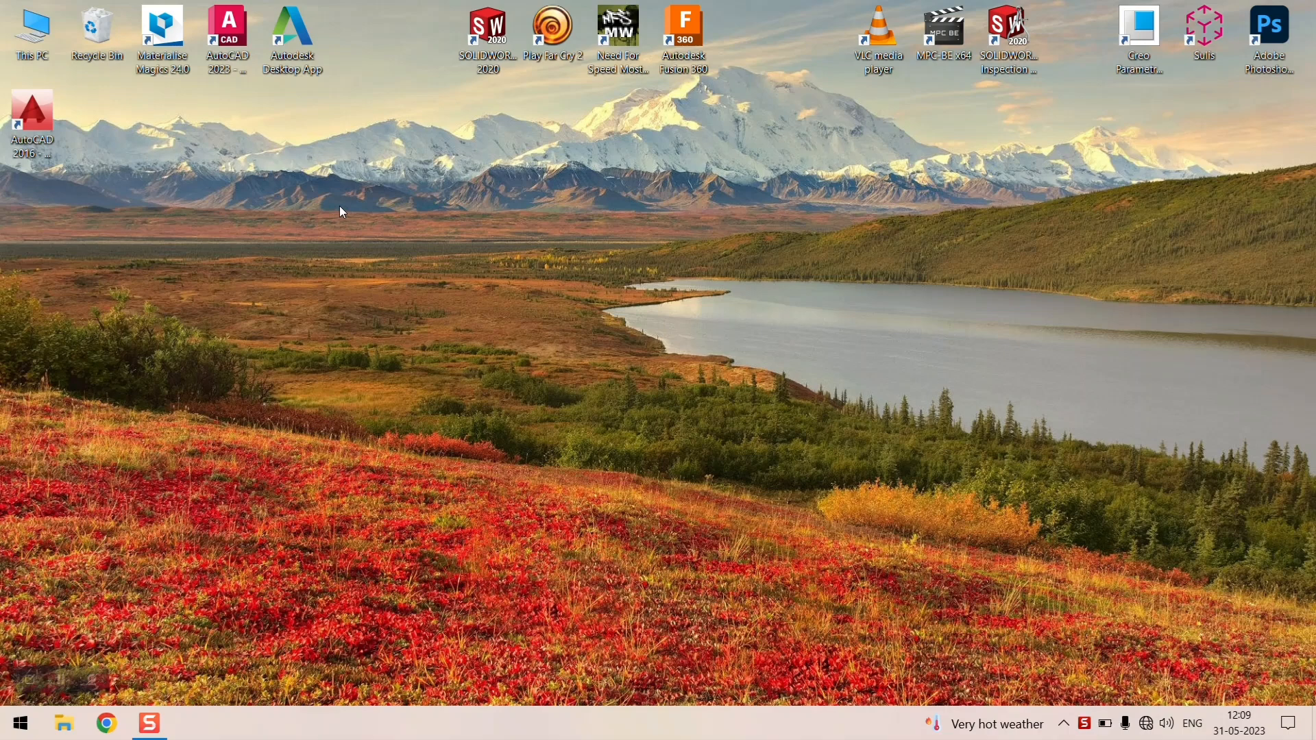
- Launch AutoCAD 2023 and create a new blank drawing
{"action": "double_click", "coordinate": [230, 67]}
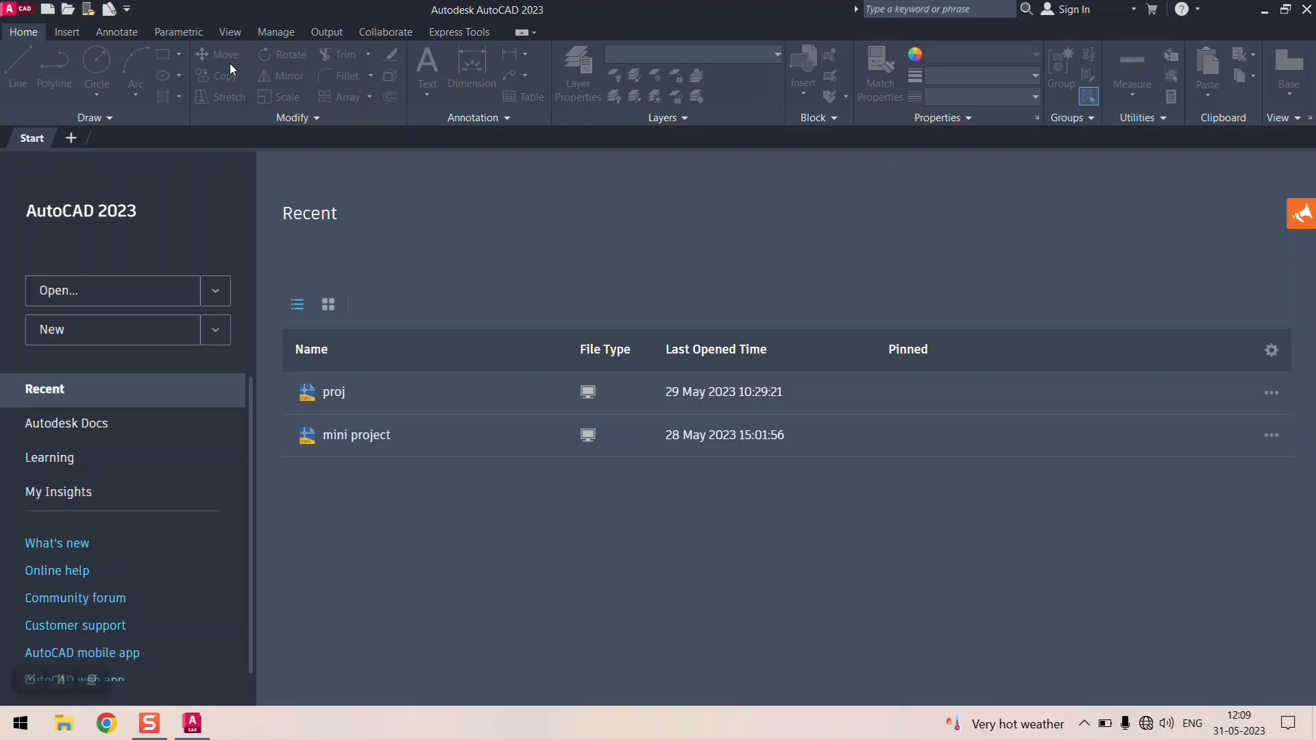
{"action": "left_click", "coordinate": [142, 340]}
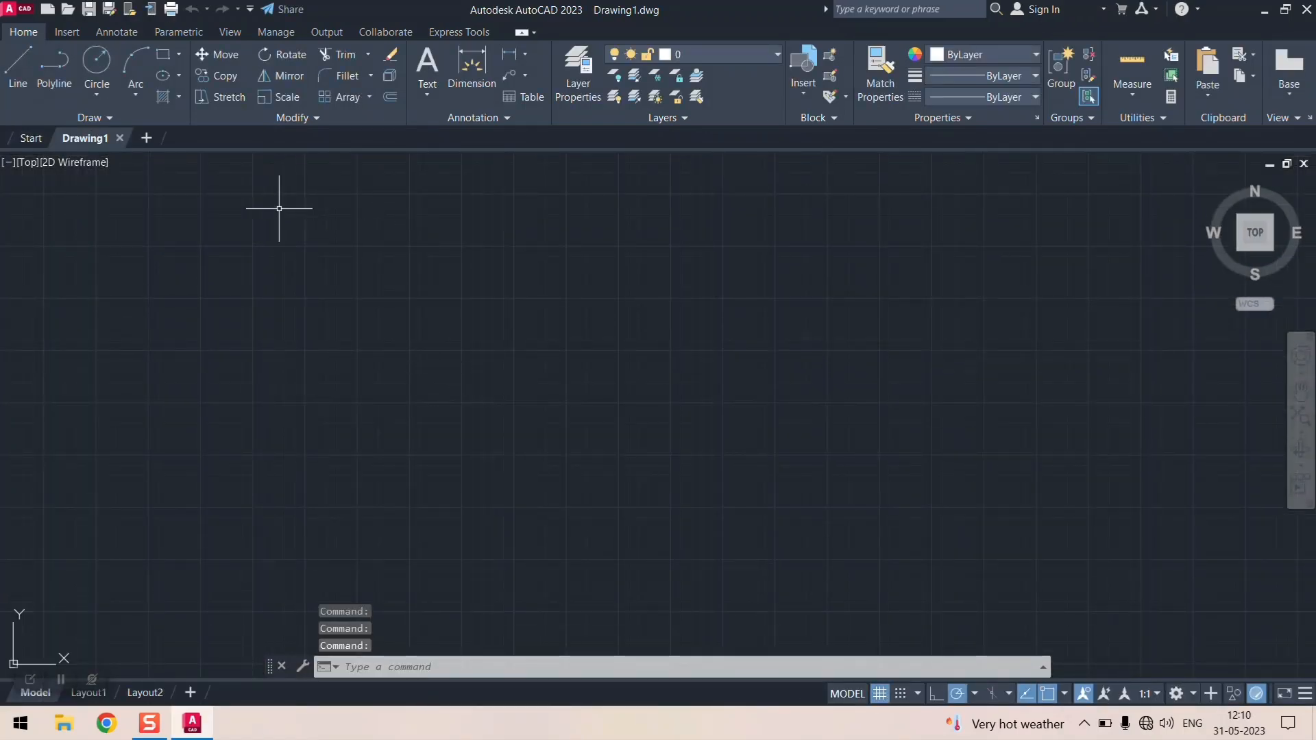
{"action": "left_click", "coordinate": [178, 57]}
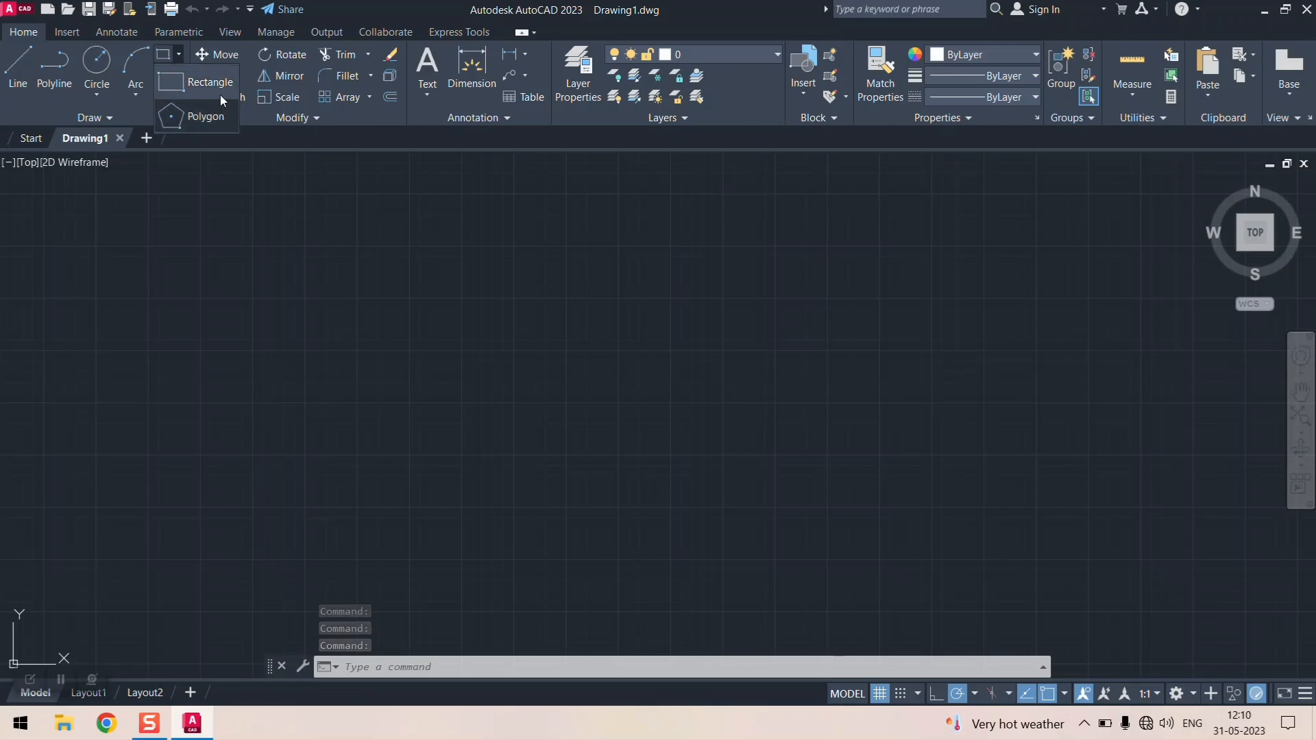
{"action": "left_click", "coordinate": [205, 81]}
{"action": "key", "text": "Escape"}
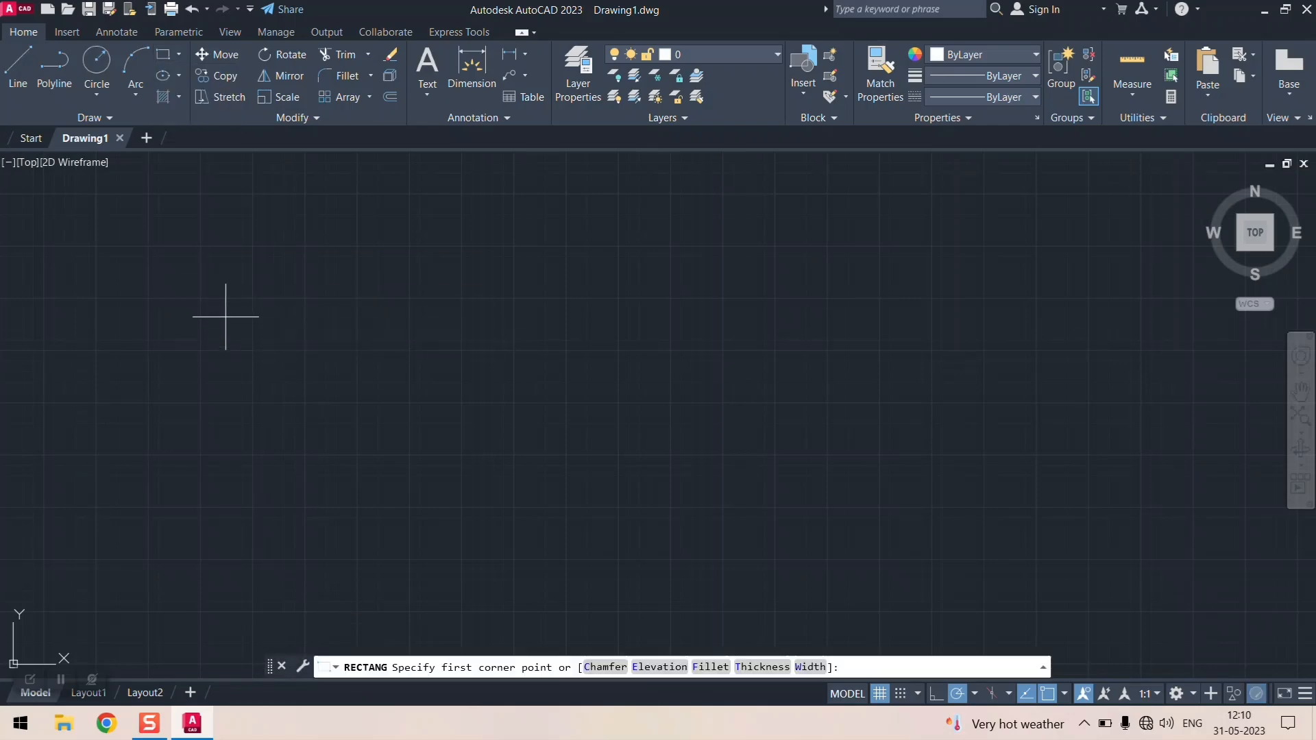
- Set the length precision of the drawing units to 0.00
{"action": "type", "text": "uni"}
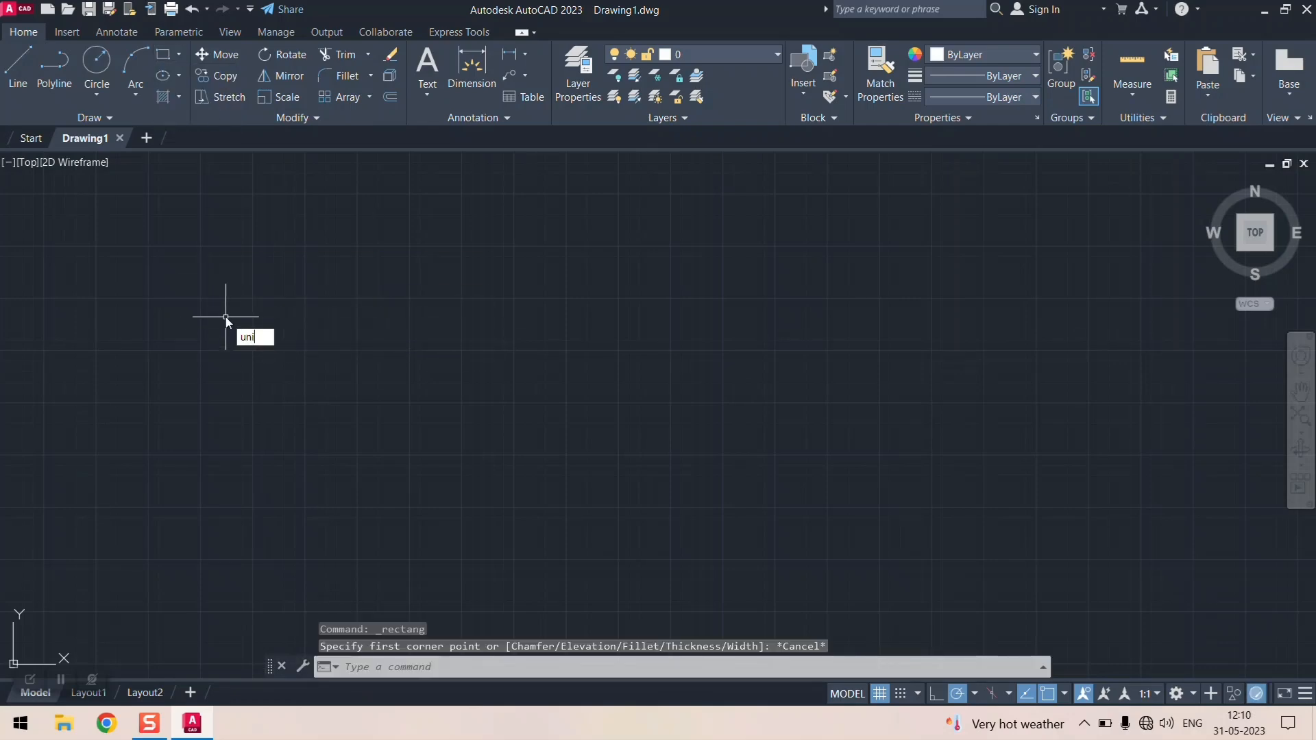
{"action": "type", "text": "ts"}
{"action": "key", "text": "Return"}
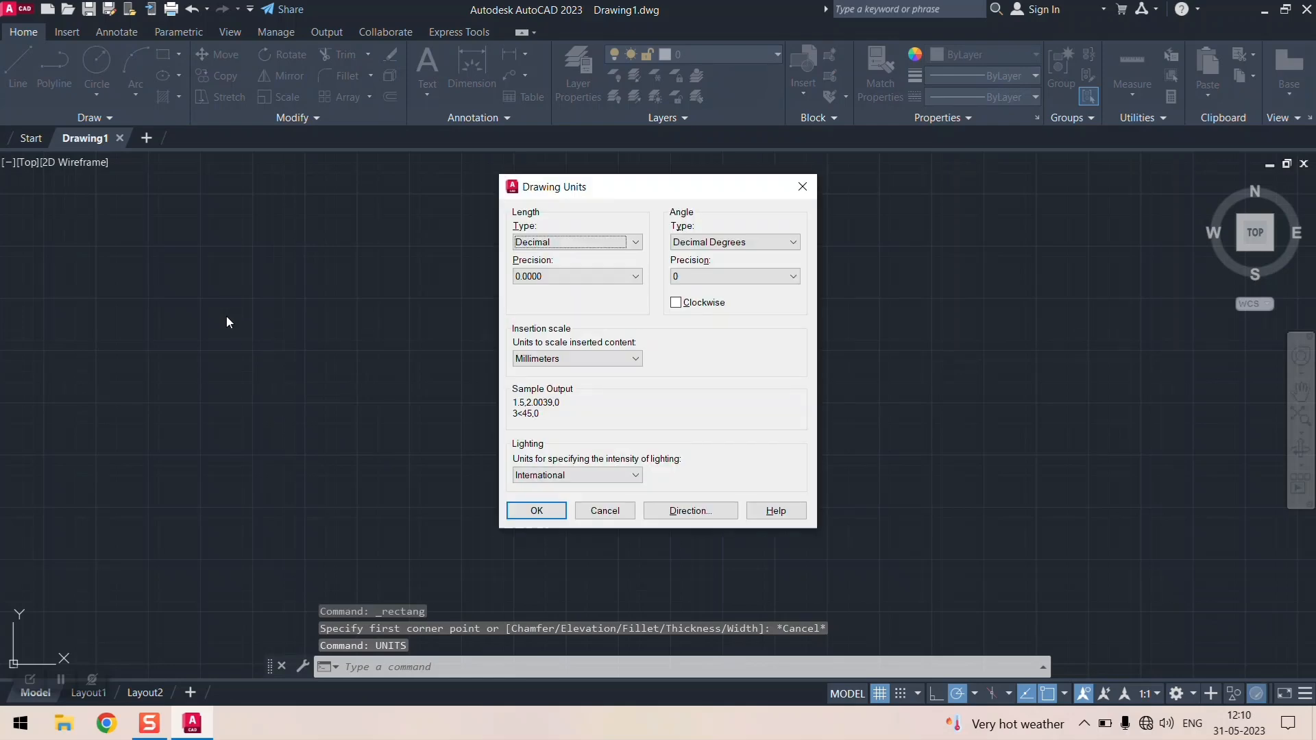
{"action": "left_click", "coordinate": [582, 278]}
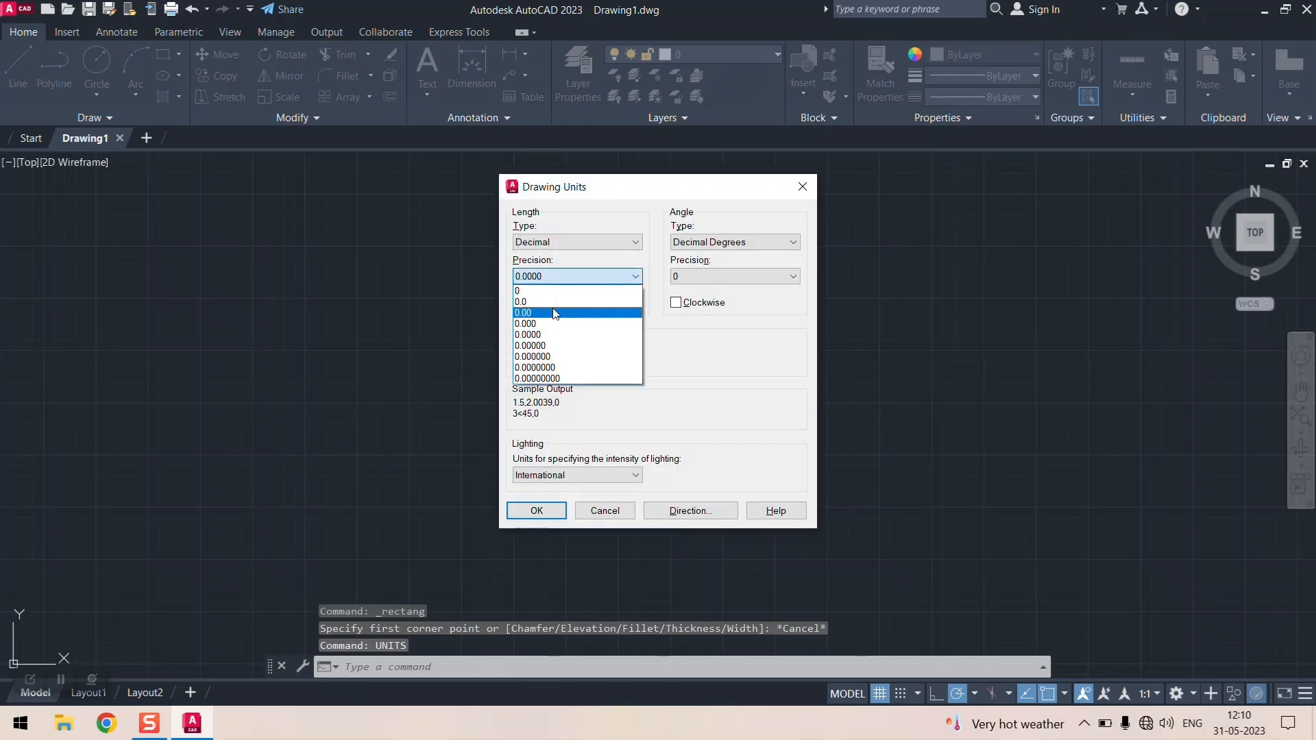
{"action": "left_click", "coordinate": [556, 313]}
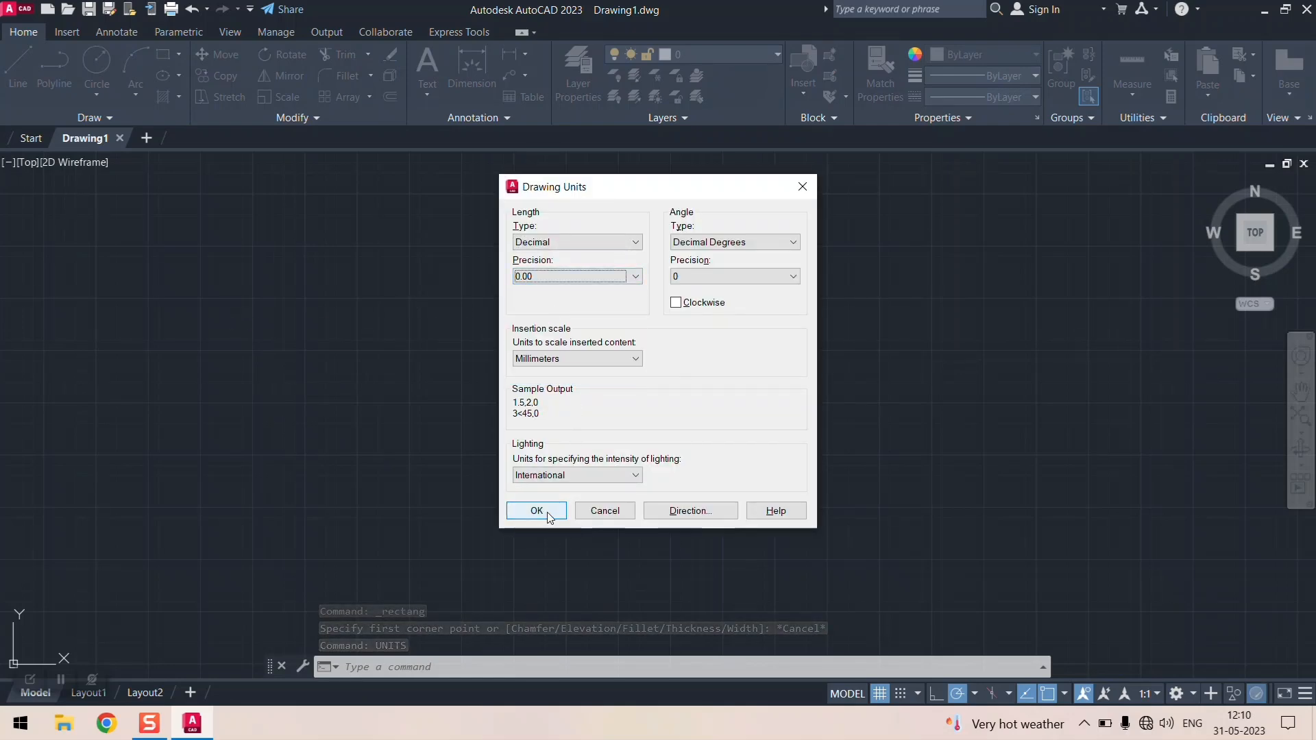
{"action": "left_click", "coordinate": [561, 242]}
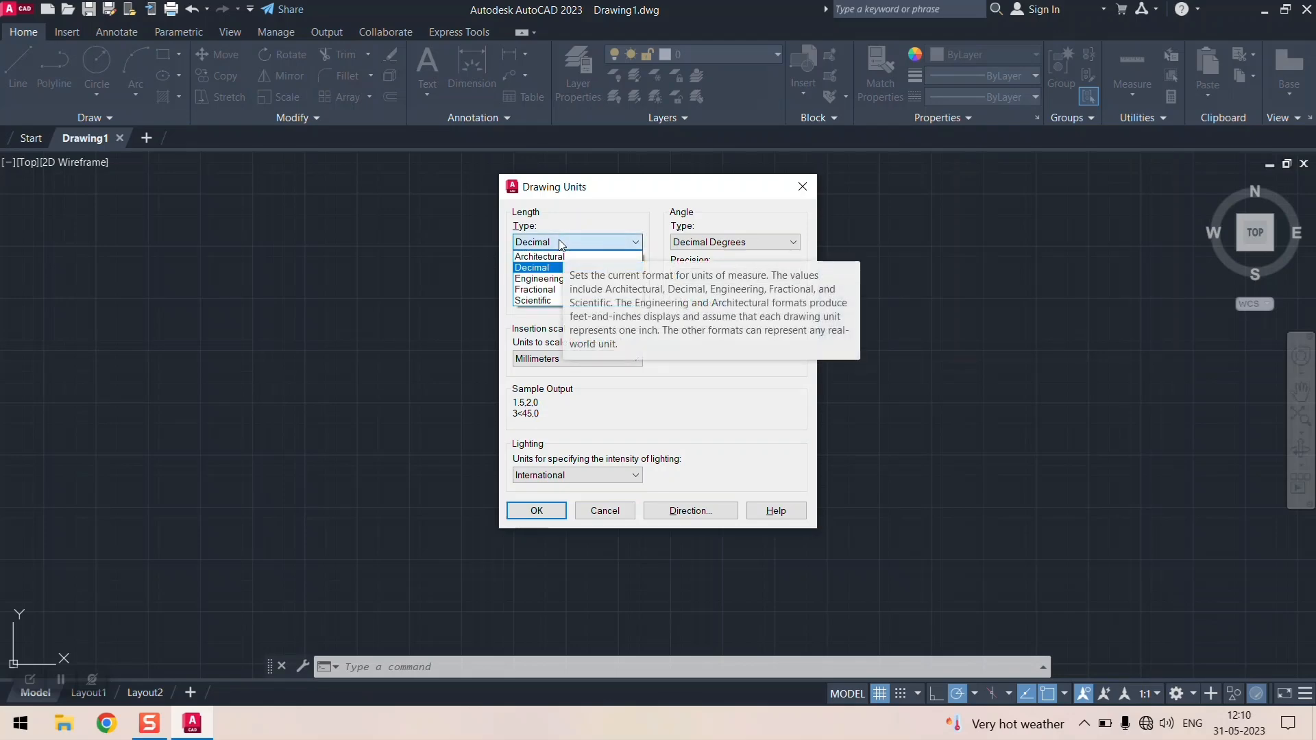
{"action": "left_click", "coordinate": [560, 244]}
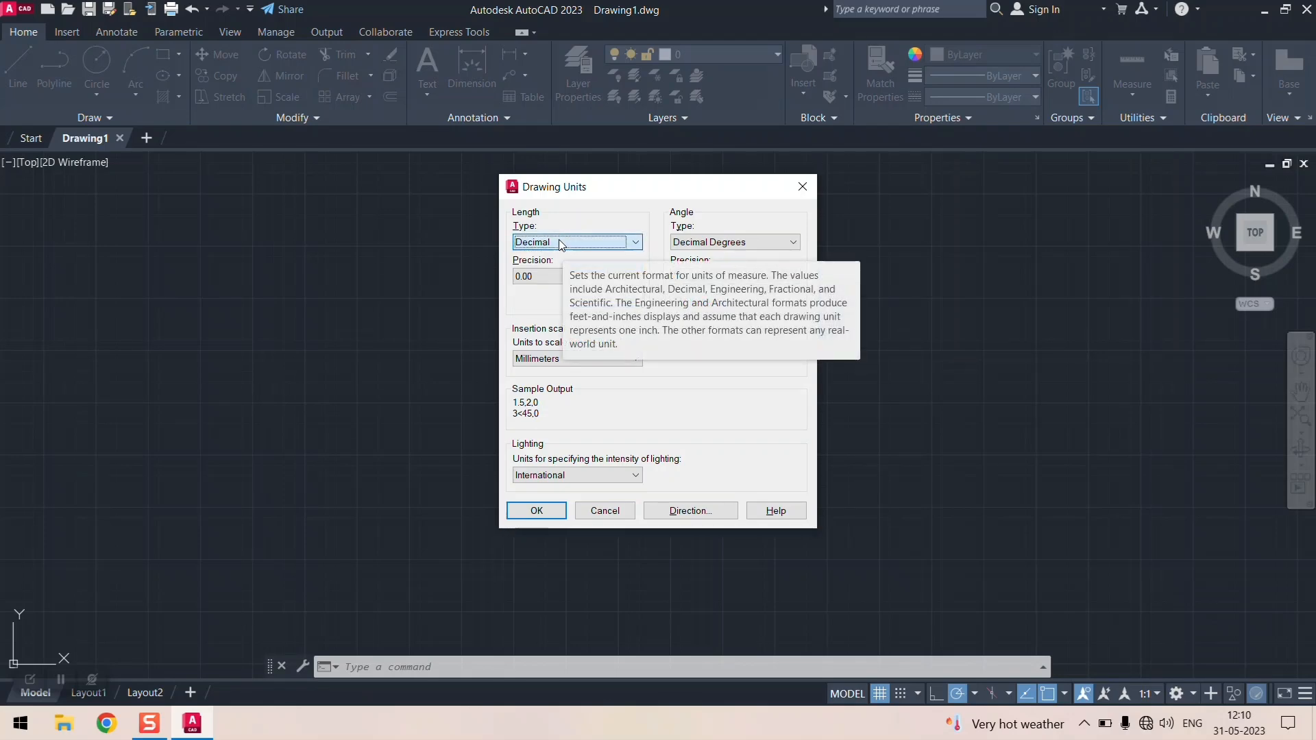
{"action": "double_click", "coordinate": [558, 277]}
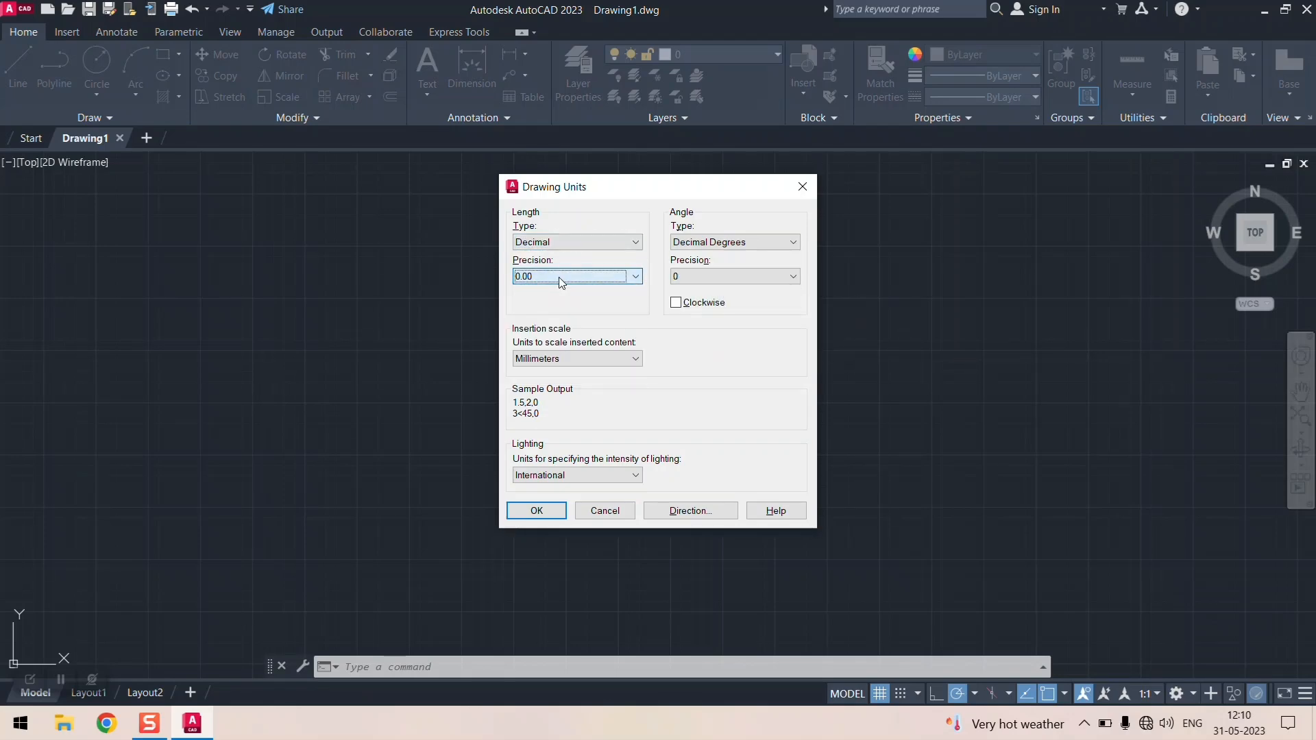
{"action": "left_click", "coordinate": [542, 509]}
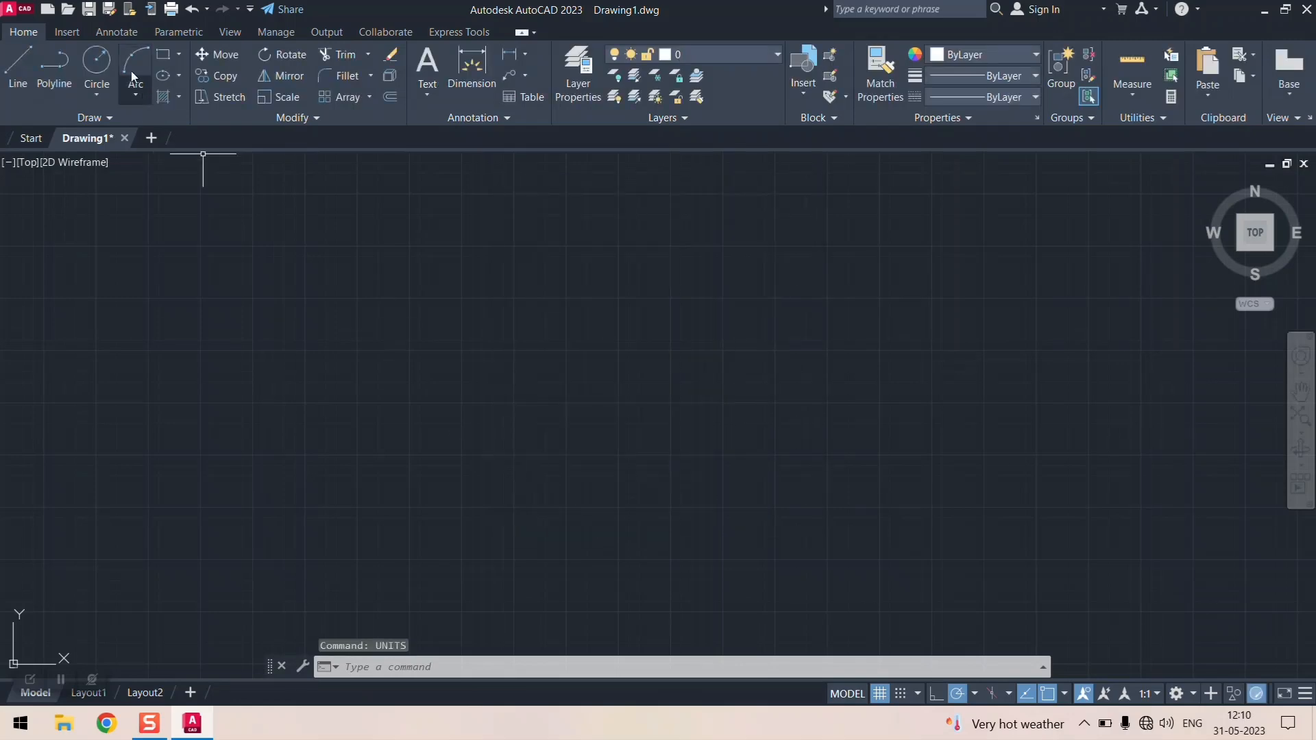
- Draw a rectangle by dimensions with a length of 1000 and a width of 800
{"action": "left_click", "coordinate": [170, 61]}
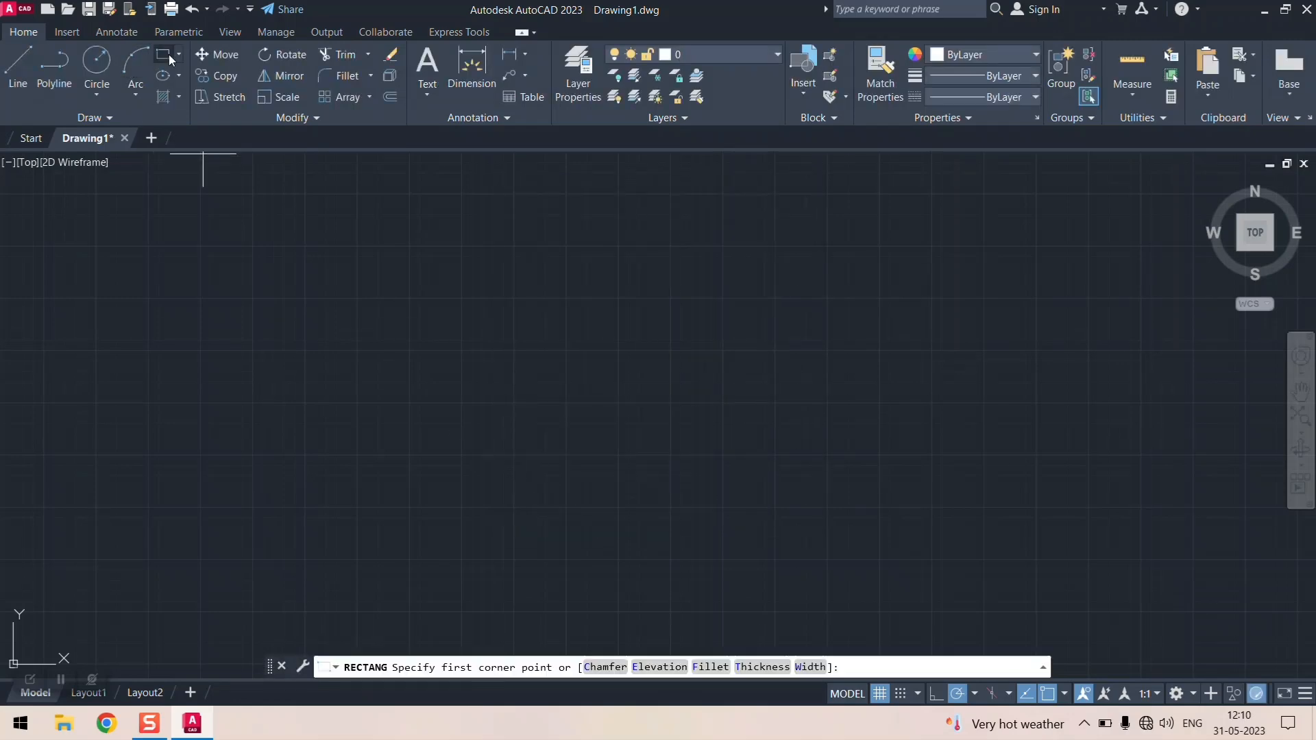
{"action": "left_click", "coordinate": [233, 251]}
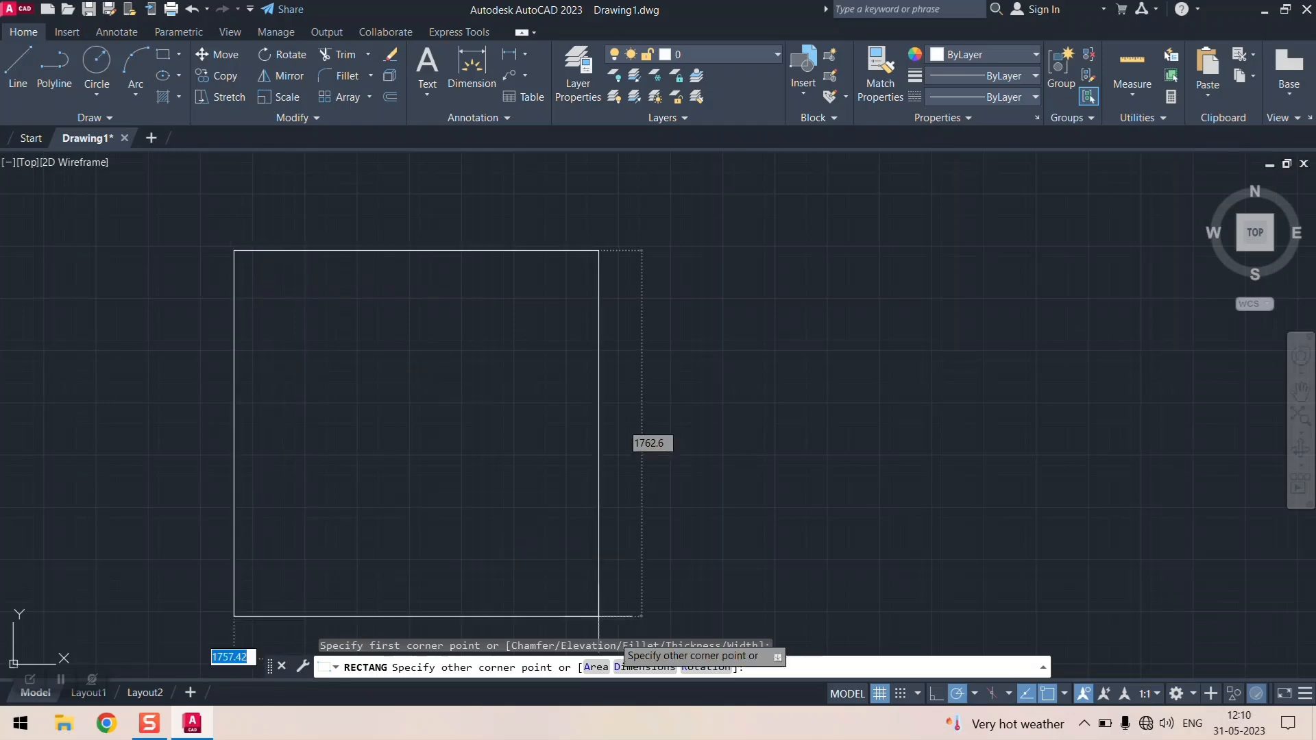
{"action": "left_click", "coordinate": [629, 672]}
{"action": "type", "text": "1"}
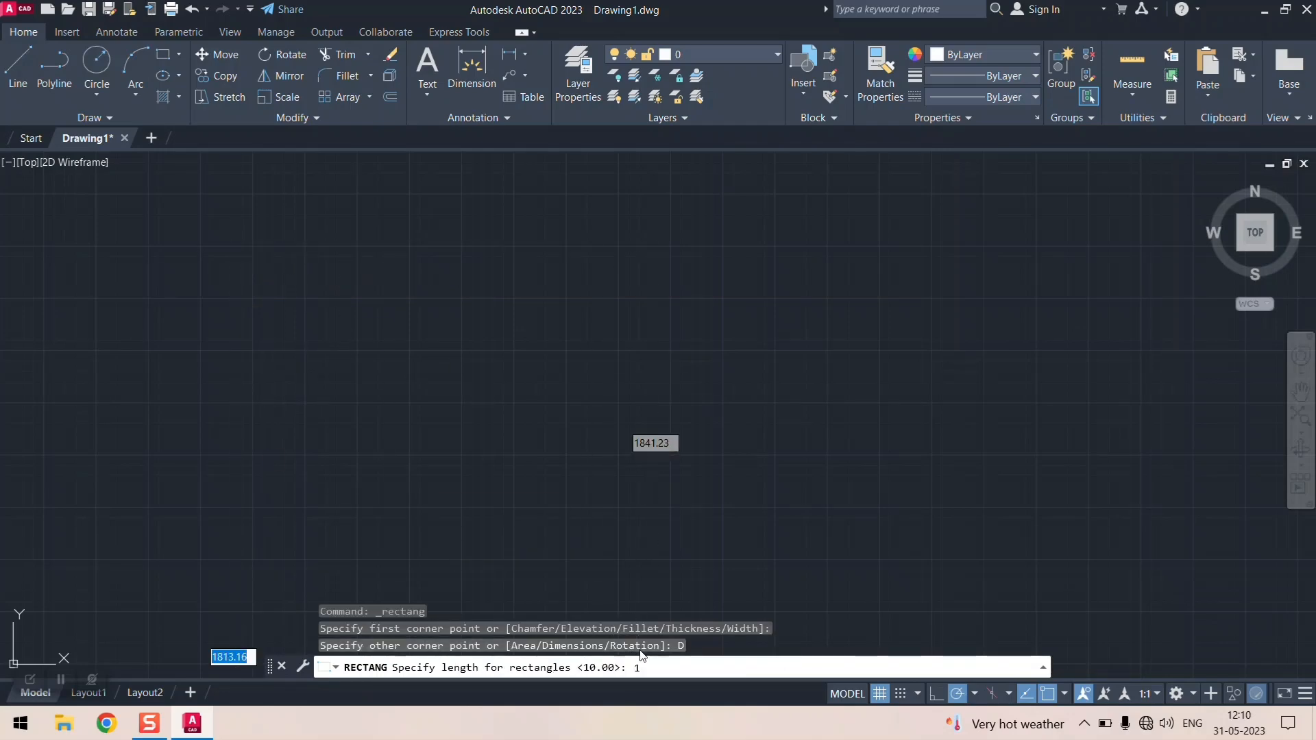
{"action": "type", "text": "000"}
{"action": "key", "text": "Return"}
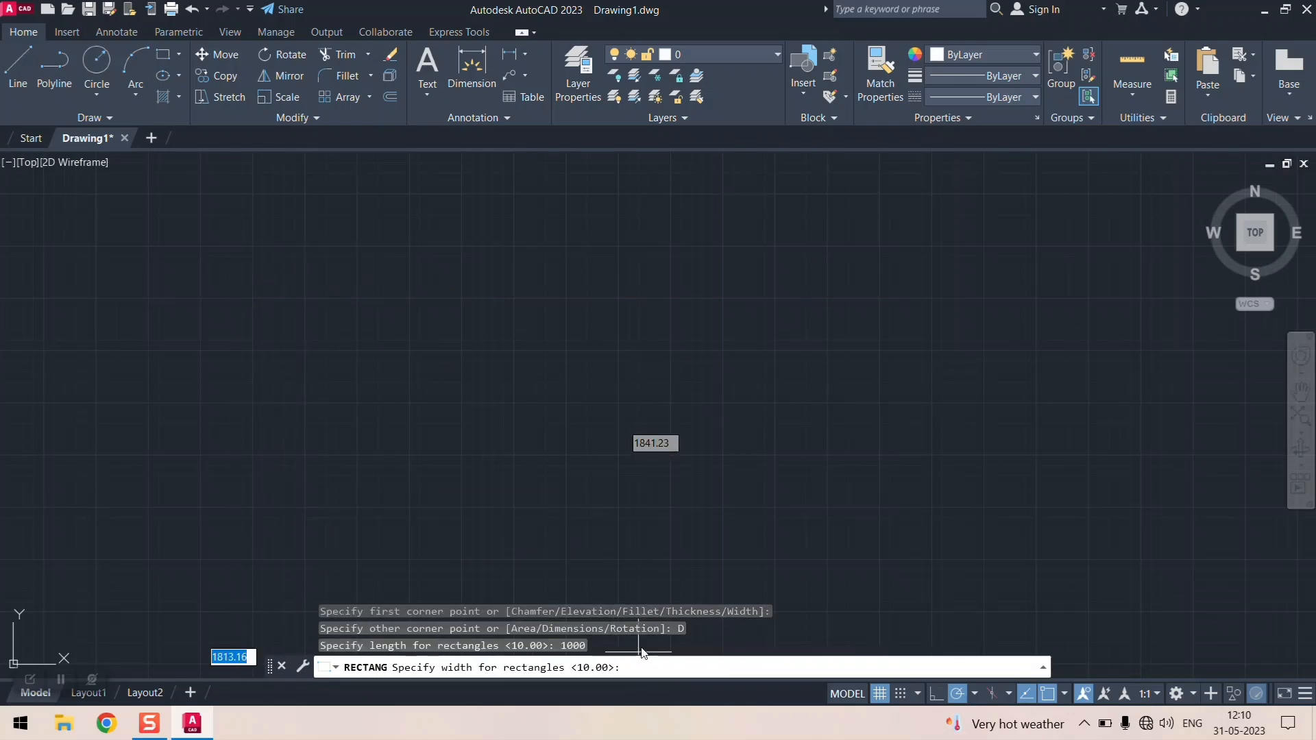
{"action": "type", "text": "800"}
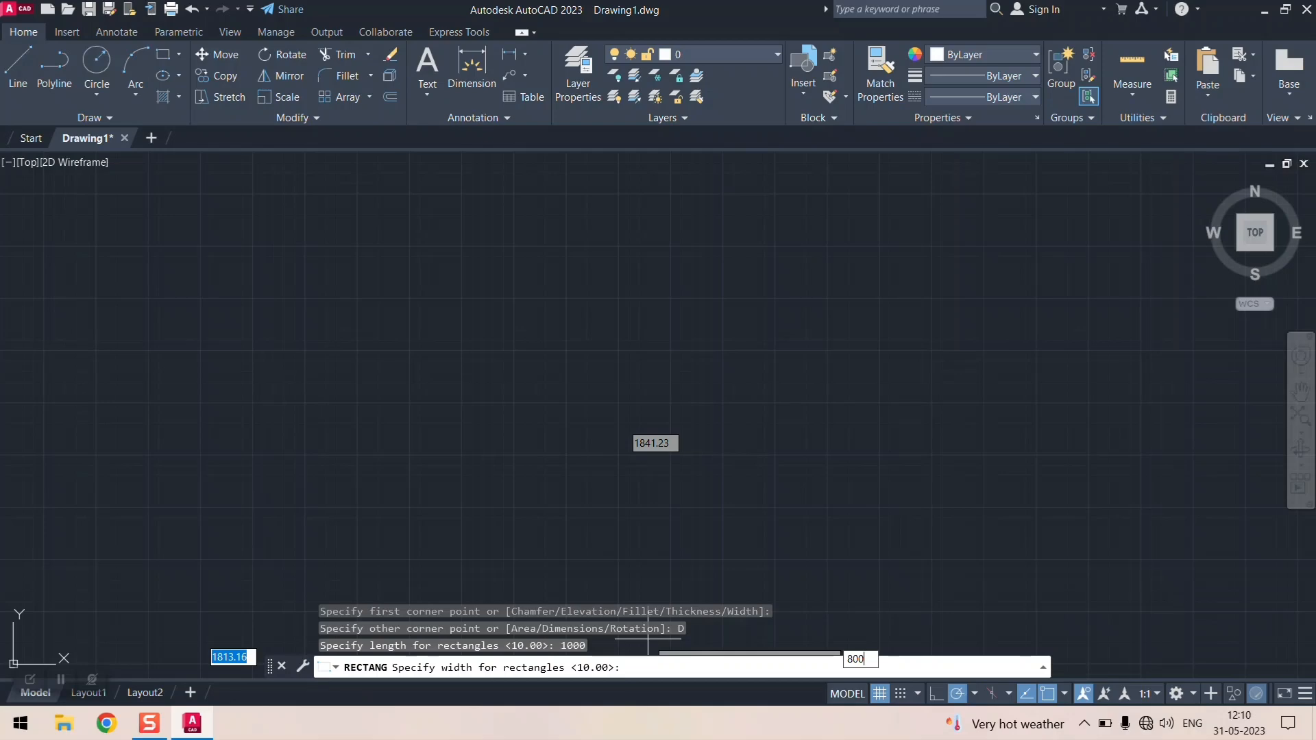
{"action": "key", "text": "Return"}
{"action": "left_click", "coordinate": [507, 421]}
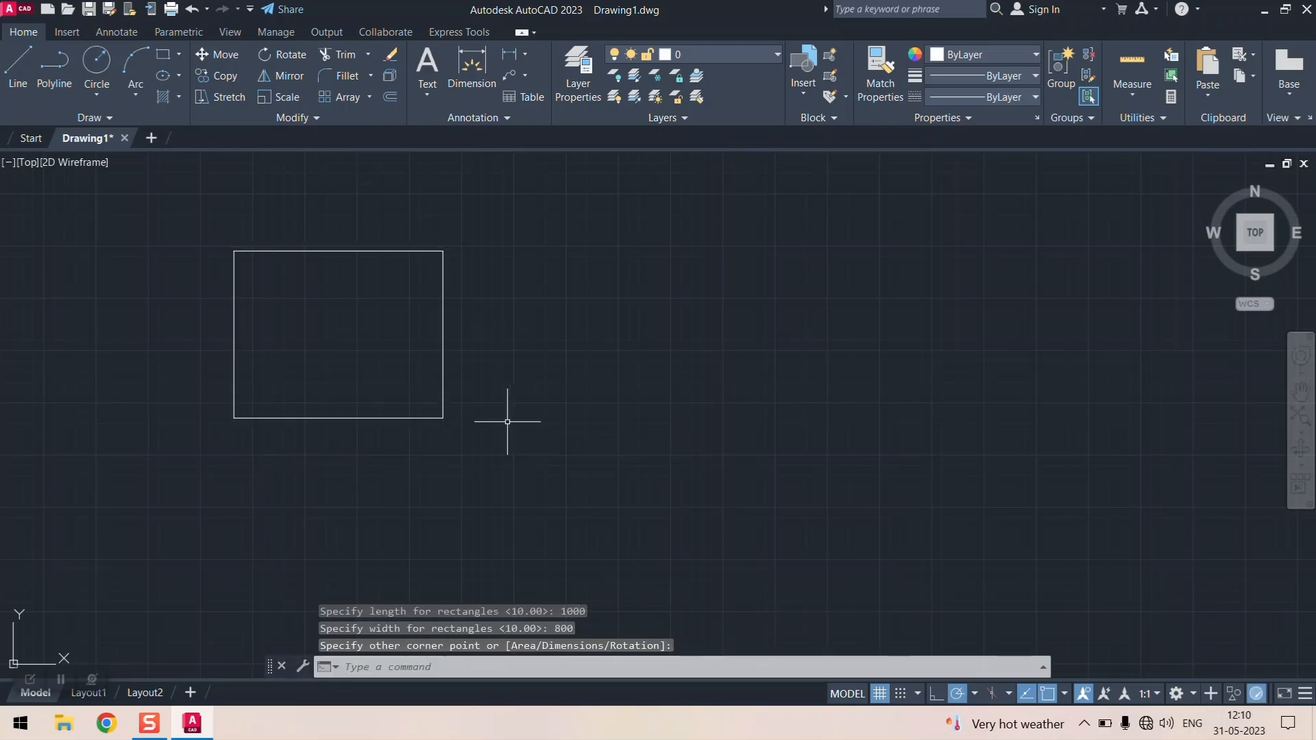
- Add a multiline text reading BEDROOM inside the upper part of the rectangle
{"action": "scroll", "coordinate": [580, 315], "scroll_direction": "down", "scroll_amount": 6}
{"action": "scroll", "coordinate": [523, 310], "scroll_direction": "up", "scroll_amount": 4}
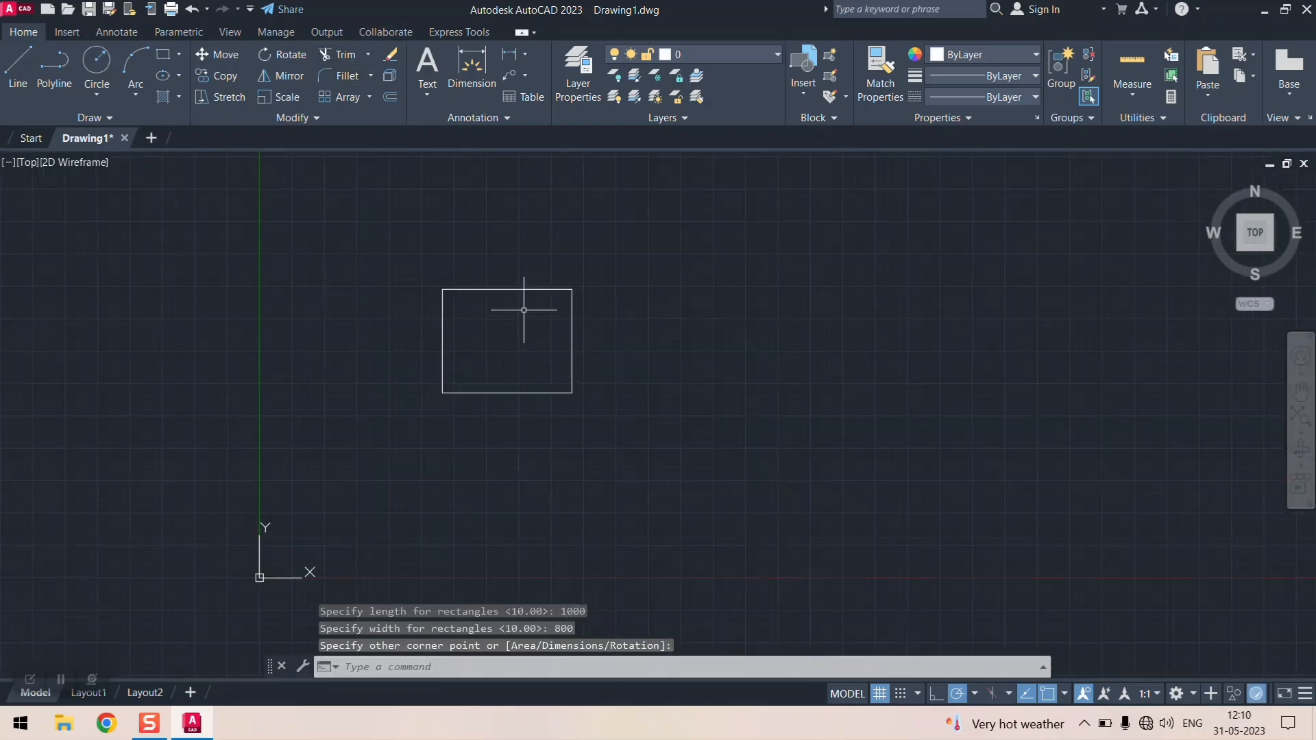
{"action": "left_click", "coordinate": [427, 89]}
{"action": "left_click", "coordinate": [452, 131]}
{"action": "scroll", "coordinate": [494, 335], "scroll_direction": "up", "scroll_amount": 2}
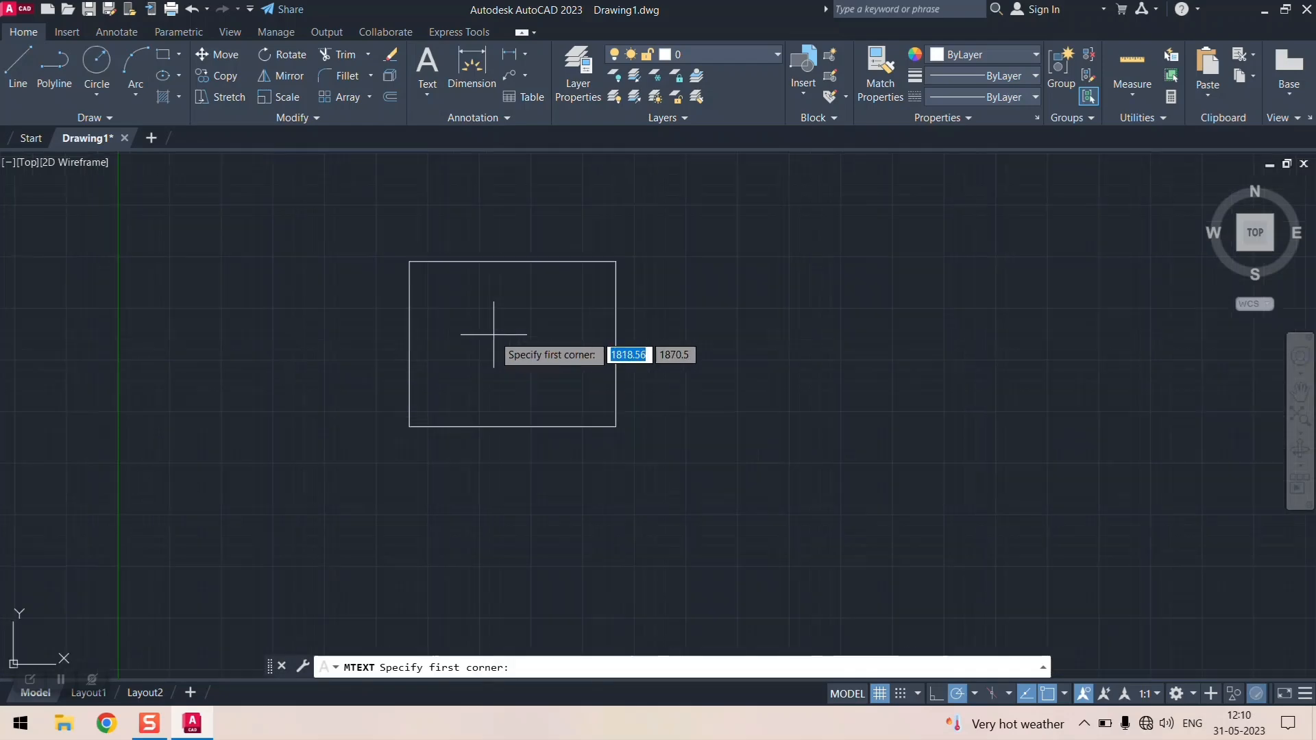
{"action": "scroll", "coordinate": [494, 334], "scroll_direction": "up", "scroll_amount": 2}
{"action": "left_click", "coordinate": [405, 252]}
{"action": "left_click", "coordinate": [596, 386]}
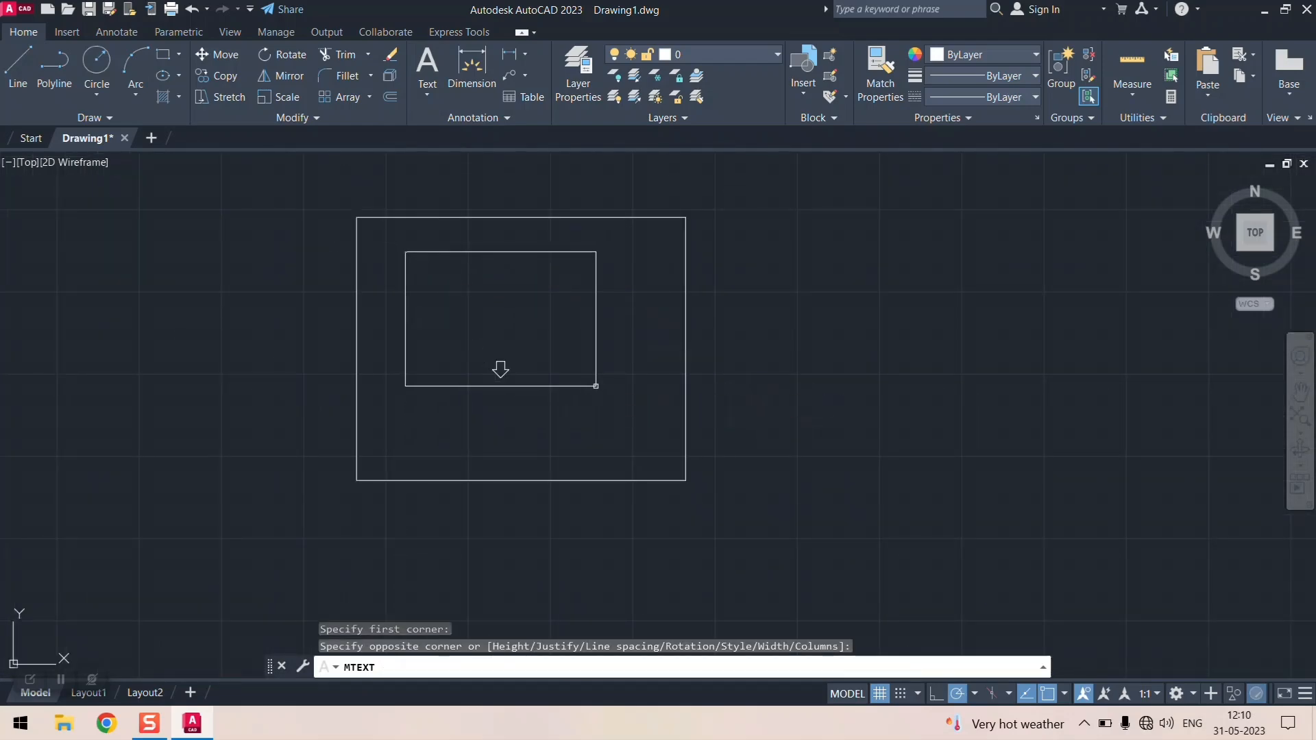
{"action": "type", "text": "B"}
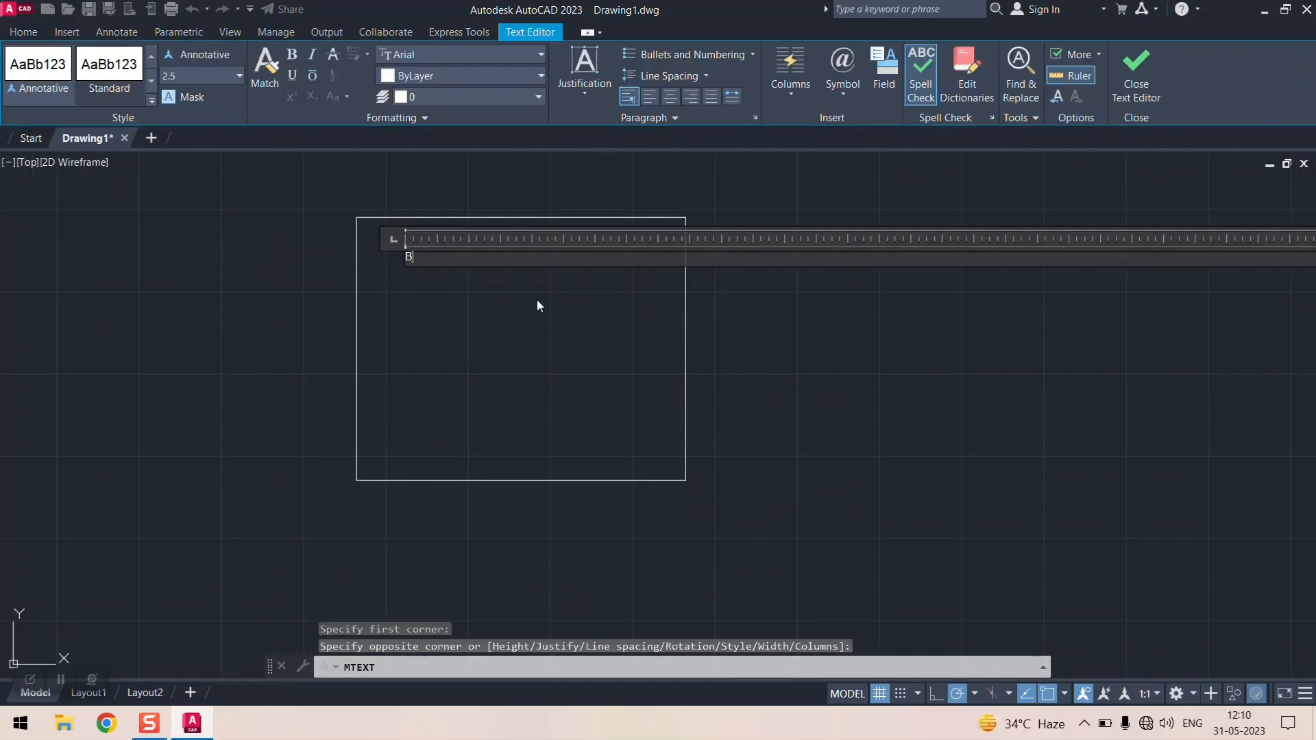
{"action": "type", "text": "EDROOM"}
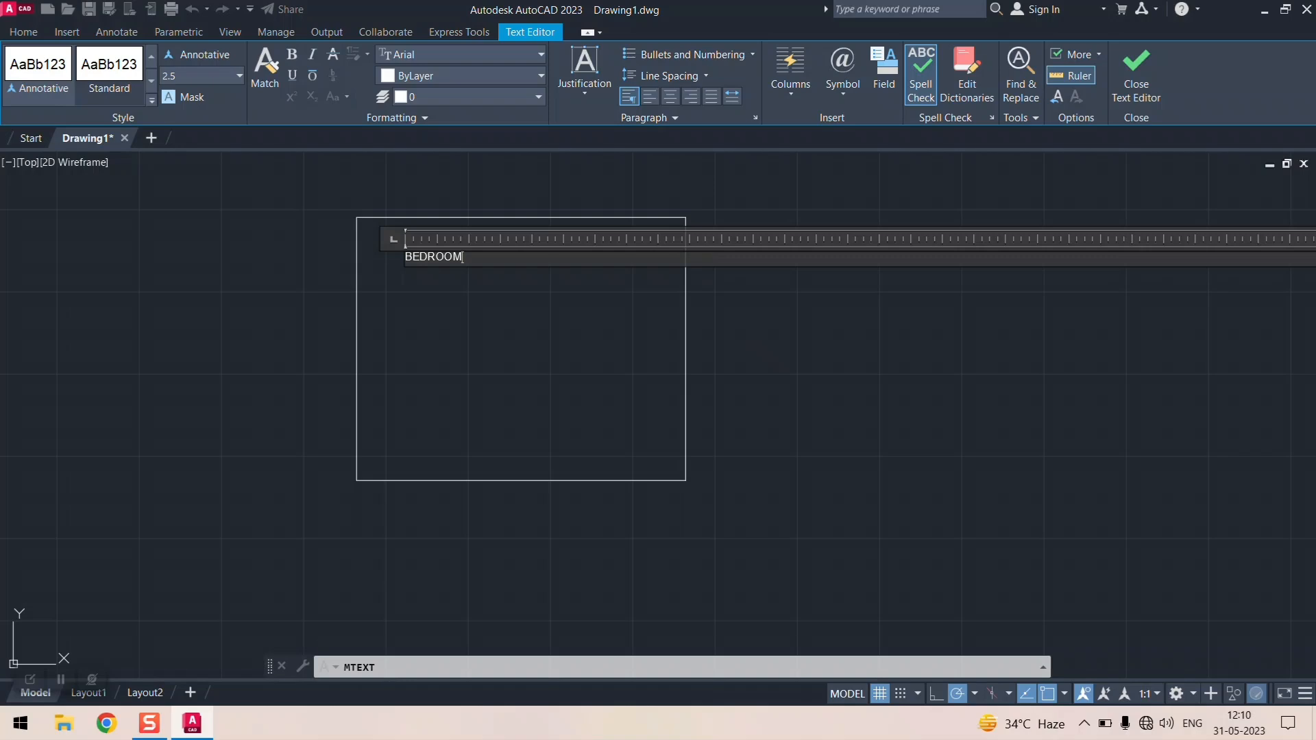
{"action": "left_click", "coordinate": [746, 333]}
- Set the text height of the BEDROOM label to 20 in its properties
{"action": "scroll", "coordinate": [398, 250], "scroll_direction": "up", "scroll_amount": 12}
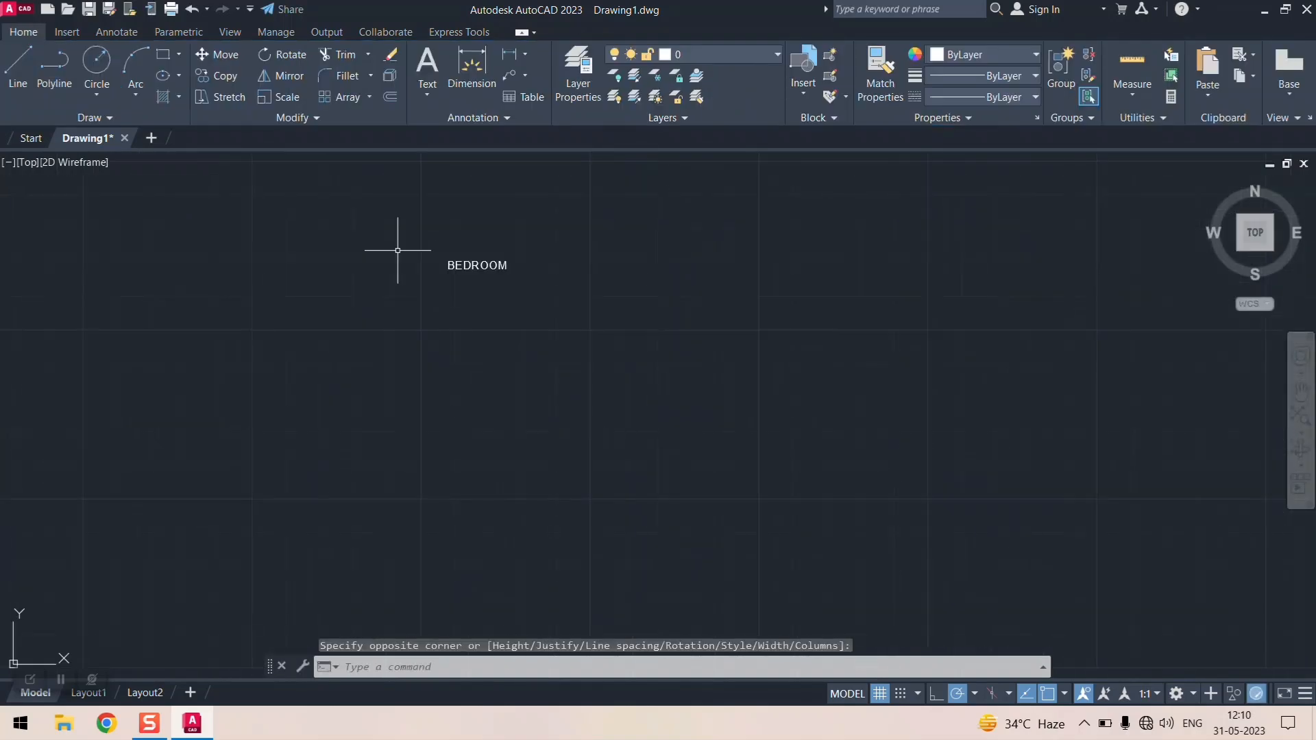
{"action": "scroll", "coordinate": [398, 250], "scroll_direction": "down", "scroll_amount": 10}
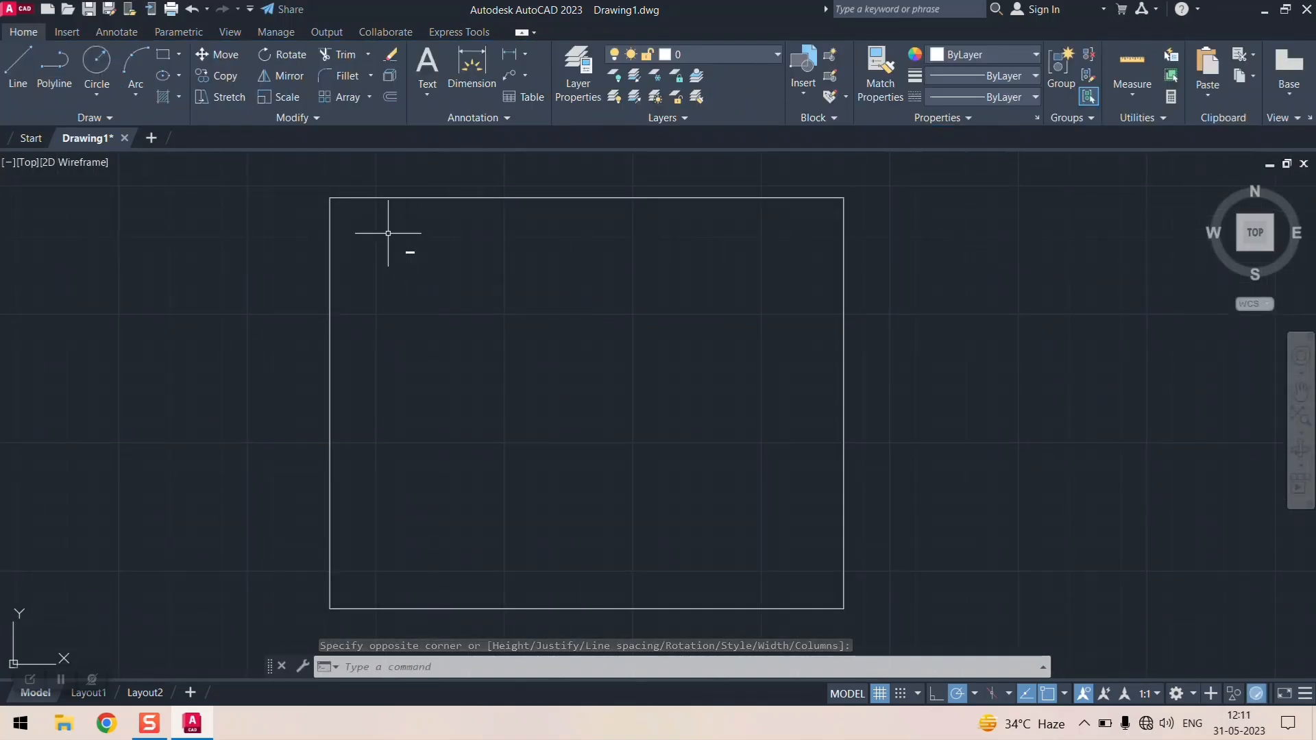
{"action": "mouse_move", "coordinate": [388, 233]}
{"action": "left_mouse_down"}
{"action": "mouse_move", "coordinate": [454, 288]}
{"action": "mouse_move", "coordinate": [438, 284]}
{"action": "left_mouse_up"}
{"action": "scroll", "coordinate": [414, 259], "scroll_direction": "up", "scroll_amount": 12}
{"action": "scroll", "coordinate": [416, 262], "scroll_direction": "down", "scroll_amount": 8}
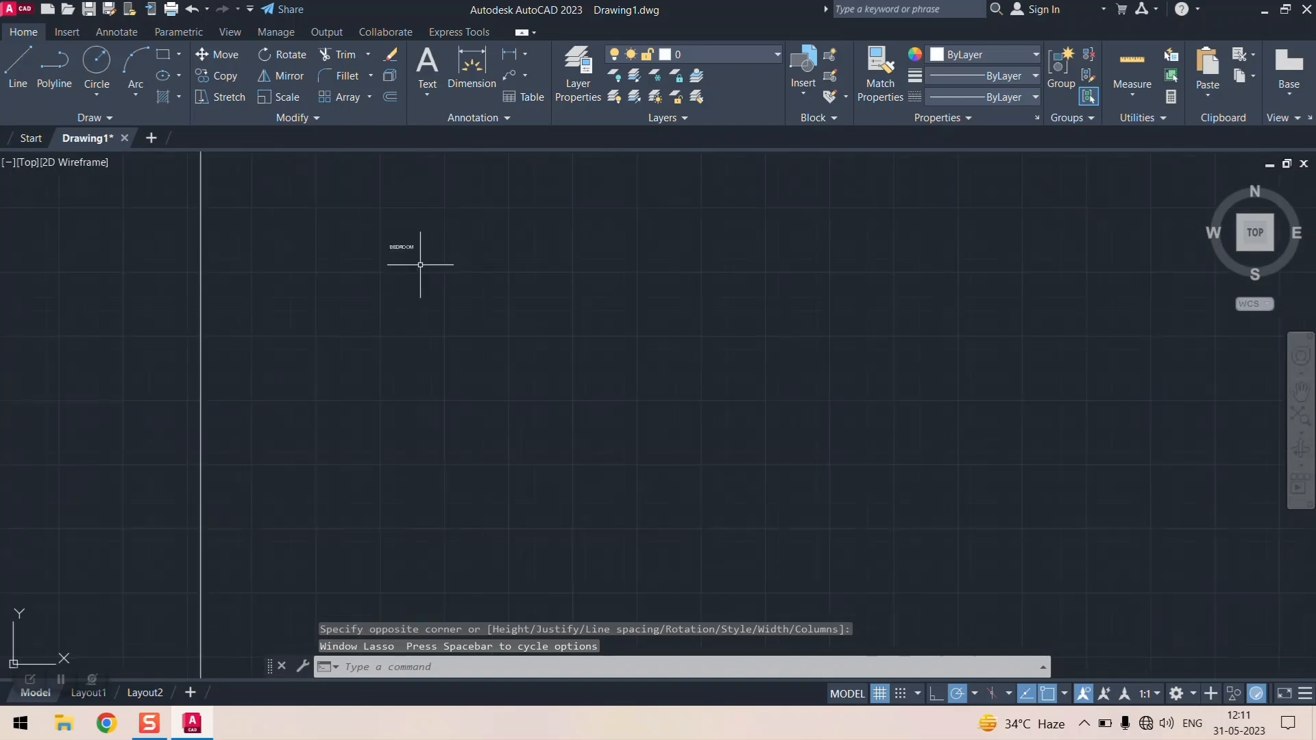
{"action": "scroll", "coordinate": [374, 235], "scroll_direction": "up", "scroll_amount": 6}
{"action": "left_click", "coordinate": [445, 278]}
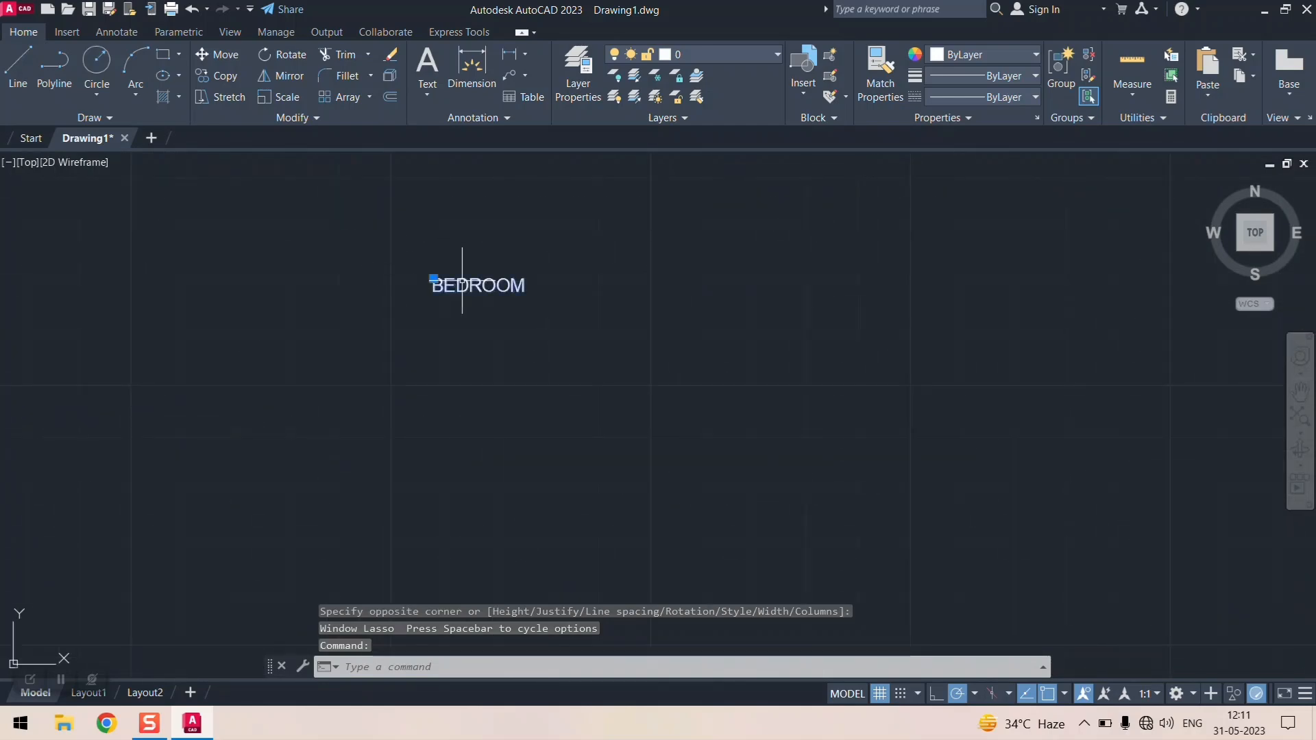
{"action": "right_click", "coordinate": [463, 282]}
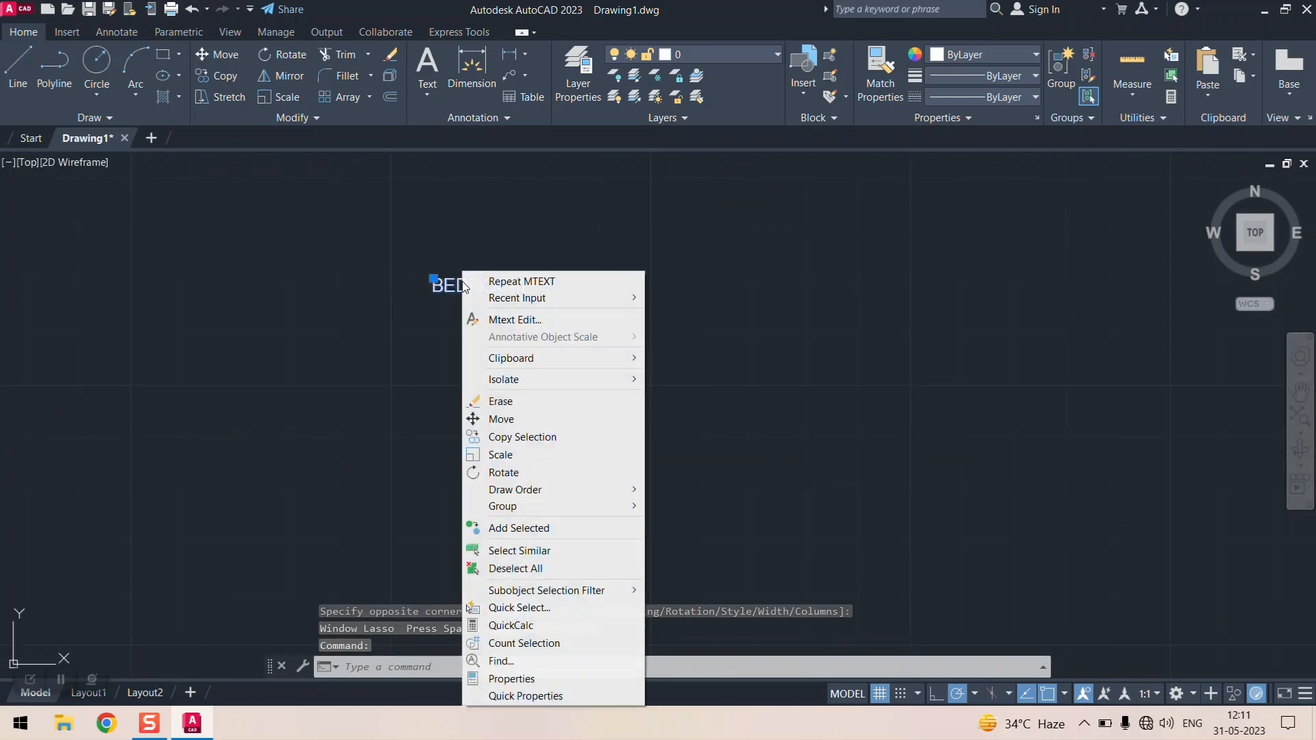
{"action": "left_click", "coordinate": [555, 679]}
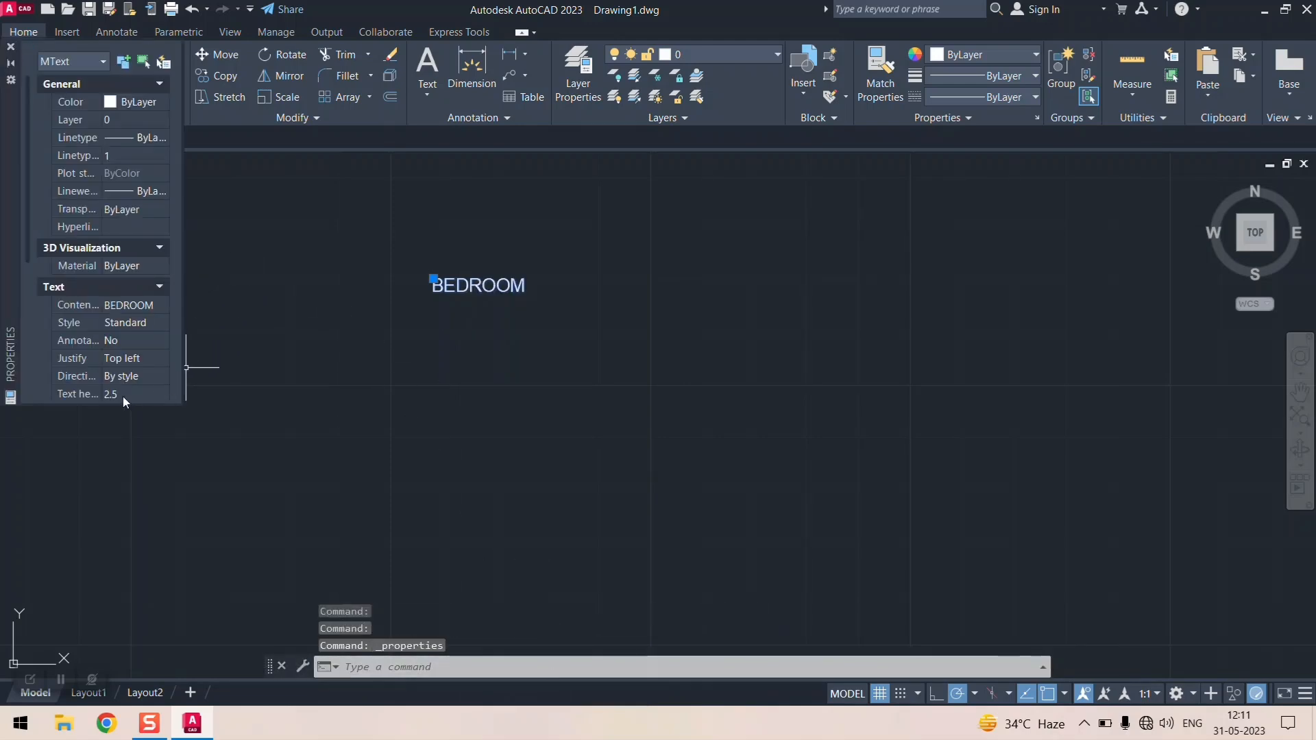
{"action": "scroll", "coordinate": [122, 396], "scroll_direction": "down", "scroll_amount": 2}
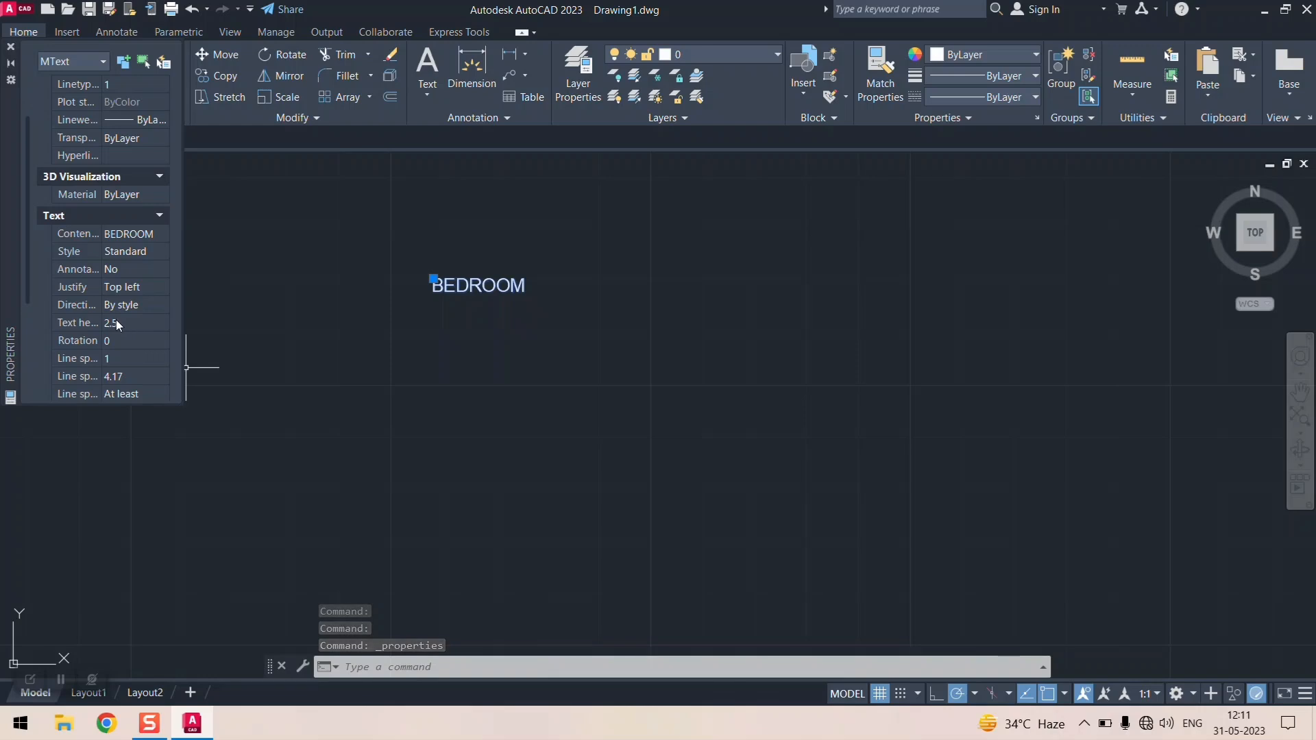
{"action": "left_click_drag", "start_coordinate": [100, 235], "coordinate": [132, 234]}
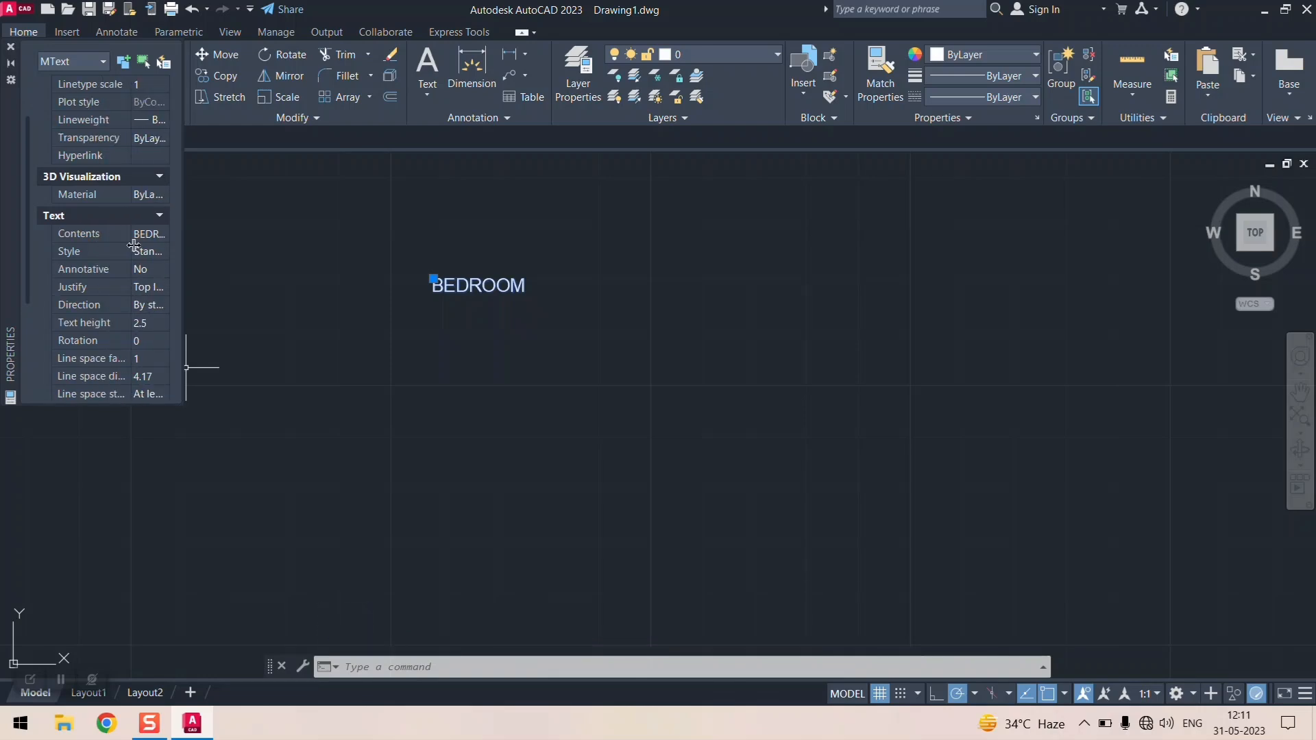
{"action": "left_click", "coordinate": [149, 323]}
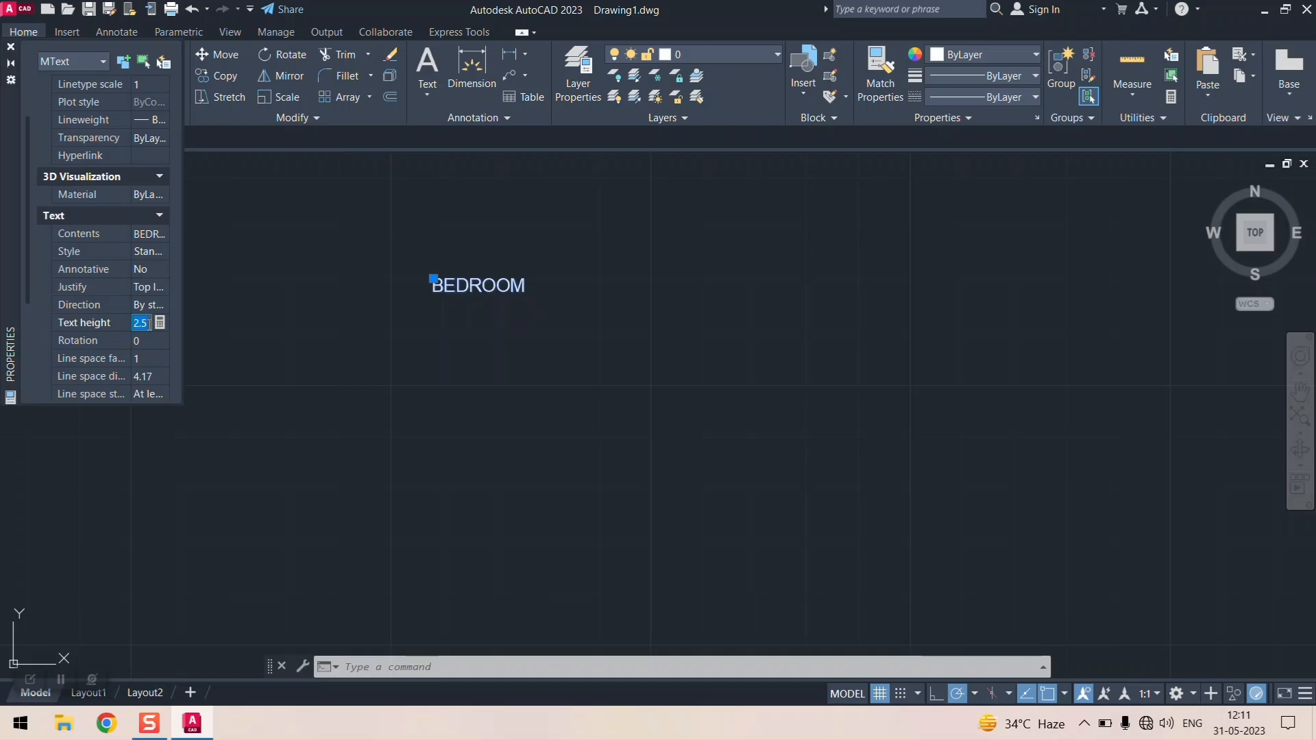
{"action": "type", "text": "20"}
{"action": "key", "text": "Tab"}
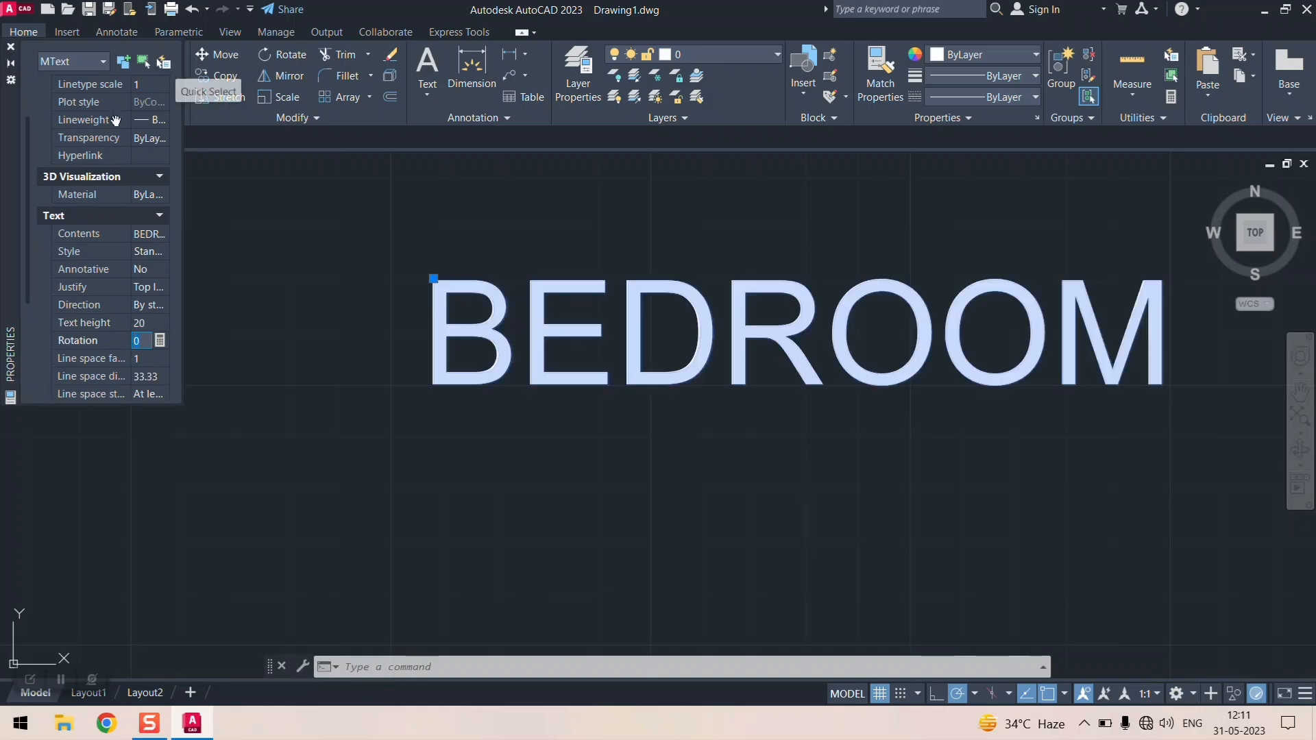
{"action": "left_click", "coordinate": [11, 48]}
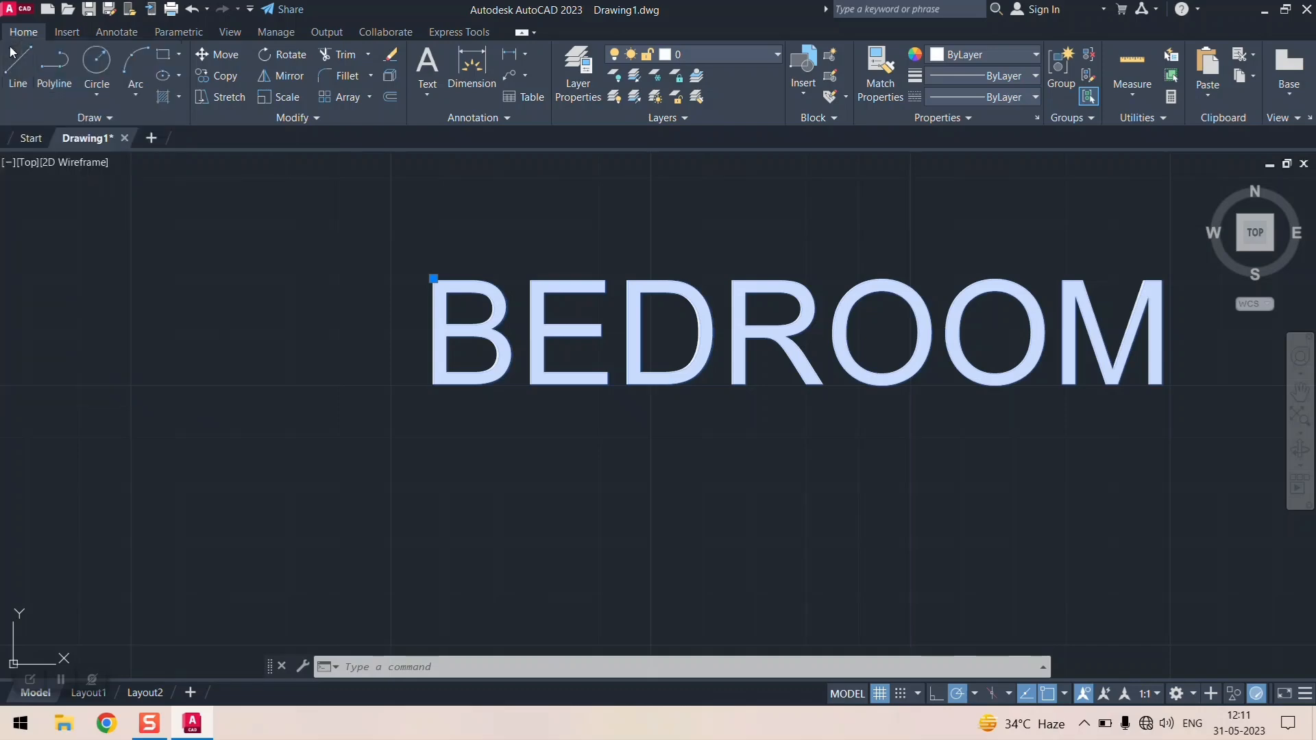
{"action": "scroll", "coordinate": [48, 240], "scroll_direction": "down", "scroll_amount": 8}
{"action": "scroll", "coordinate": [278, 344], "scroll_direction": "up", "scroll_amount": 2}
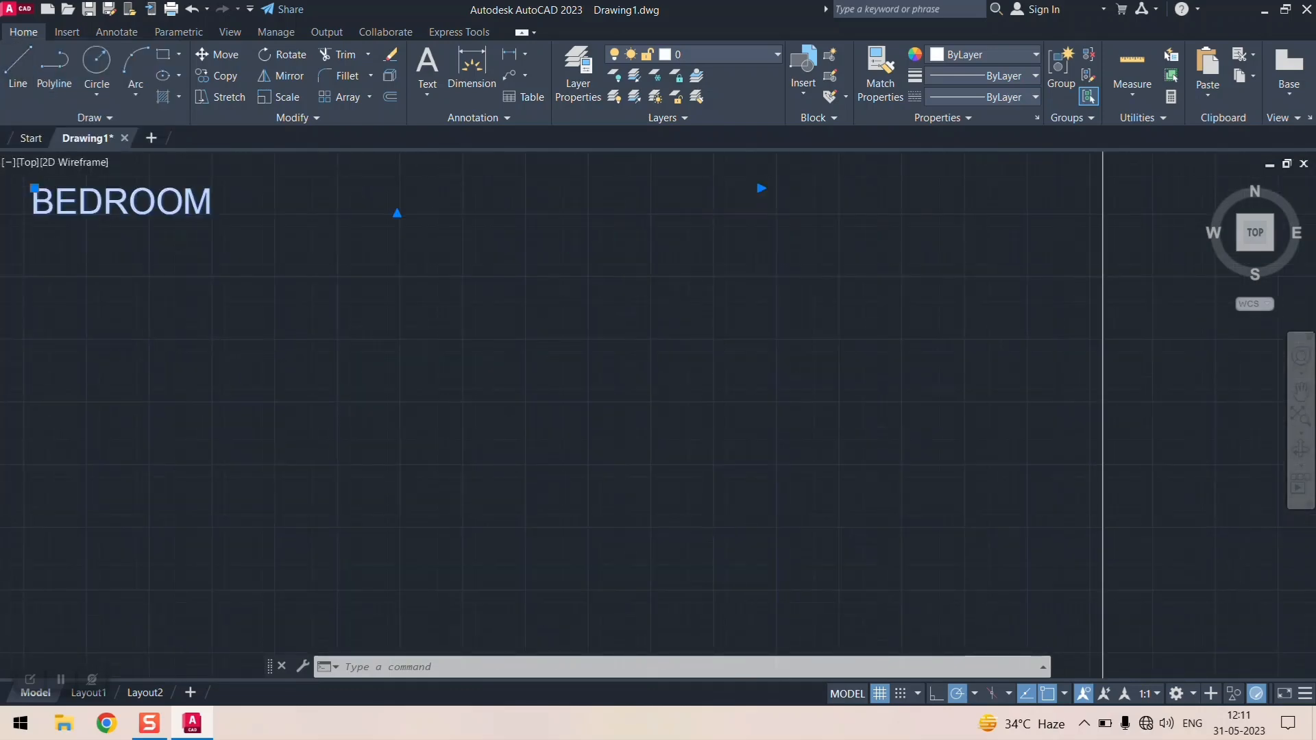
- Add a multiline text reading 2 BHK BEDROOM SET inside the rectangle, below the BEDROOM label
{"action": "scroll", "coordinate": [278, 345], "scroll_direction": "down", "scroll_amount": 4}
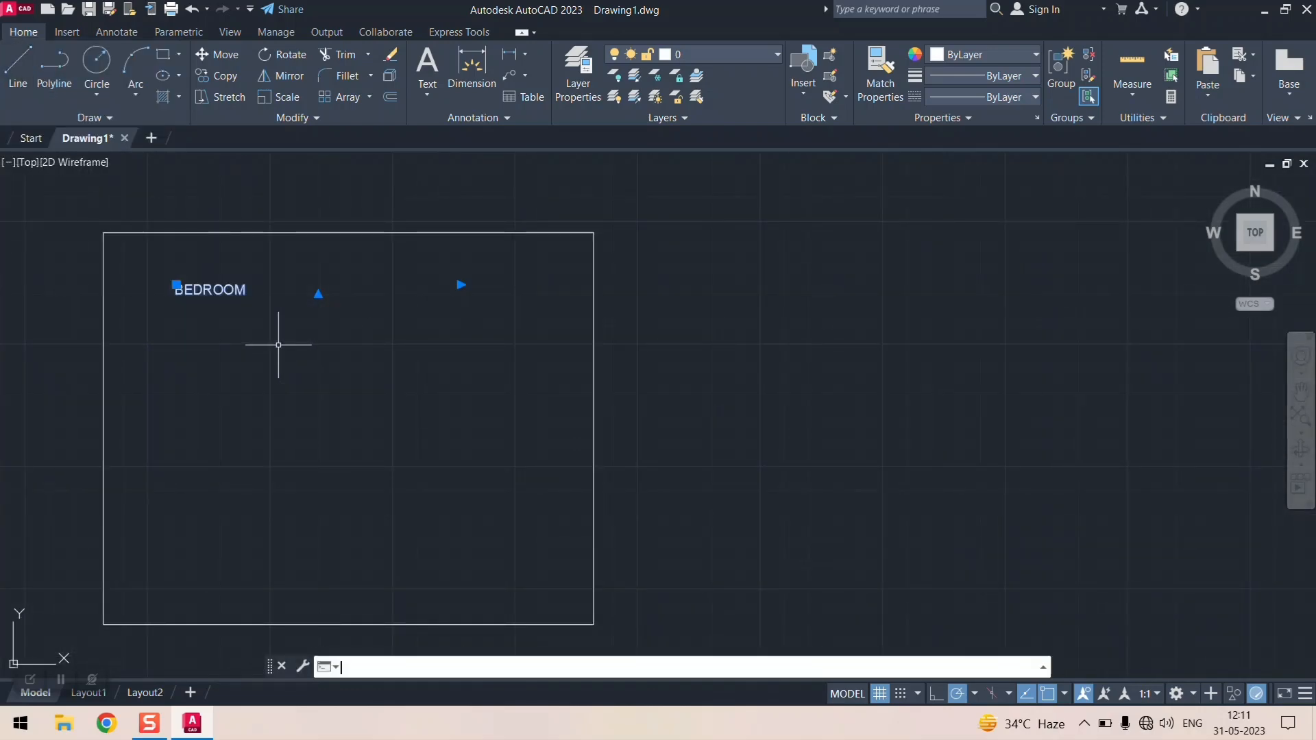
{"action": "key", "text": "Escape"}
{"action": "left_click", "coordinate": [279, 344]}
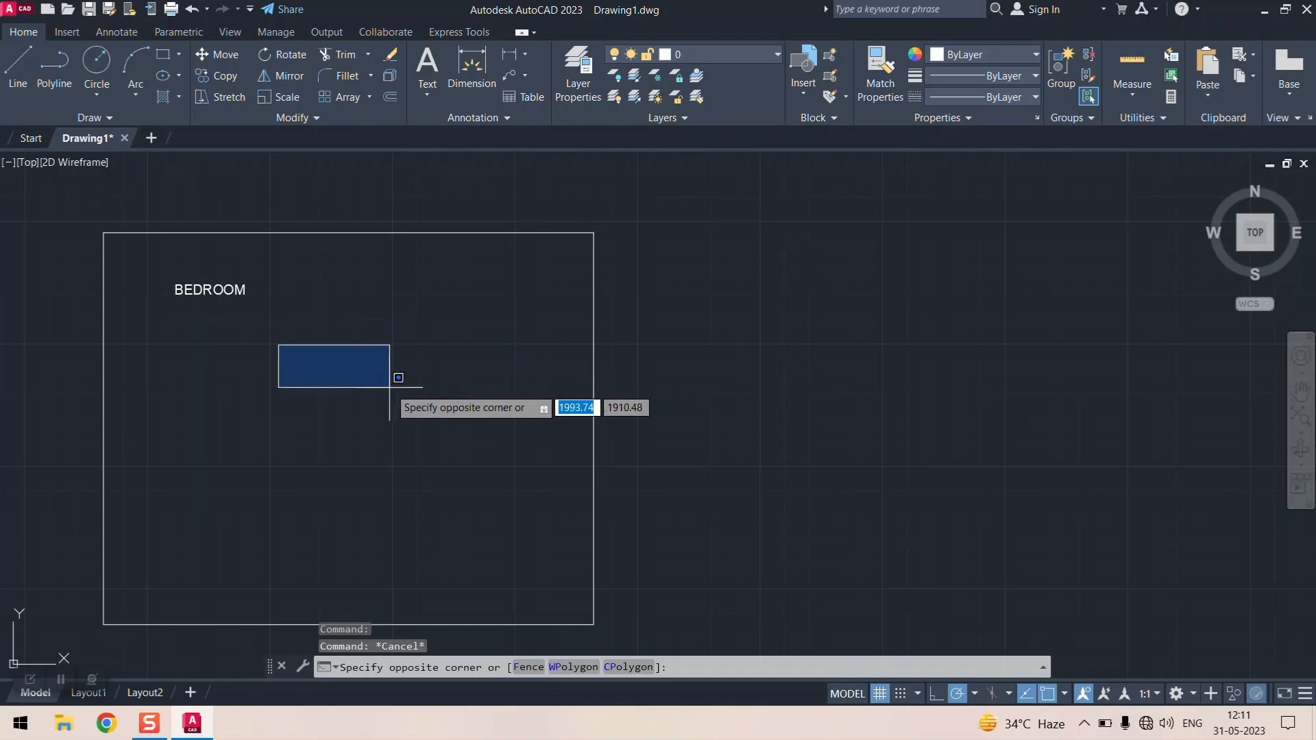
{"action": "key", "text": "Escape"}
{"action": "left_click", "coordinate": [438, 95]}
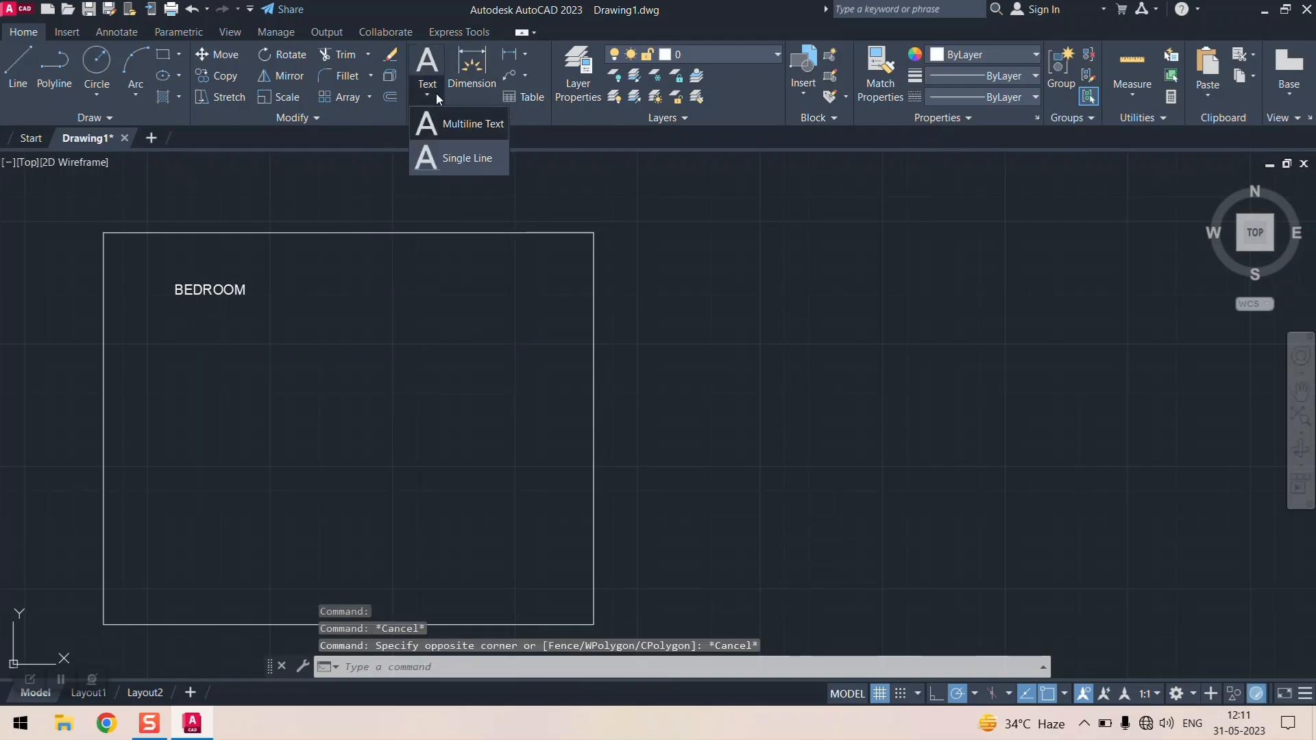
{"action": "left_click", "coordinate": [463, 126]}
{"action": "left_click", "coordinate": [198, 375]}
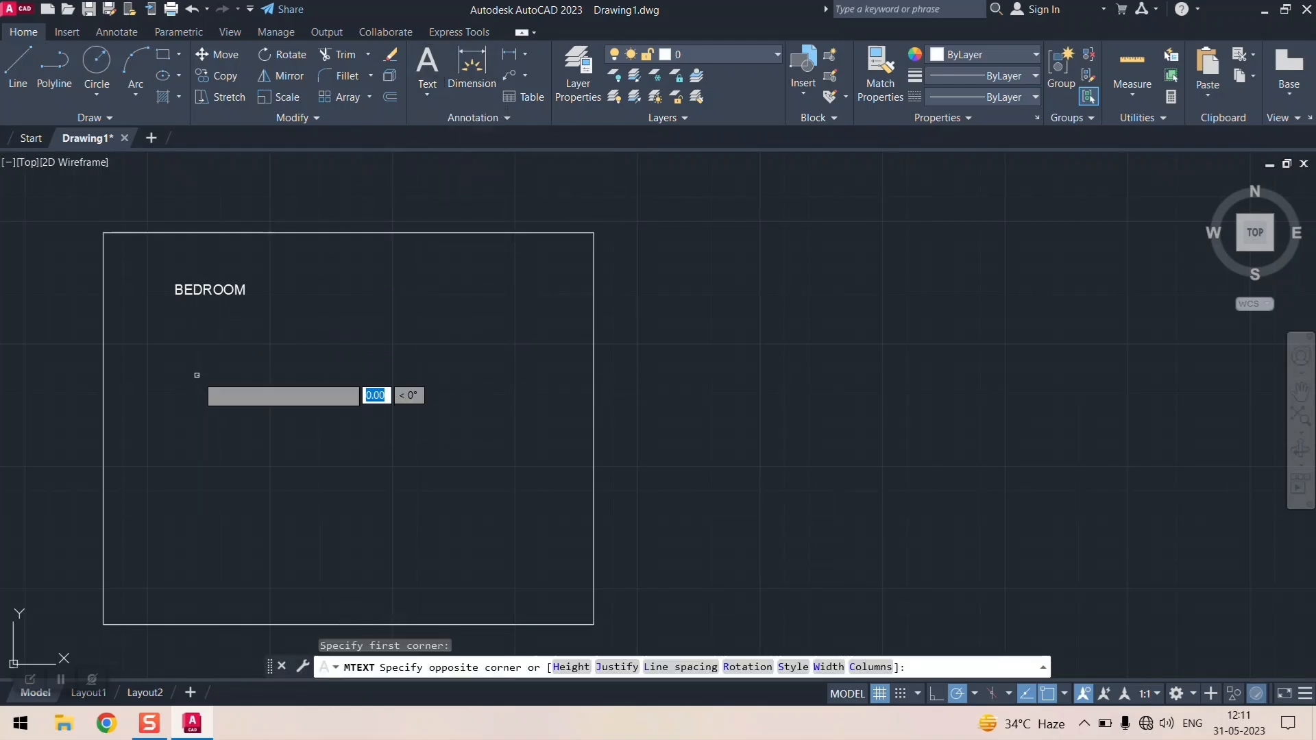
{"action": "left_click", "coordinate": [439, 507]}
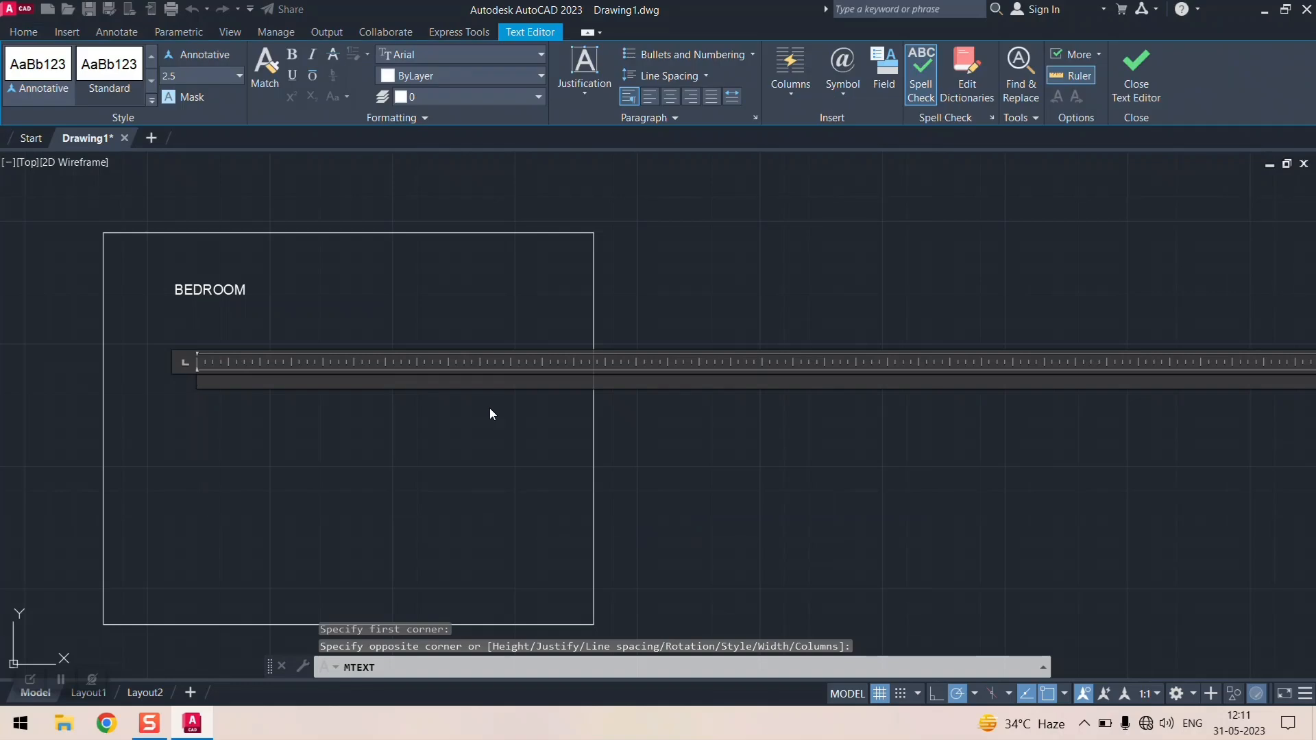
{"action": "type", "text": "2 bhk"}
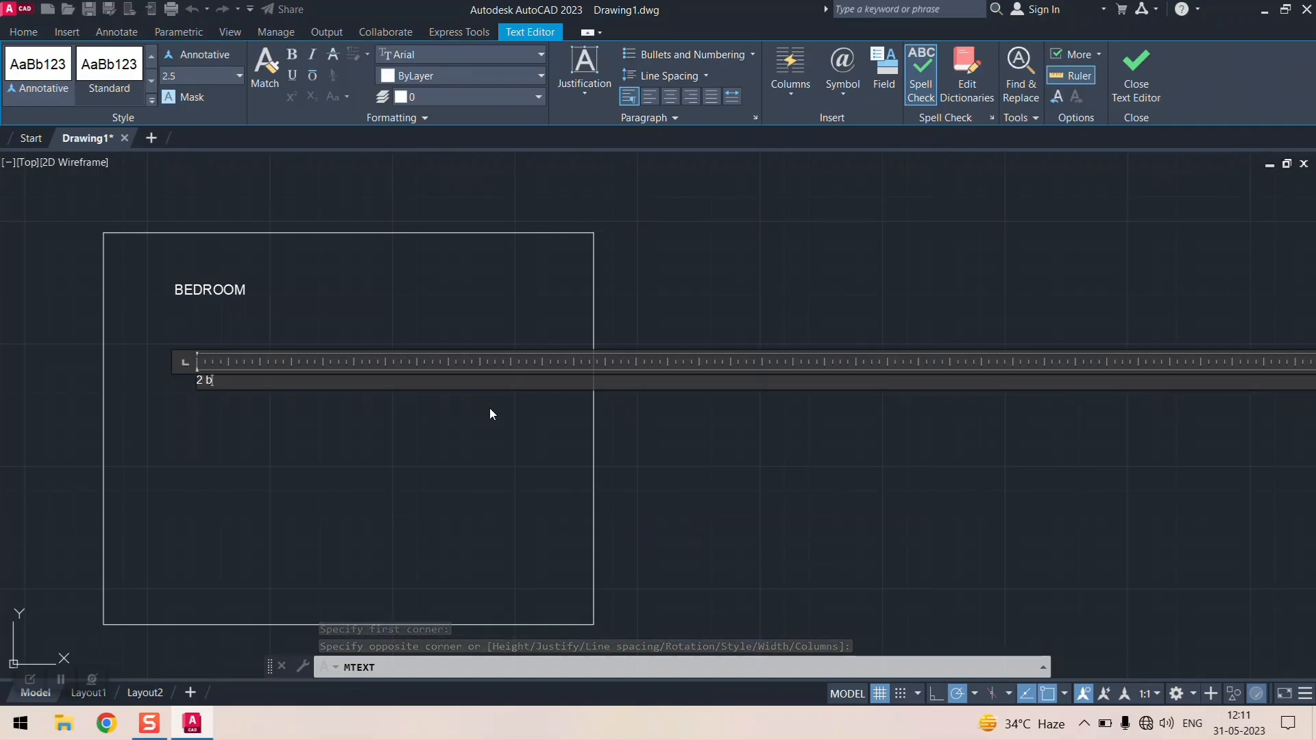
{"action": "key", "text": "BackSpace"}
{"action": "key", "text": "BackSpace"}
{"action": "key", "text": "BackSpace"}
{"action": "type", "text": "B"}
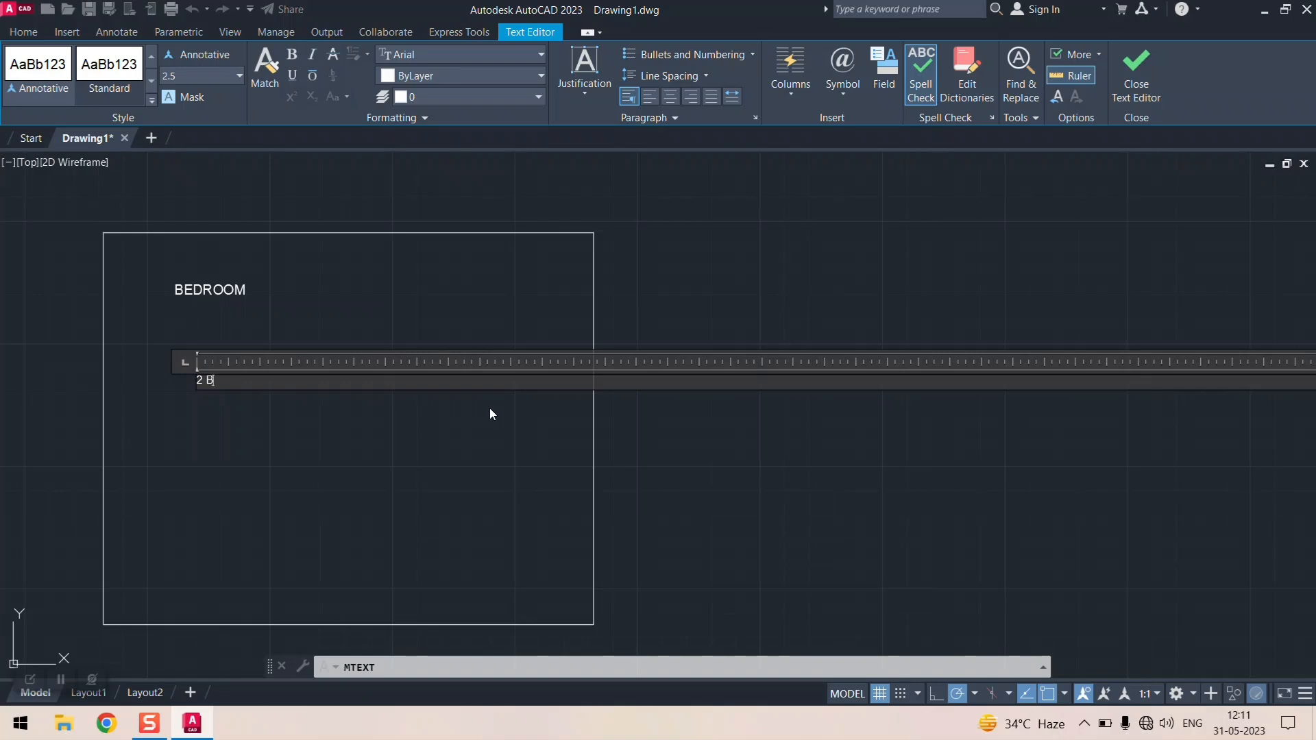
{"action": "type", "text": "HK BEDROOM SET"}
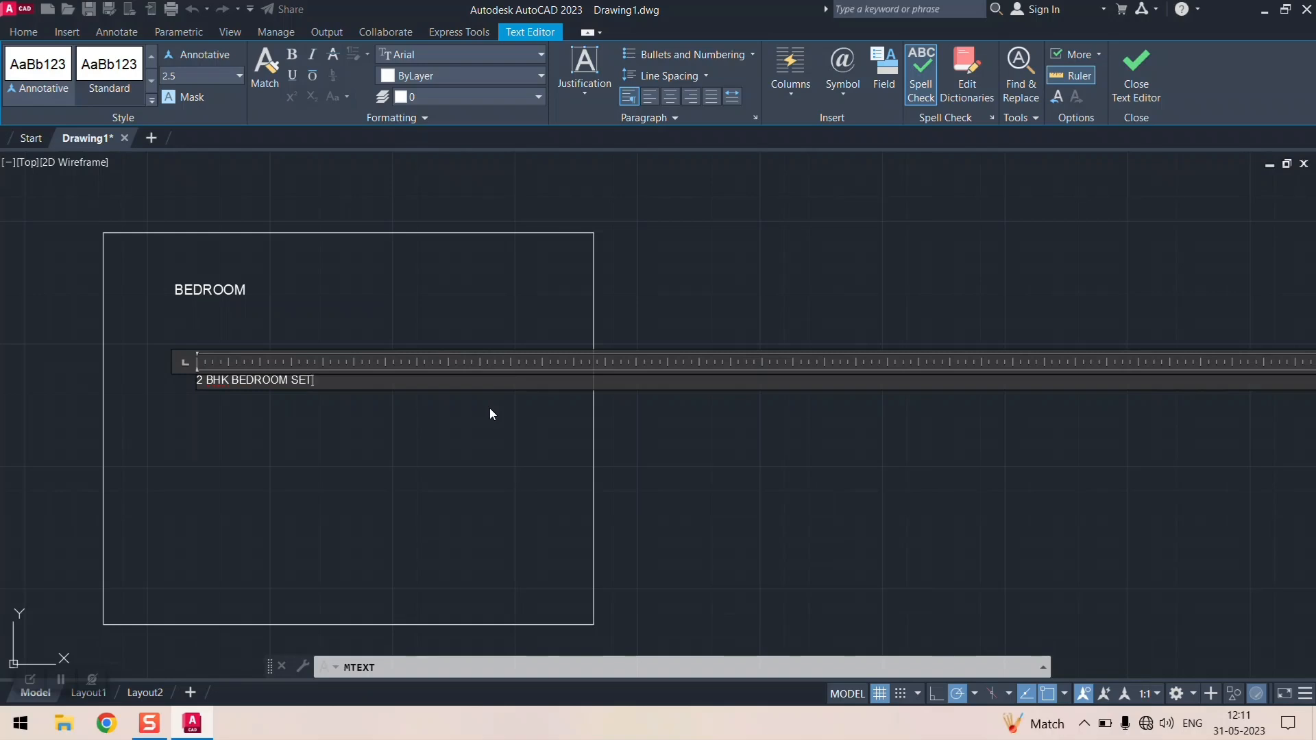
{"action": "left_click", "coordinate": [490, 409]}
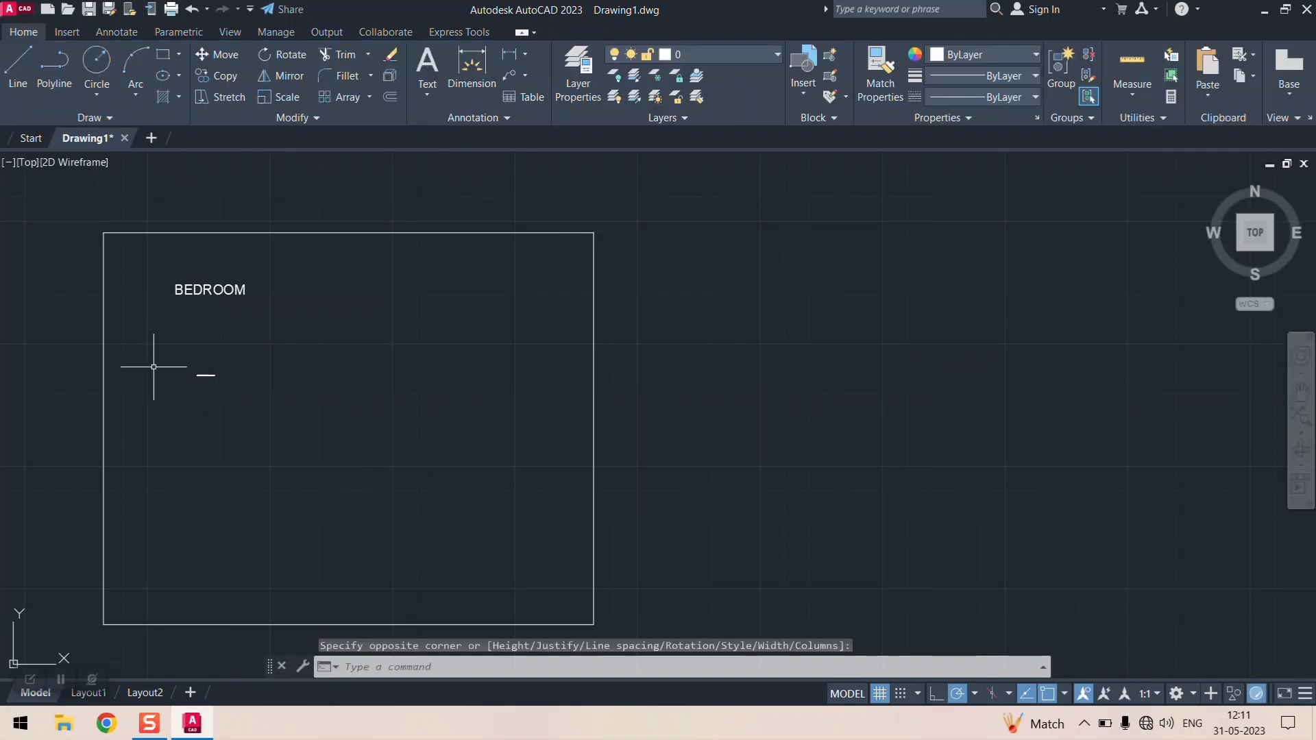
- Set the text height of the 2 BHK BEDROOM SET label to 20 in its properties
{"action": "left_click_drag", "start_coordinate": [174, 362], "coordinate": [296, 421]}
{"action": "mouse_move", "coordinate": [186, 434]}
{"action": "left_mouse_down"}
{"action": "mouse_move", "coordinate": [269, 366]}
{"action": "mouse_move", "coordinate": [141, 358]}
{"action": "left_mouse_up"}
{"action": "right_click", "coordinate": [194, 374]}
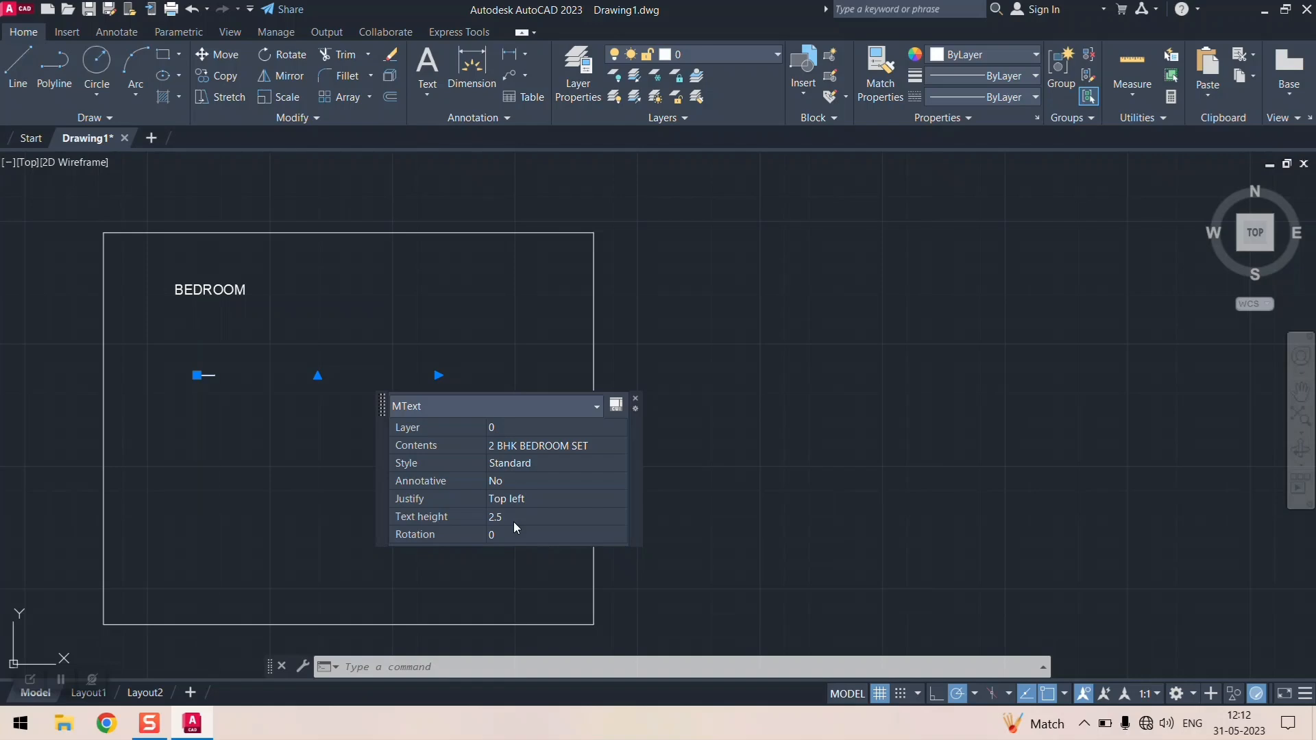
{"action": "left_click", "coordinate": [525, 513]}
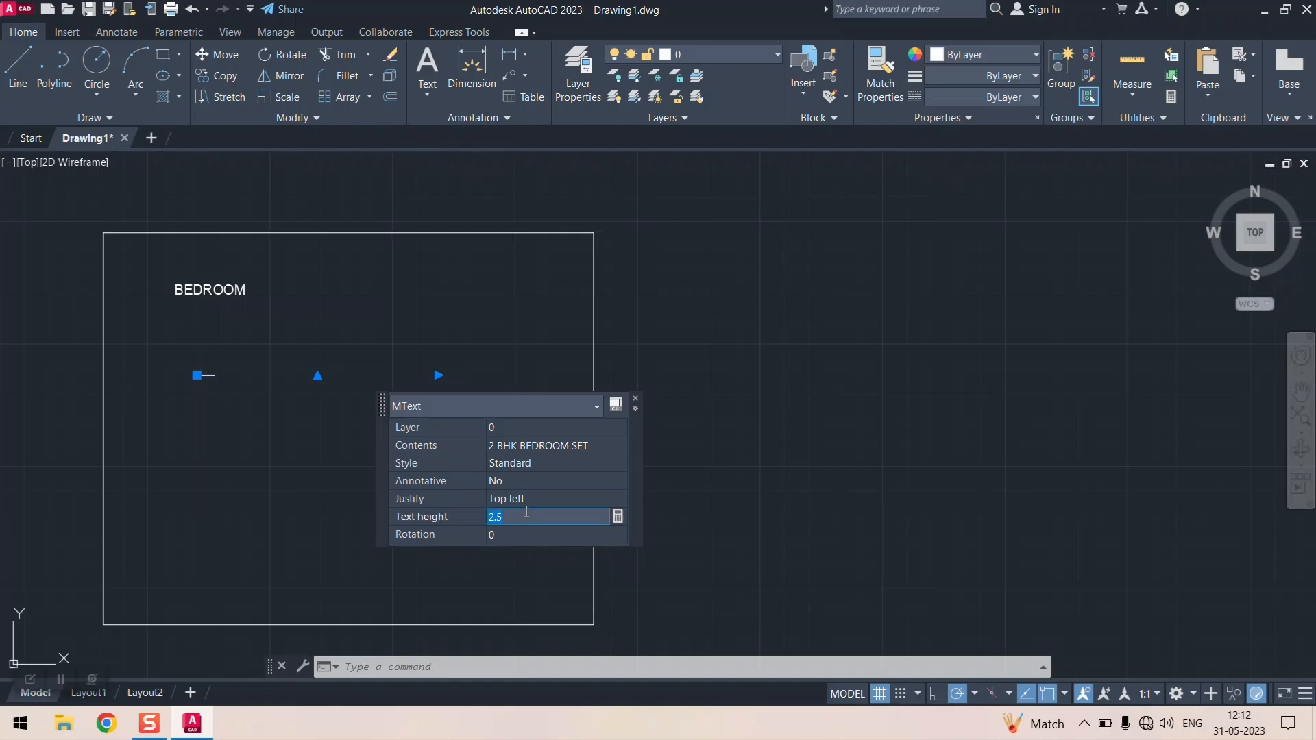
{"action": "type", "text": "20"}
{"action": "key", "text": "Tab"}
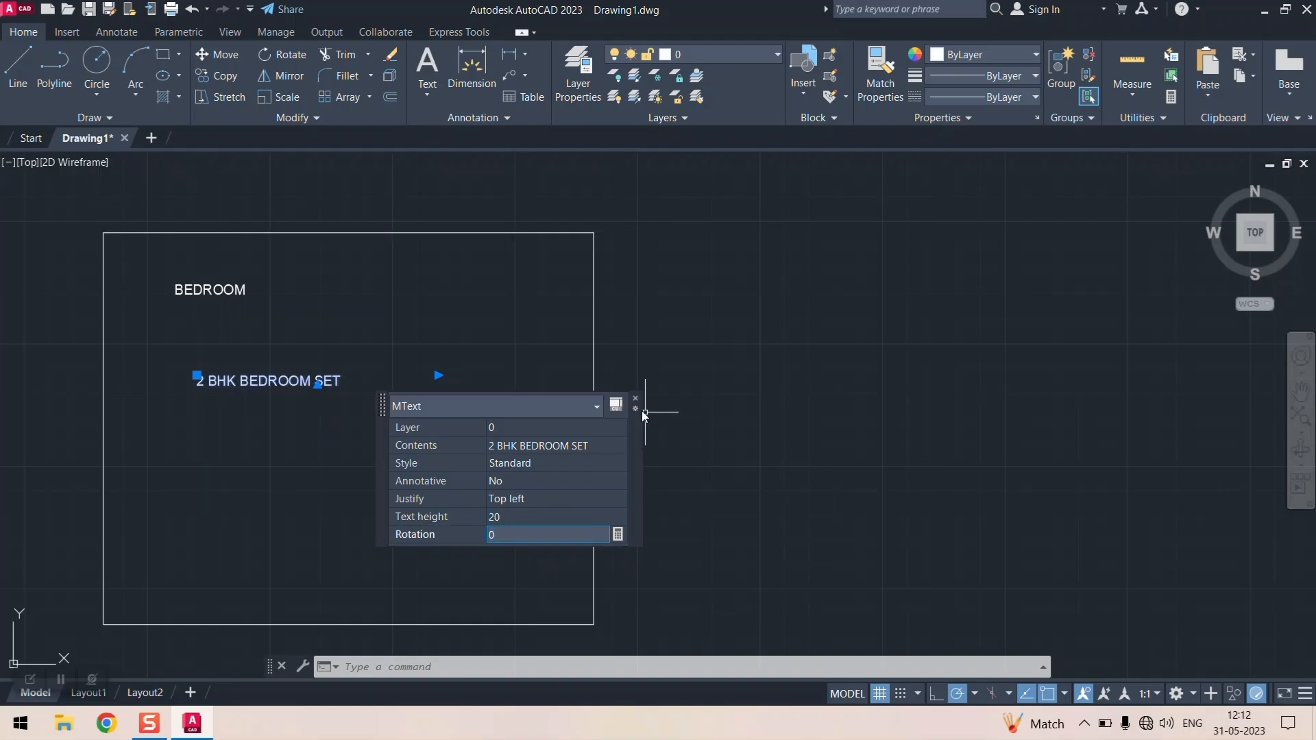
- Set the text height of the 2 BHK BEDROOM SET label to 50
{"action": "left_click", "coordinate": [515, 519]}
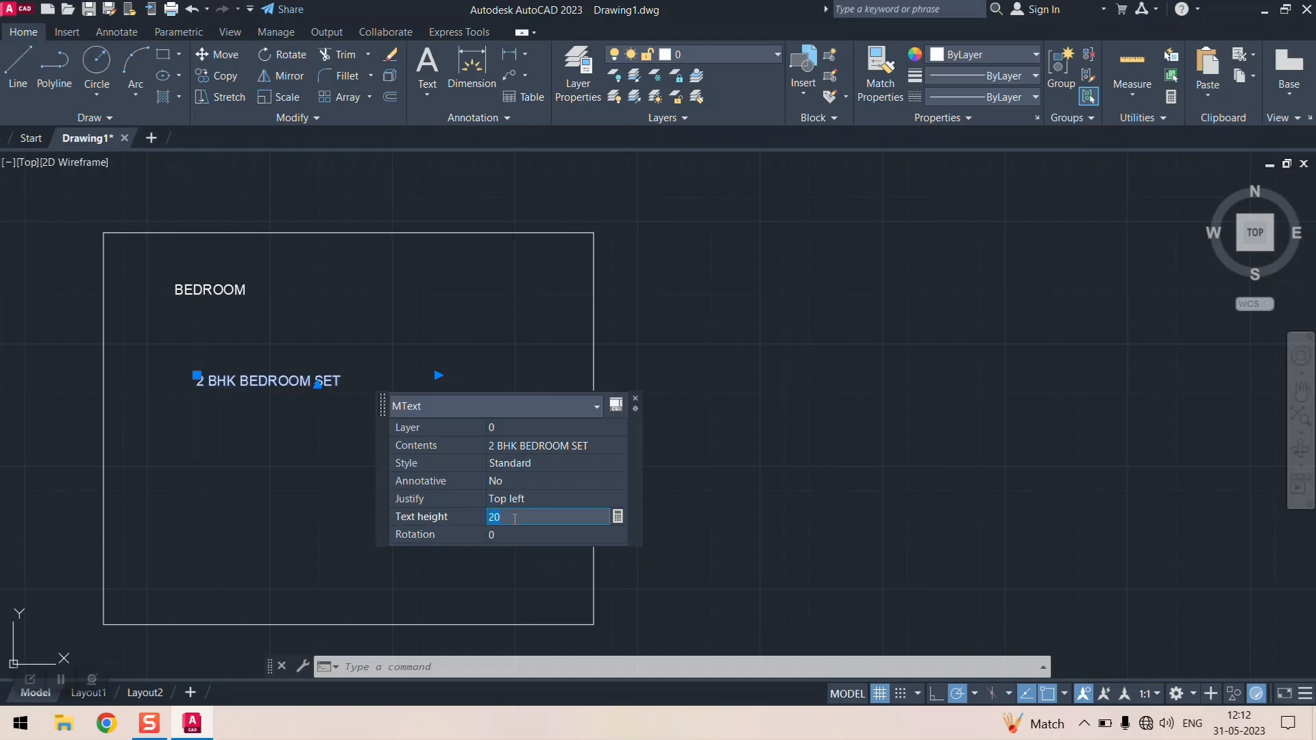
{"action": "type", "text": "50"}
{"action": "key", "text": "Tab"}
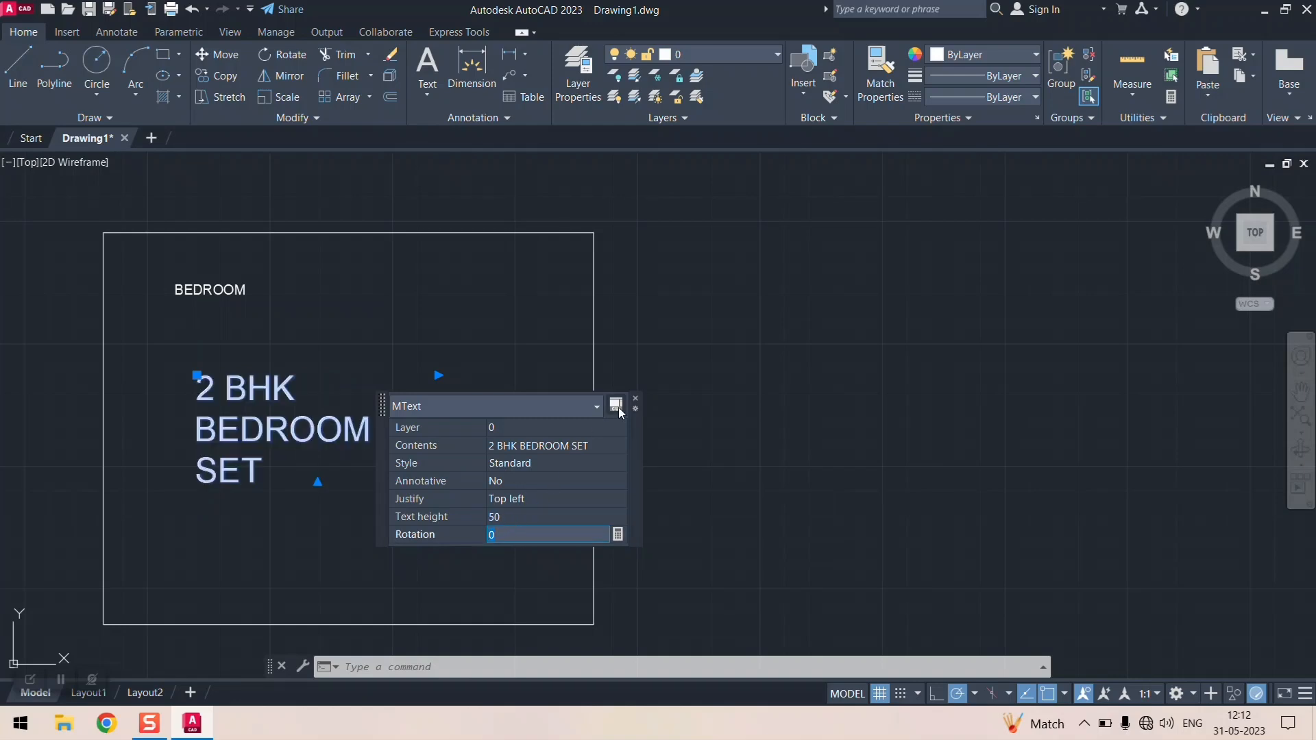
- Set the text height of the 2 BHK BEDROOM SET label to 25 and close its properties
{"action": "left_click", "coordinate": [531, 519]}
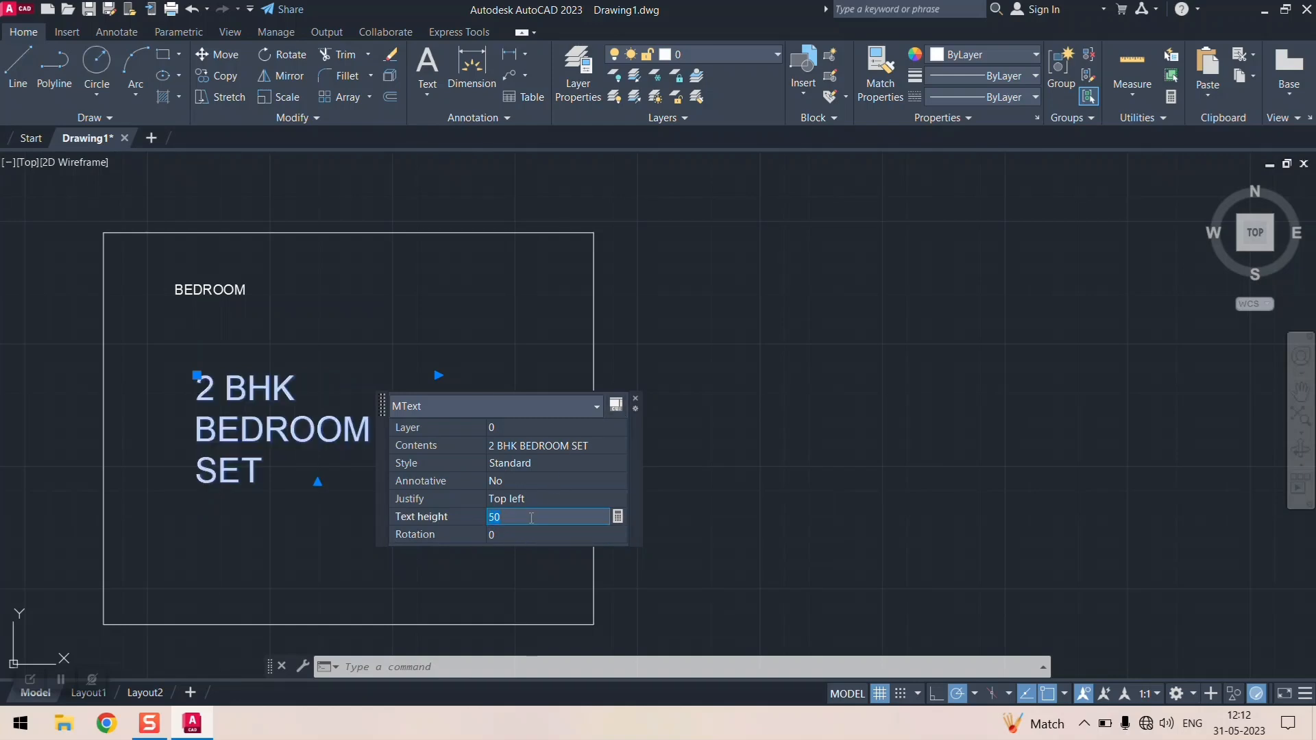
{"action": "type", "text": "25"}
{"action": "key", "text": "Tab"}
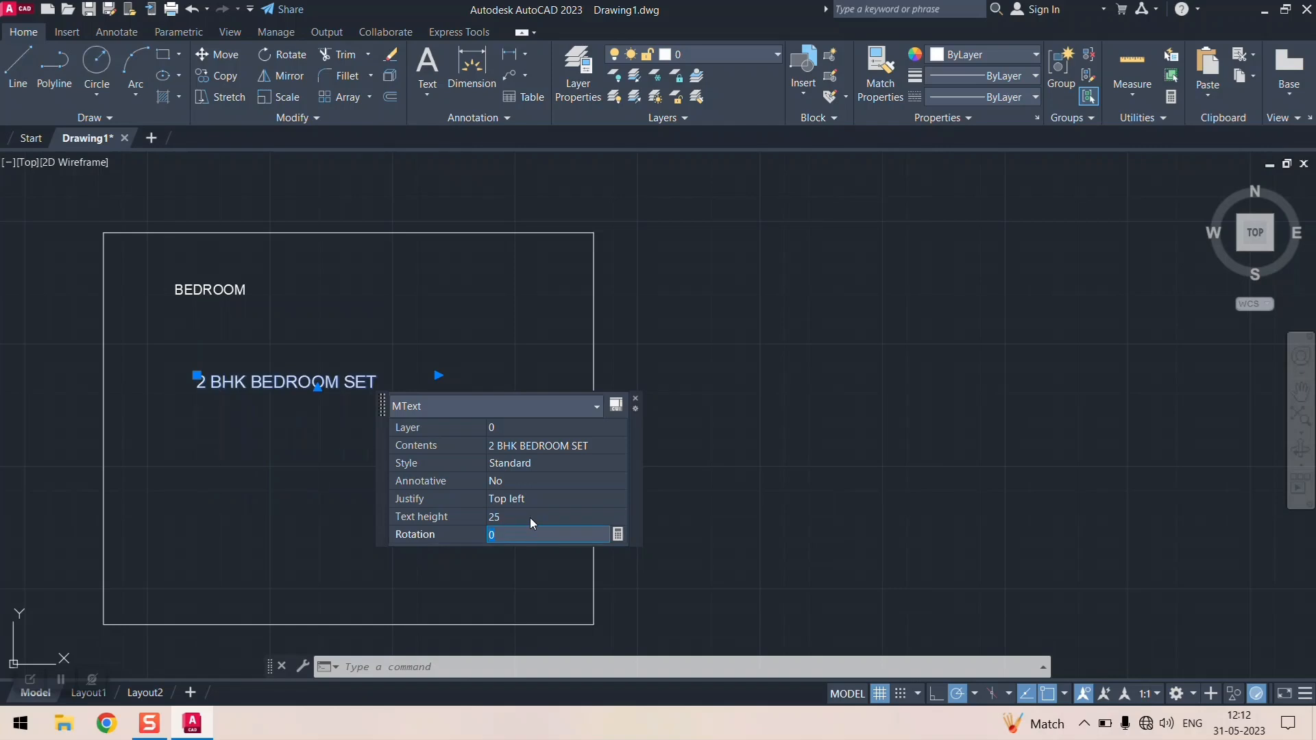
{"action": "left_click", "coordinate": [635, 399]}
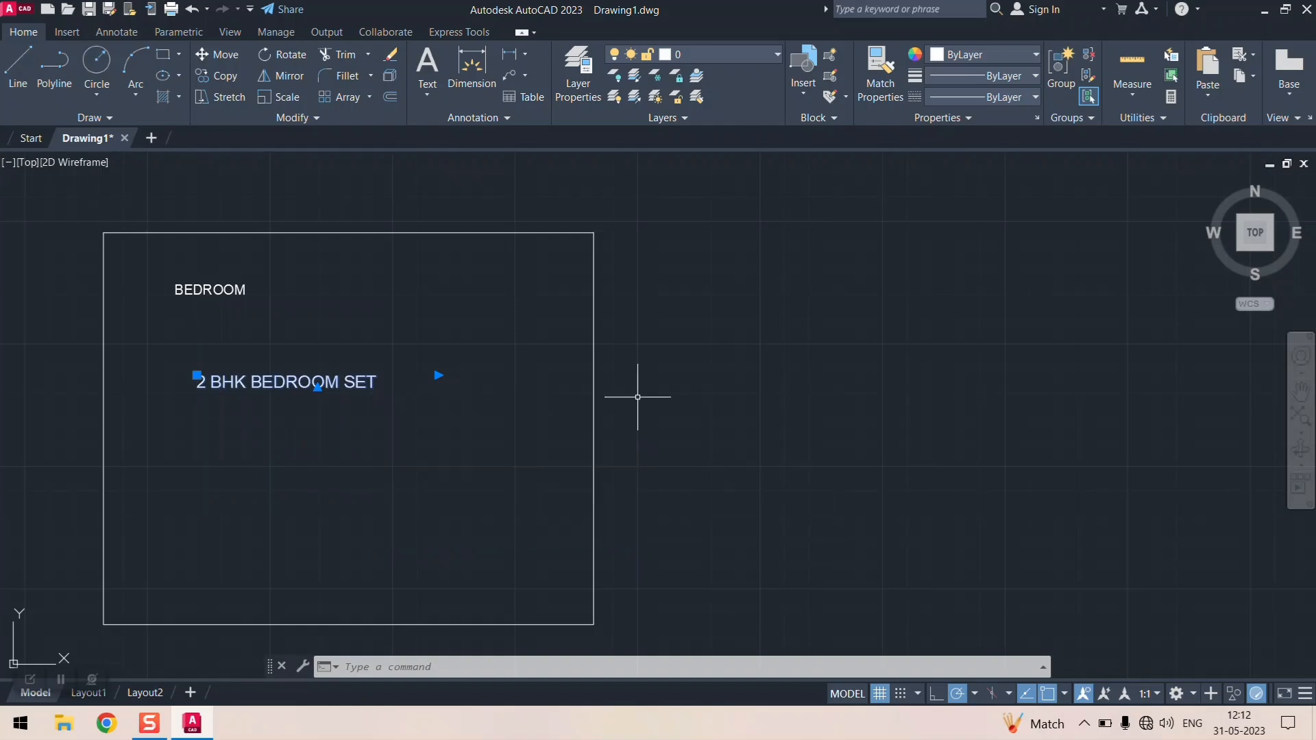
- Stretch the text frame of the 2 BHK BEDROOM SET label downward to increase its height
{"action": "scroll", "coordinate": [345, 429], "scroll_direction": "down", "scroll_amount": 3}
{"action": "scroll", "coordinate": [480, 373], "scroll_direction": "up", "scroll_amount": 4}
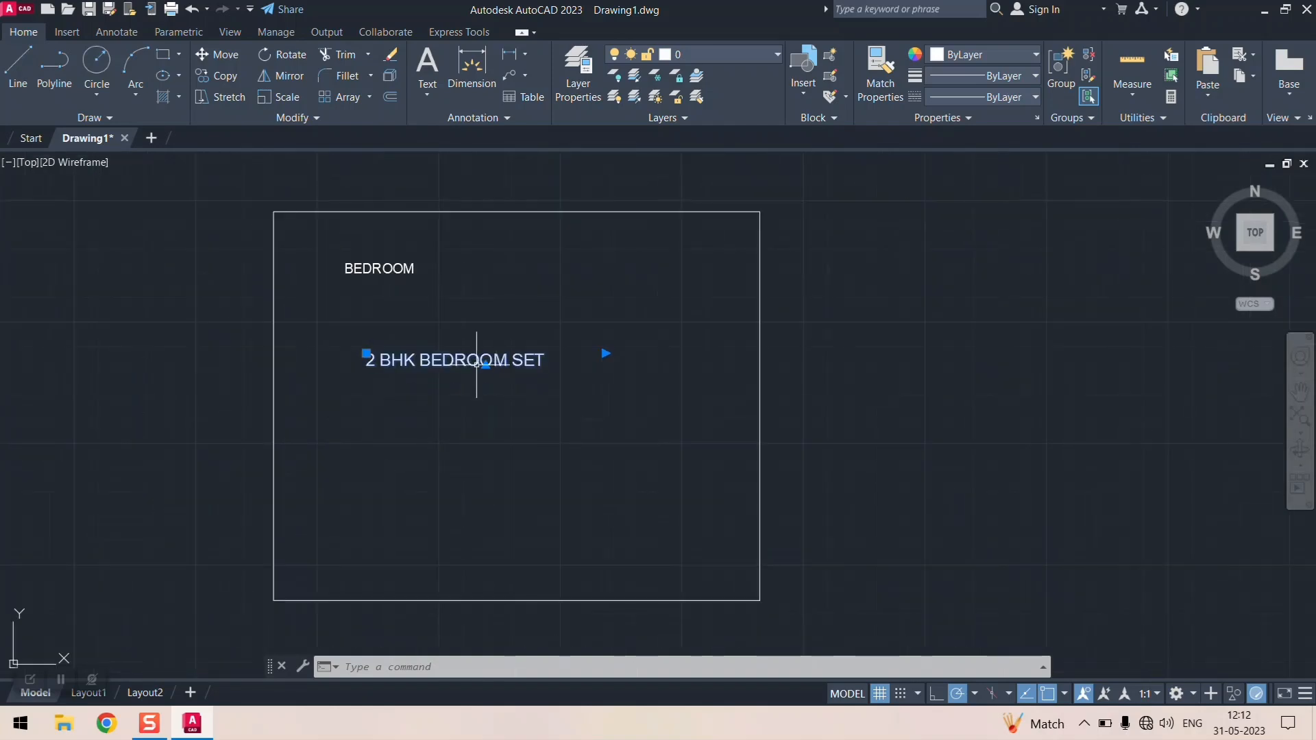
{"action": "left_click", "coordinate": [485, 364]}
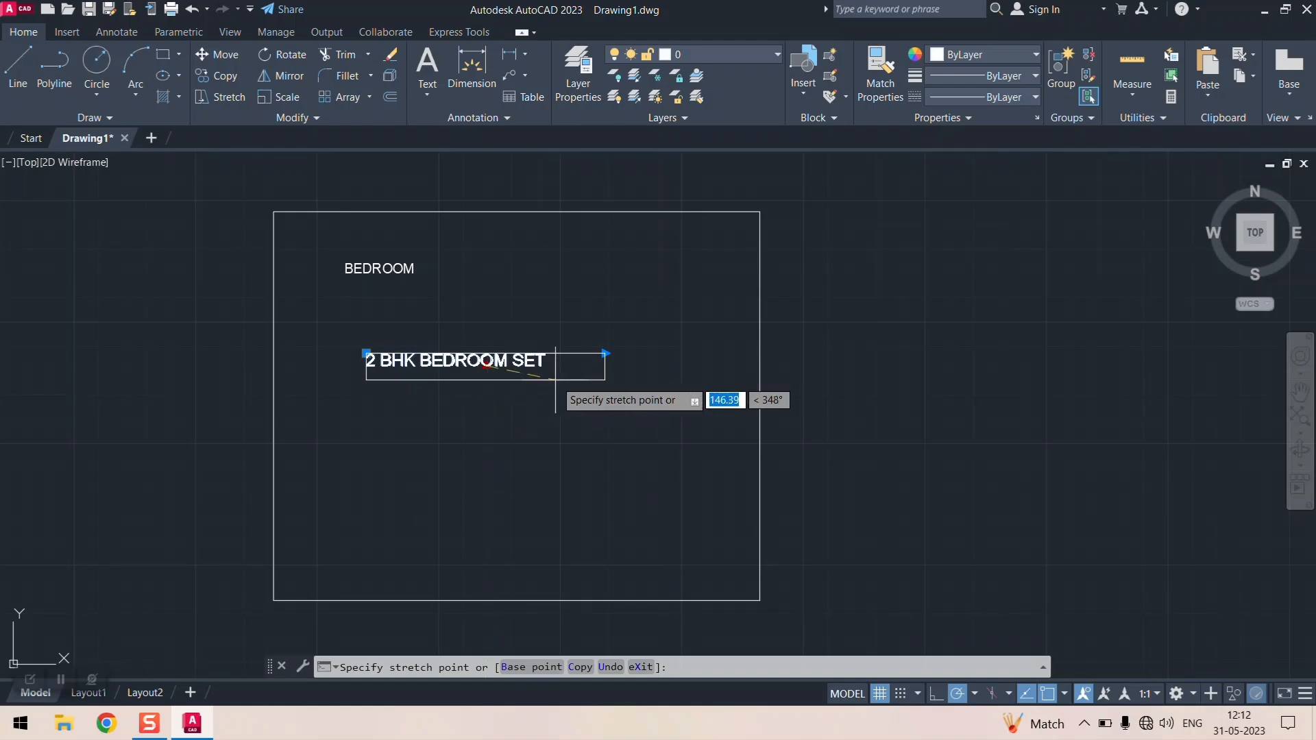
{"action": "left_click", "coordinate": [525, 433]}
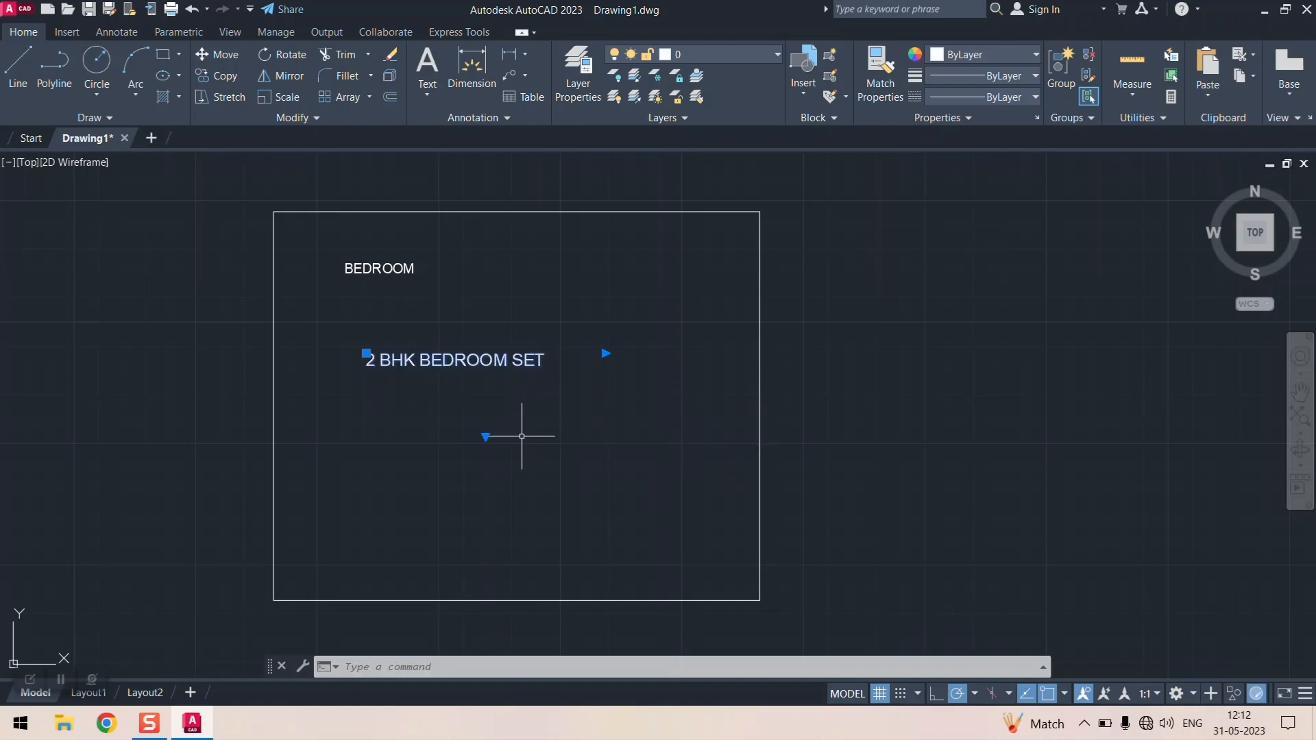
{"action": "key", "text": "Escape"}
- Move the 2 BHK BEDROOM SET label into the upper-right corner of the rectangle
{"action": "left_click", "coordinate": [446, 360]}
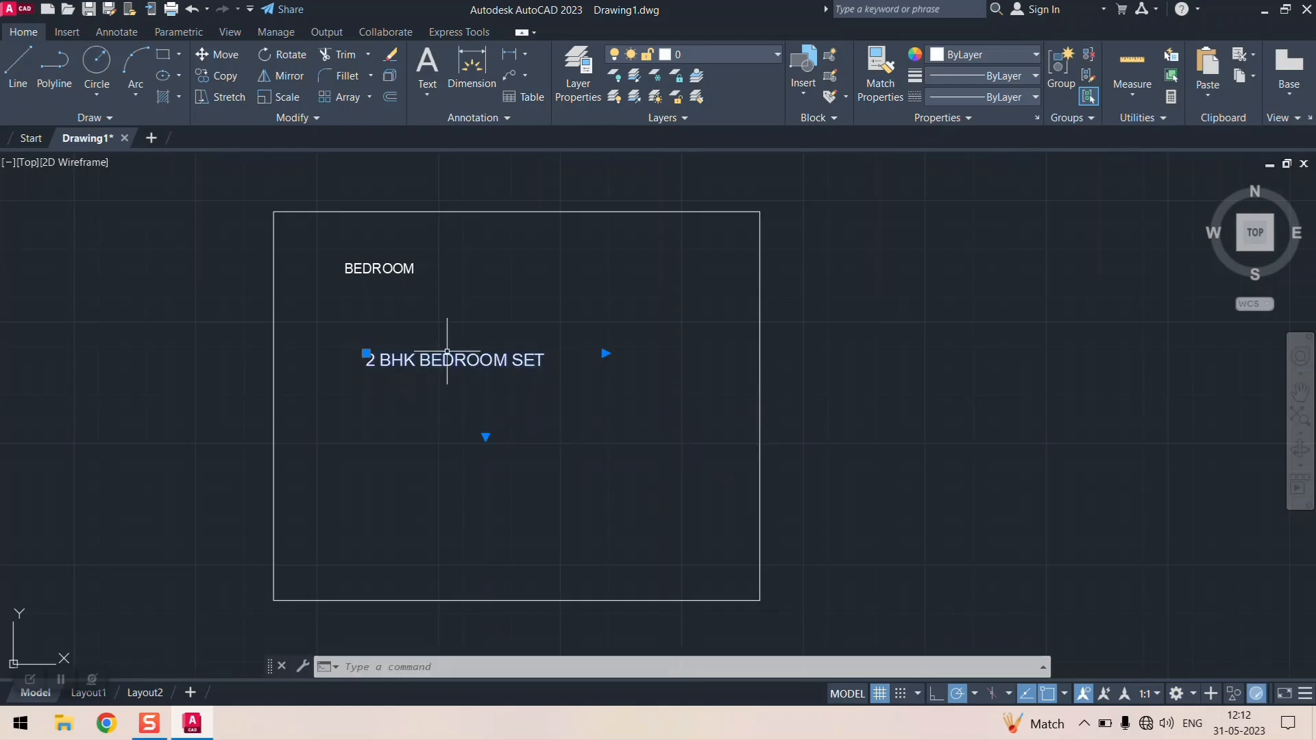
{"action": "left_click_drag", "start_coordinate": [441, 370], "coordinate": [658, 234]}
{"action": "left_click", "coordinate": [486, 407]}
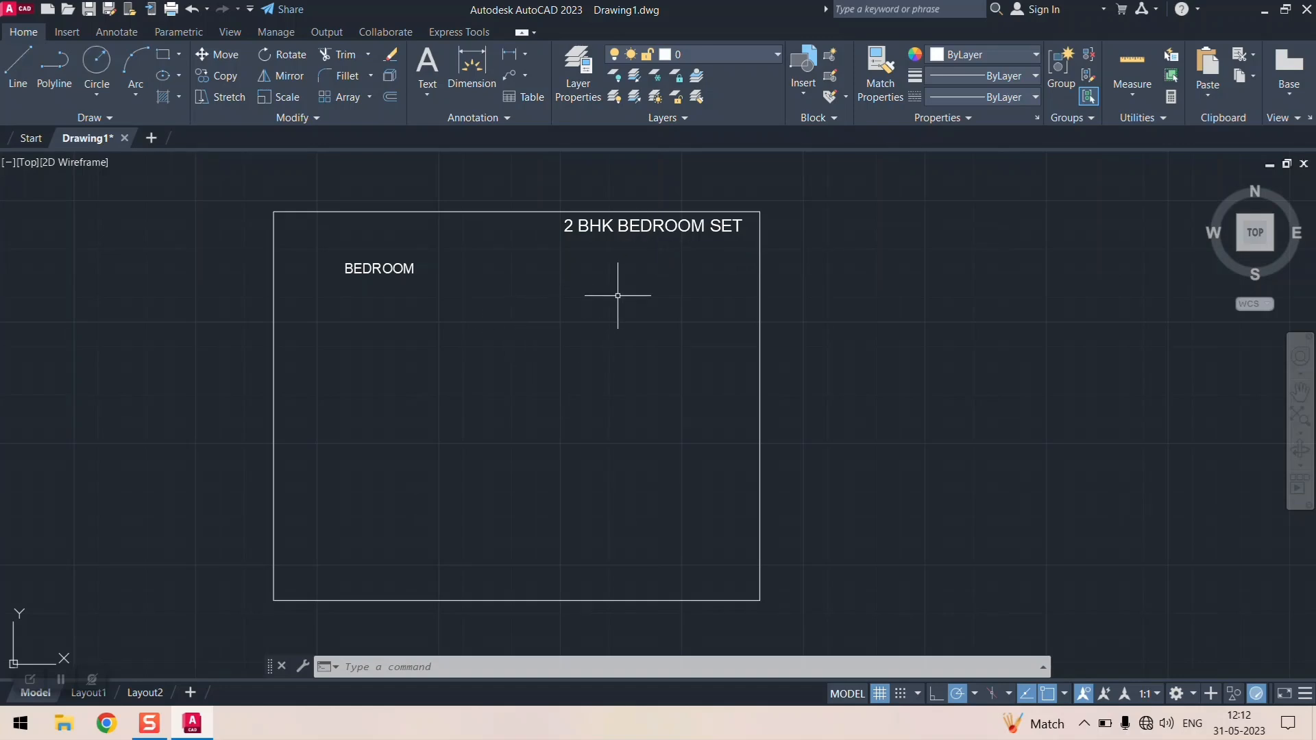
- Move the BEDROOM label into the upper-left corner of the rectangle
{"action": "left_click", "coordinate": [362, 263]}
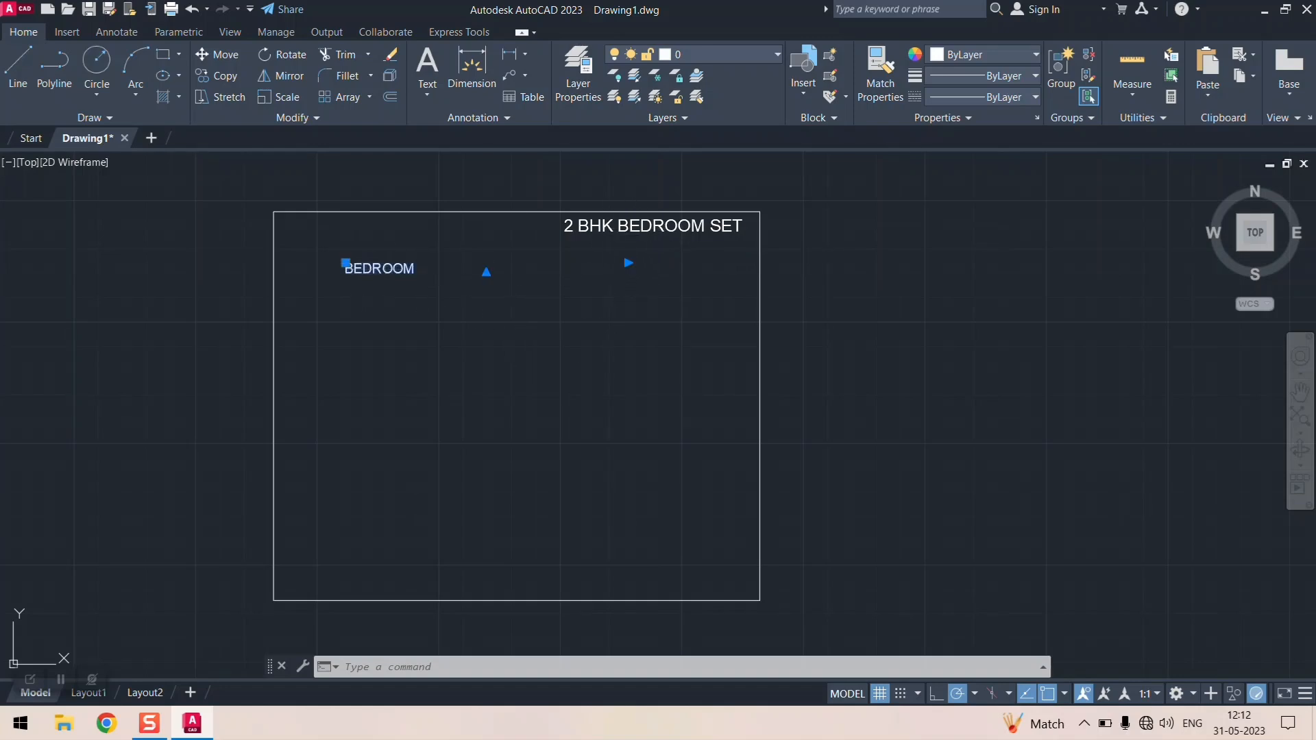
{"action": "left_click_drag", "start_coordinate": [346, 263], "coordinate": [320, 226]}
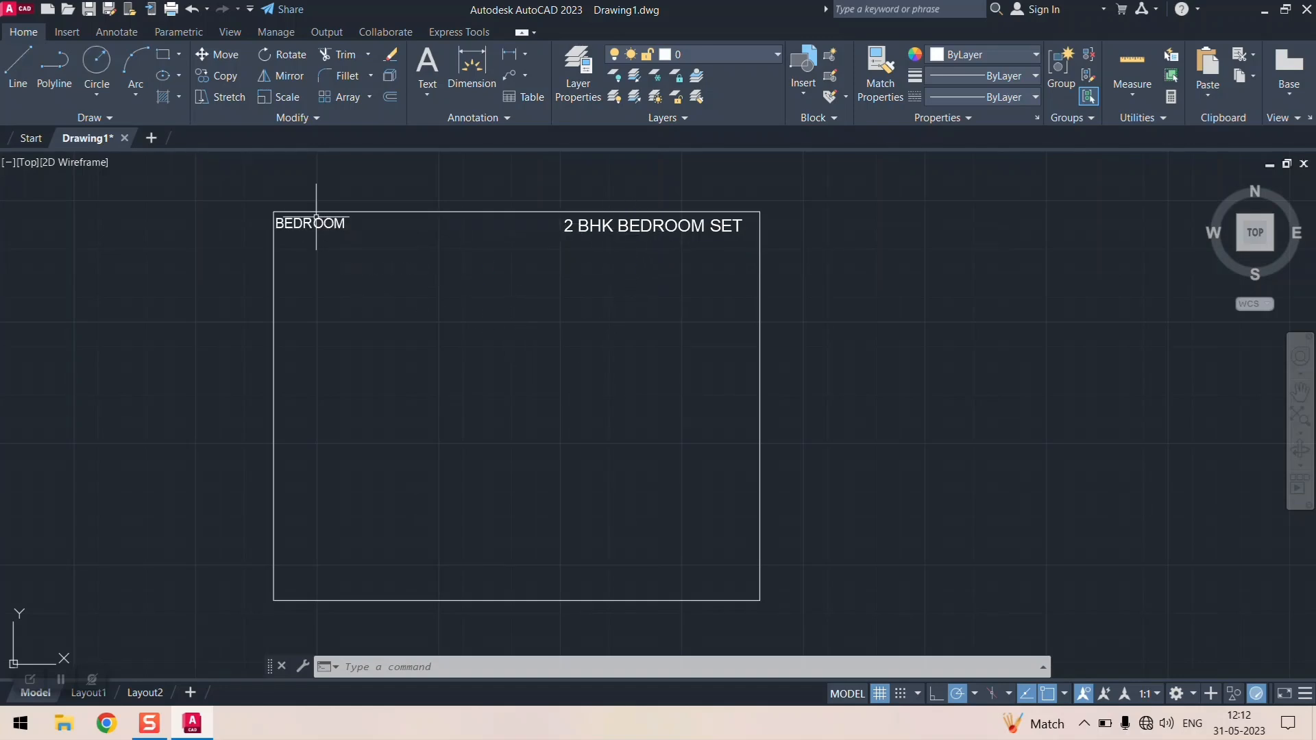
{"action": "scroll", "coordinate": [618, 333], "scroll_direction": "down", "scroll_amount": 2}
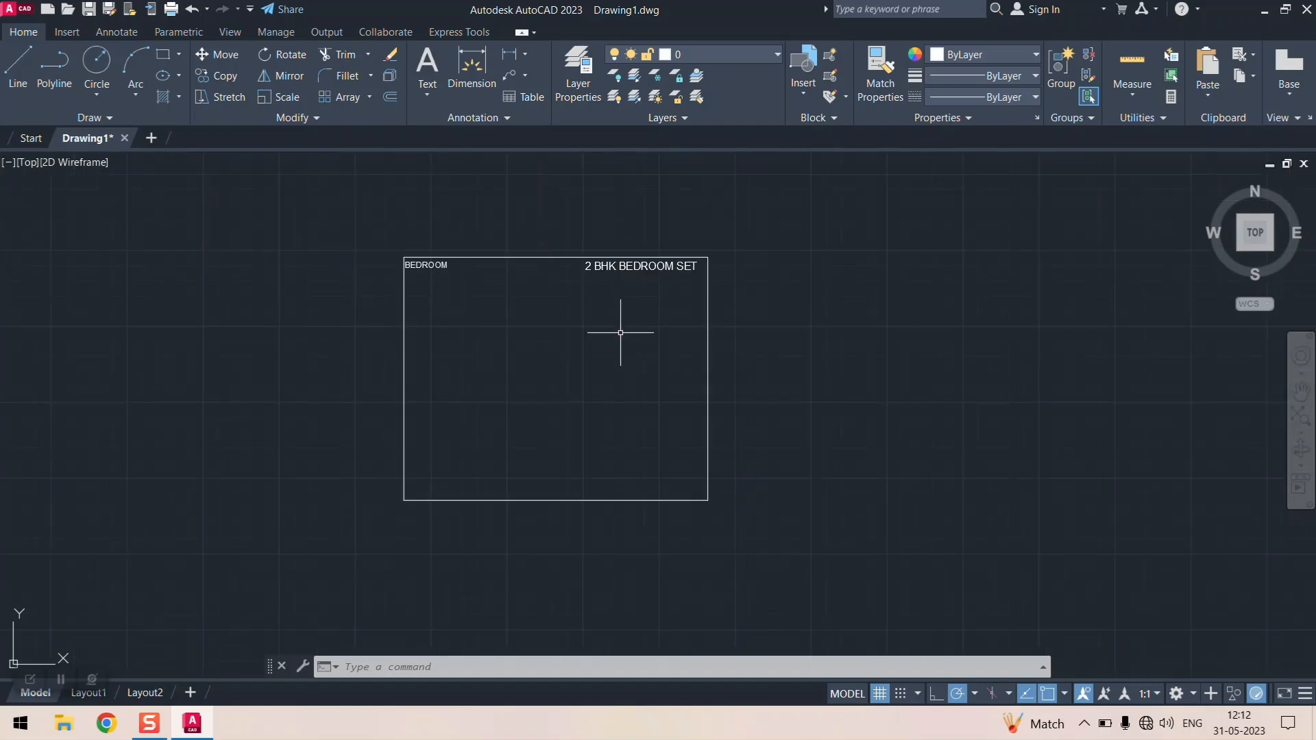
{"action": "scroll", "coordinate": [548, 369], "scroll_direction": "up", "scroll_amount": 4}
{"action": "scroll", "coordinate": [549, 369], "scroll_direction": "down", "scroll_amount": 2}
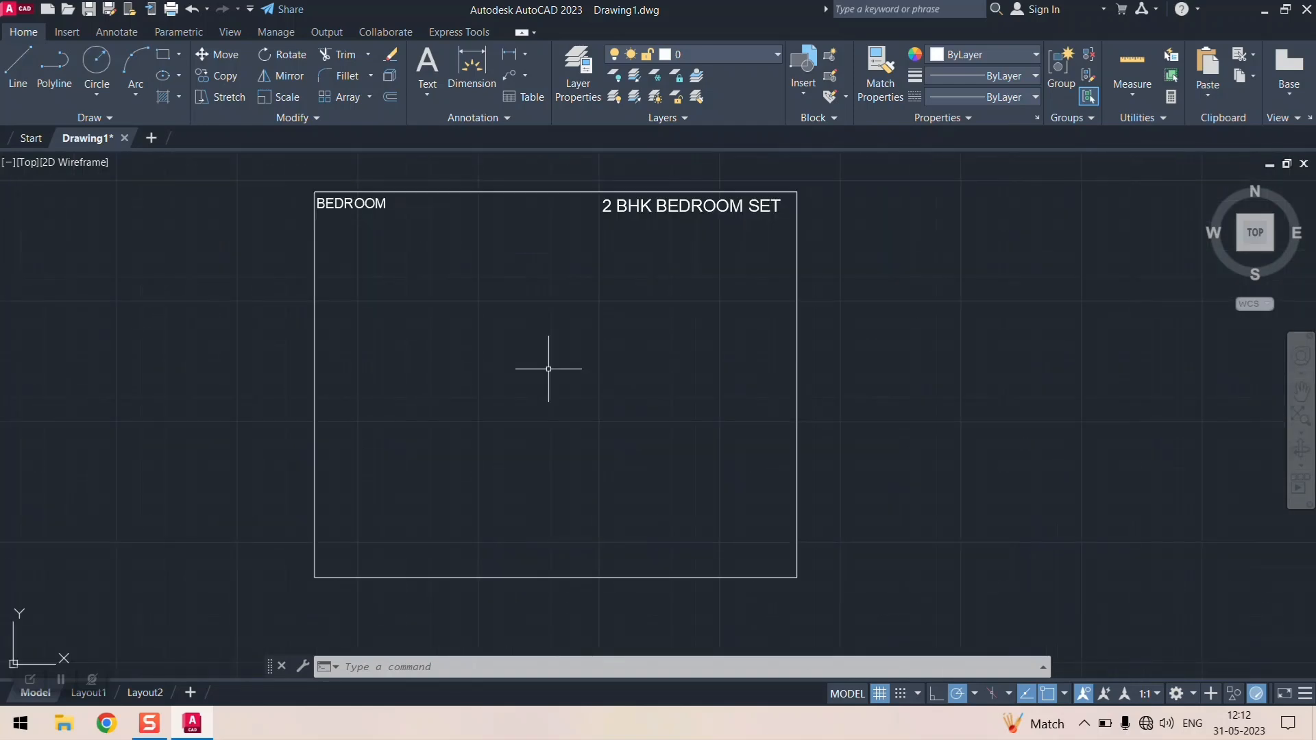
- Delete the rectangle together with both text labels from the drawing
{"action": "scroll", "coordinate": [437, 421], "scroll_direction": "down", "scroll_amount": 4}
{"action": "left_click", "coordinate": [440, 395]}
{"action": "key", "text": "Escape"}
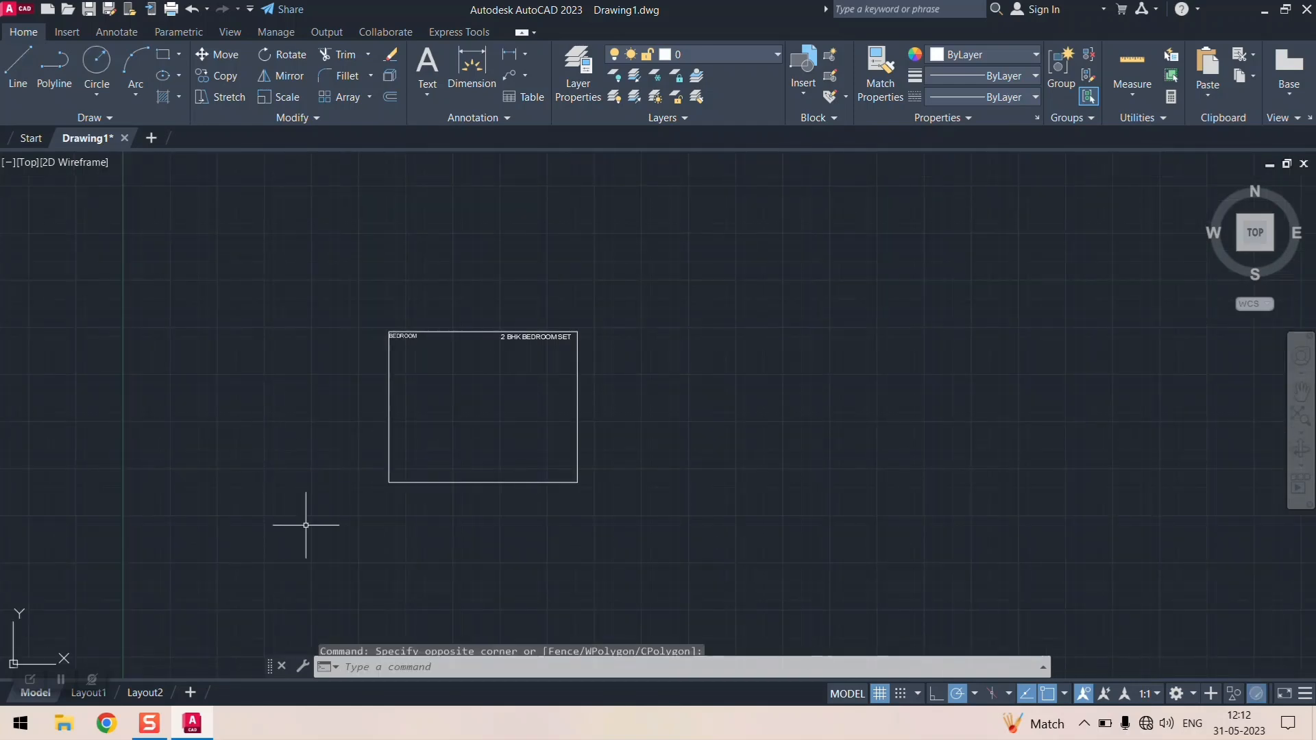
{"action": "mouse_move", "coordinate": [288, 438]}
{"action": "left_mouse_down"}
{"action": "mouse_move", "coordinate": [534, 547]}
{"action": "mouse_move", "coordinate": [710, 407]}
{"action": "mouse_move", "coordinate": [595, 261]}
{"action": "mouse_move", "coordinate": [359, 259]}
{"action": "left_mouse_up"}
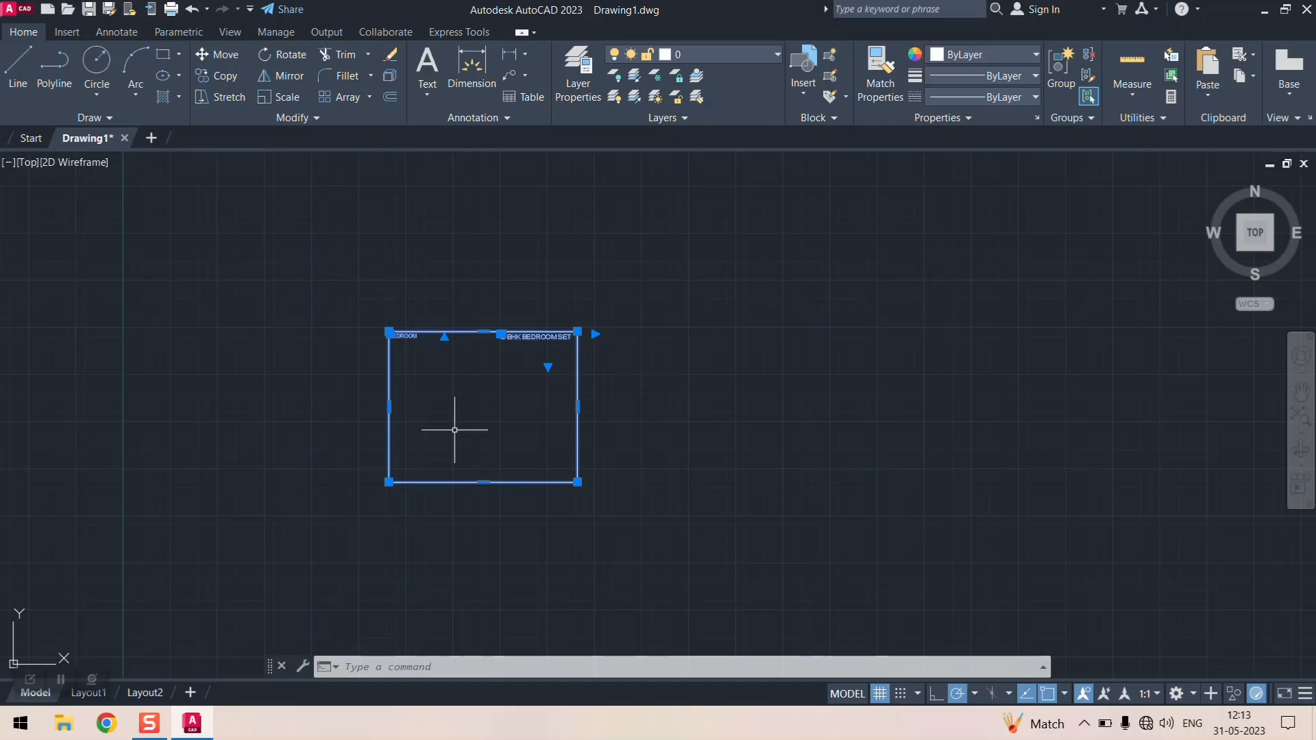
{"action": "key", "text": "Delete"}
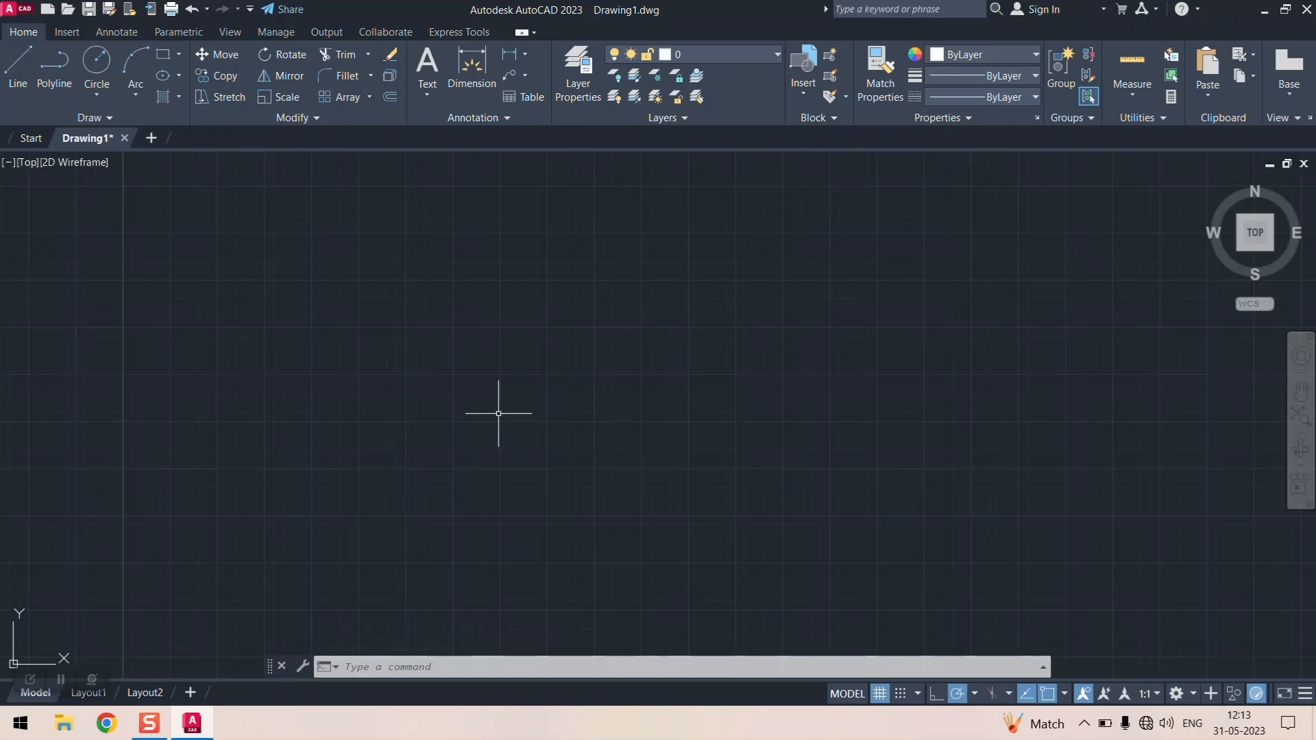
- Switch the workspace from Drafting & Annotation to 3D Modeling
{"action": "left_click", "coordinate": [1192, 694]}
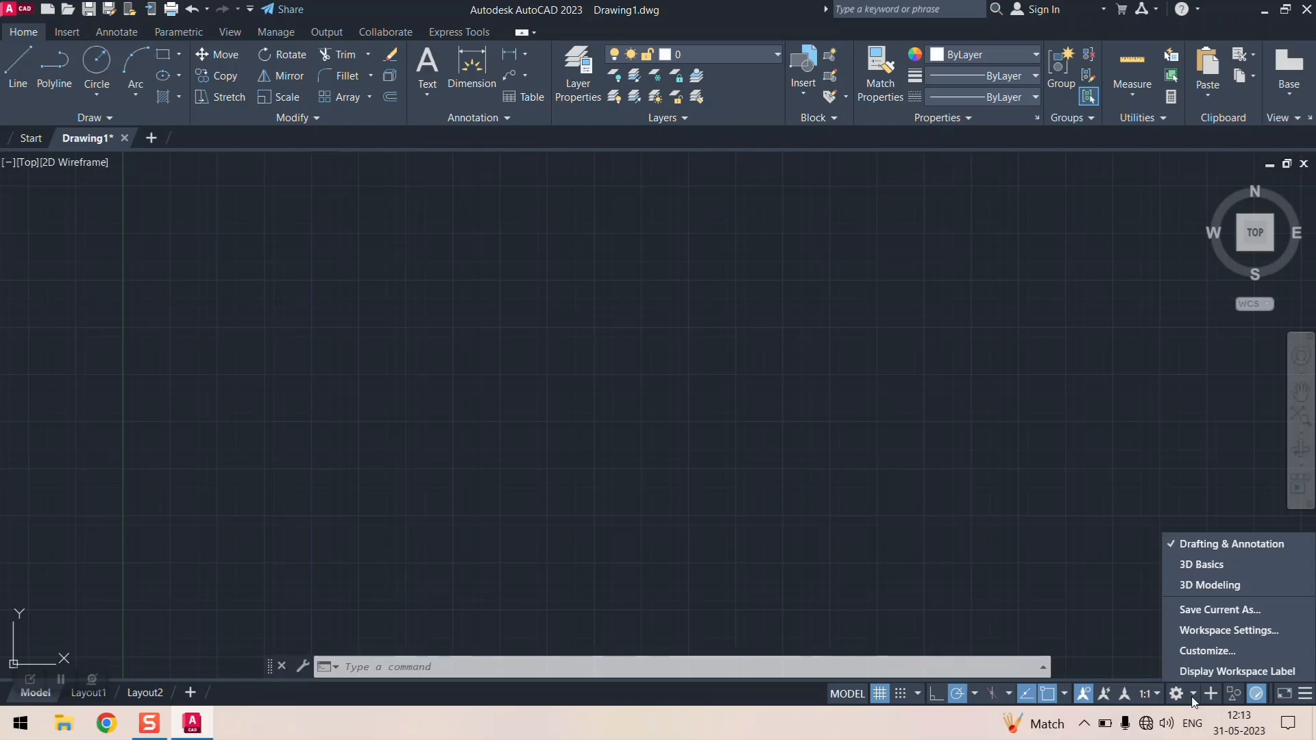
{"action": "left_click", "coordinate": [1192, 695]}
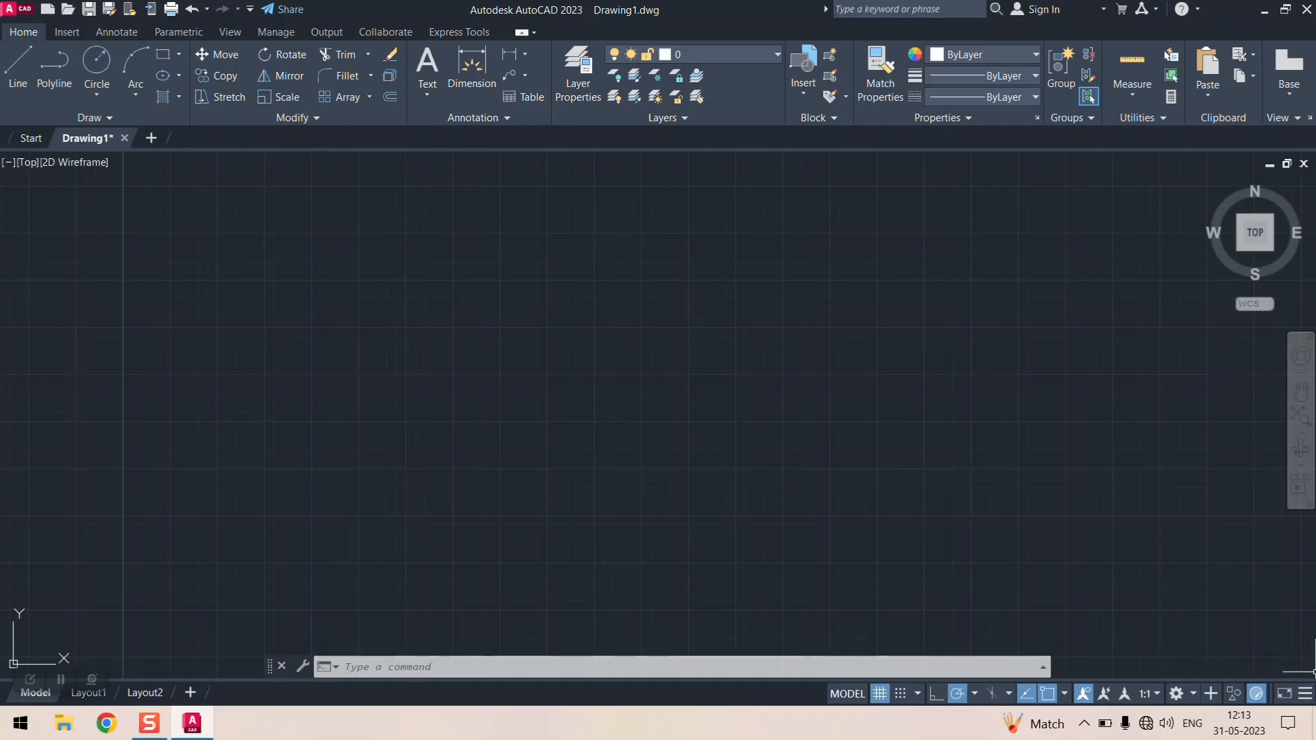
{"action": "left_click", "coordinate": [1193, 694]}
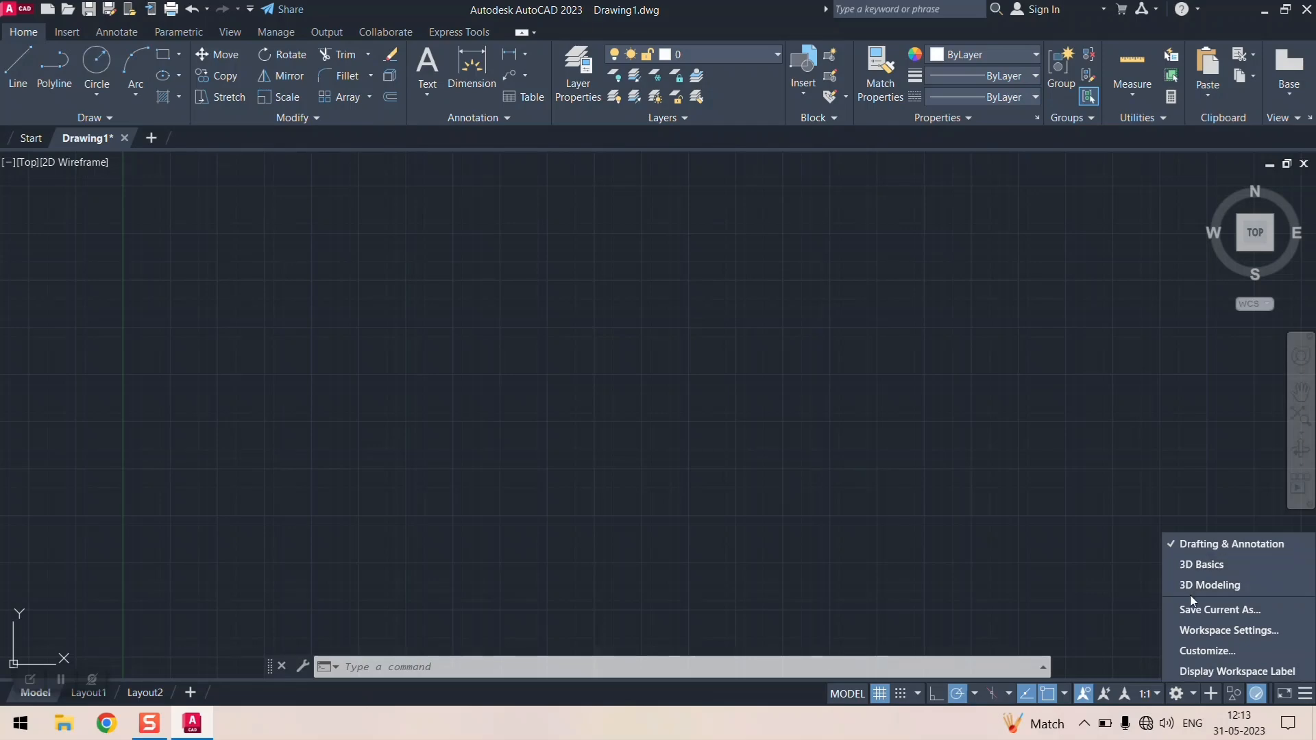
{"action": "left_click", "coordinate": [1210, 585]}
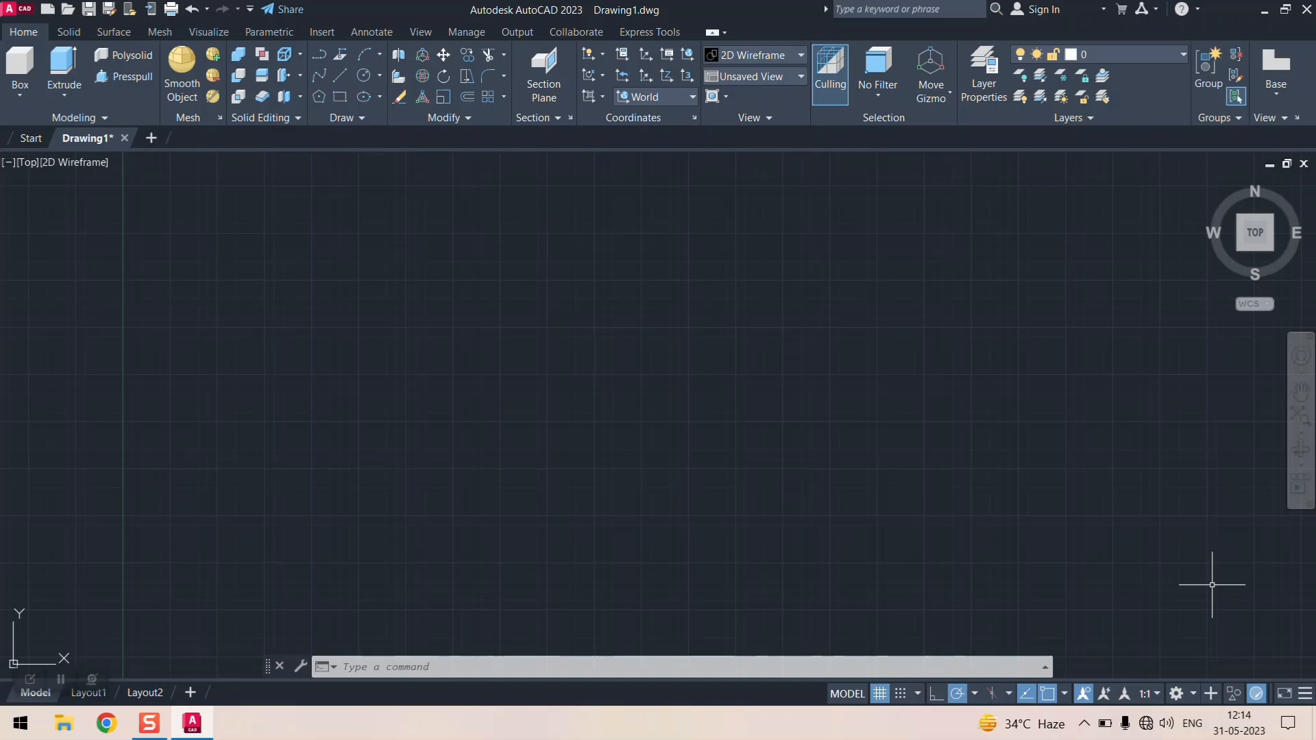
{"action": "left_click", "coordinate": [79, 120]}
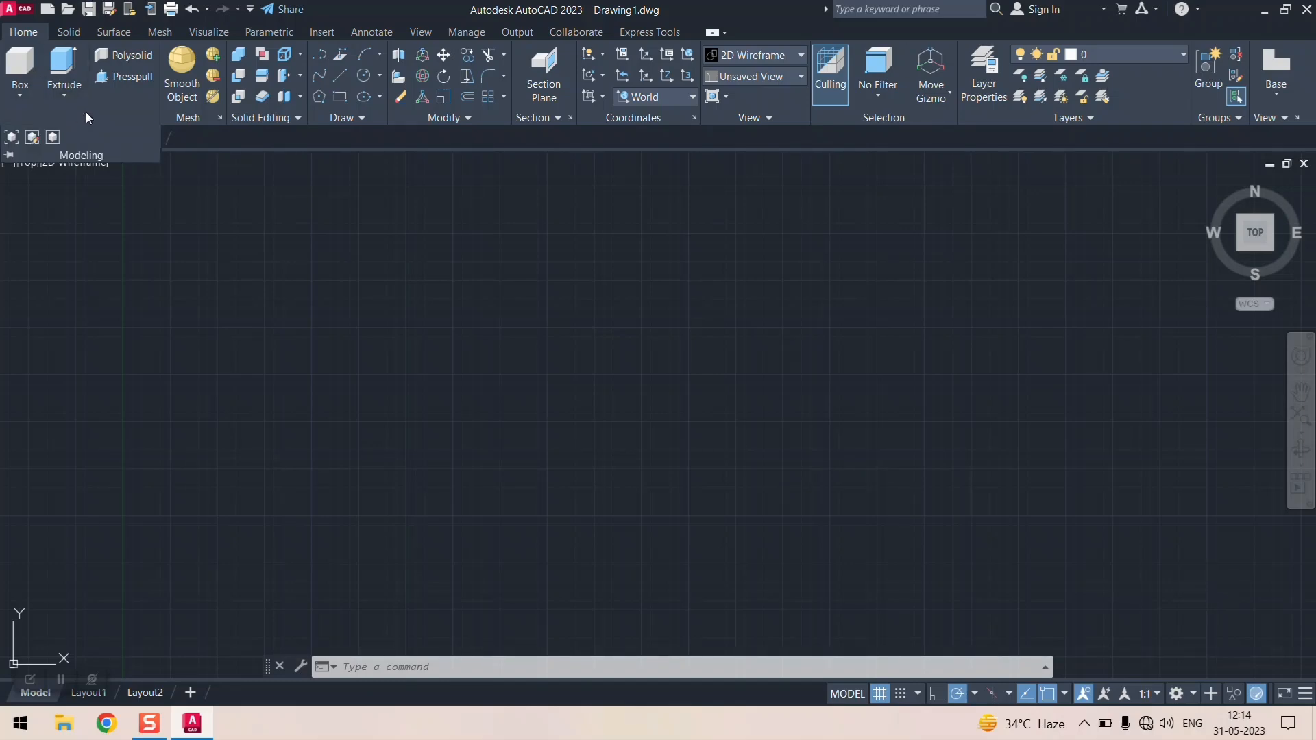
{"action": "left_click", "coordinate": [26, 94]}
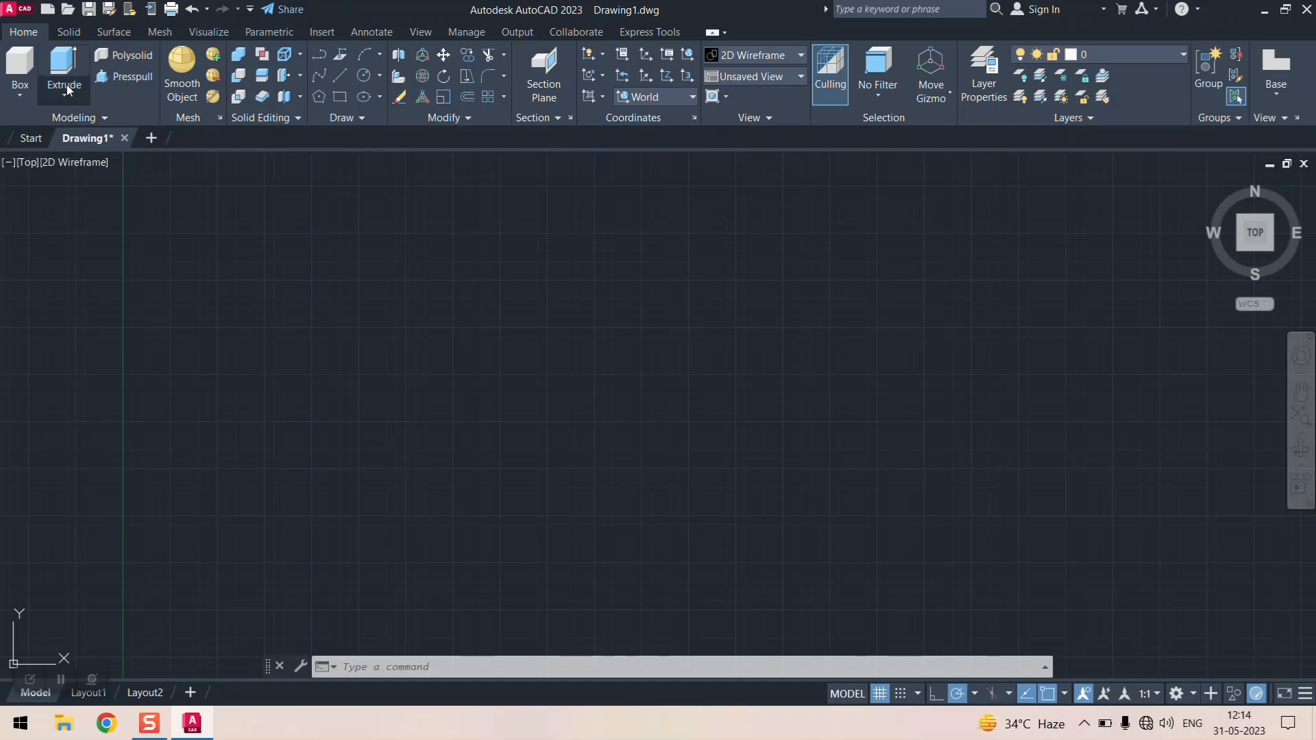
- Look through the Extrude modeling variants and the solid editing tool variants
{"action": "left_click", "coordinate": [64, 93]}
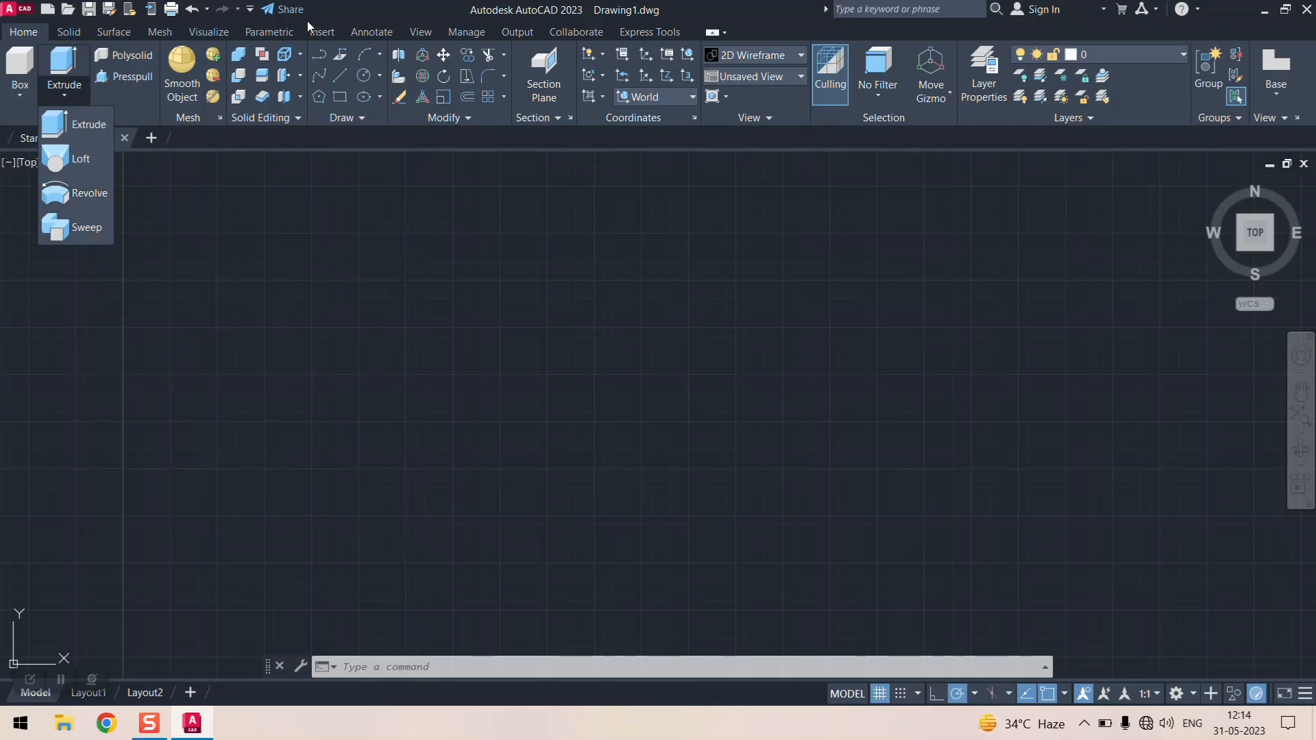
{"action": "left_click", "coordinate": [145, 113]}
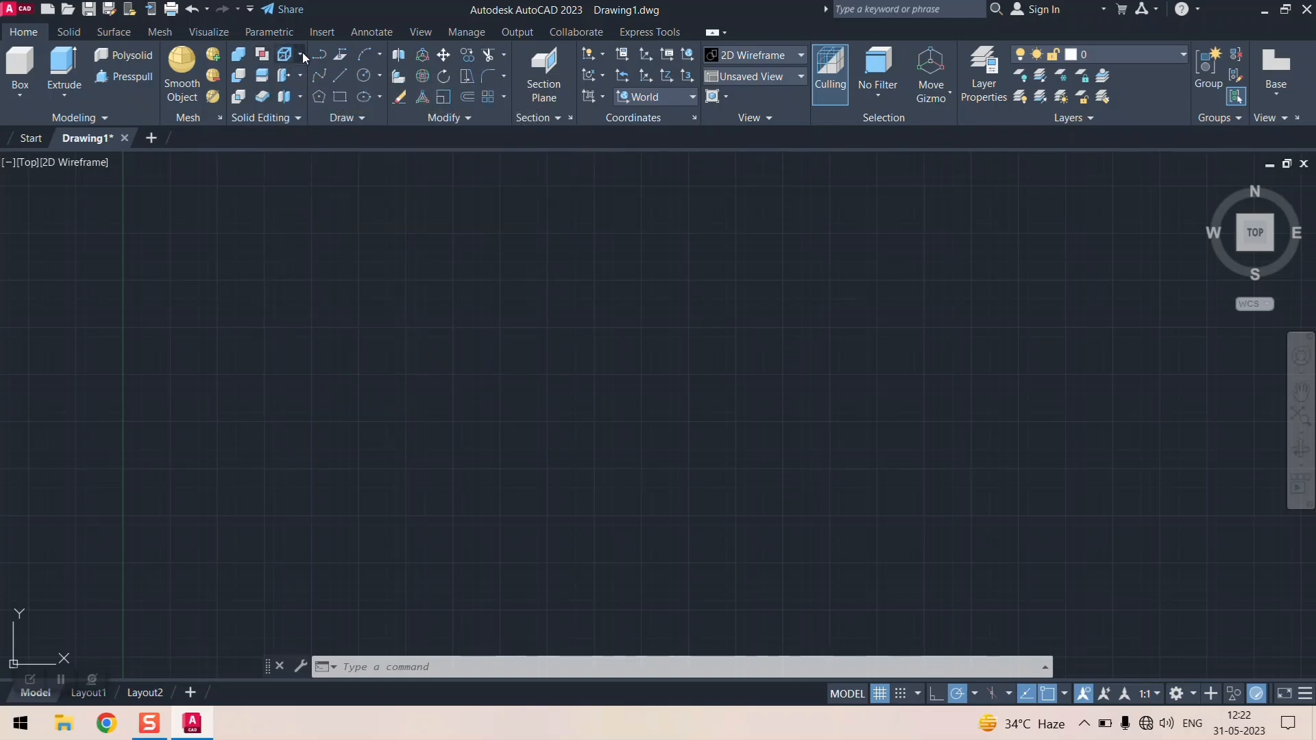
{"action": "left_click", "coordinate": [302, 53]}
{"action": "left_click", "coordinate": [300, 77]}
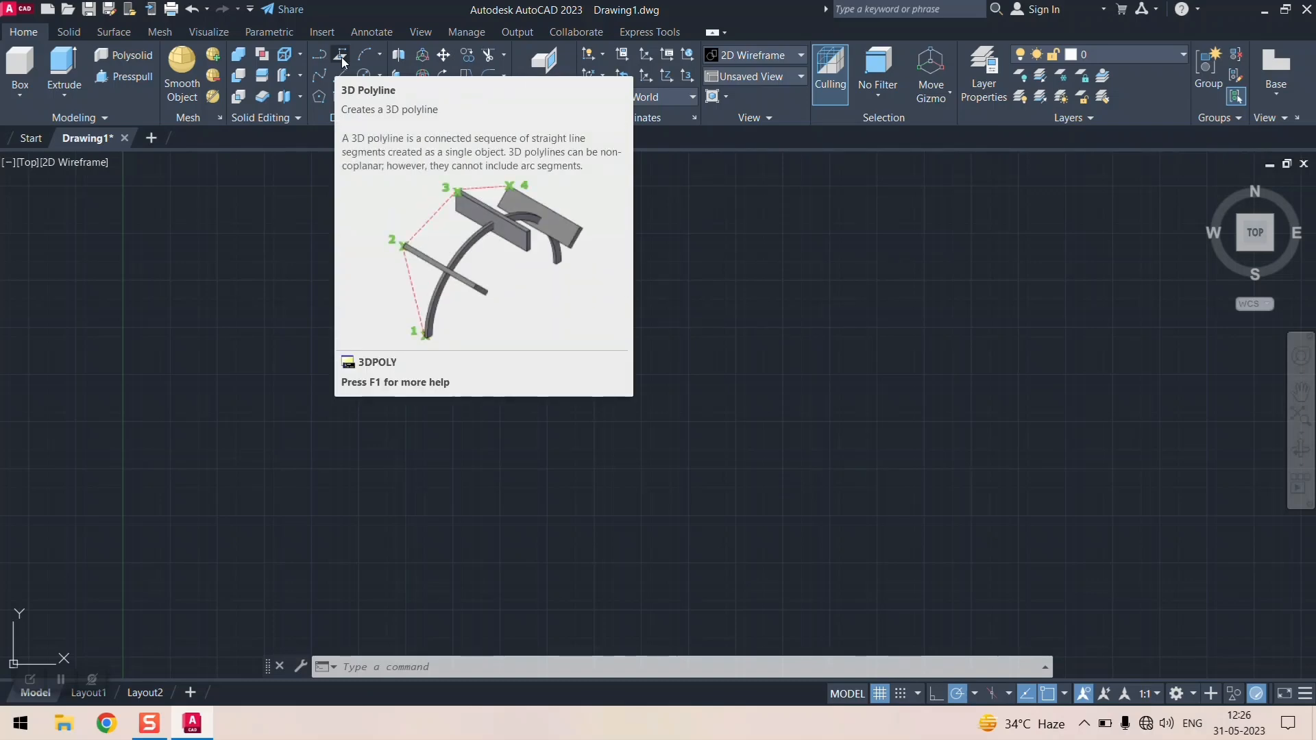
- Review the available variants of the arc, circle and ellipse drawing tools
{"action": "left_click", "coordinate": [380, 55]}
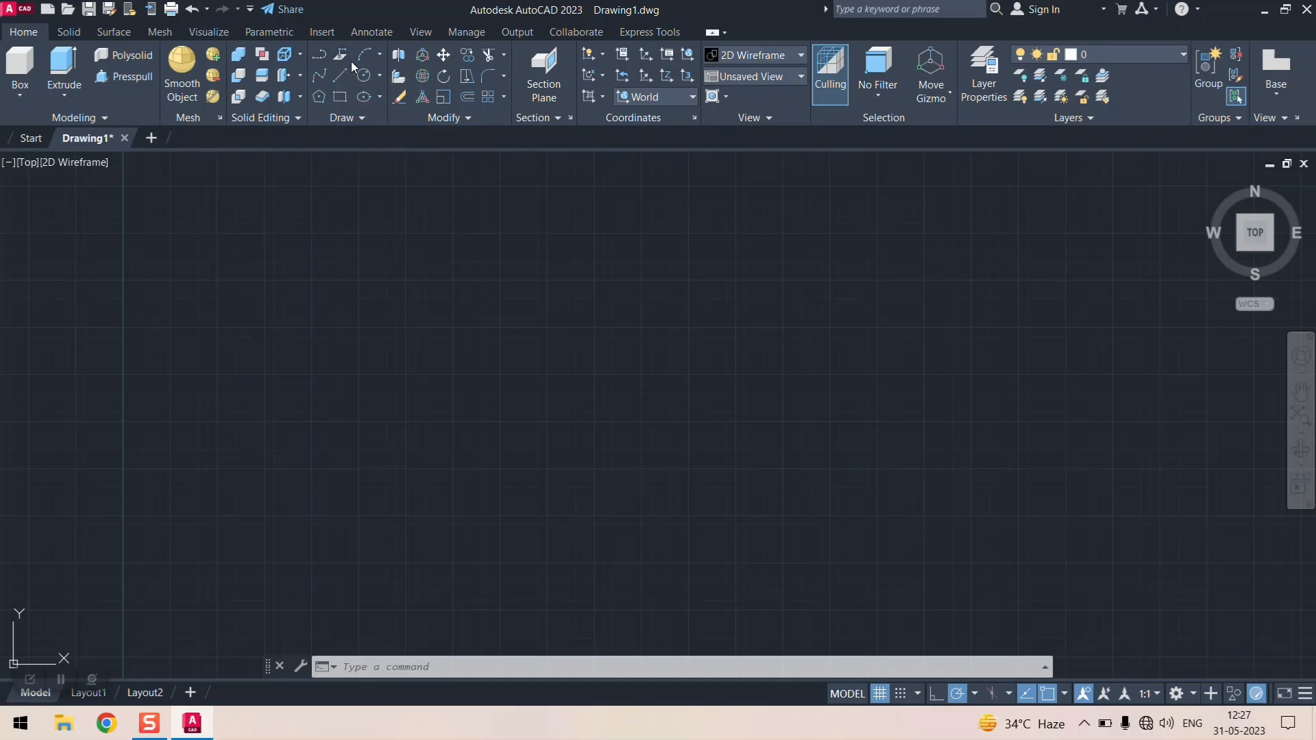
{"action": "left_click", "coordinate": [378, 76]}
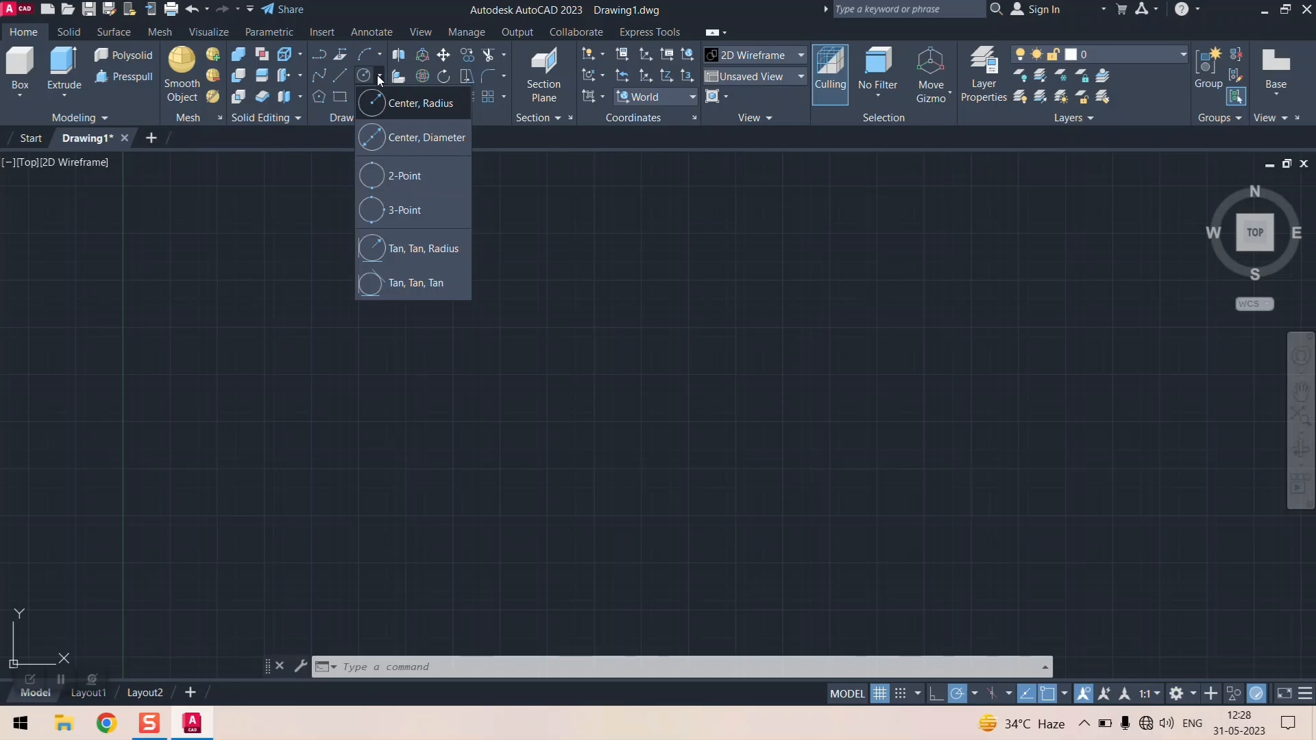
{"action": "left_click", "coordinate": [319, 97]}
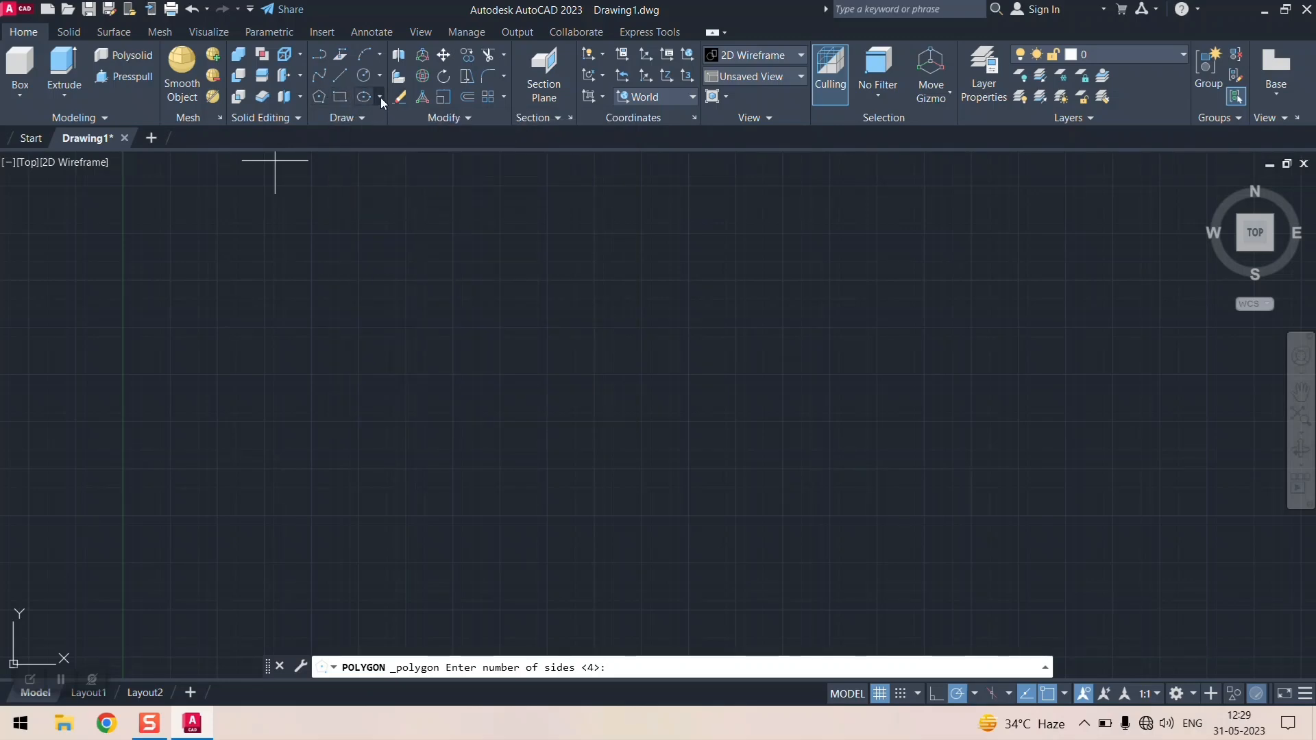
{"action": "left_click", "coordinate": [380, 98]}
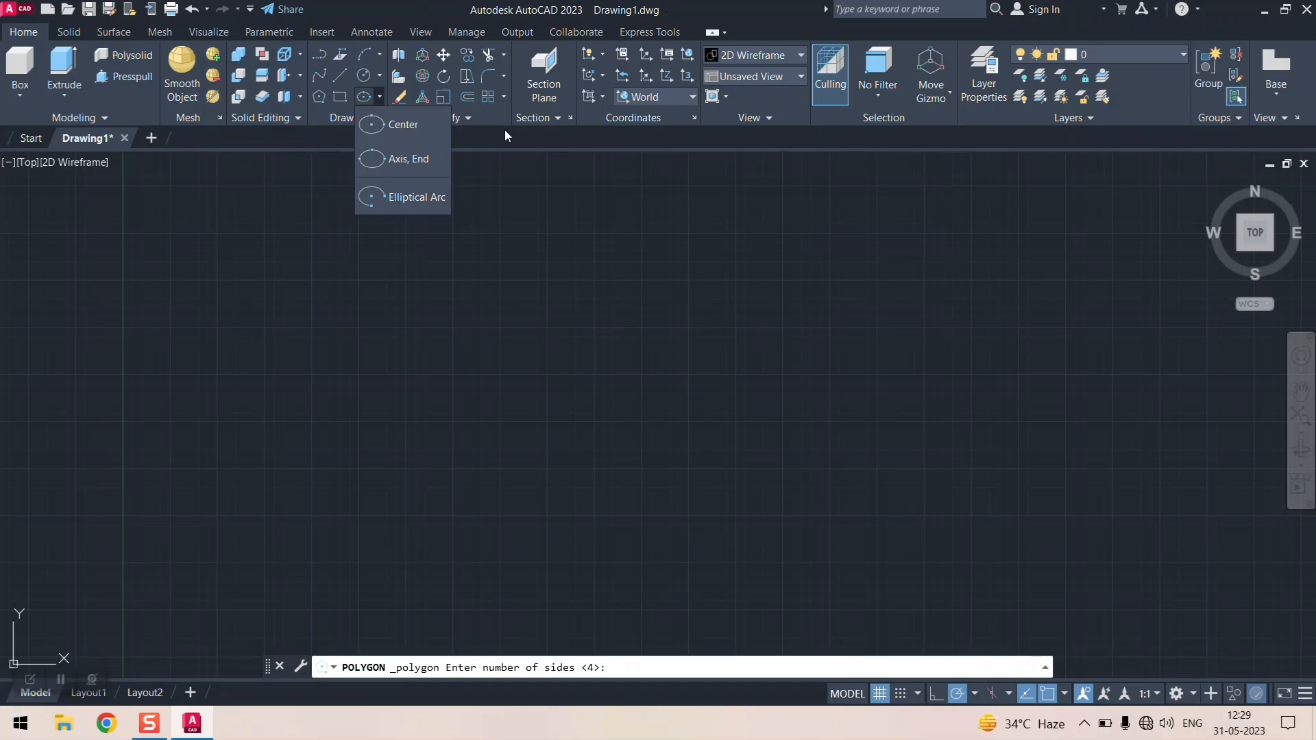
{"action": "left_click", "coordinate": [432, 9]}
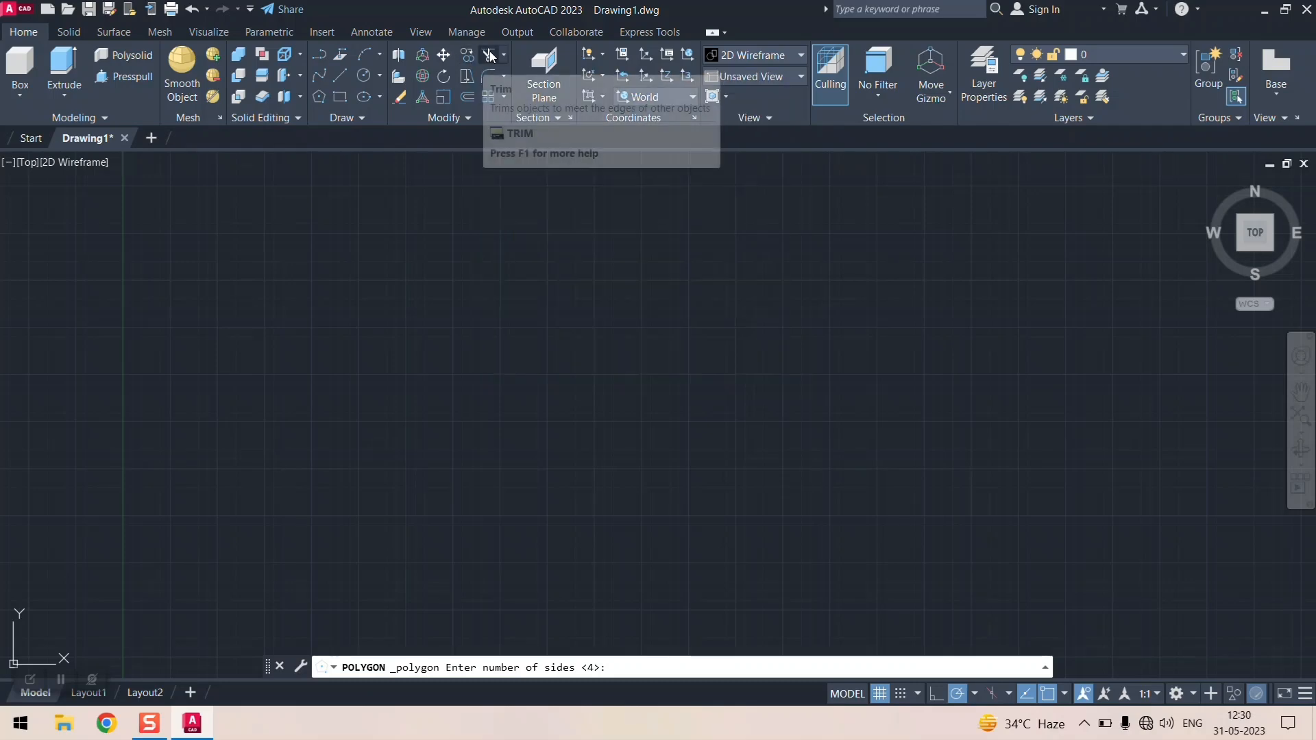
- Review the modify tool variants grouped with Trim, Fillet and Array
{"action": "left_click", "coordinate": [506, 54]}
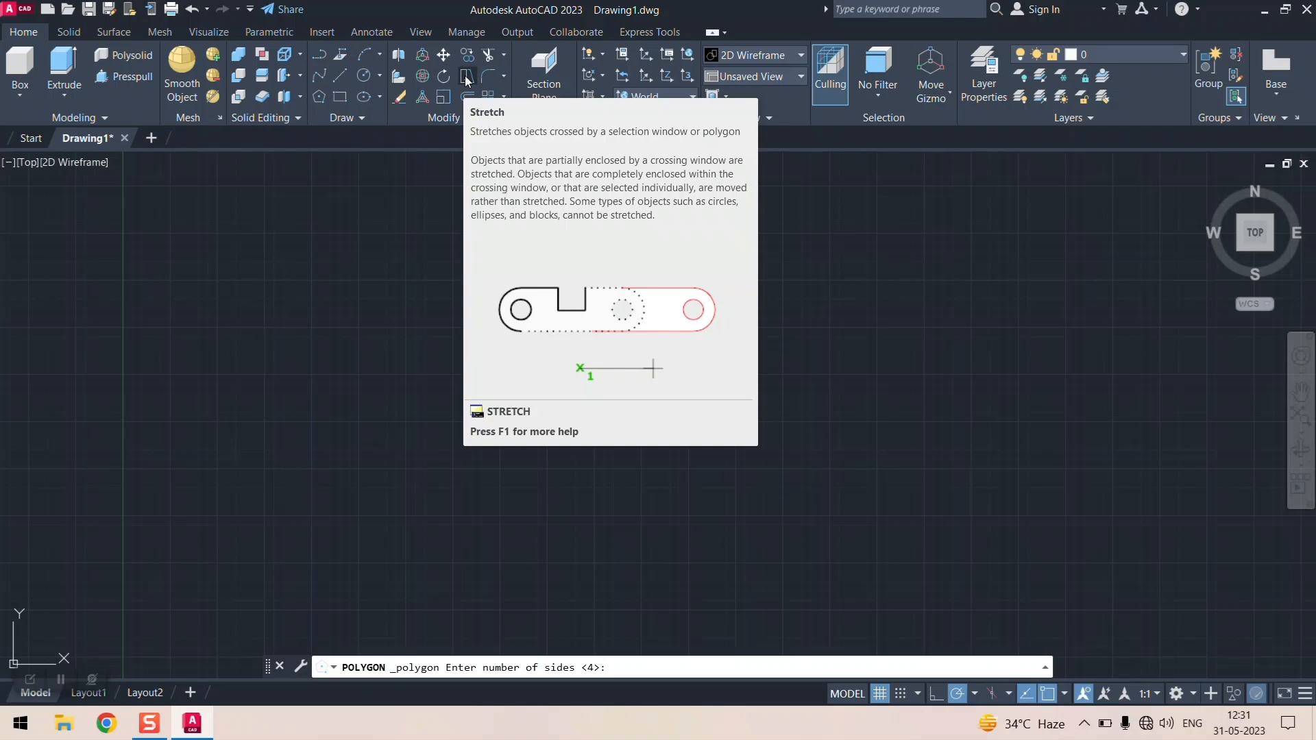
{"action": "left_click", "coordinate": [506, 78]}
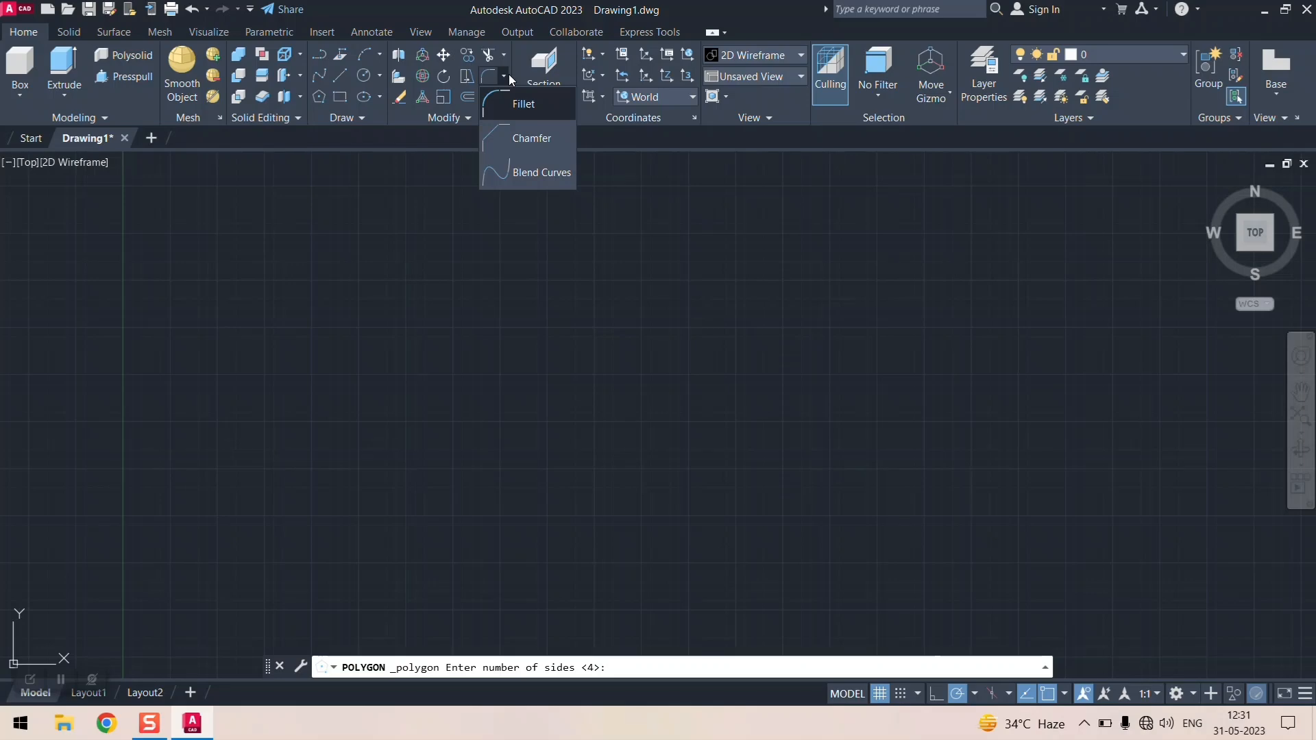
{"action": "left_click", "coordinate": [508, 74]}
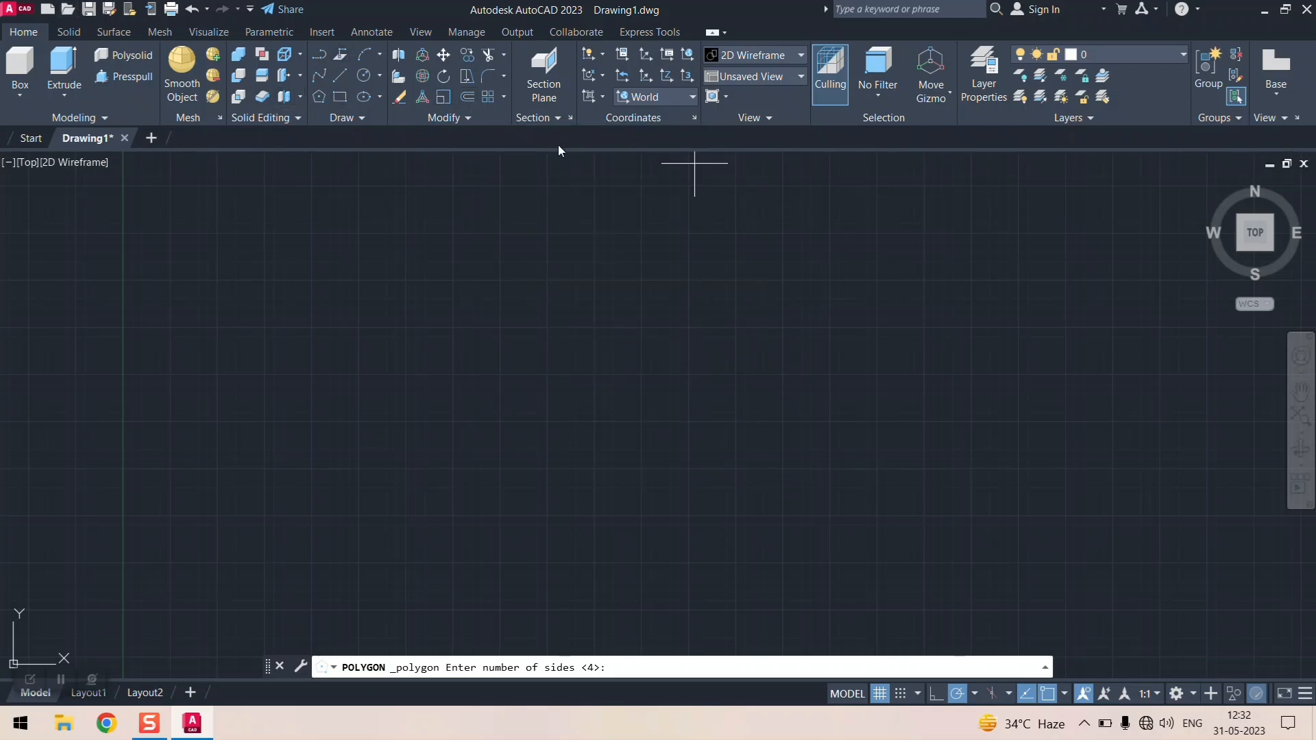
{"action": "left_click", "coordinate": [500, 99]}
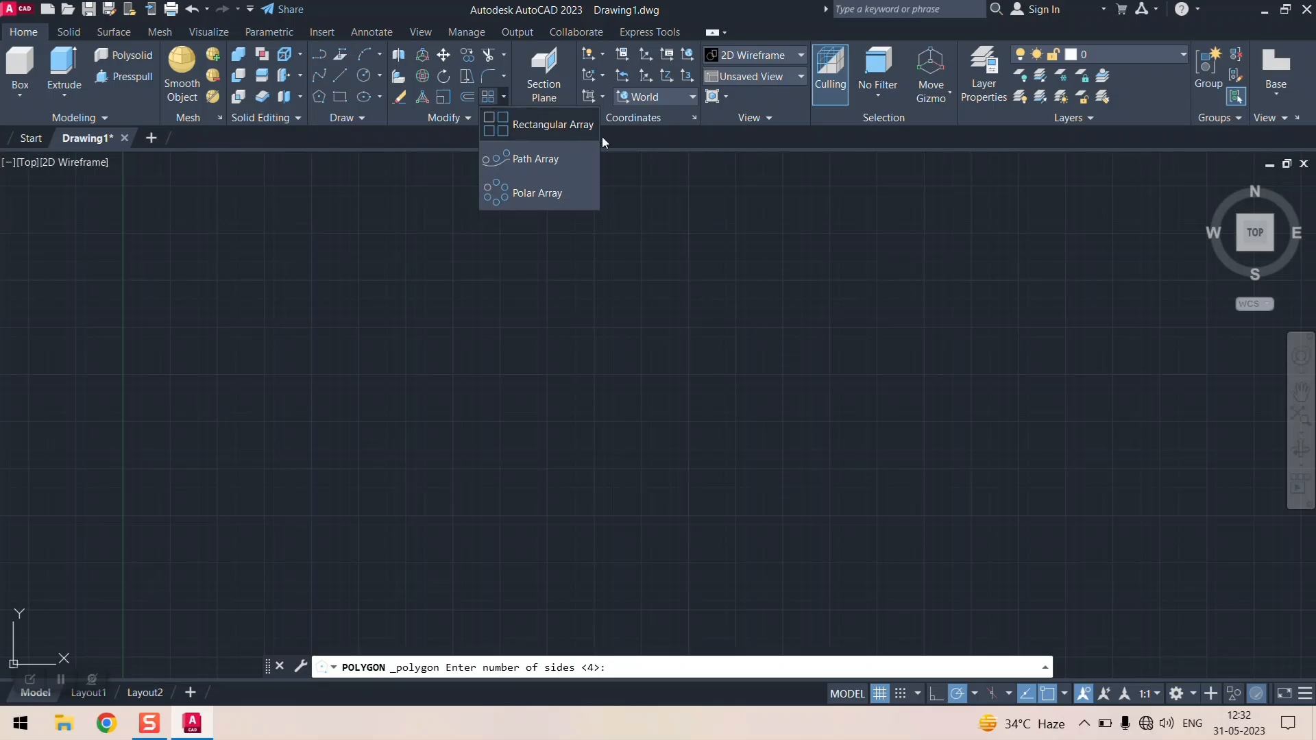
{"action": "left_click", "coordinate": [656, 7]}
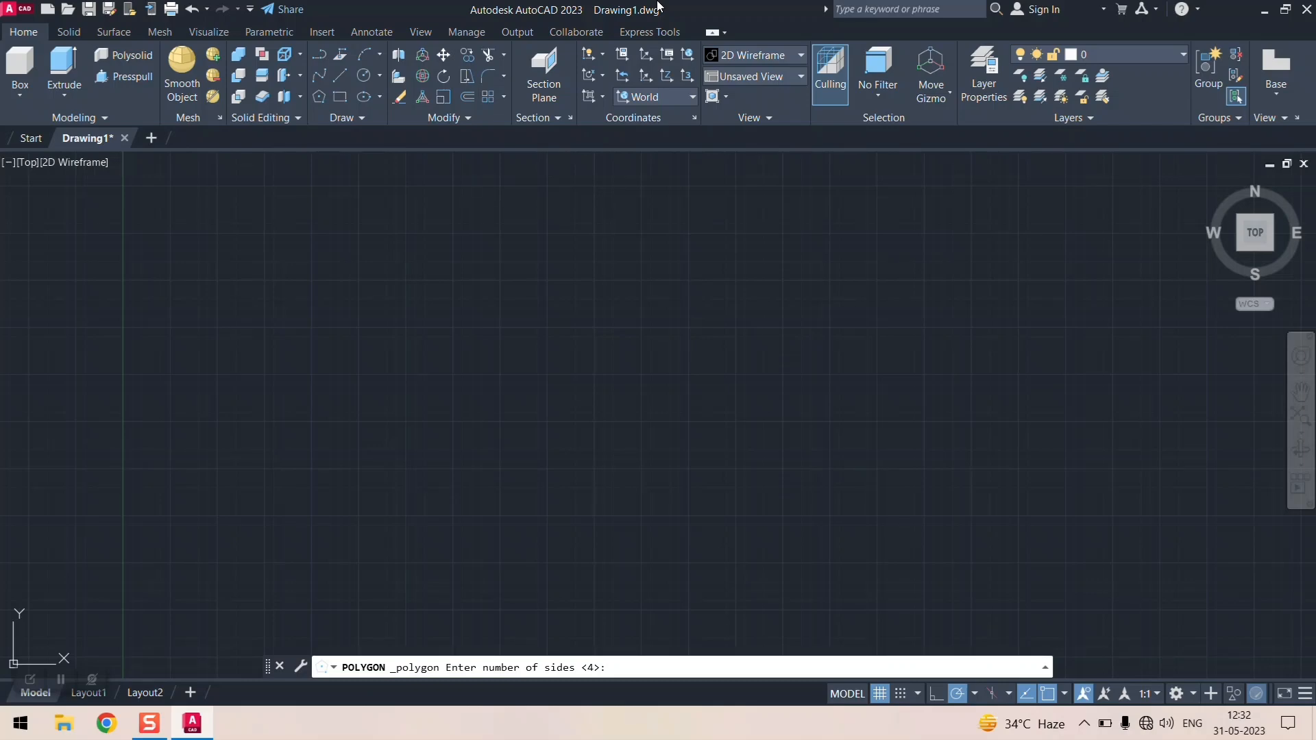
- Examine the section options, the coordinate system tools and the list of preset UCS orientations
{"action": "left_click", "coordinate": [559, 117]}
{"action": "left_click", "coordinate": [547, 118]}
{"action": "left_click", "coordinate": [593, 57]}
{"action": "left_click", "coordinate": [602, 73]}
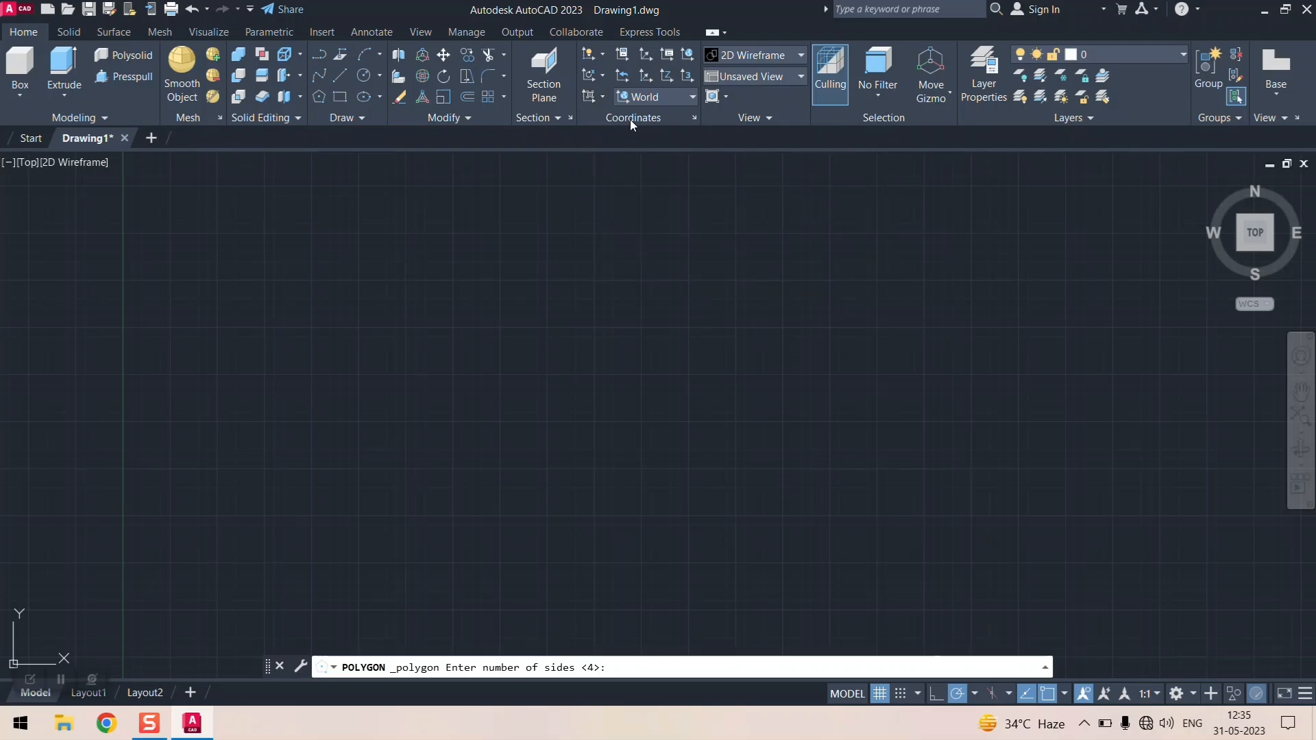
{"action": "left_click", "coordinate": [680, 97]}
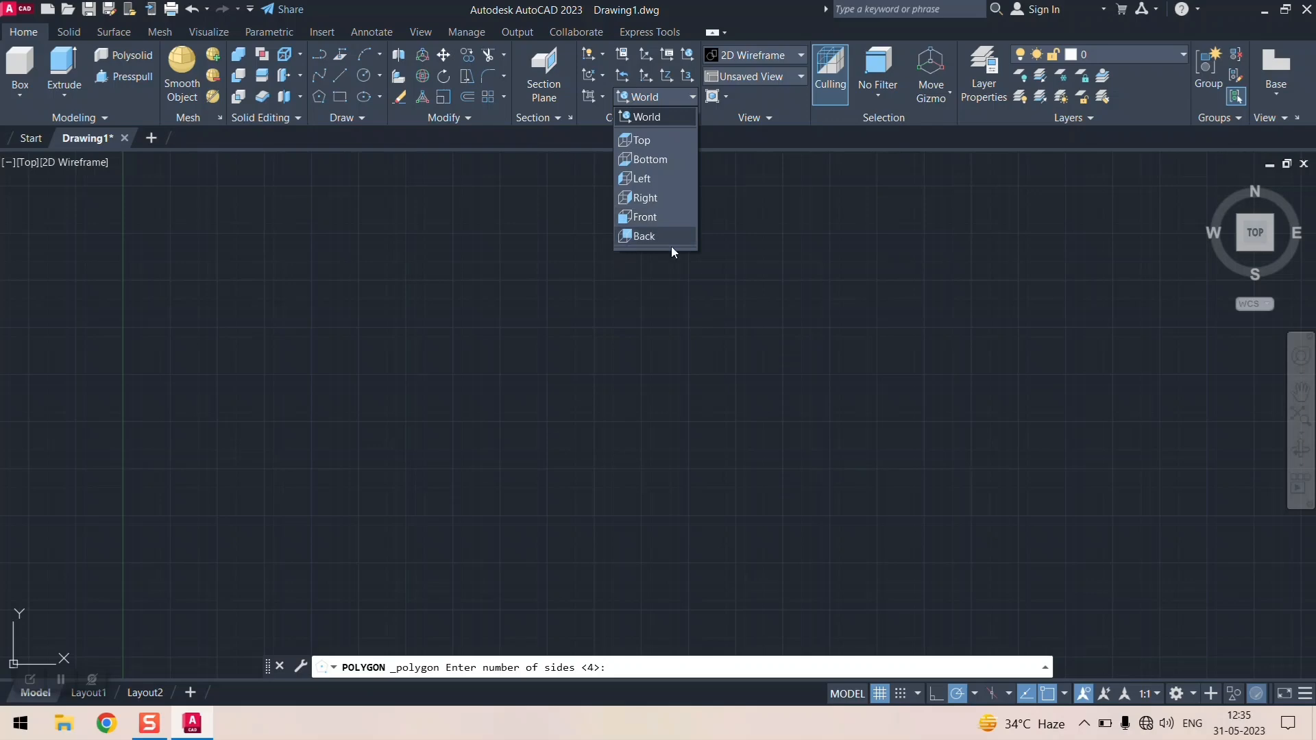
{"action": "left_click", "coordinate": [796, 6]}
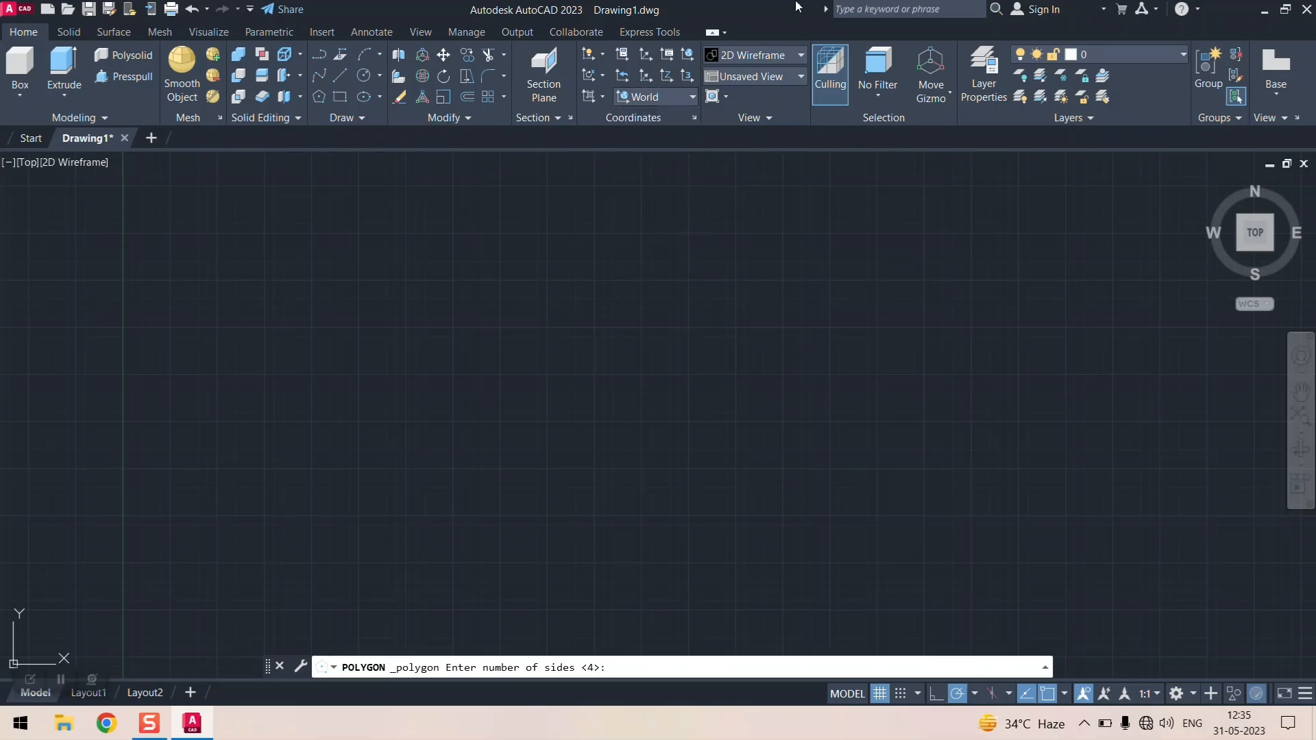
- Open the Visual Styles Manager and compare the Conceptual, Shades of Gray and Wireframe styles
{"action": "left_click", "coordinate": [763, 116]}
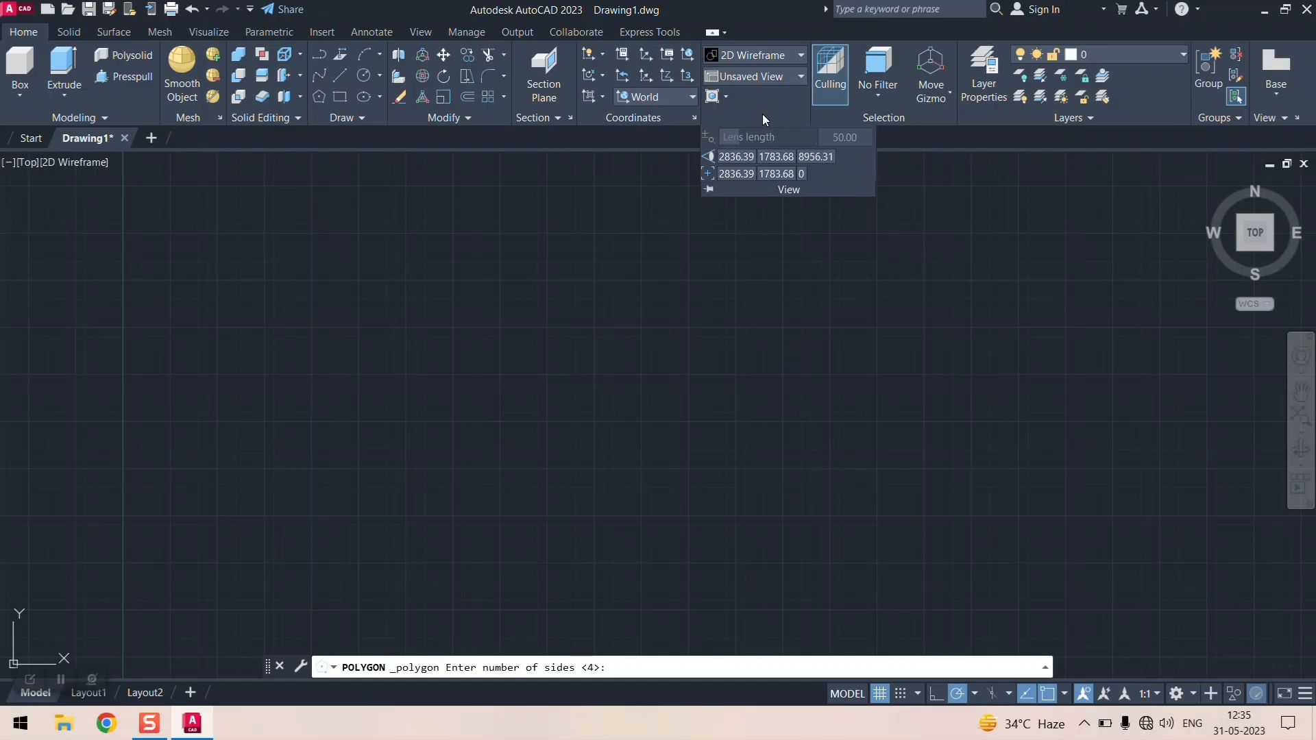
{"action": "left_click", "coordinate": [786, 55]}
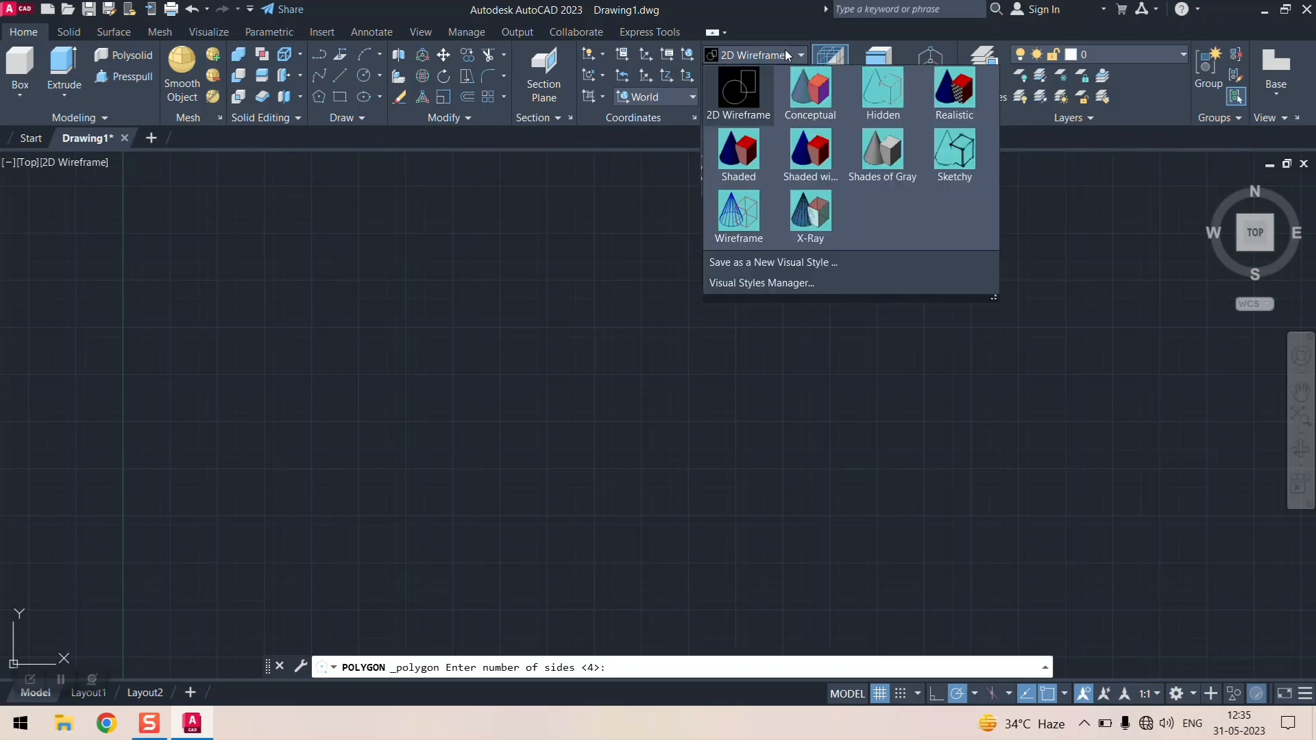
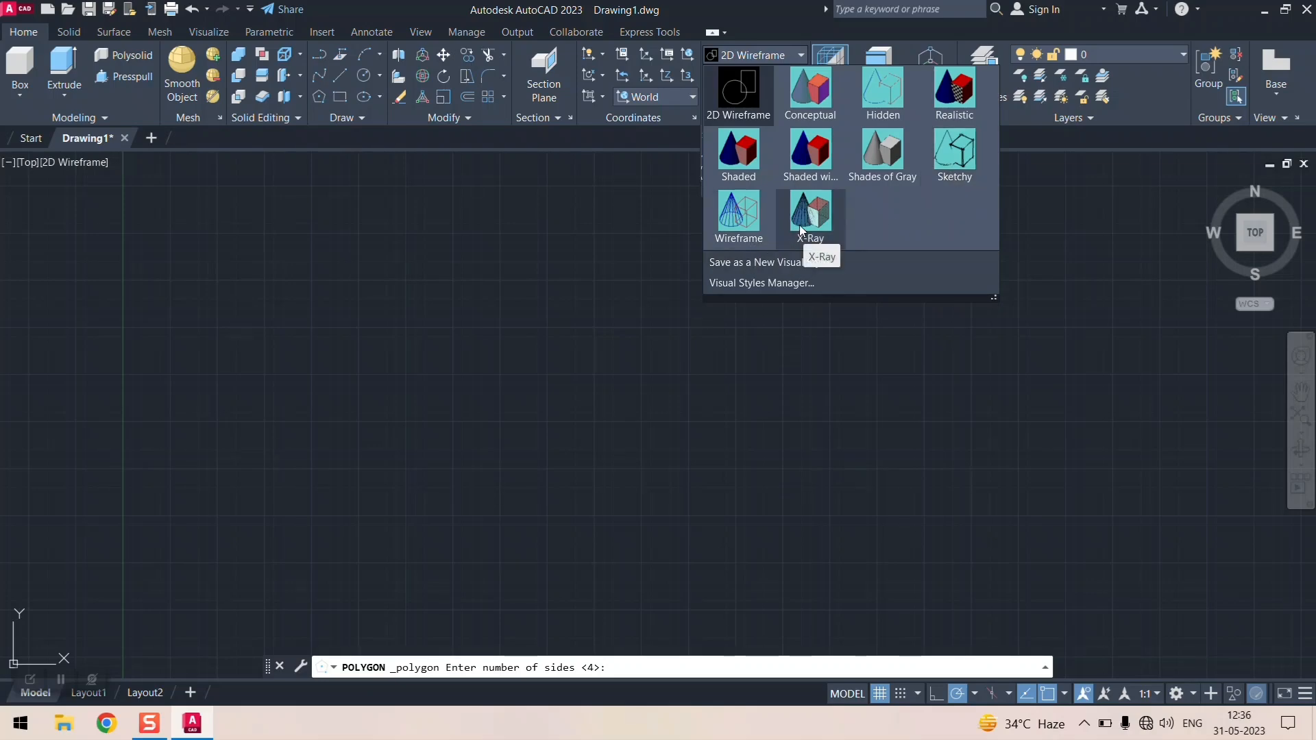
{"action": "left_click", "coordinate": [783, 281]}
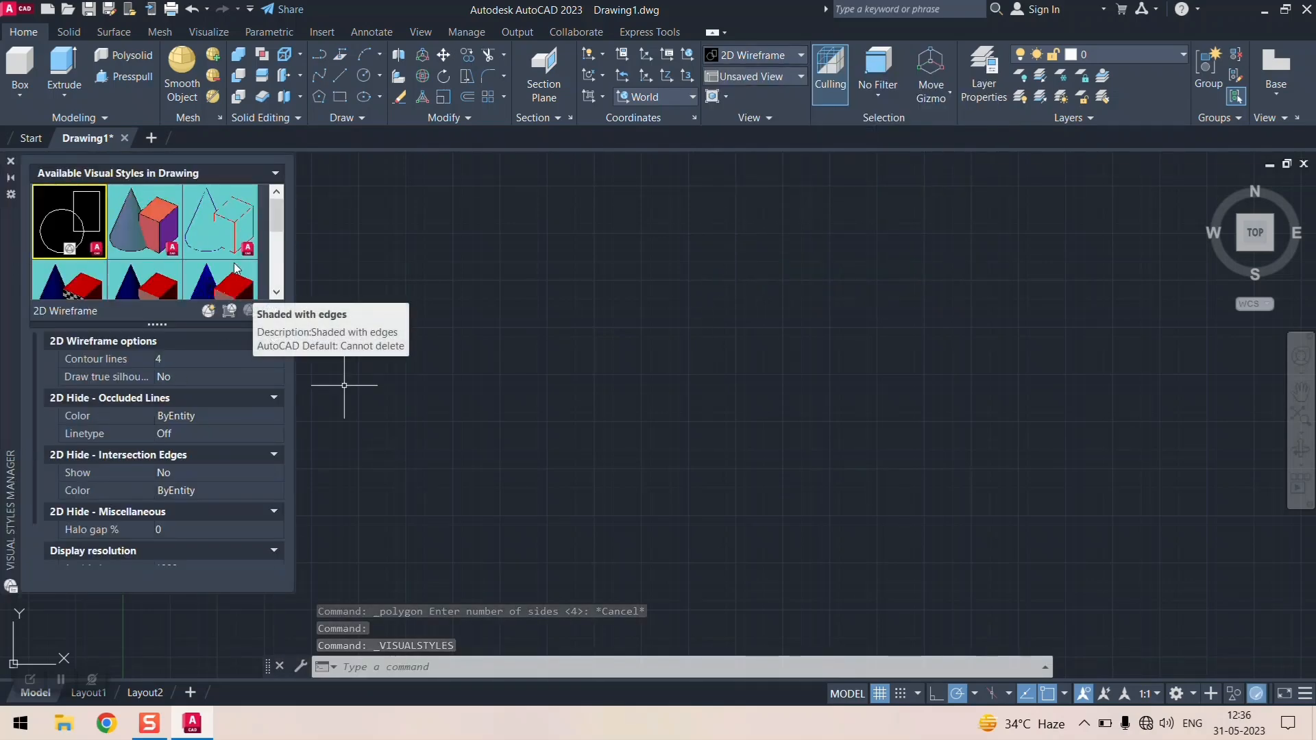
{"action": "left_click", "coordinate": [132, 245]}
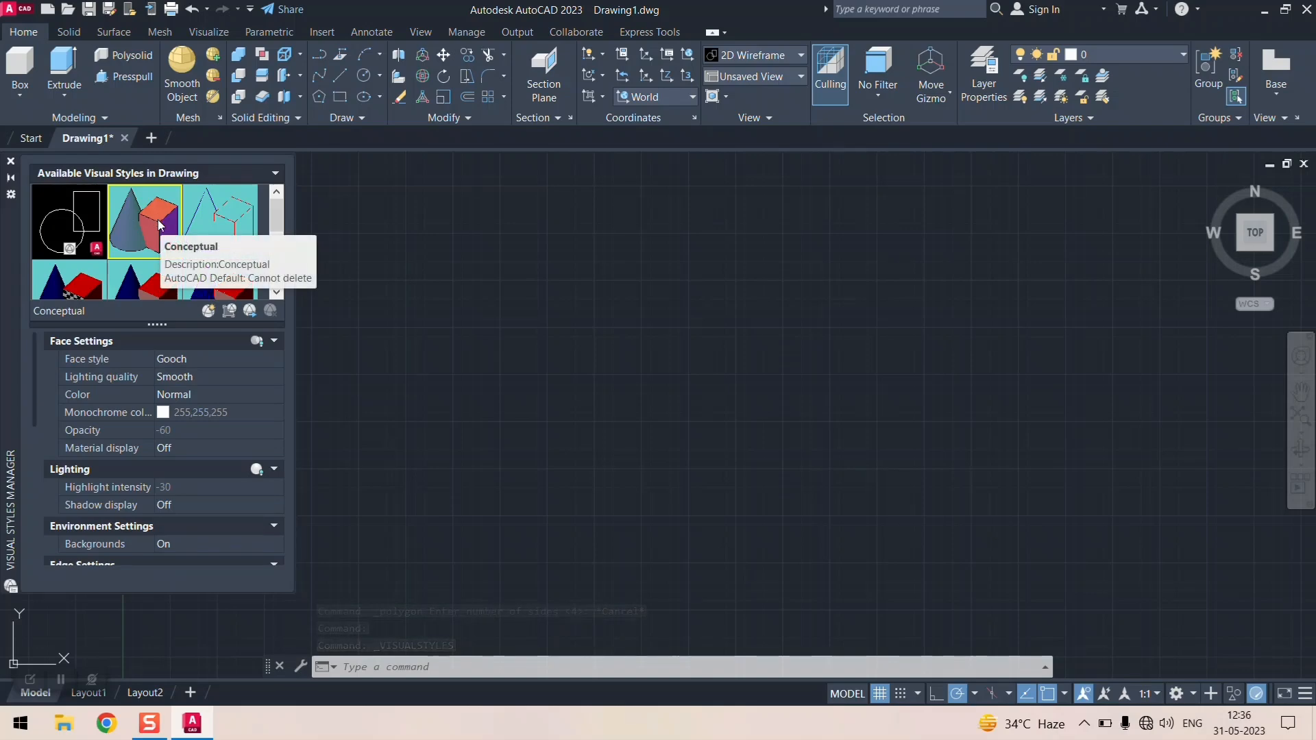
{"action": "scroll", "coordinate": [89, 226], "scroll_direction": "down", "scroll_amount": 1}
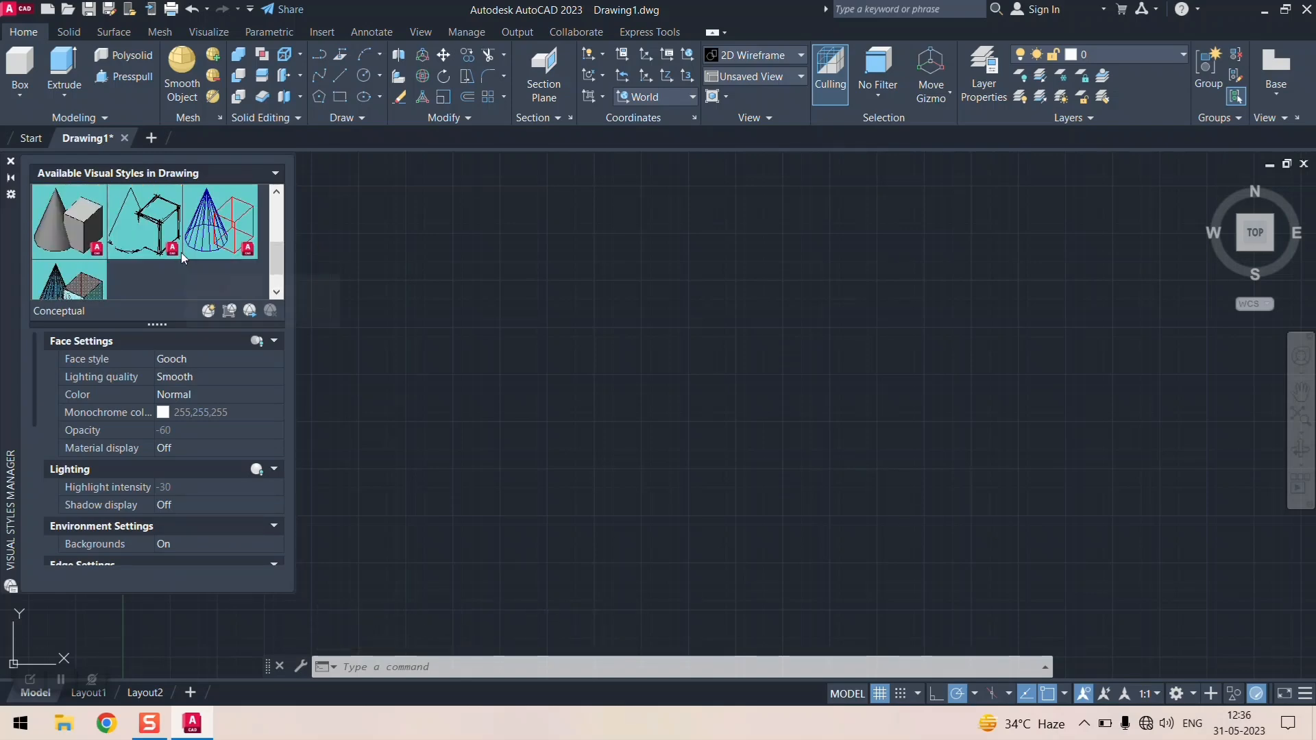
{"action": "left_click", "coordinate": [51, 215]}
{"action": "left_click", "coordinate": [200, 213]}
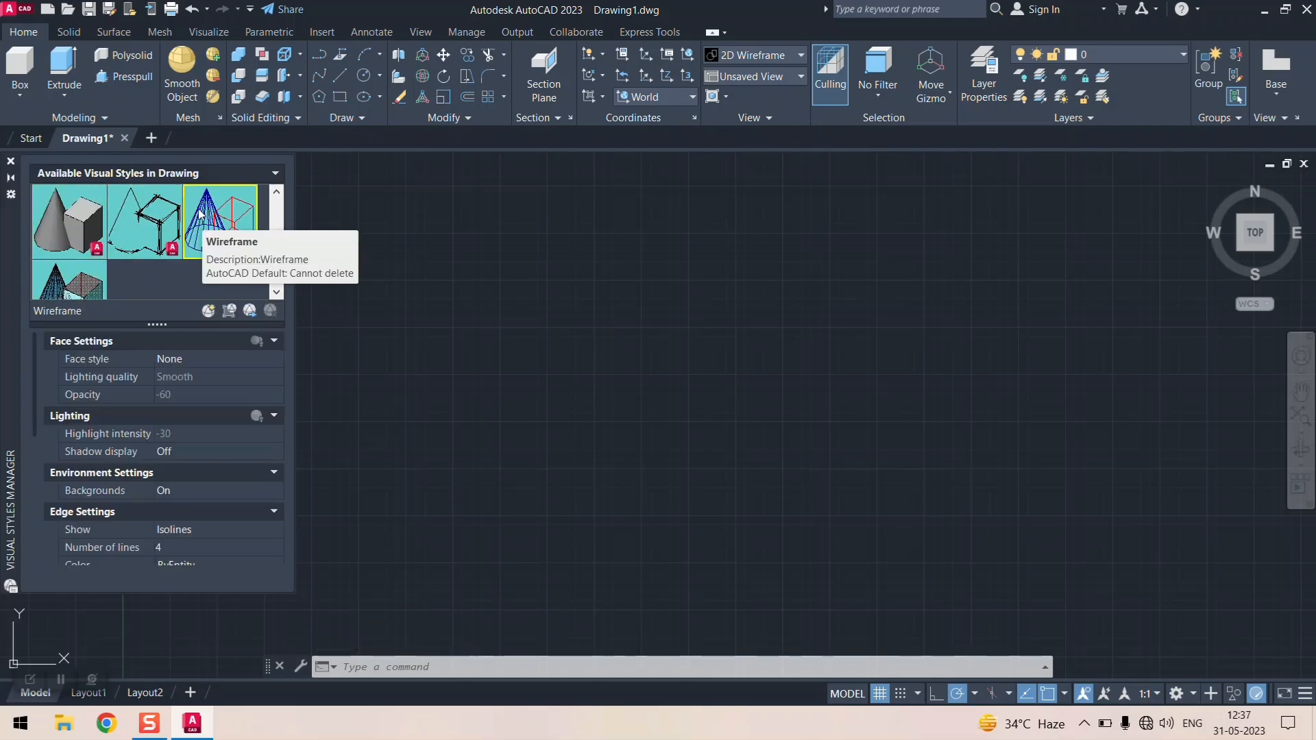
- Examine the face, lighting and edge settings of the Wireframe and Shaded with edges styles and close the Visual Styles Manager
{"action": "scroll", "coordinate": [199, 214], "scroll_direction": "down", "scroll_amount": 1}
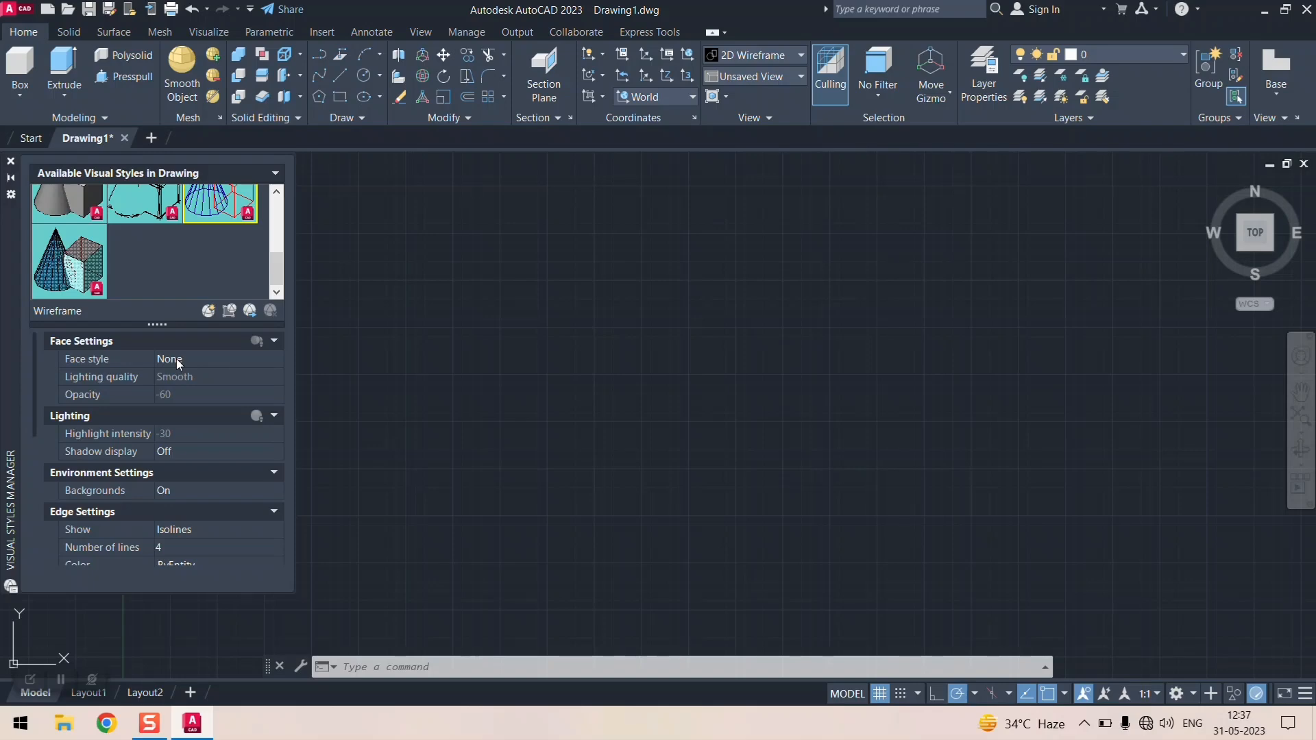
{"action": "scroll", "coordinate": [176, 359], "scroll_direction": "down", "scroll_amount": 6}
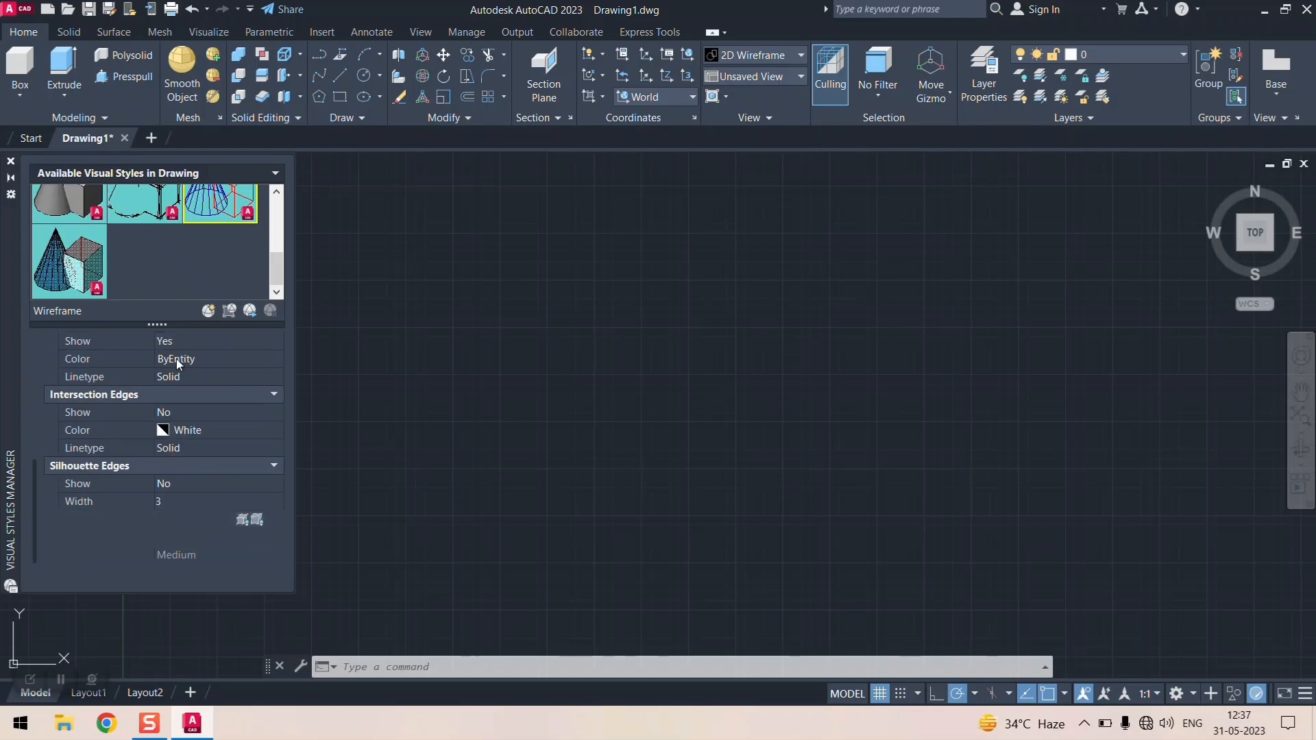
{"action": "scroll", "coordinate": [130, 414], "scroll_direction": "up", "scroll_amount": 1}
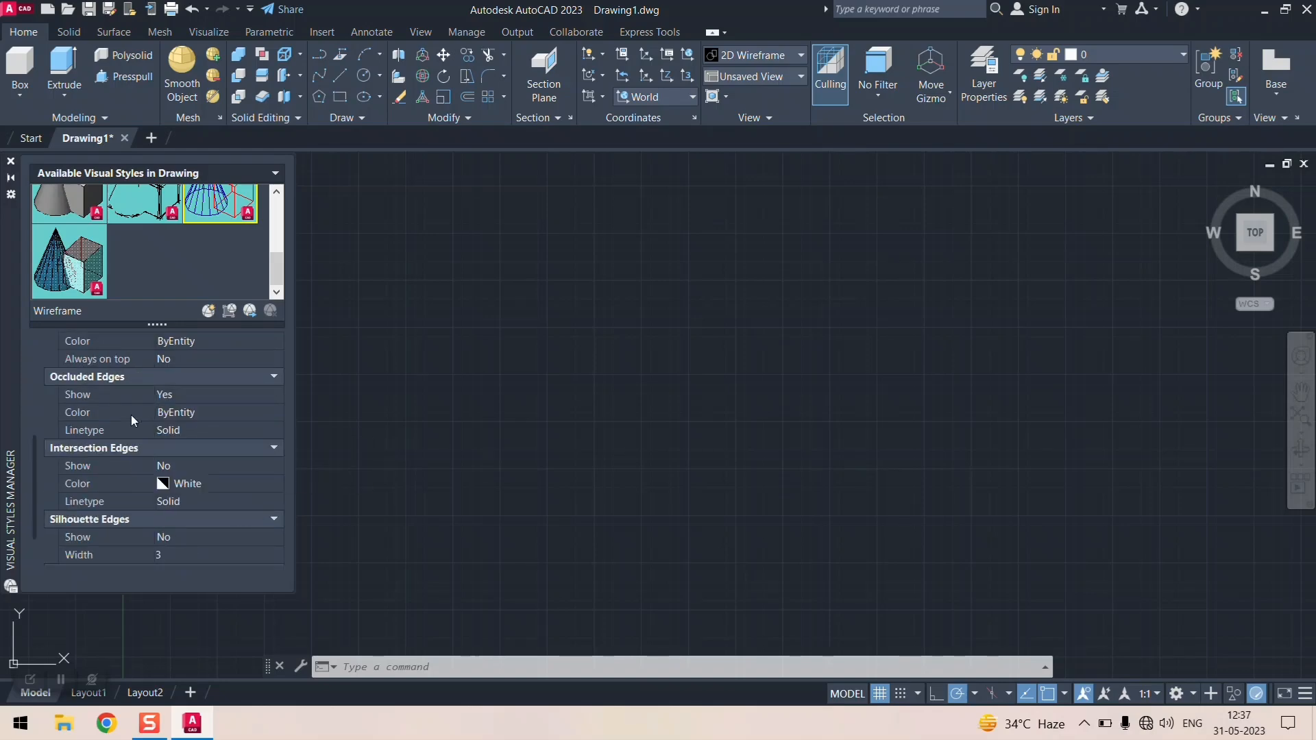
{"action": "scroll", "coordinate": [127, 403], "scroll_direction": "down", "scroll_amount": 1}
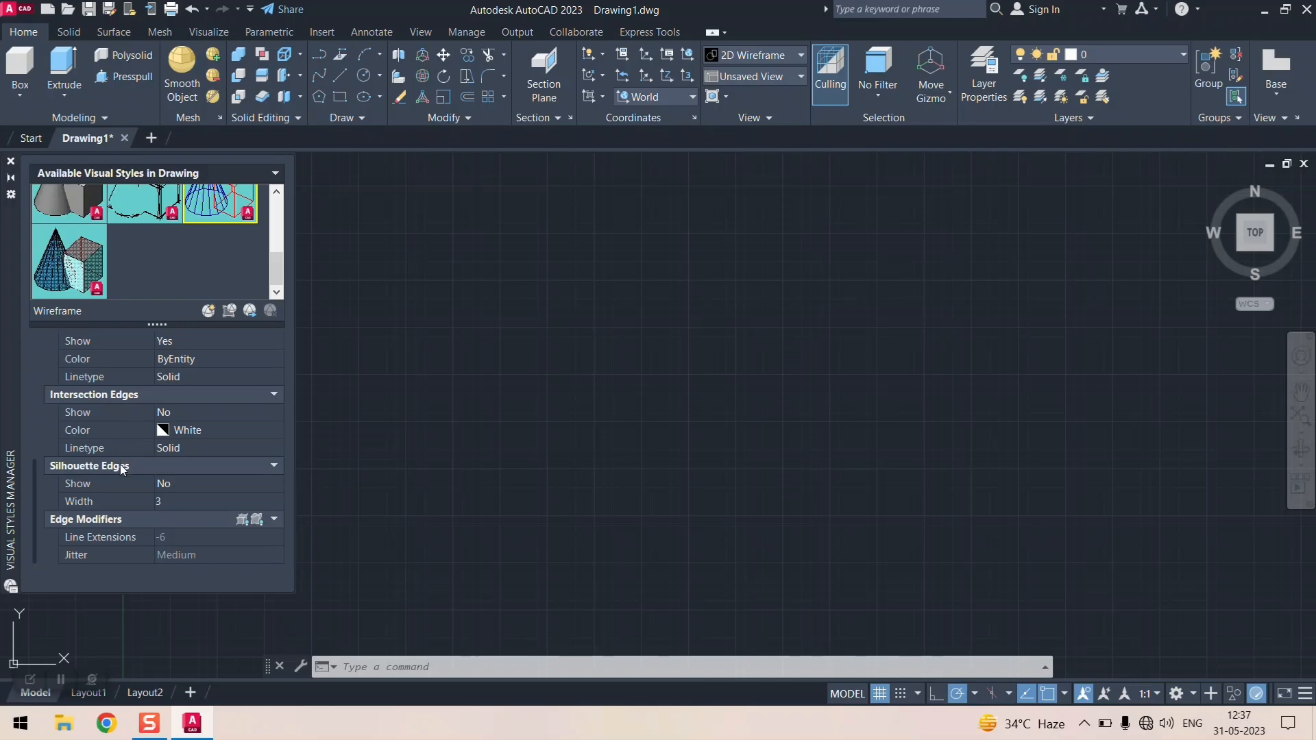
{"action": "scroll", "coordinate": [156, 504], "scroll_direction": "up", "scroll_amount": 1}
{"action": "scroll", "coordinate": [157, 501], "scroll_direction": "up", "scroll_amount": 2}
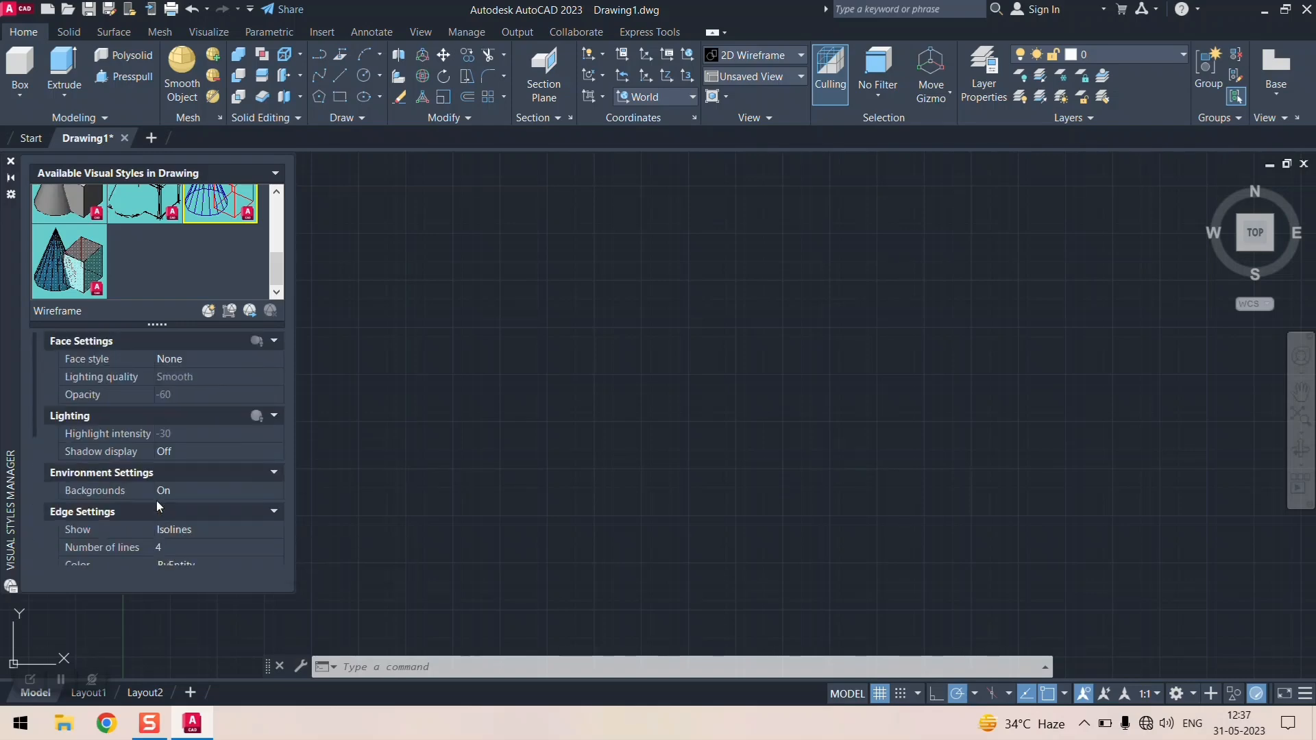
{"action": "scroll", "coordinate": [201, 226], "scroll_direction": "up", "scroll_amount": 1}
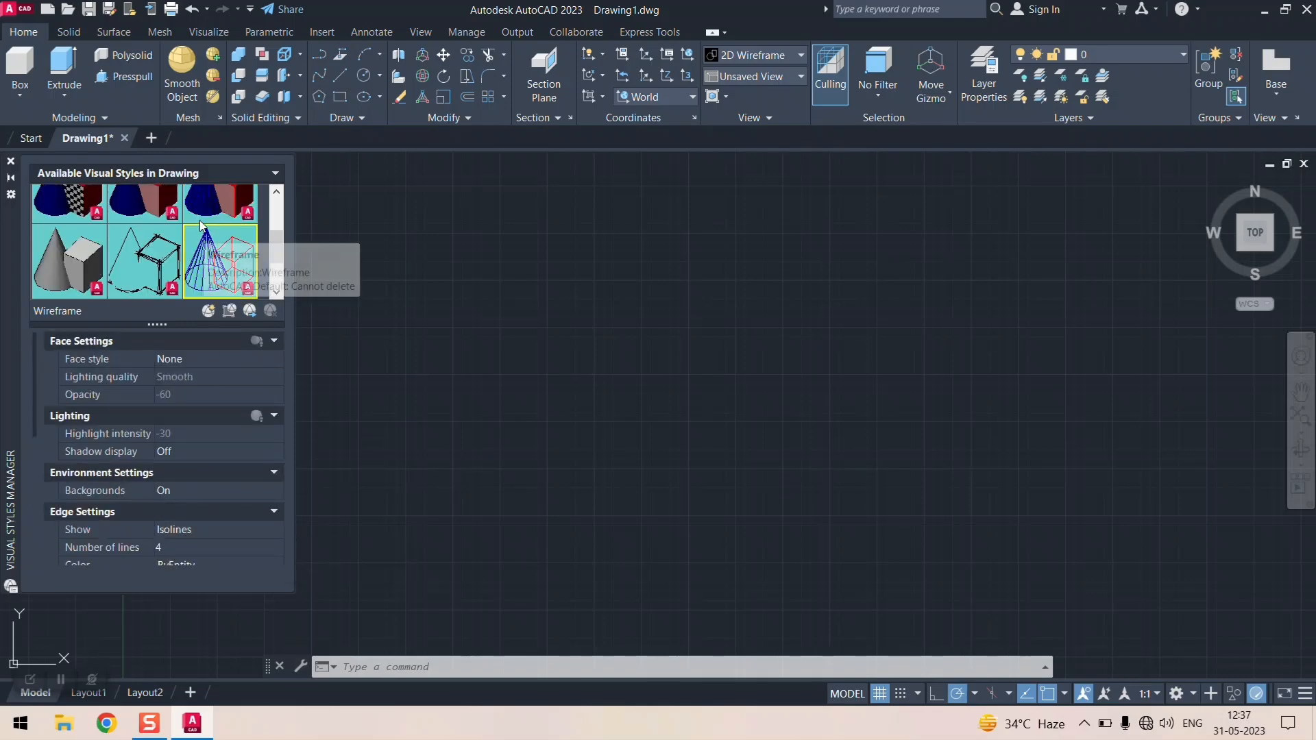
{"action": "left_click", "coordinate": [209, 209]}
{"action": "scroll", "coordinate": [191, 397], "scroll_direction": "down", "scroll_amount": 4}
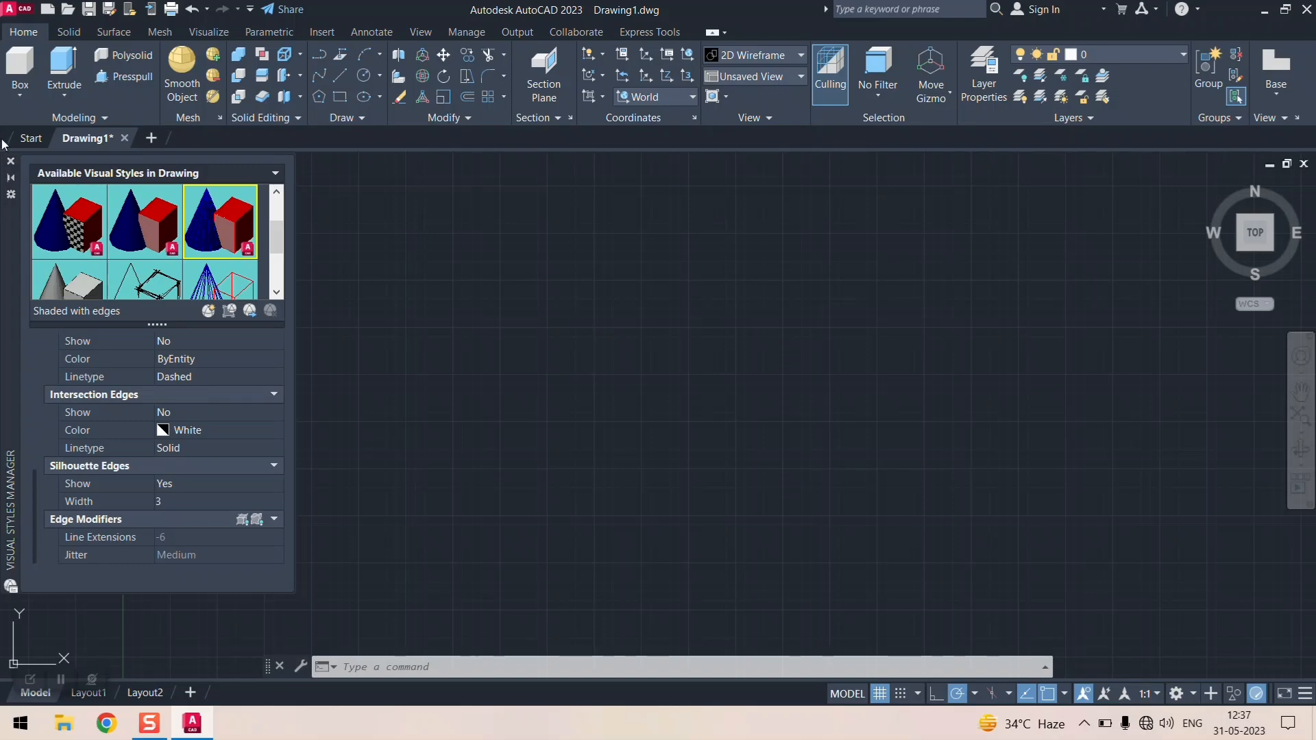
{"action": "left_click", "coordinate": [11, 165]}
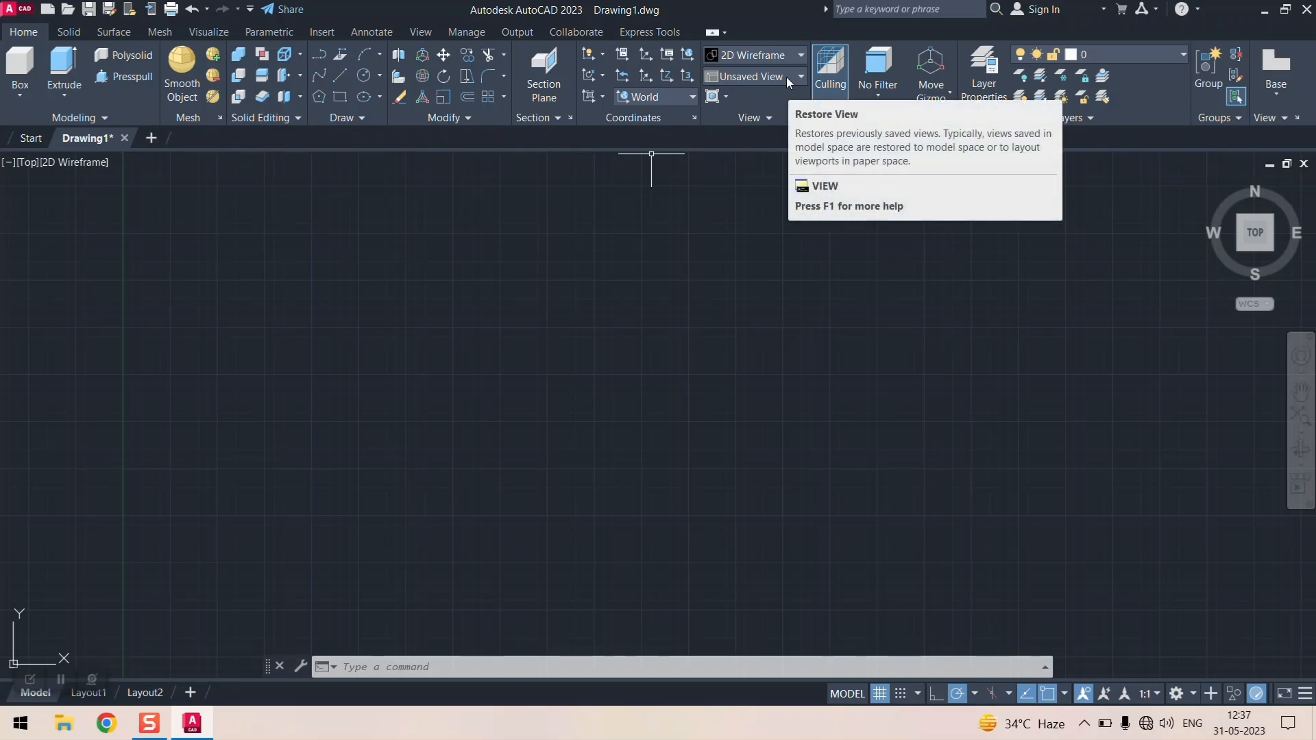
- Review the camera settings, the preset orthographic and isometric views, and the single and multiple viewport options
{"action": "left_click", "coordinate": [761, 117]}
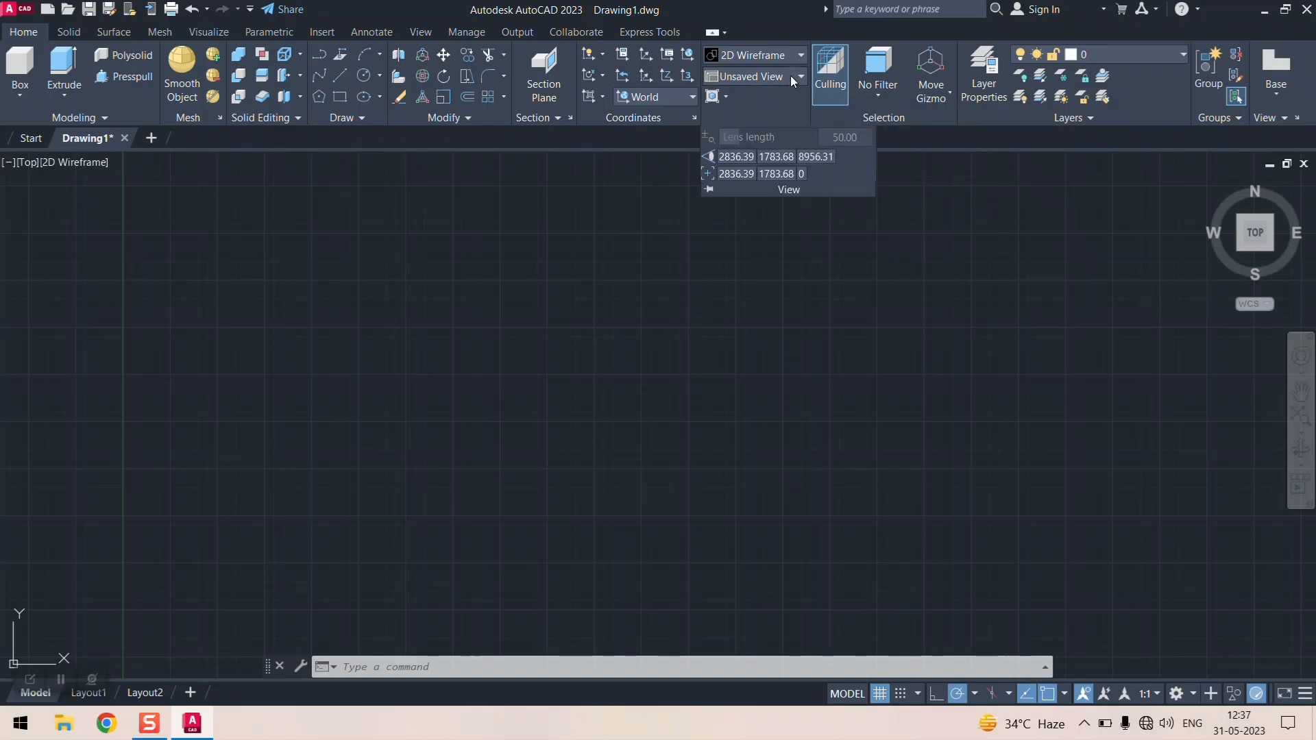
{"action": "left_click", "coordinate": [791, 75]}
{"action": "left_click", "coordinate": [791, 76]}
{"action": "left_click", "coordinate": [791, 75]}
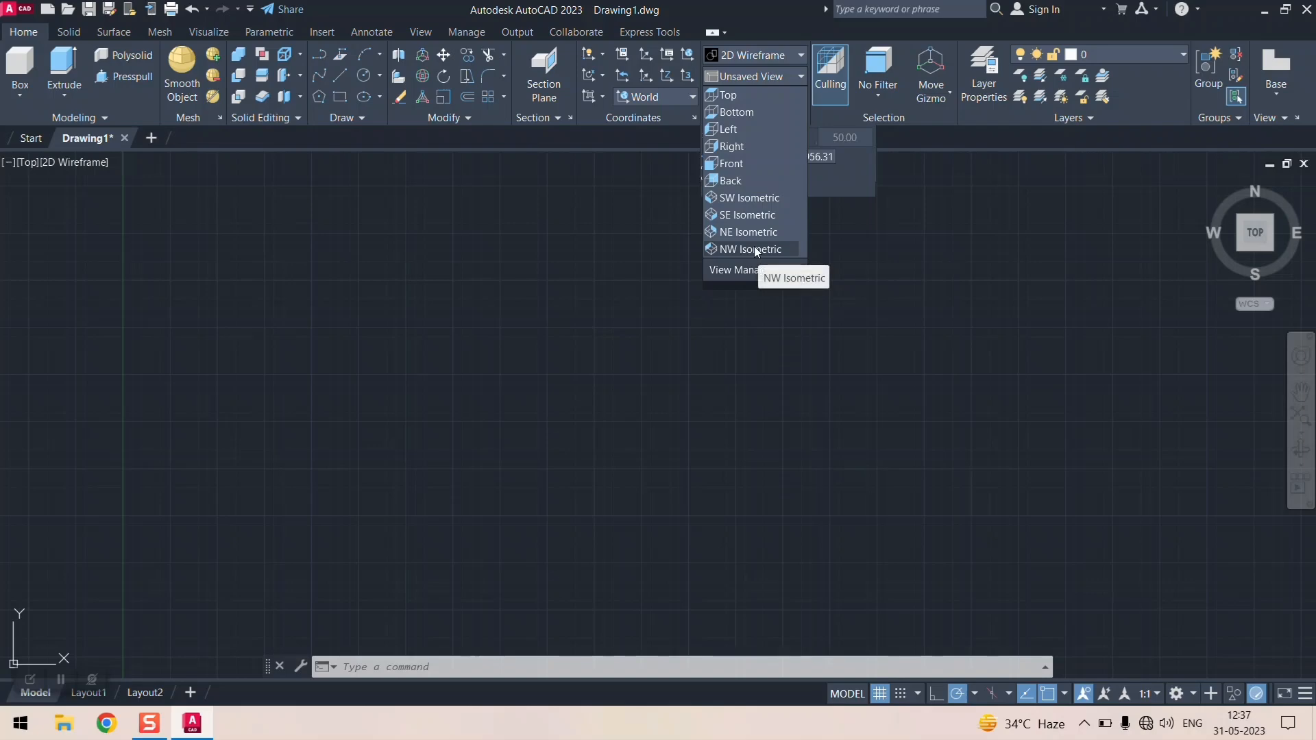
{"action": "left_click", "coordinate": [800, 78]}
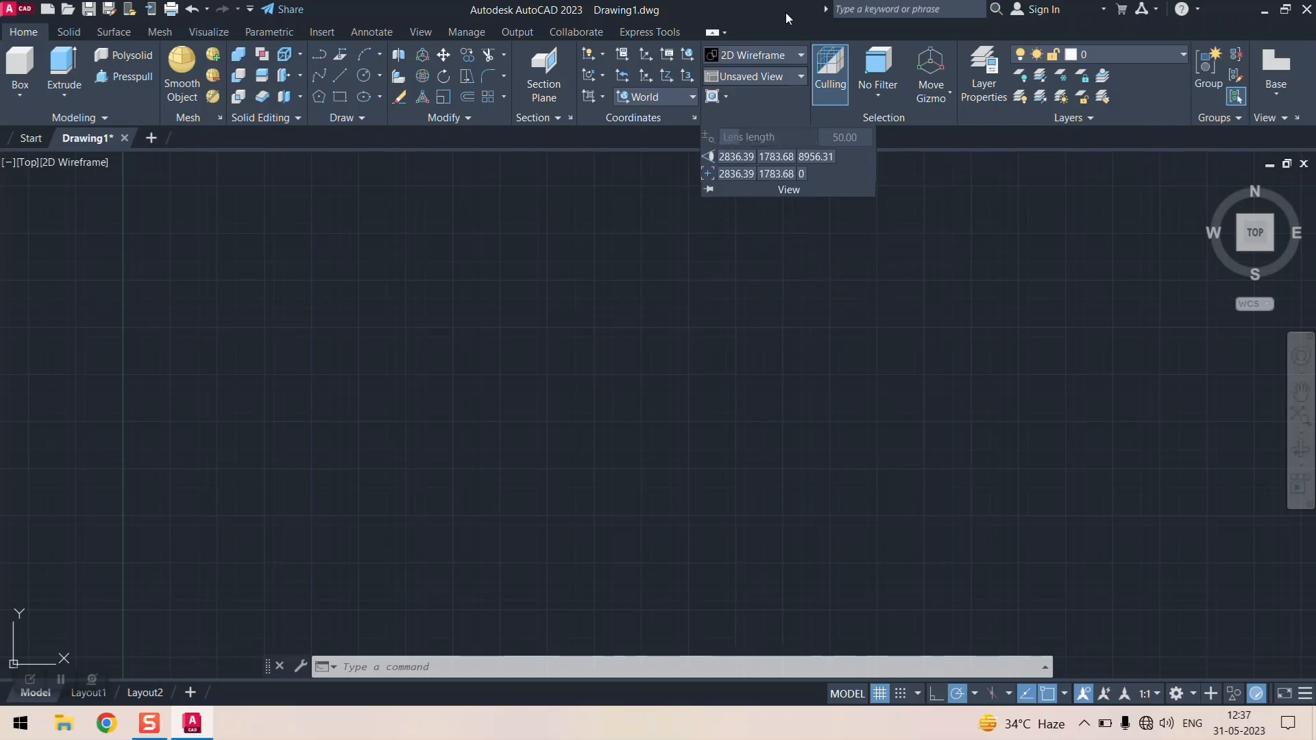
{"action": "left_click", "coordinate": [727, 97]}
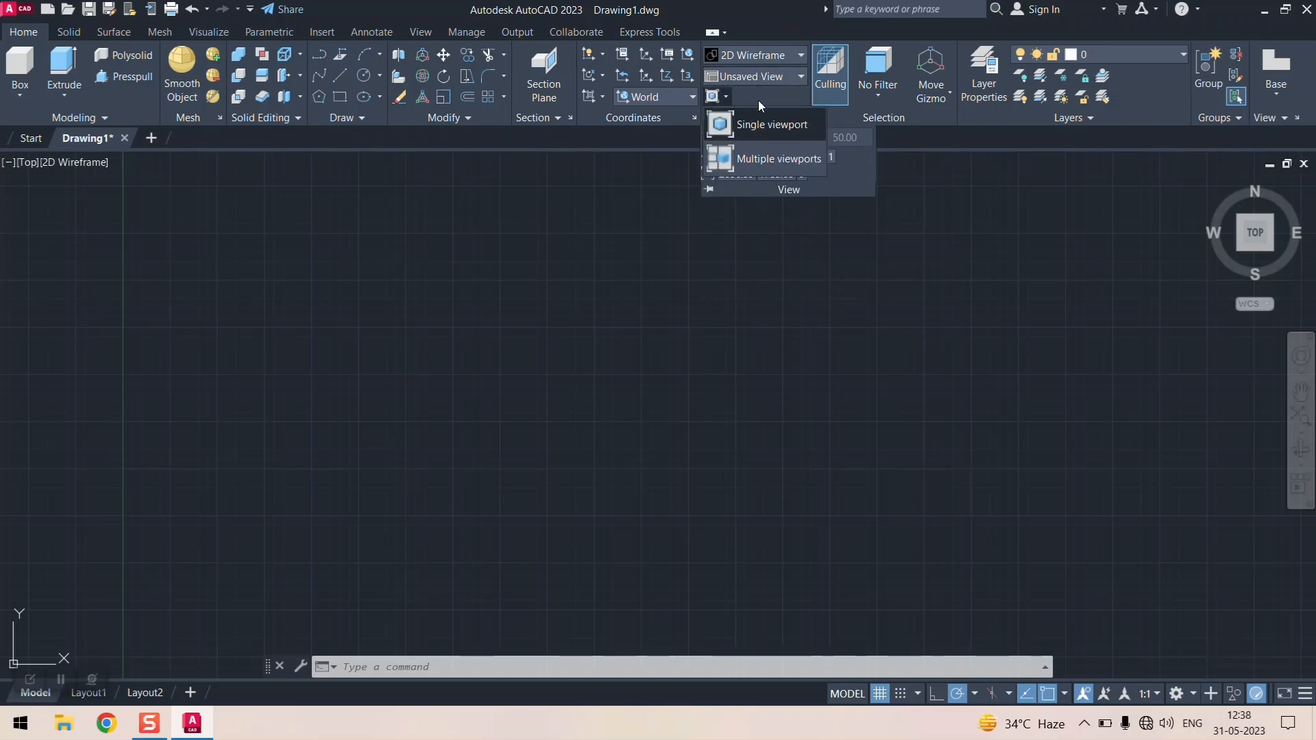
- Split the drawing area into multiple viewports, activate the two upper ones, and restore a single viewport in Top view
{"action": "left_click", "coordinate": [754, 157]}
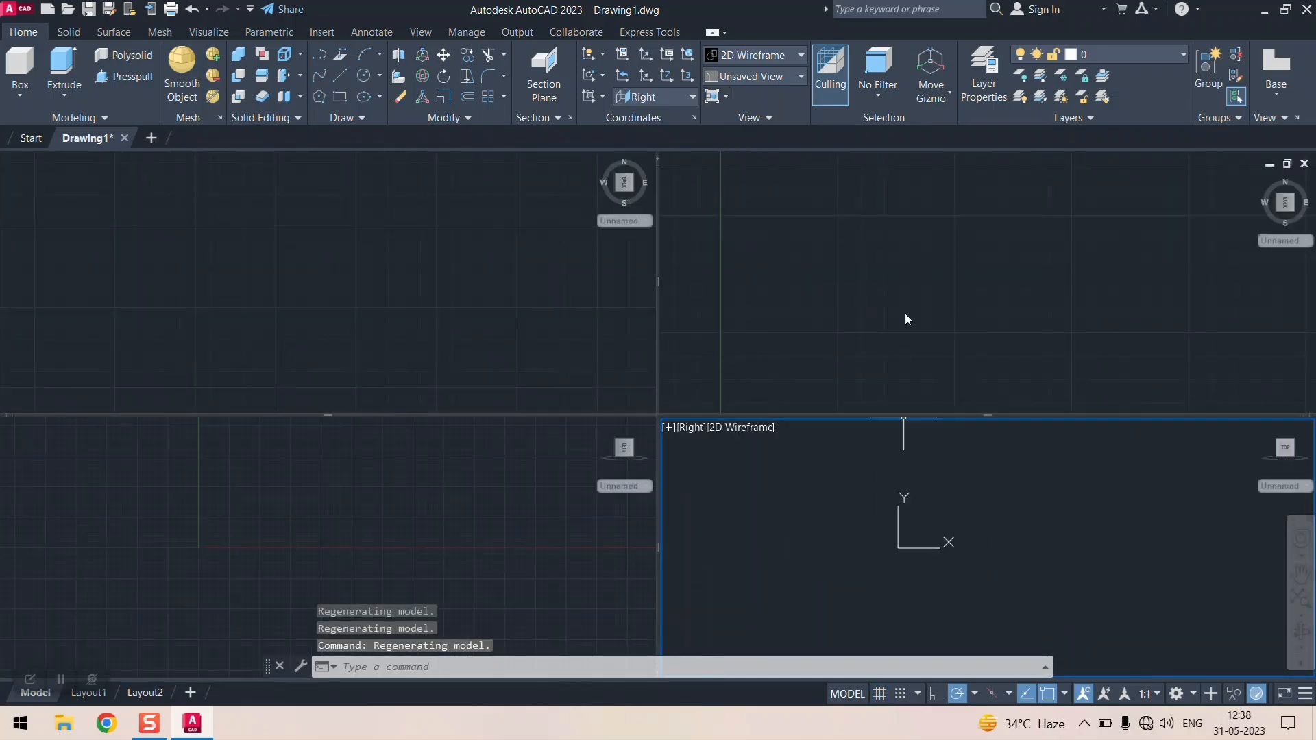
{"action": "left_click", "coordinate": [861, 270]}
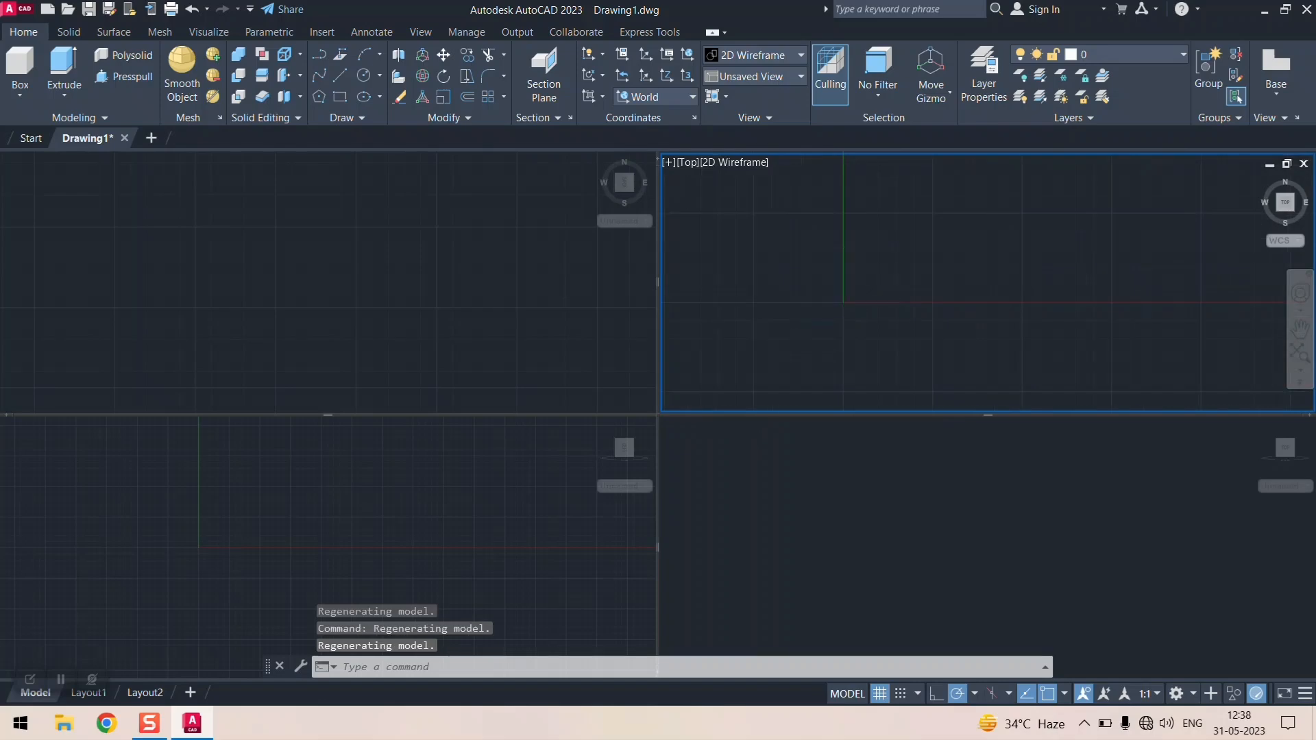
{"action": "left_click", "coordinate": [389, 228]}
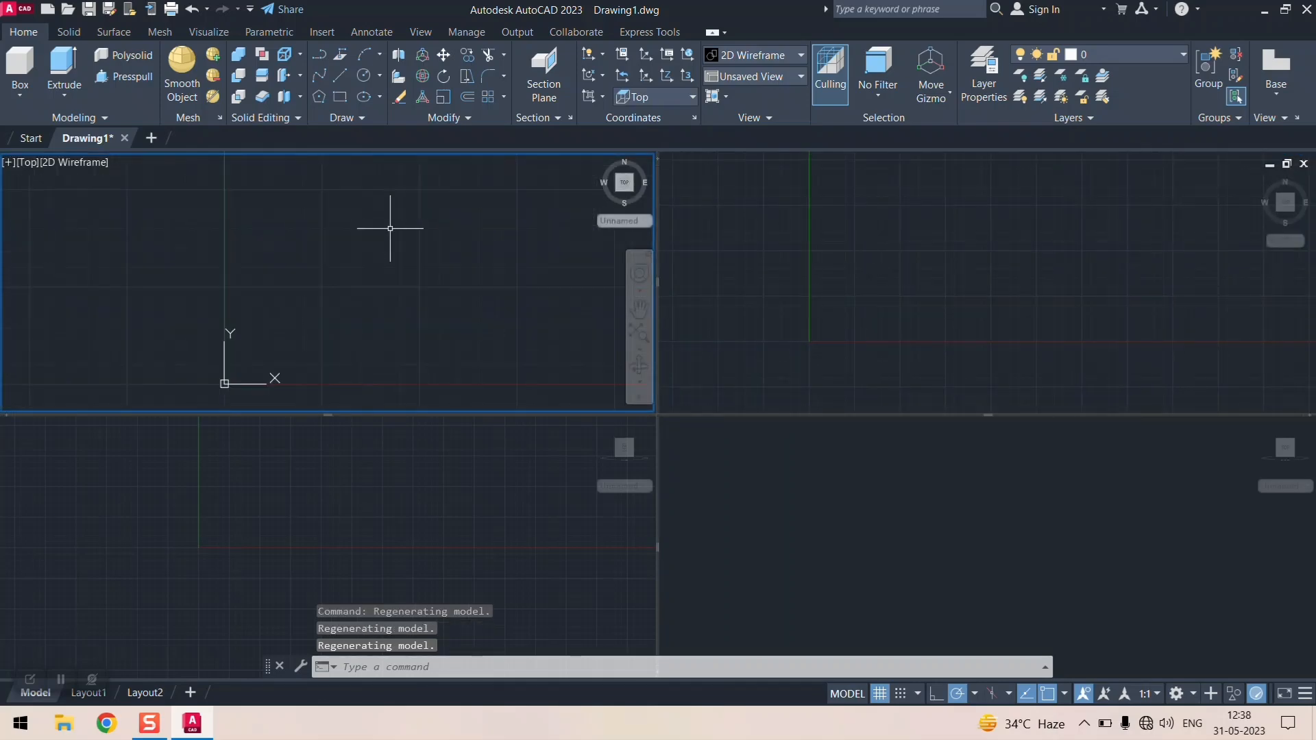
{"action": "left_click", "coordinate": [727, 100]}
{"action": "left_click", "coordinate": [729, 125]}
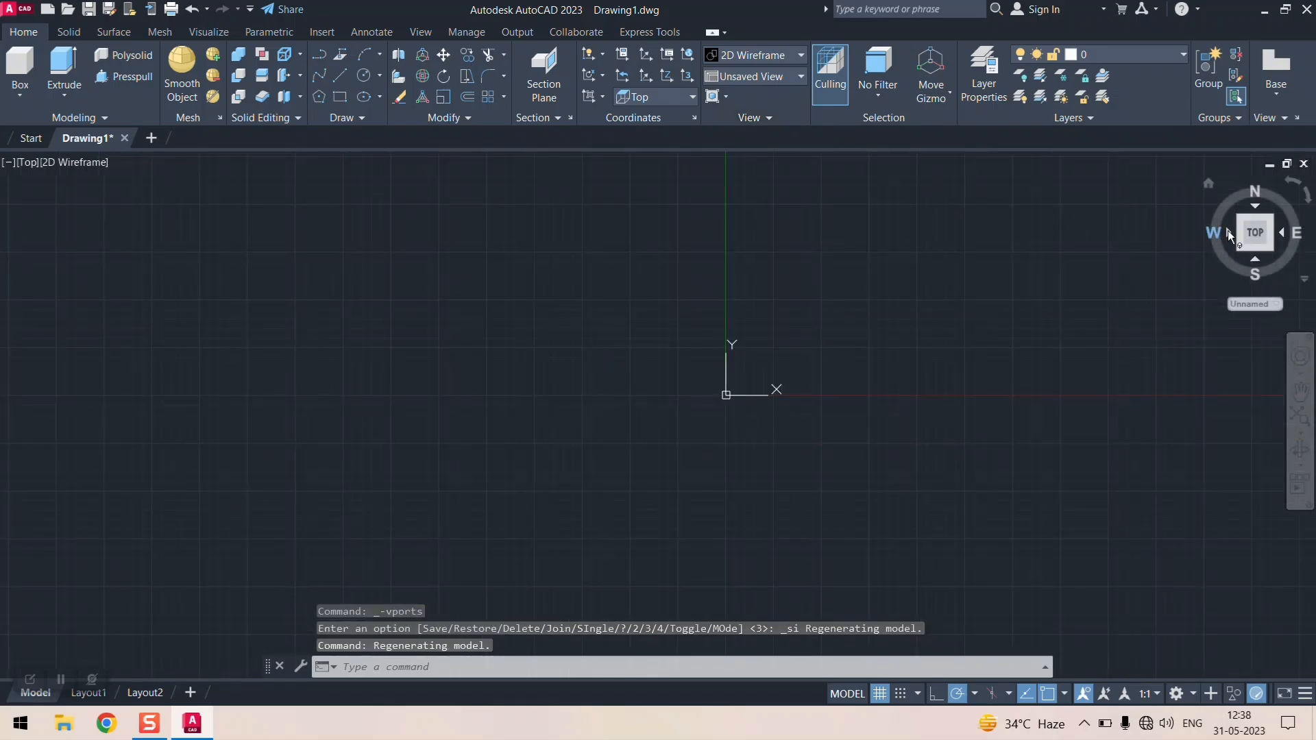
{"action": "left_click", "coordinate": [1255, 233]}
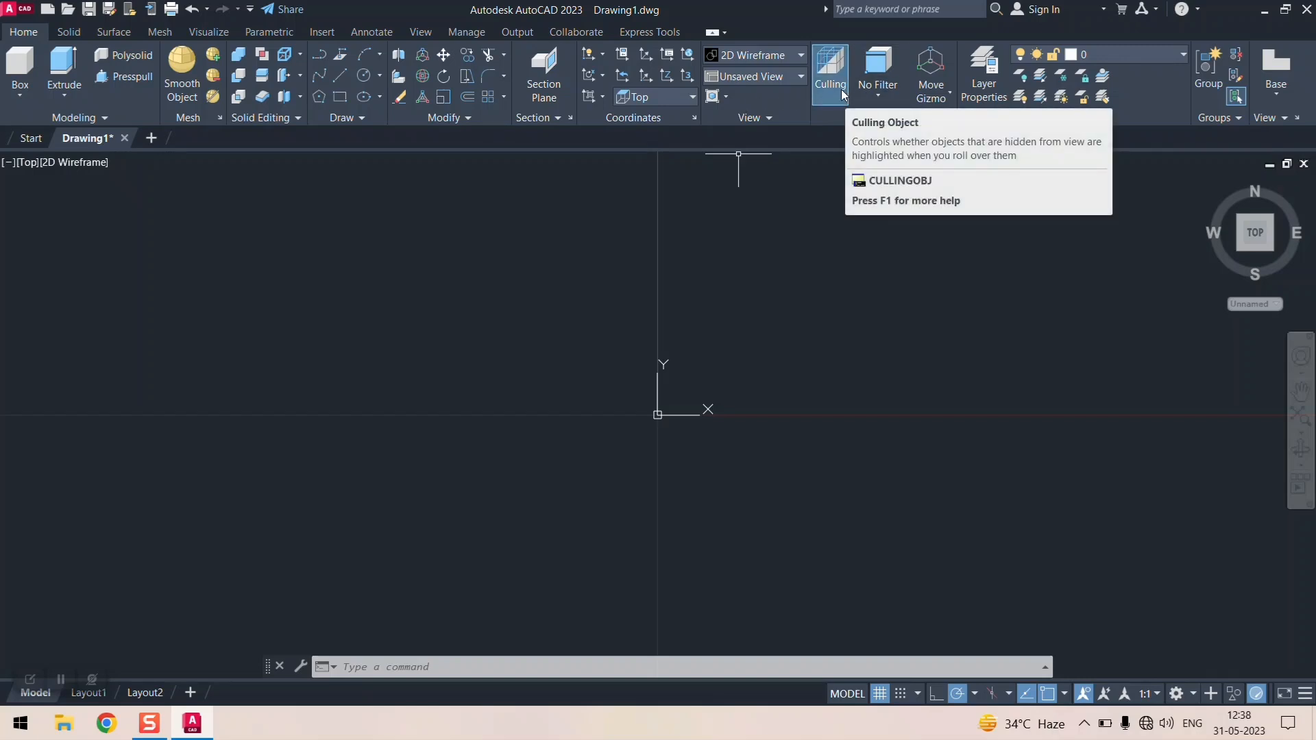
- Review the subobject selection filters, the gizmo and group tools, and the base view options
{"action": "left_click", "coordinate": [877, 96]}
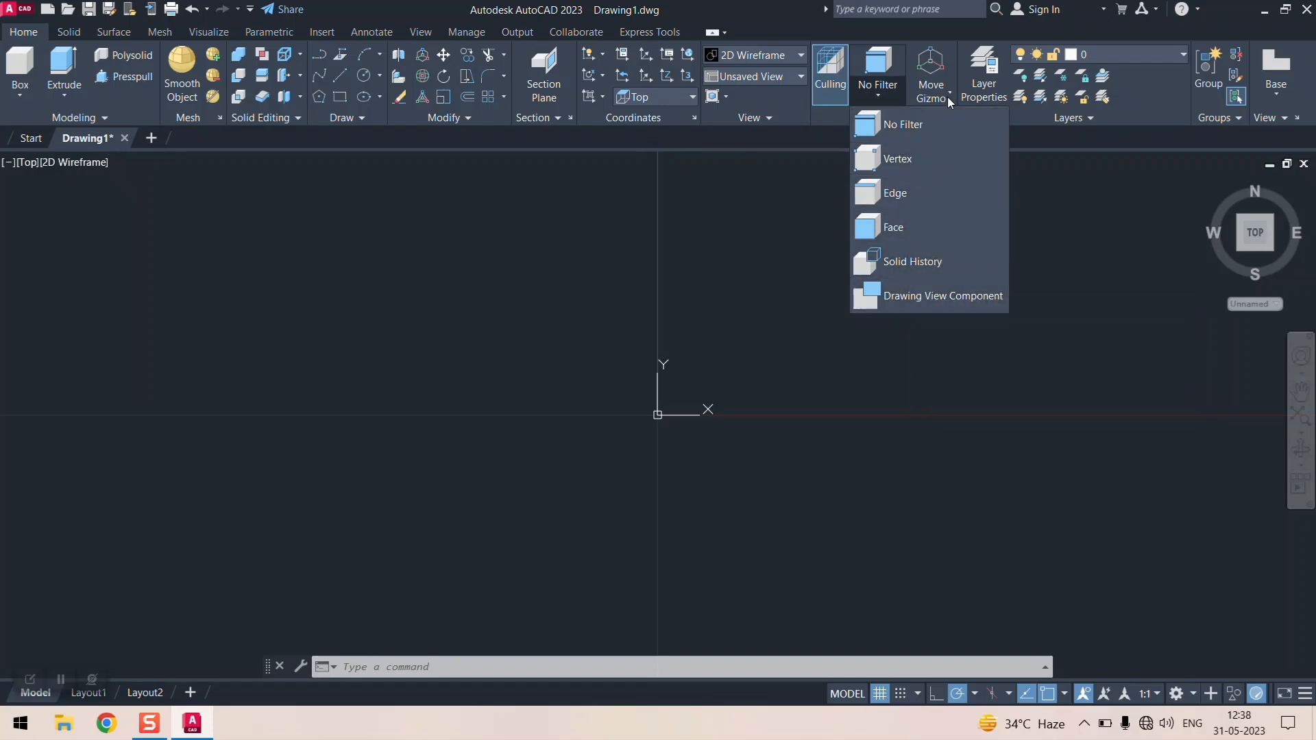
{"action": "left_click", "coordinate": [766, 6]}
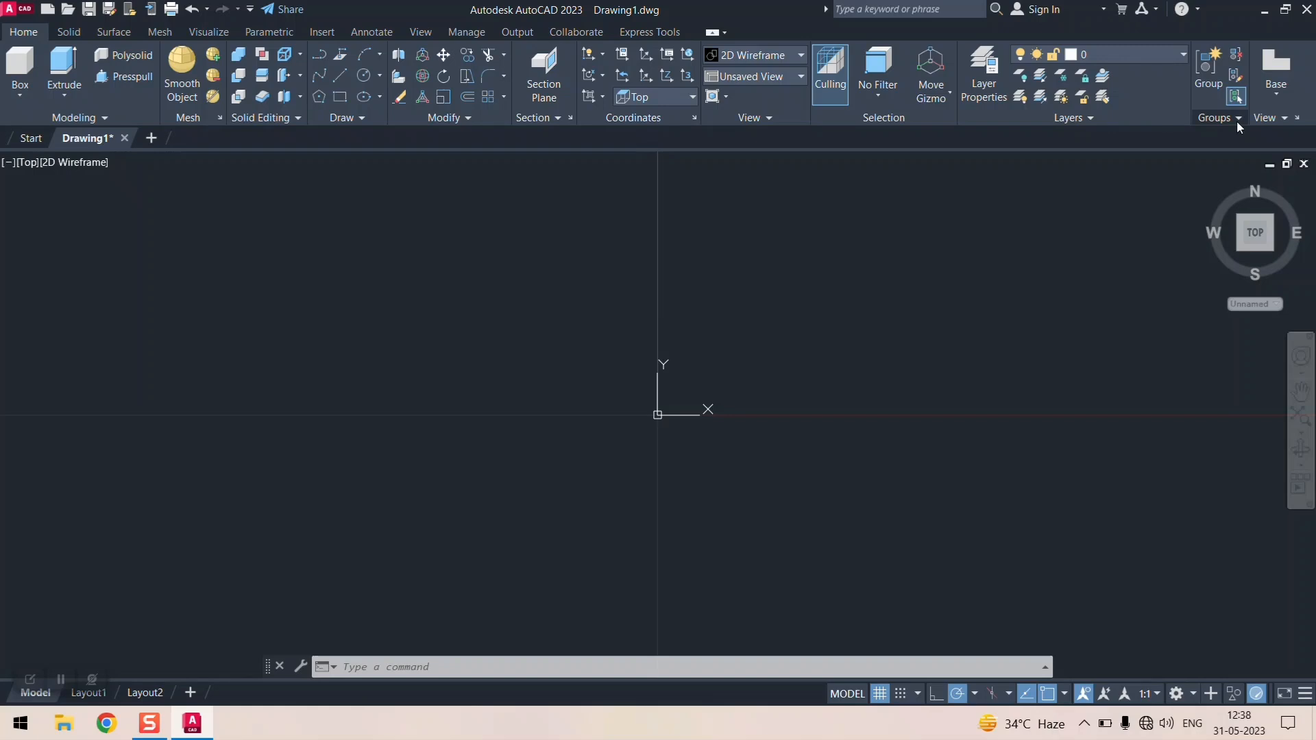
{"action": "left_click", "coordinate": [1283, 94]}
- Switch to the SE Isometric view and set the UCSICON option to Noorigin
{"action": "left_click", "coordinate": [776, 76]}
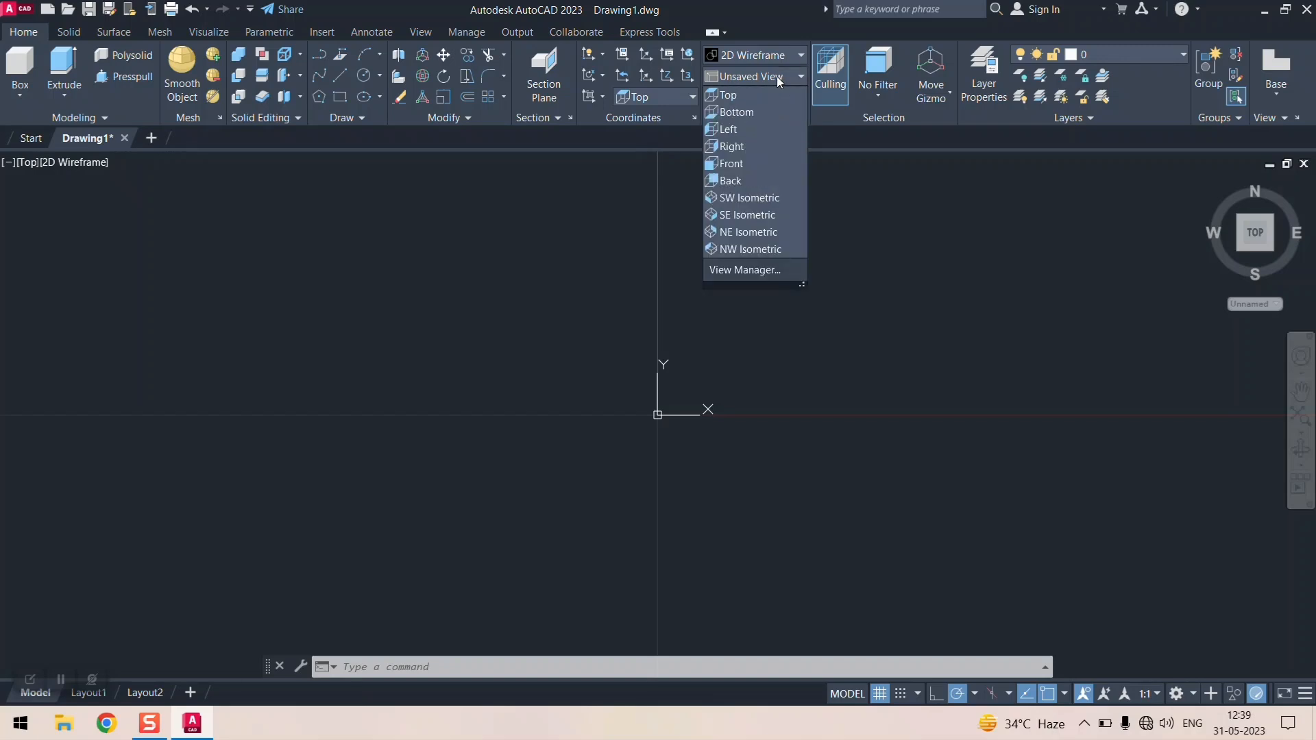
{"action": "left_click", "coordinate": [758, 216]}
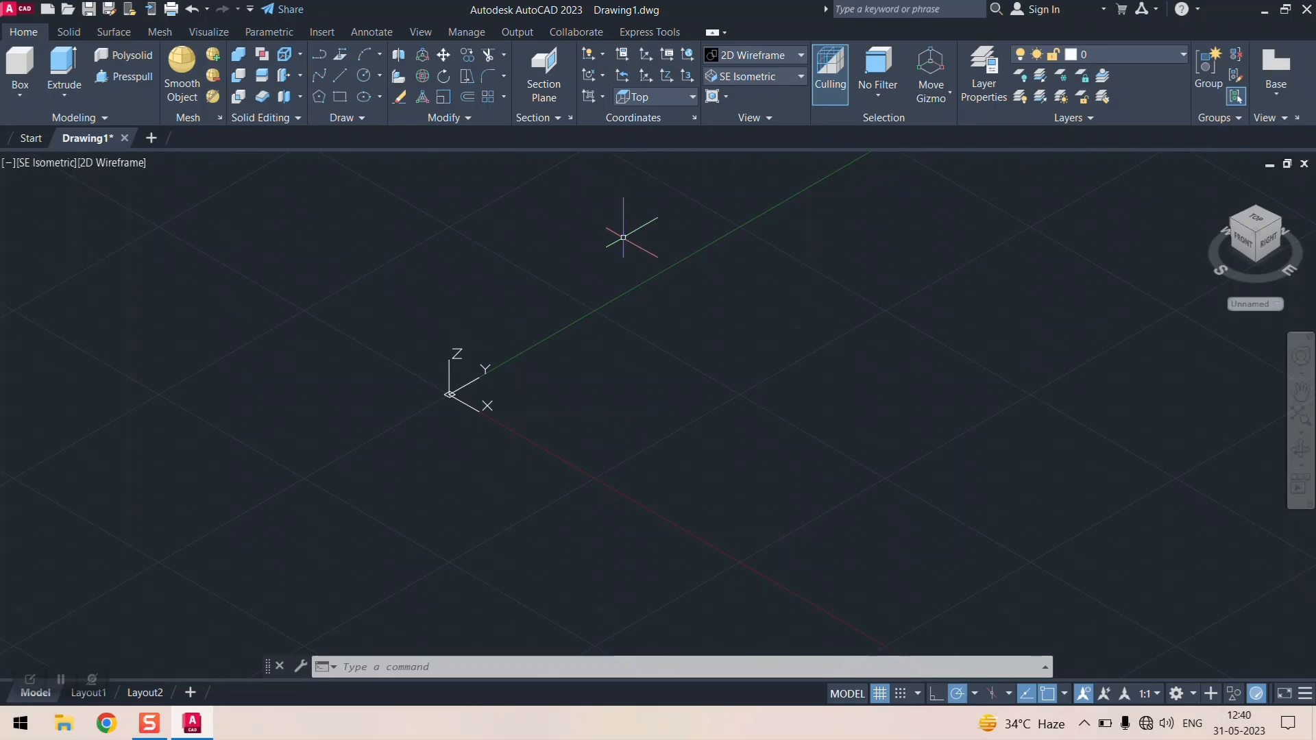
{"action": "type", "text": "UC"}
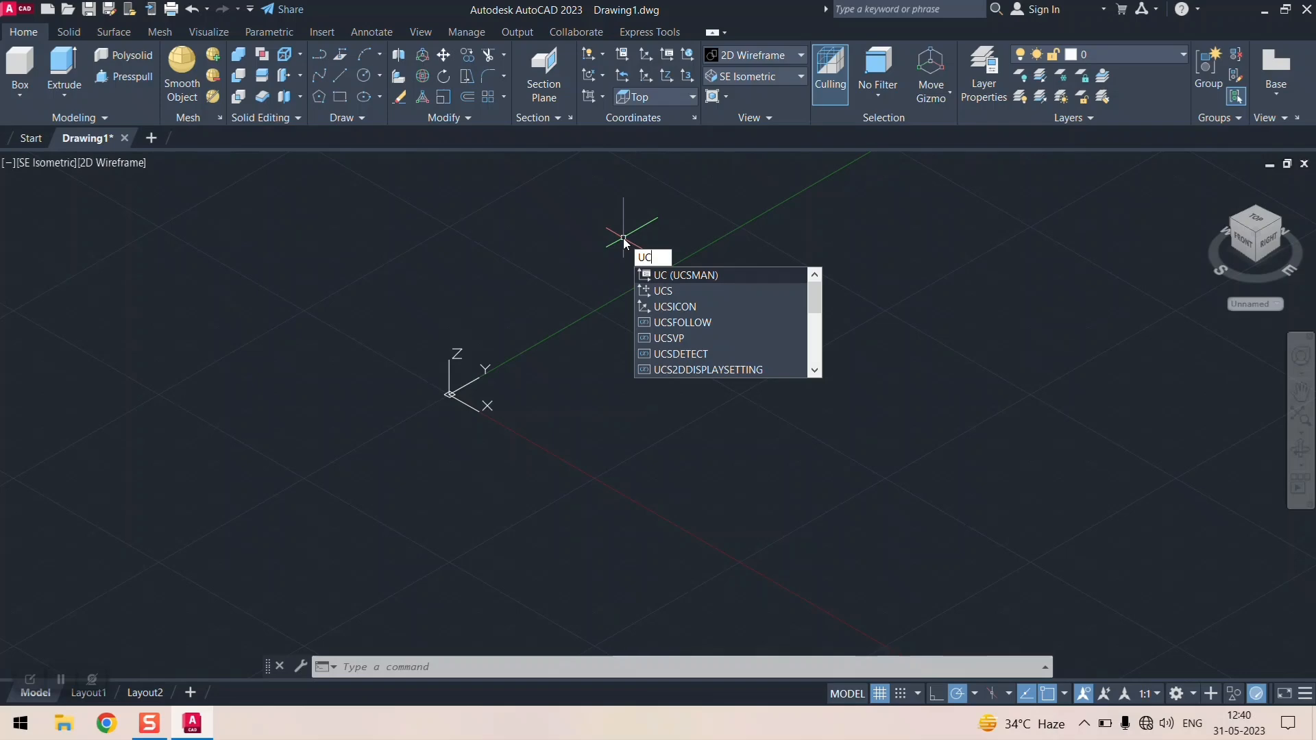
{"action": "type", "text": "SICON"}
{"action": "key", "text": "Return"}
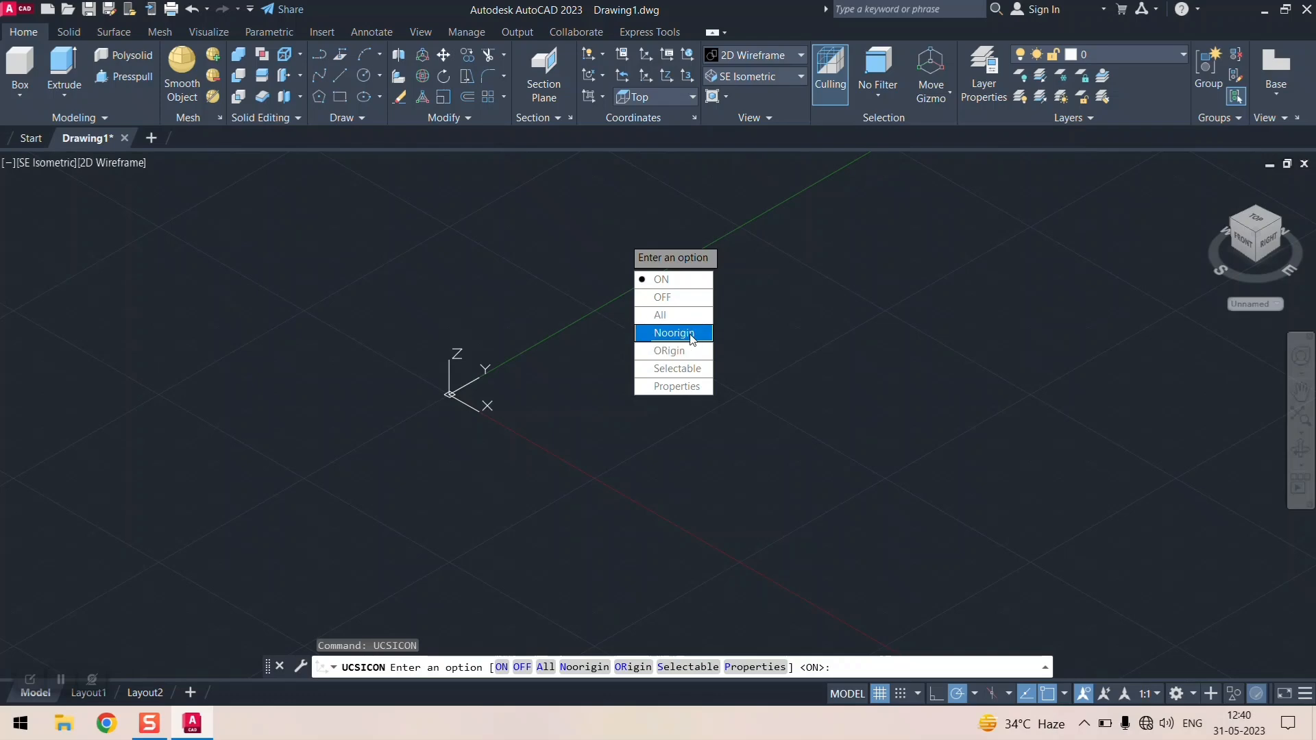
{"action": "left_click", "coordinate": [691, 332]}
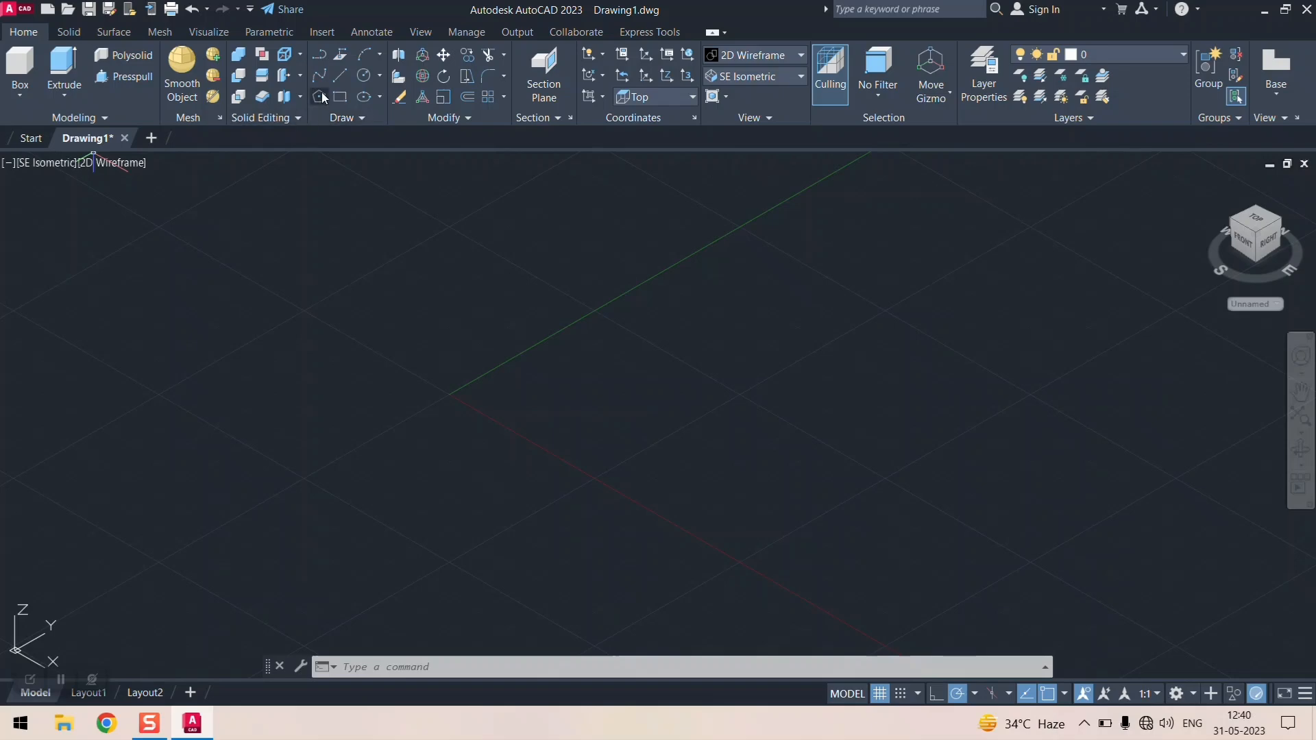
- Try to draw a closed outline with ortho mode on from 400 and 600 unit lines back to the start point, and undo it
{"action": "left_click", "coordinate": [340, 74]}
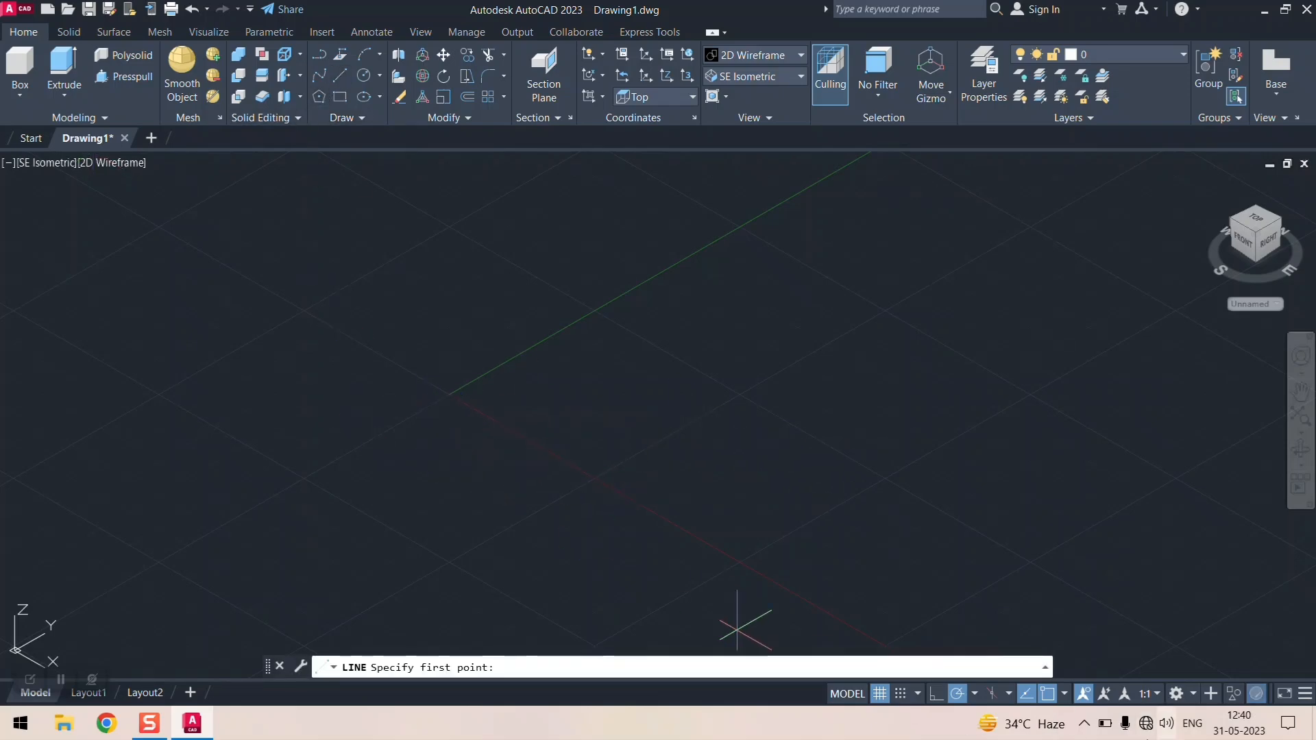
{"action": "left_click", "coordinate": [936, 694]}
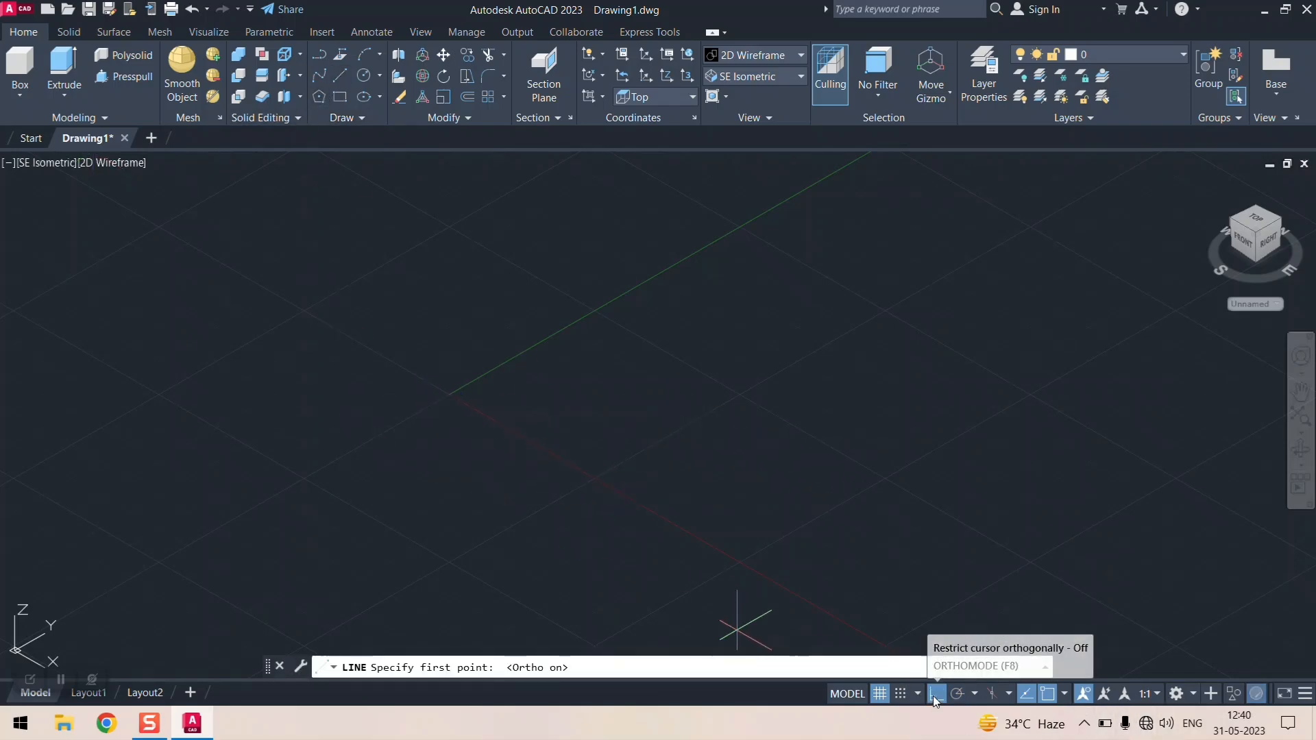
{"action": "left_click", "coordinate": [487, 394]}
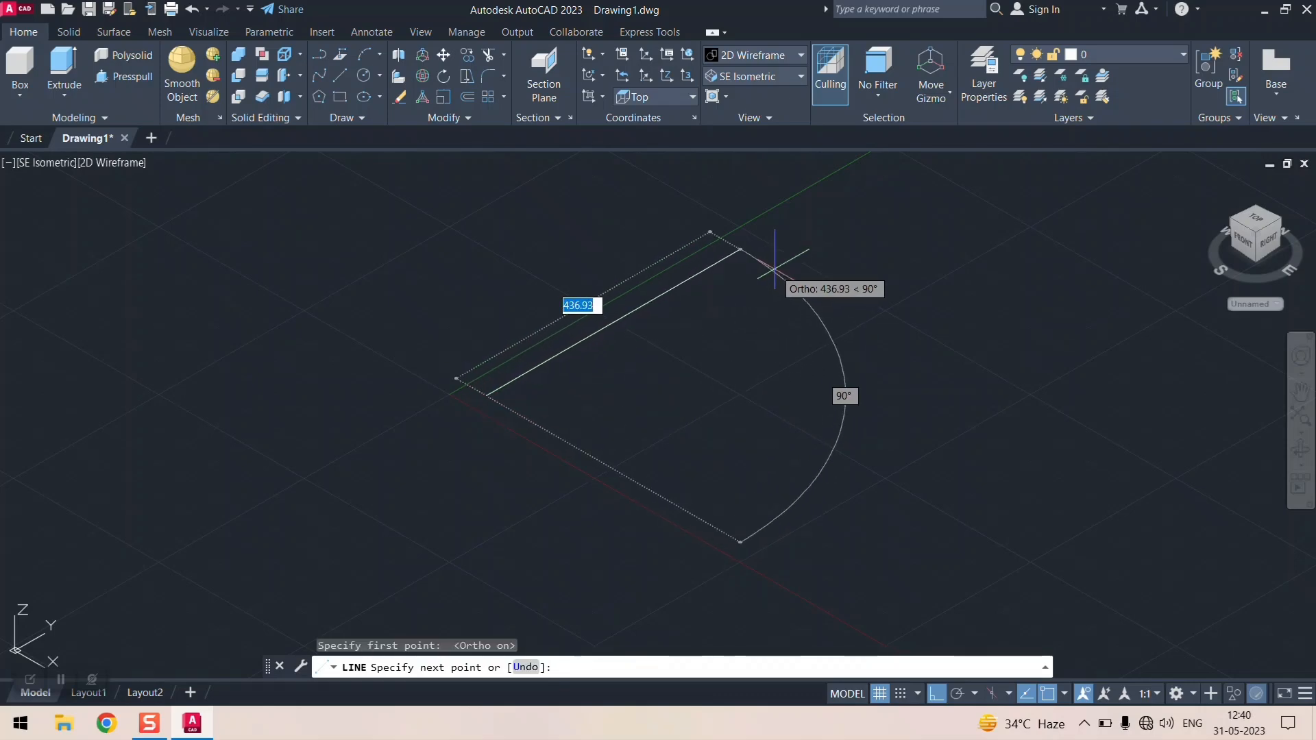
{"action": "type", "text": "400"}
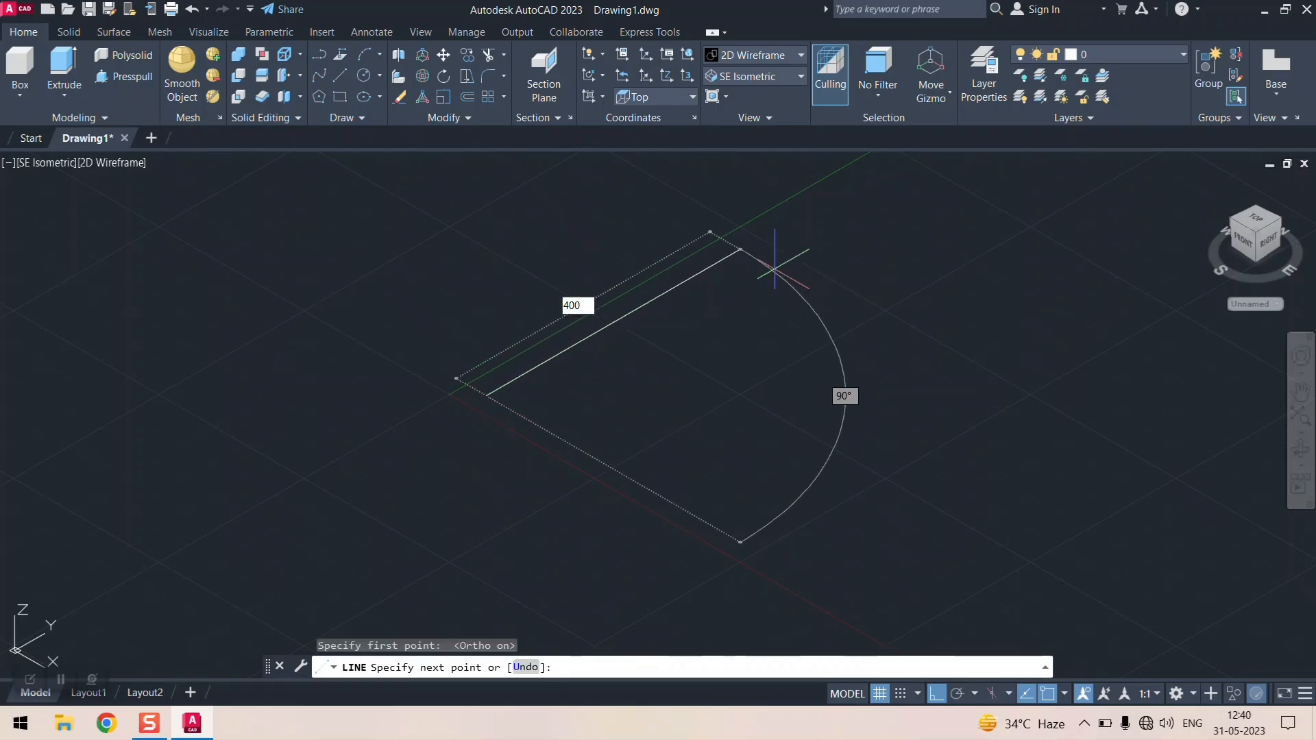
{"action": "key", "text": "Return"}
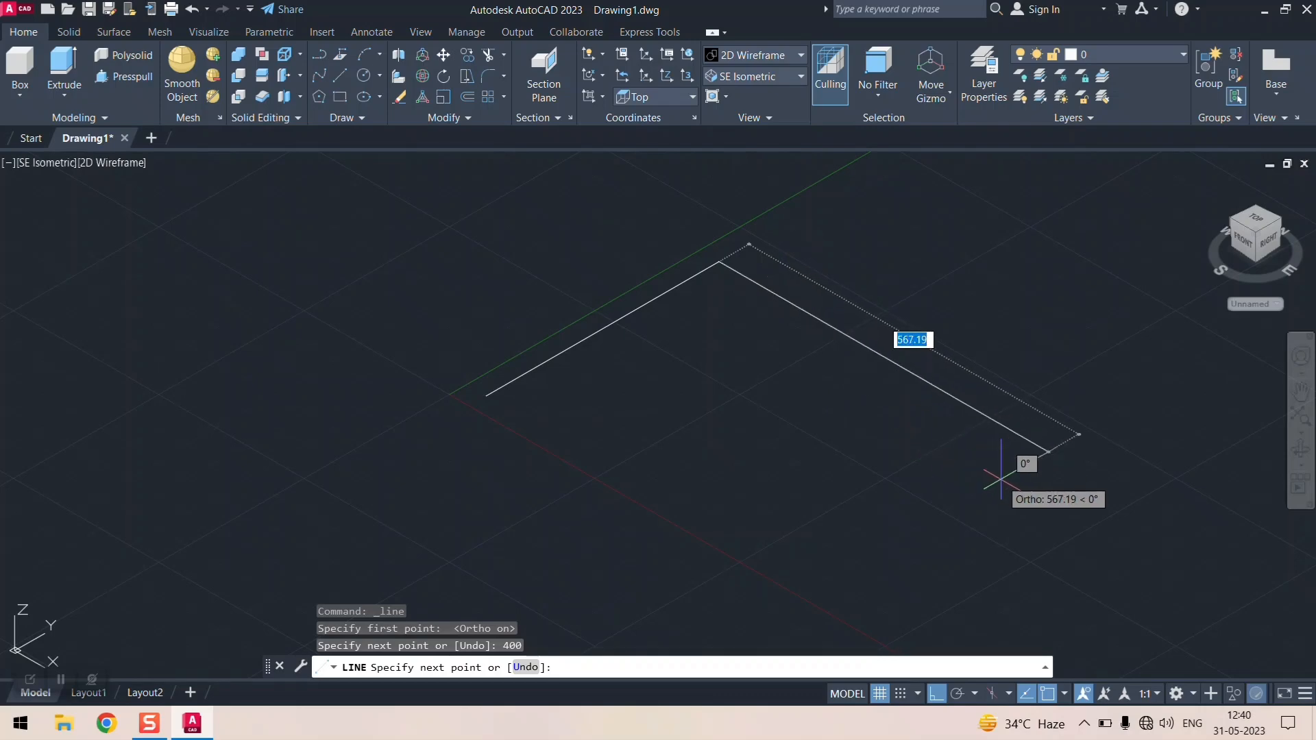
{"action": "type", "text": "600"}
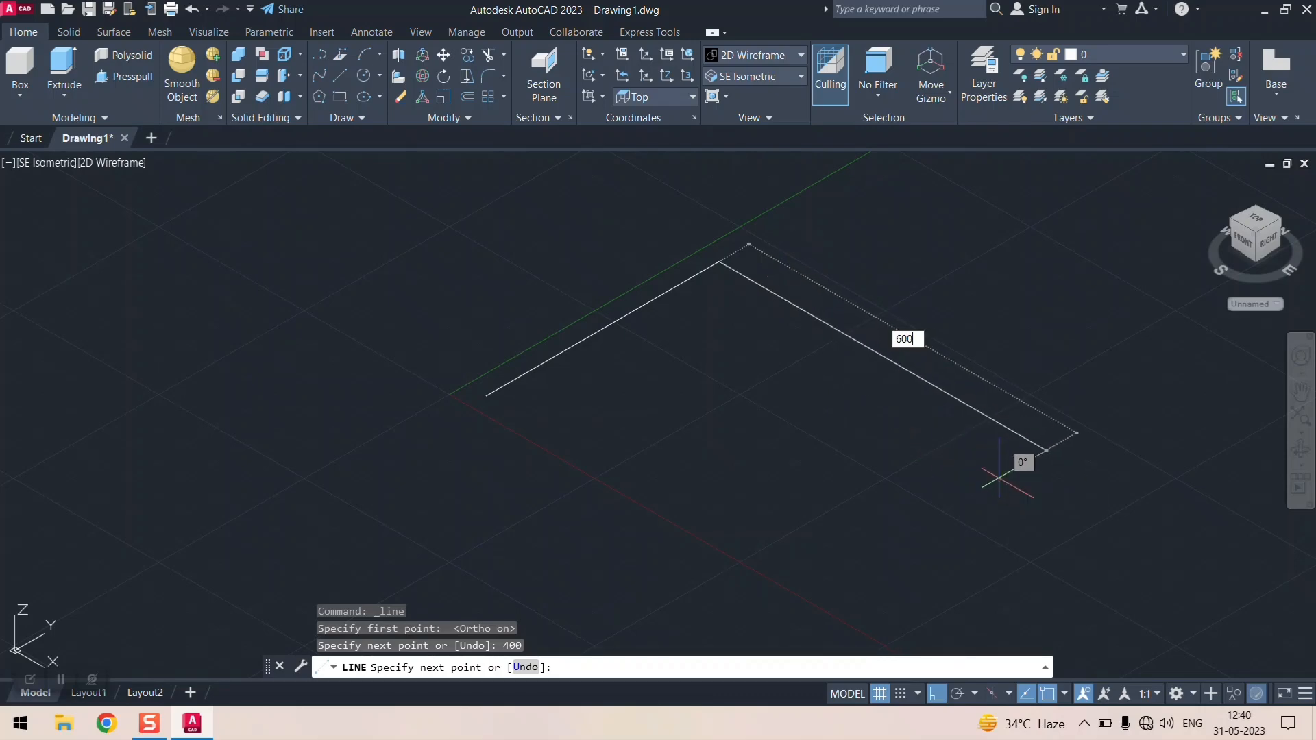
{"action": "key", "text": "Return"}
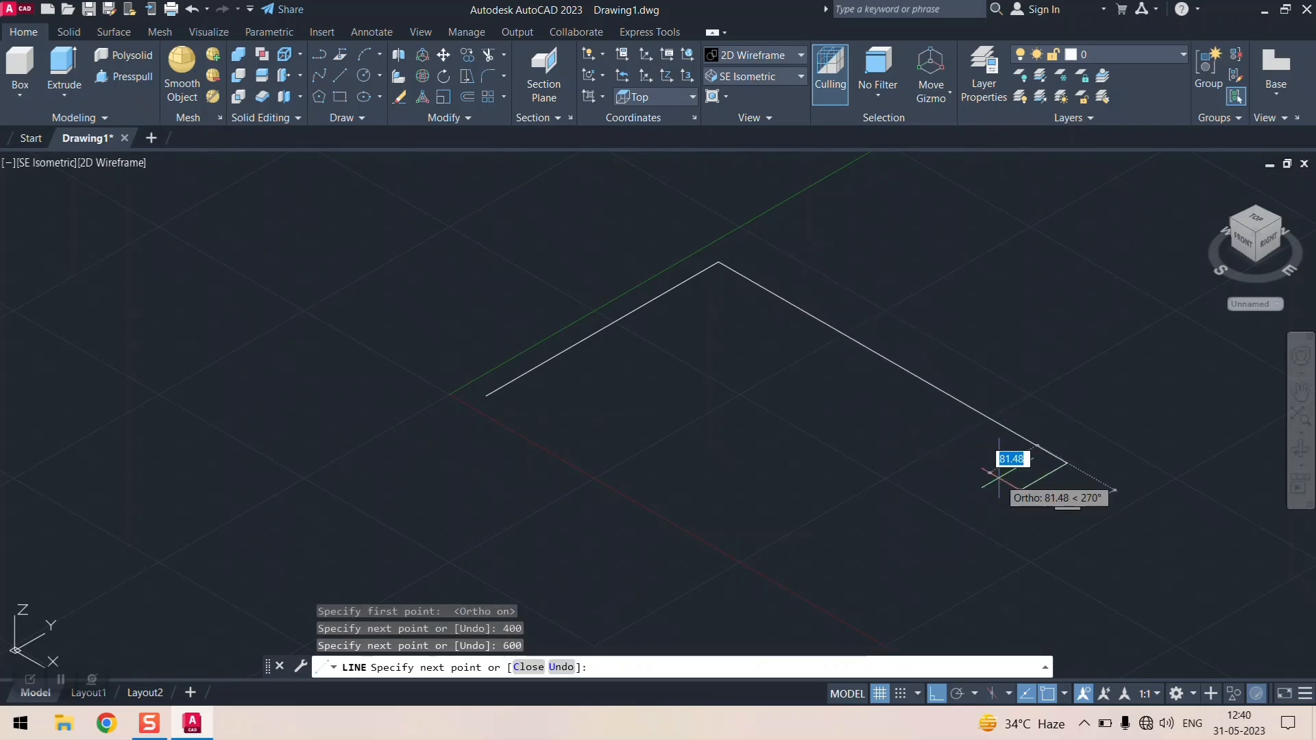
{"action": "left_click", "coordinate": [486, 396]}
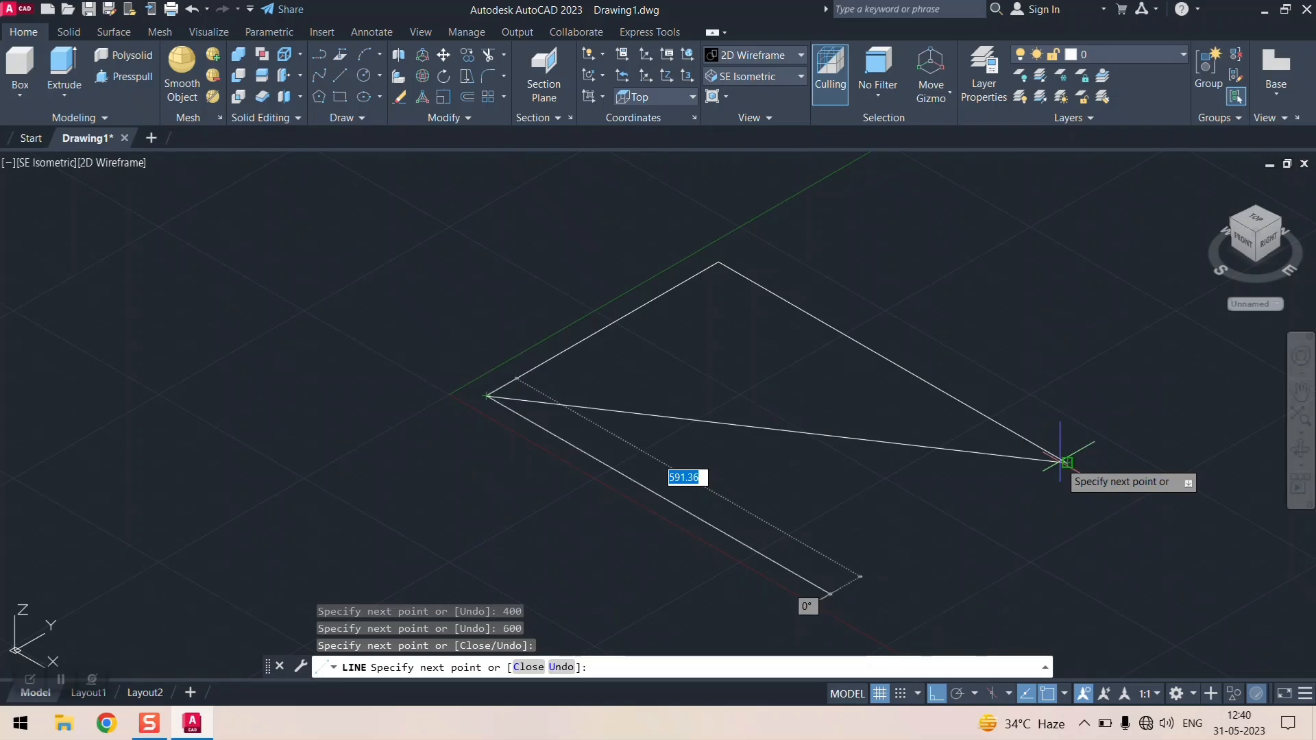
{"action": "key", "text": "Escape"}
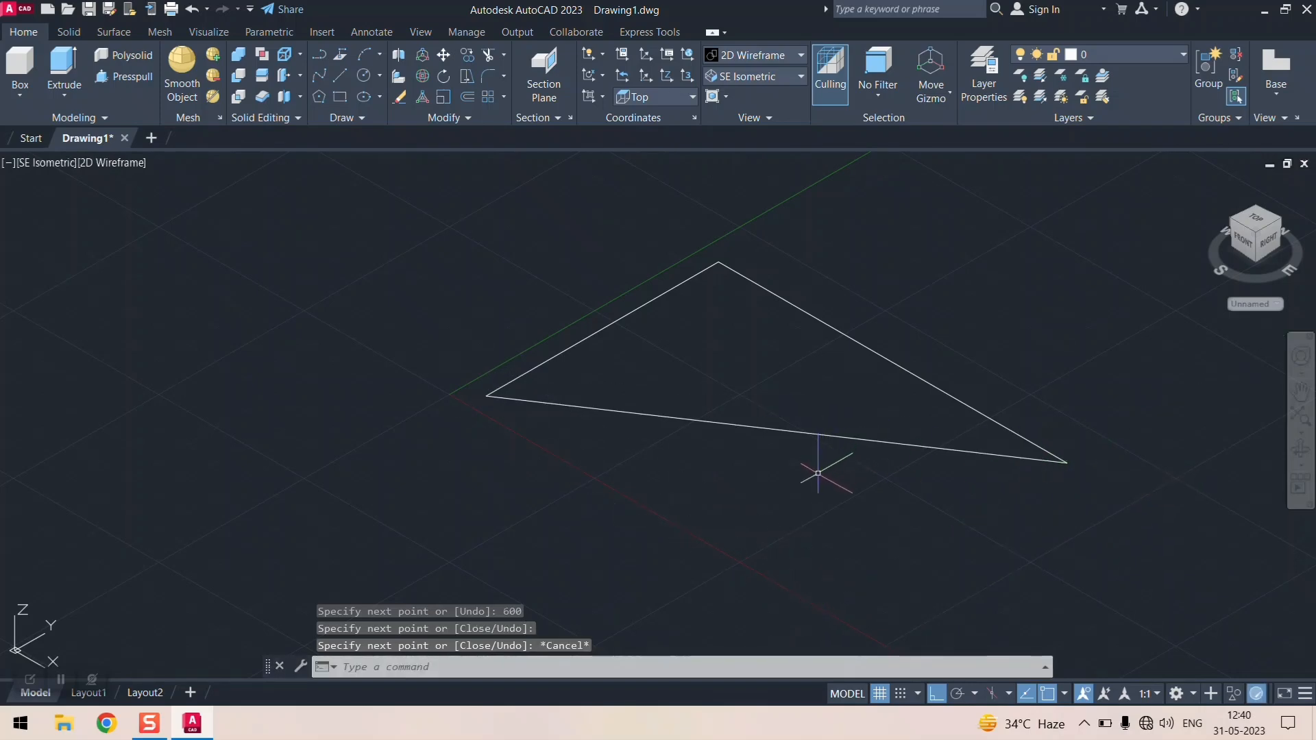
{"action": "key", "text": "ctrl+z"}
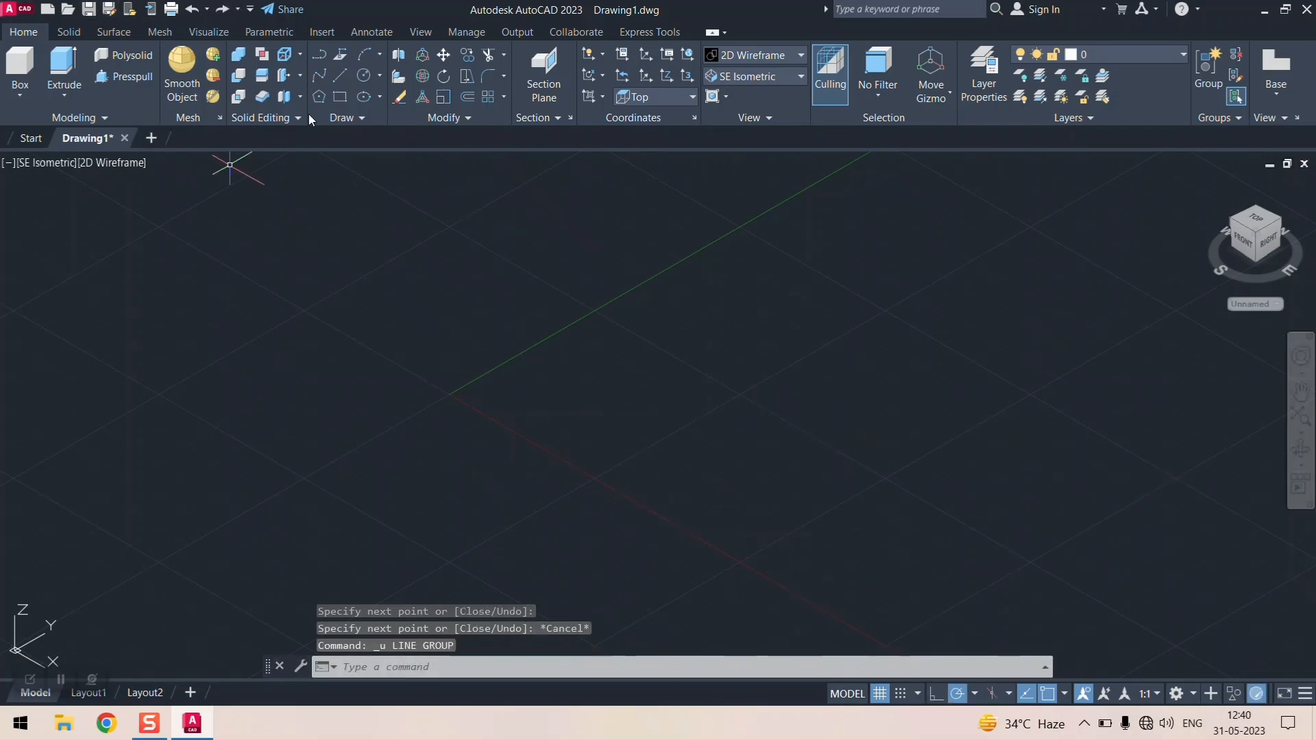
{"action": "left_click", "coordinate": [341, 75]}
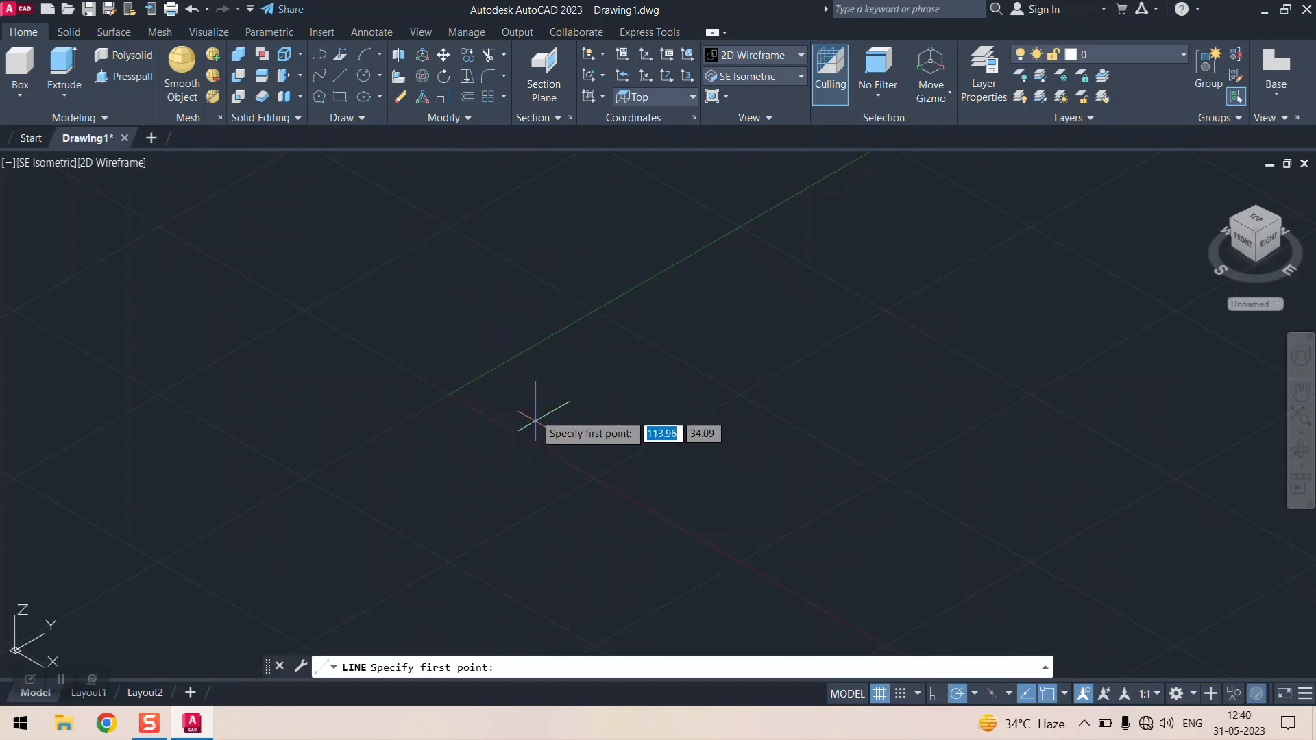
{"action": "left_click", "coordinate": [515, 398]}
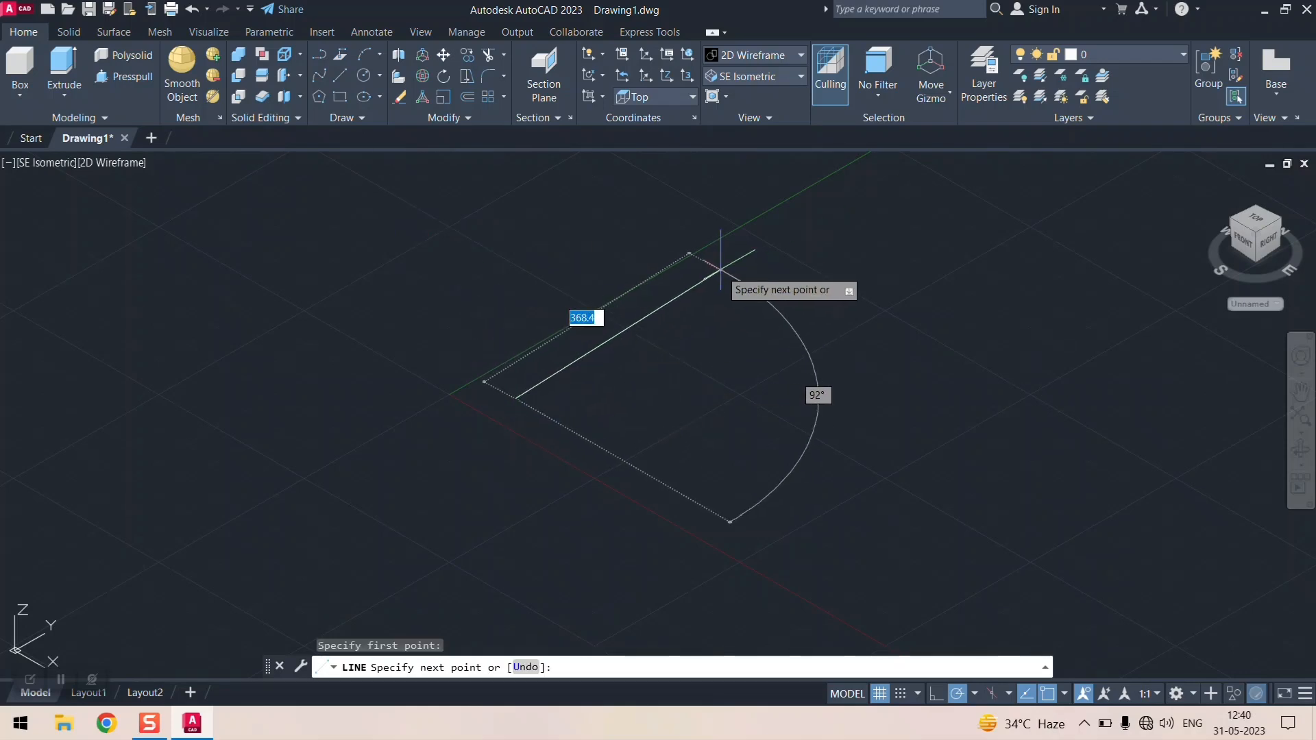
{"action": "type", "text": "400"}
{"action": "key", "text": "Return"}
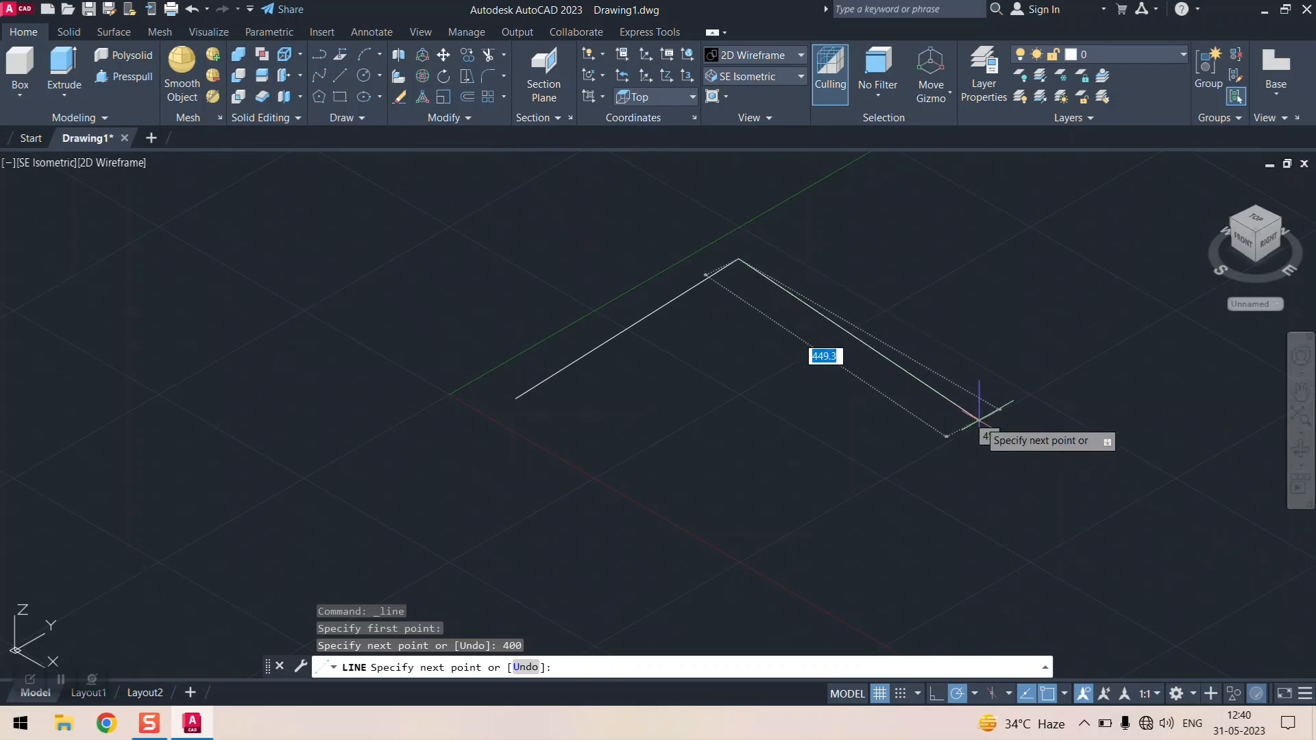
{"action": "key", "text": "ctrl+z"}
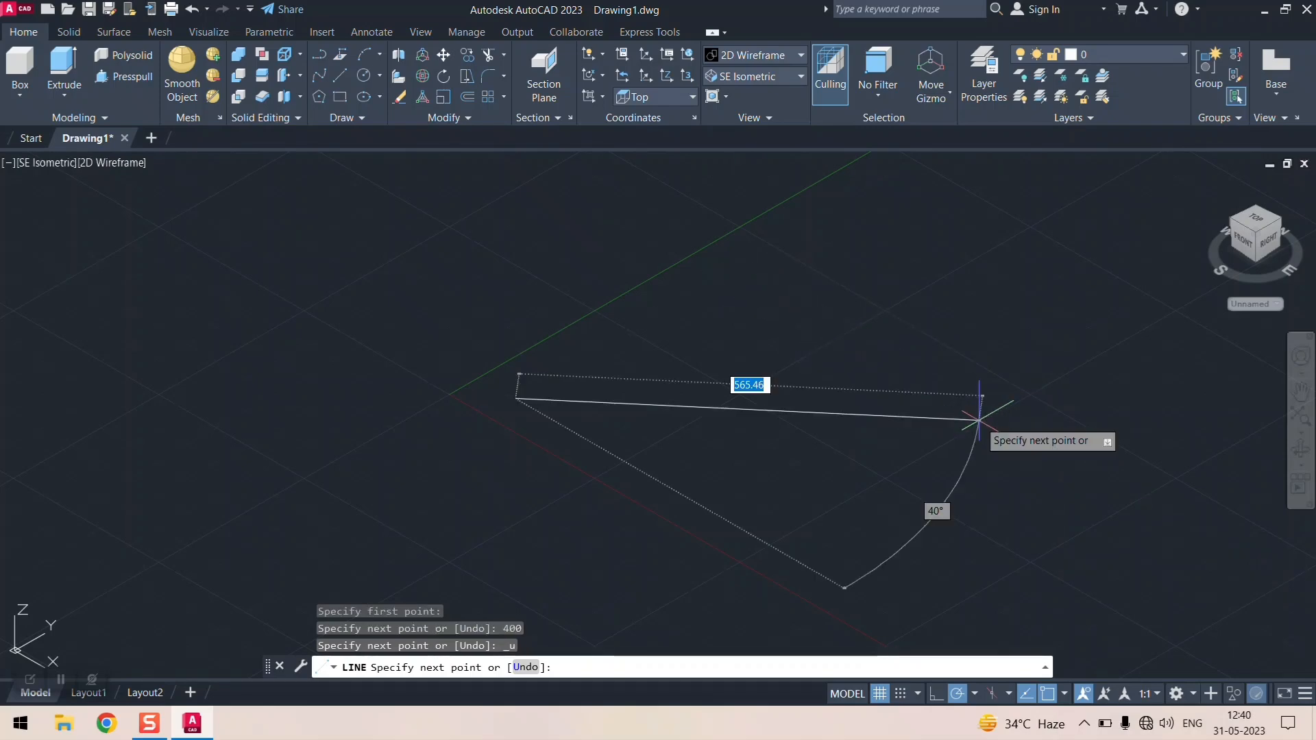
{"action": "key", "text": "Escape"}
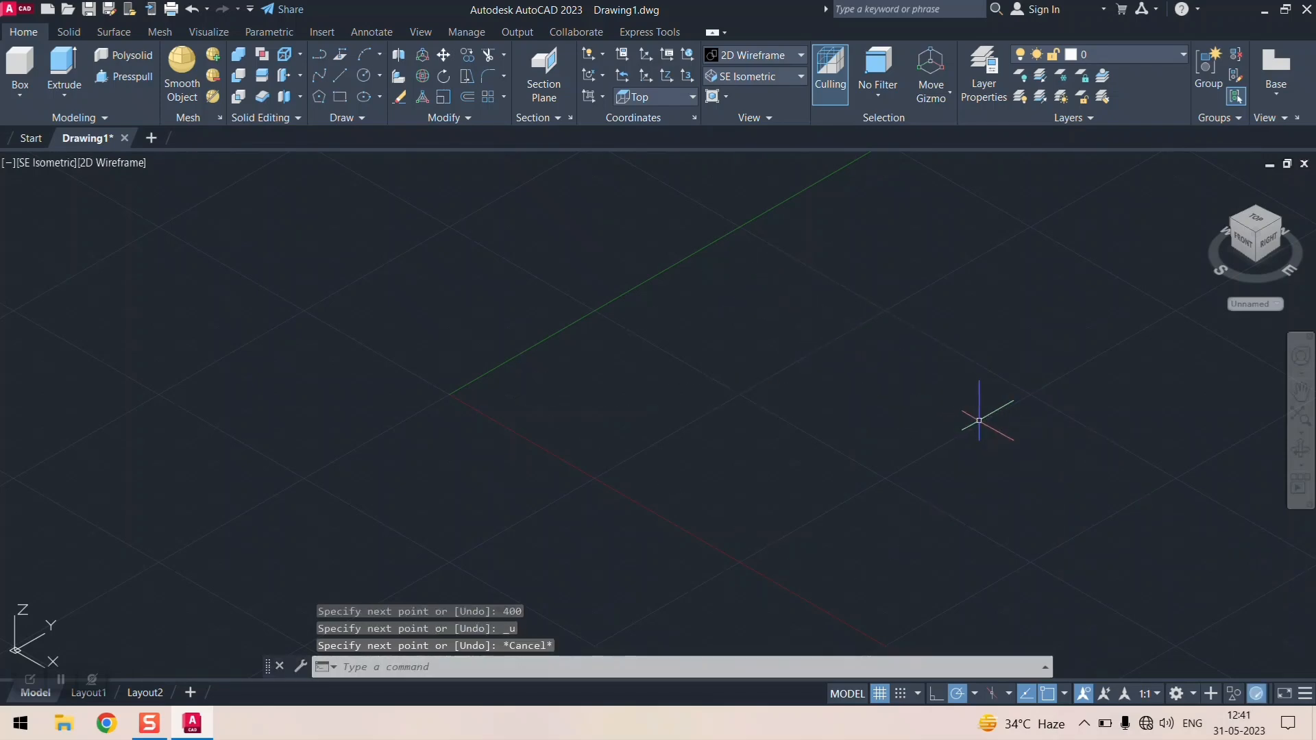
- Turn on ortho mode and draw a closed 400 by 600 rectangle with the Line command beside the origin
{"action": "left_click", "coordinate": [936, 693]}
{"action": "left_click", "coordinate": [340, 75]}
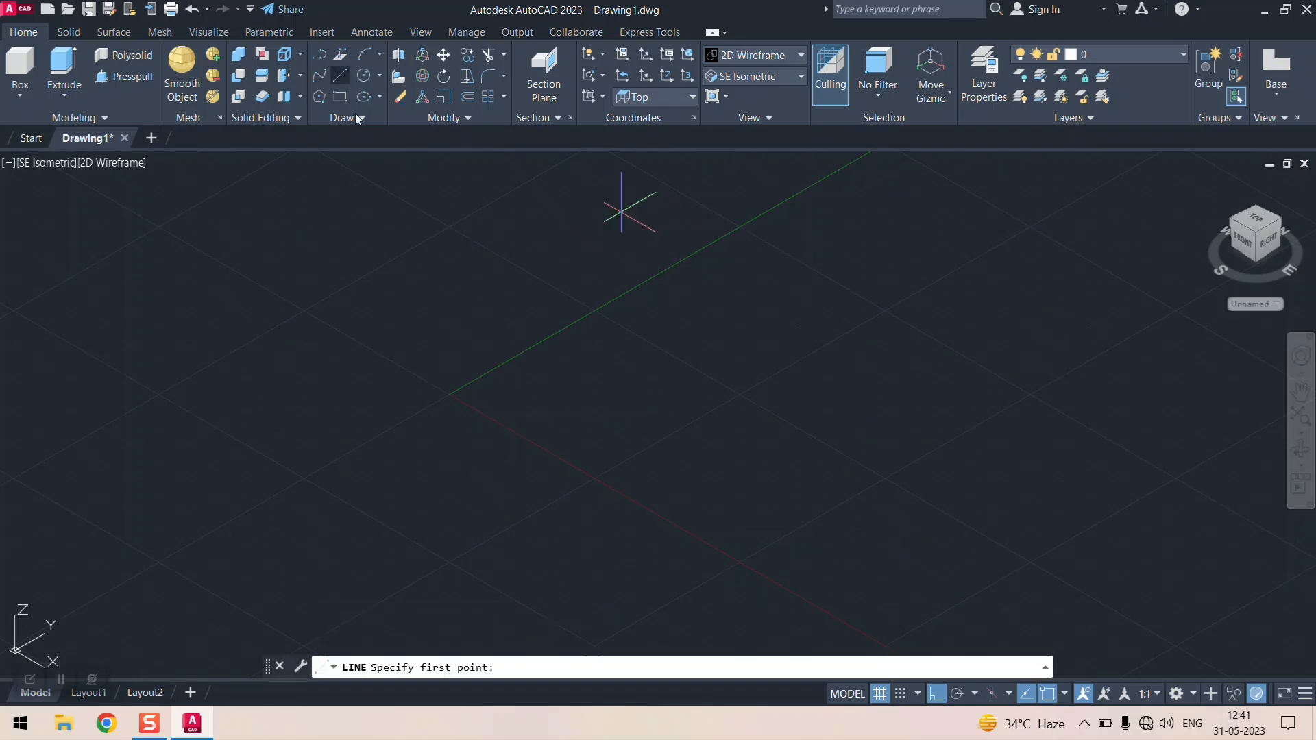
{"action": "left_click", "coordinate": [513, 400]}
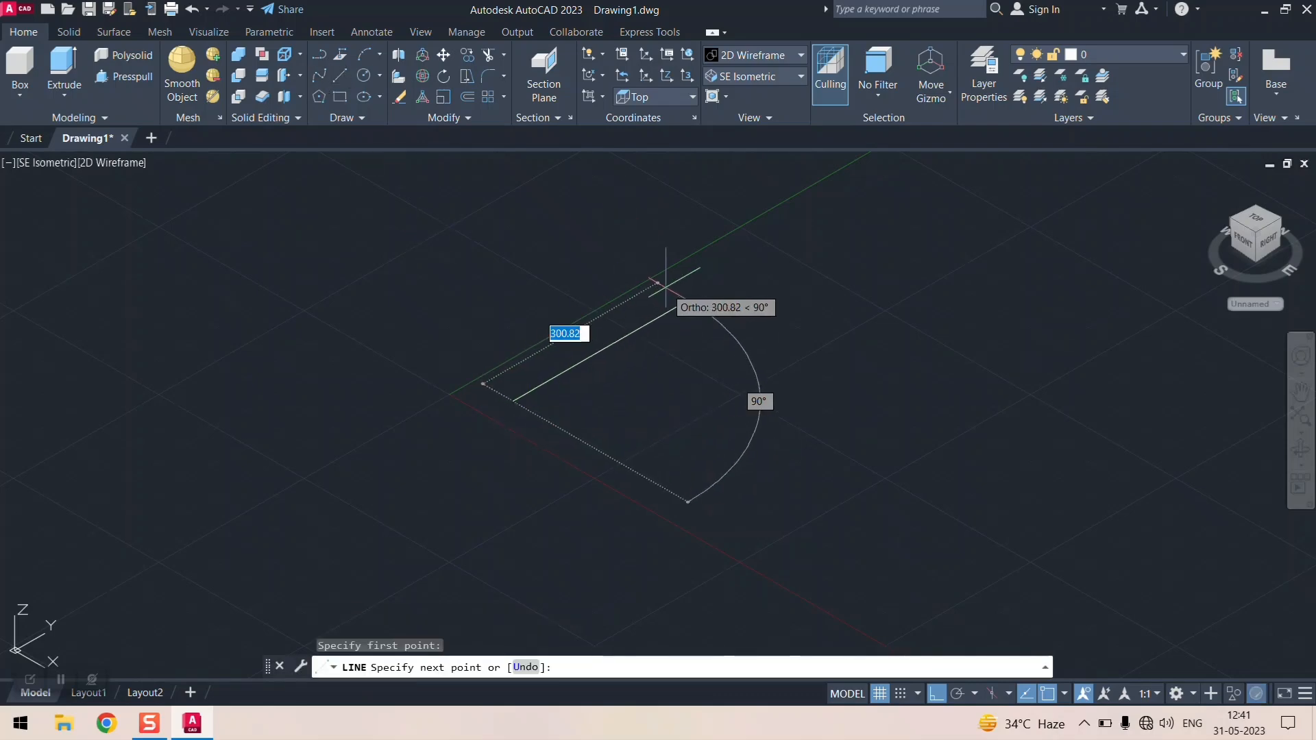
{"action": "type", "text": "400"}
{"action": "key", "text": "Return"}
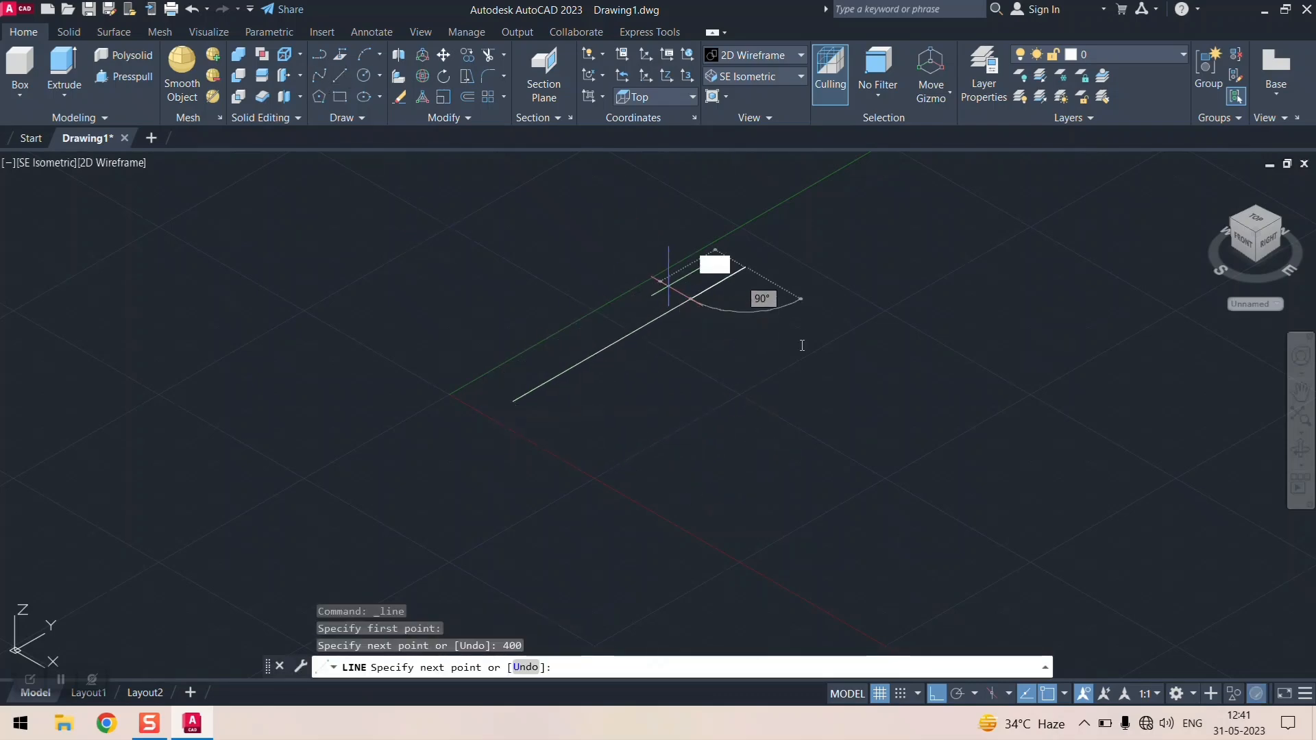
{"action": "type", "text": "600"}
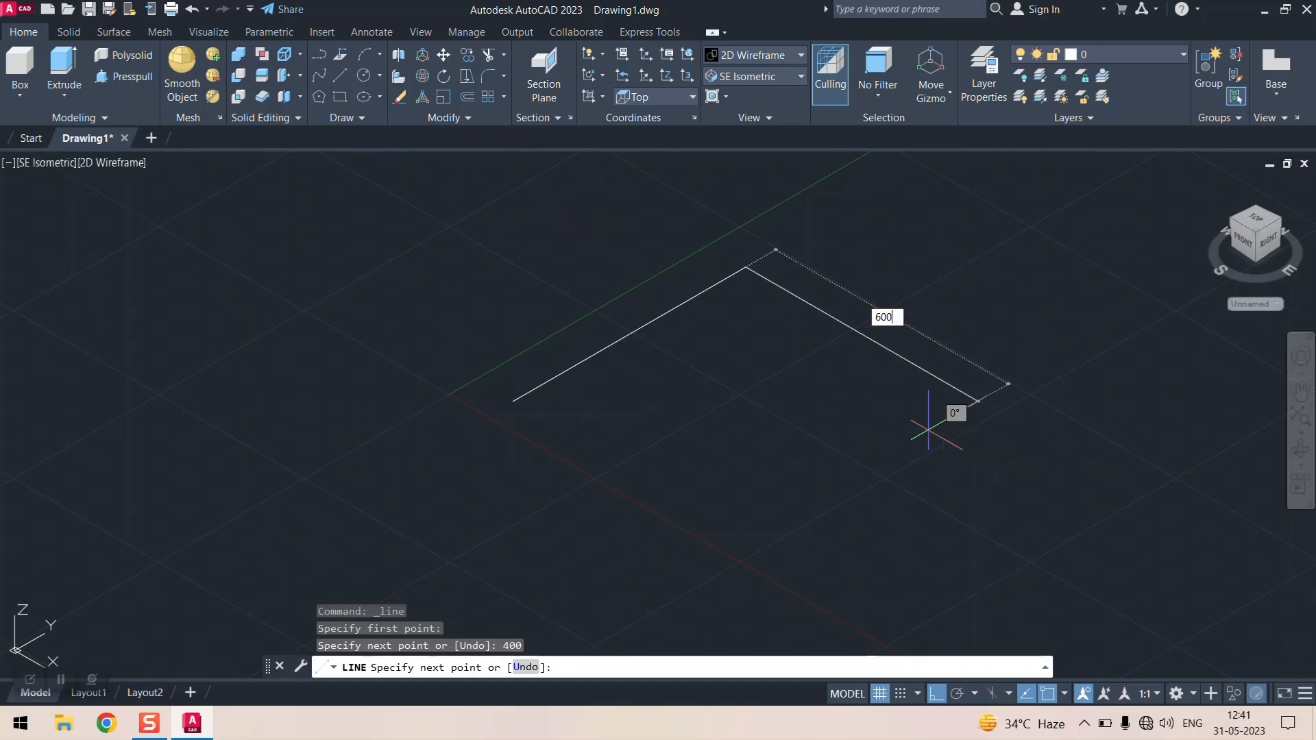
{"action": "key", "text": "Return"}
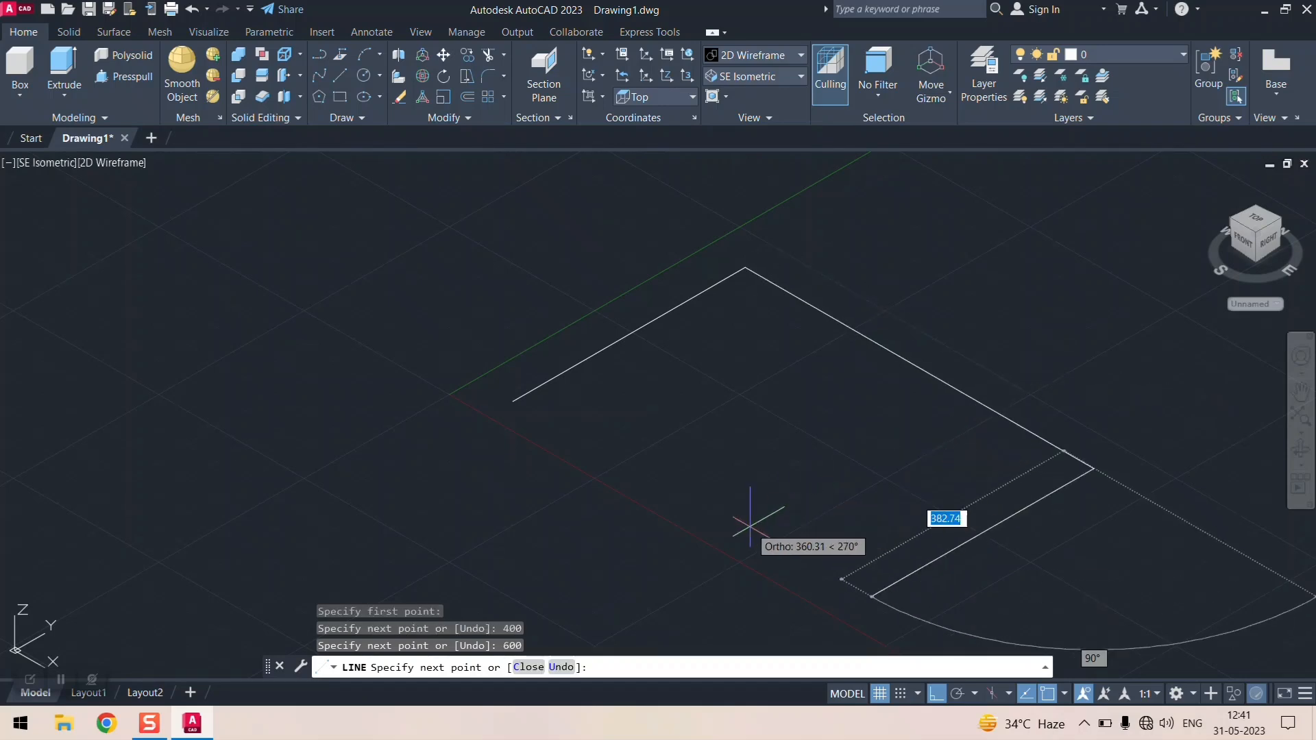
{"action": "type", "text": "400"}
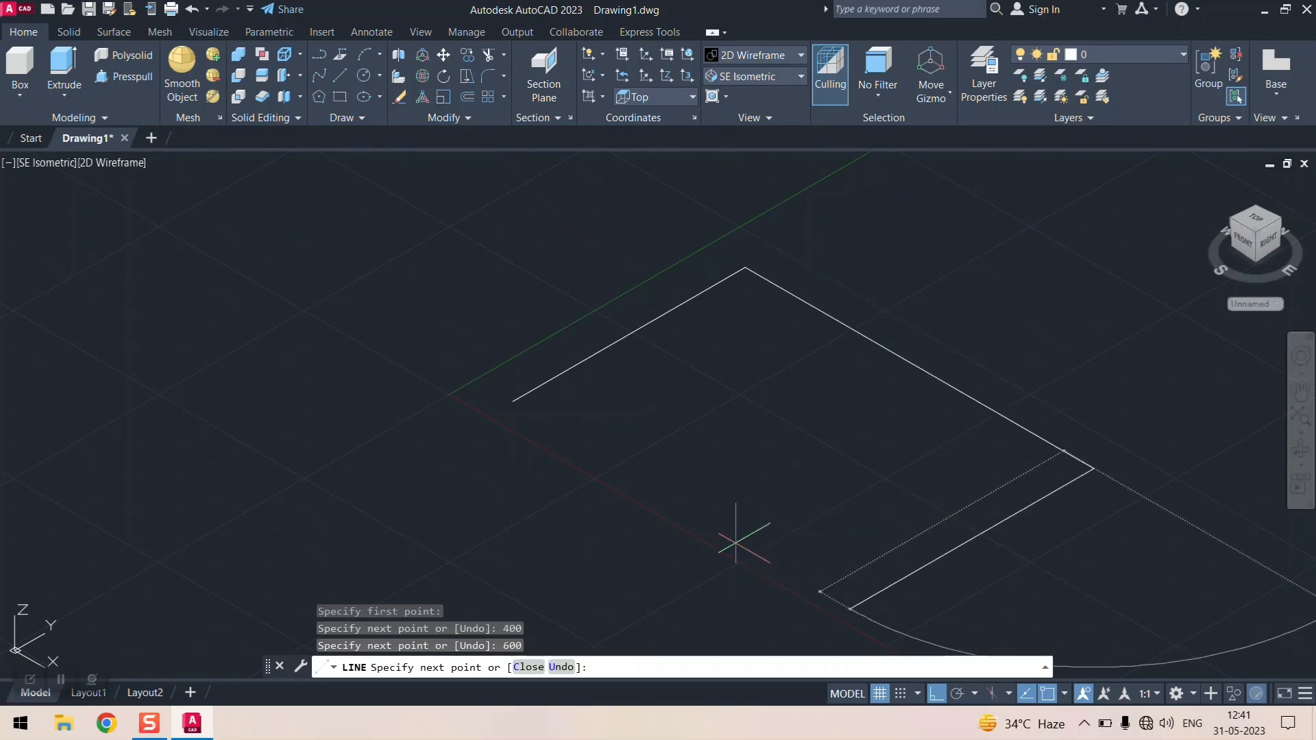
{"action": "key", "text": "Return"}
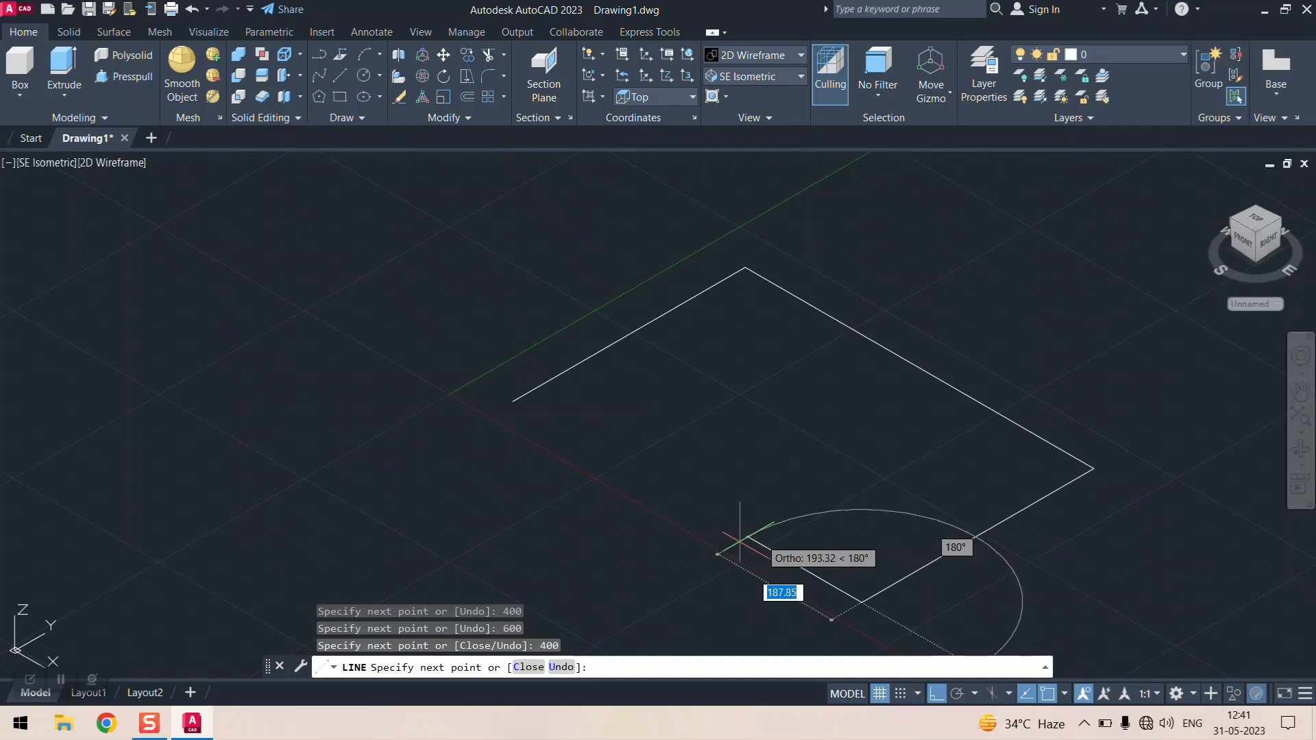
{"action": "left_click", "coordinate": [514, 402]}
{"action": "key", "text": "Return"}
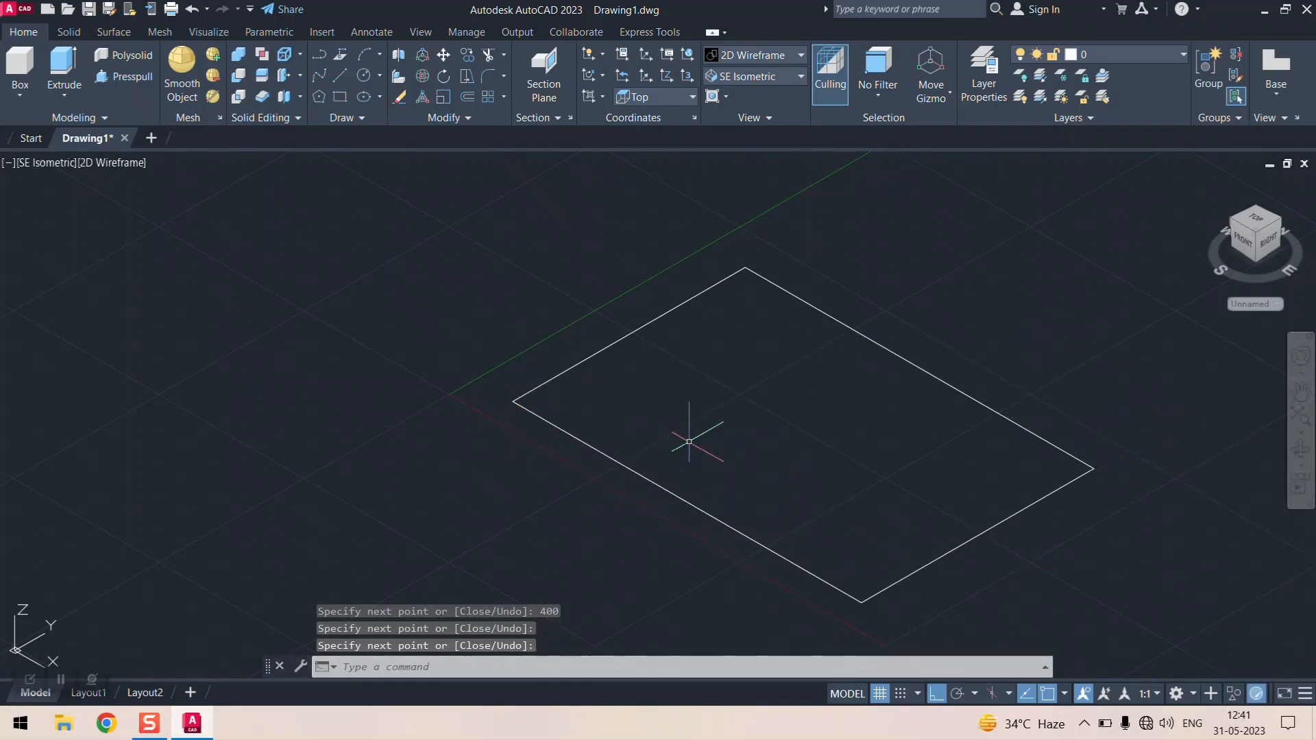
- Presspull the area inside the 400 by 600 rectangle to a height of 150 to form a solid box
{"action": "scroll", "coordinate": [483, 351], "scroll_direction": "down", "scroll_amount": 4}
{"action": "scroll", "coordinate": [548, 333], "scroll_direction": "up", "scroll_amount": 4}
{"action": "scroll", "coordinate": [553, 340], "scroll_direction": "down", "scroll_amount": 2}
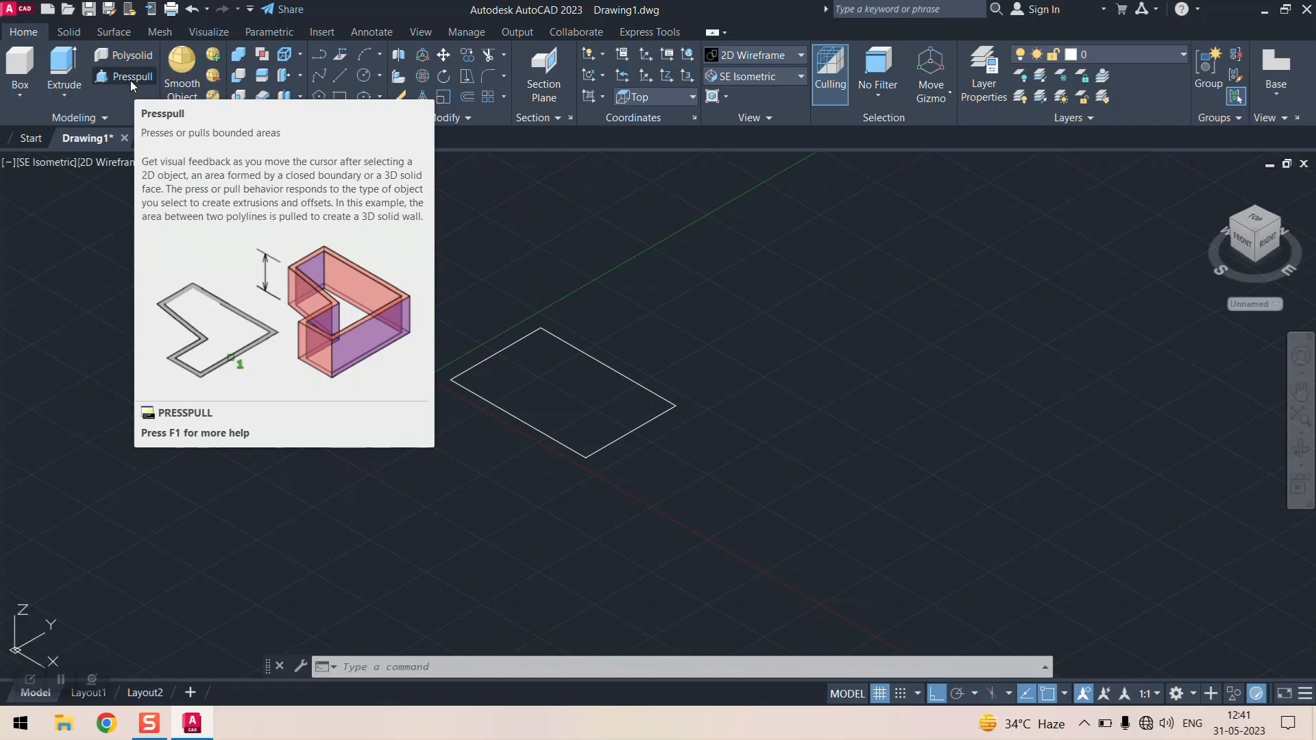
{"action": "left_click", "coordinate": [131, 80]}
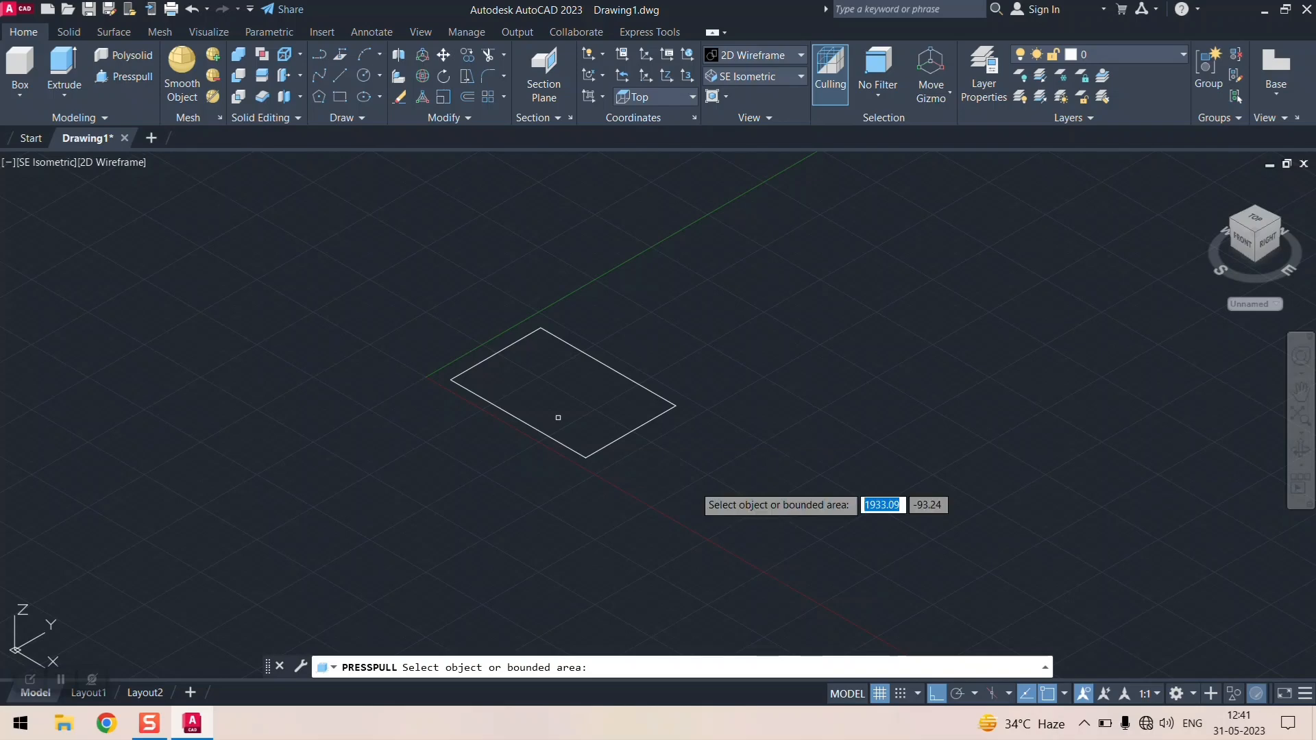
{"action": "left_click", "coordinate": [569, 380]}
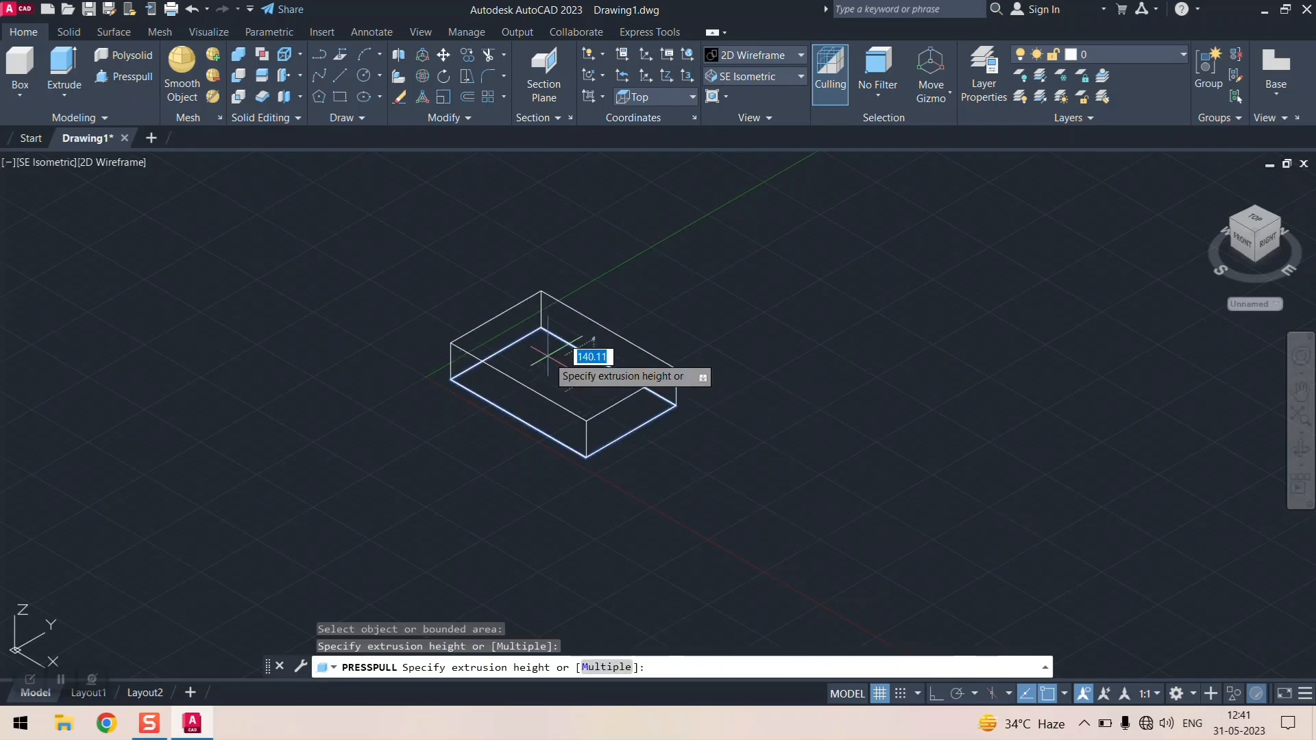
{"action": "type", "text": "150"}
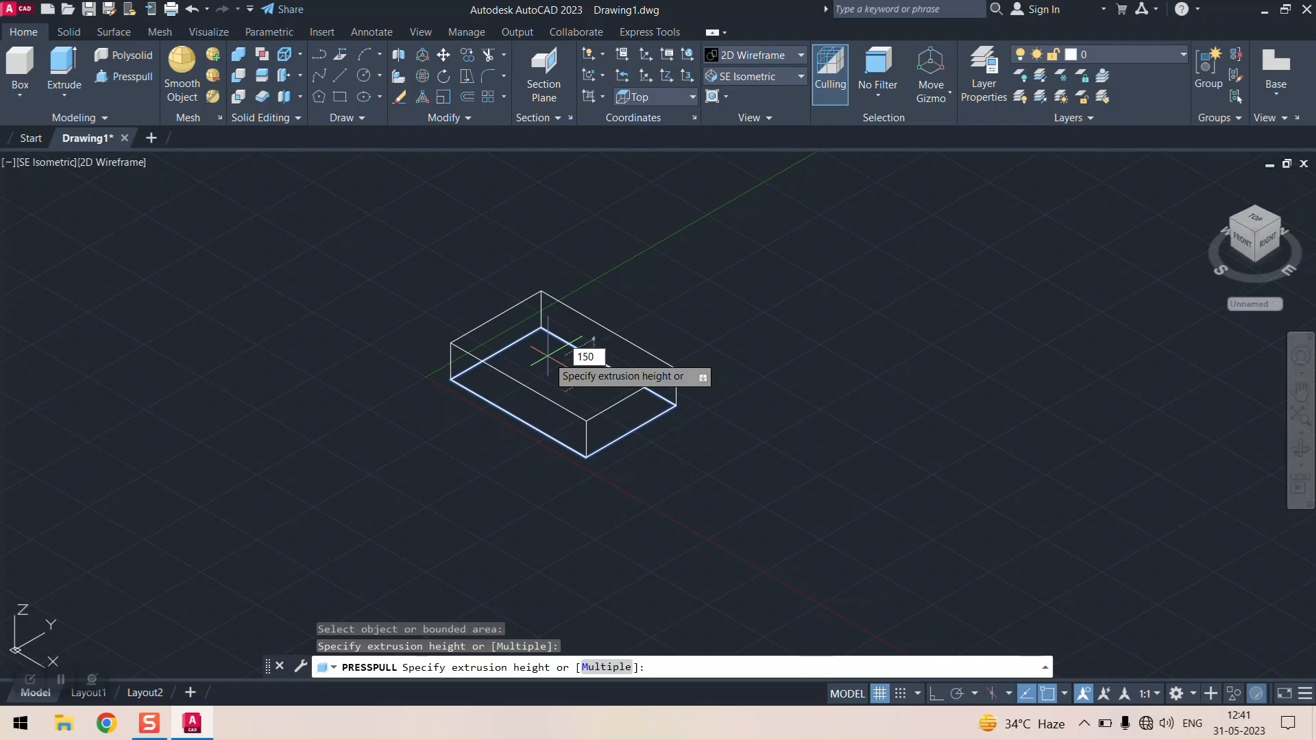
{"action": "key", "text": "Return"}
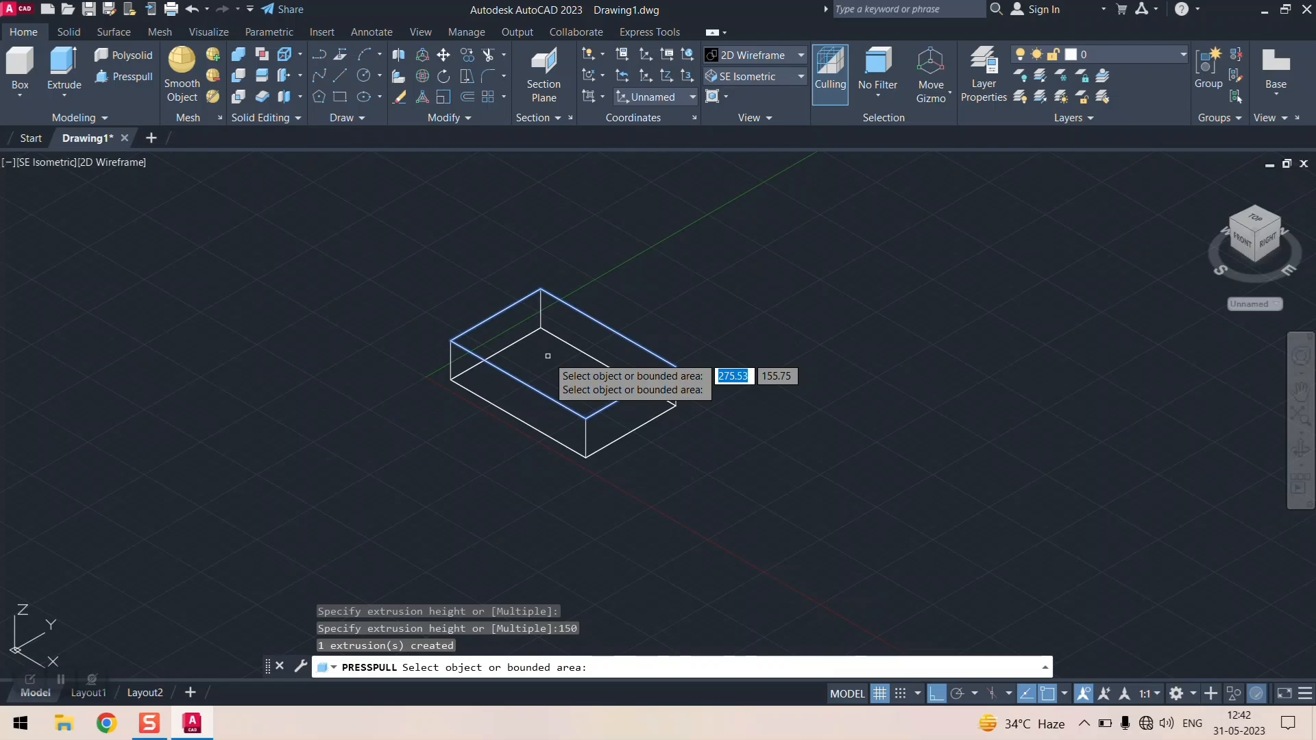
{"action": "key", "text": "Escape"}
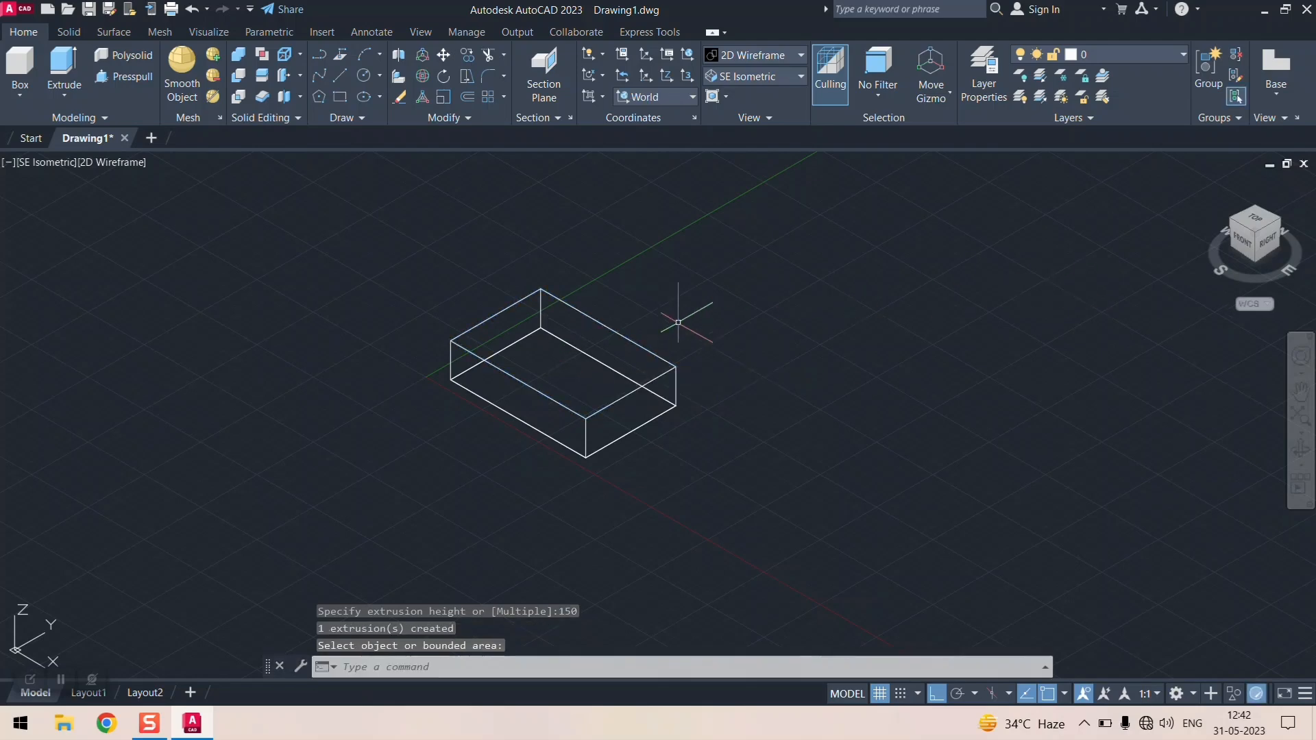
- Orbit around the box to view it from another angle and restore the SE Isometric view
{"action": "scroll", "coordinate": [568, 331], "scroll_direction": "up", "scroll_amount": 3}
{"action": "scroll", "coordinate": [568, 331], "scroll_direction": "down", "scroll_amount": 3}
{"action": "scroll", "coordinate": [568, 331], "scroll_direction": "up", "scroll_amount": 6}
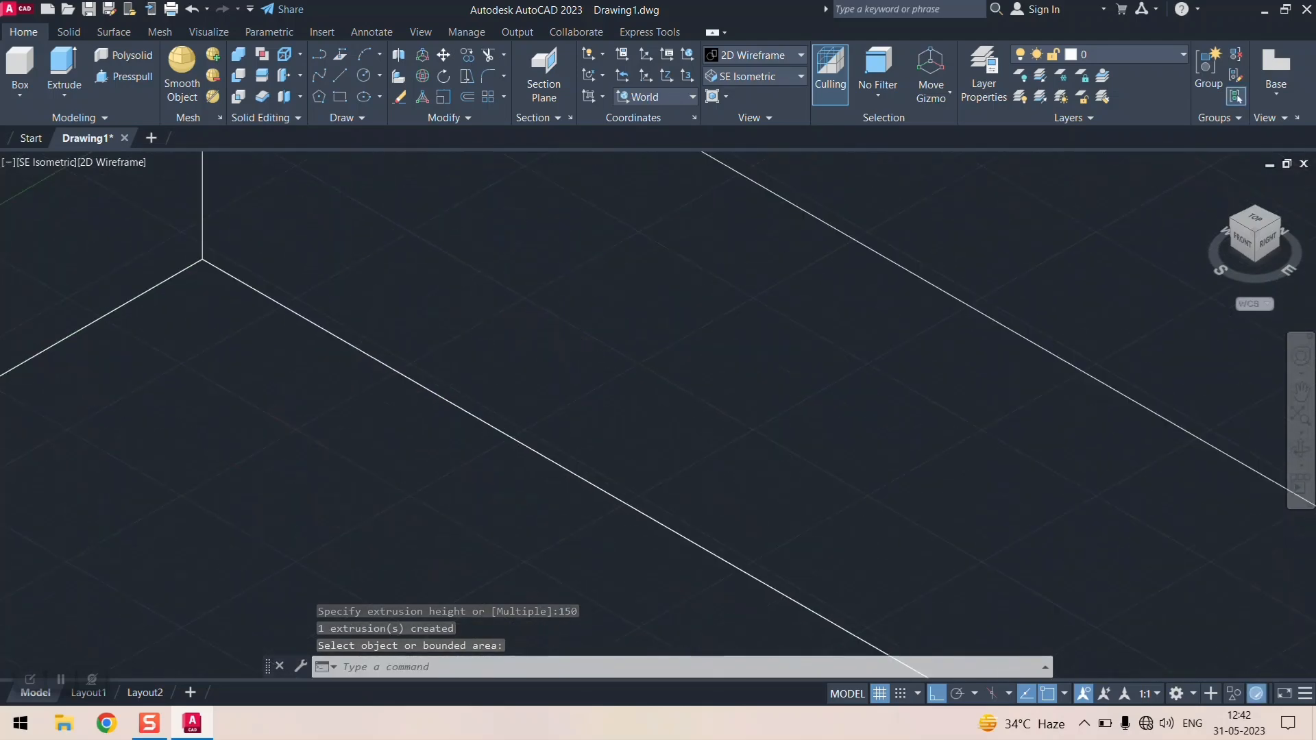
{"action": "scroll", "coordinate": [568, 331], "scroll_direction": "down", "scroll_amount": 6}
{"action": "middle_click_drag", "start_coordinate": [568, 331], "coordinate": [583, 288]}
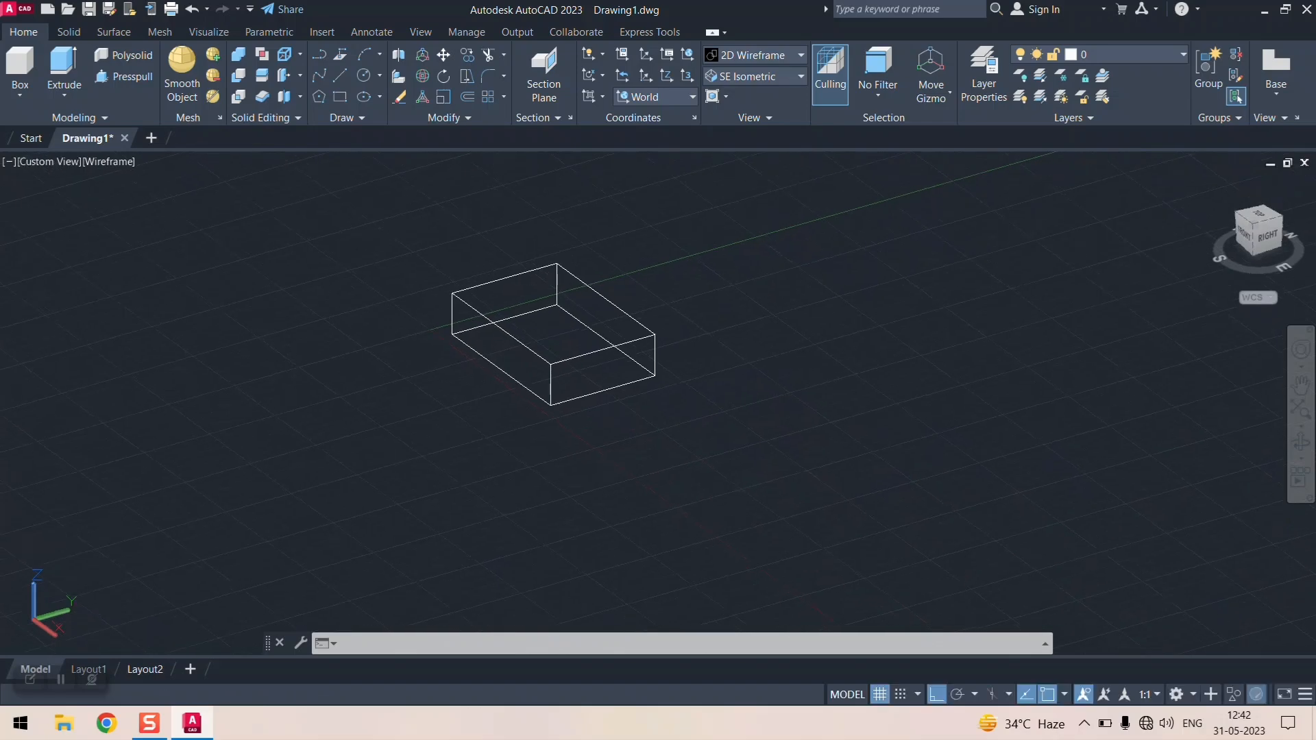
{"action": "left_click", "coordinate": [757, 77]}
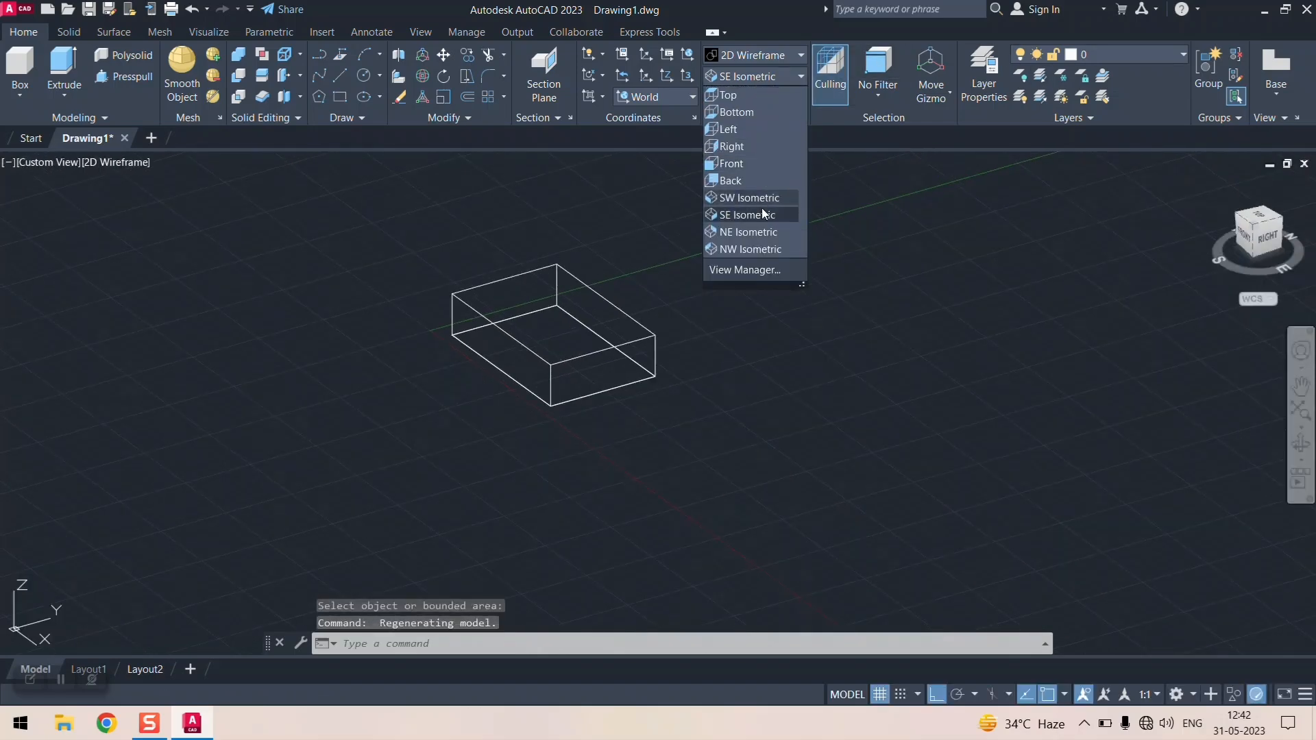
{"action": "left_click", "coordinate": [762, 215]}
{"action": "scroll", "coordinate": [635, 343], "scroll_direction": "down", "scroll_amount": 8}
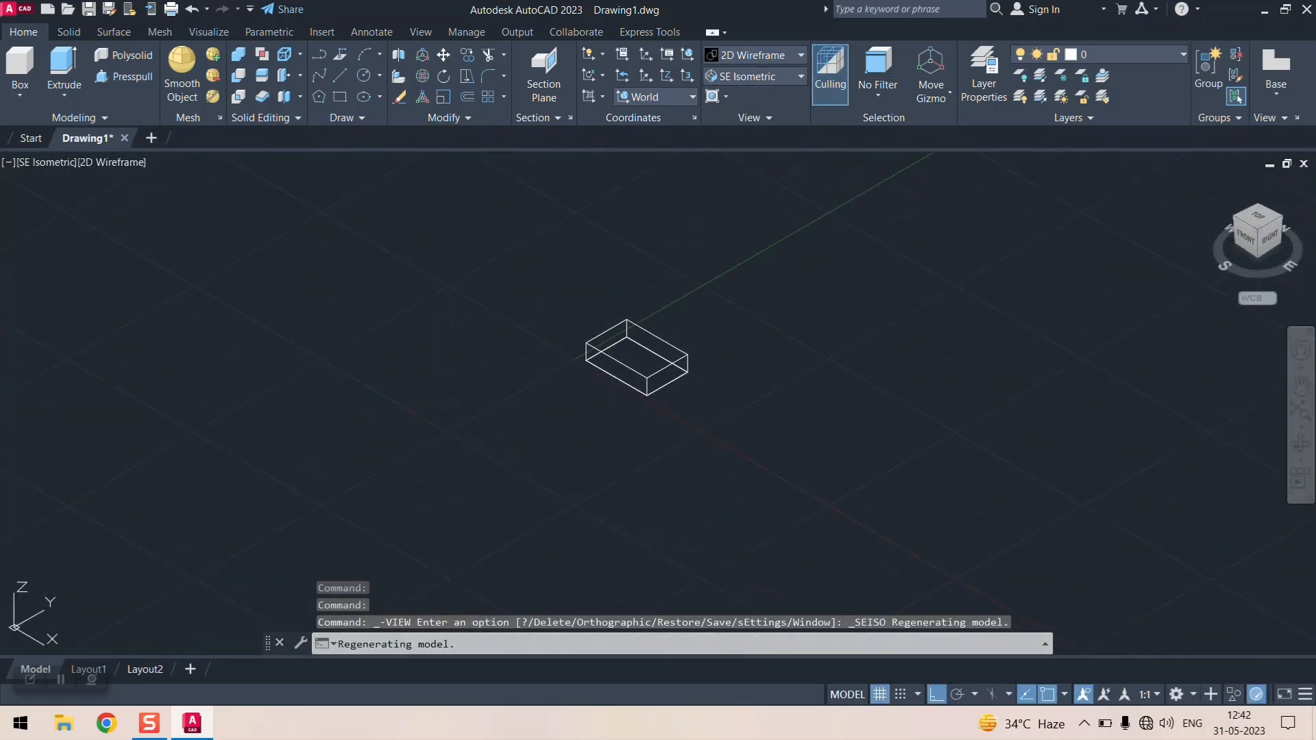
- Display the box in the Shaded with edges visual style
{"action": "left_click", "coordinate": [773, 55]}
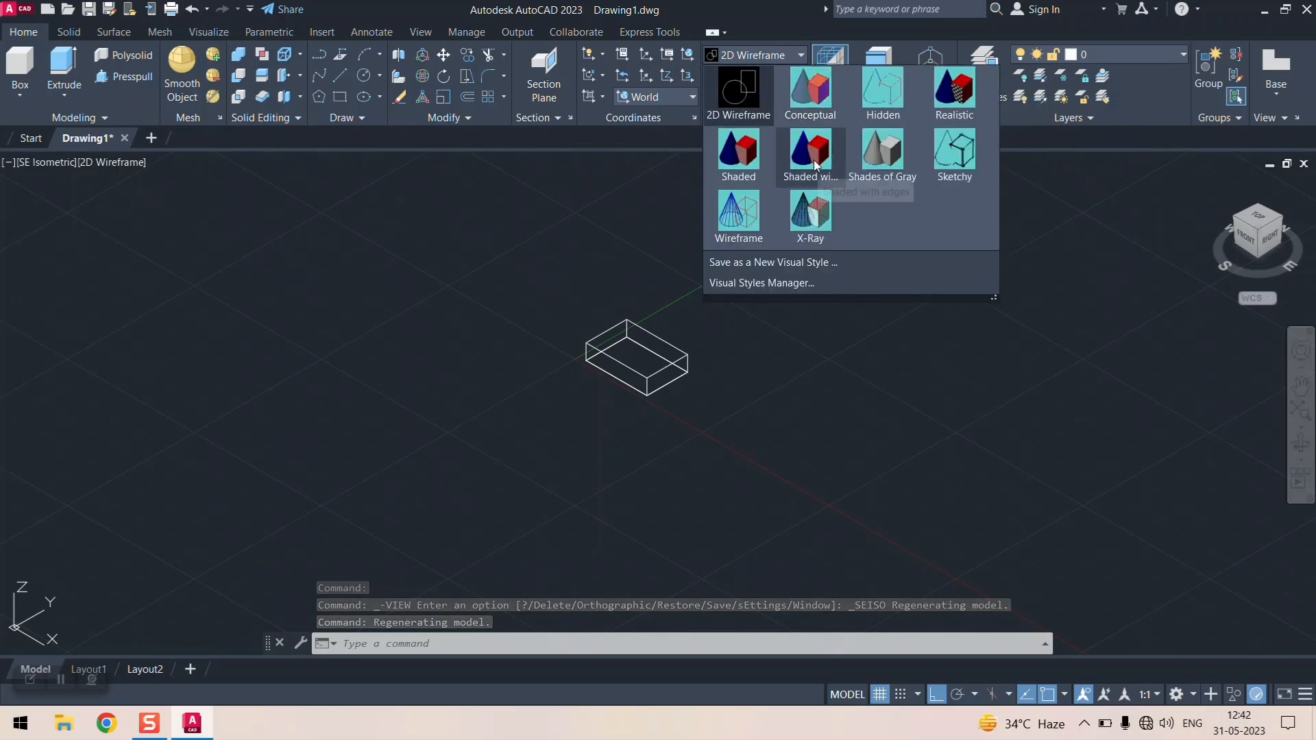
{"action": "key", "text": "Escape"}
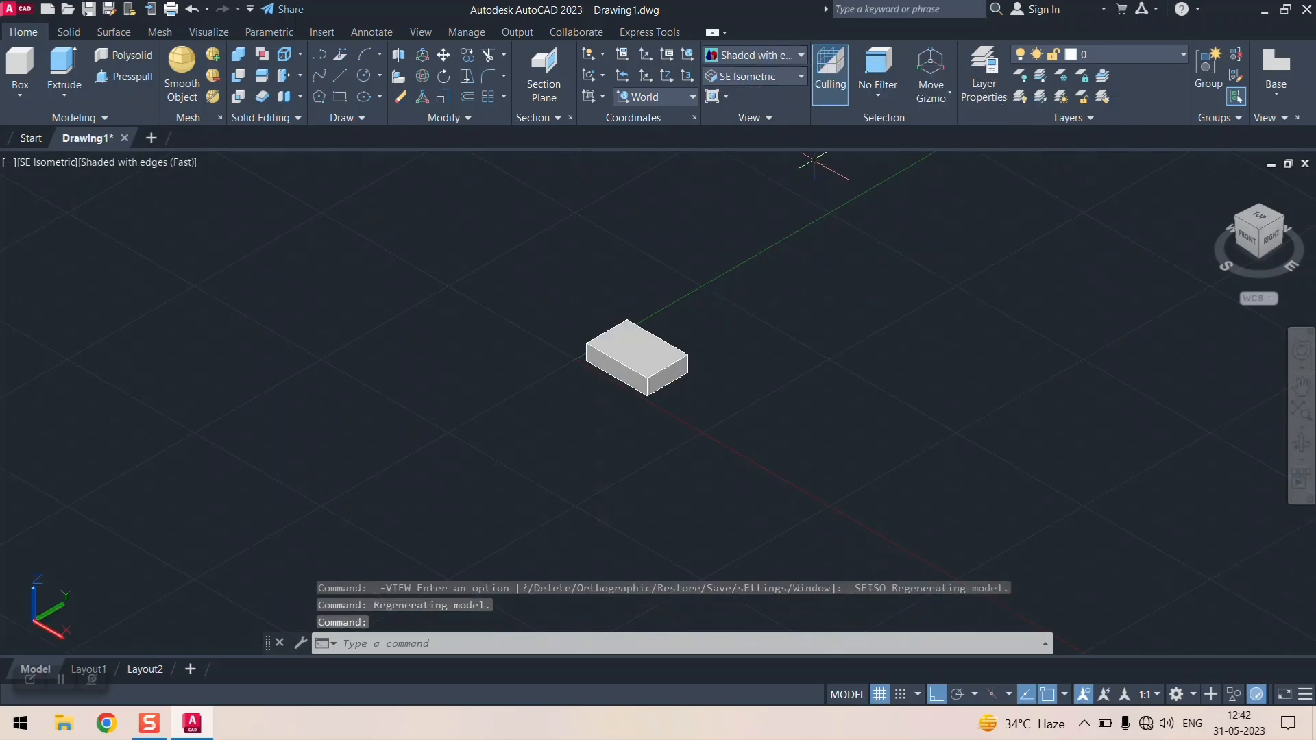
{"action": "scroll", "coordinate": [624, 329], "scroll_direction": "up", "scroll_amount": 5}
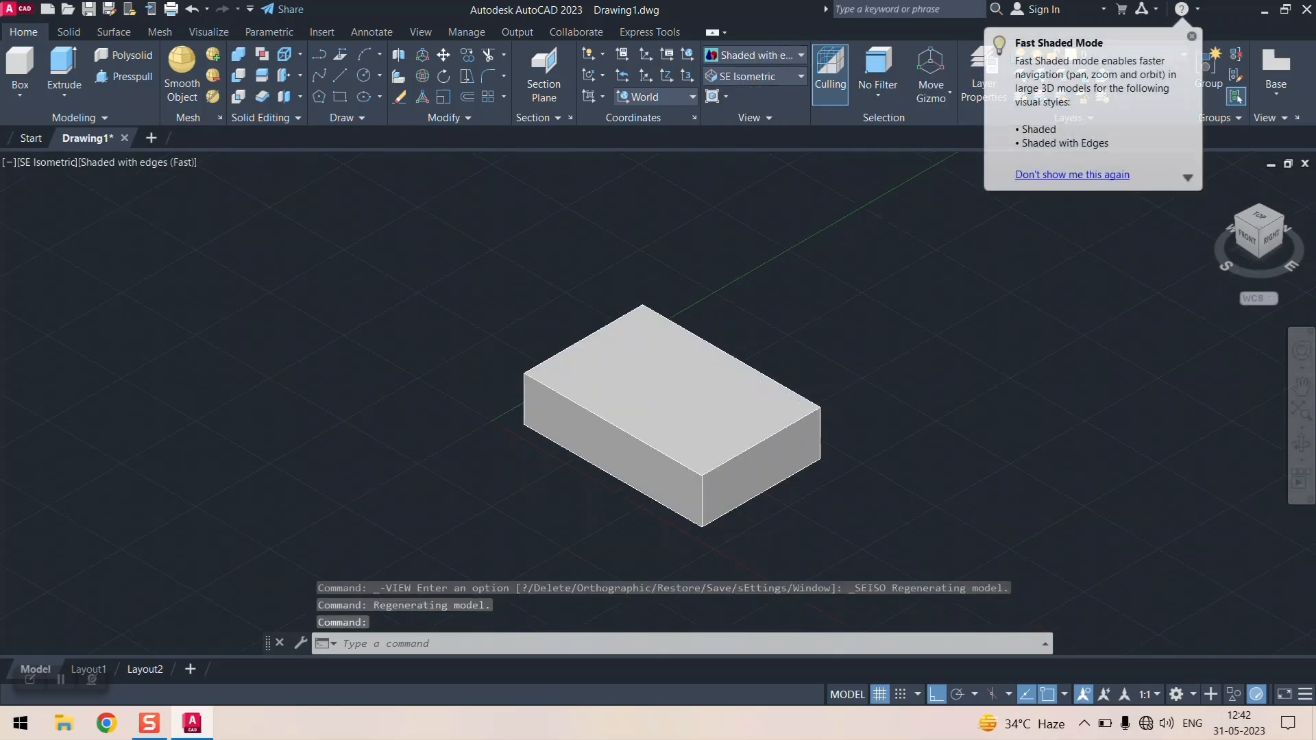
- Inspect the shaded box from near and far and reapply the SE Isometric view
{"action": "left_click", "coordinate": [779, 55]}
{"action": "scroll", "coordinate": [475, 309], "scroll_direction": "down", "scroll_amount": 2}
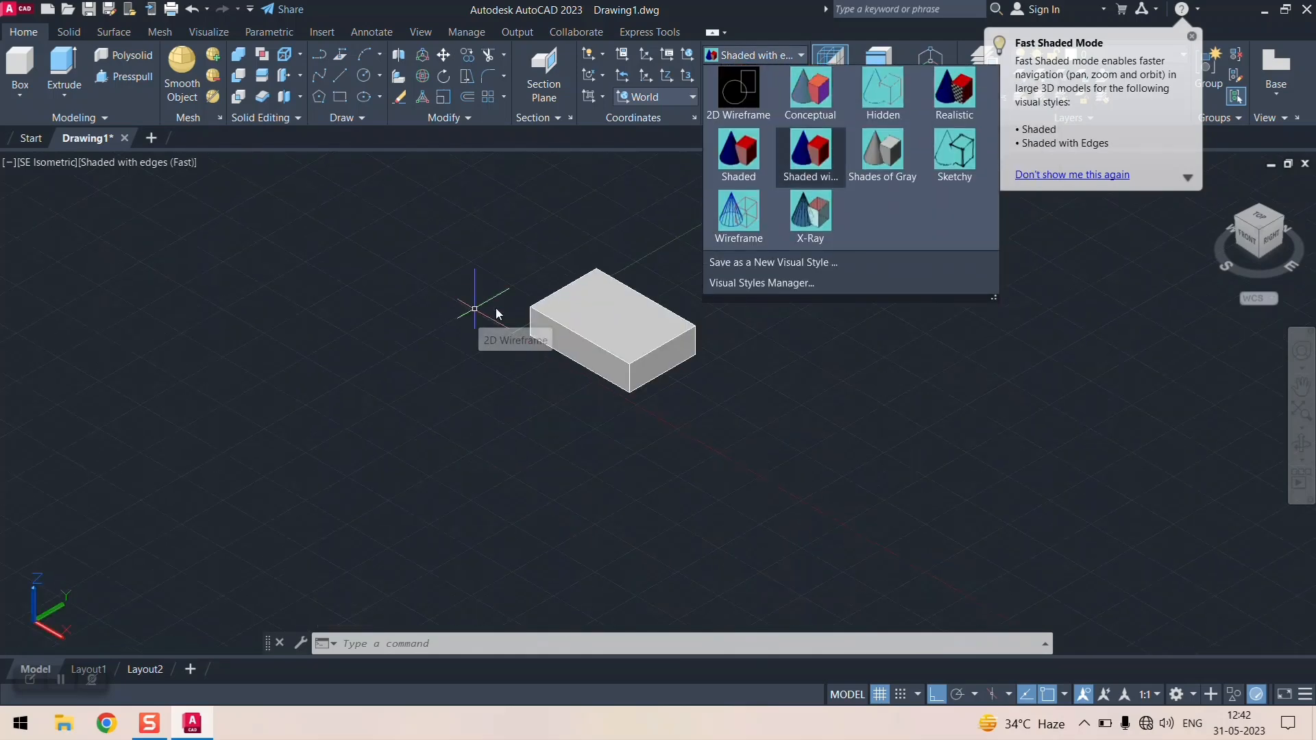
{"action": "scroll", "coordinate": [644, 308], "scroll_direction": "up", "scroll_amount": 1}
{"action": "scroll", "coordinate": [644, 307], "scroll_direction": "down", "scroll_amount": 2}
{"action": "scroll", "coordinate": [688, 302], "scroll_direction": "up", "scroll_amount": 1}
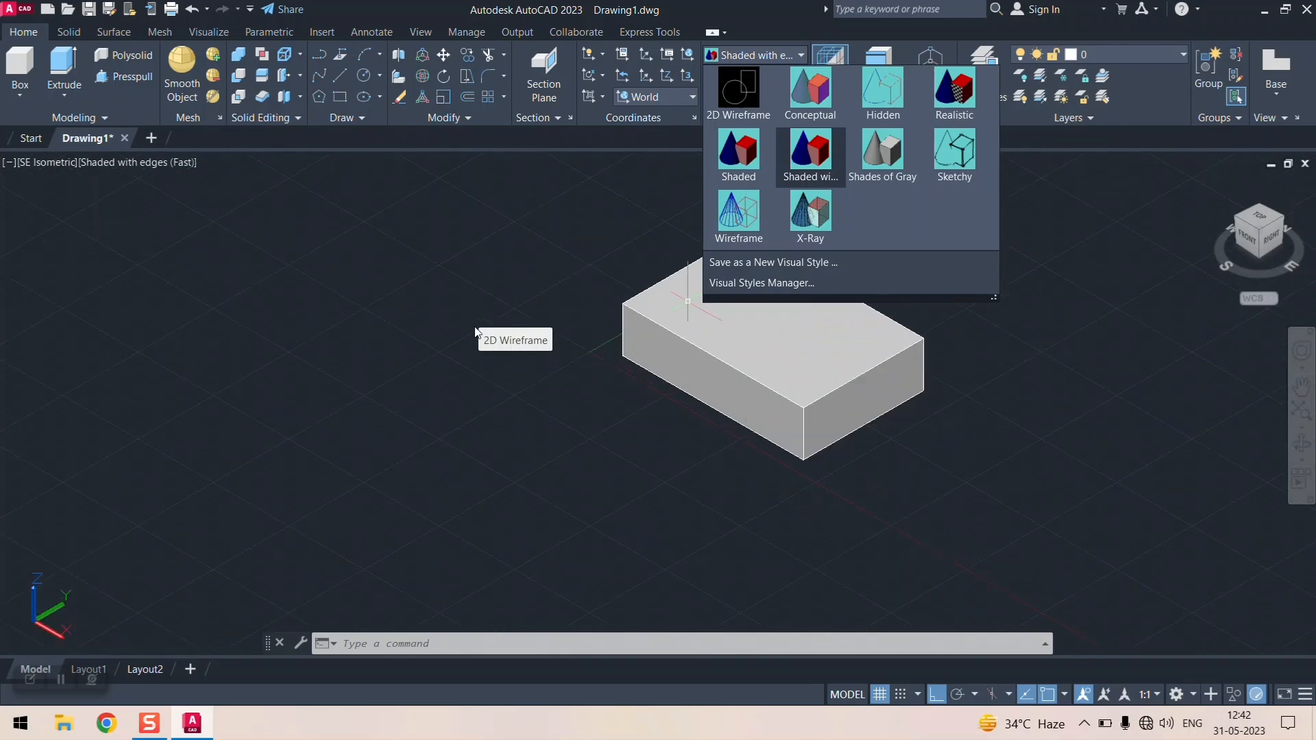
{"action": "scroll", "coordinate": [772, 320], "scroll_direction": "down", "scroll_amount": 2}
{"action": "scroll", "coordinate": [771, 320], "scroll_direction": "up", "scroll_amount": 1}
{"action": "scroll", "coordinate": [558, 331], "scroll_direction": "down", "scroll_amount": 2}
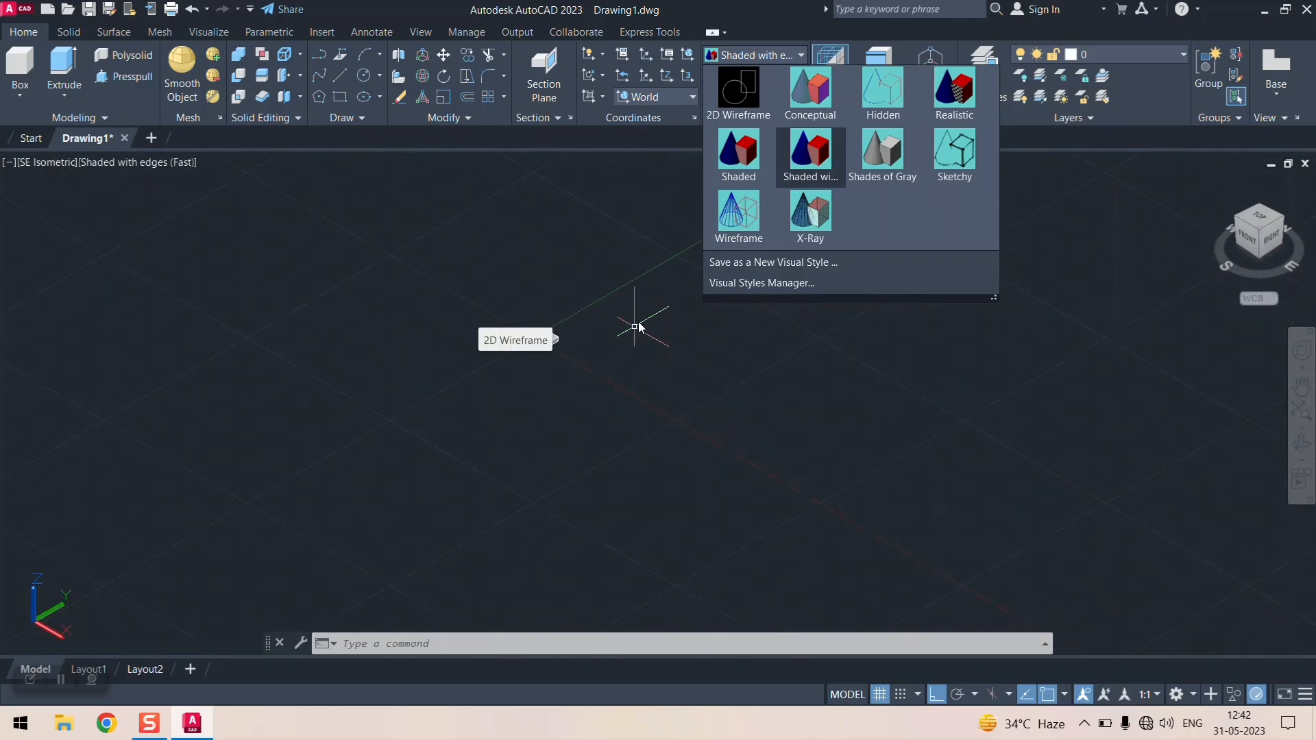
{"action": "scroll", "coordinate": [657, 291], "scroll_direction": "up", "scroll_amount": 3}
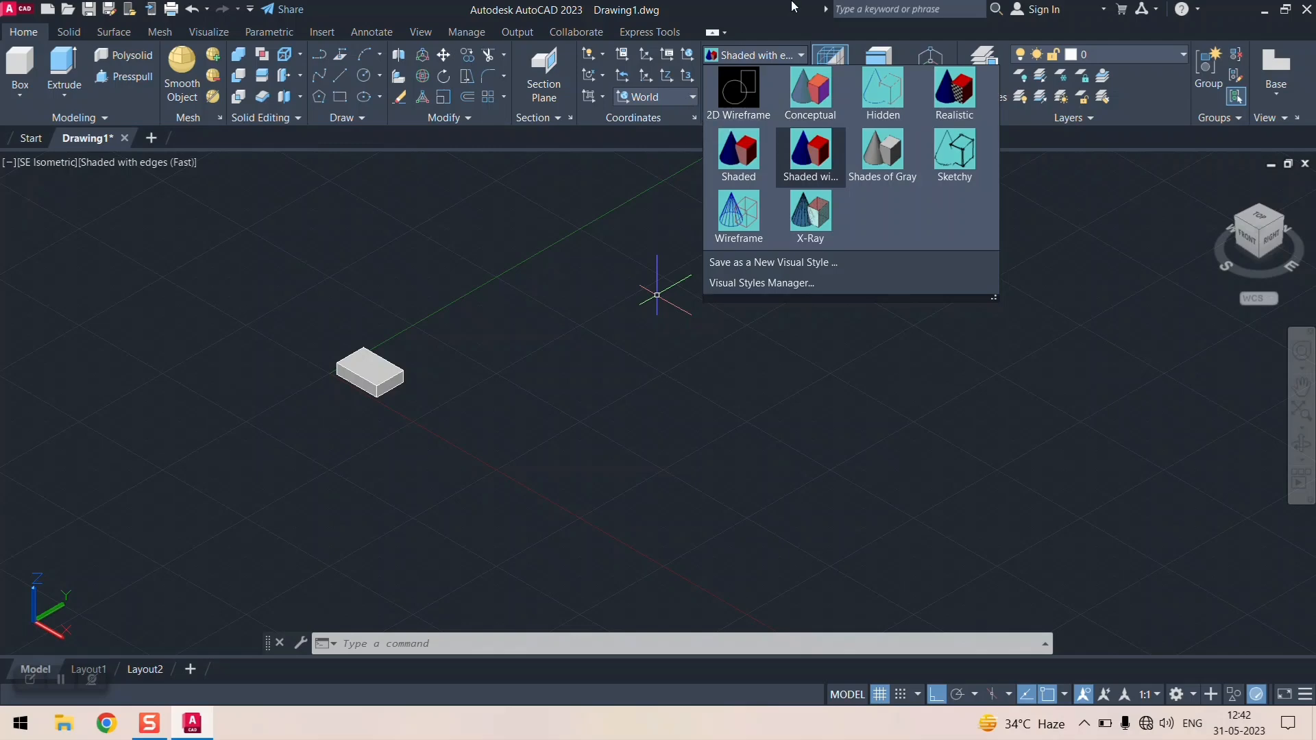
{"action": "left_click", "coordinate": [754, 55]}
{"action": "left_click", "coordinate": [786, 76]}
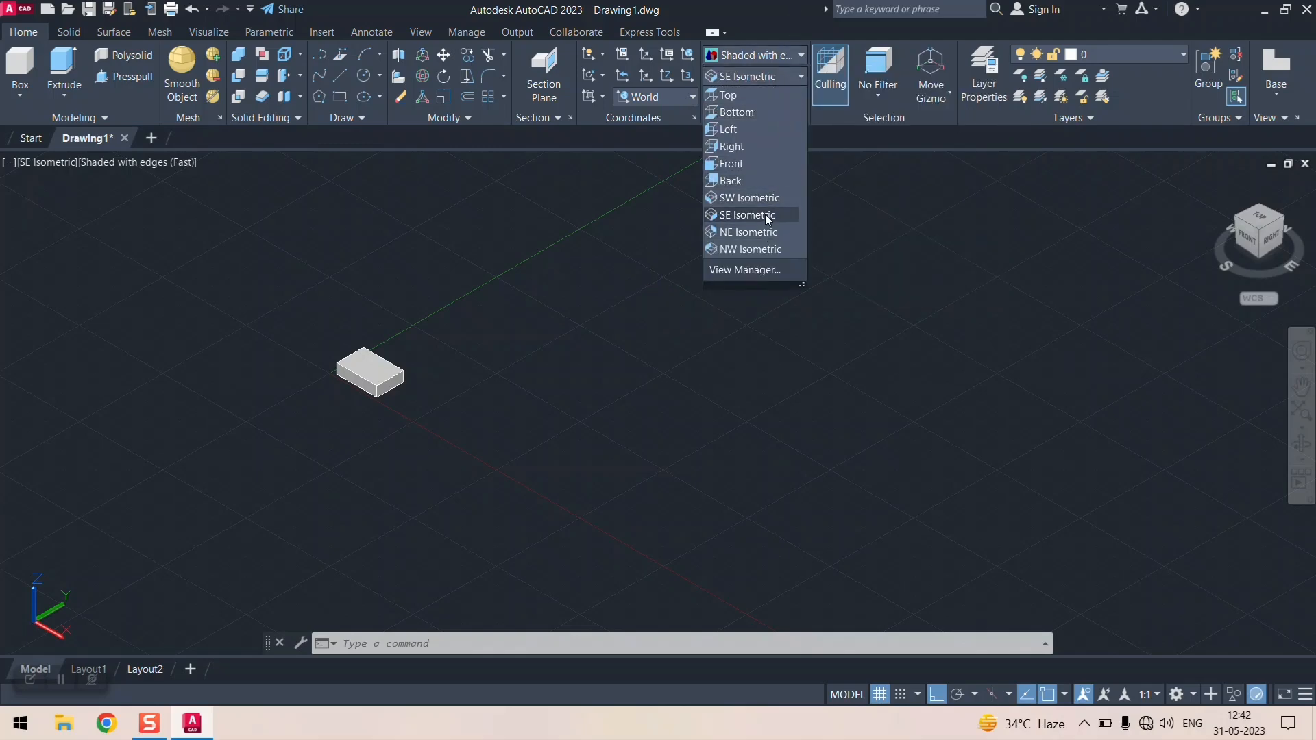
{"action": "left_click", "coordinate": [765, 214]}
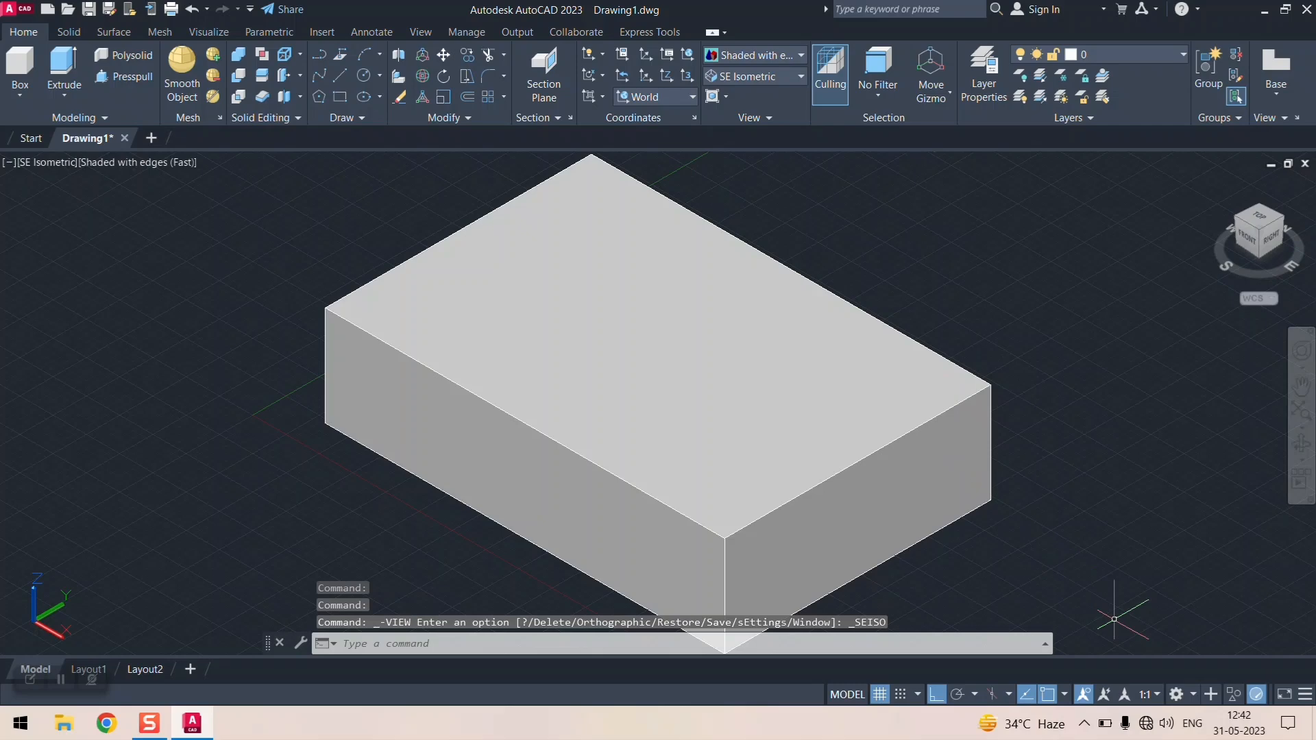
{"action": "scroll", "coordinate": [983, 408], "scroll_direction": "down", "scroll_amount": 2}
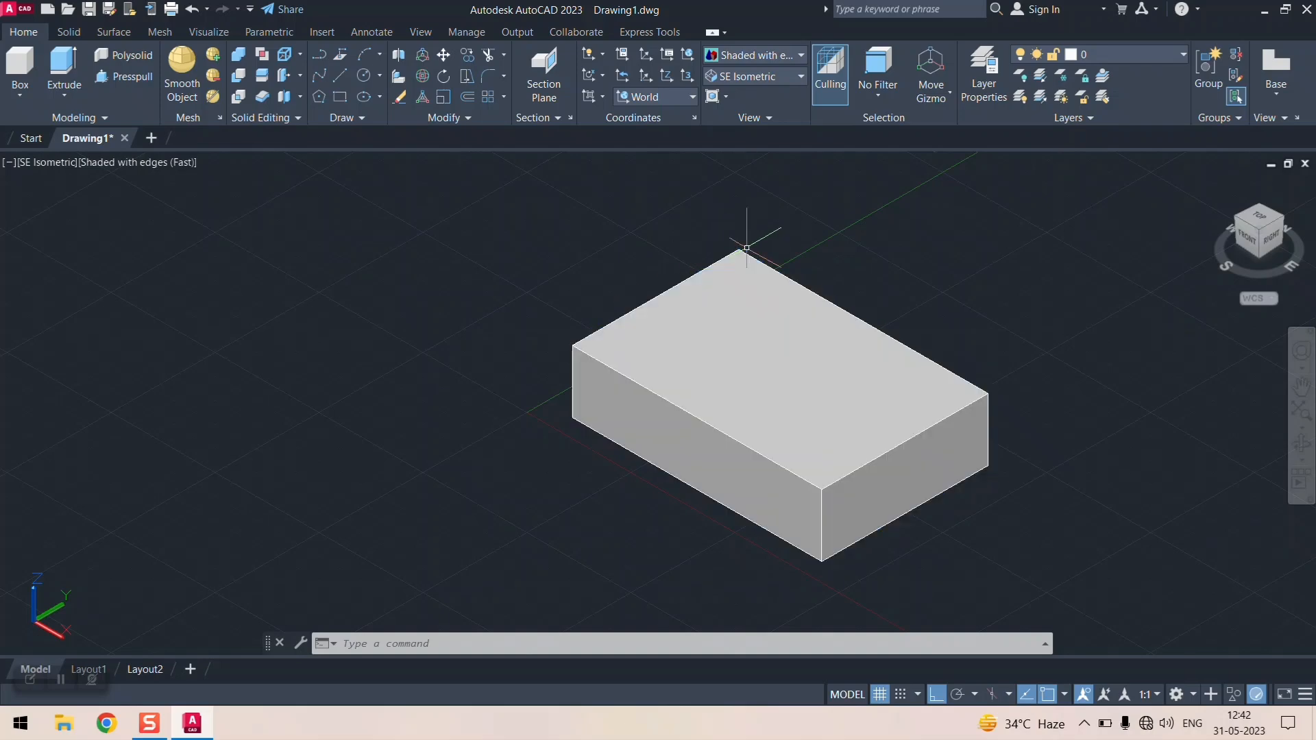
- Display the box in the 2D Wireframe, Conceptual and Hidden visual styles in turn
{"action": "left_click", "coordinate": [788, 57]}
{"action": "left_click", "coordinate": [730, 96]}
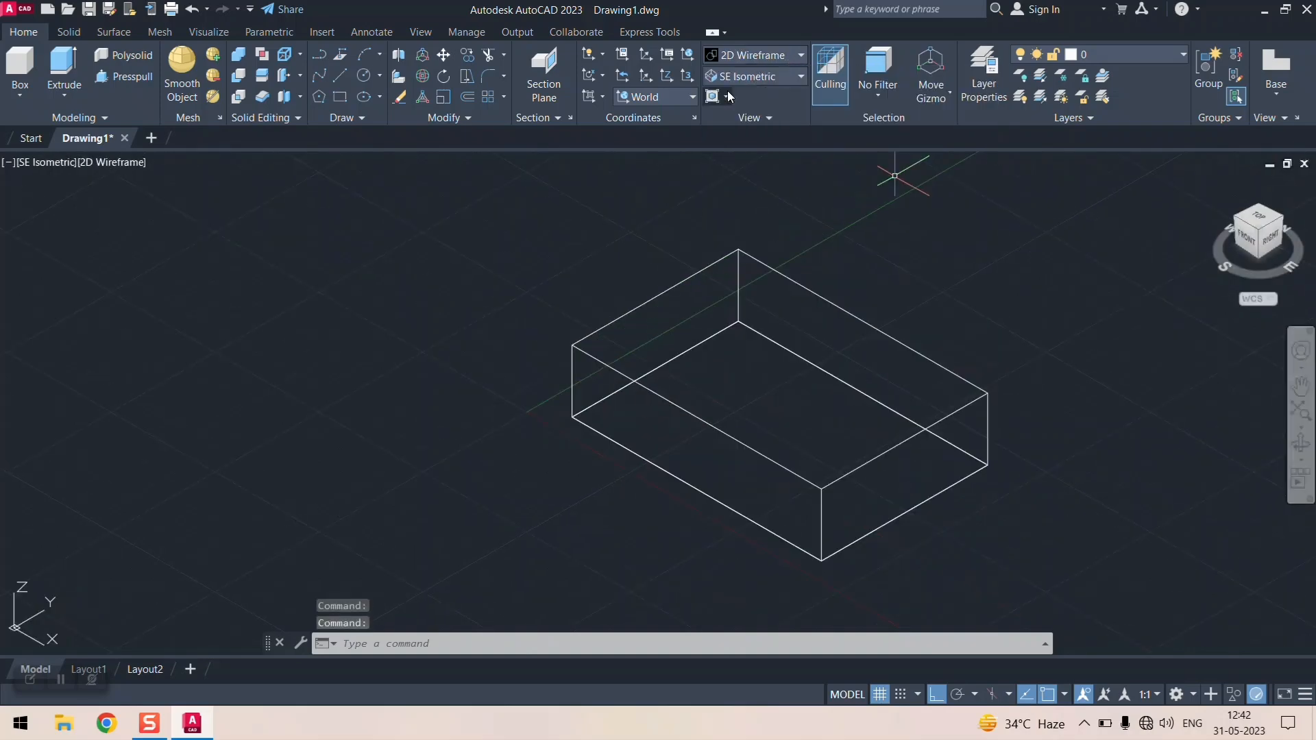
{"action": "left_click", "coordinate": [779, 53]}
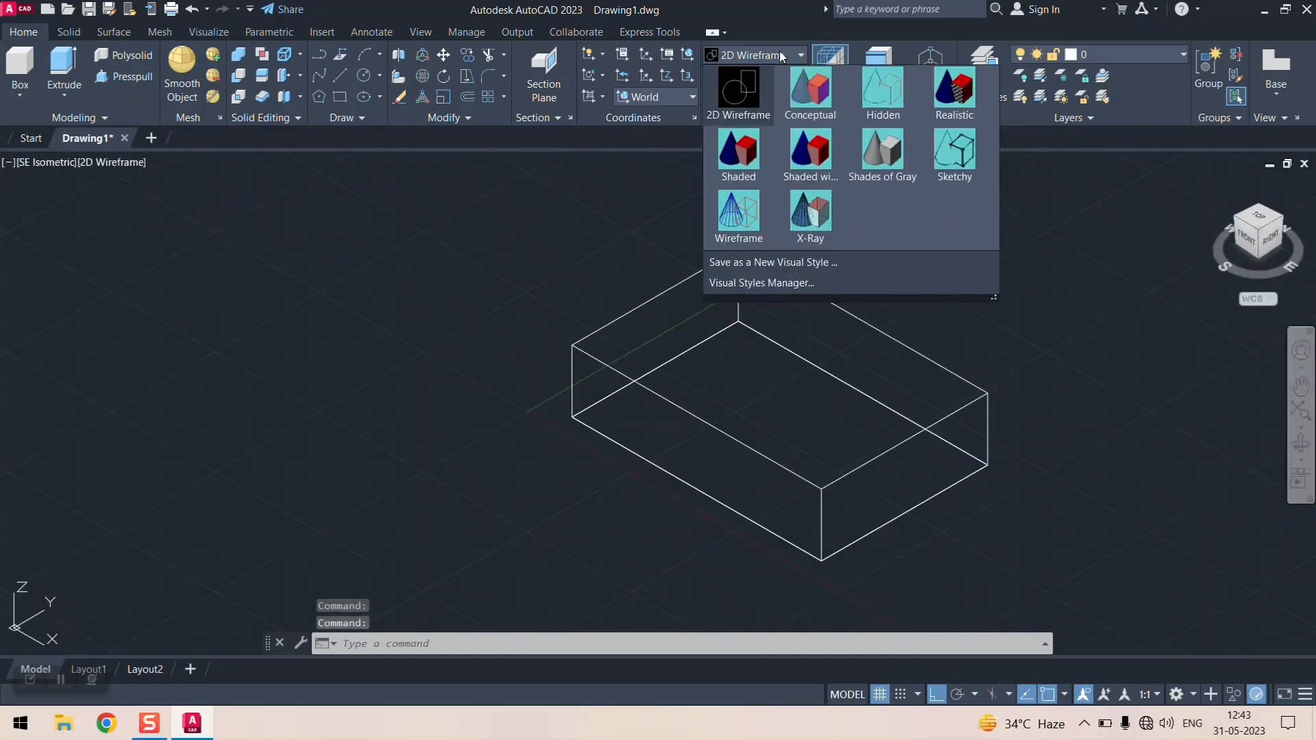
{"action": "left_click", "coordinate": [808, 103]}
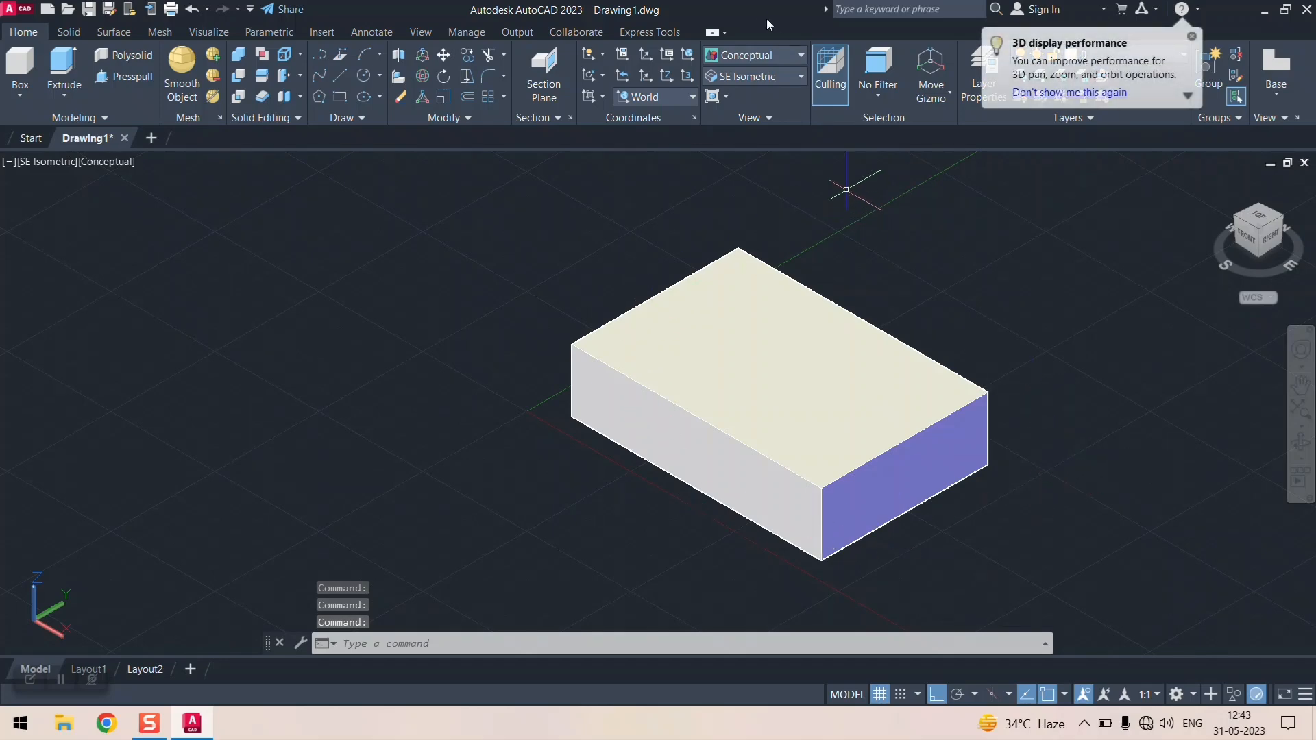
{"action": "left_click", "coordinate": [783, 53]}
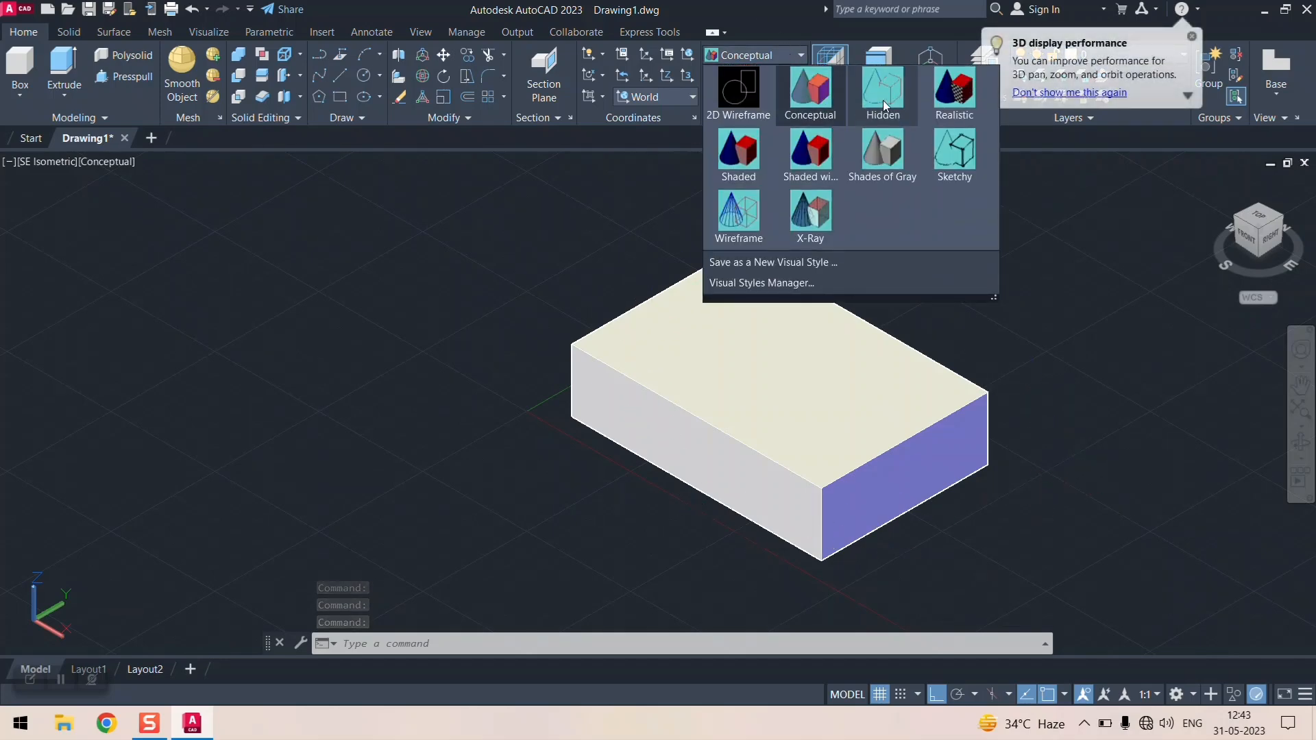
{"action": "left_click", "coordinate": [882, 100]}
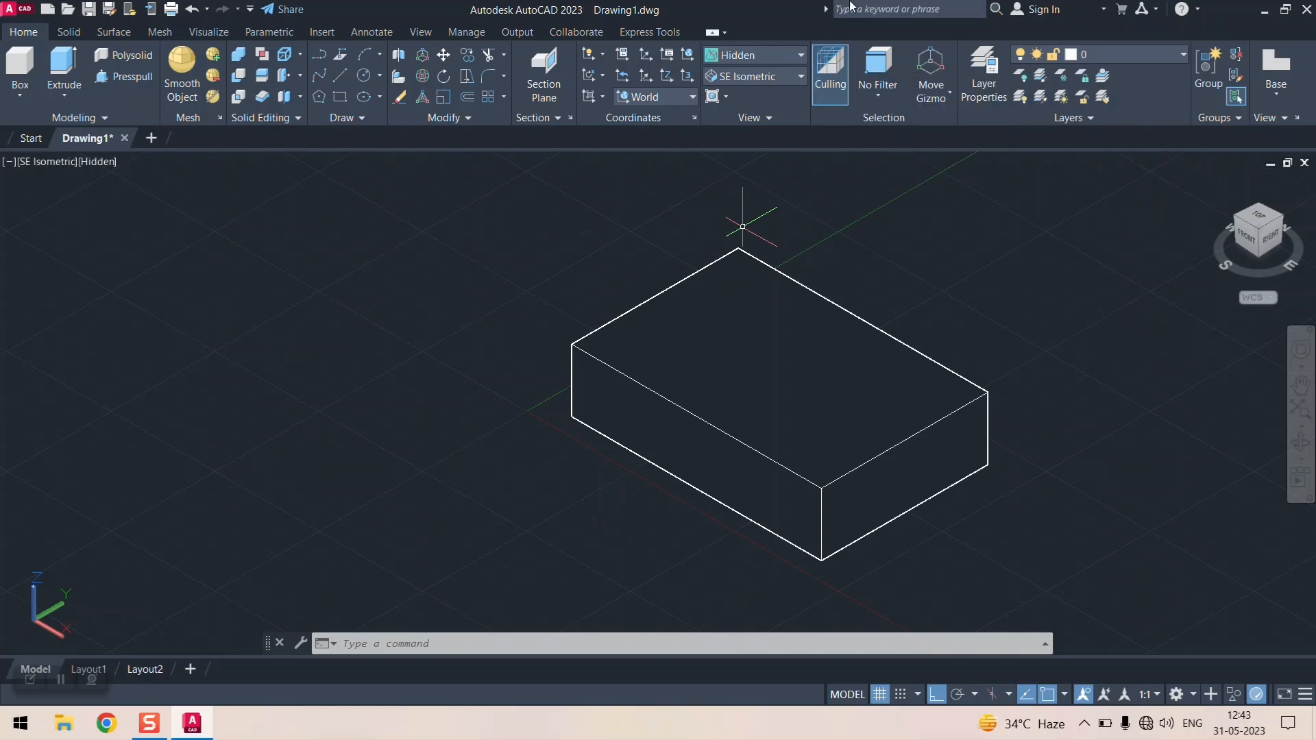
- Display the box in the Realistic, Shaded and Shaded with edges visual styles in turn
{"action": "left_click", "coordinate": [772, 53]}
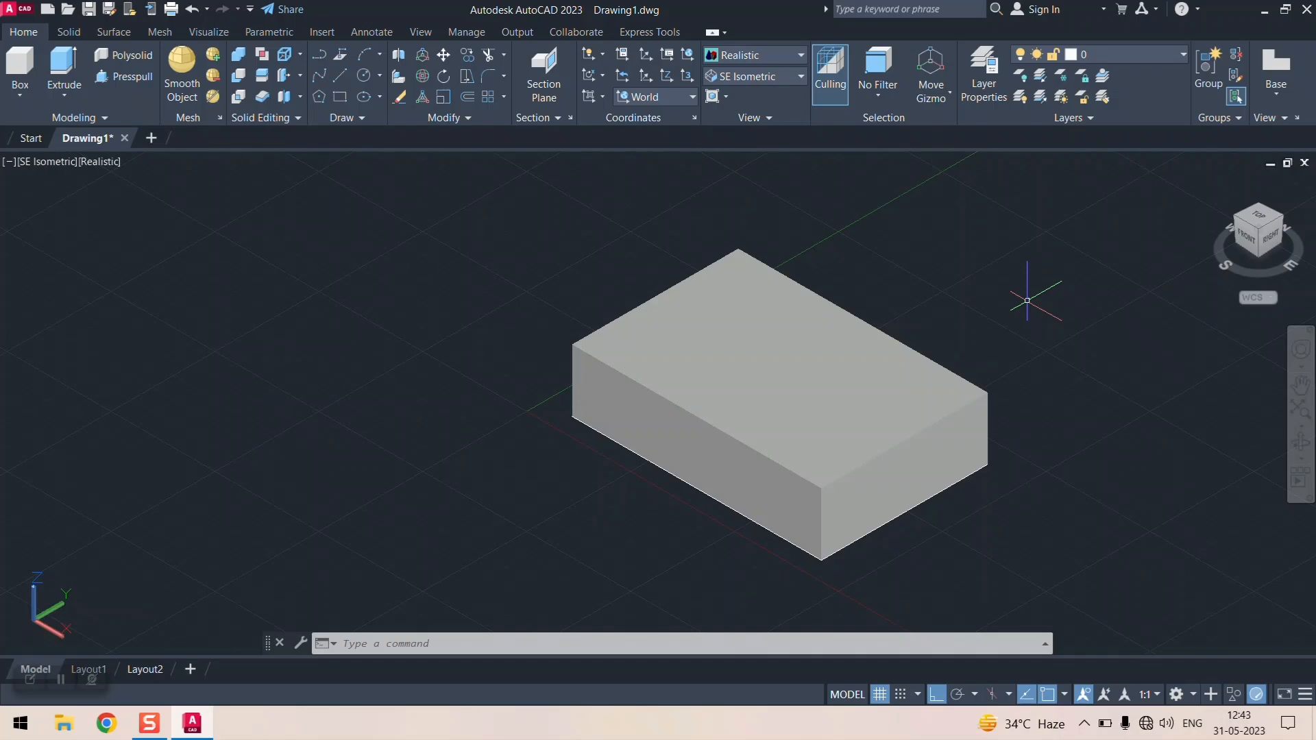
{"action": "left_click", "coordinate": [780, 54]}
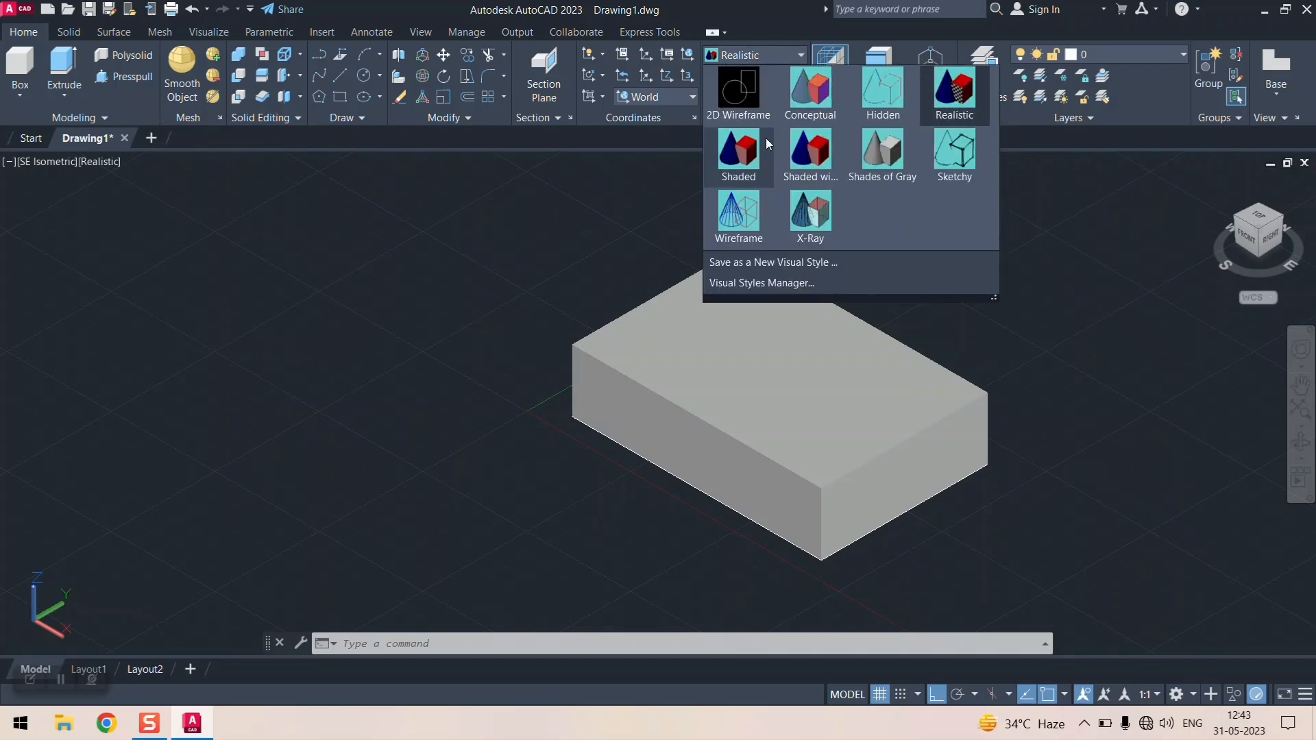
{"action": "left_click", "coordinate": [751, 152]}
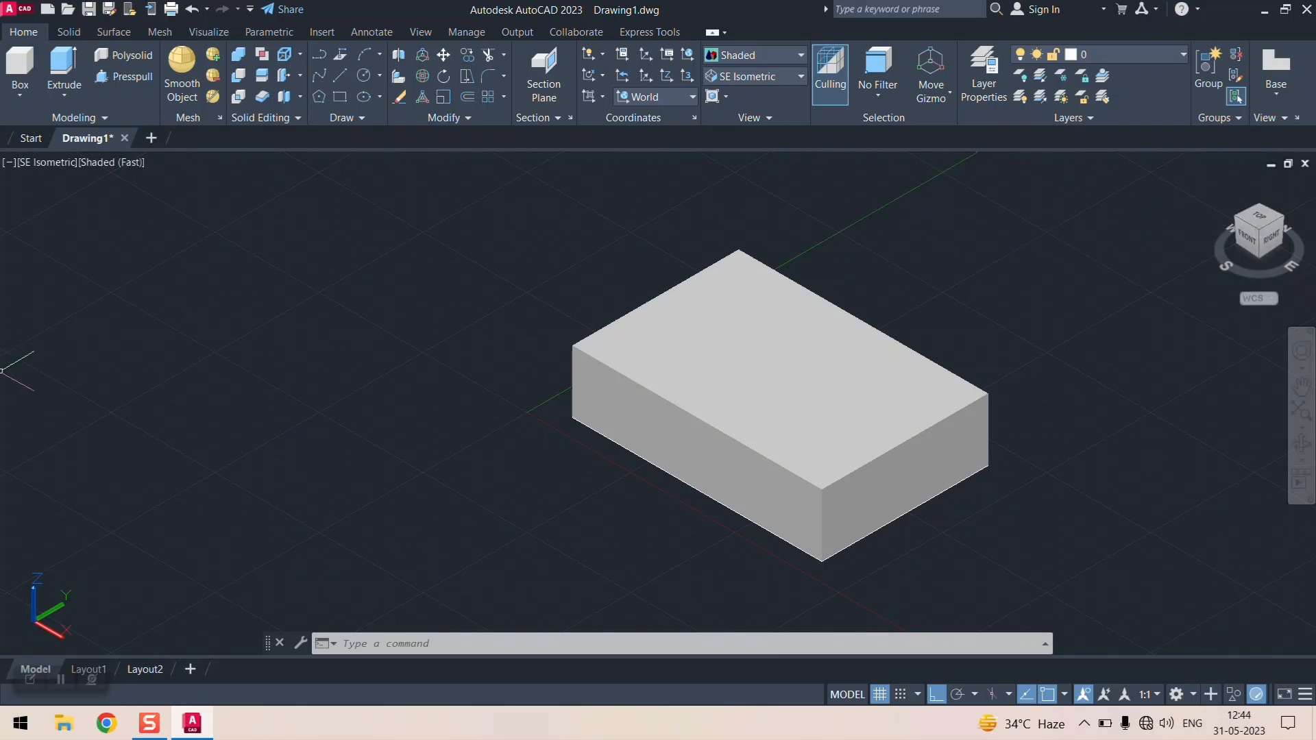
{"action": "left_click", "coordinate": [789, 52]}
{"action": "left_click", "coordinate": [810, 152]}
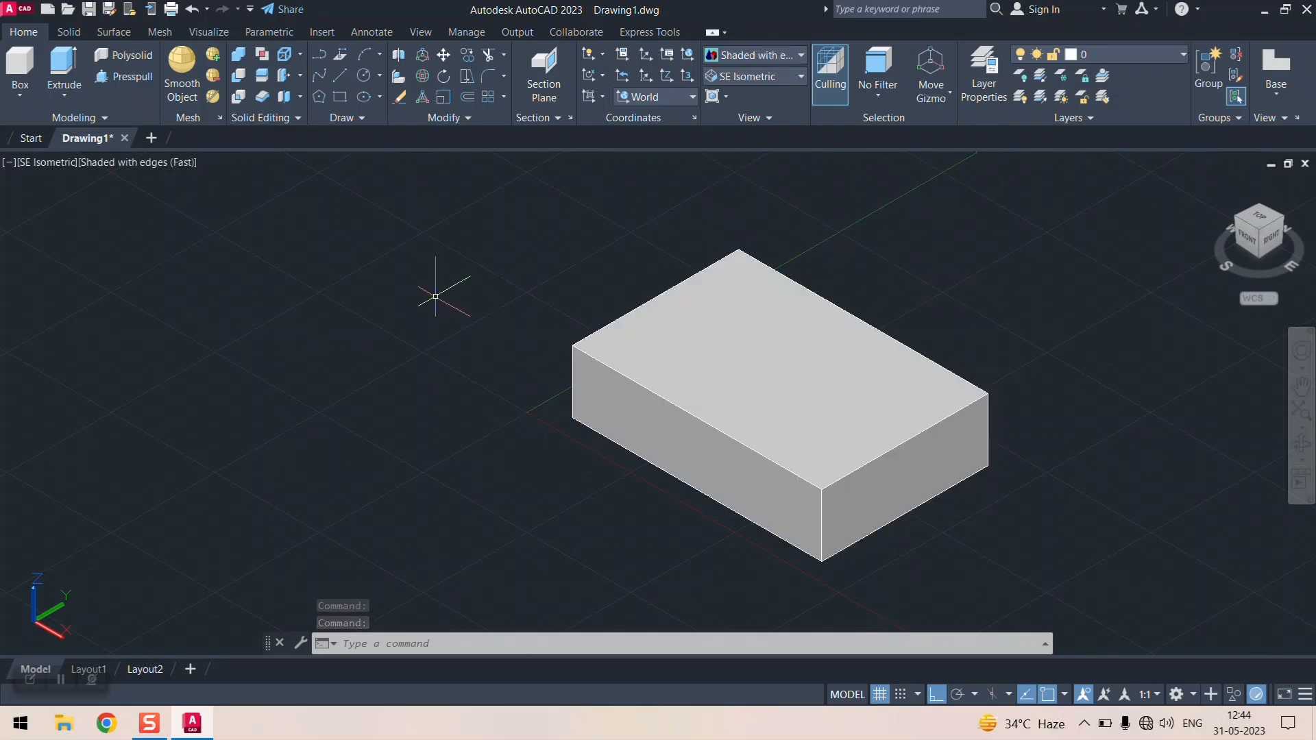
- Switch the visual style to Shades of Gray and on to Sketchy, and examine the sketched corner edges closely
{"action": "left_click", "coordinate": [803, 56]}
{"action": "left_click", "coordinate": [887, 159]}
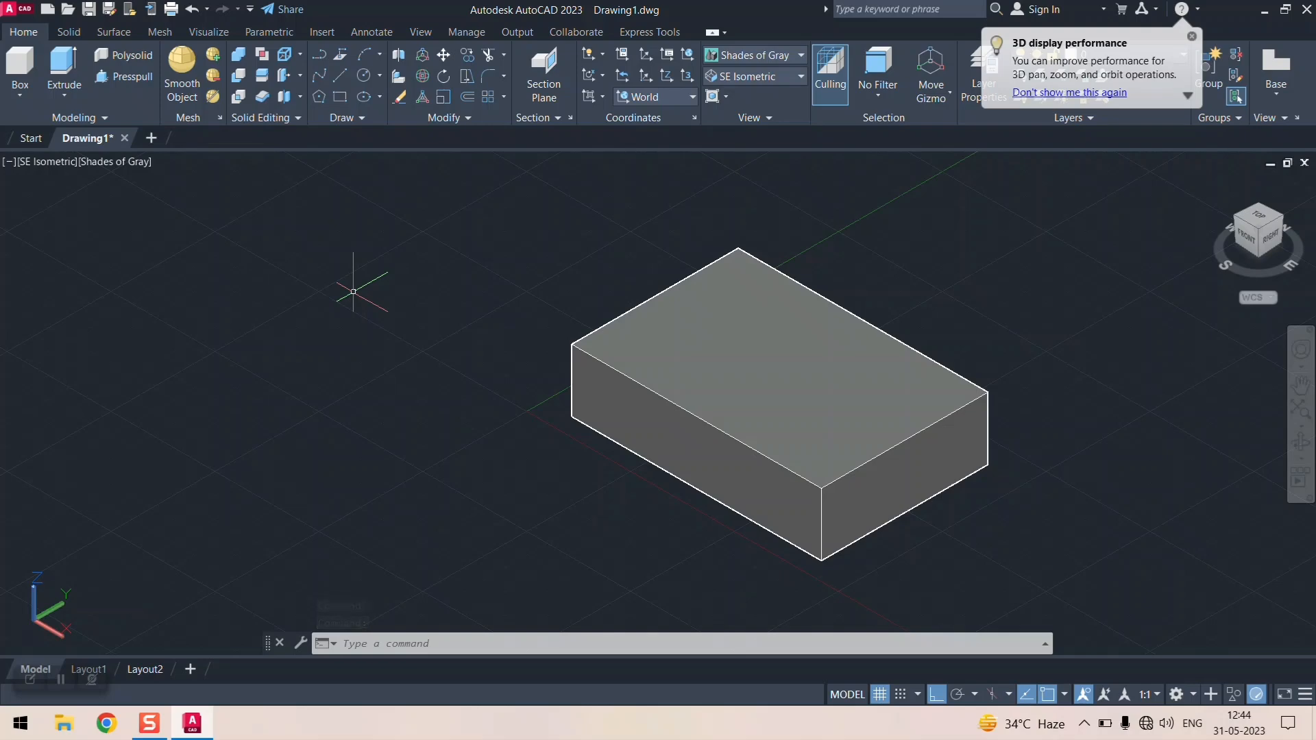
{"action": "left_click", "coordinate": [763, 60]}
{"action": "left_click", "coordinate": [954, 160]}
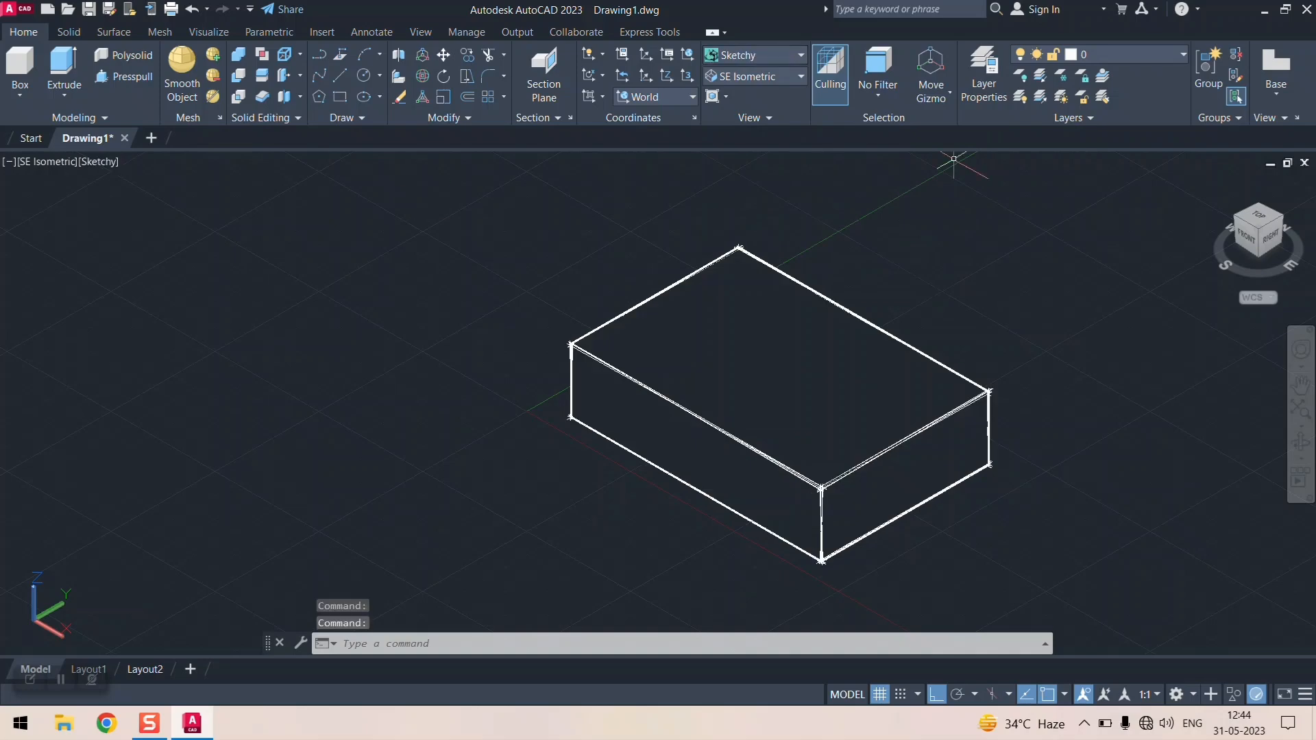
{"action": "scroll", "coordinate": [1145, 364], "scroll_direction": "up", "scroll_amount": 5}
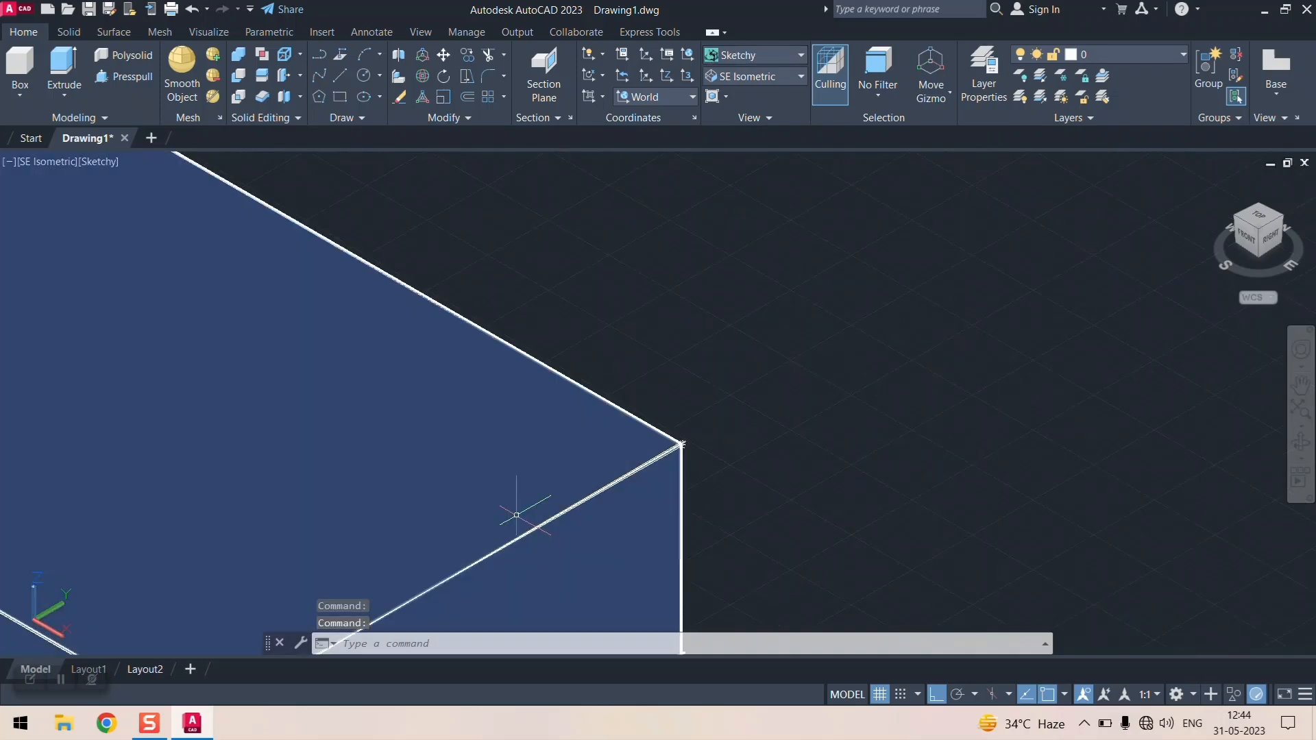
{"action": "scroll", "coordinate": [517, 515], "scroll_direction": "up", "scroll_amount": 3}
{"action": "scroll", "coordinate": [1266, 331], "scroll_direction": "up", "scroll_amount": 2}
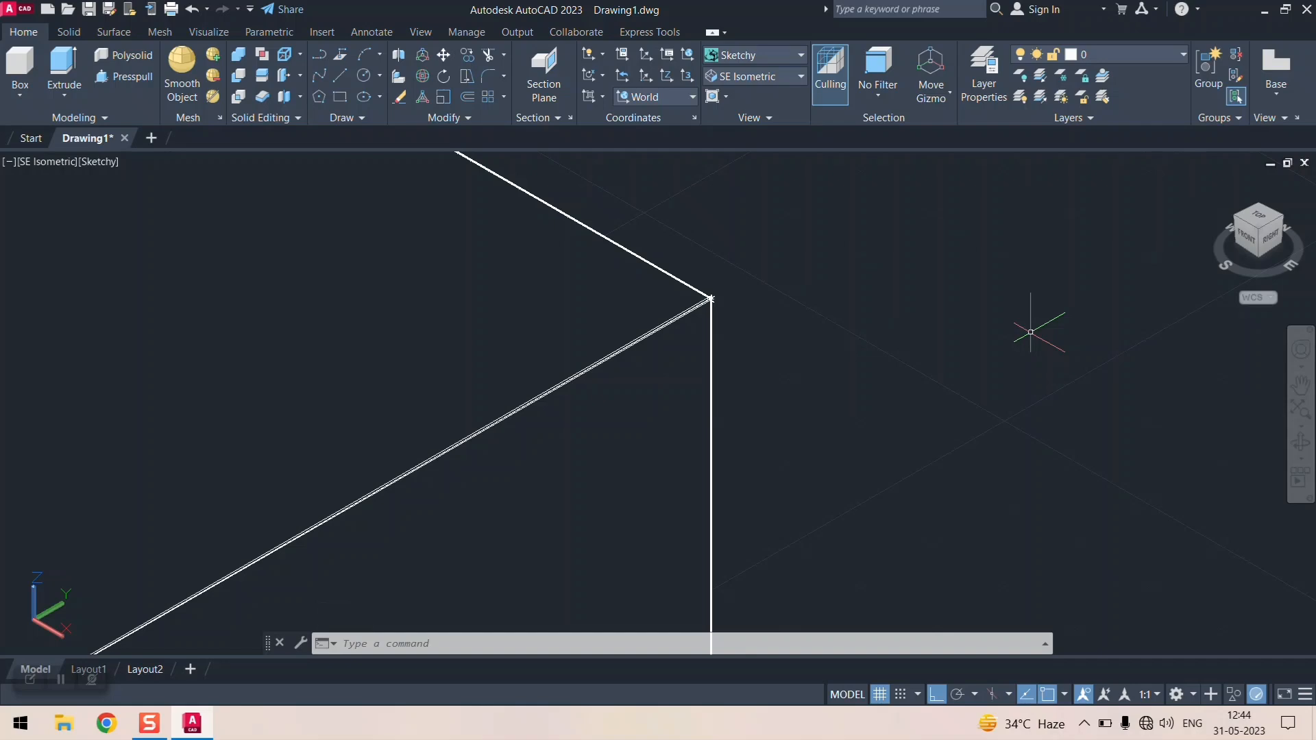
{"action": "scroll", "coordinate": [1030, 331], "scroll_direction": "down", "scroll_amount": 6}
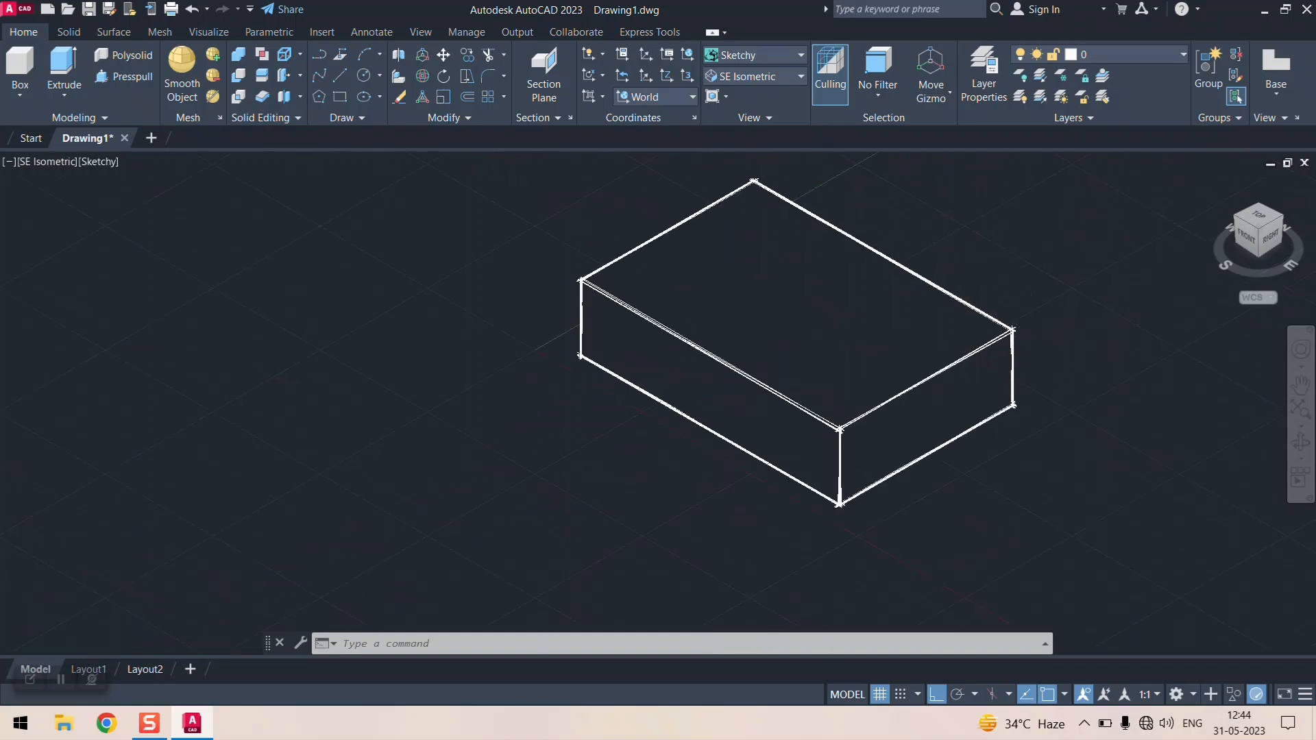
{"action": "scroll", "coordinate": [697, 360], "scroll_direction": "down", "scroll_amount": 3}
{"action": "scroll", "coordinate": [969, 352], "scroll_direction": "up", "scroll_amount": 7}
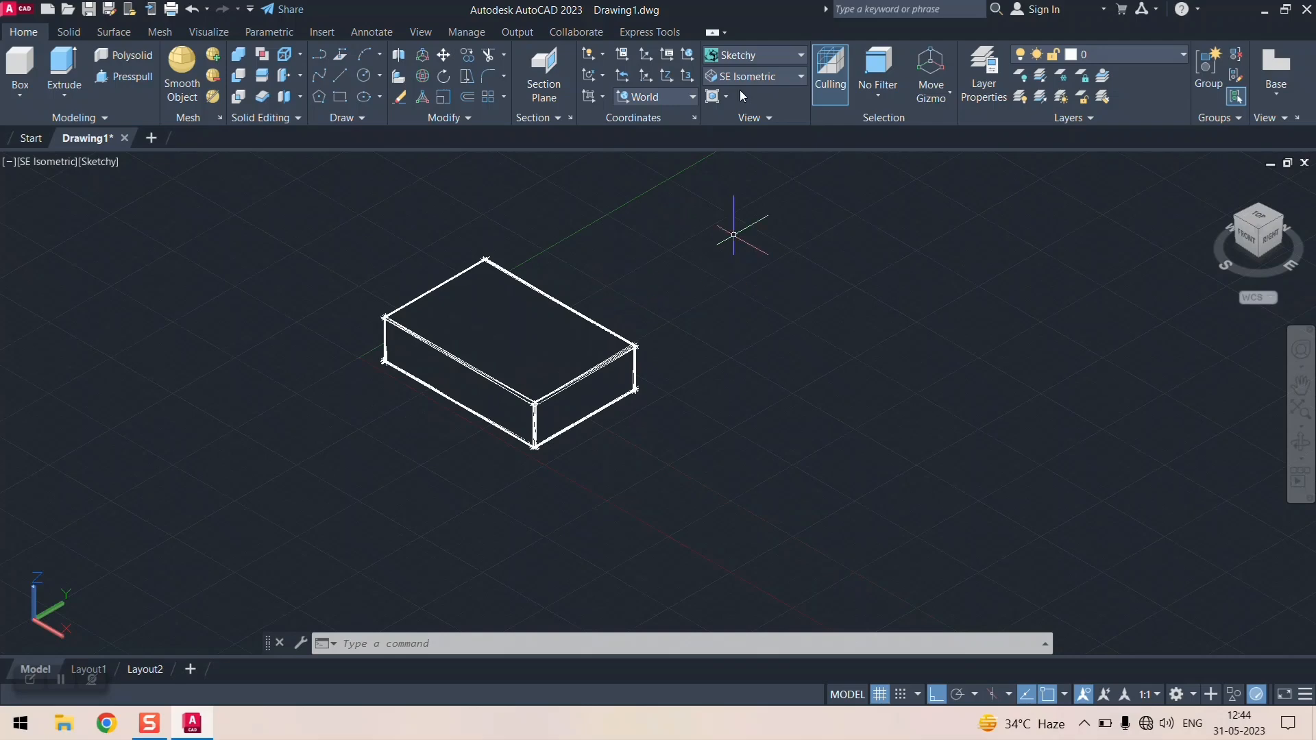
- Switch the box to the Wireframe visual style and examine its edges from near and far
{"action": "left_click", "coordinate": [776, 77]}
{"action": "left_click", "coordinate": [776, 77]}
{"action": "left_click", "coordinate": [783, 58]}
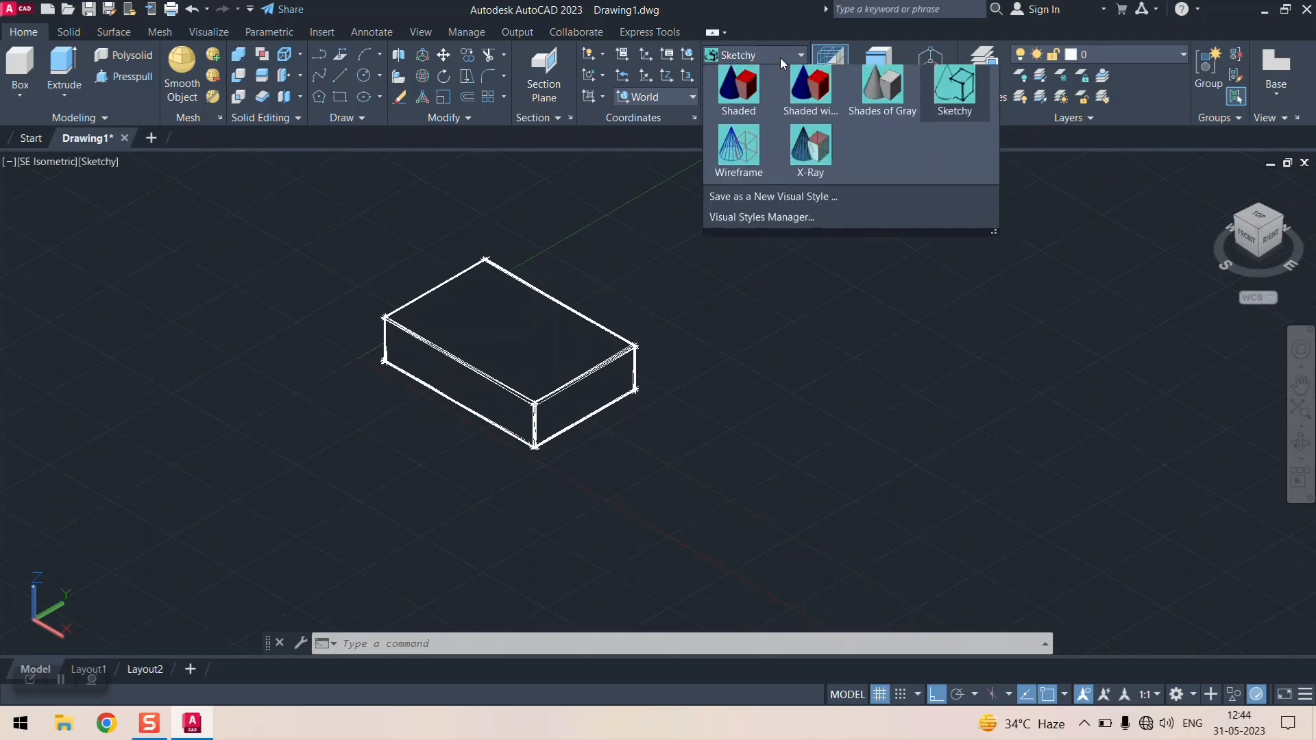
{"action": "left_click", "coordinate": [752, 207]}
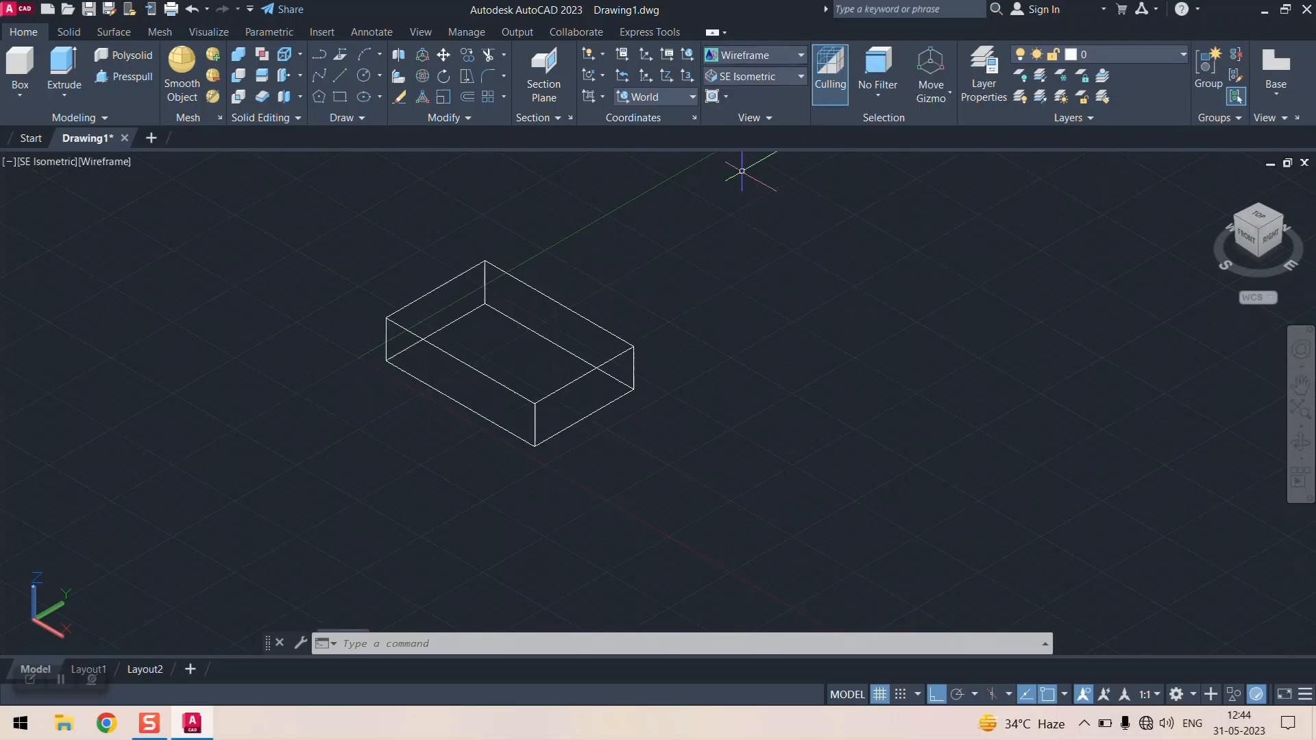
{"action": "scroll", "coordinate": [323, 230], "scroll_direction": "up", "scroll_amount": 5}
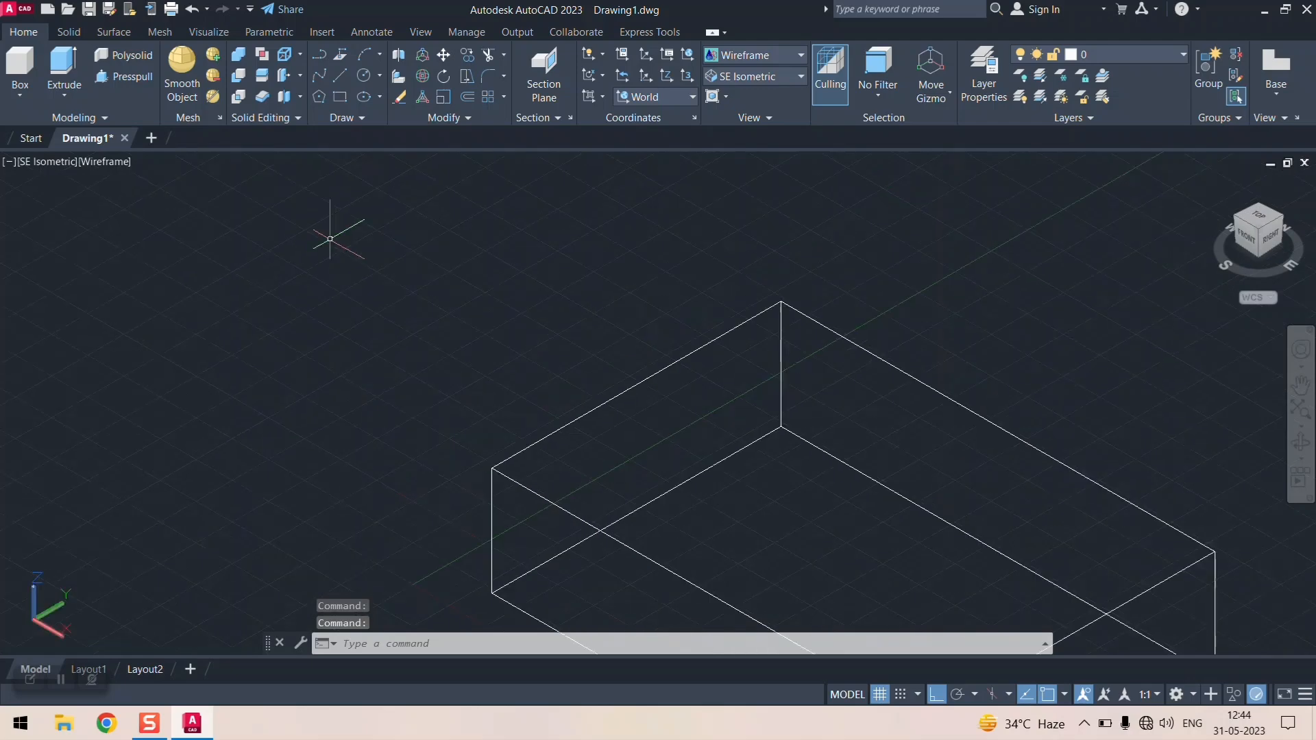
{"action": "scroll", "coordinate": [432, 316], "scroll_direction": "down", "scroll_amount": 5}
{"action": "scroll", "coordinate": [517, 398], "scroll_direction": "up", "scroll_amount": 5}
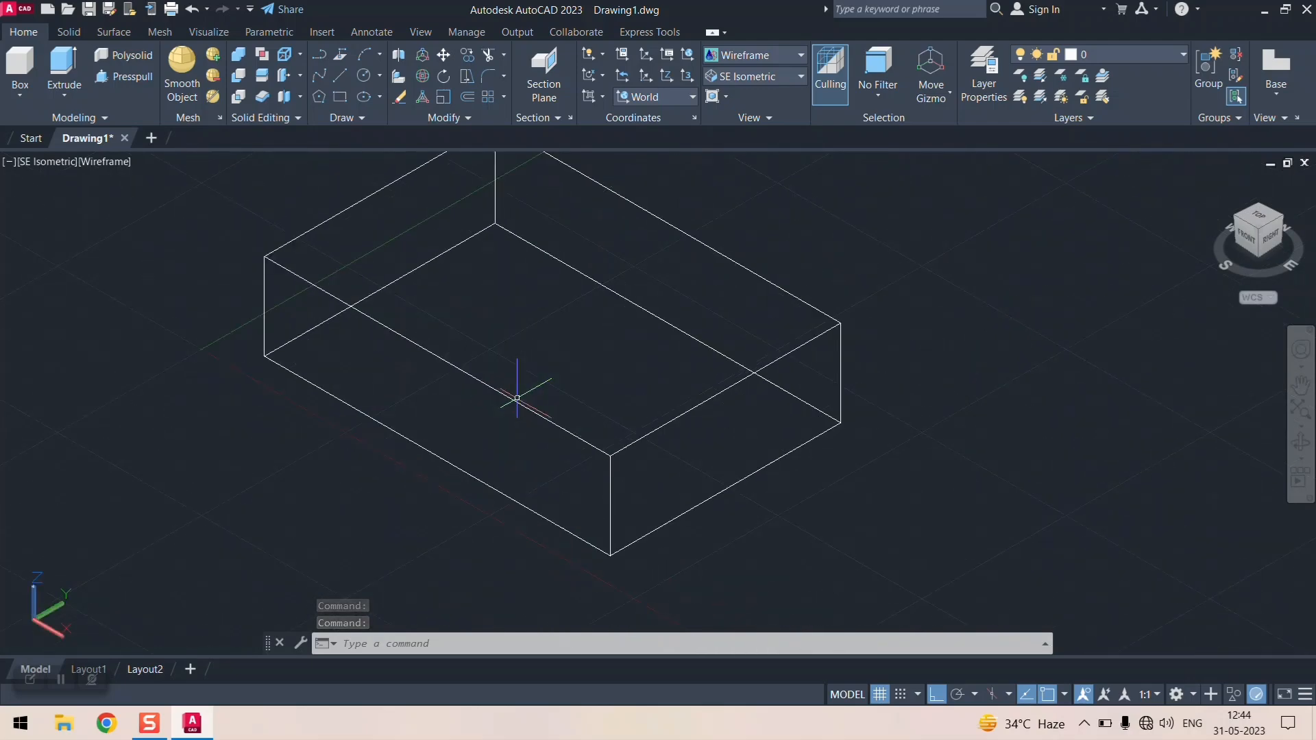
- Compare the 2D Wireframe visual style with Wireframe on the box
{"action": "left_click", "coordinate": [779, 54]}
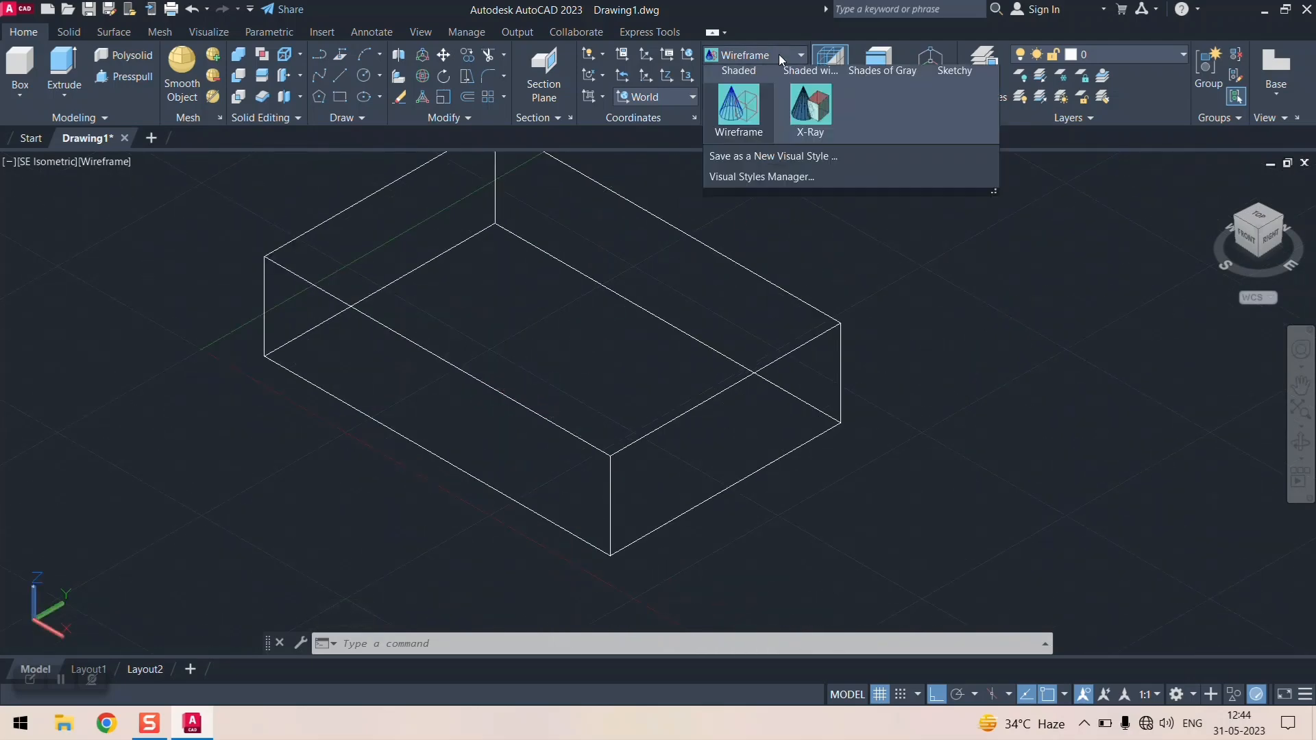
{"action": "left_click", "coordinate": [744, 103]}
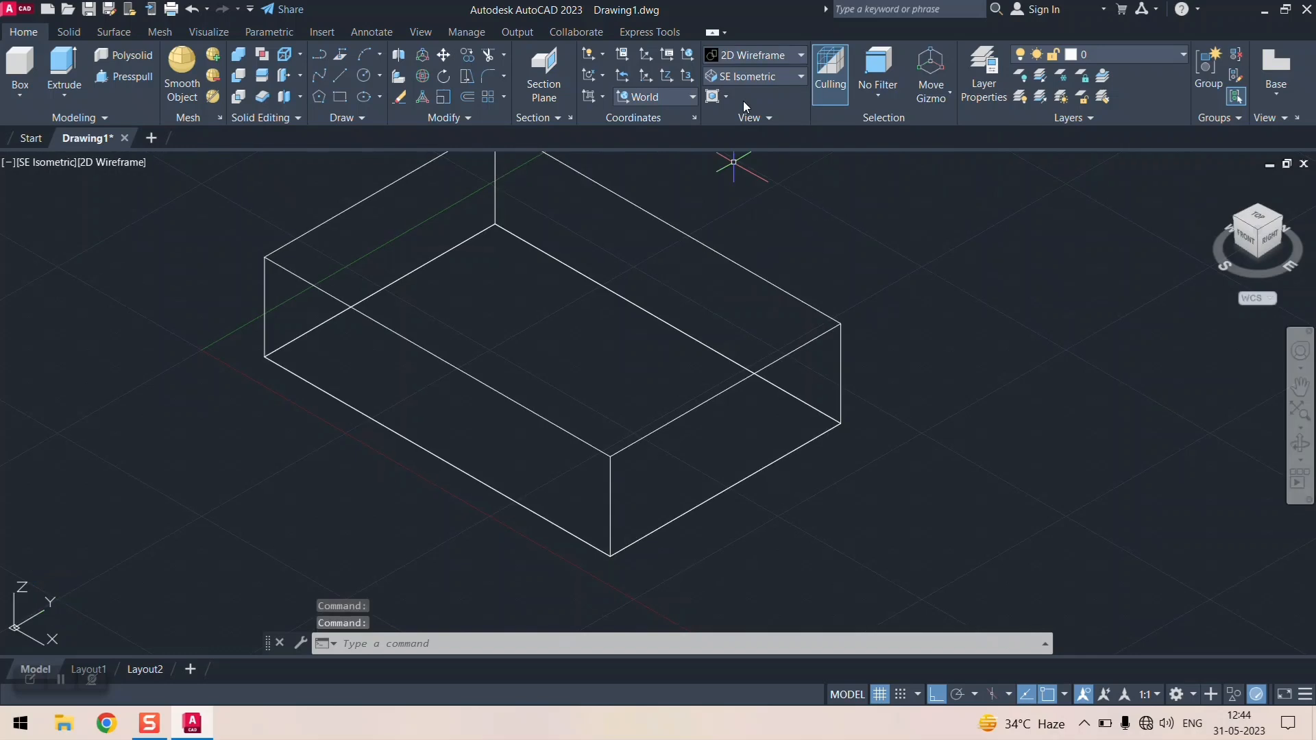
{"action": "left_click", "coordinate": [762, 55]}
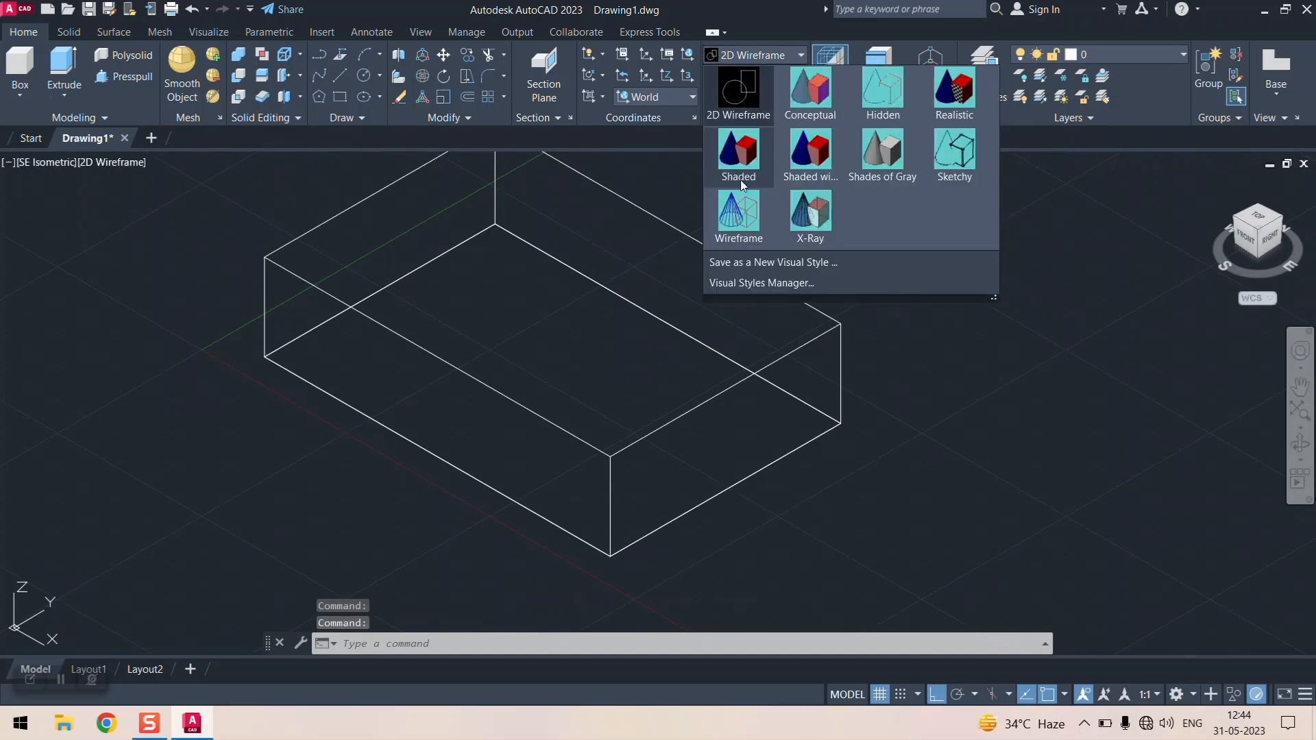
{"action": "left_click", "coordinate": [740, 207]}
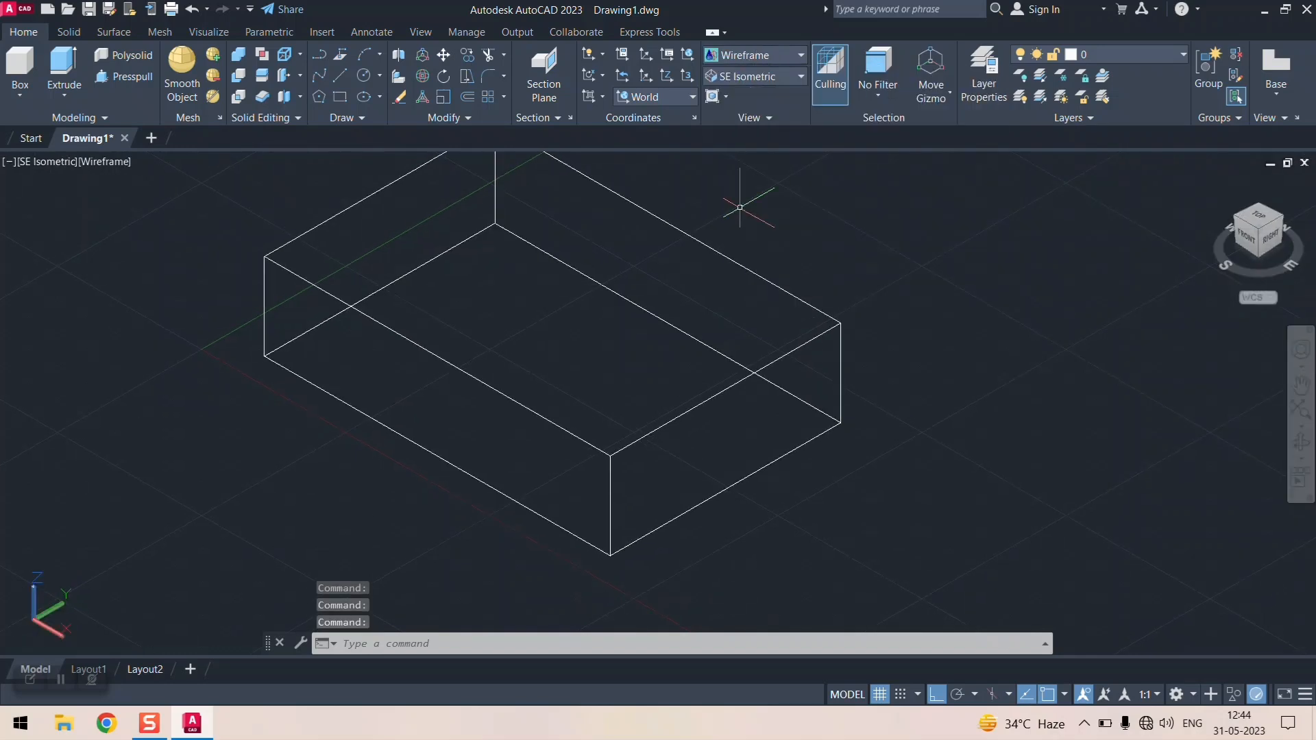
- Display the box in the X-Ray visual style and turn the drawing grid off
{"action": "left_click", "coordinate": [772, 55]}
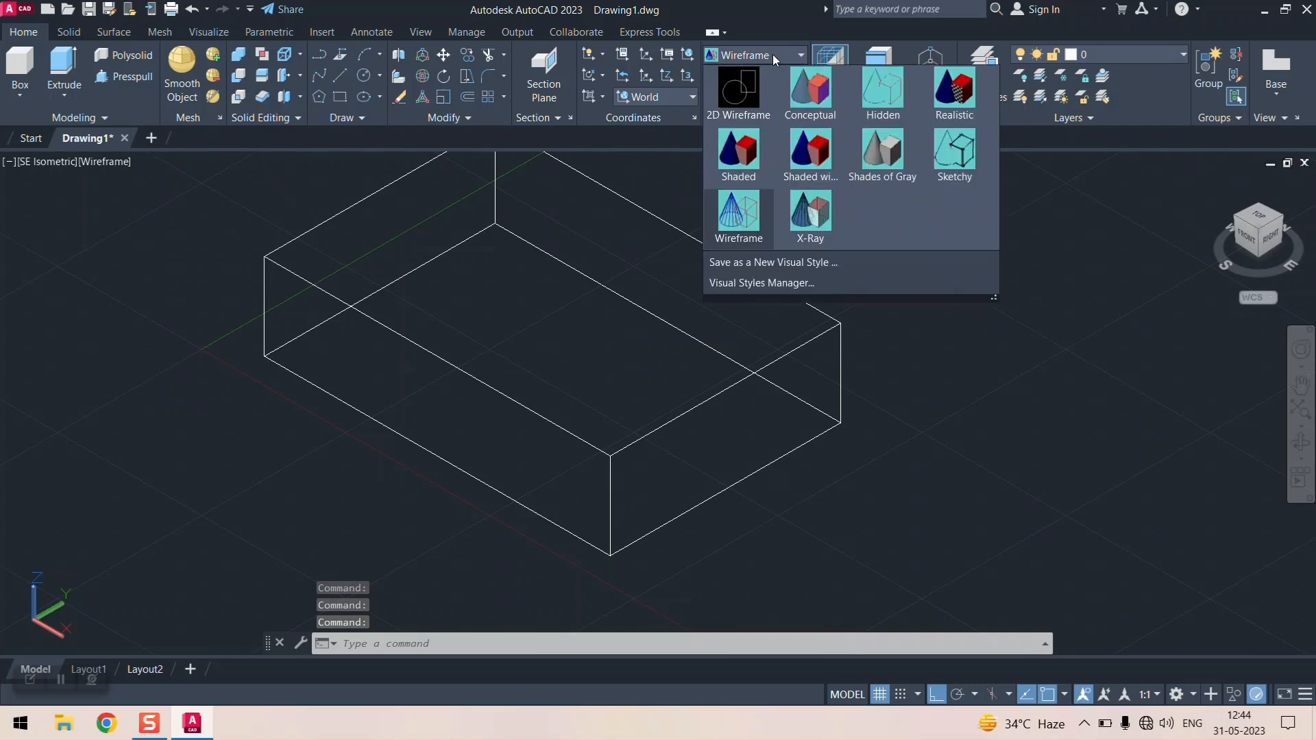
{"action": "left_click", "coordinate": [813, 217]}
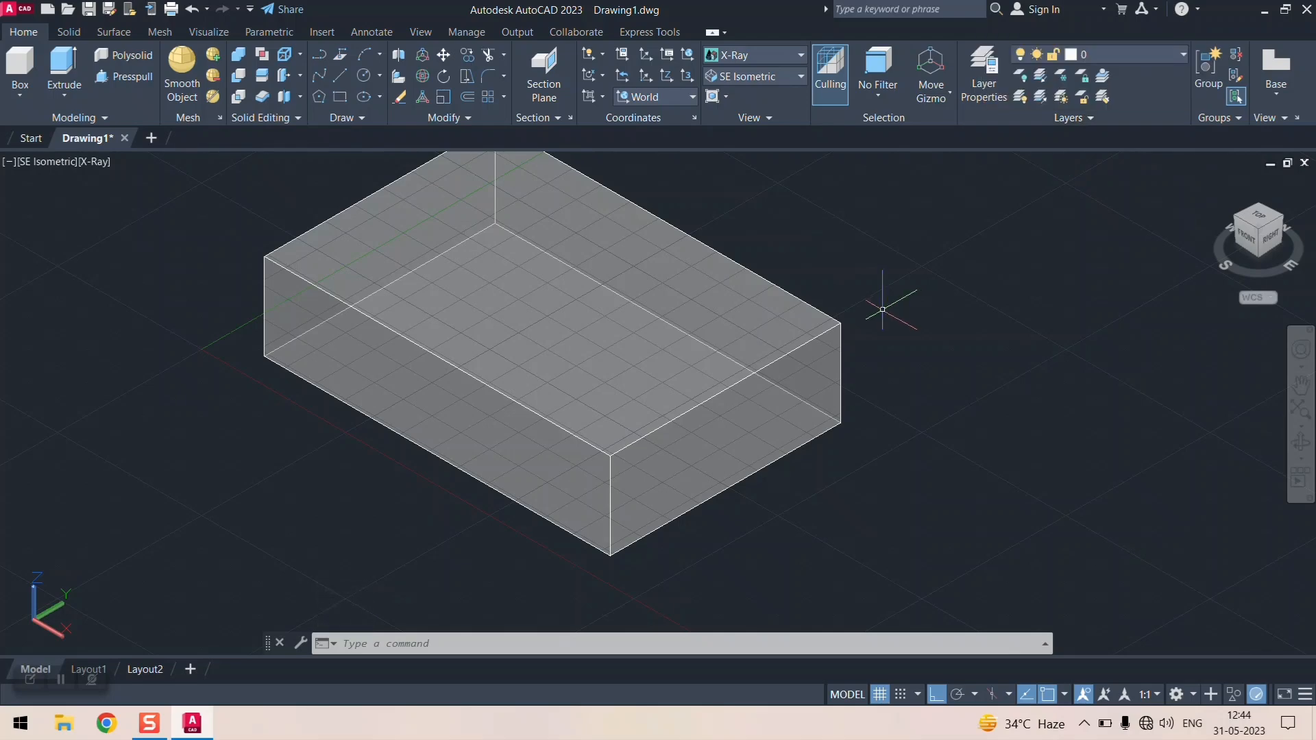
{"action": "scroll", "coordinate": [881, 293], "scroll_direction": "up", "scroll_amount": 4}
{"action": "scroll", "coordinate": [724, 354], "scroll_direction": "down", "scroll_amount": 5}
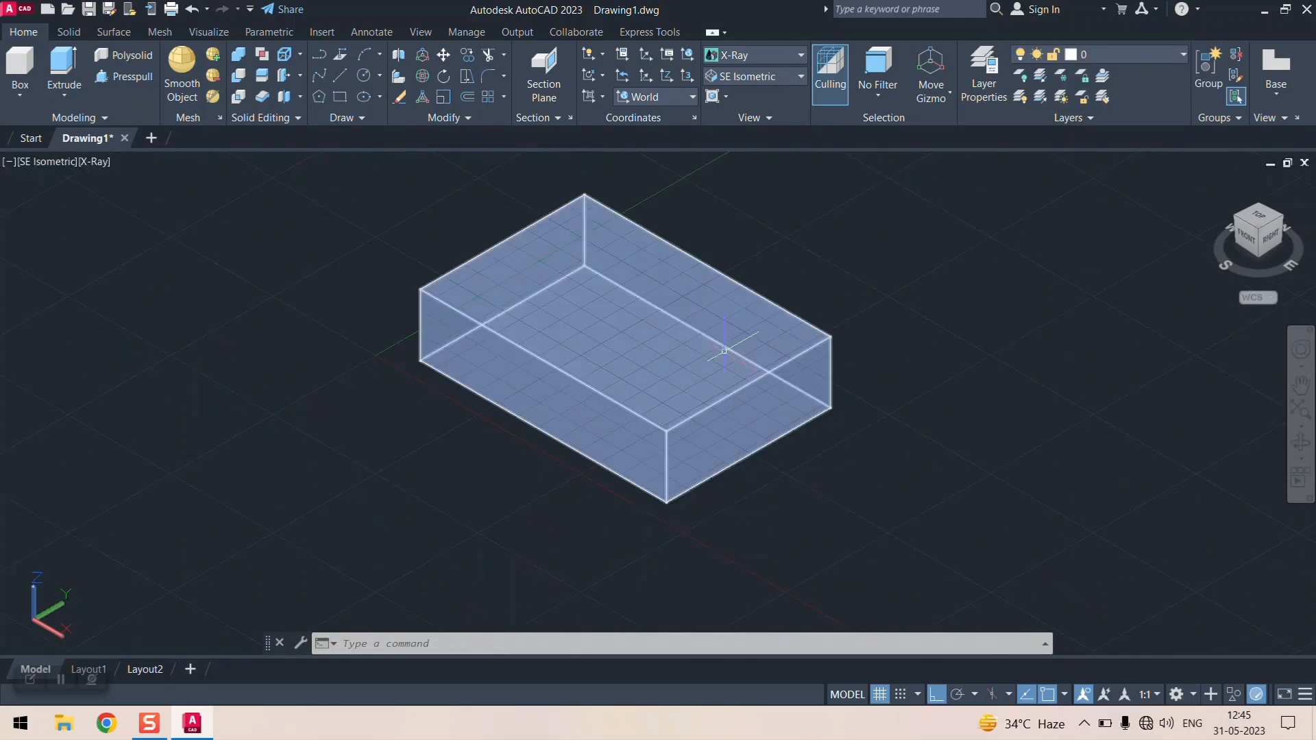
{"action": "left_click", "coordinate": [880, 695]}
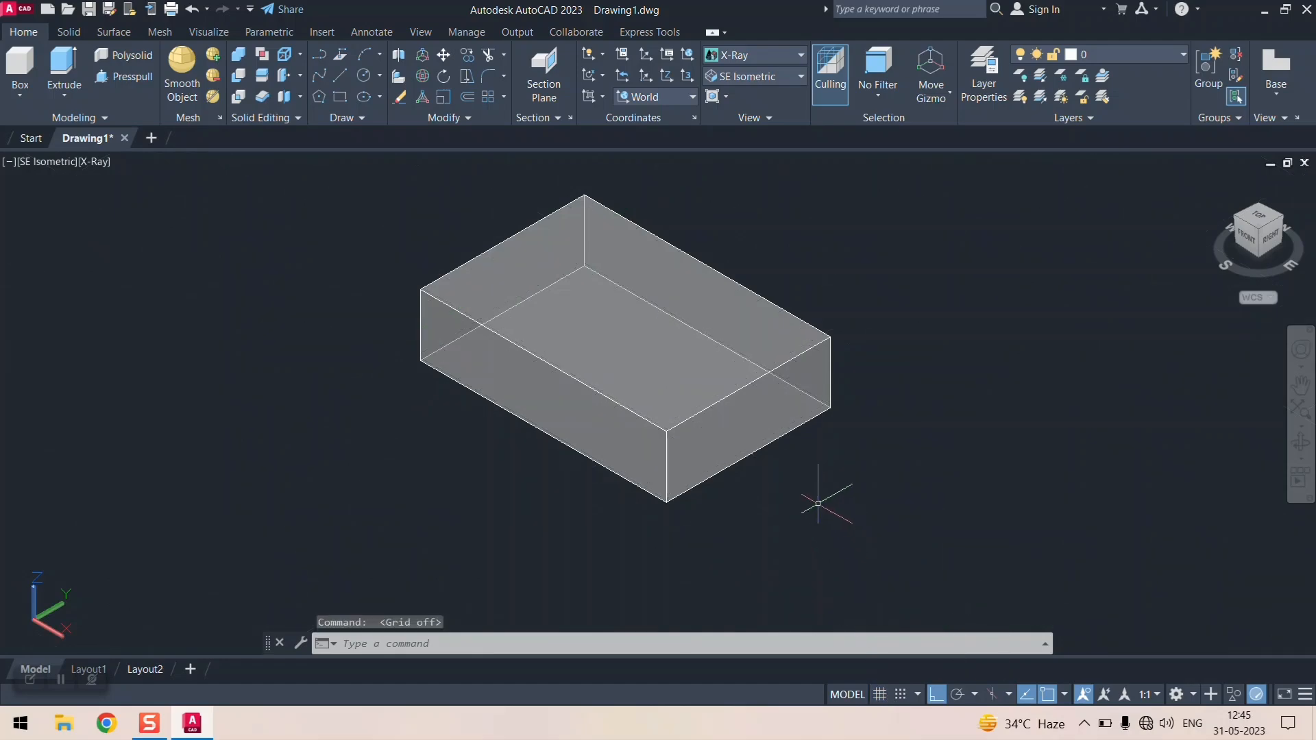
- Examine the transparent box from slightly different angles and at several zoom distances
{"action": "mouse_move", "coordinate": [809, 461]}
{"action": "middle_mouse_down", "text": "shift"}
{"action": "mouse_move", "coordinate": [793, 293]}
{"action": "mouse_move", "coordinate": [822, 379]}
{"action": "mouse_move", "coordinate": [808, 455]}
{"action": "middle_mouse_up", "text": "shift"}
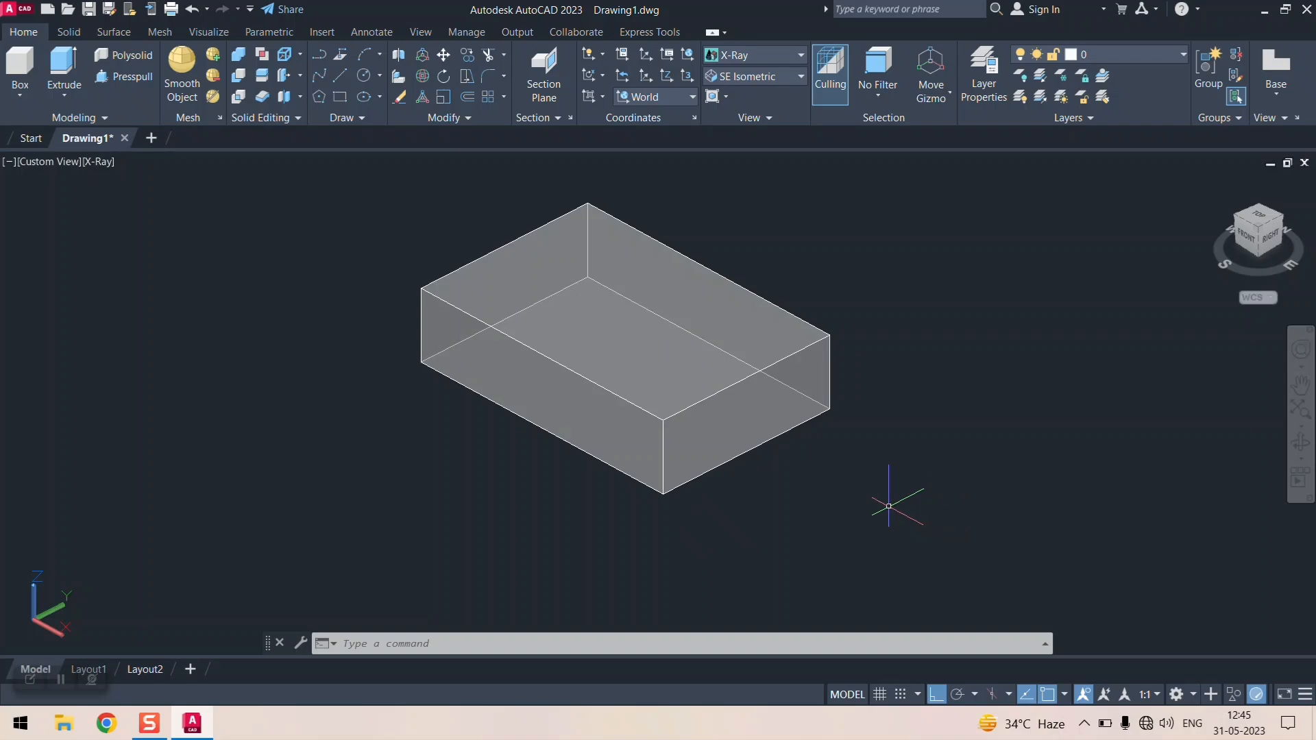
{"action": "scroll", "coordinate": [889, 506], "scroll_direction": "up", "scroll_amount": 2}
{"action": "scroll", "coordinate": [888, 506], "scroll_direction": "up", "scroll_amount": 2}
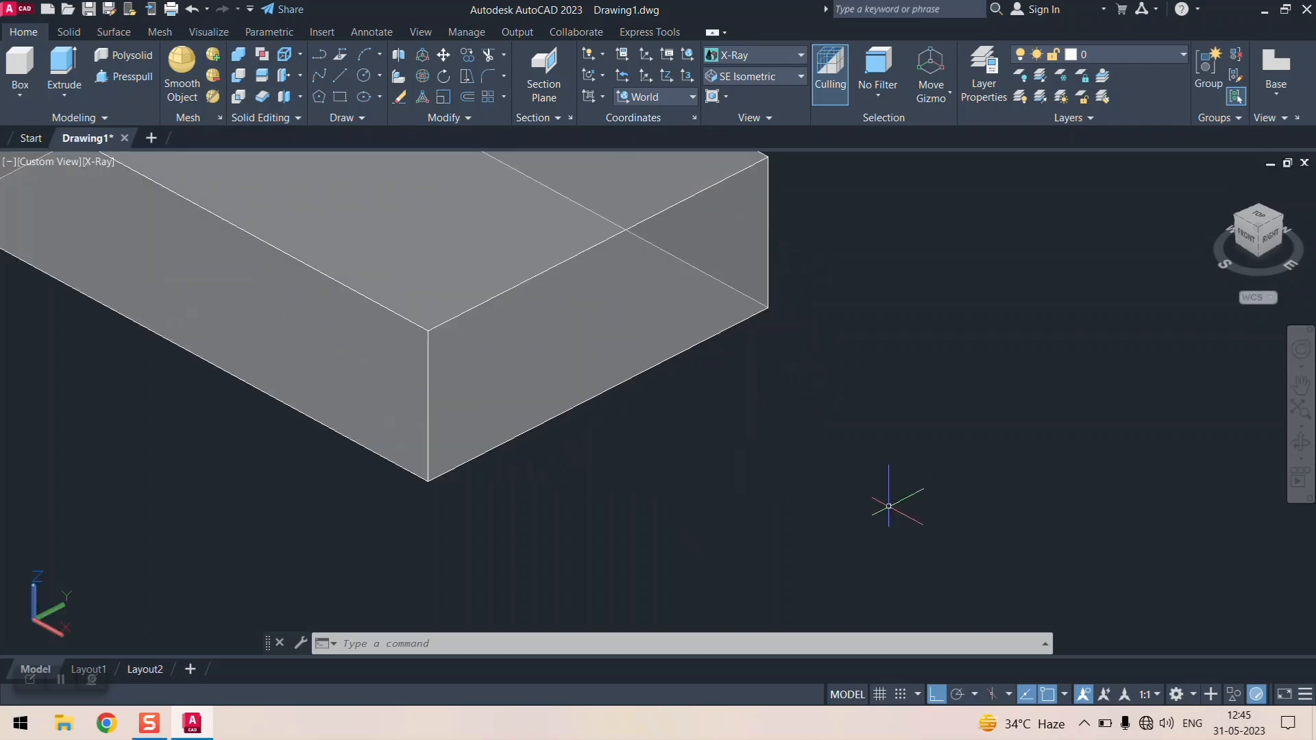
{"action": "scroll", "coordinate": [889, 506], "scroll_direction": "down", "scroll_amount": 6}
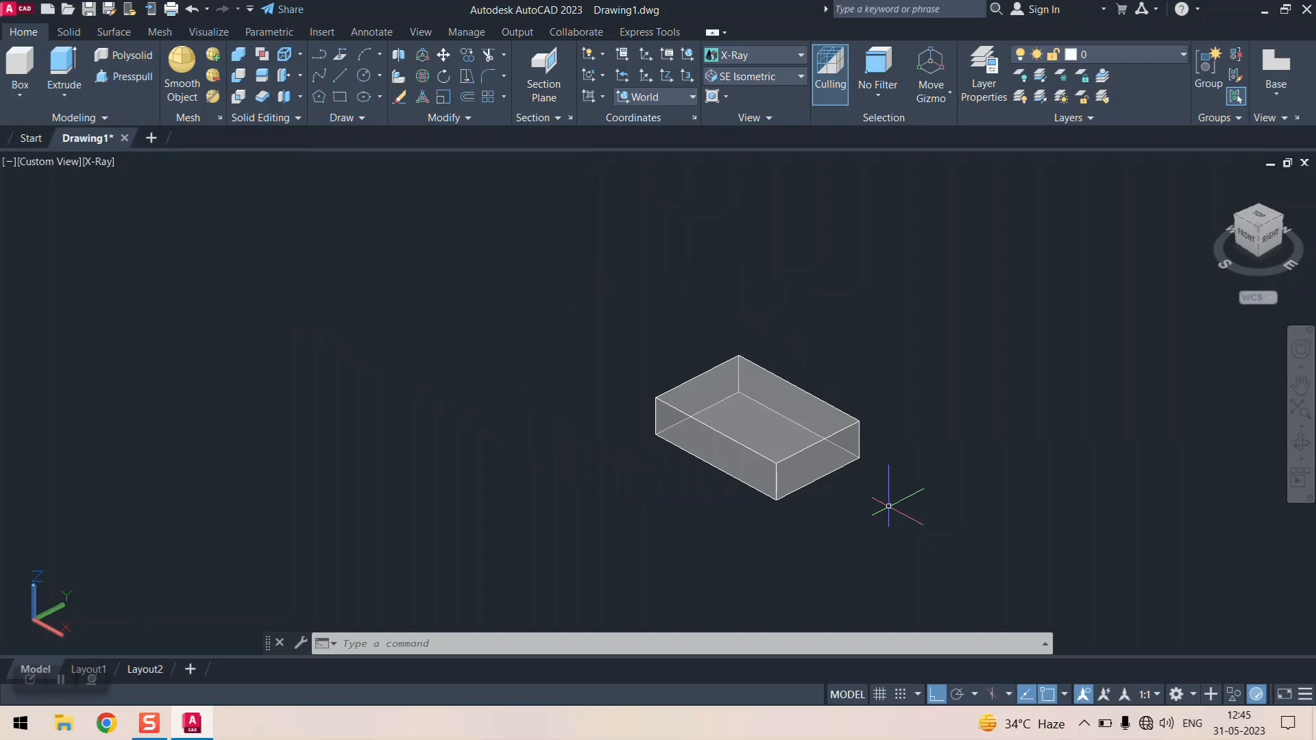
{"action": "middle_click_drag", "start_coordinate": [888, 505], "coordinate": [792, 454], "text": "shift"}
{"action": "scroll", "coordinate": [881, 483], "scroll_direction": "up", "scroll_amount": 3}
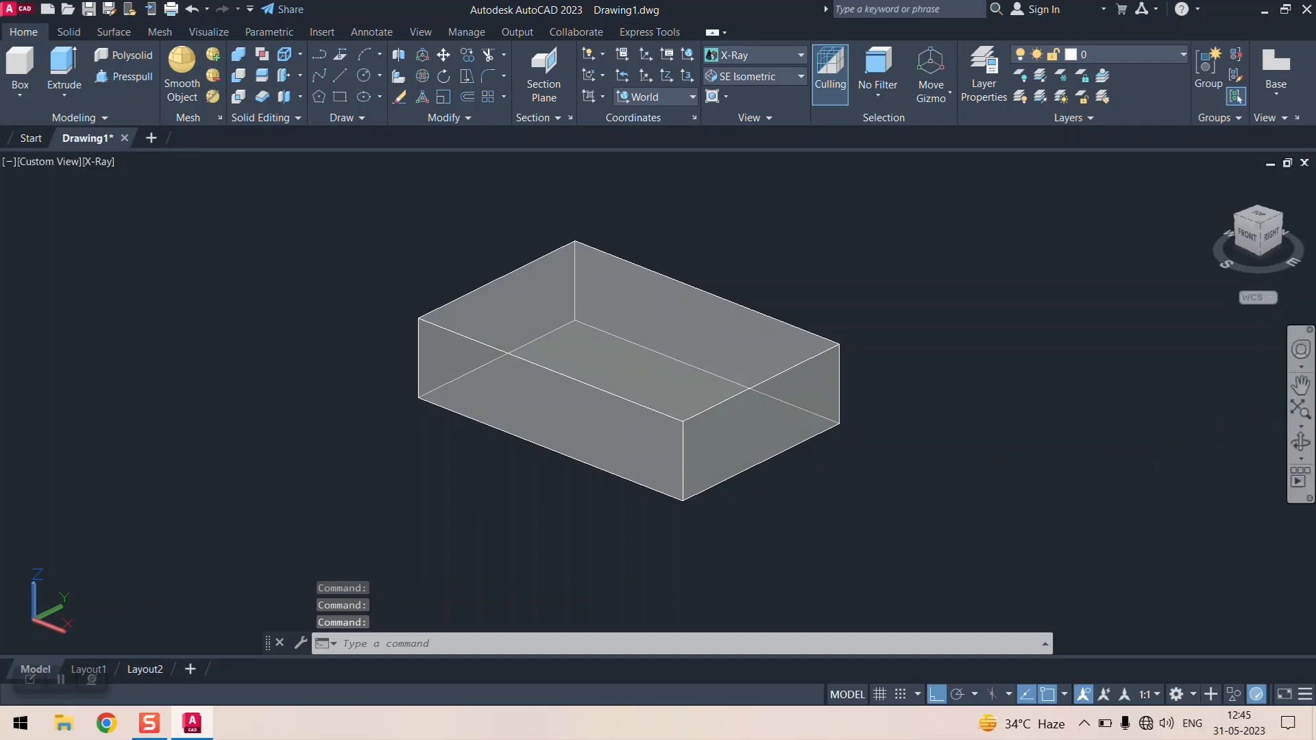
- Rotate the view with the Orbit command to see the box from a low, nearly horizontal angle
{"action": "left_click", "coordinate": [1306, 459]}
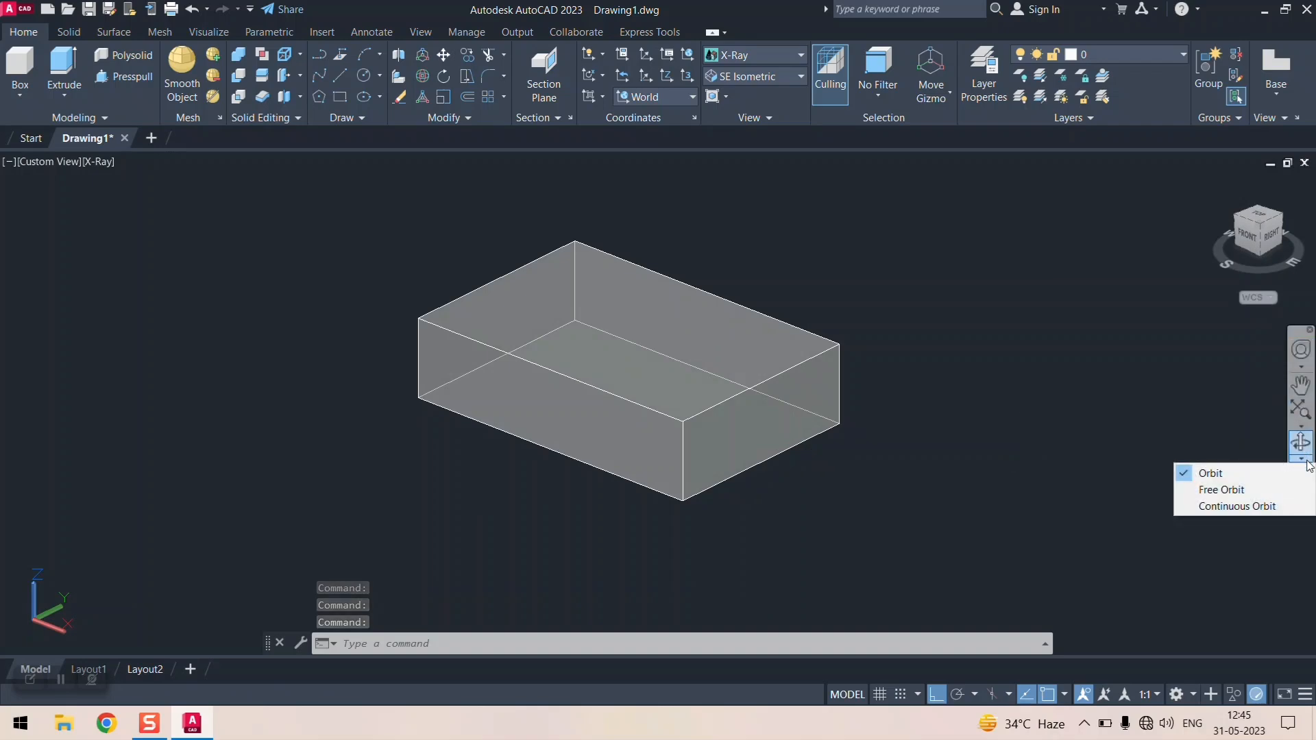
{"action": "left_click", "coordinate": [1237, 474]}
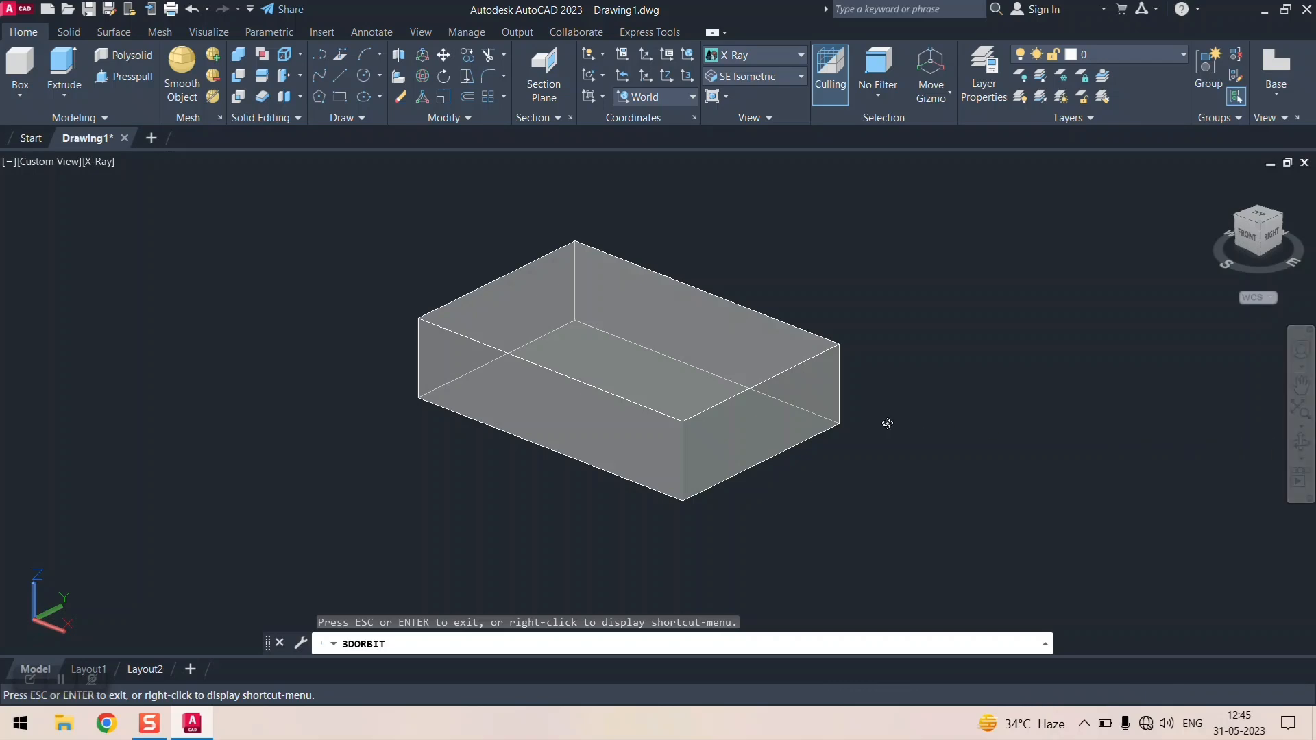
{"action": "left_click_drag", "start_coordinate": [811, 426], "coordinate": [772, 383]}
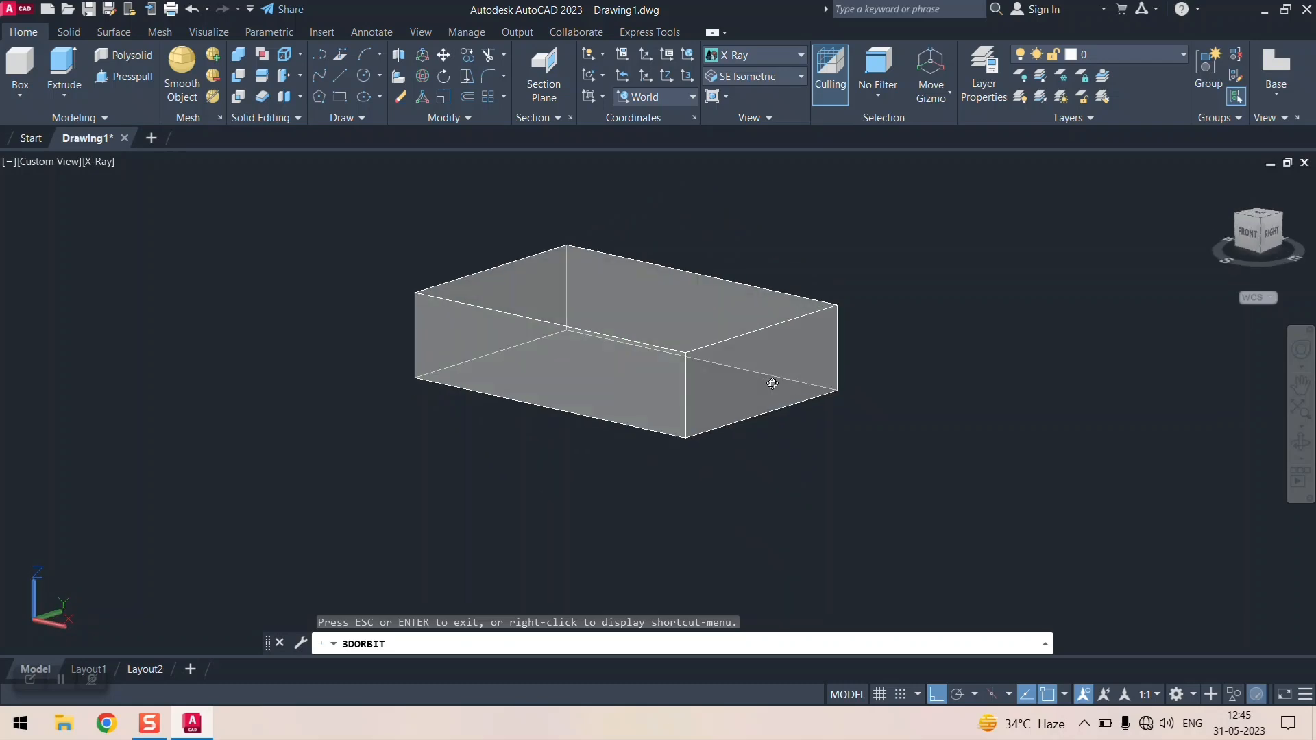
{"action": "left_click_drag", "start_coordinate": [772, 383], "coordinate": [741, 343]}
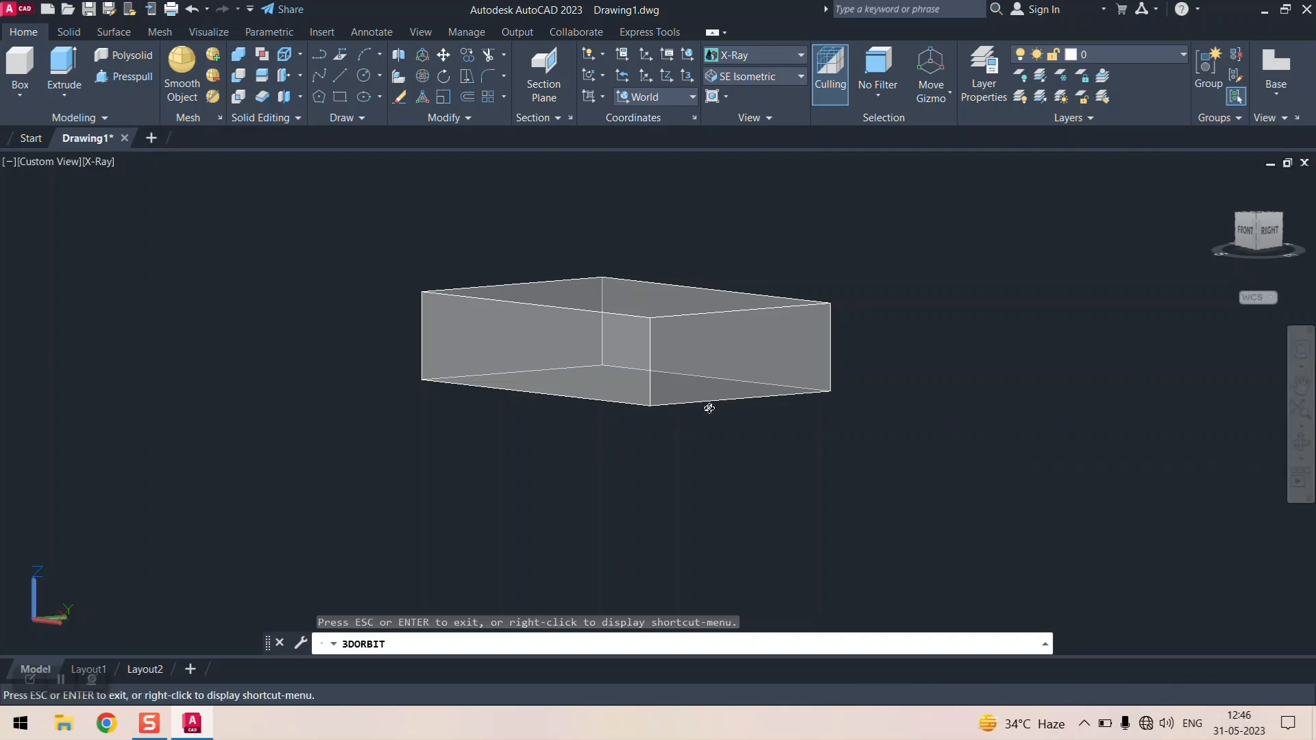
{"action": "key", "text": "Escape"}
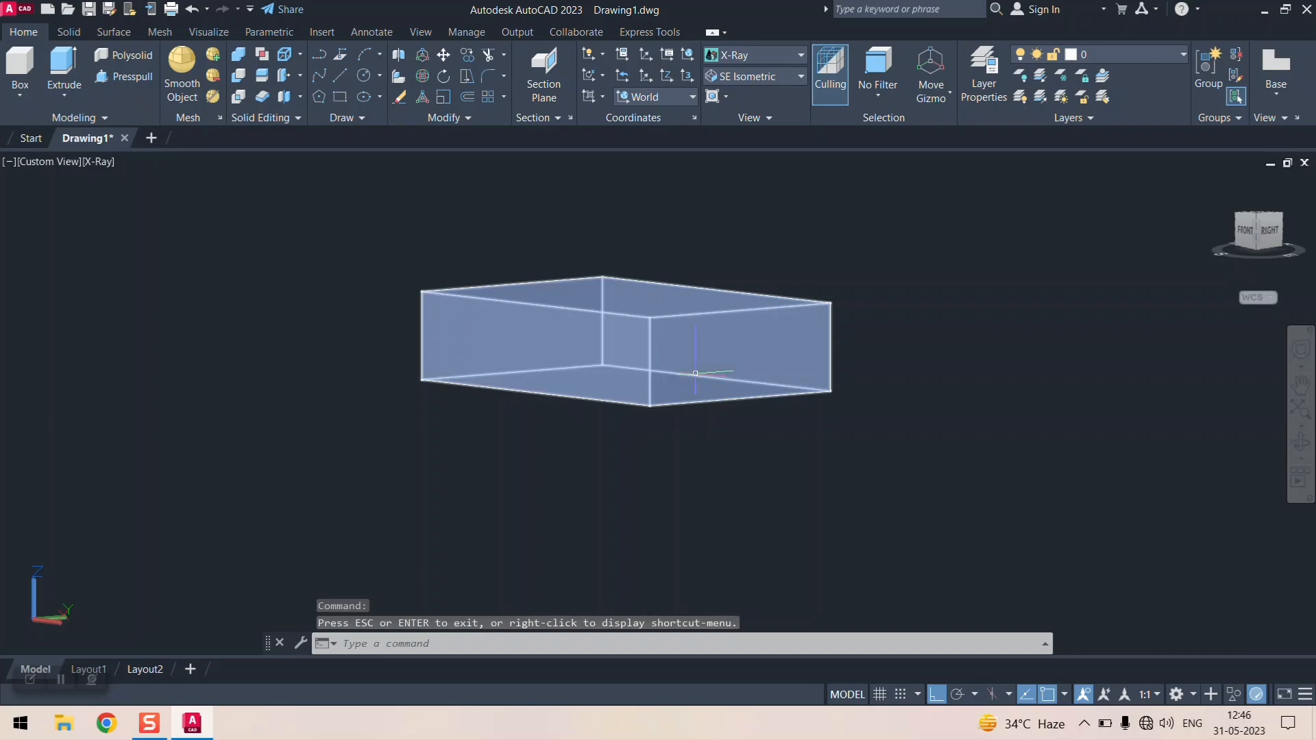
- Restore the SE Isometric view and fit the whole box comfortably on screen
{"action": "left_click", "coordinate": [775, 76]}
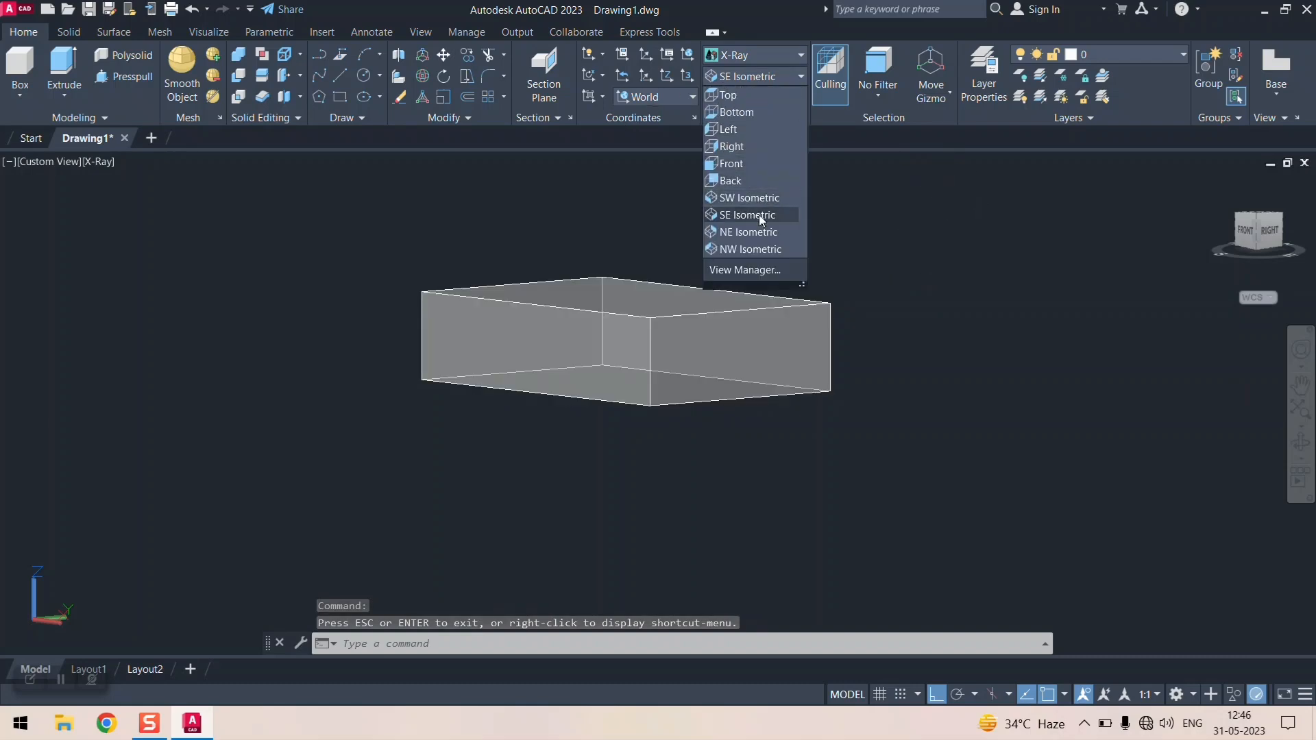
{"action": "left_click", "coordinate": [759, 215]}
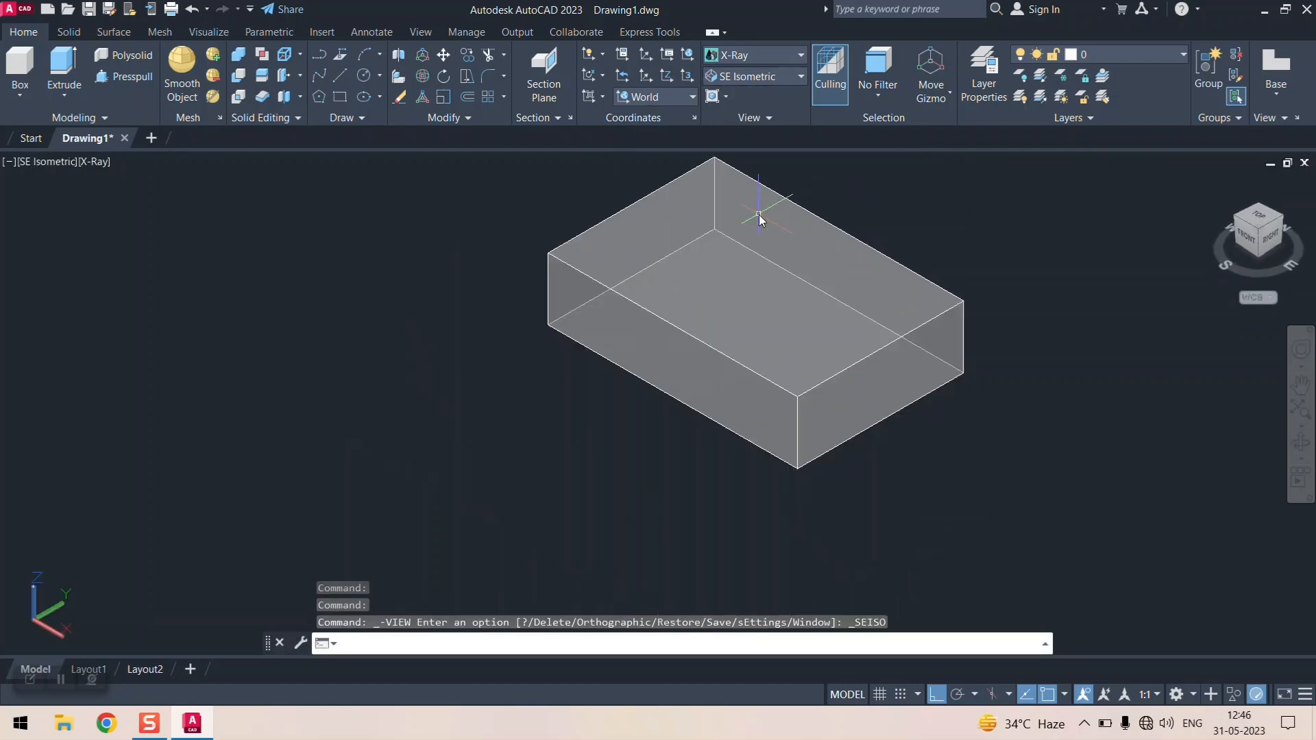
{"action": "scroll", "coordinate": [564, 337], "scroll_direction": "down", "scroll_amount": 5}
{"action": "scroll", "coordinate": [689, 280], "scroll_direction": "up", "scroll_amount": 4}
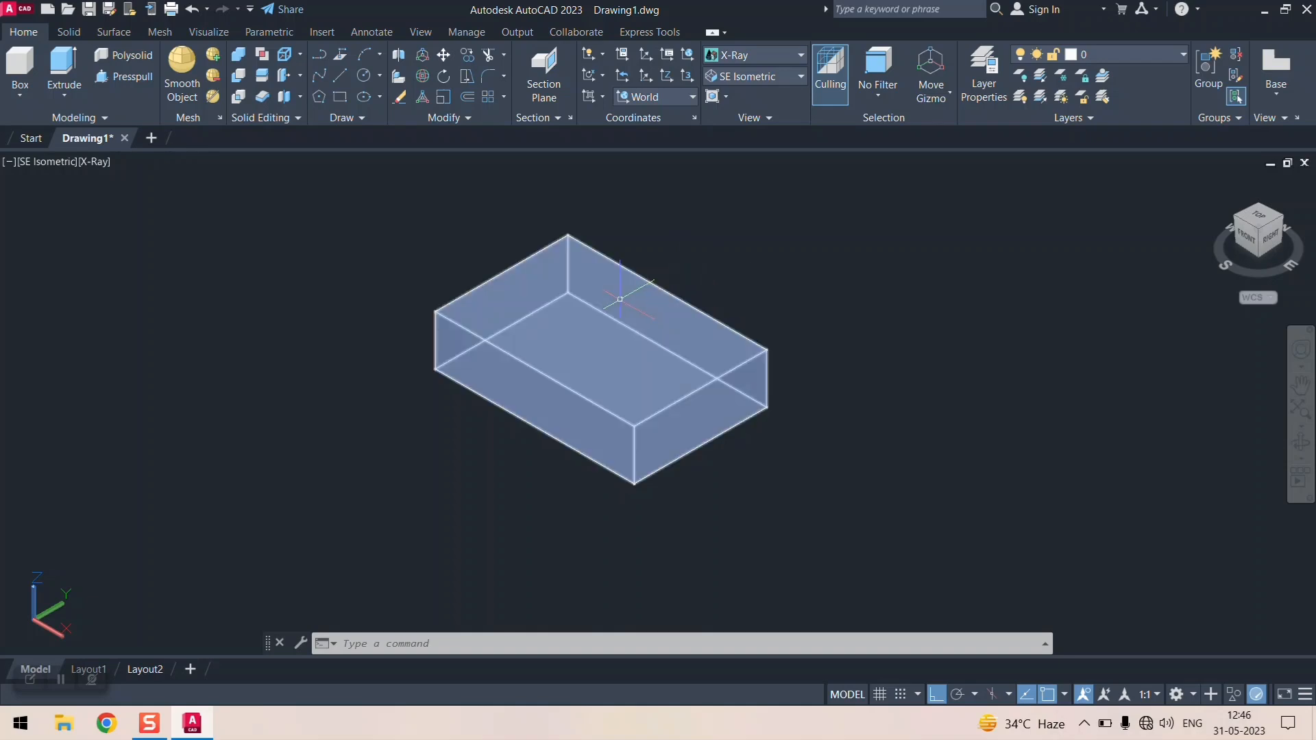
- Draw a rectangle about 178 by 91 on the box's top face, toward the back corner
{"action": "left_click", "coordinate": [340, 97]}
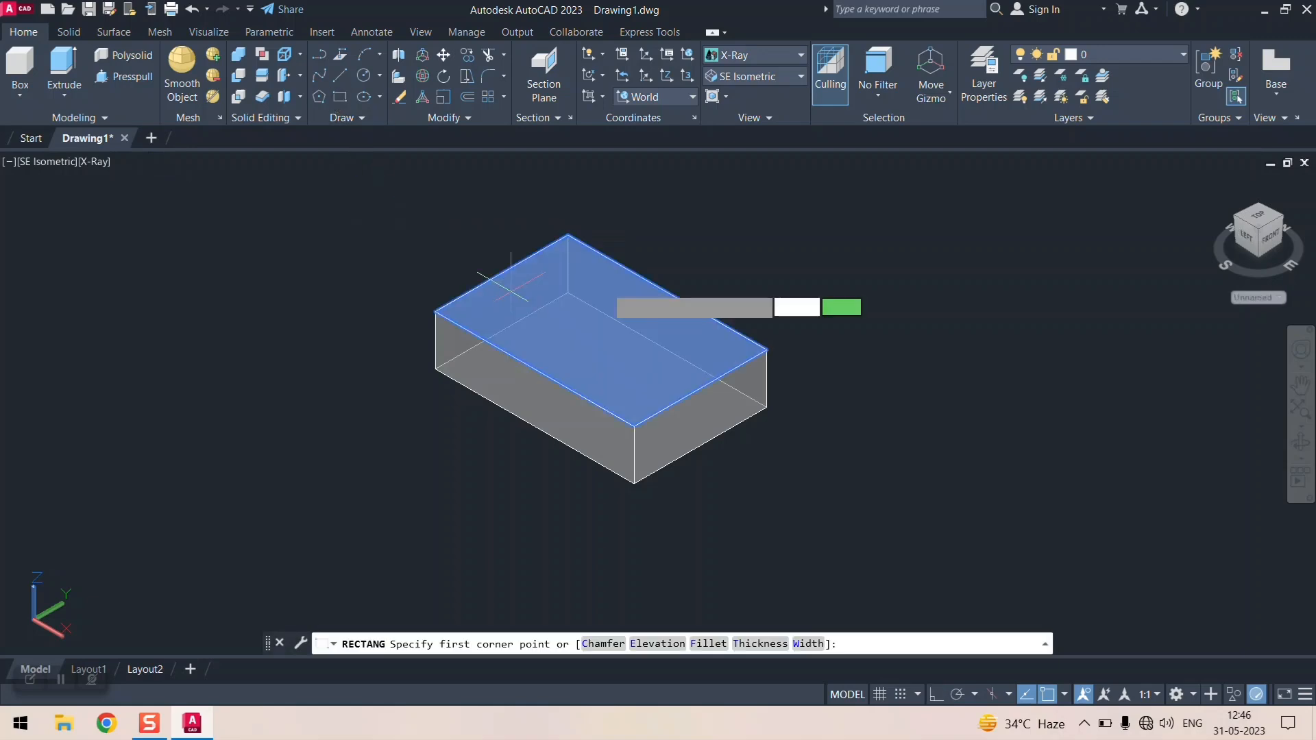
{"action": "left_click", "coordinate": [552, 296]}
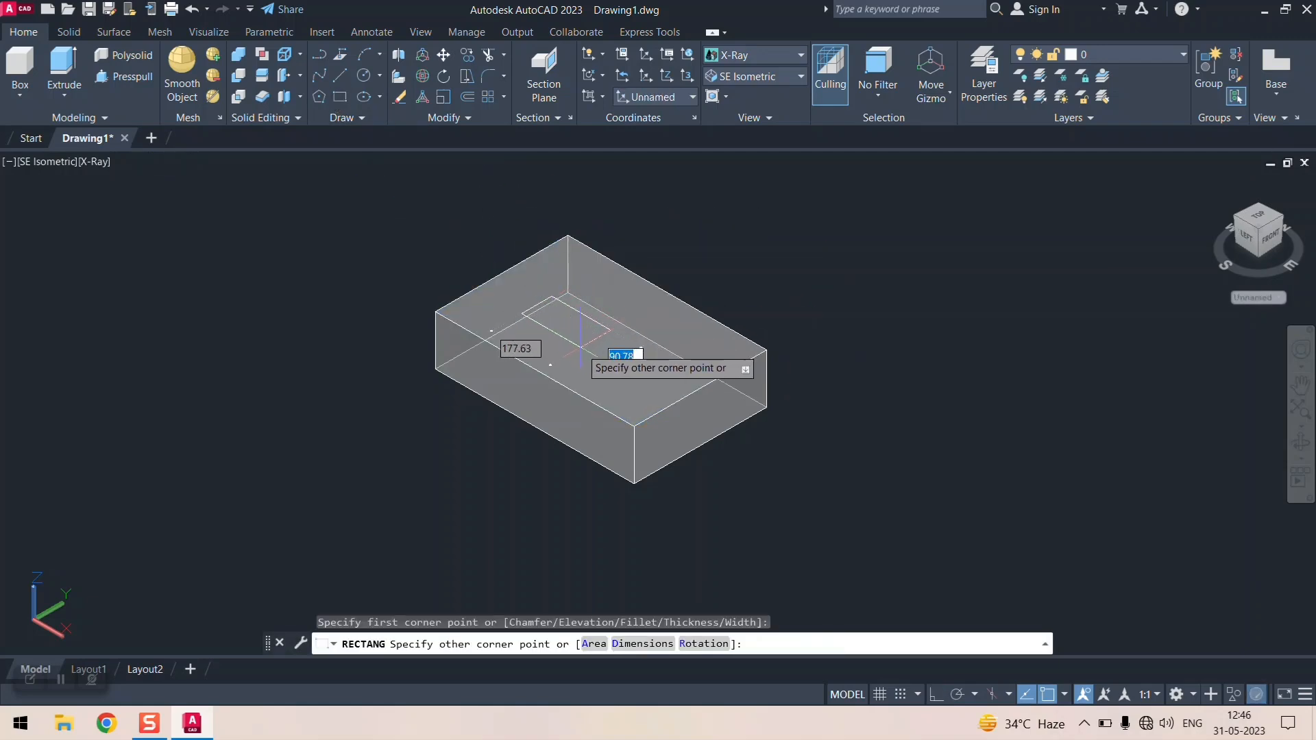
{"action": "left_click", "coordinate": [580, 346]}
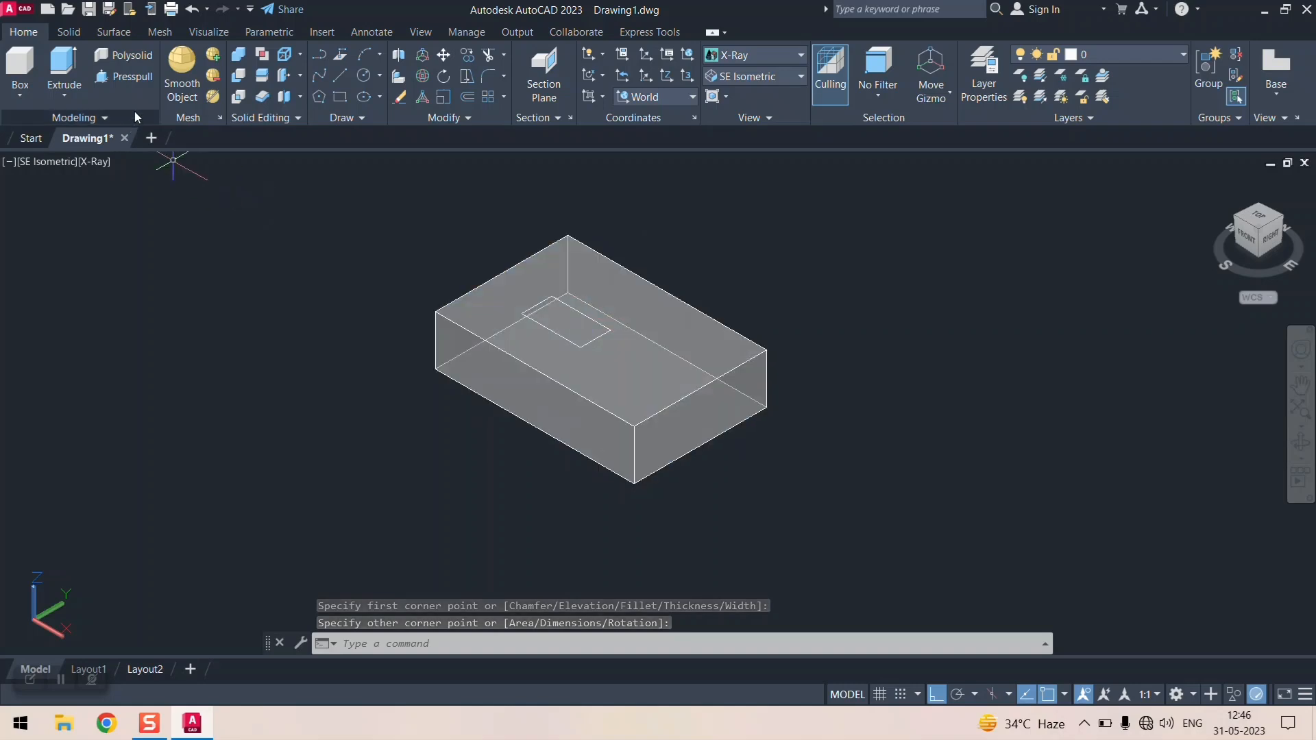
- Press-pull the small rectangle on the top face upward by about 332 to form a column
{"action": "left_click", "coordinate": [145, 77]}
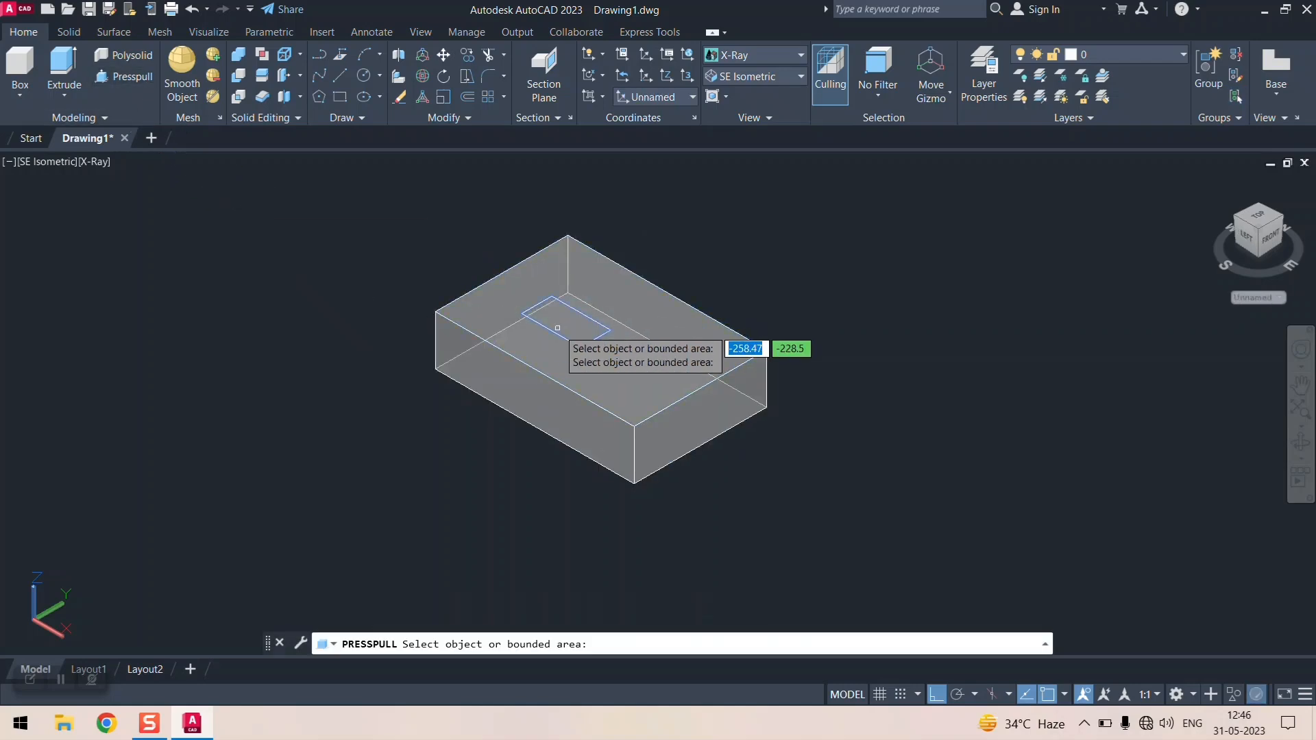
{"action": "left_click", "coordinate": [563, 326]}
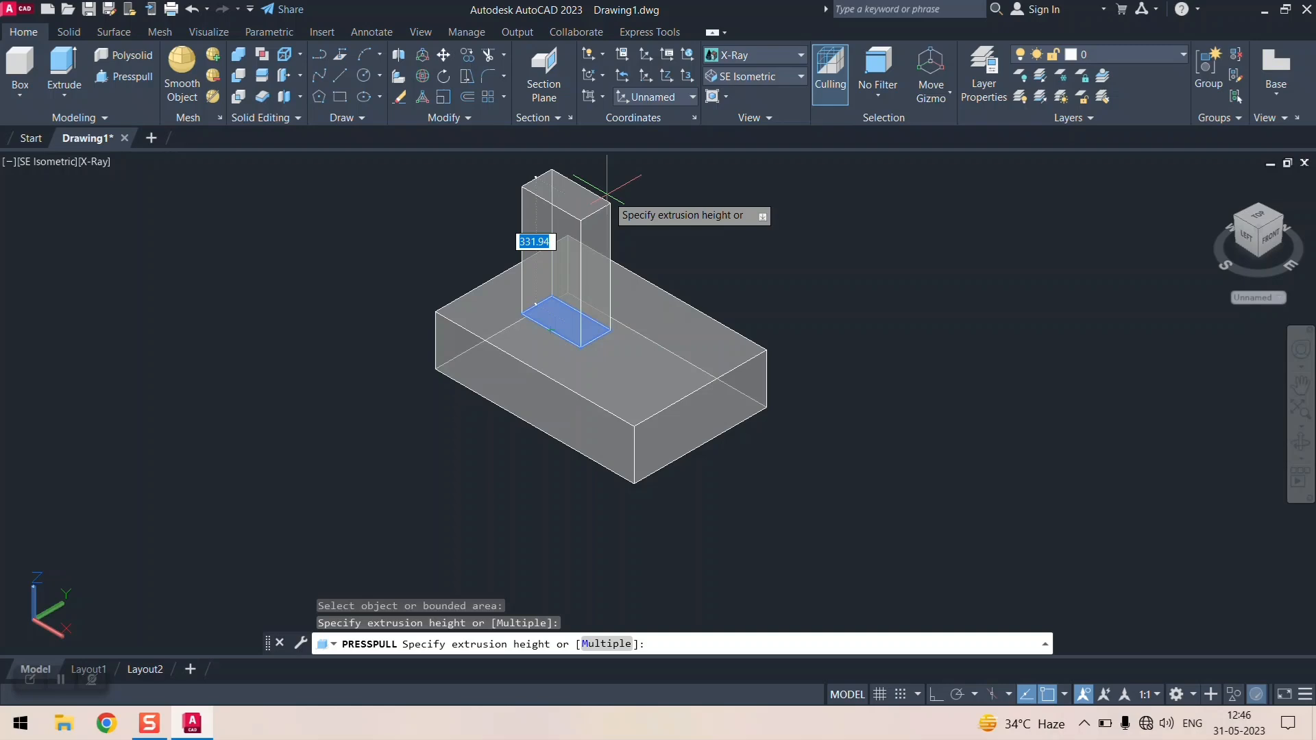
{"action": "left_click", "coordinate": [606, 195]}
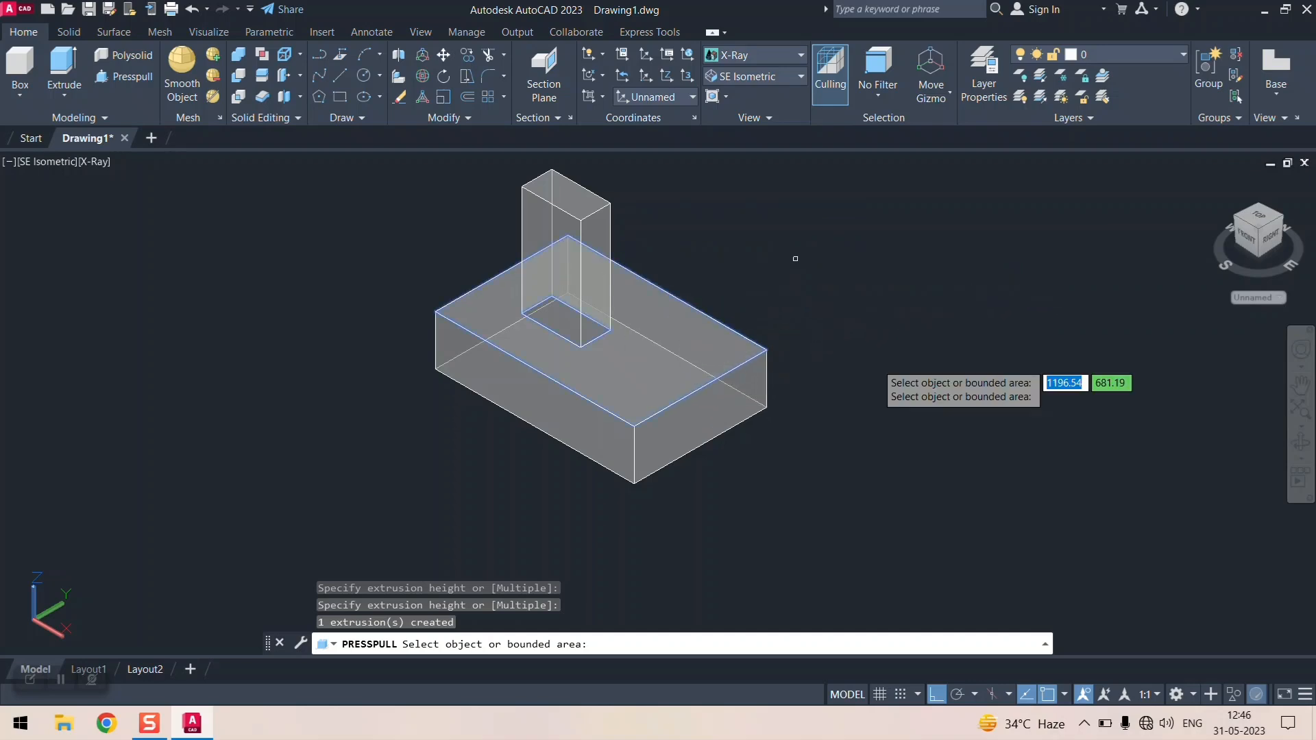
- Draw a second small rectangle on the box's top face, between the column and the right end
{"action": "middle_click_drag", "start_coordinate": [891, 360], "coordinate": [882, 323], "text": "shift"}
{"action": "scroll", "coordinate": [808, 338], "scroll_direction": "up", "scroll_amount": 5}
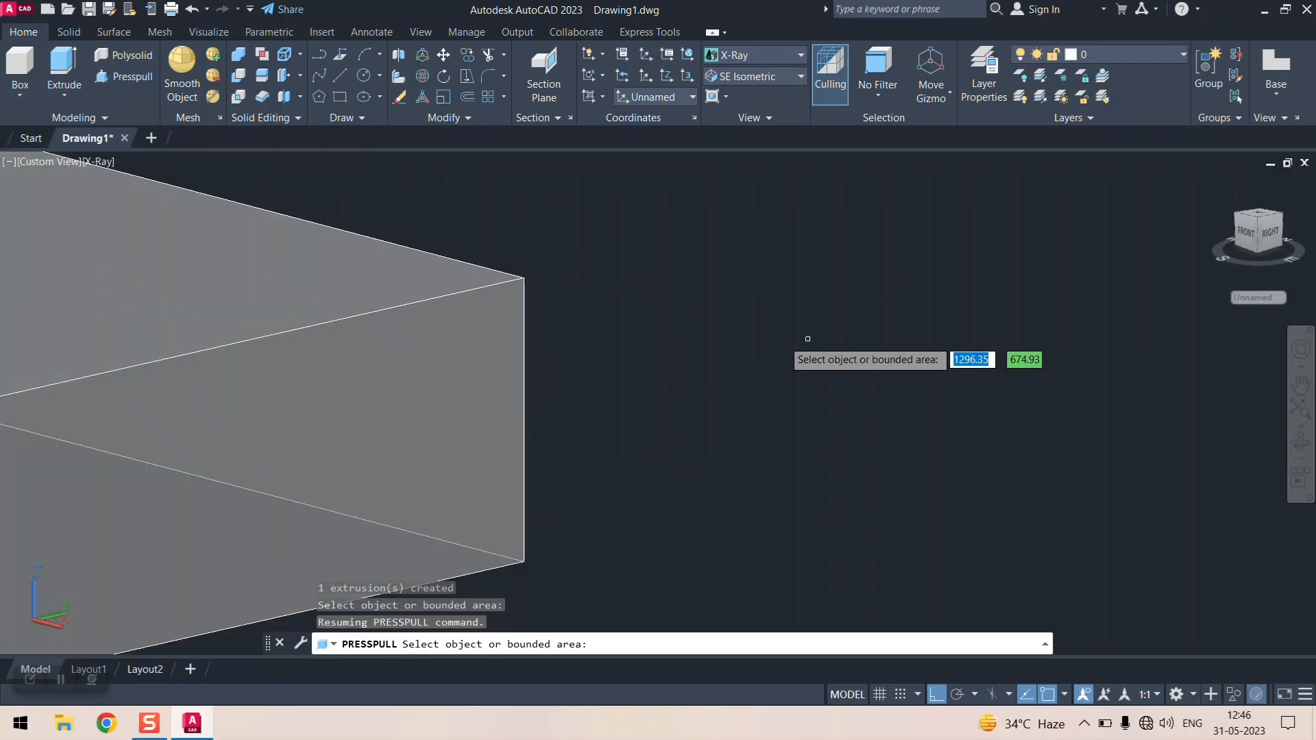
{"action": "scroll", "coordinate": [731, 332], "scroll_direction": "down", "scroll_amount": 6}
{"action": "middle_click_drag", "start_coordinate": [731, 331], "coordinate": [691, 418]}
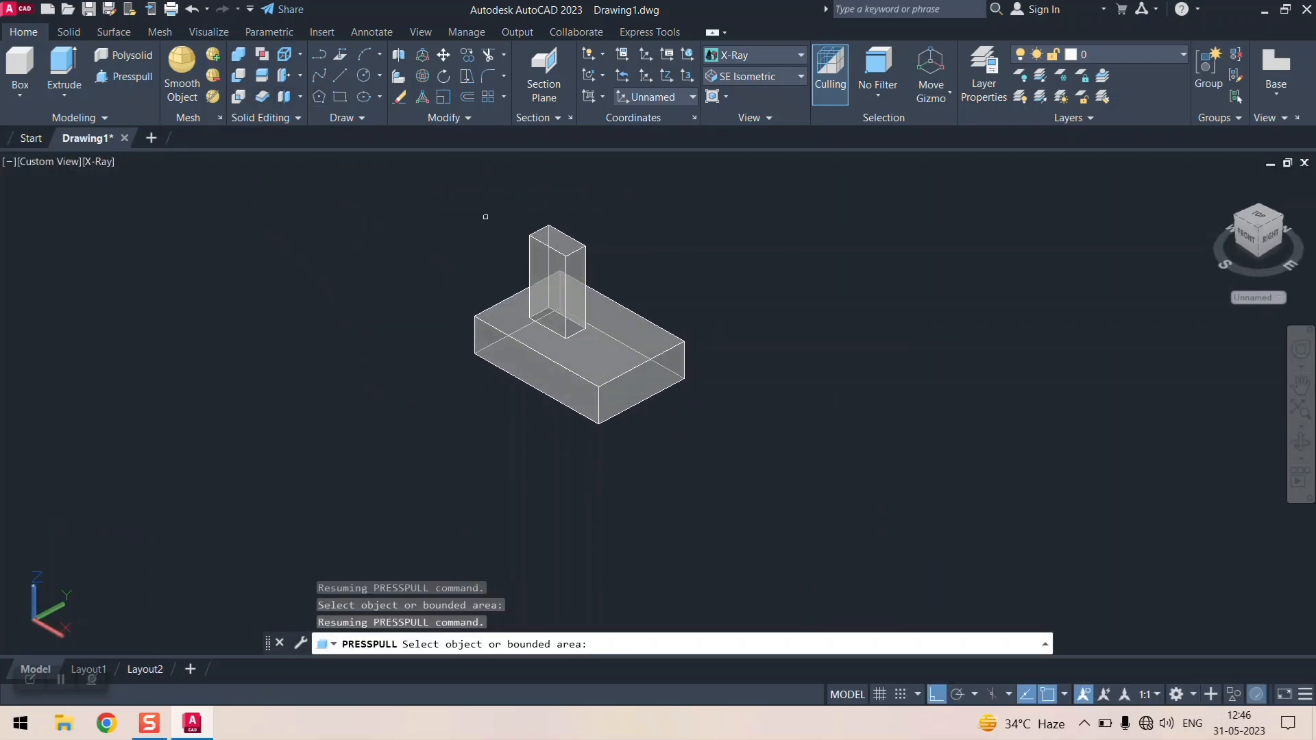
{"action": "scroll", "coordinate": [493, 219], "scroll_direction": "up", "scroll_amount": 3}
{"action": "scroll", "coordinate": [494, 219], "scroll_direction": "down", "scroll_amount": 2}
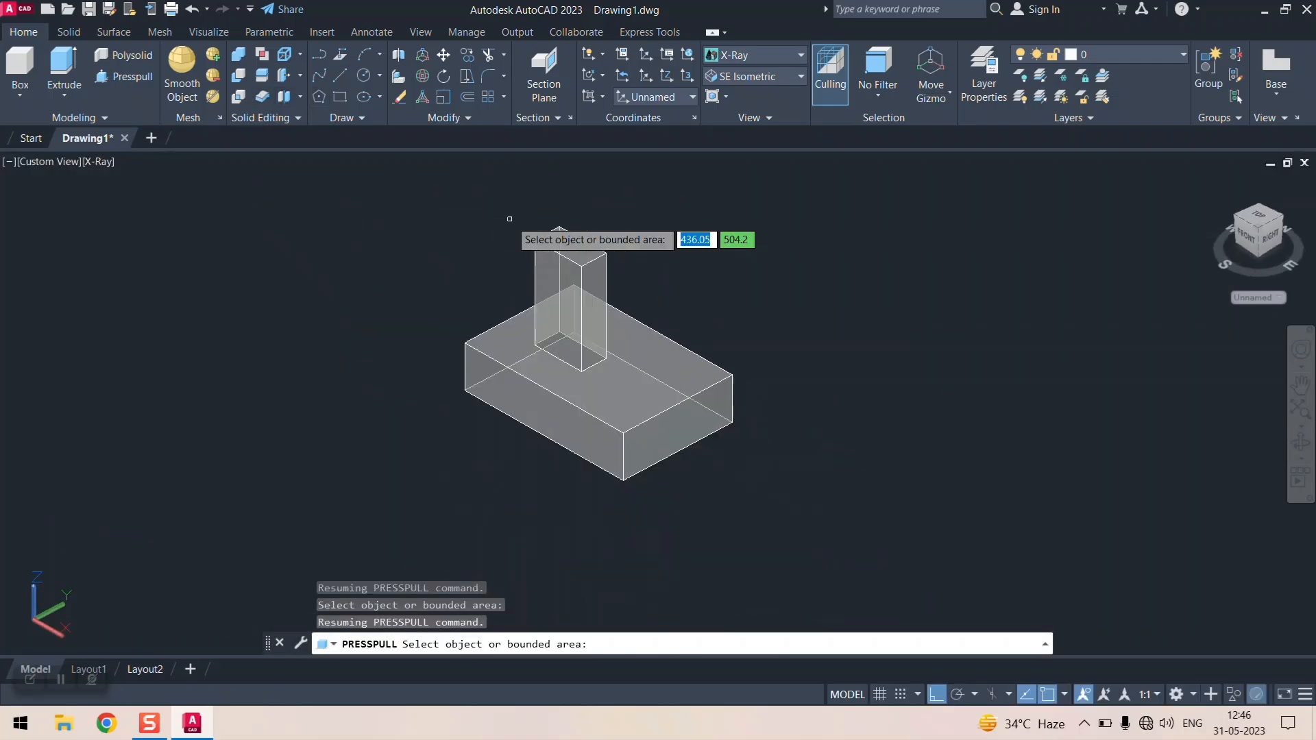
{"action": "left_click", "coordinate": [340, 96]}
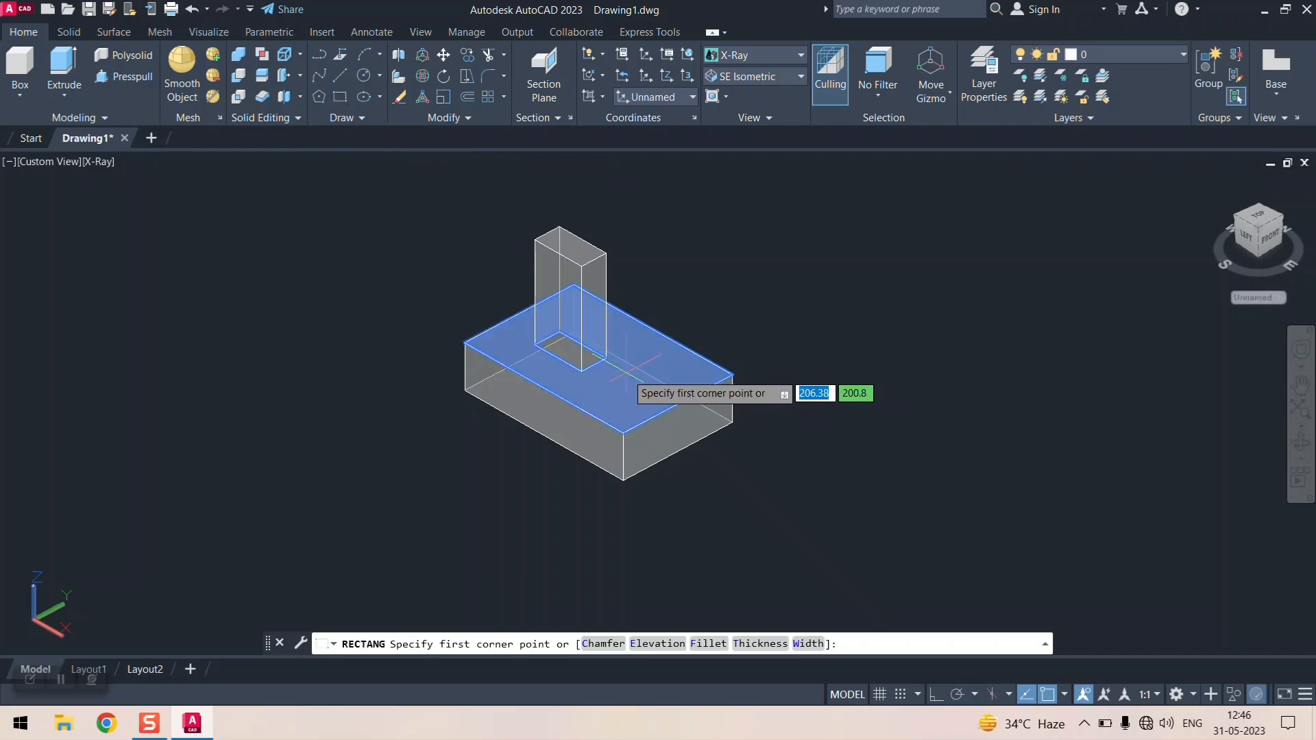
{"action": "left_click", "coordinate": [627, 370]}
{"action": "left_click", "coordinate": [685, 389]}
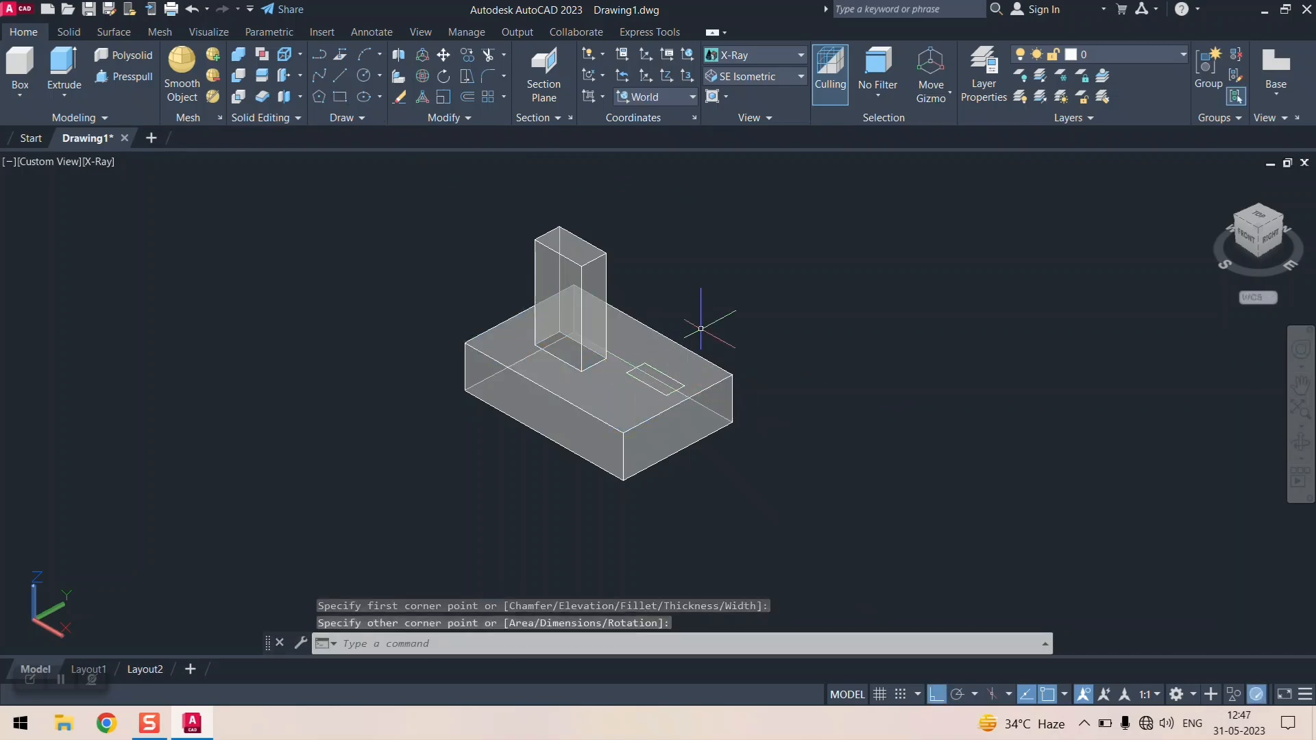
- Press-pull the second small rectangle down 150 through the box to cut a rectangular opening
{"action": "left_click", "coordinate": [132, 77]}
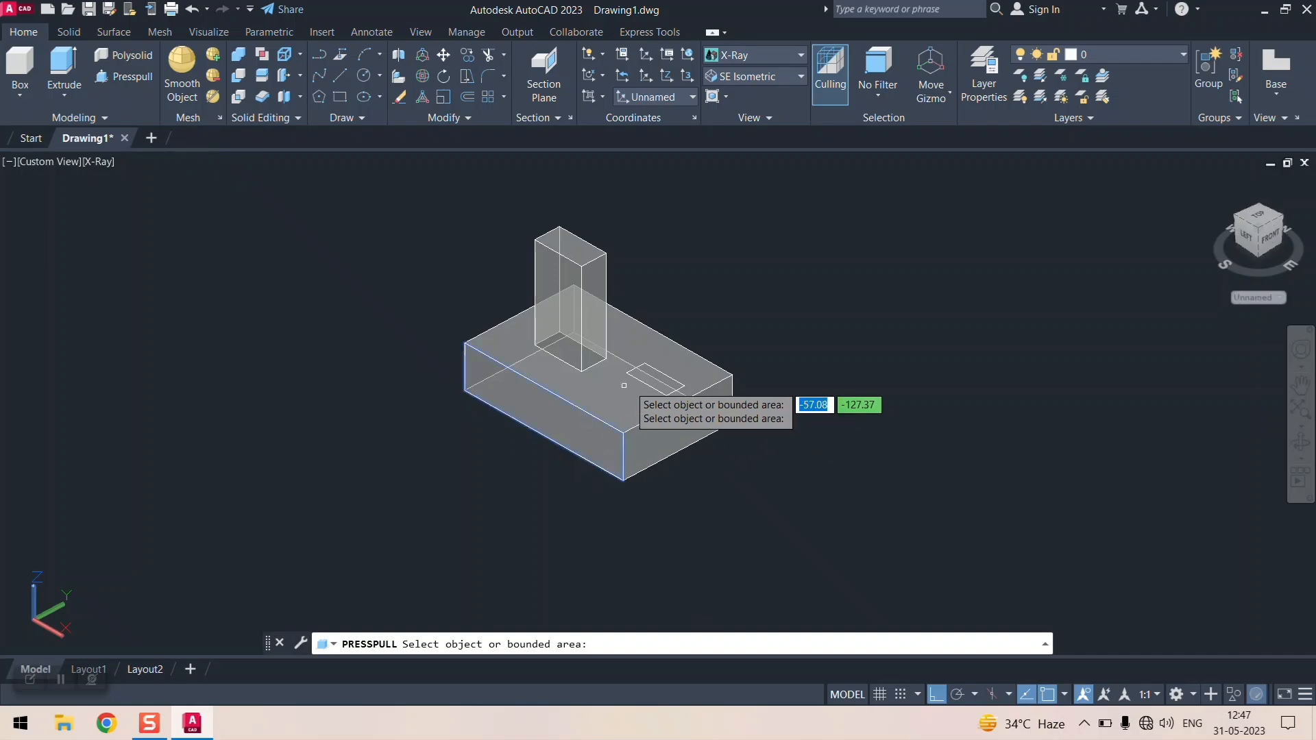
{"action": "left_click", "coordinate": [657, 381]}
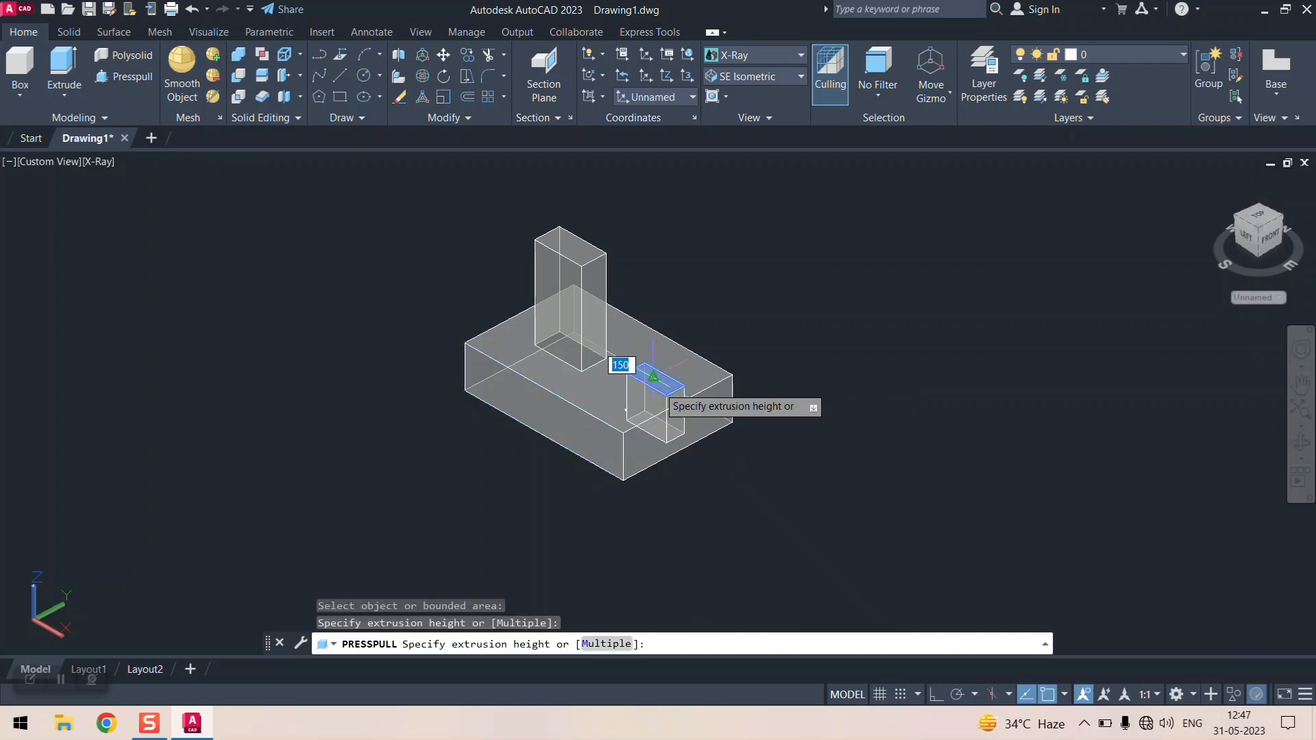
{"action": "left_click", "coordinate": [668, 444]}
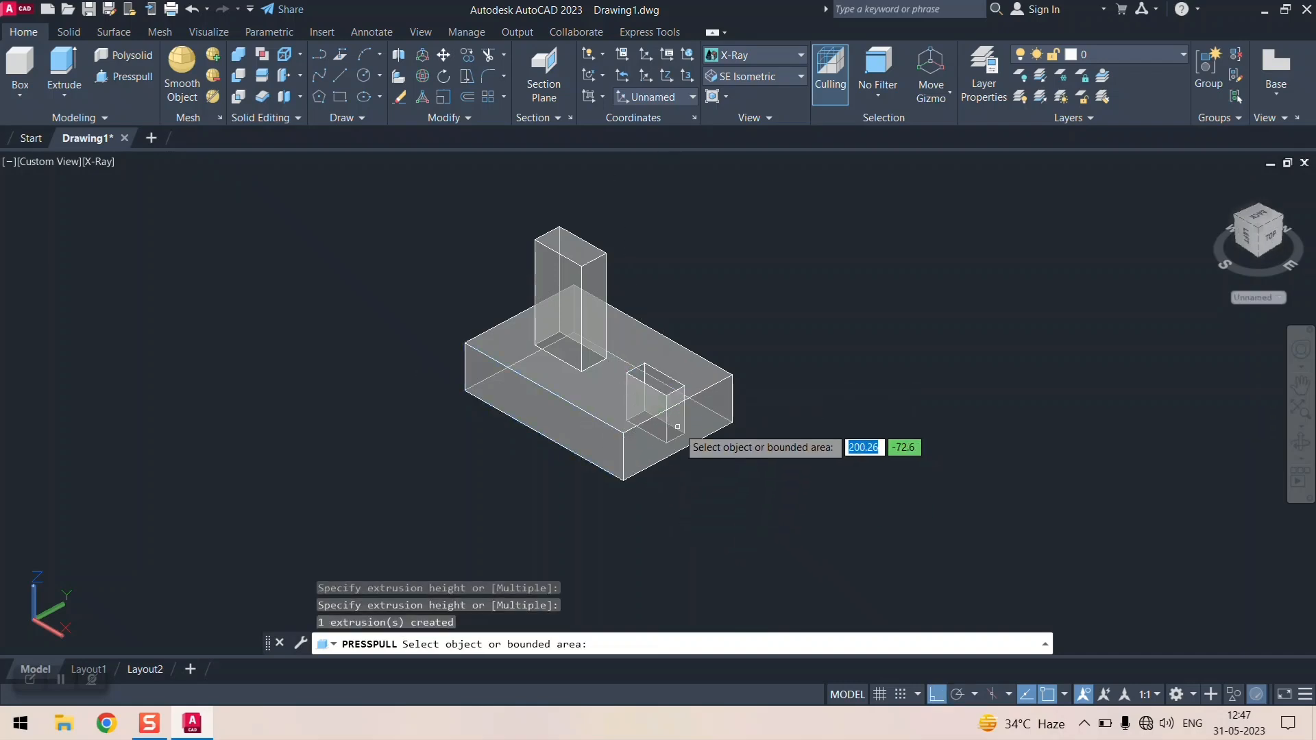
{"action": "mouse_move", "coordinate": [683, 406]}
{"action": "middle_mouse_down", "text": "shift"}
{"action": "mouse_move", "coordinate": [675, 383]}
{"action": "mouse_move", "coordinate": [685, 493]}
{"action": "mouse_move", "coordinate": [690, 285]}
{"action": "mouse_move", "coordinate": [555, 444]}
{"action": "mouse_move", "coordinate": [627, 528]}
{"action": "mouse_move", "coordinate": [658, 373]}
{"action": "mouse_move", "coordinate": [678, 389]}
{"action": "mouse_move", "coordinate": [658, 405]}
{"action": "middle_mouse_up", "text": "shift"}
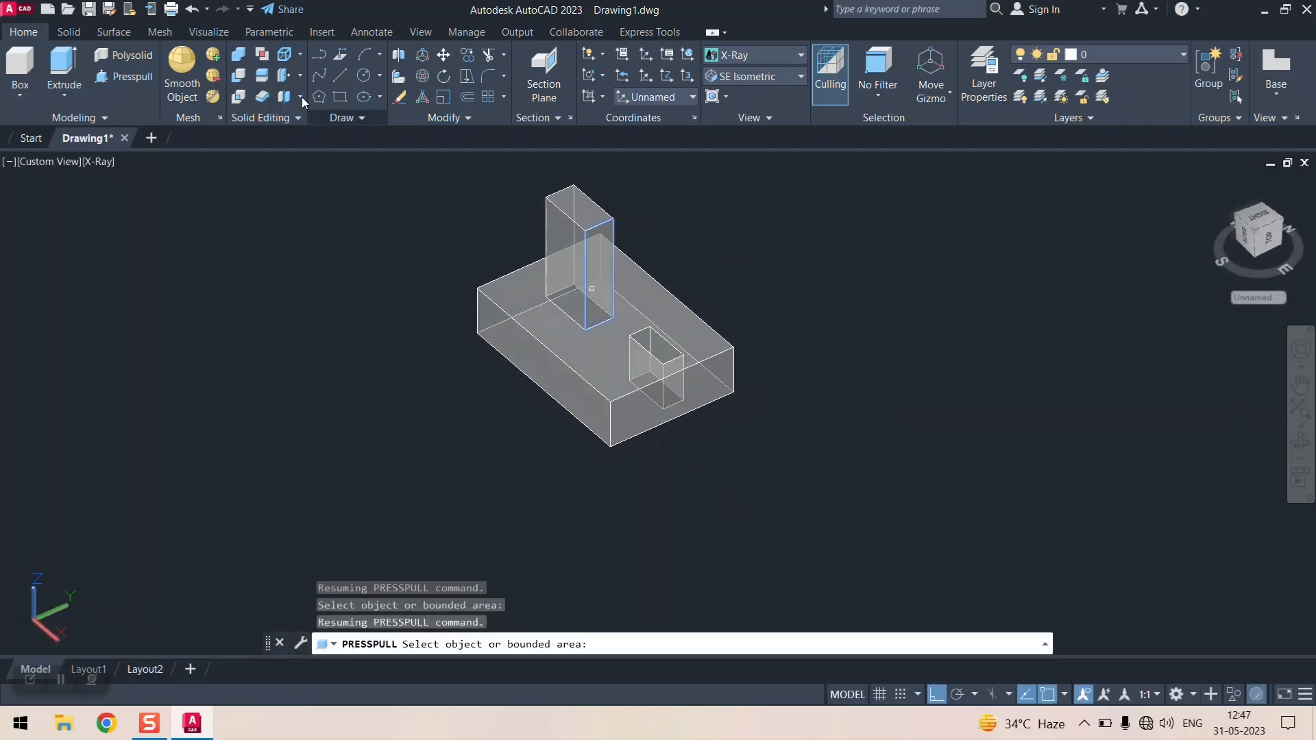
- Draw a circle of radius 25 on the box's top face, between the column and the rectangular opening near the front edge
{"action": "left_click", "coordinate": [364, 75]}
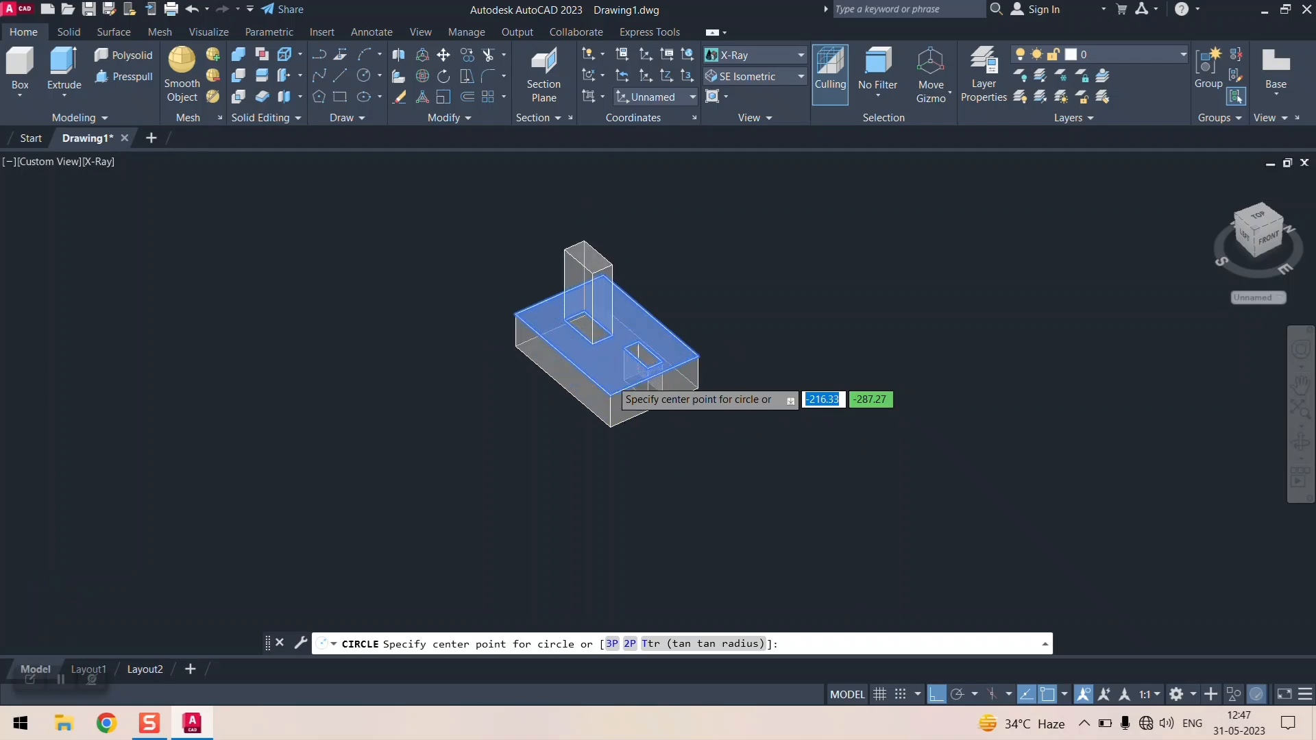
{"action": "scroll", "coordinate": [609, 401], "scroll_direction": "up", "scroll_amount": 2}
{"action": "middle_click_drag", "start_coordinate": [613, 381], "coordinate": [641, 429]}
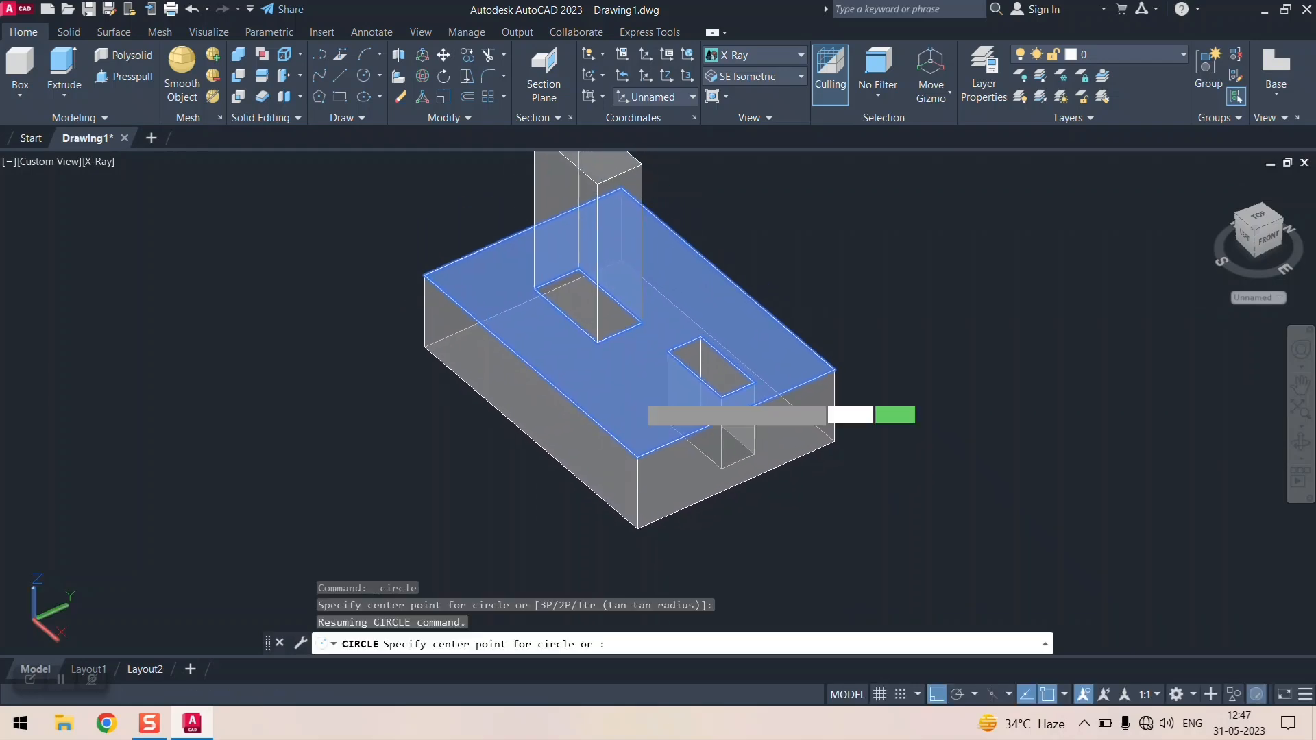
{"action": "scroll", "coordinate": [638, 376], "scroll_direction": "up", "scroll_amount": 1}
{"action": "middle_click_drag", "start_coordinate": [637, 376], "coordinate": [655, 370], "text": "shift"}
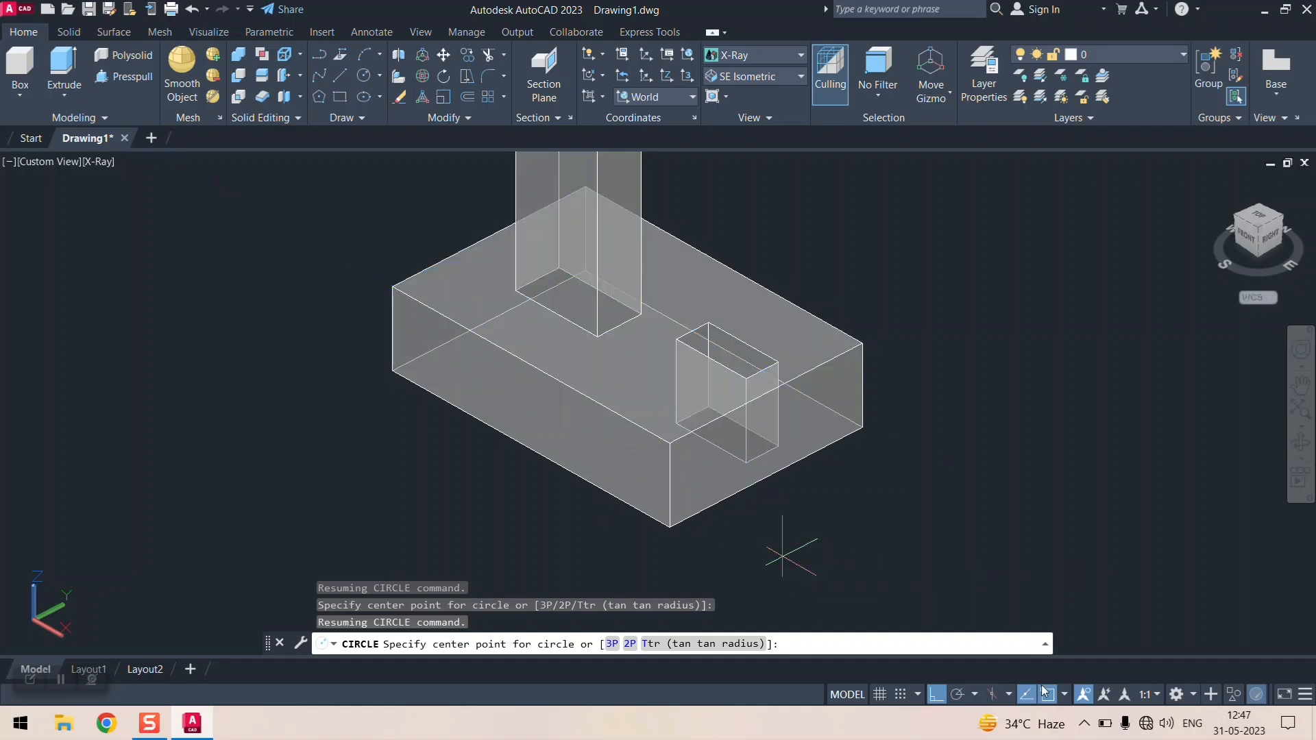
{"action": "left_click", "coordinate": [1064, 699]}
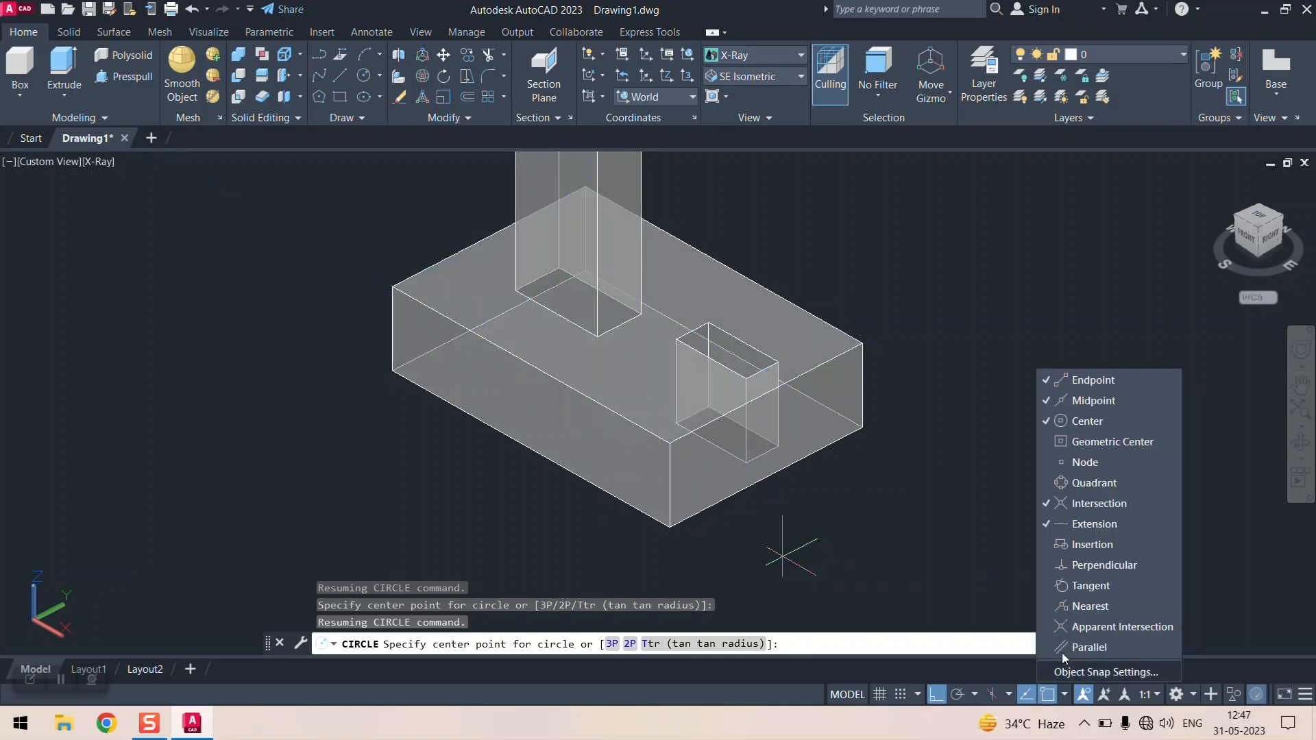
{"action": "left_click", "coordinate": [1064, 700]}
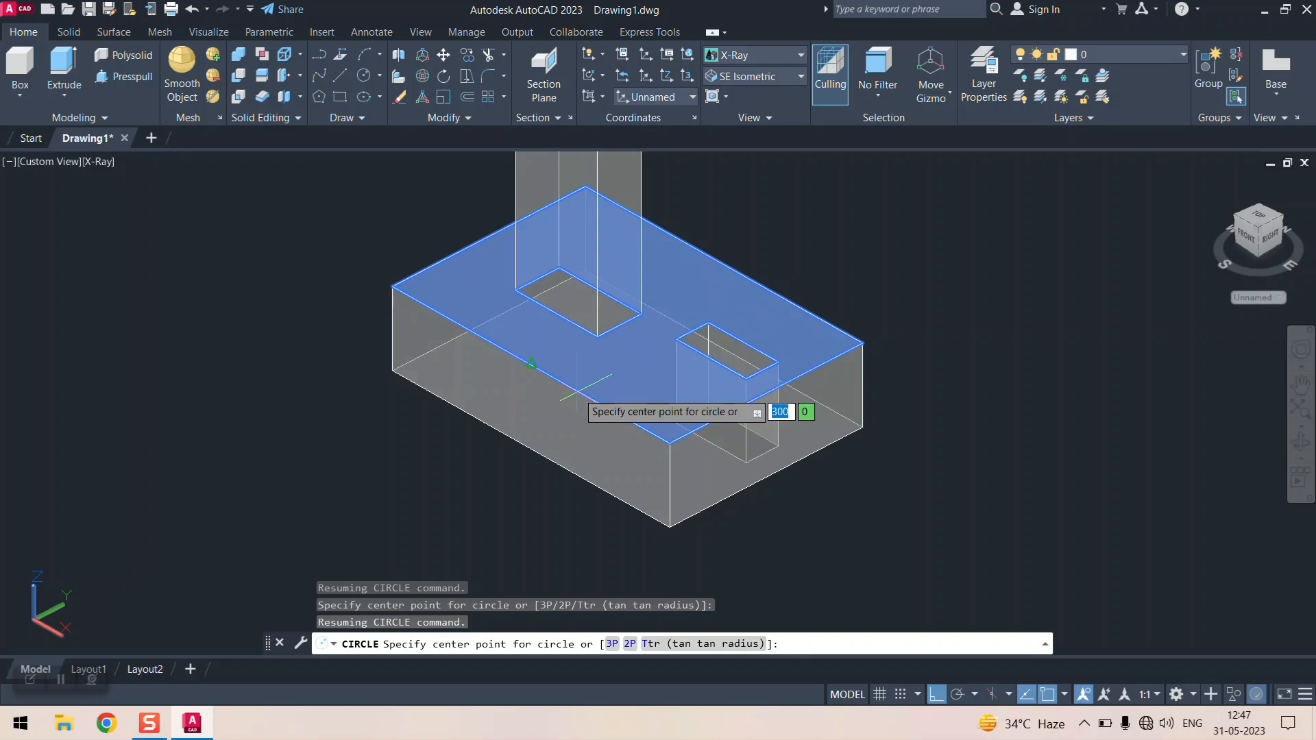
{"action": "left_click", "coordinate": [634, 385]}
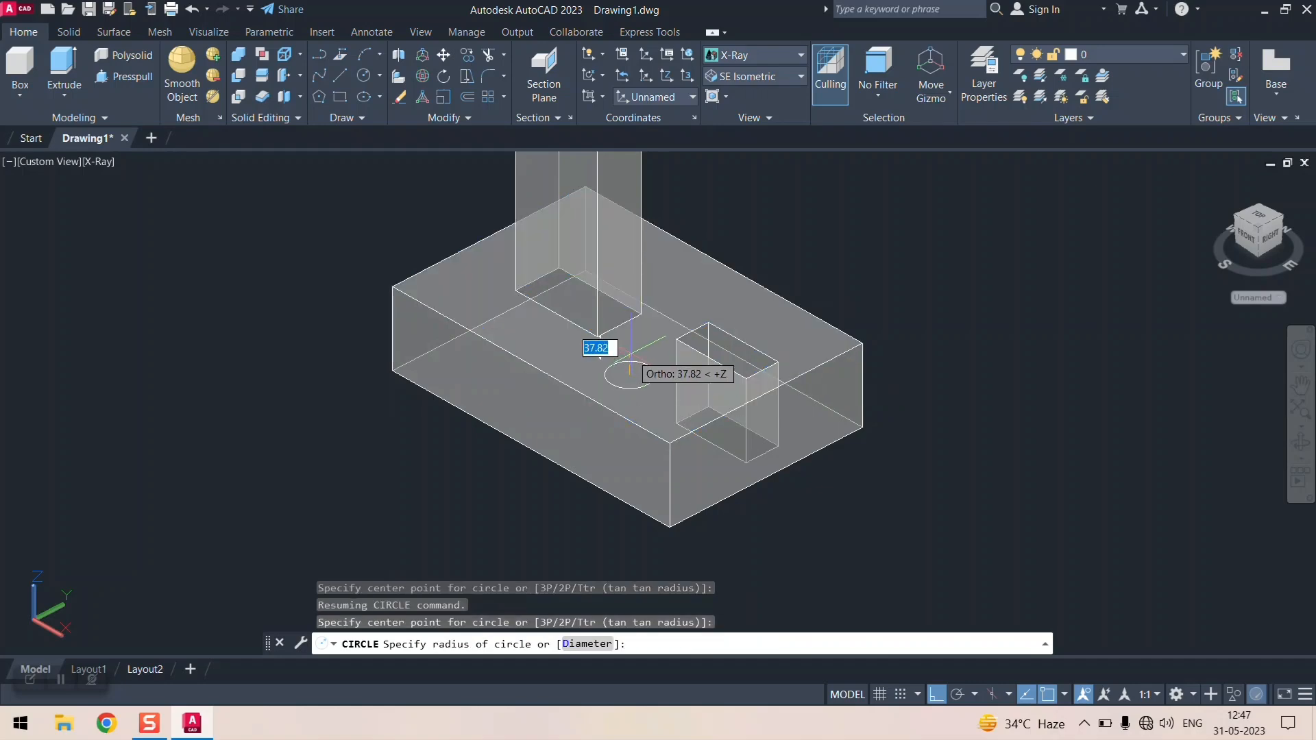
{"action": "key", "text": "Return"}
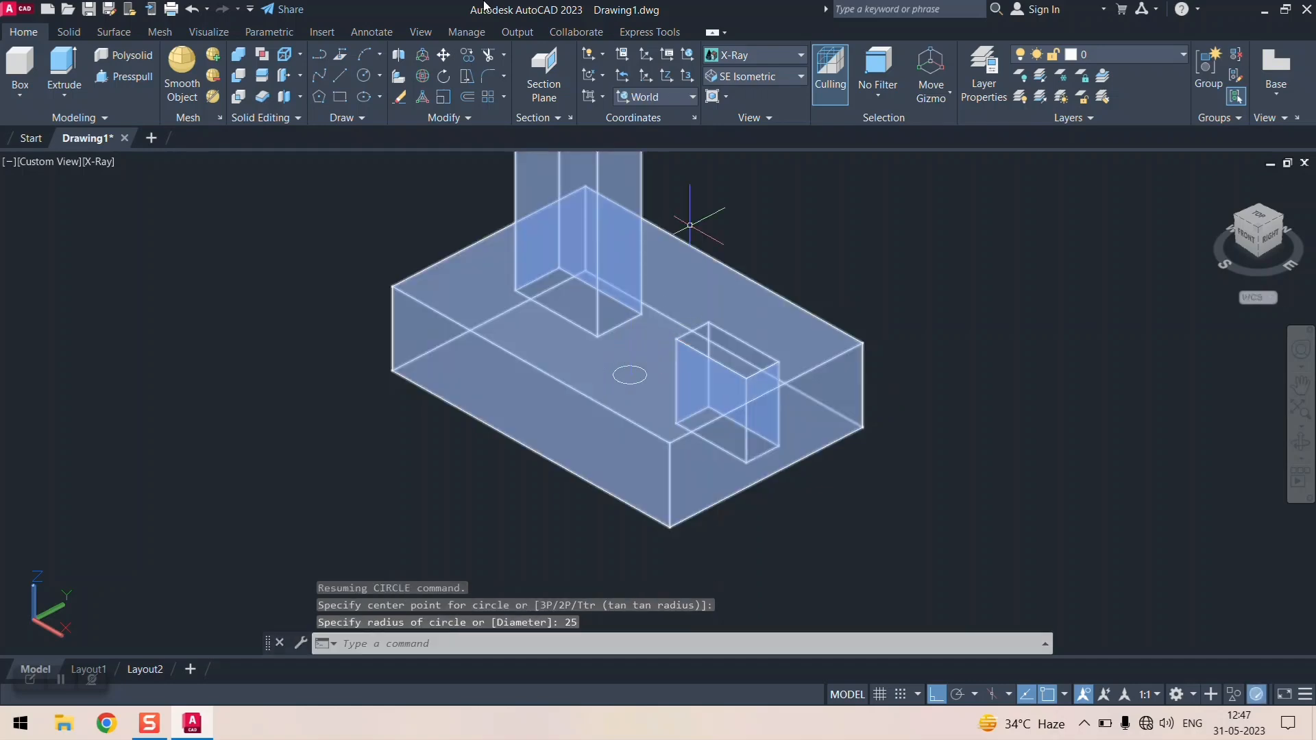
- Press-pull the radius 25 circle upward by 250 to form a round post
{"action": "left_click", "coordinate": [136, 81]}
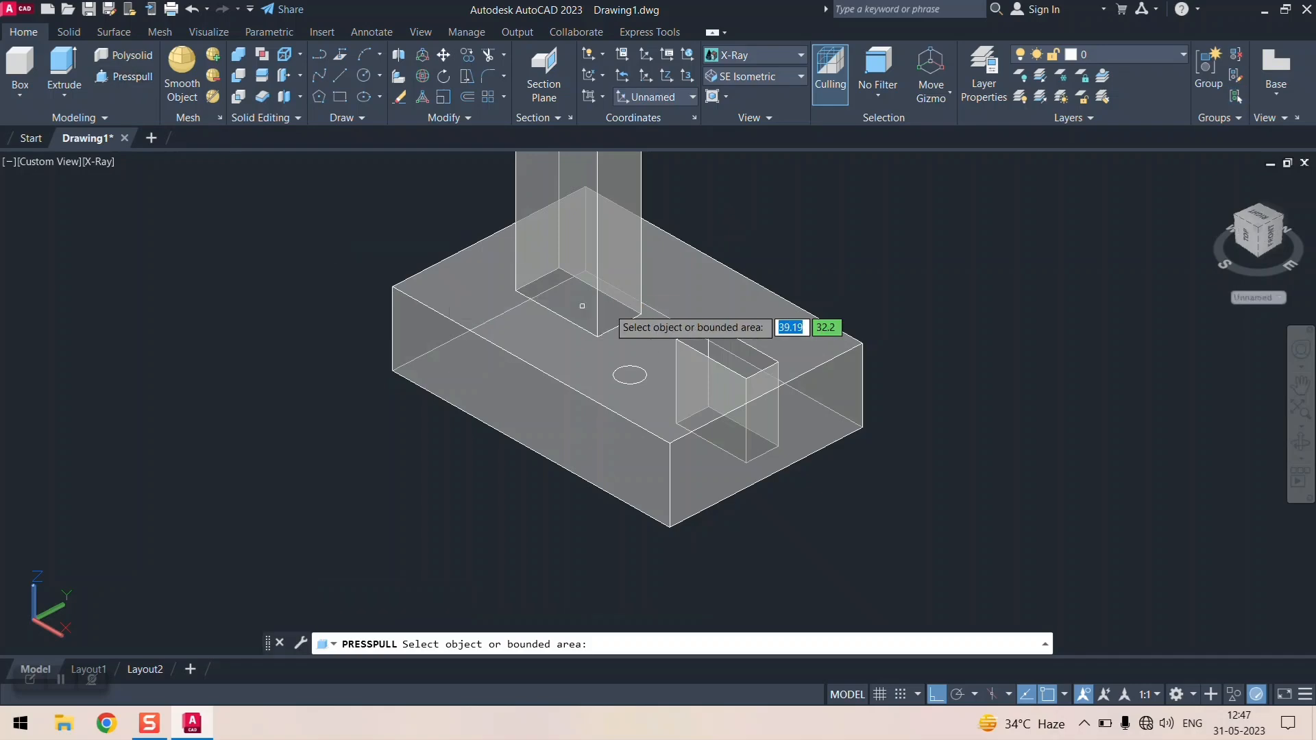
{"action": "left_click", "coordinate": [630, 375]}
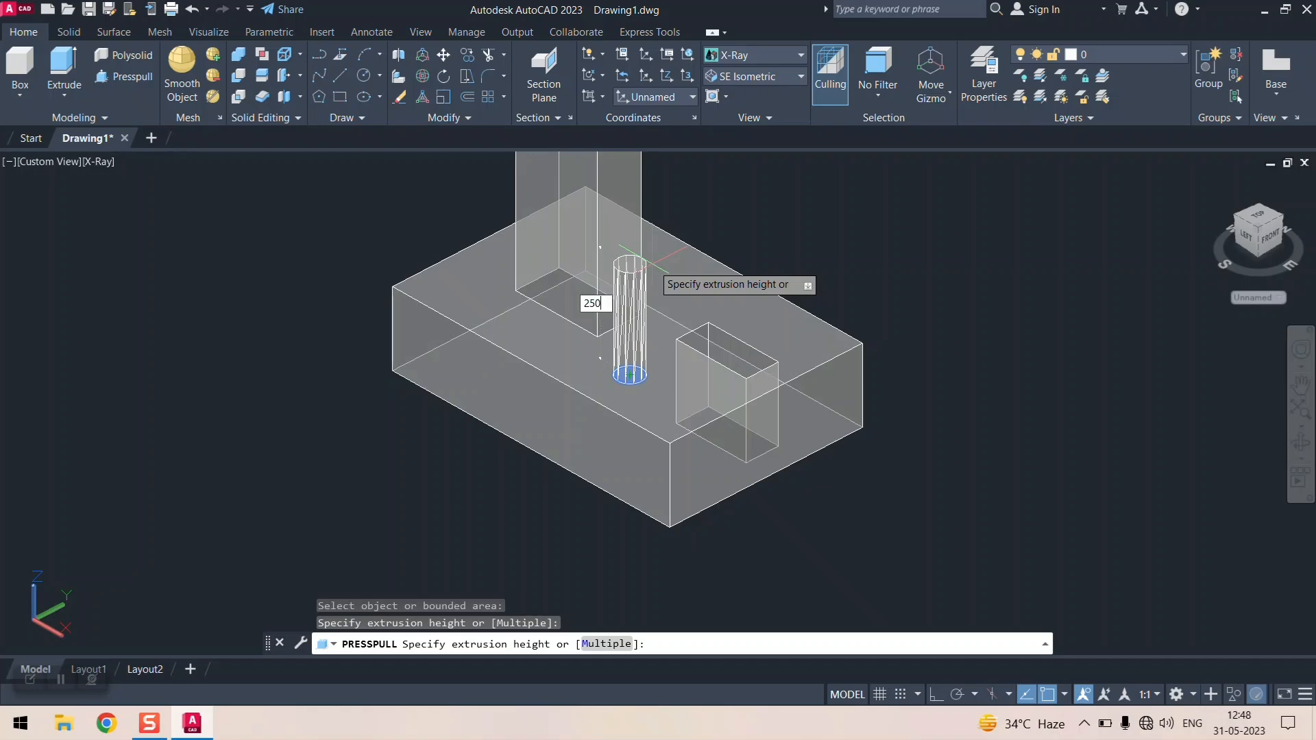
{"action": "key", "text": "Return"}
{"action": "middle_click_drag", "start_coordinate": [678, 343], "coordinate": [717, 329]}
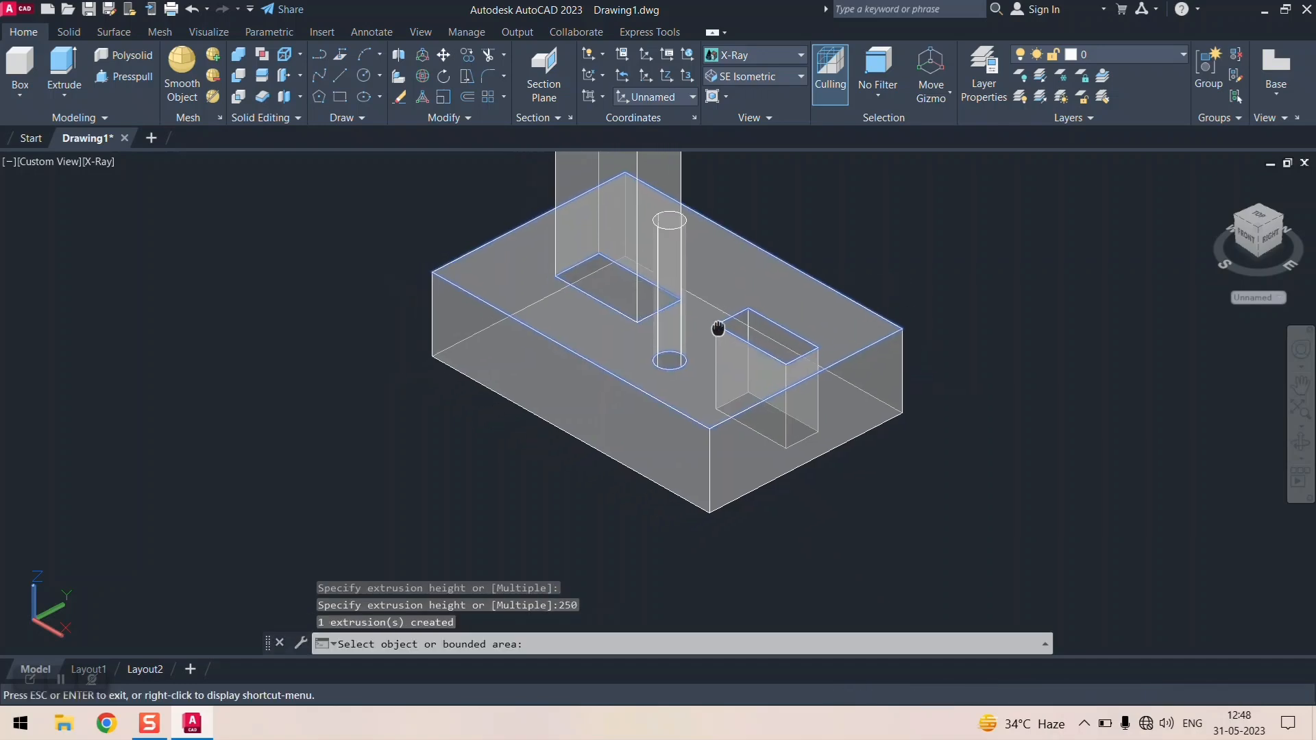
{"action": "left_click_drag", "start_coordinate": [718, 329], "coordinate": [685, 347]}
{"action": "key", "text": "Escape"}
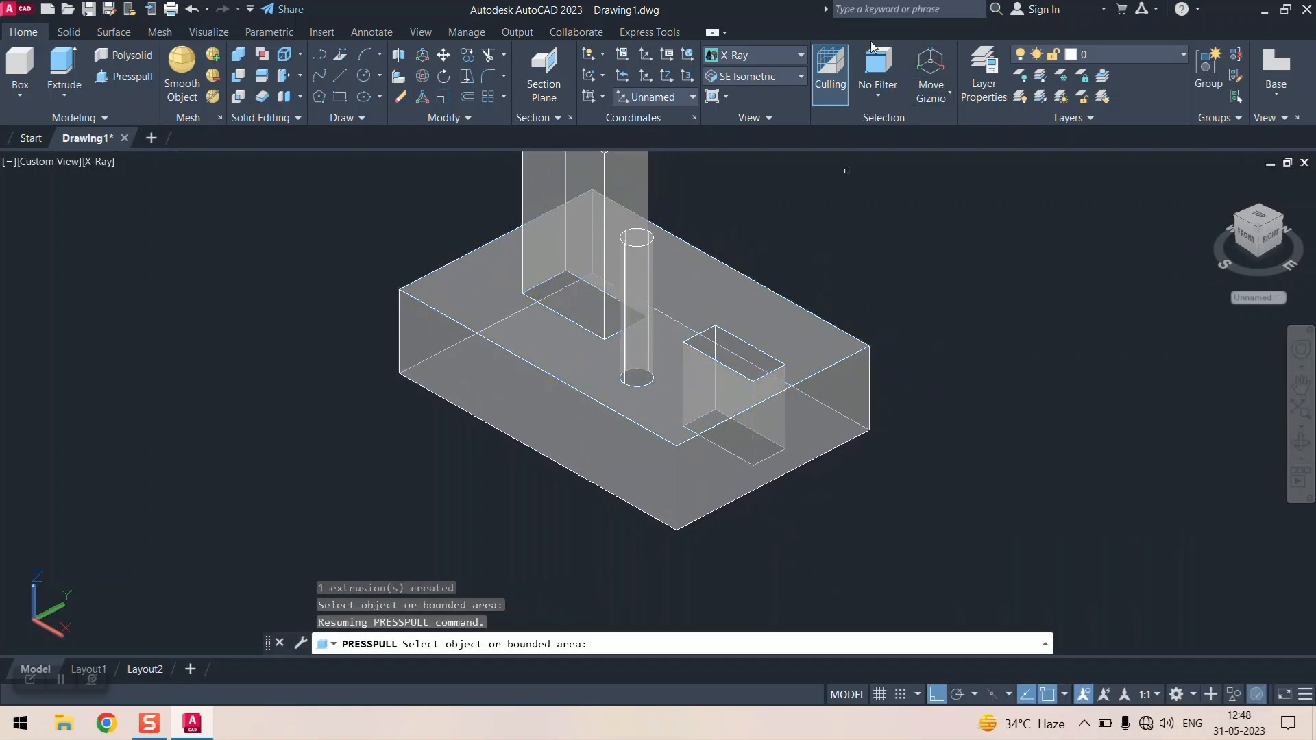
- Display the model in the Shaded with edges visual style and end the press-pull operation
{"action": "left_click", "coordinate": [771, 56]}
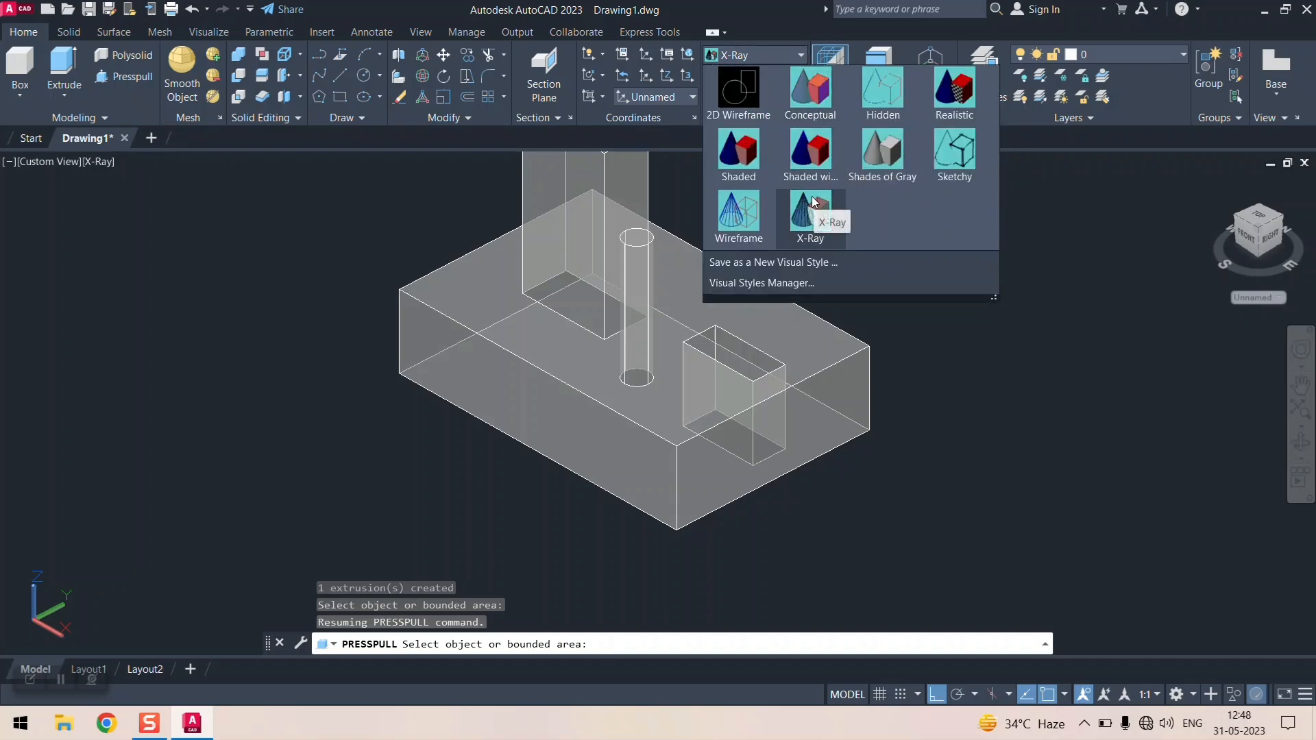
{"action": "left_click", "coordinate": [811, 170]}
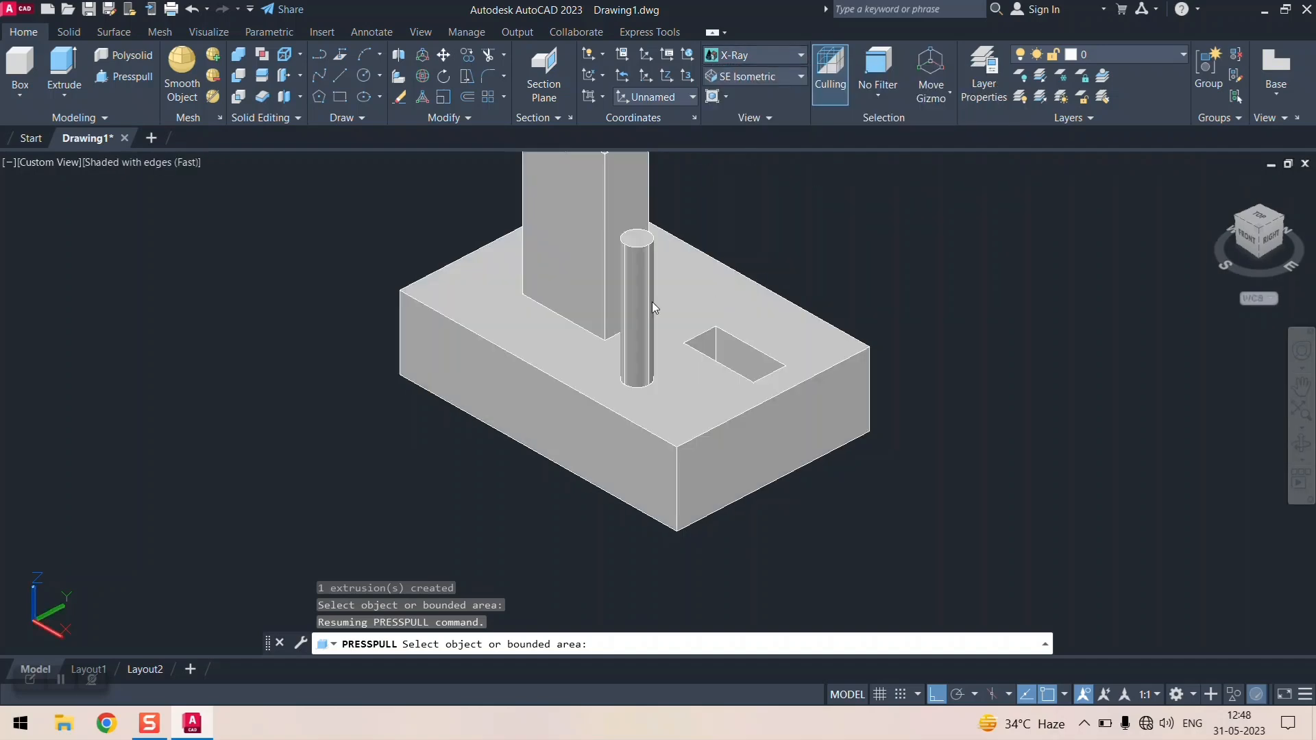
{"action": "scroll", "coordinate": [653, 304], "scroll_direction": "up", "scroll_amount": 6}
{"action": "key", "text": "Return"}
{"action": "scroll", "coordinate": [651, 302], "scroll_direction": "down", "scroll_amount": 13}
{"action": "scroll", "coordinate": [652, 302], "scroll_direction": "up", "scroll_amount": 4}
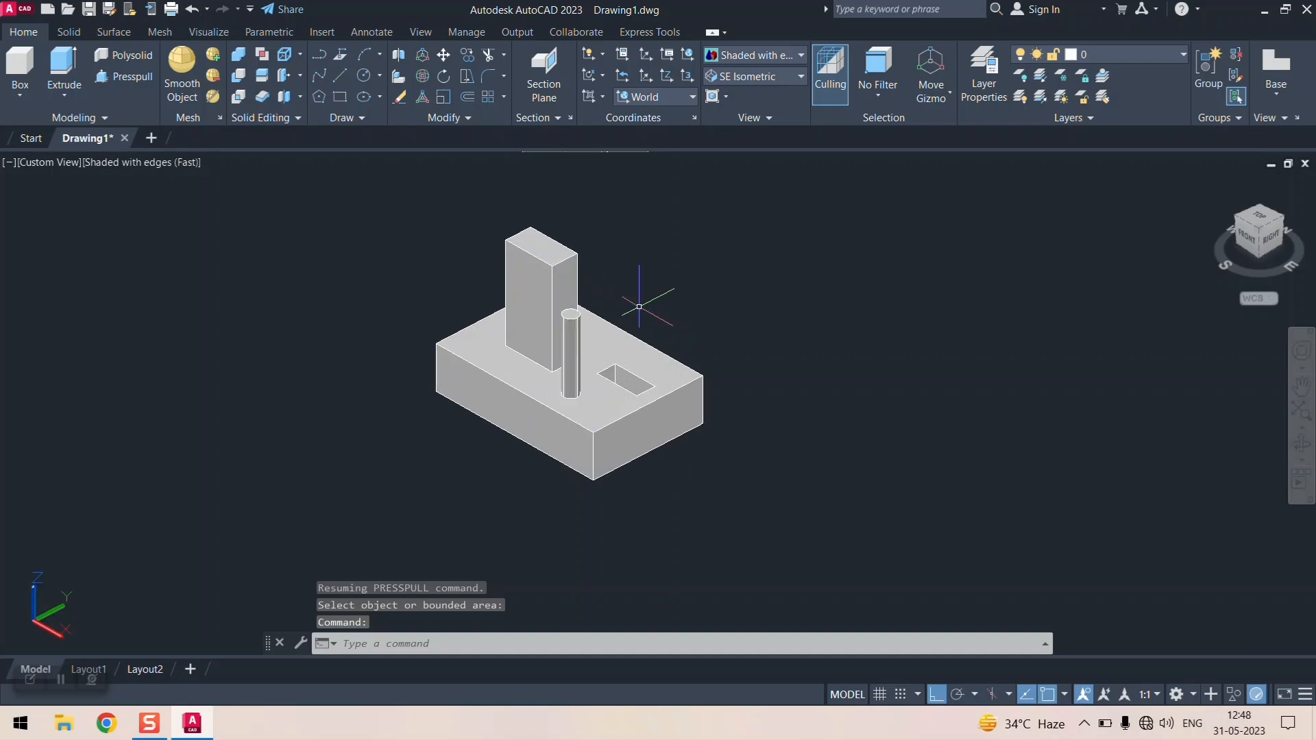
{"action": "mouse_move", "coordinate": [639, 306]}
{"action": "middle_mouse_down"}
{"action": "mouse_move", "coordinate": [628, 311]}
{"action": "mouse_move", "coordinate": [661, 290]}
{"action": "mouse_move", "coordinate": [659, 304]}
{"action": "middle_mouse_up"}
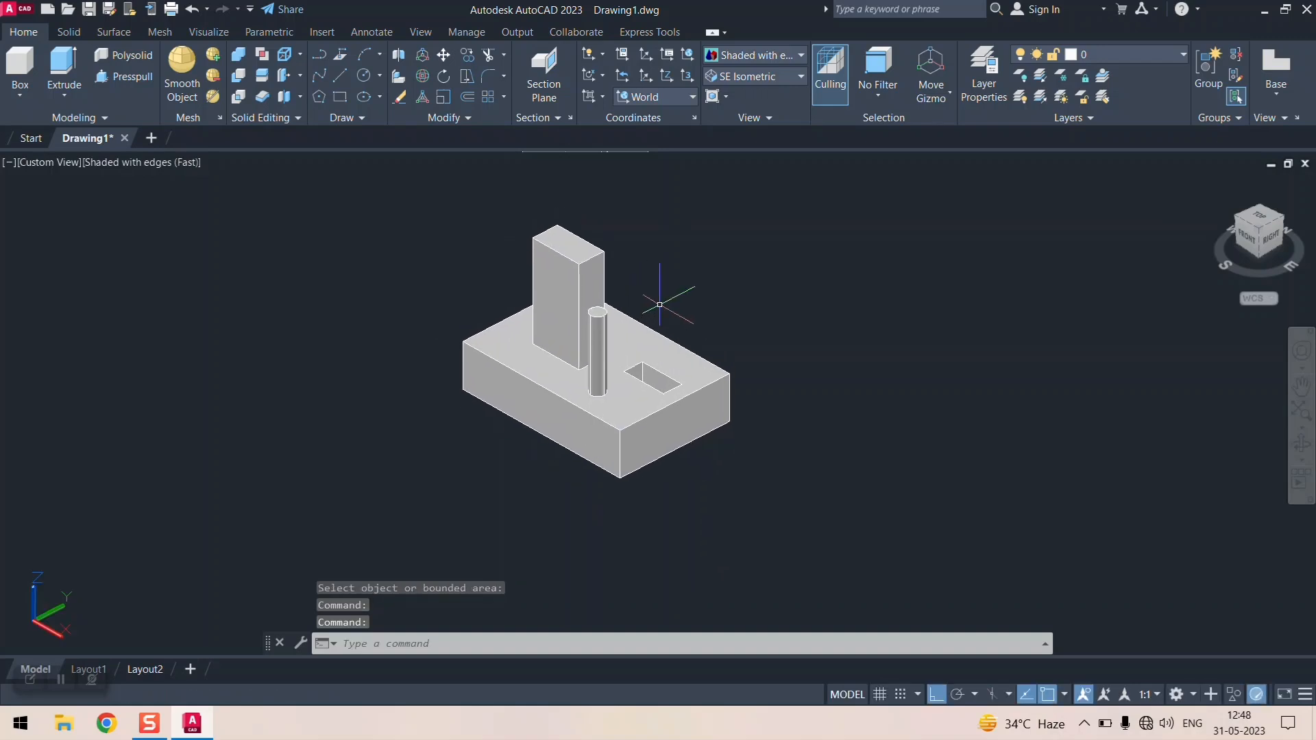
- Draw a circle of radius 30 on the box's top face, behind the column on the side opposite the round post
{"action": "scroll", "coordinate": [540, 363], "scroll_direction": "down", "scroll_amount": 6}
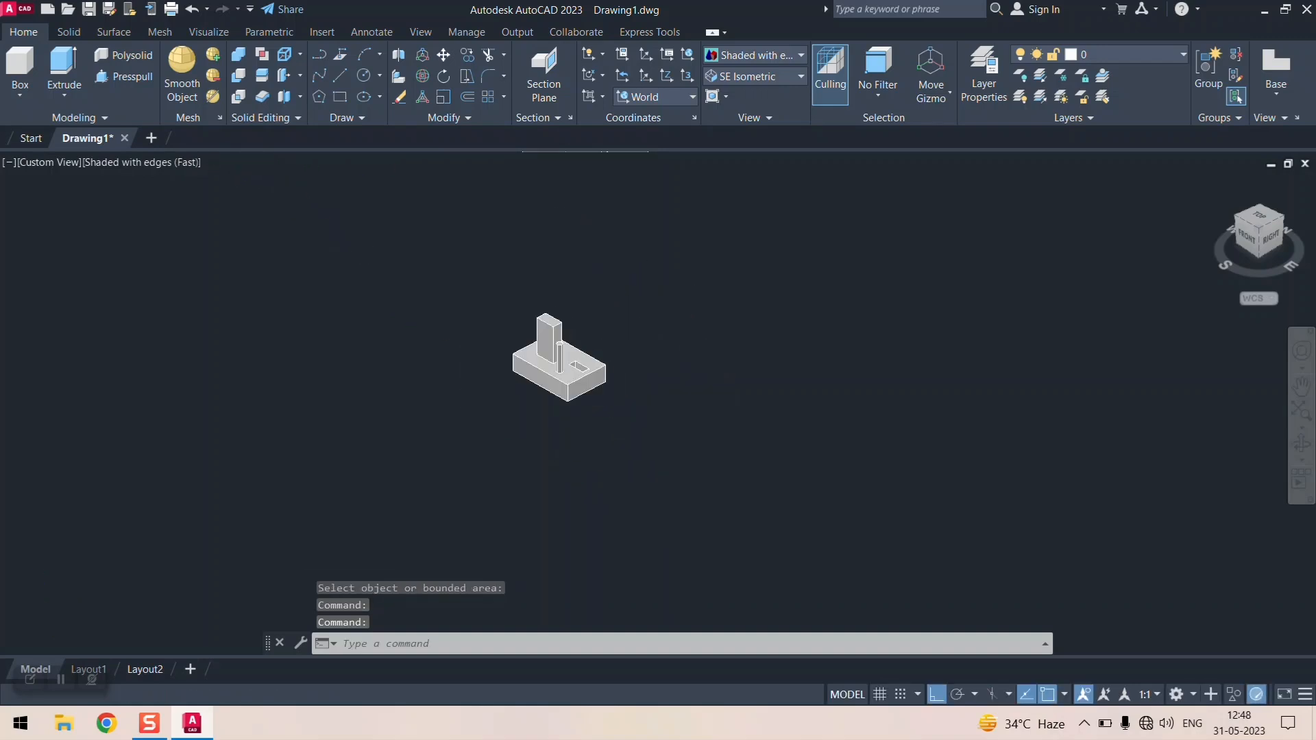
{"action": "scroll", "coordinate": [570, 358], "scroll_direction": "up", "scroll_amount": 8}
{"action": "middle_click_drag", "start_coordinate": [548, 345], "coordinate": [492, 303]}
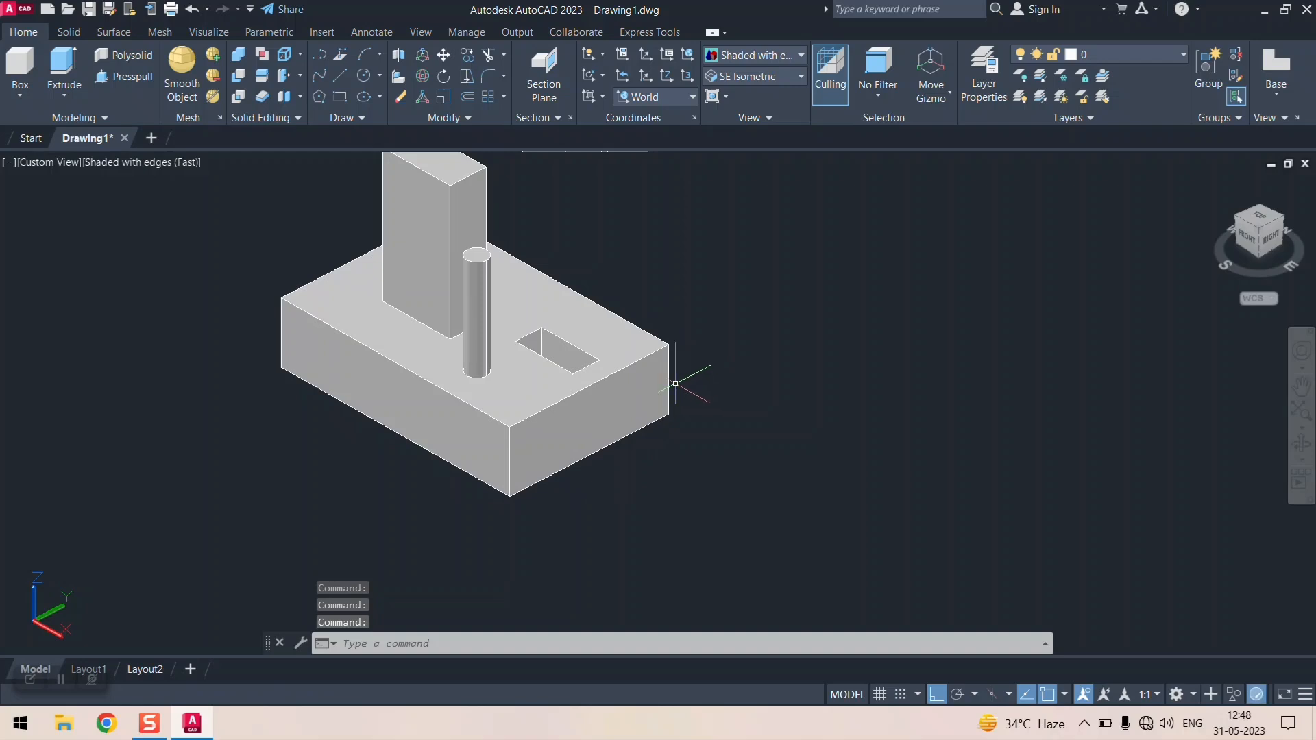
{"action": "middle_click_drag", "start_coordinate": [474, 357], "coordinate": [474, 356], "text": "shift"}
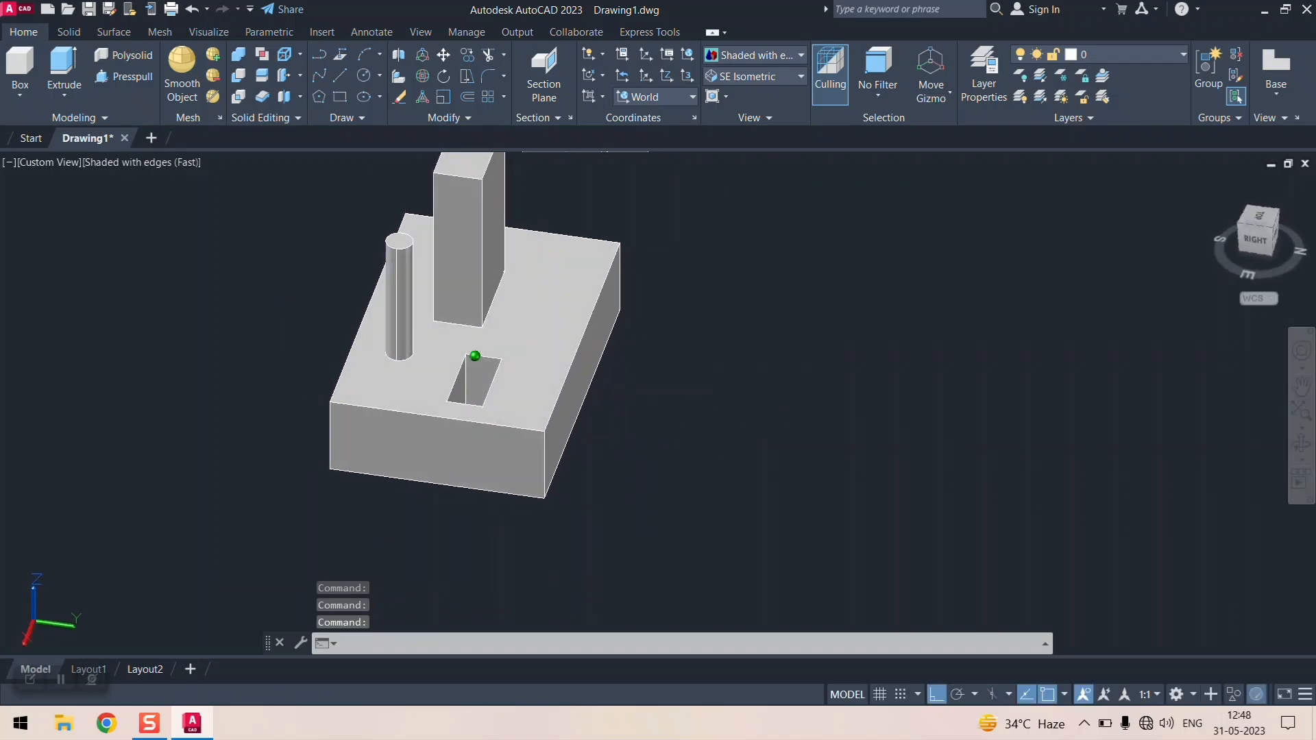
{"action": "left_click", "coordinate": [367, 75]}
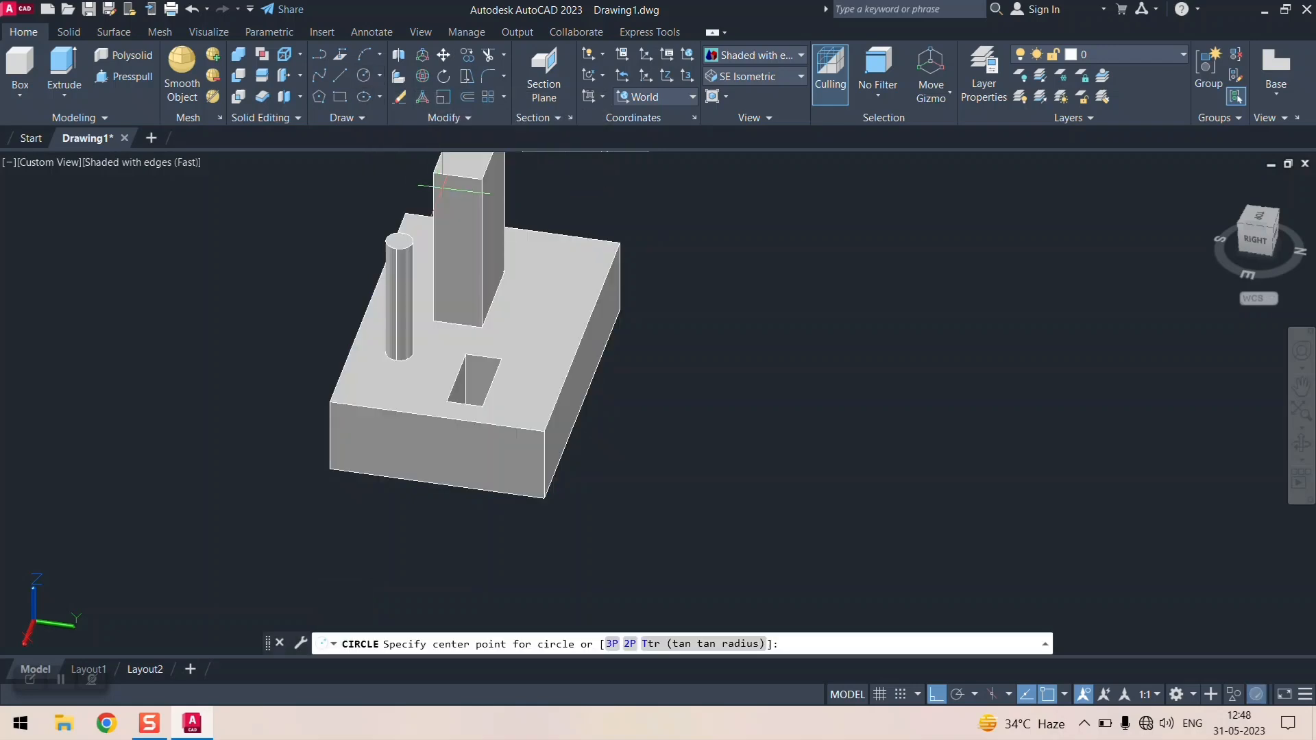
{"action": "left_click", "coordinate": [547, 300]}
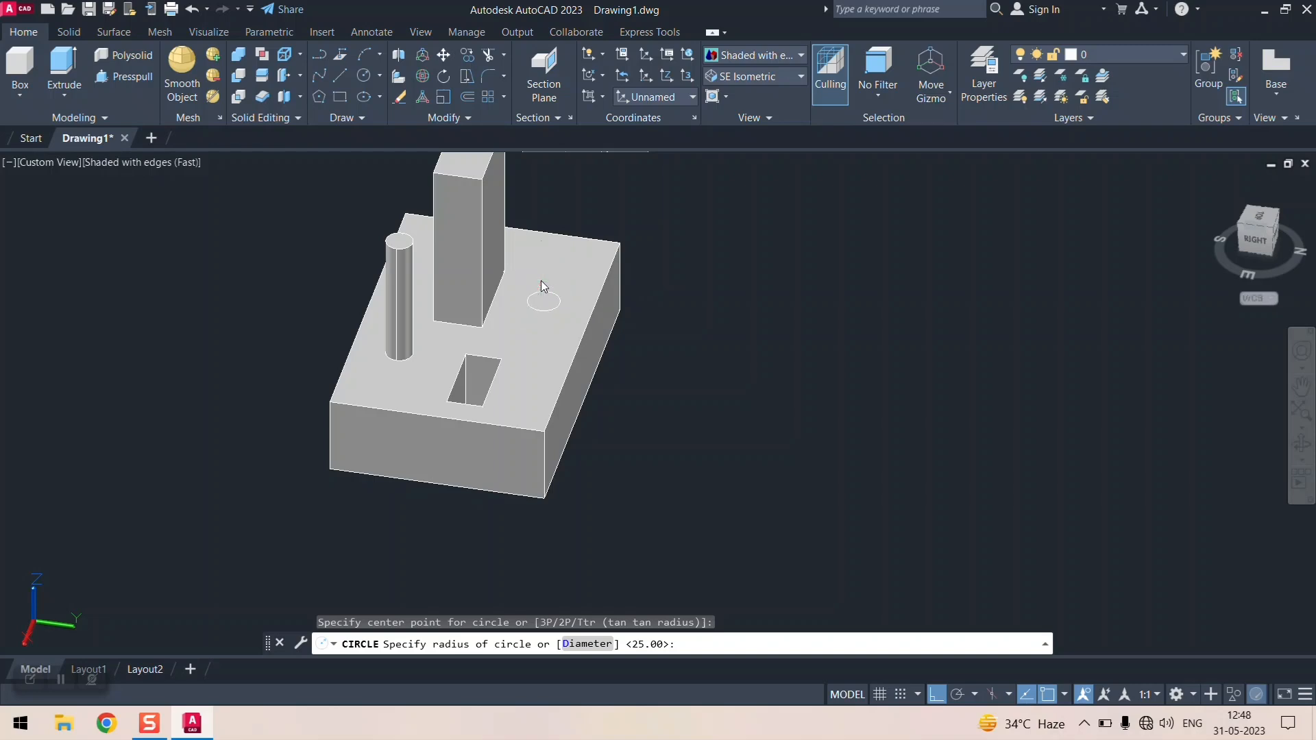
{"action": "type", "text": "30"}
{"action": "key", "text": "Return"}
- Press-pull the radius 30 circle down through the box to cut a round hole
{"action": "left_click", "coordinate": [130, 77]}
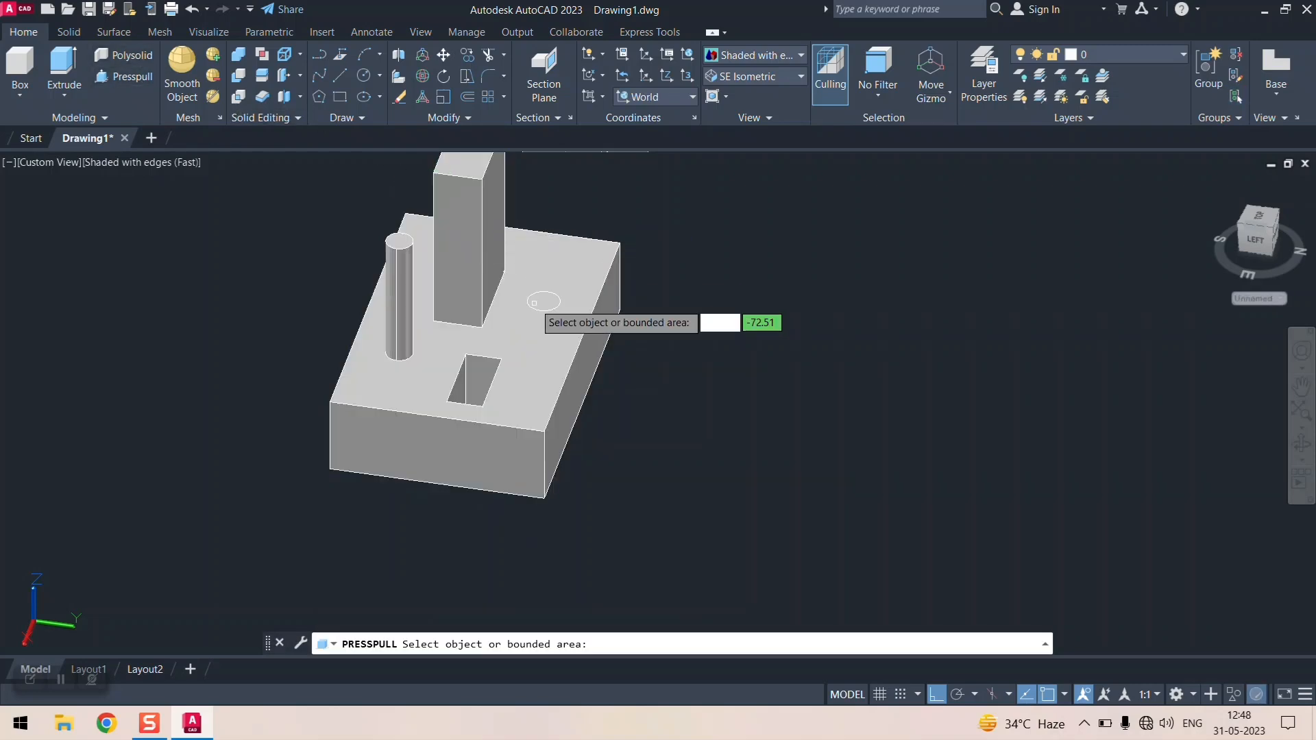
{"action": "left_click", "coordinate": [543, 300]}
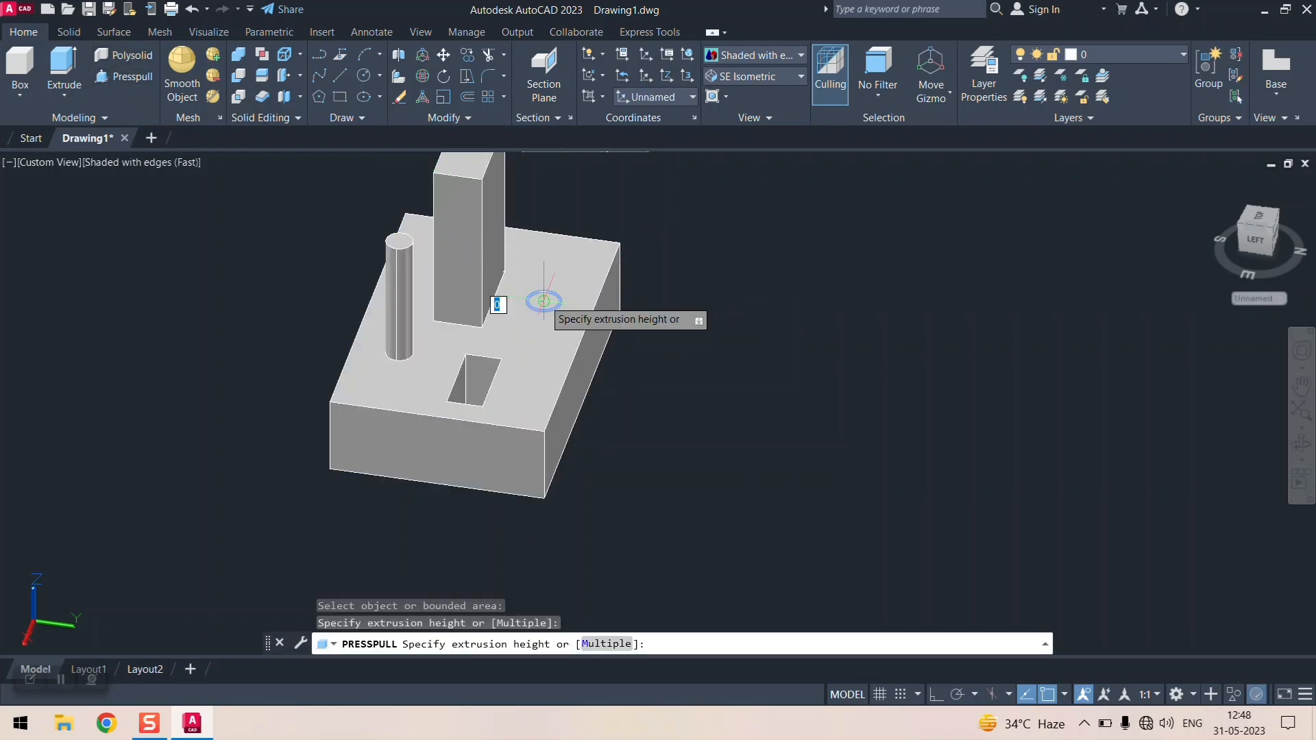
{"action": "left_click", "coordinate": [543, 444]}
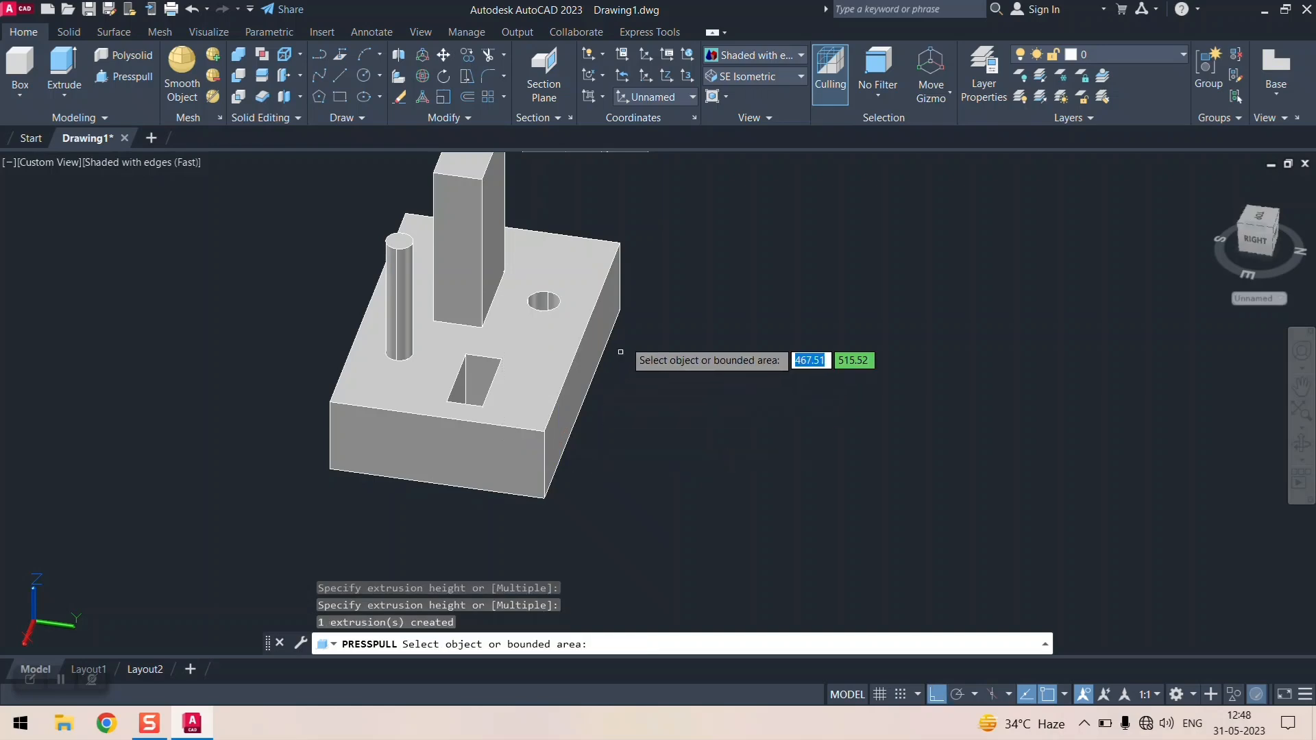
- Examine the round hole, rectangular opening, column and round post from several sides of the box
{"action": "middle_click_drag", "start_coordinate": [582, 342], "coordinate": [636, 355]}
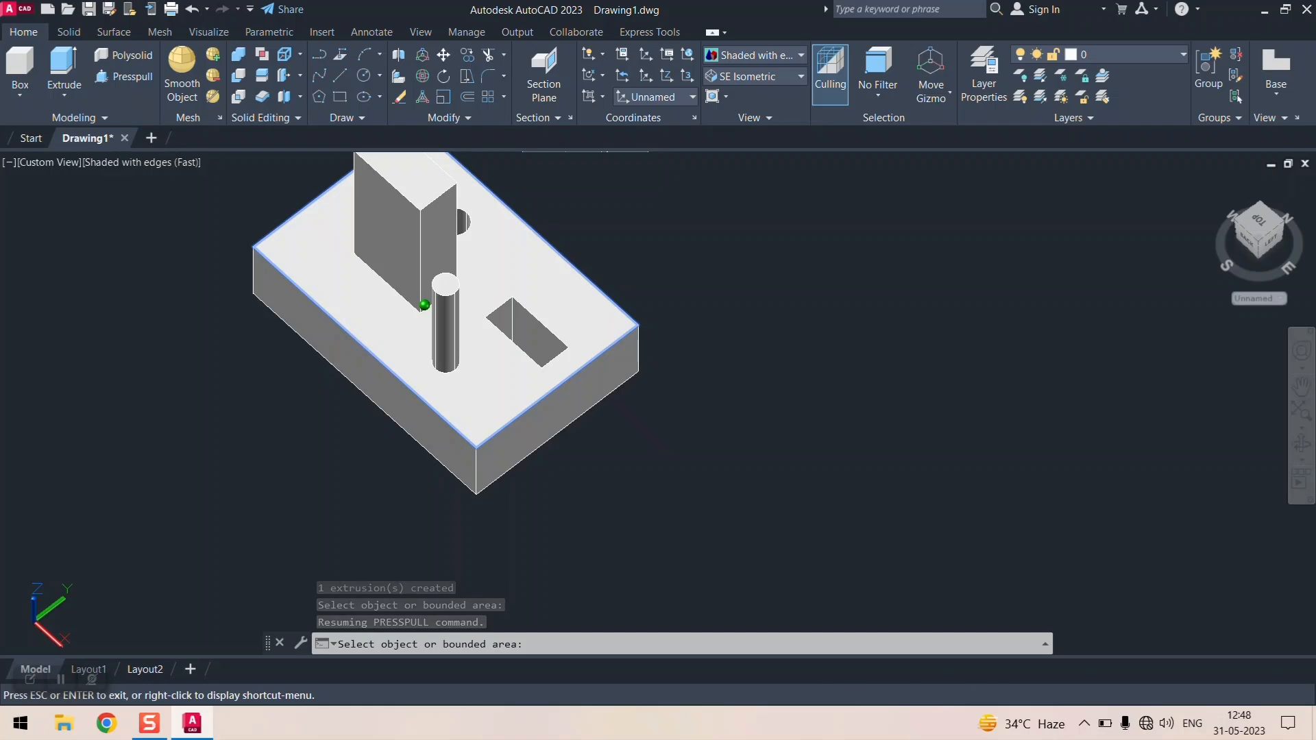
{"action": "middle_click_drag", "start_coordinate": [555, 343], "coordinate": [616, 212]}
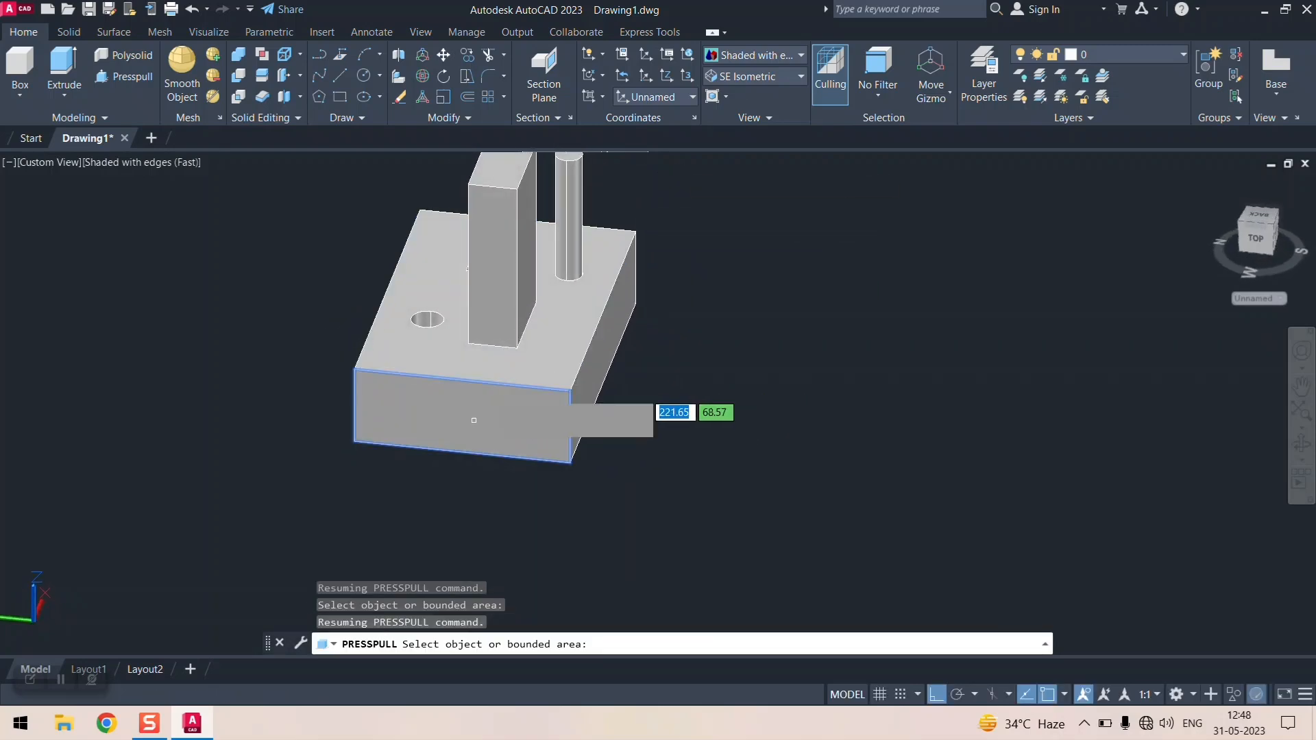
{"action": "middle_click_drag", "start_coordinate": [474, 420], "coordinate": [746, 346], "text": "shift"}
{"action": "middle_click_drag", "start_coordinate": [542, 382], "coordinate": [537, 415], "text": "shift"}
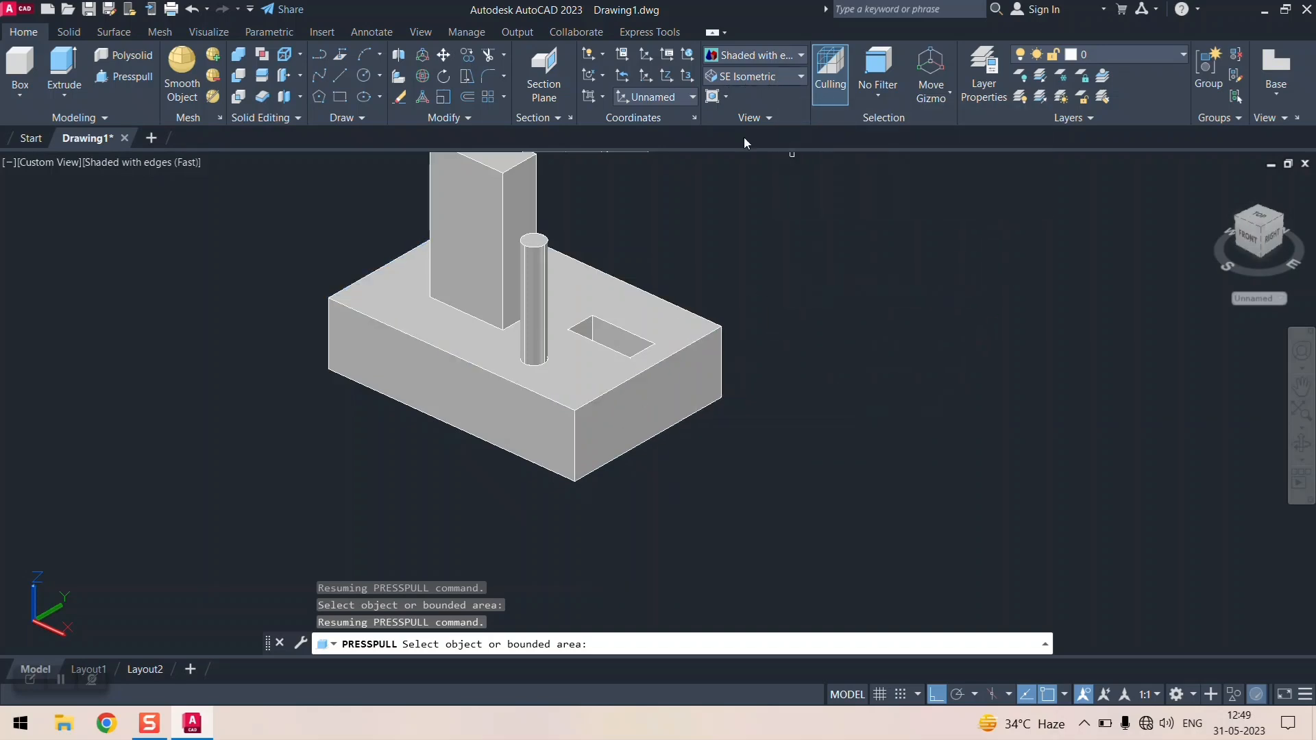
{"action": "middle_click_drag", "start_coordinate": [530, 381], "coordinate": [794, 337], "text": "shift"}
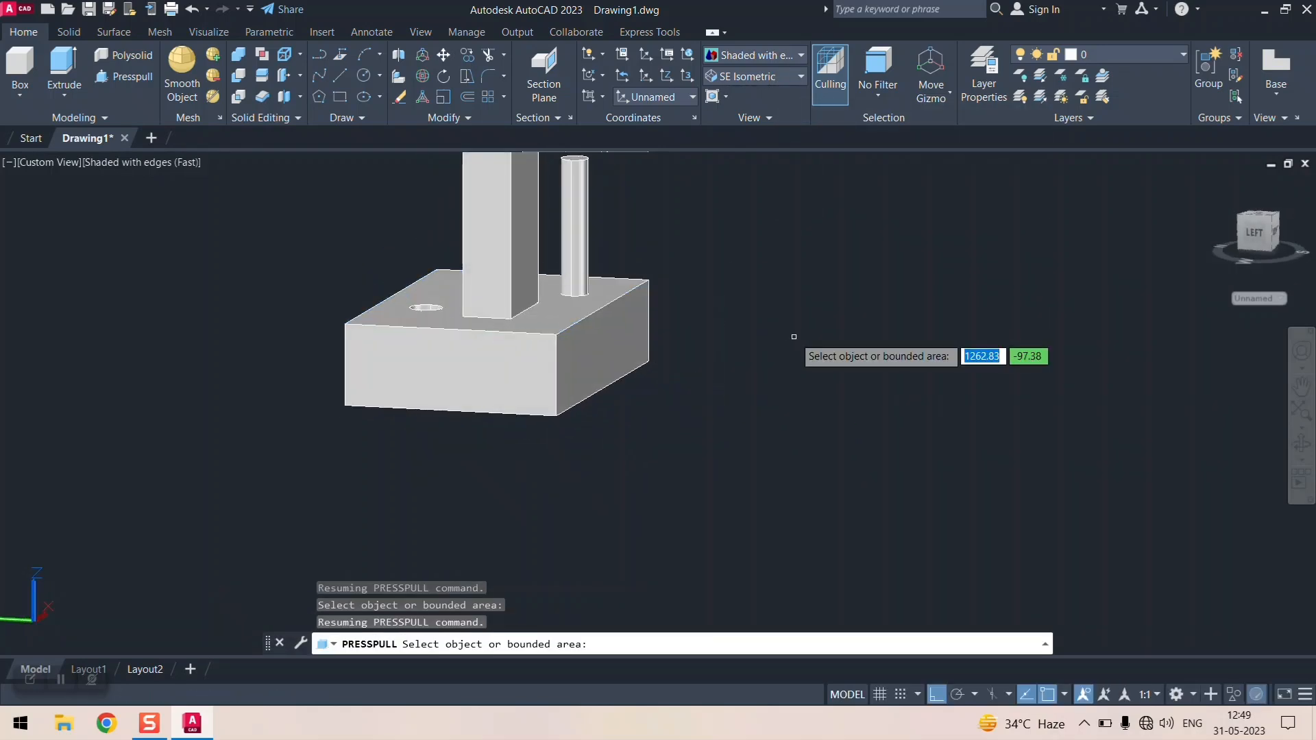
- Restore the SE Isometric view of the whole model and clear the selection
{"action": "left_click", "coordinate": [761, 74]}
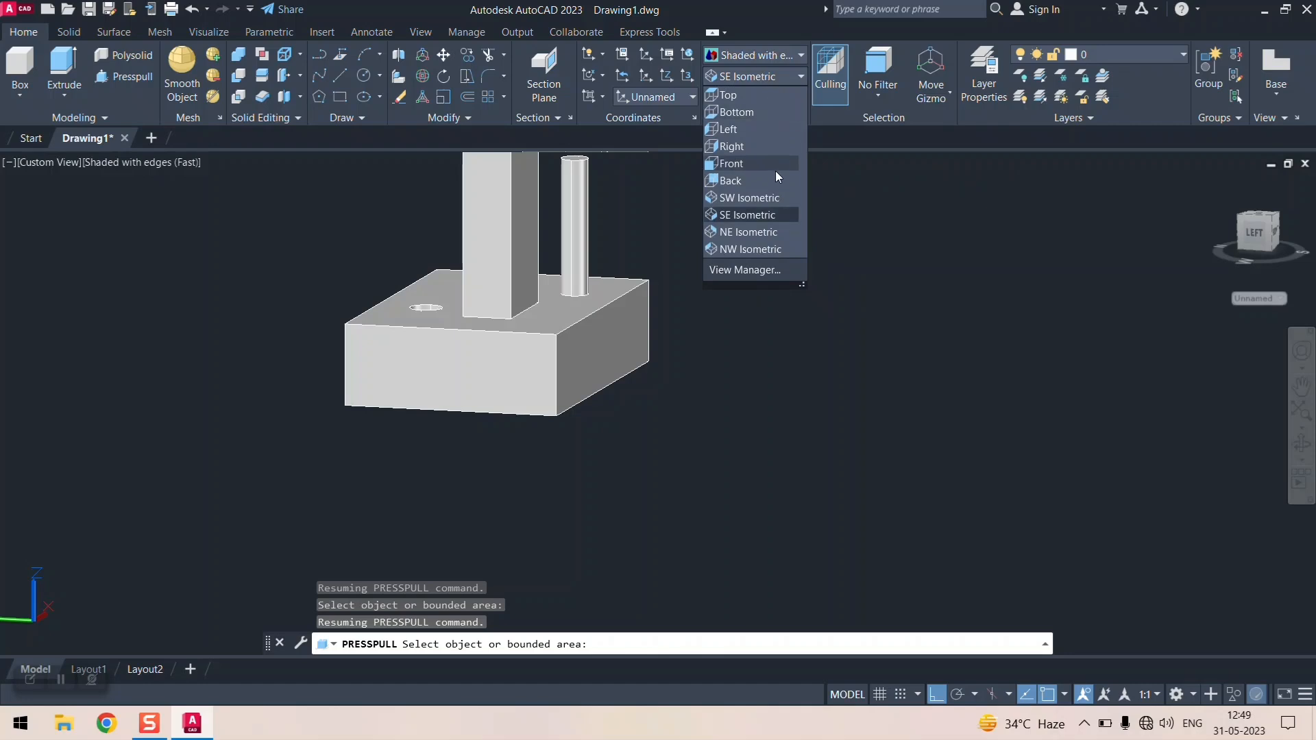
{"action": "left_click", "coordinate": [763, 215]}
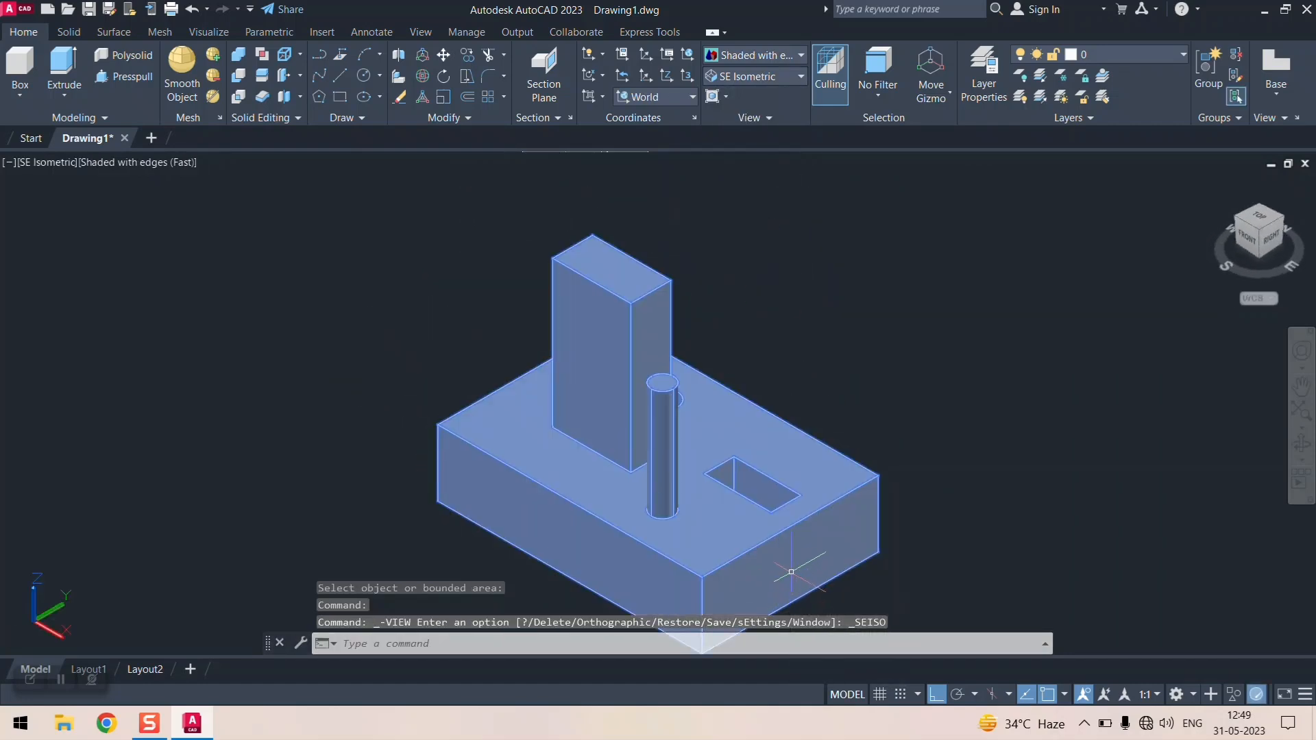
{"action": "mouse_move", "coordinate": [791, 571]}
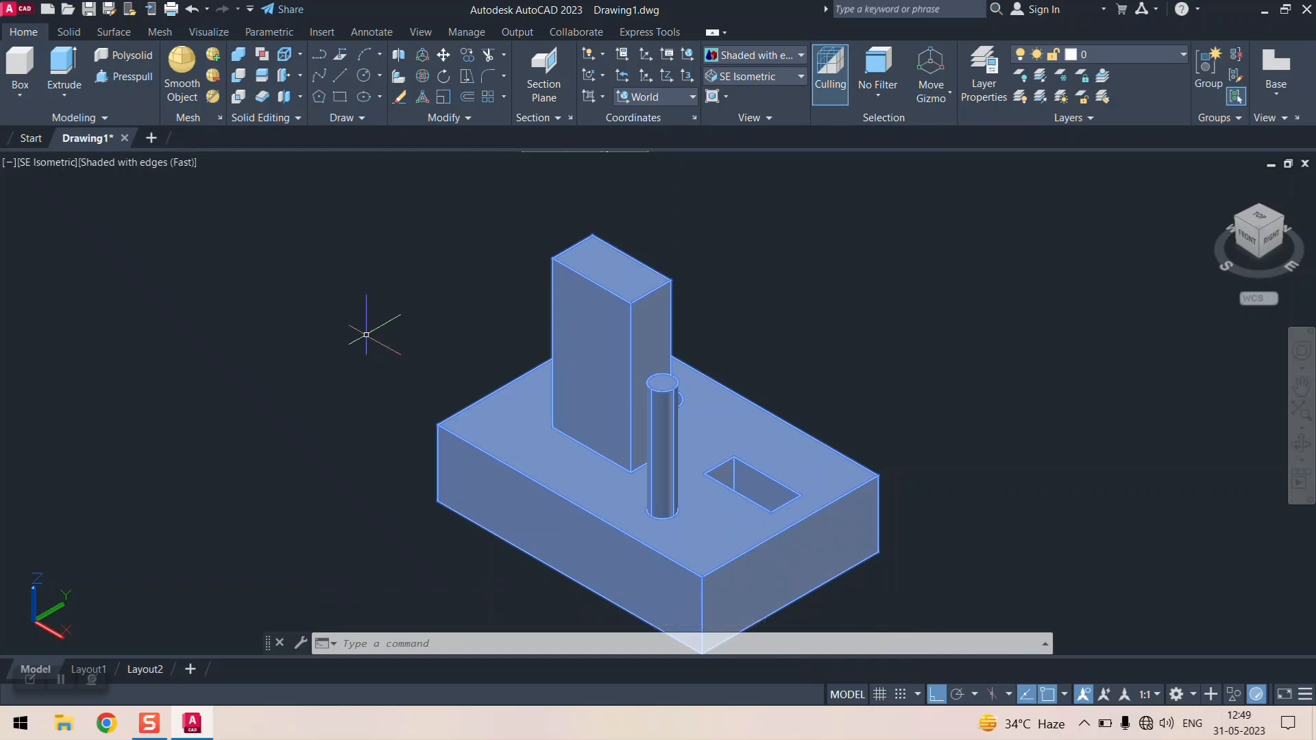
{"action": "key", "text": "Escape"}
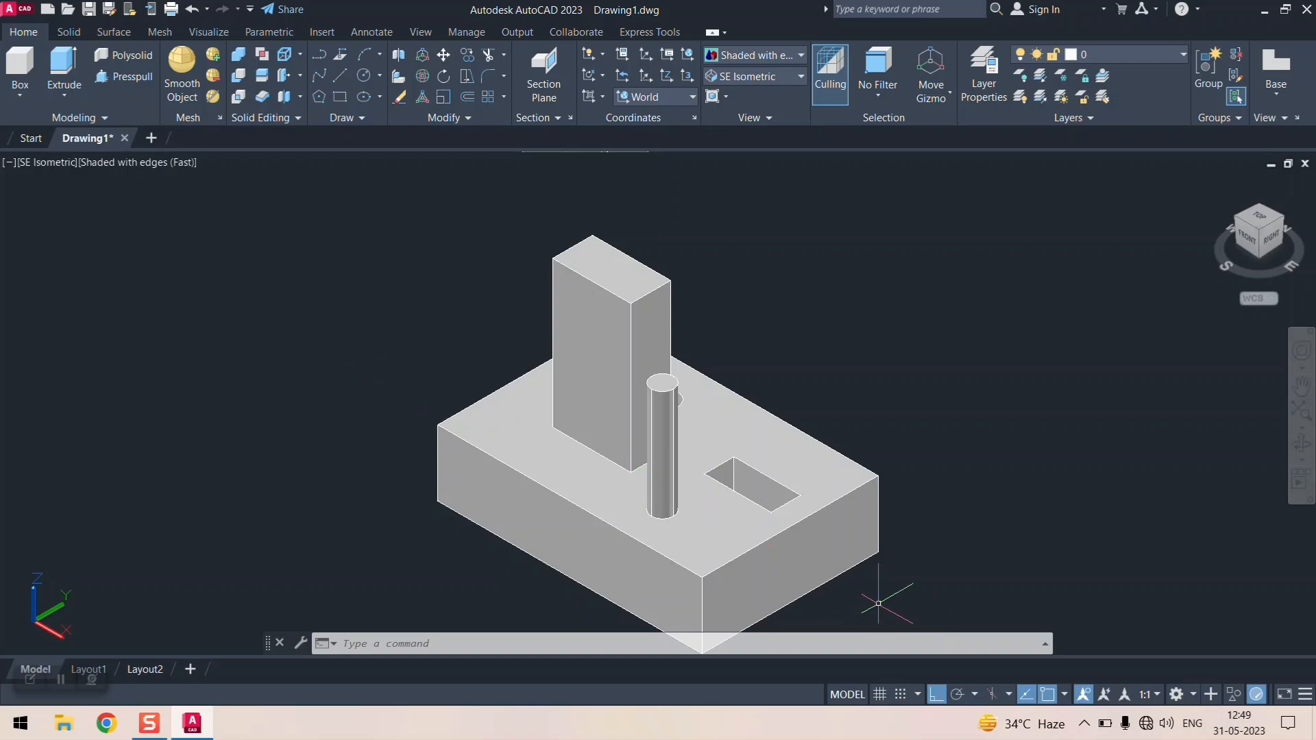
- Draw a small rectangle on the box's underside, on the side of the round hole away from the rectangular opening
{"action": "scroll", "coordinate": [506, 296], "scroll_direction": "down", "scroll_amount": 3}
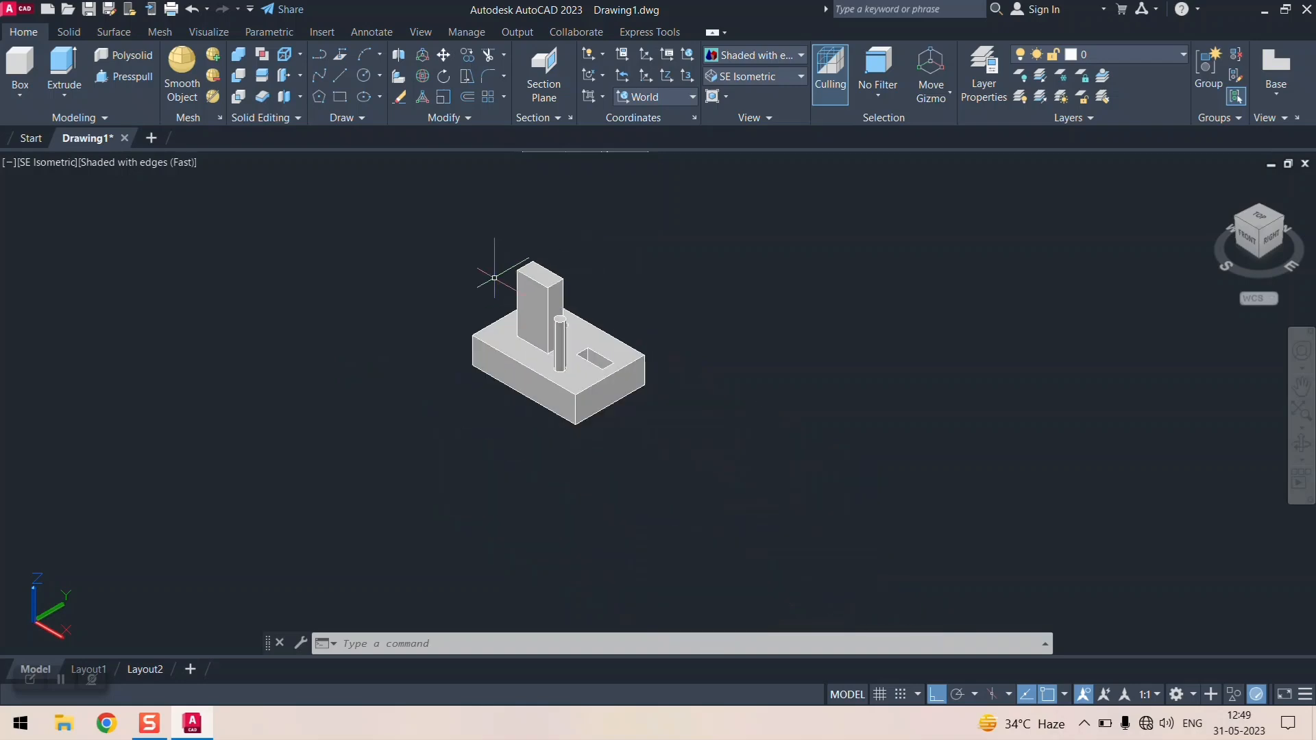
{"action": "scroll", "coordinate": [538, 305], "scroll_direction": "up", "scroll_amount": 2}
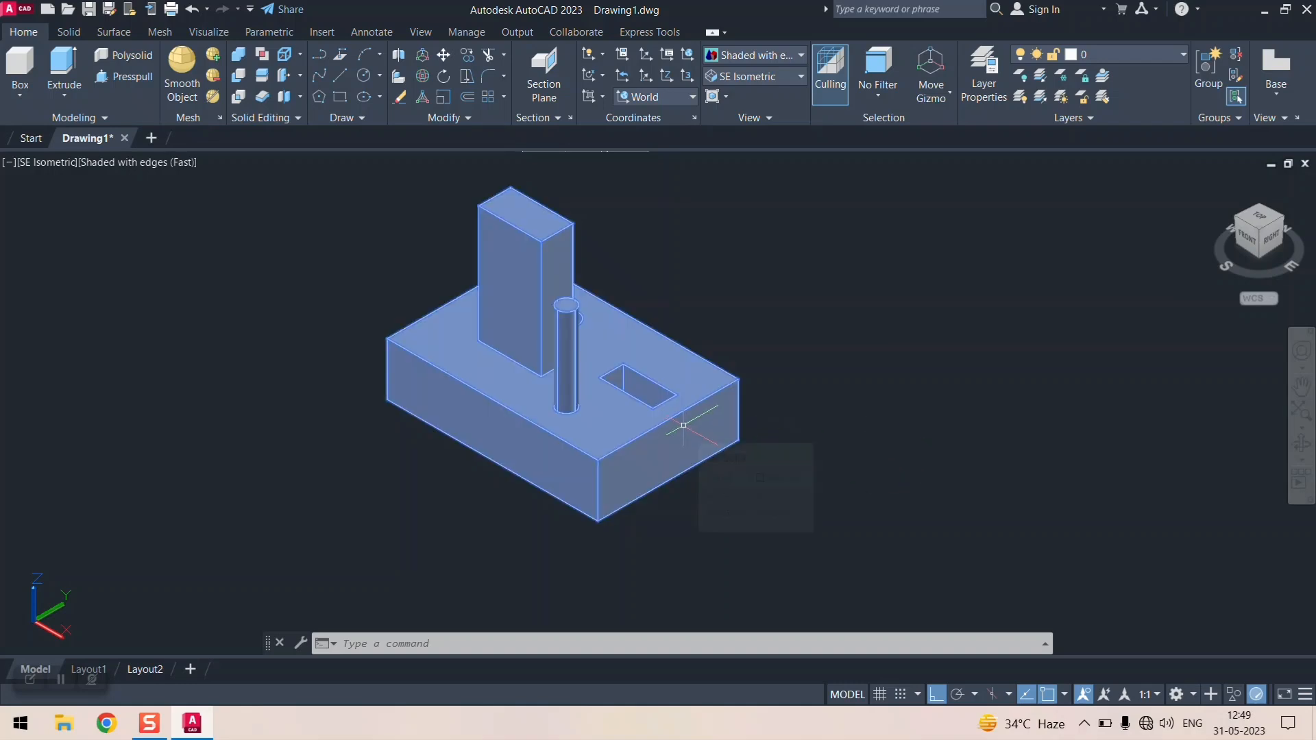
{"action": "middle_click_drag", "start_coordinate": [631, 376], "coordinate": [611, 244], "text": "shift"}
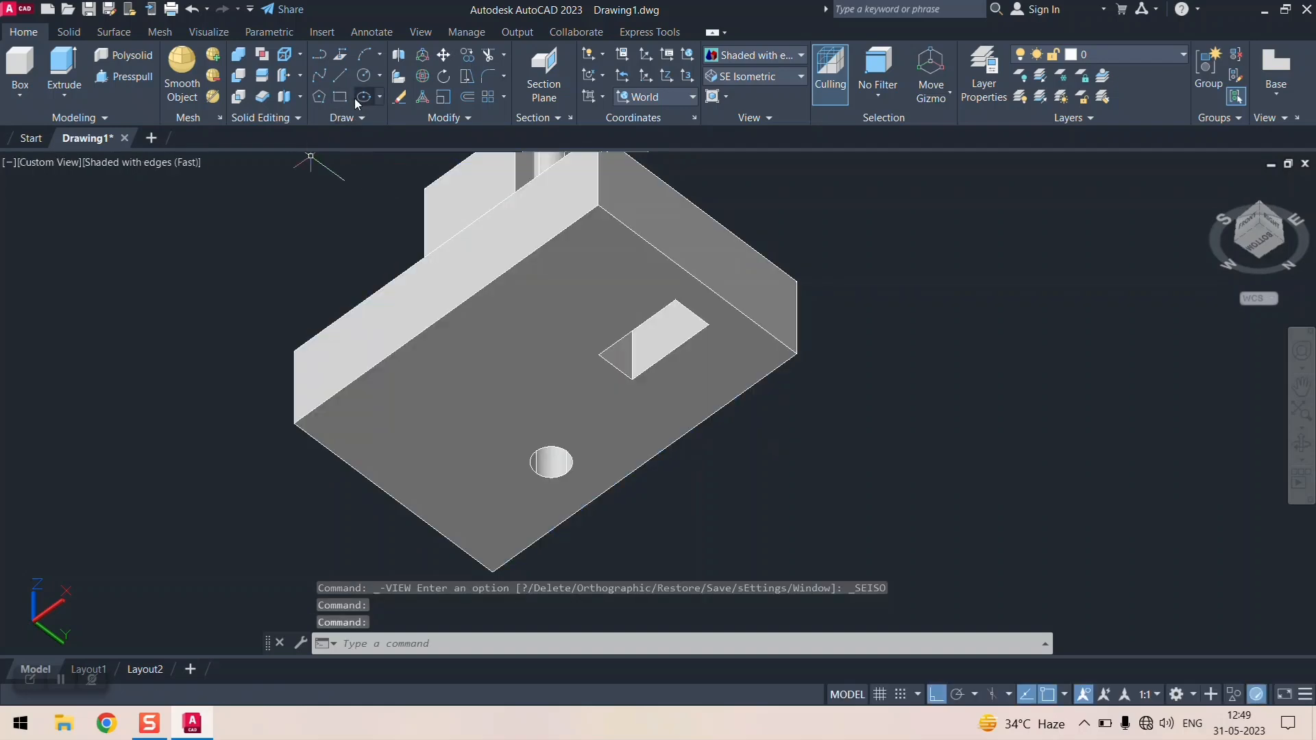
{"action": "left_click", "coordinate": [341, 96]}
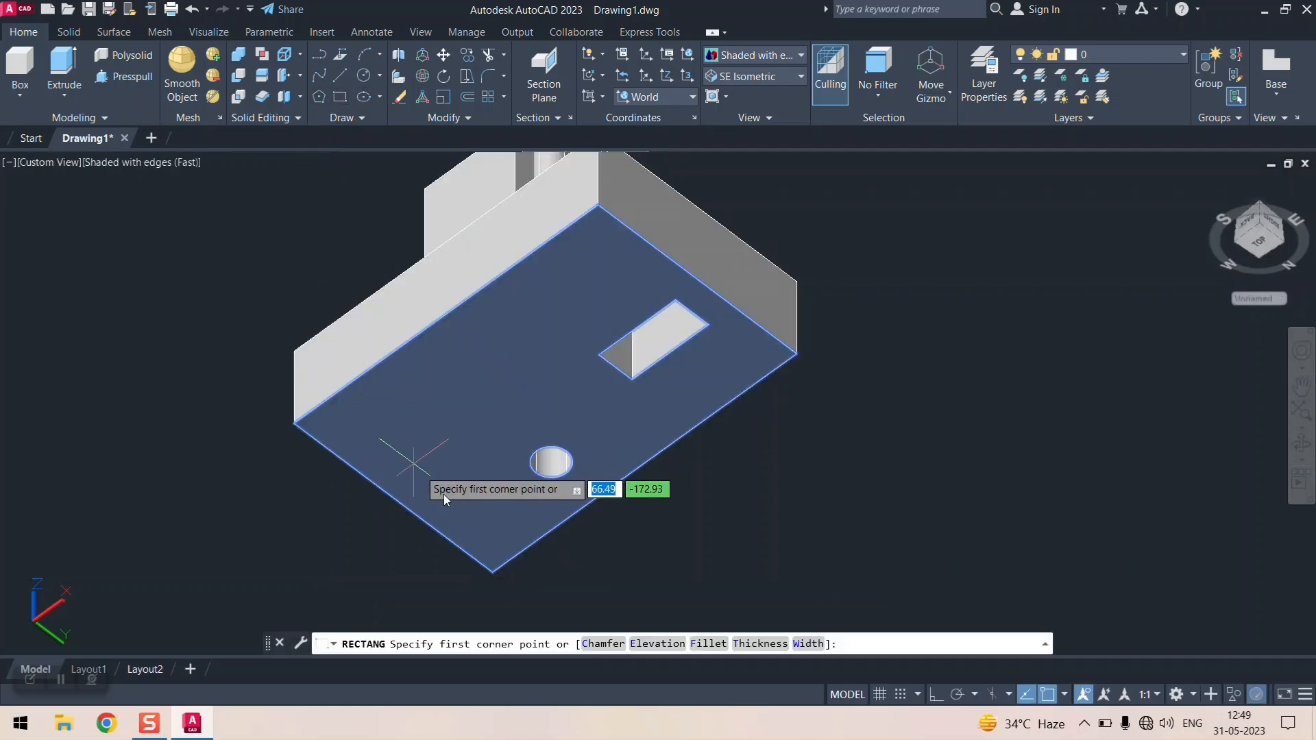
{"action": "left_click", "coordinate": [401, 409]}
{"action": "left_click", "coordinate": [480, 386]}
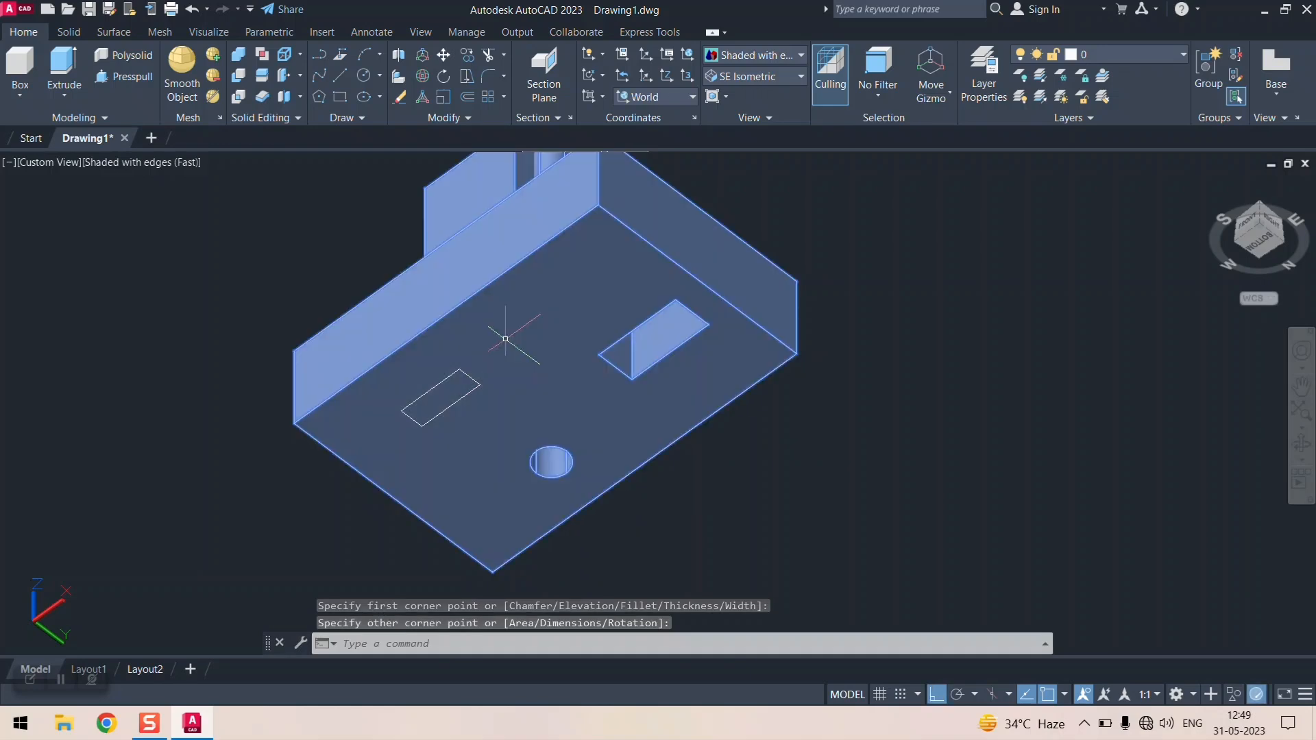
- Press-pull the rectangle on the underside outward into a rectangular block projecting below the box
{"action": "left_click", "coordinate": [137, 83]}
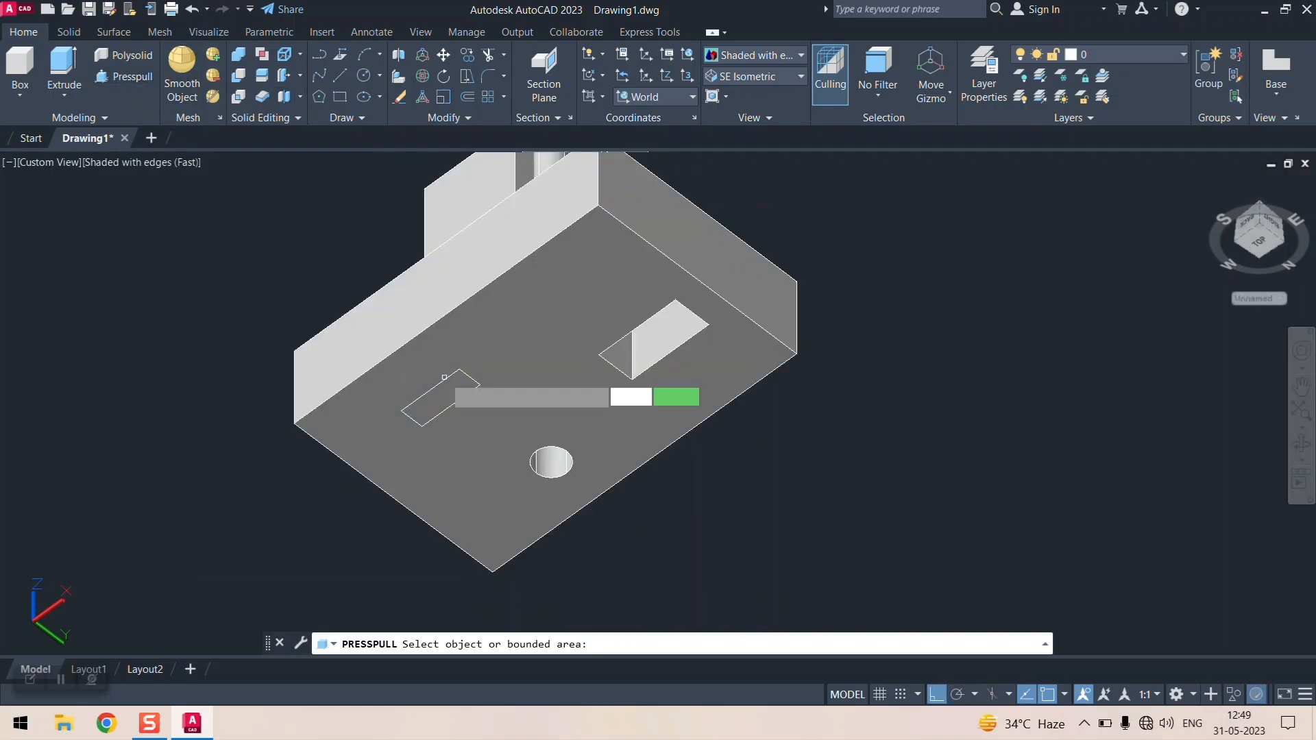
{"action": "left_click", "coordinate": [446, 397]}
{"action": "left_click", "coordinate": [458, 506]}
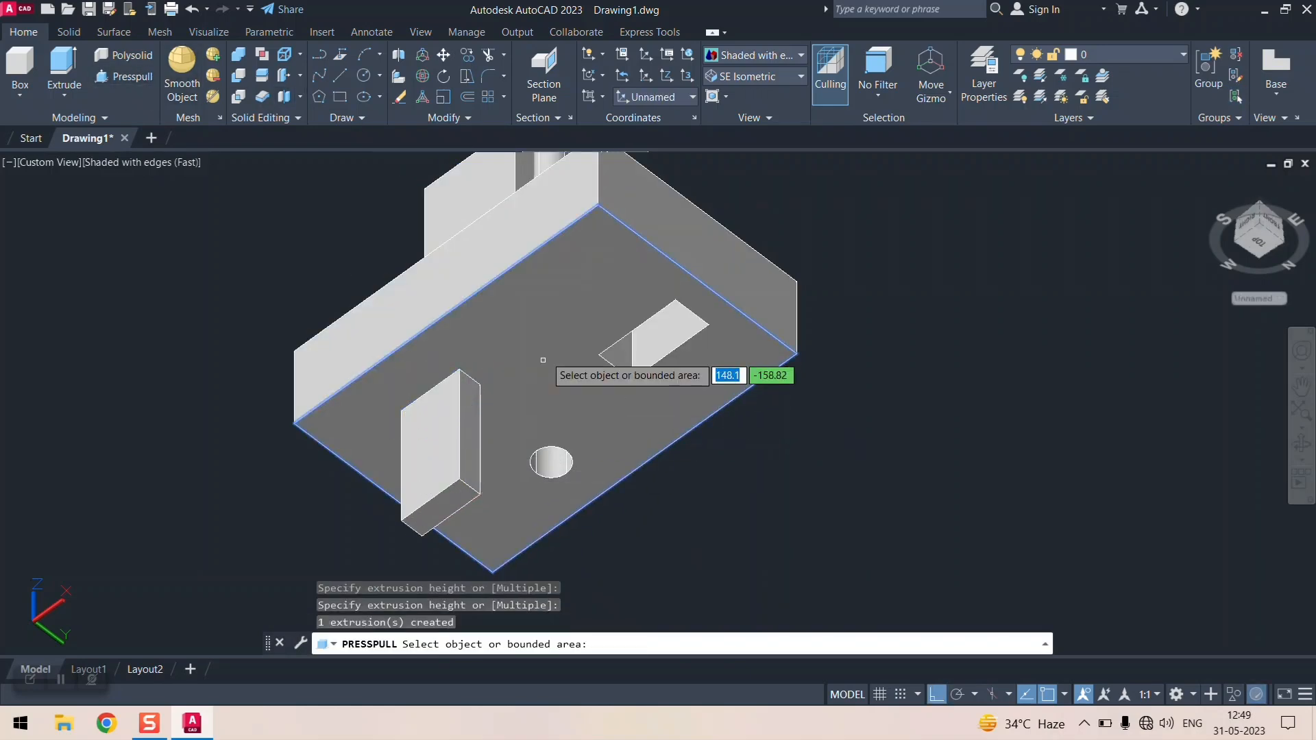
- Draw a circle of radius about 47 on the box's underside, between the rectangular block and the rectangular opening
{"action": "middle_click_drag", "start_coordinate": [555, 366], "coordinate": [573, 405], "text": "shift"}
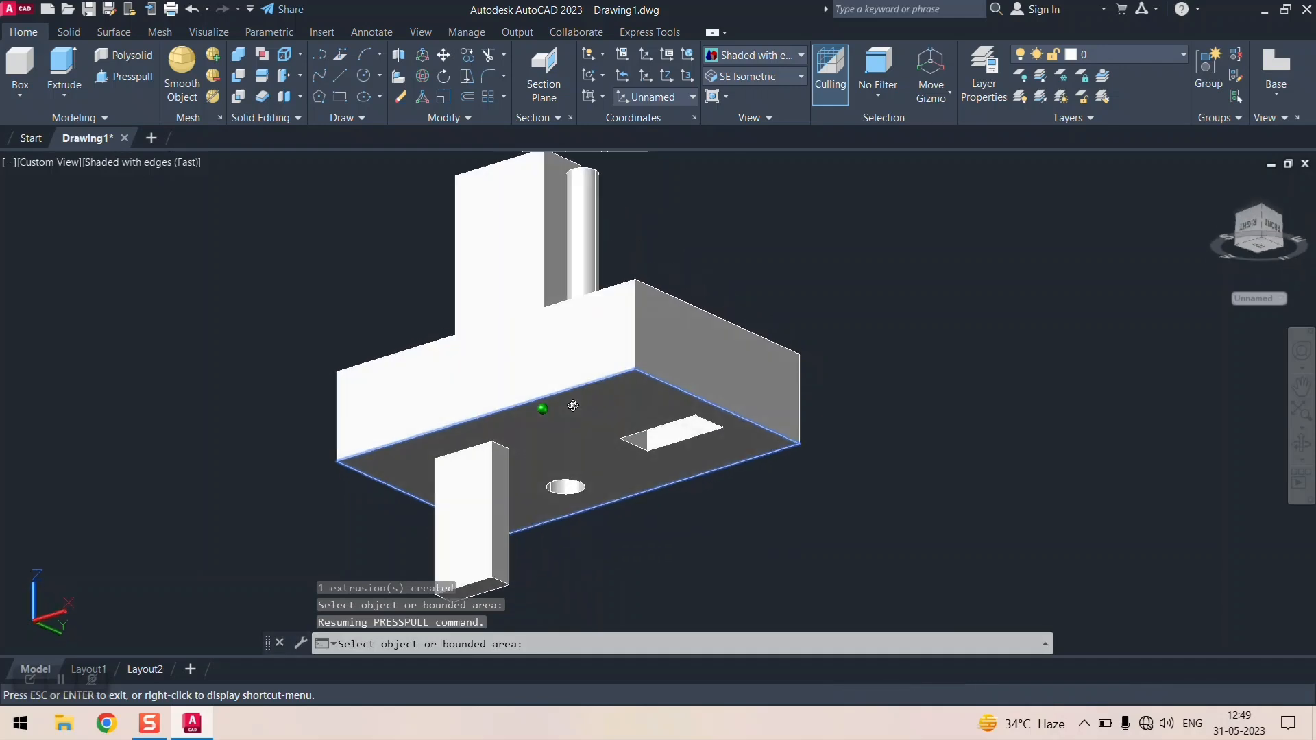
{"action": "left_click", "coordinate": [362, 75]}
{"action": "left_click", "coordinate": [569, 434]}
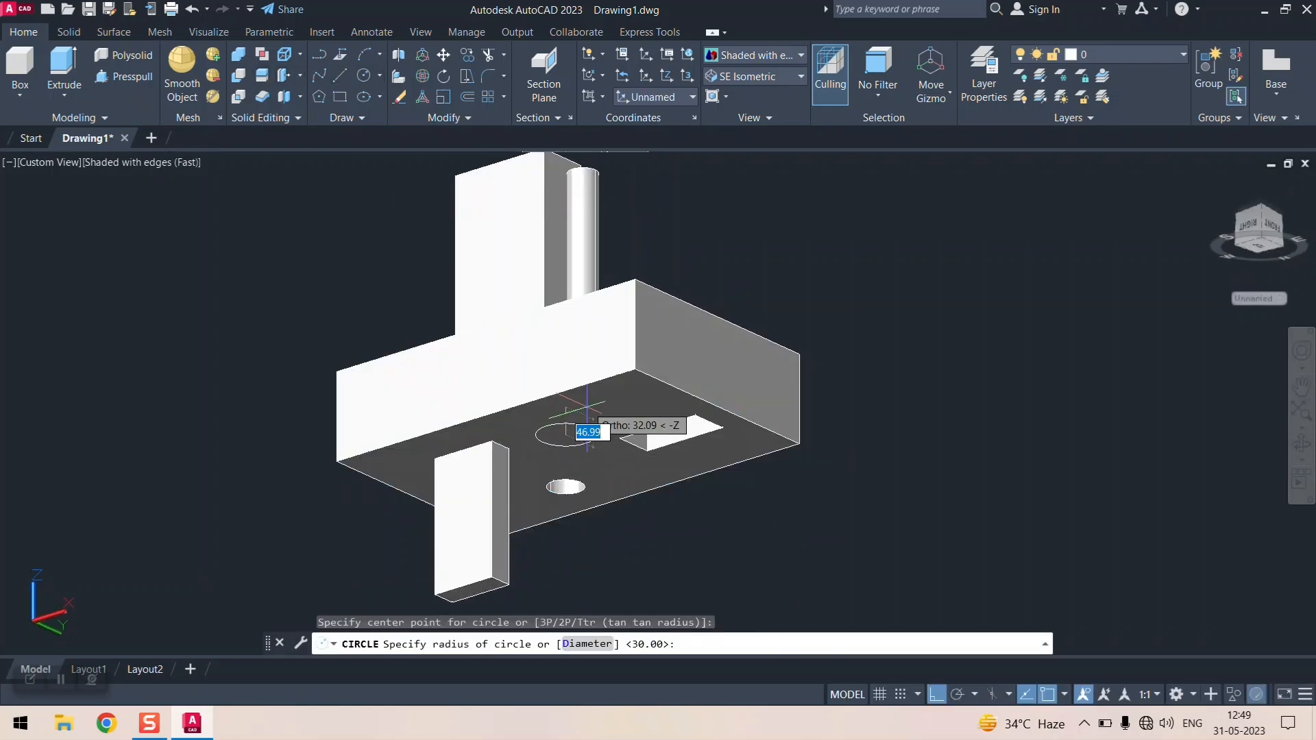
{"action": "left_click", "coordinate": [587, 410]}
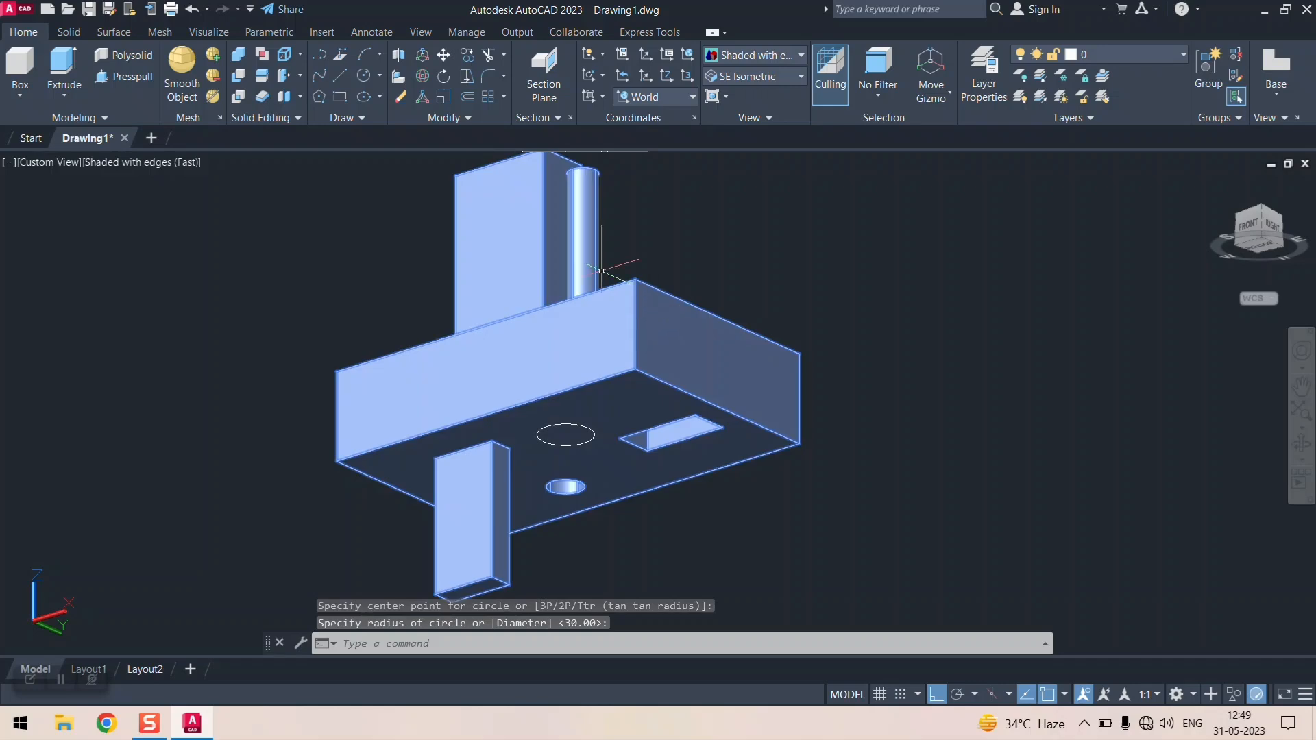
- Press-pull the underside circle outward into a long round post projecting below the box
{"action": "left_click", "coordinate": [143, 76]}
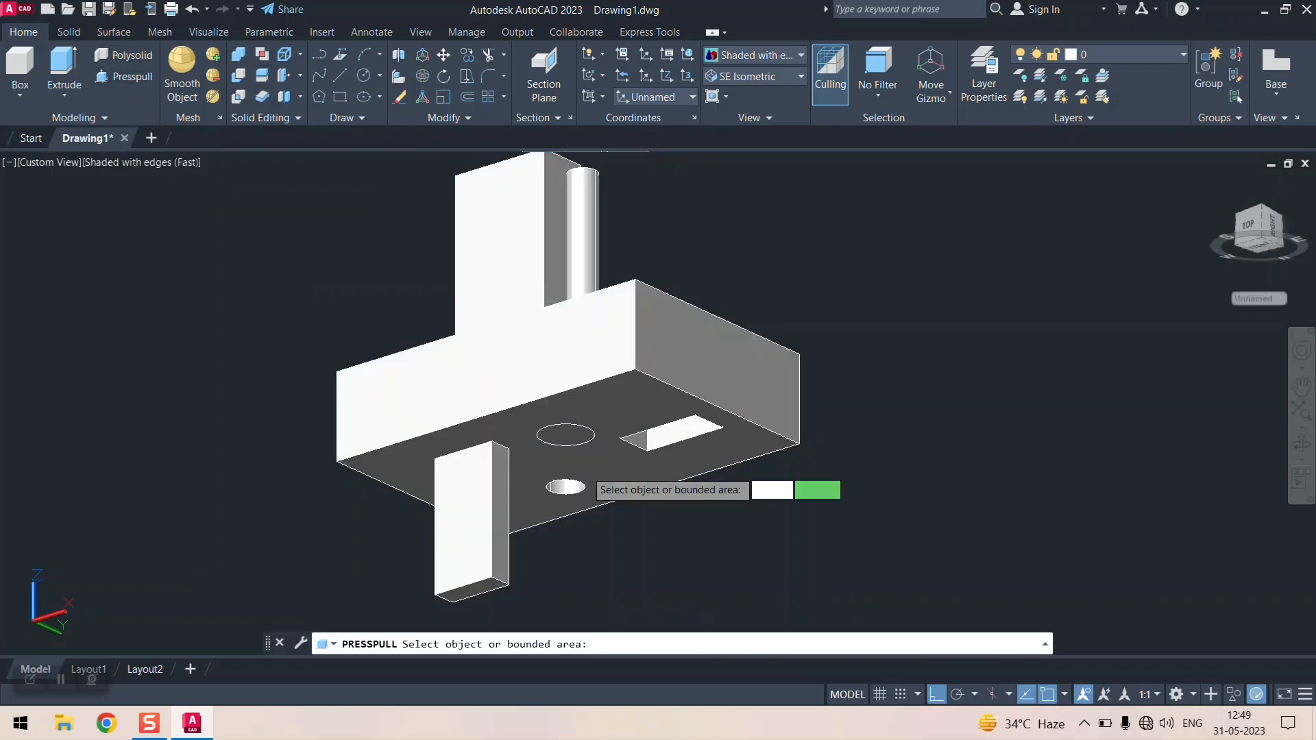
{"action": "left_click", "coordinate": [563, 434]}
{"action": "scroll", "coordinate": [579, 452], "scroll_direction": "down", "scroll_amount": 4}
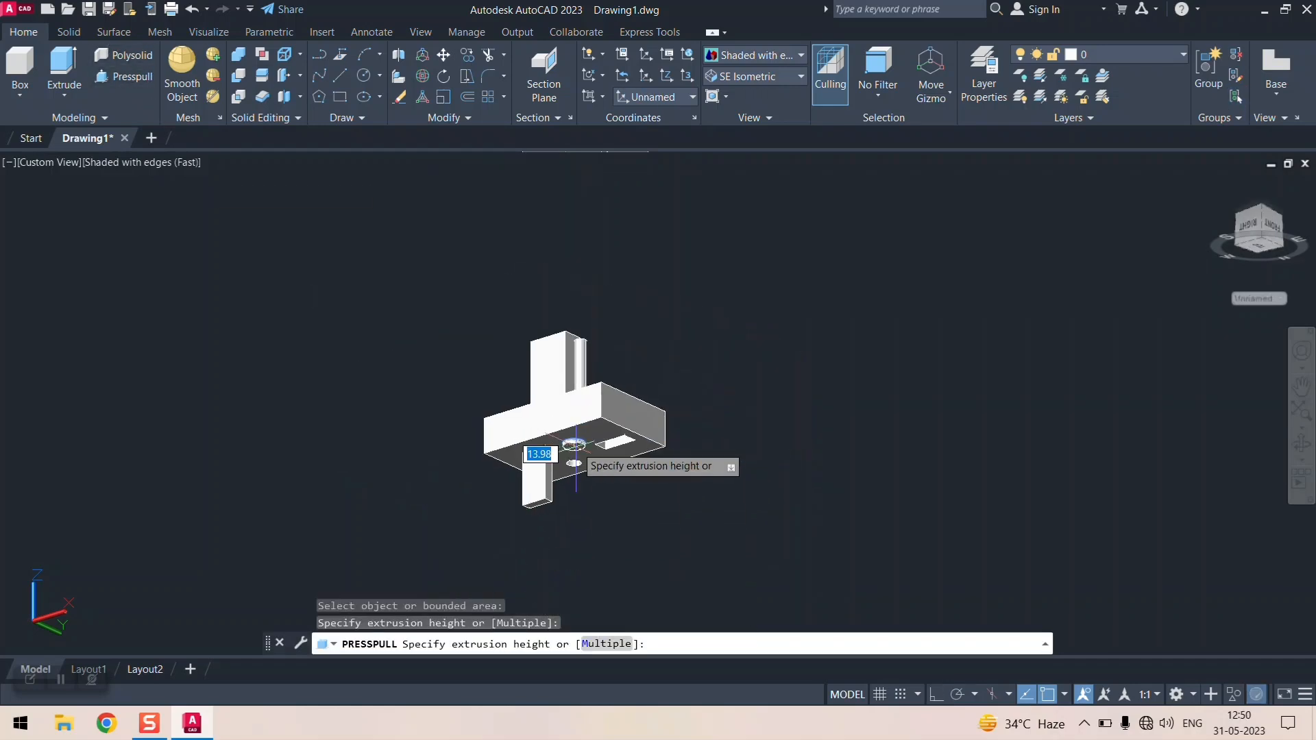
{"action": "left_click", "coordinate": [573, 548]}
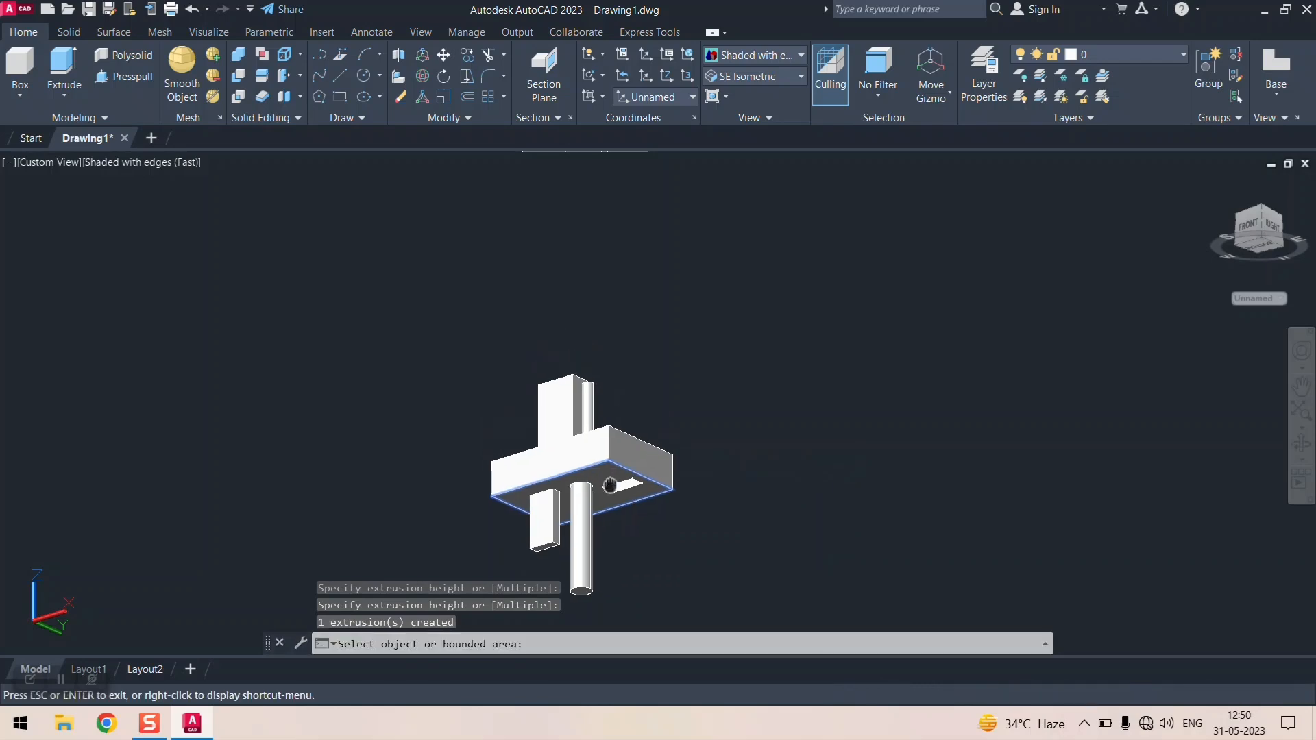
- End the Presspull command and restore the SE Isometric view of the whole model
{"action": "middle_click_drag", "start_coordinate": [605, 437], "coordinate": [579, 390]}
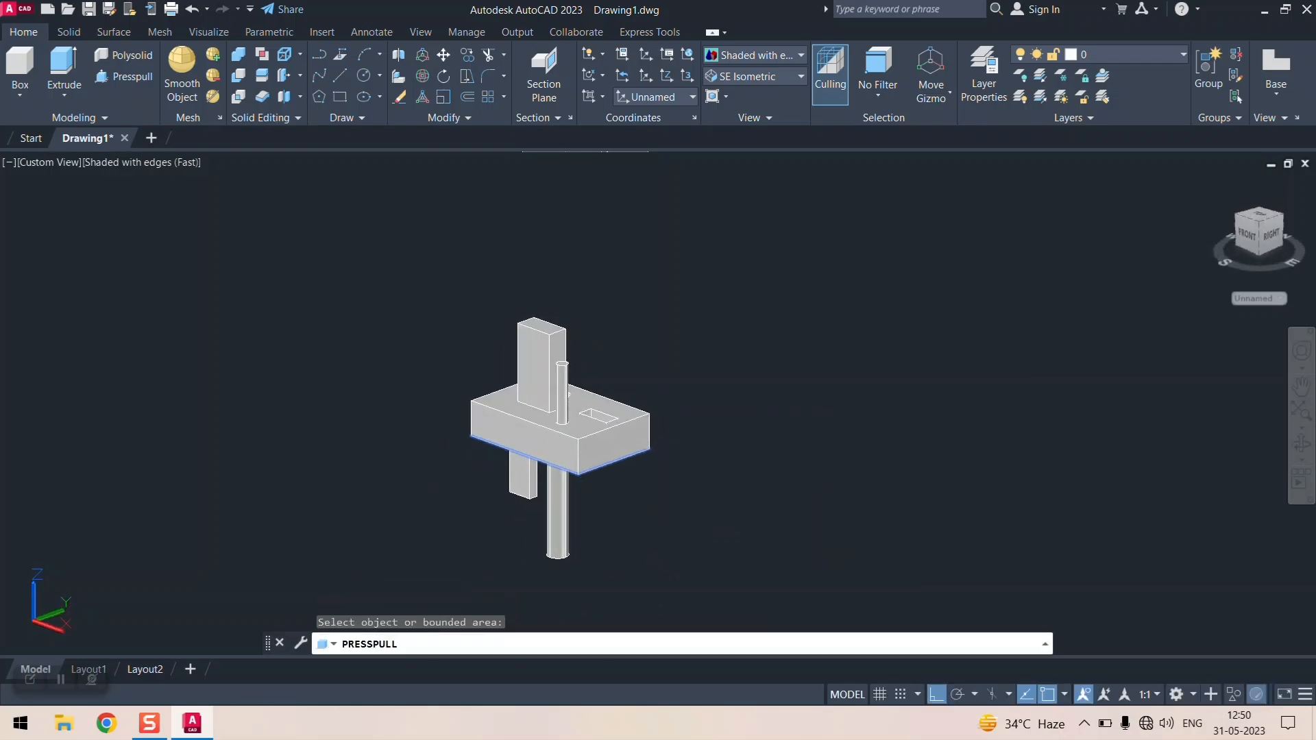
{"action": "left_click", "coordinate": [793, 75]}
{"action": "left_click", "coordinate": [774, 215]}
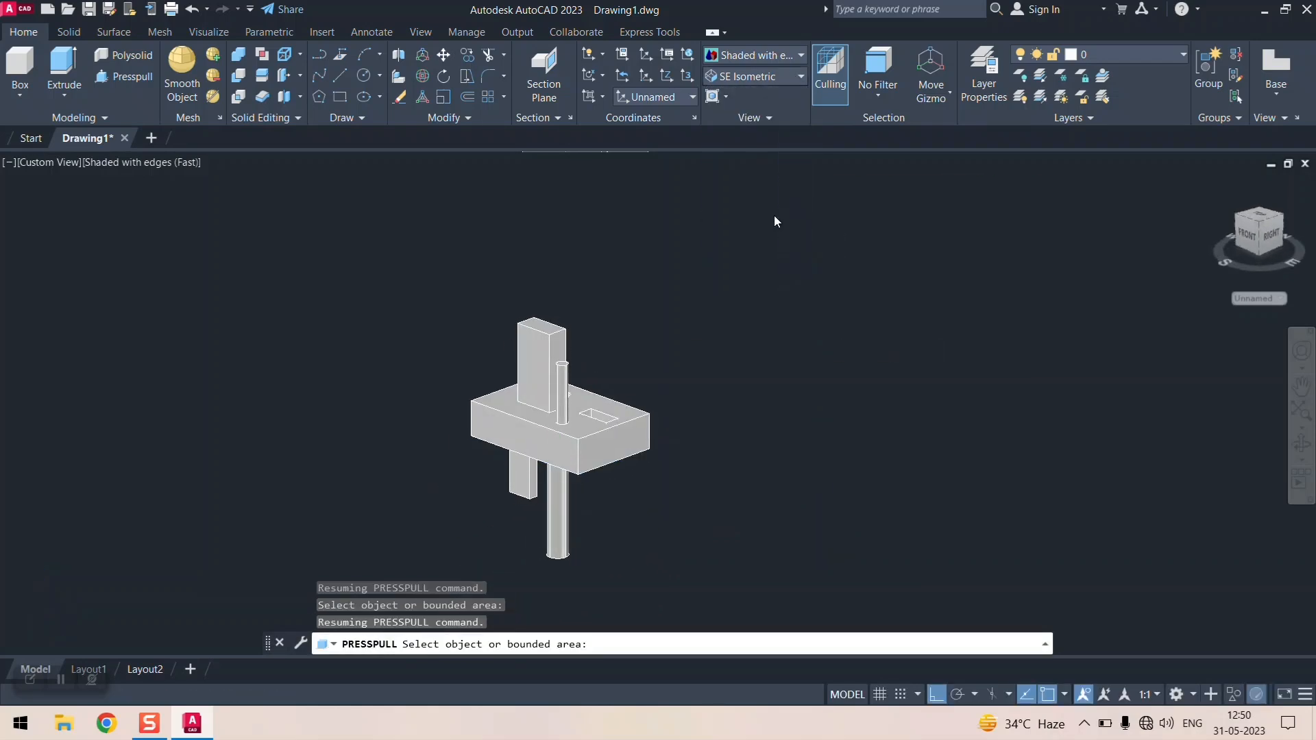
{"action": "scroll", "coordinate": [775, 355], "scroll_direction": "down", "scroll_amount": 5}
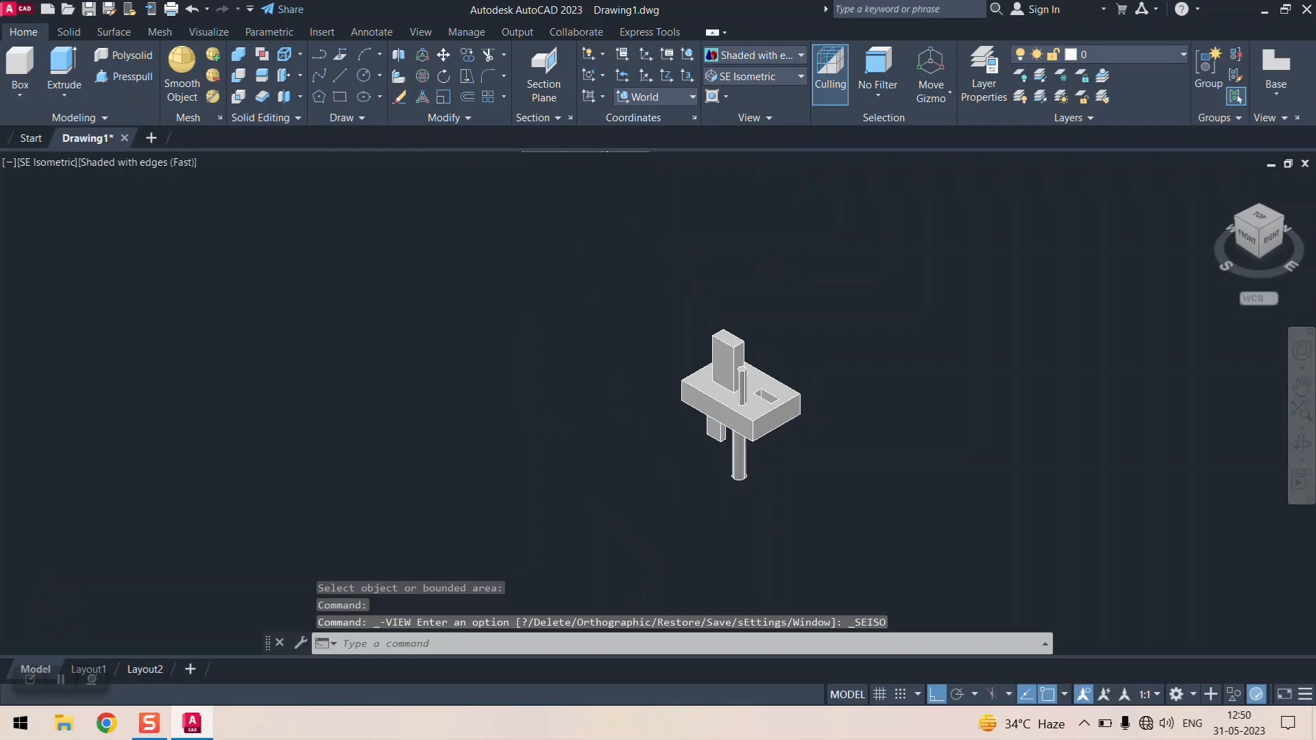
{"action": "scroll", "coordinate": [774, 355], "scroll_direction": "up", "scroll_amount": 7}
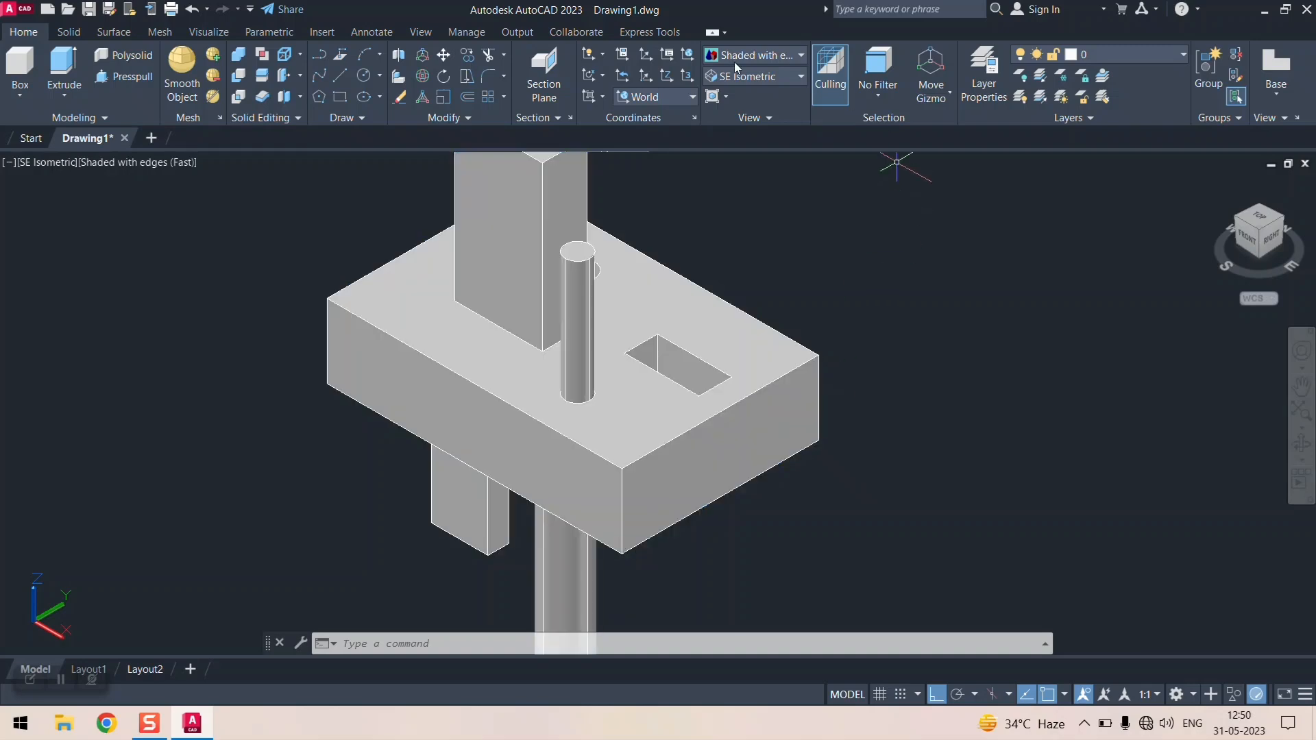
- Try aligning the coordinate system through the Right view and a return to SE Isometric, and undo both view changes
{"action": "left_click", "coordinate": [763, 79]}
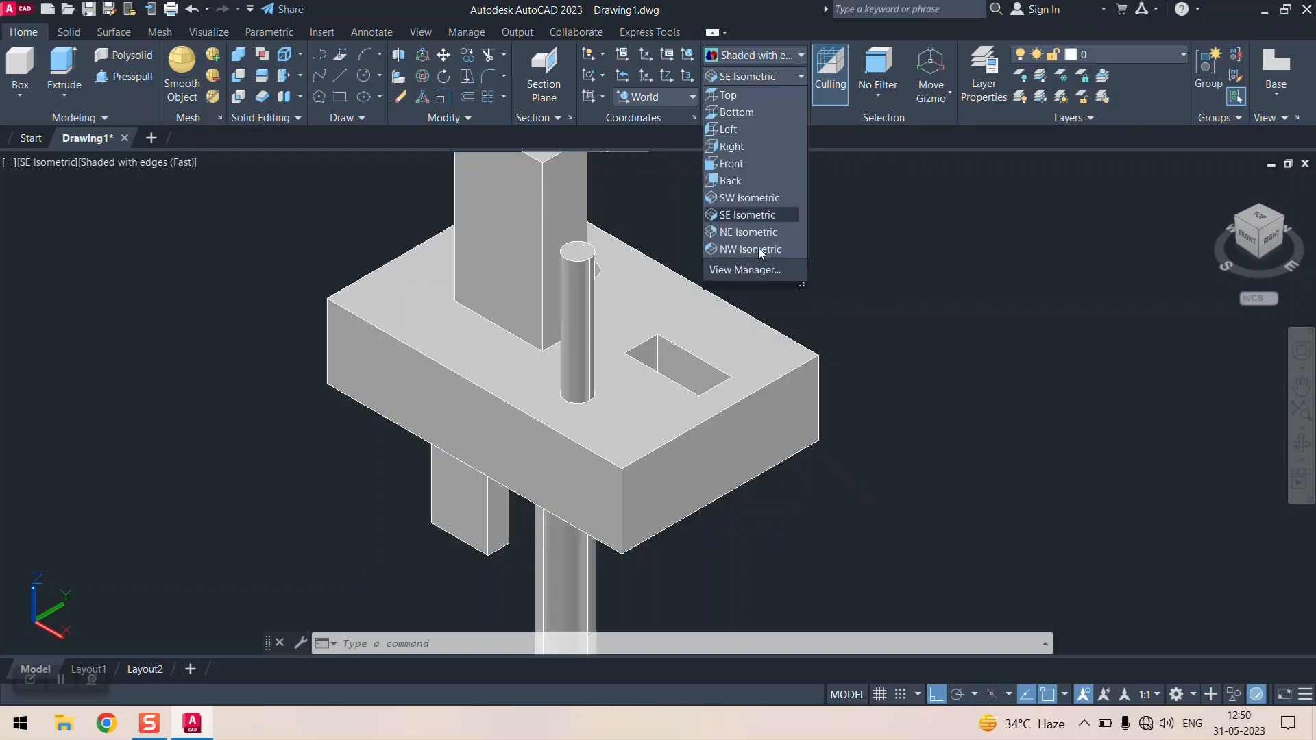
{"action": "left_click", "coordinate": [746, 150]}
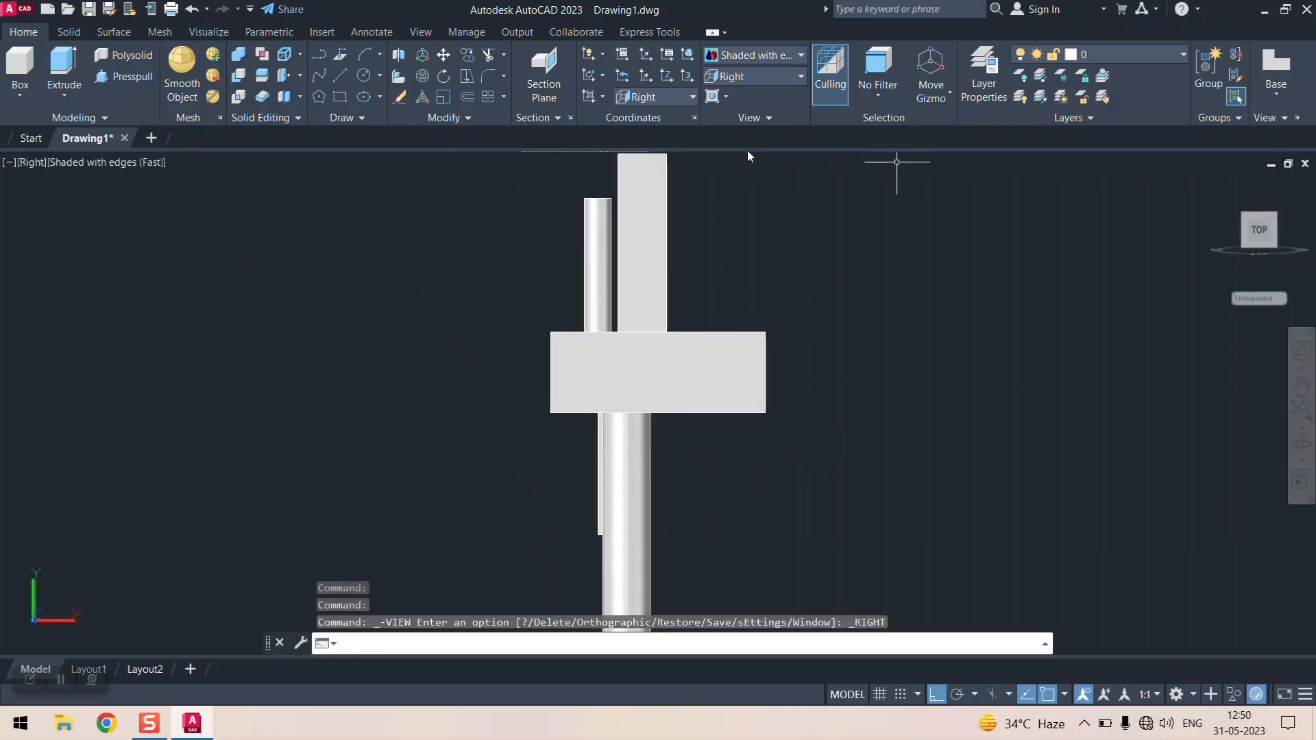
{"action": "left_click", "coordinate": [769, 76]}
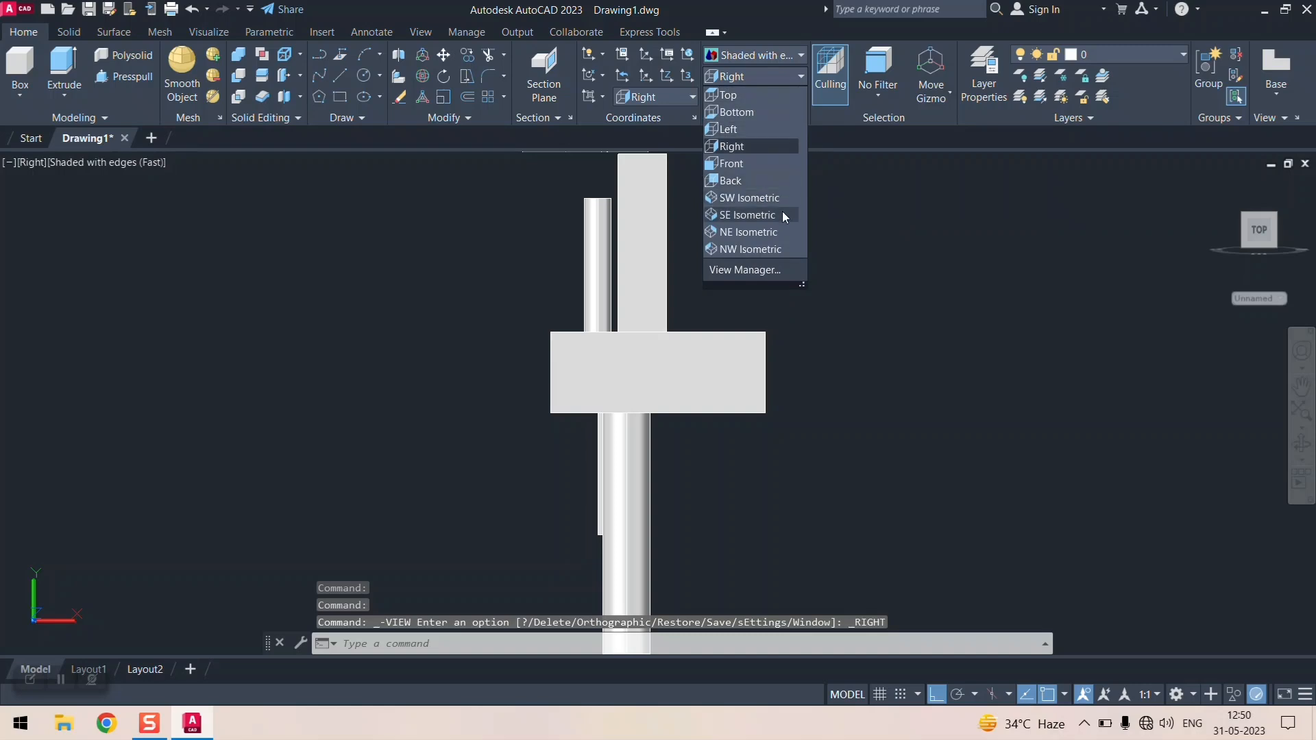
{"action": "left_click", "coordinate": [782, 213]}
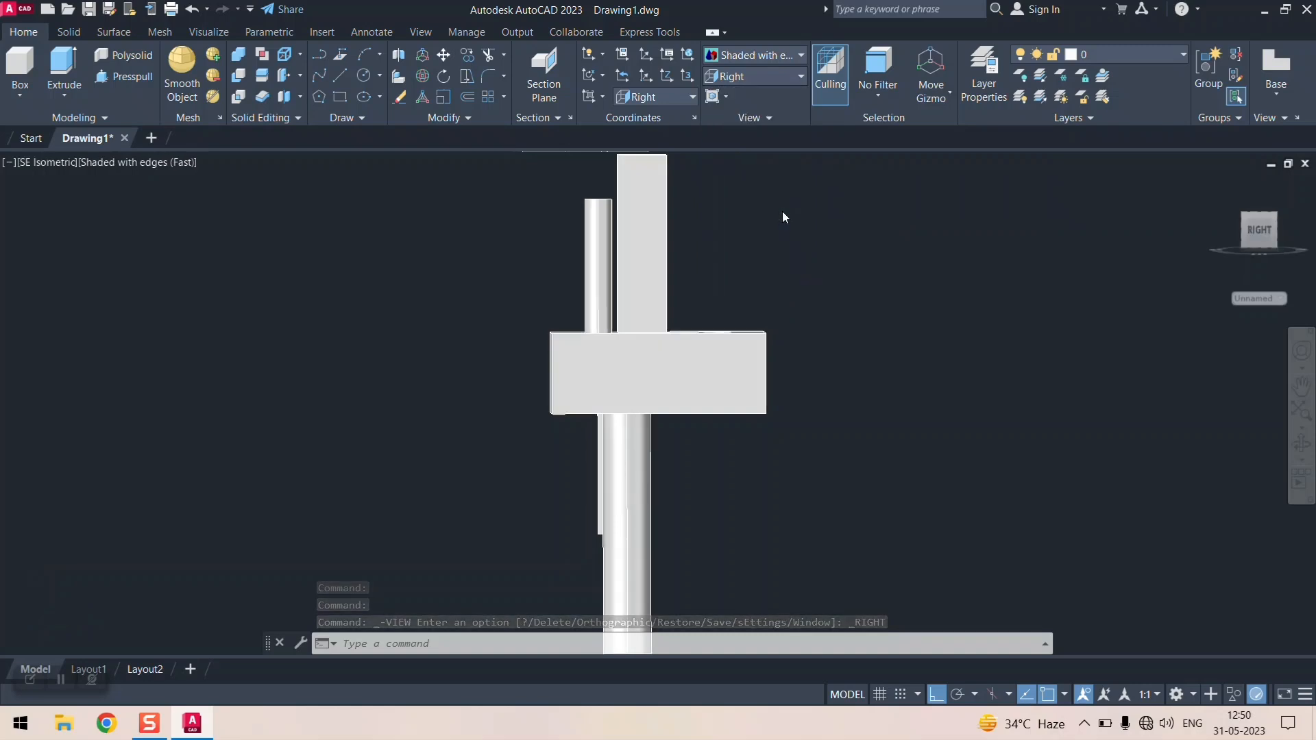
{"action": "left_click", "coordinate": [672, 97]}
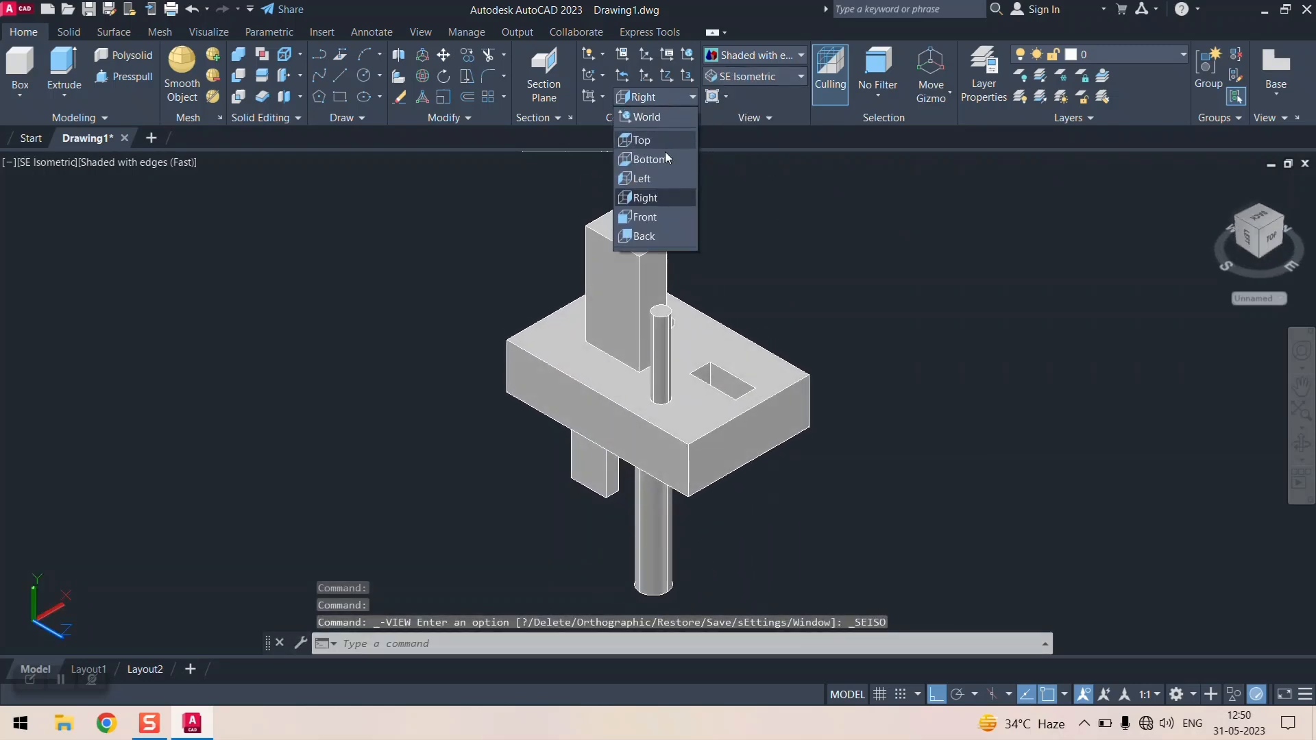
{"action": "left_click", "coordinate": [657, 197]}
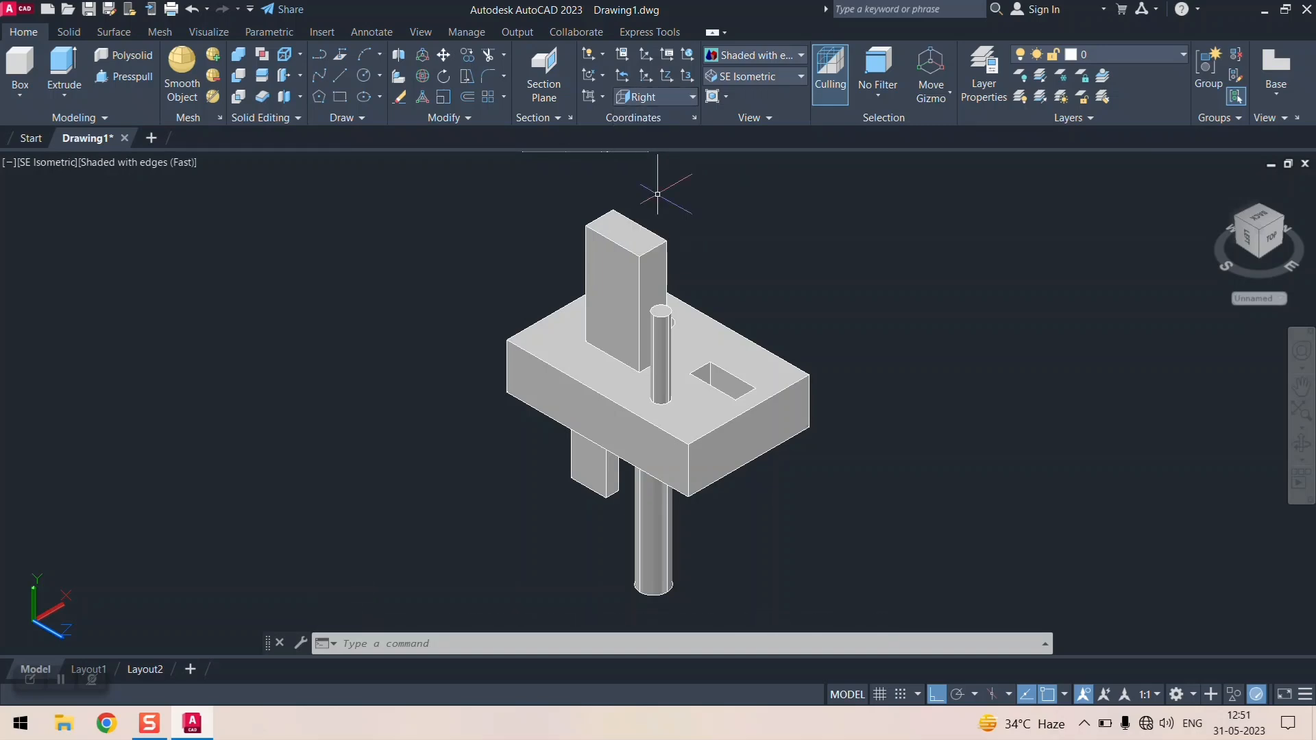
{"action": "key", "text": "ctrl+z"}
{"action": "key", "text": "ctrl+z"}
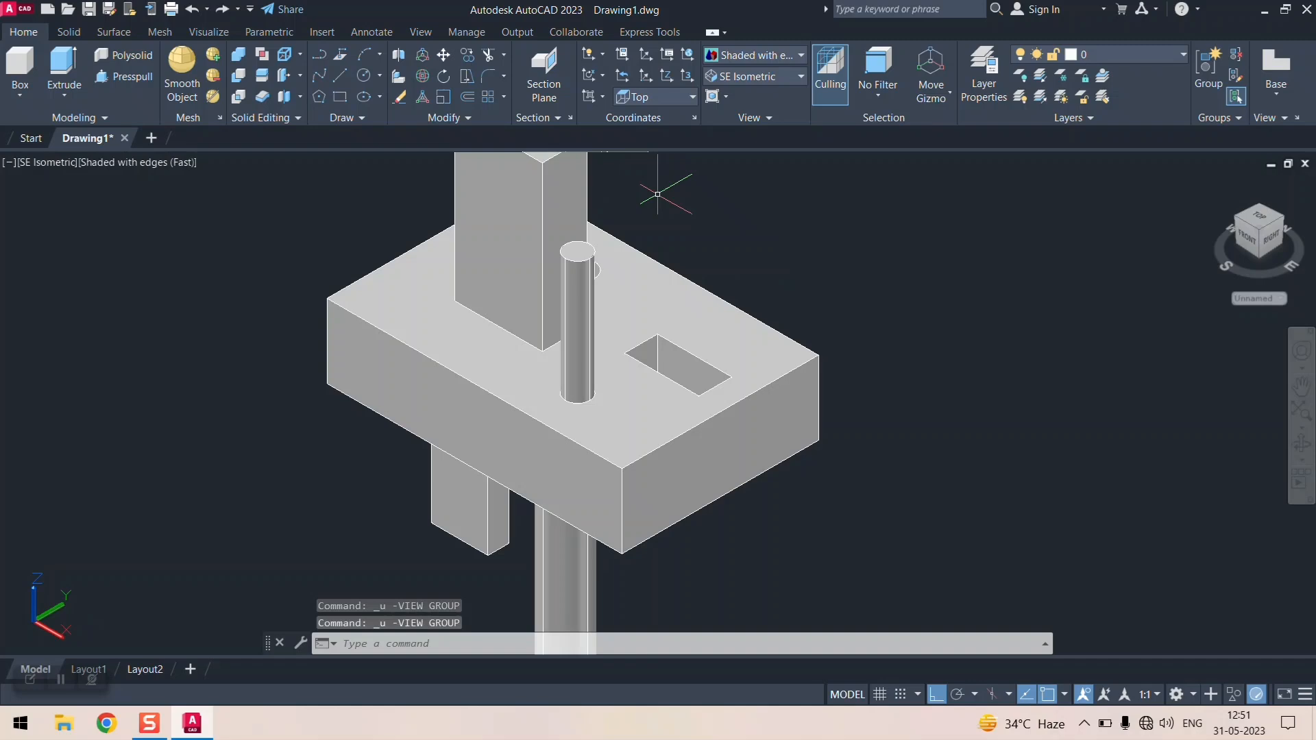
- Set the coordinate system directly to Right while keeping the SE Isometric view
{"action": "left_click", "coordinate": [685, 98]}
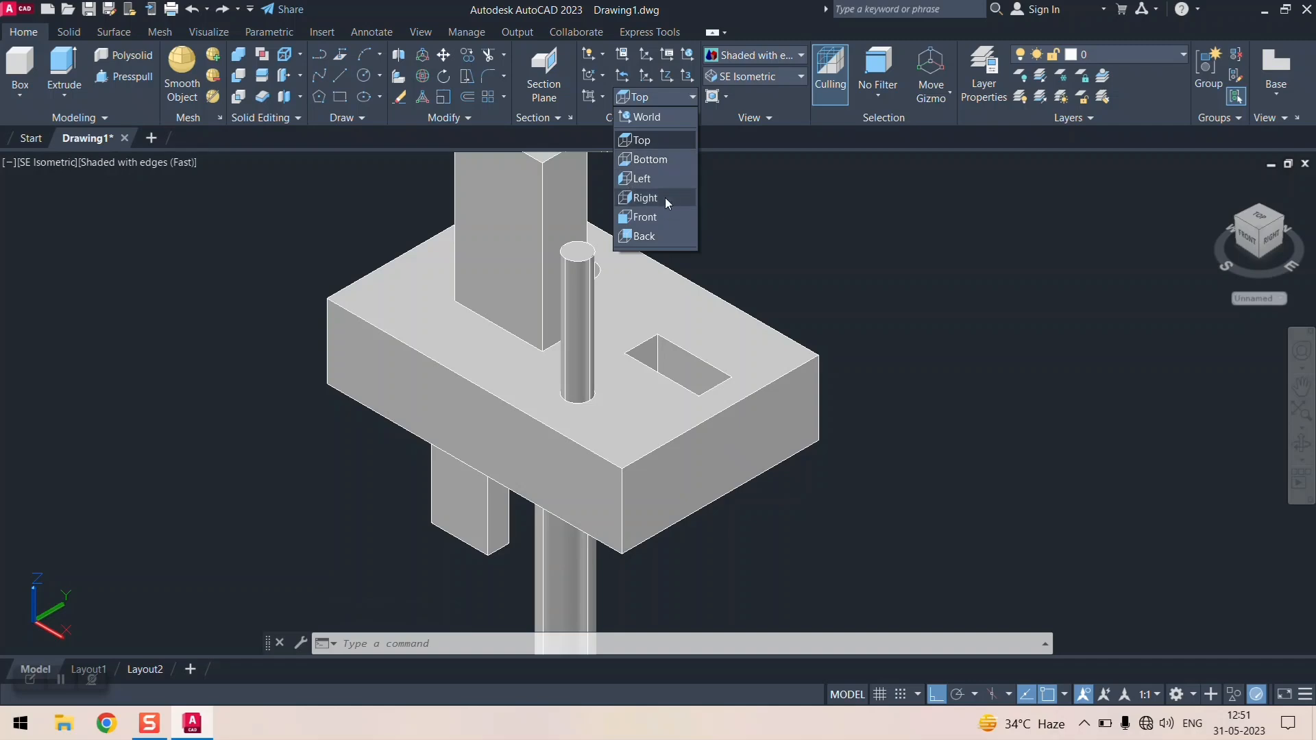
{"action": "left_click", "coordinate": [645, 197]}
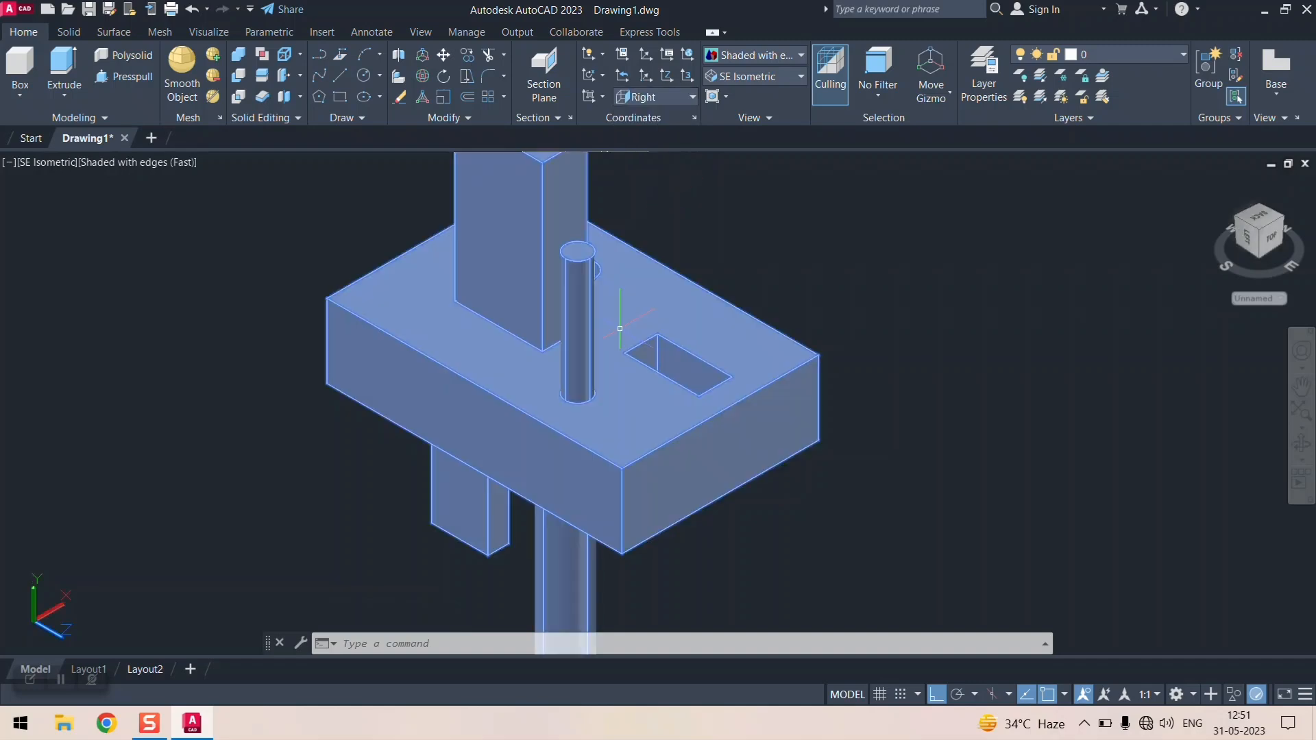
{"action": "left_click", "coordinate": [776, 76]}
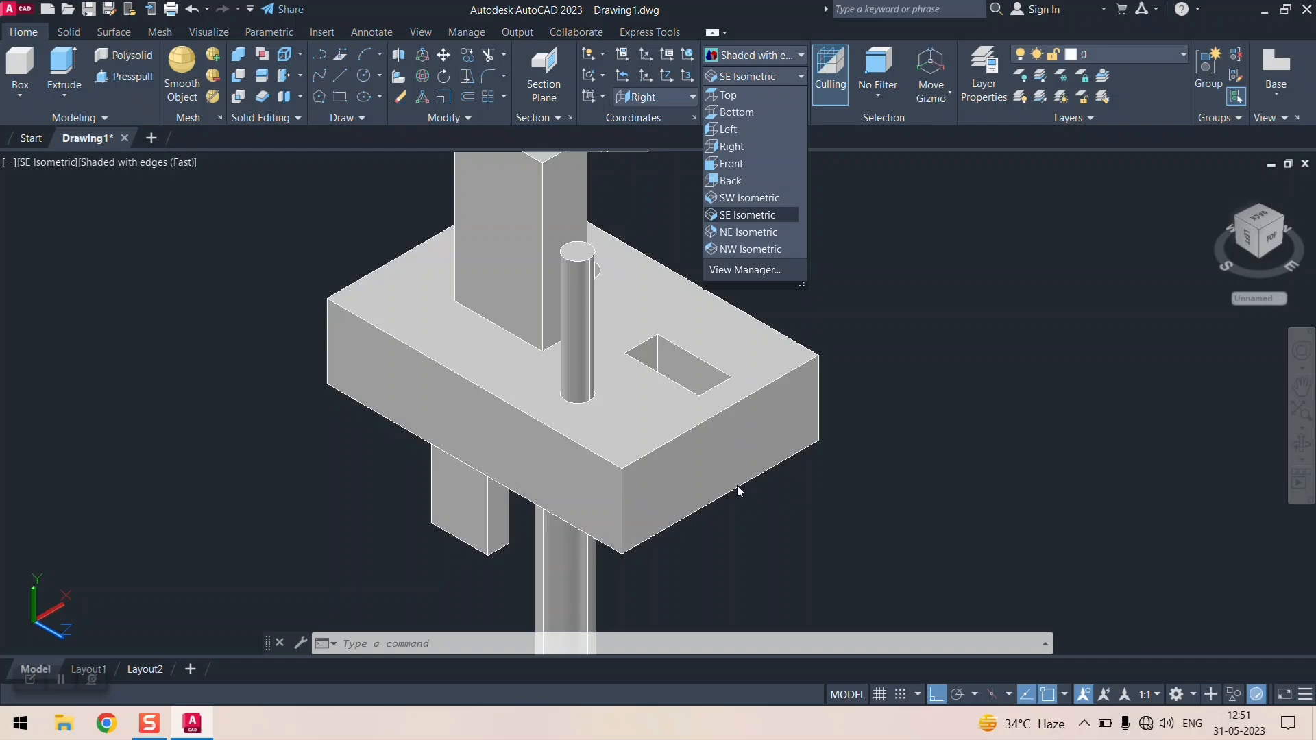
{"action": "left_click", "coordinate": [722, 2]}
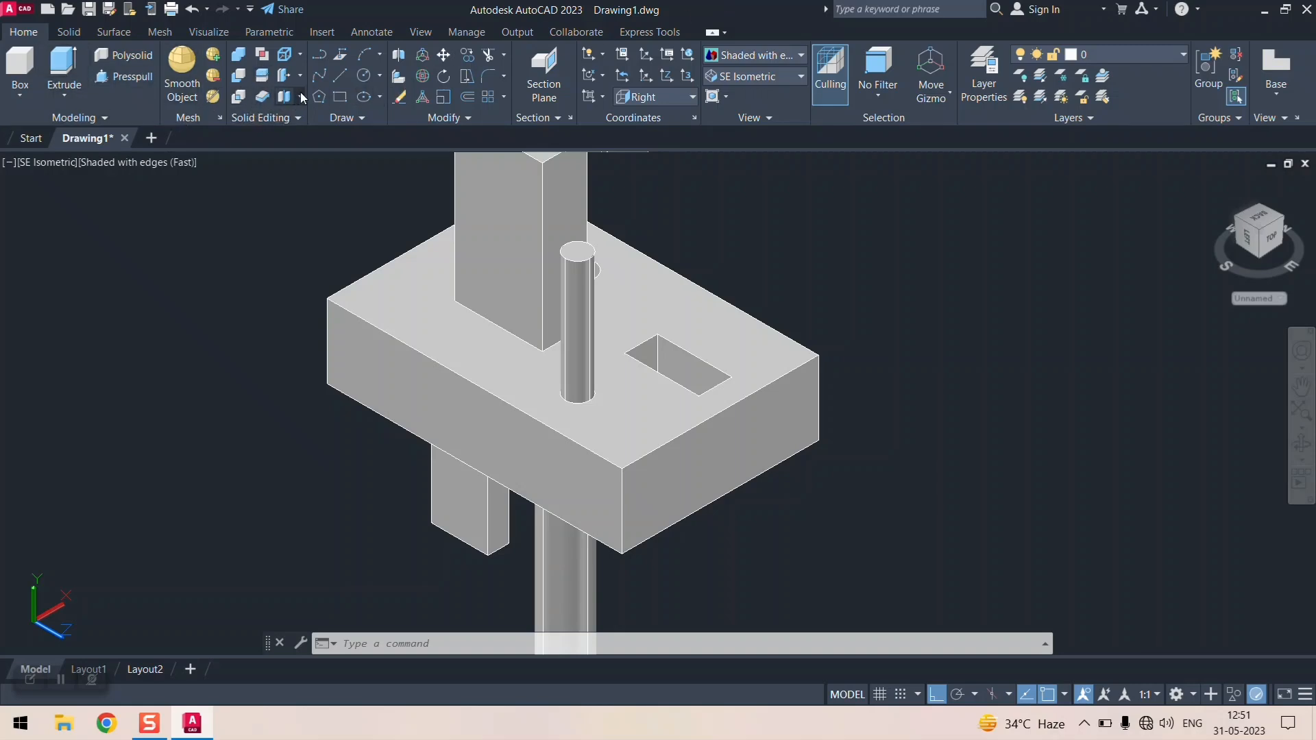
- Draw an ellipse by its center point on the box's right side face
{"action": "left_click", "coordinate": [381, 97]}
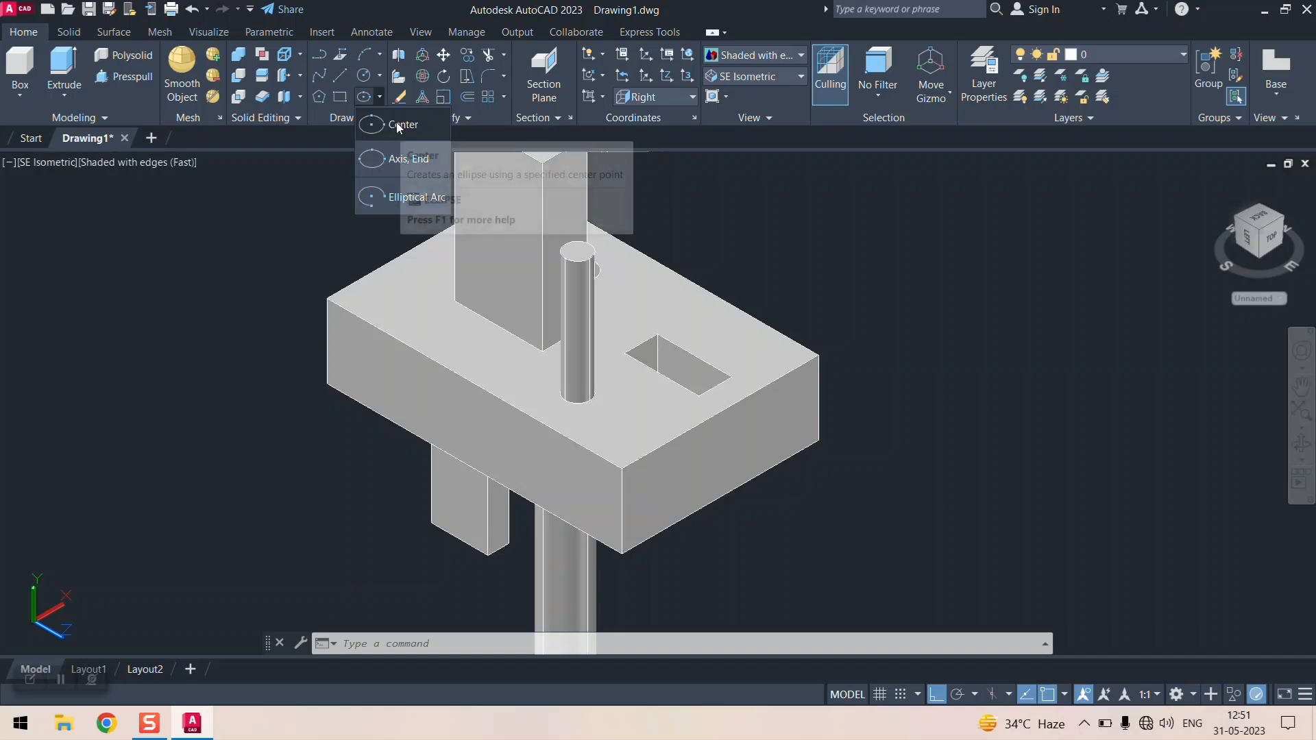
{"action": "left_click", "coordinate": [397, 124]}
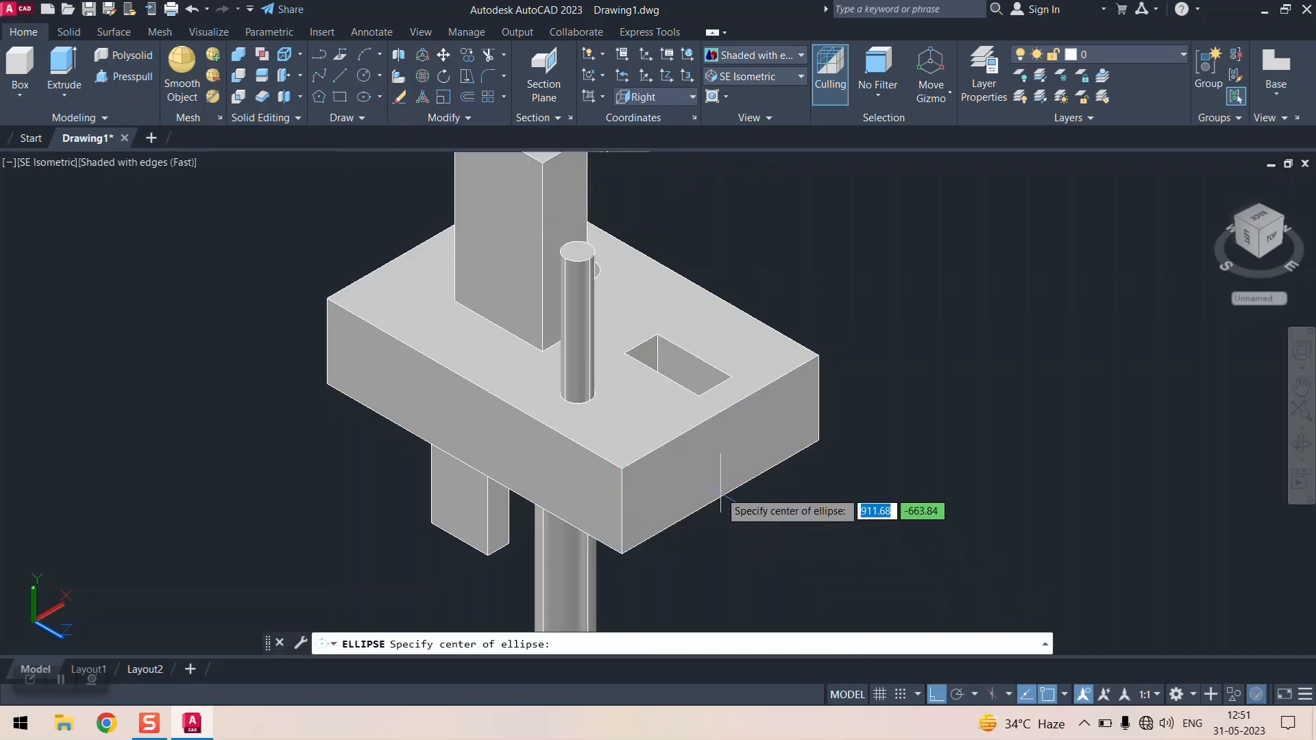
- Draw an ellipse centred on the block's front-right end face
{"action": "left_click", "coordinate": [718, 464]}
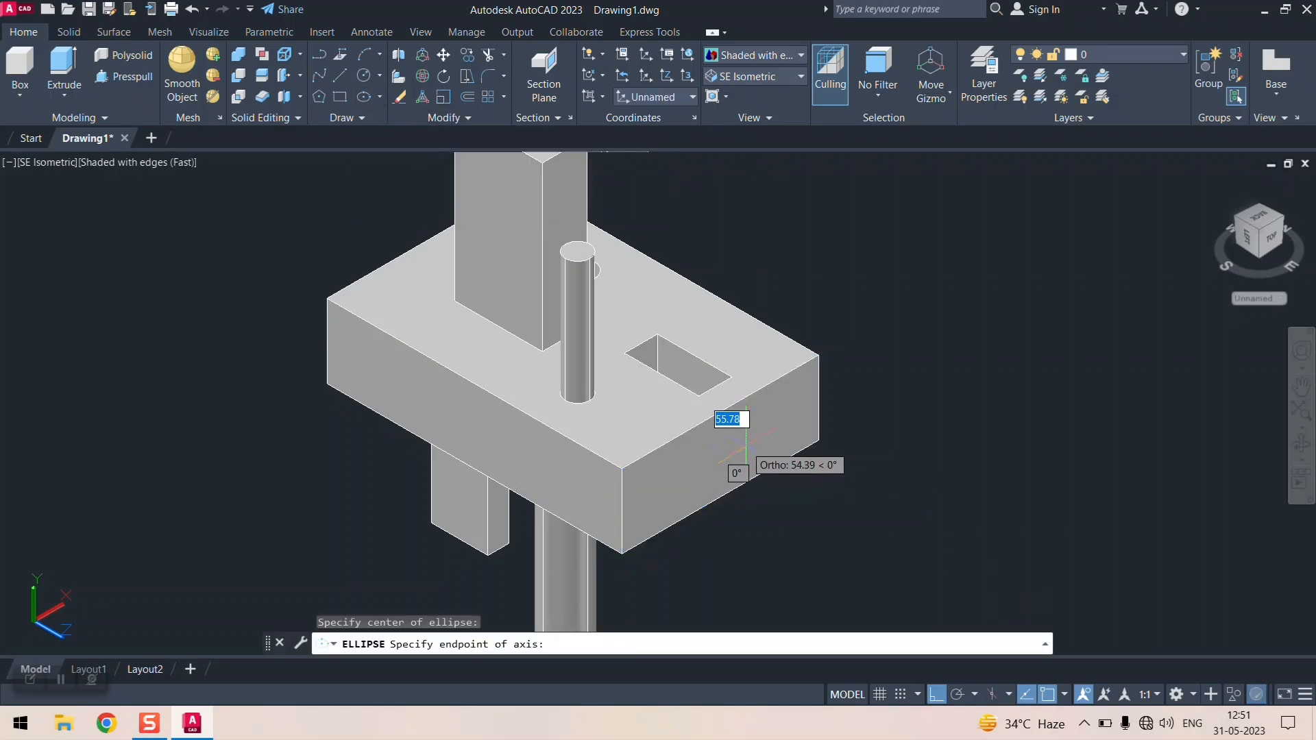
{"action": "left_click", "coordinate": [735, 418]}
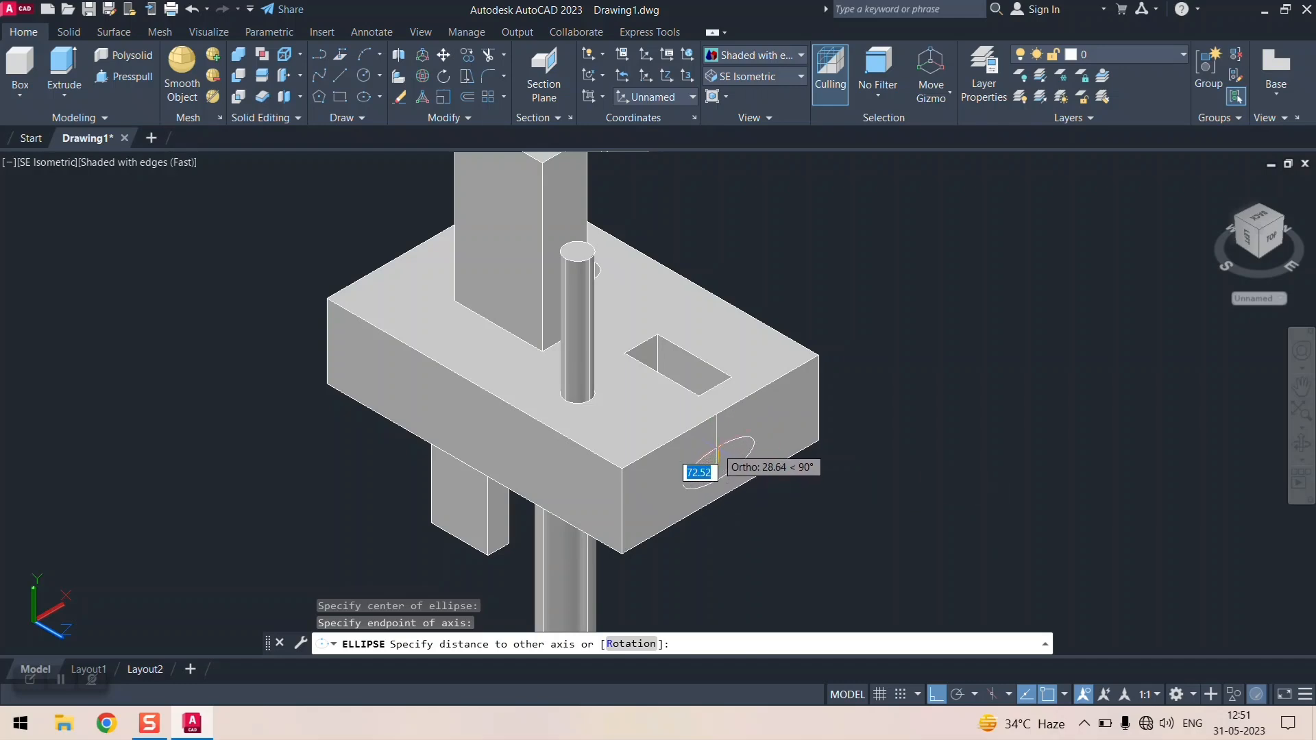
{"action": "left_click", "coordinate": [717, 452]}
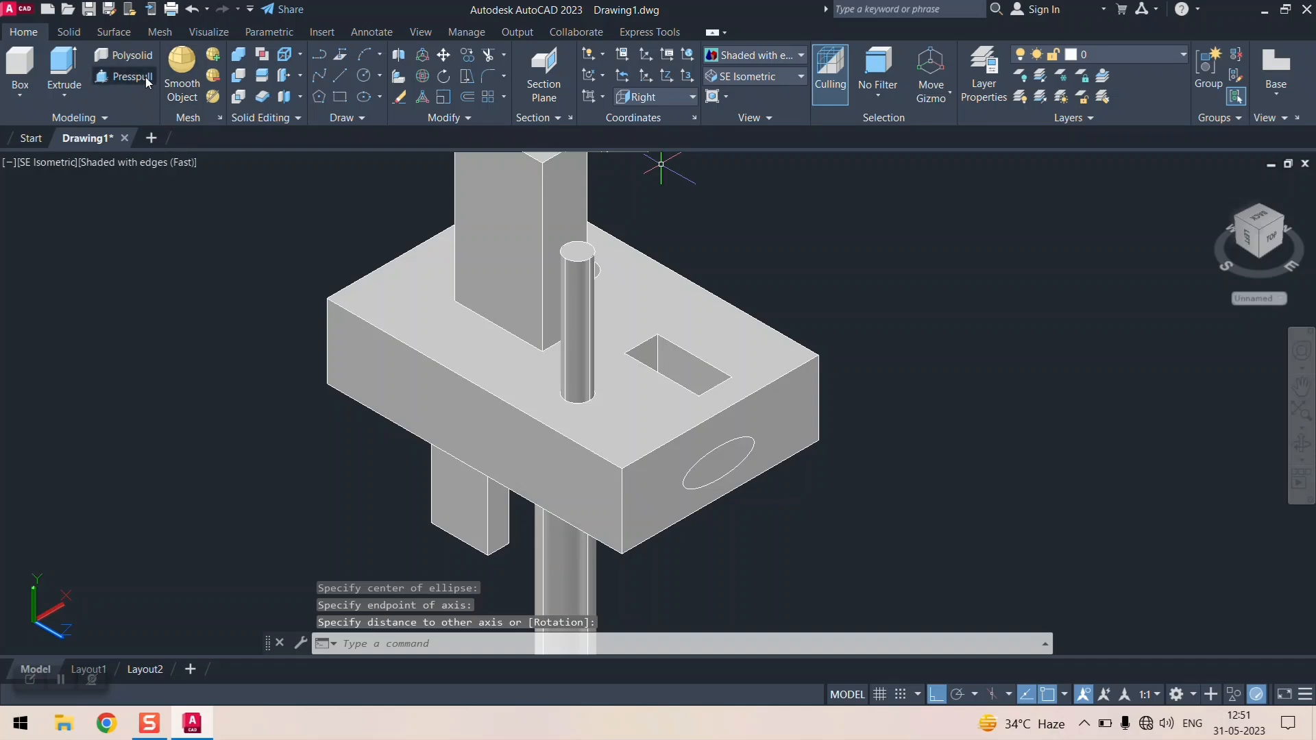
- Presspull the ellipse outward from the block's end face by about 315 units
{"action": "left_click", "coordinate": [124, 76]}
{"action": "left_click", "coordinate": [713, 465]}
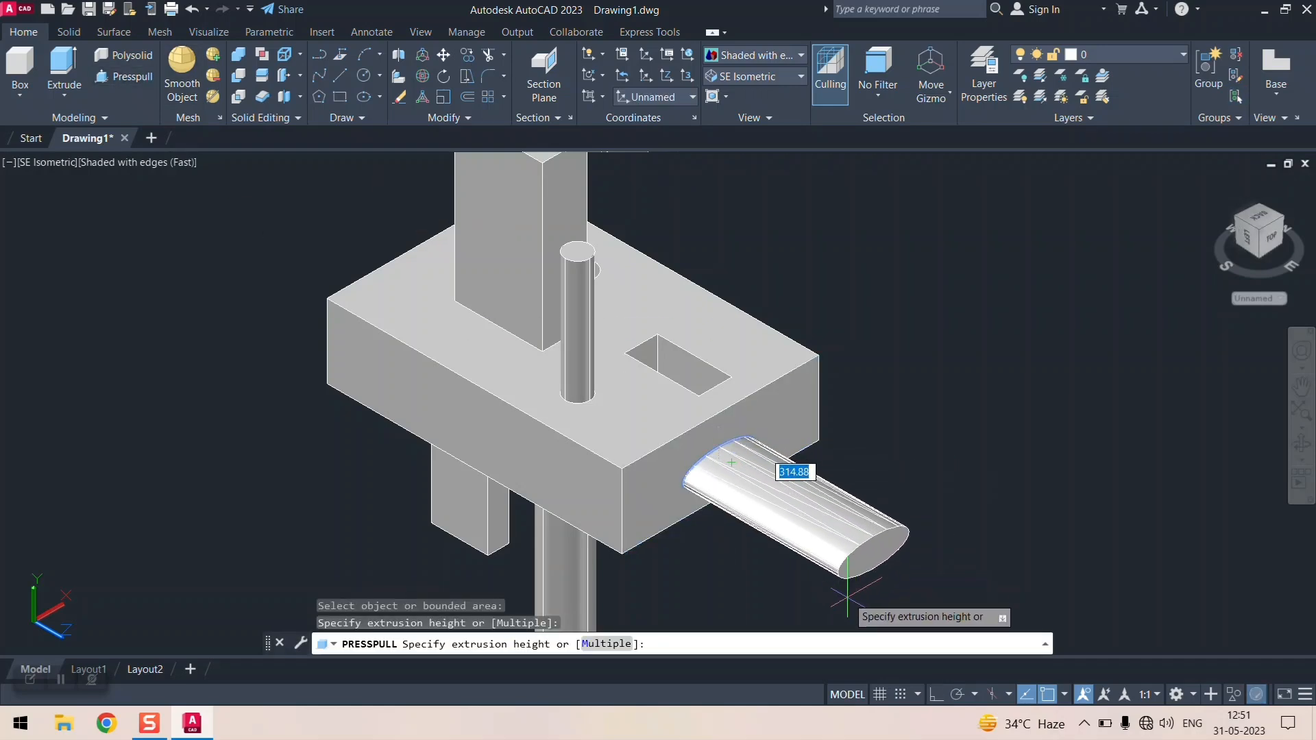
{"action": "left_click", "coordinate": [840, 572]}
{"action": "scroll", "coordinate": [837, 439], "scroll_direction": "up", "scroll_amount": 2}
{"action": "scroll", "coordinate": [836, 438], "scroll_direction": "down", "scroll_amount": 6}
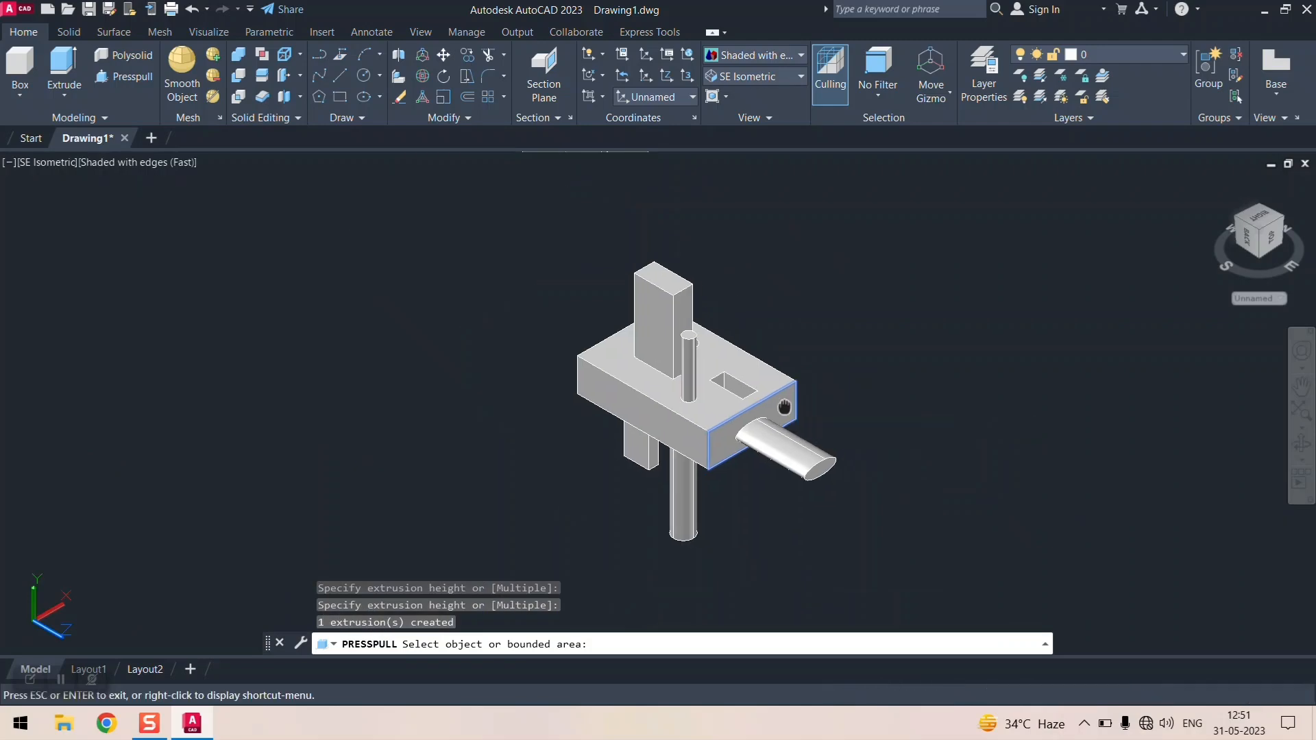
{"action": "middle_click_drag", "start_coordinate": [775, 418], "coordinate": [738, 383]}
{"action": "key", "text": "Escape"}
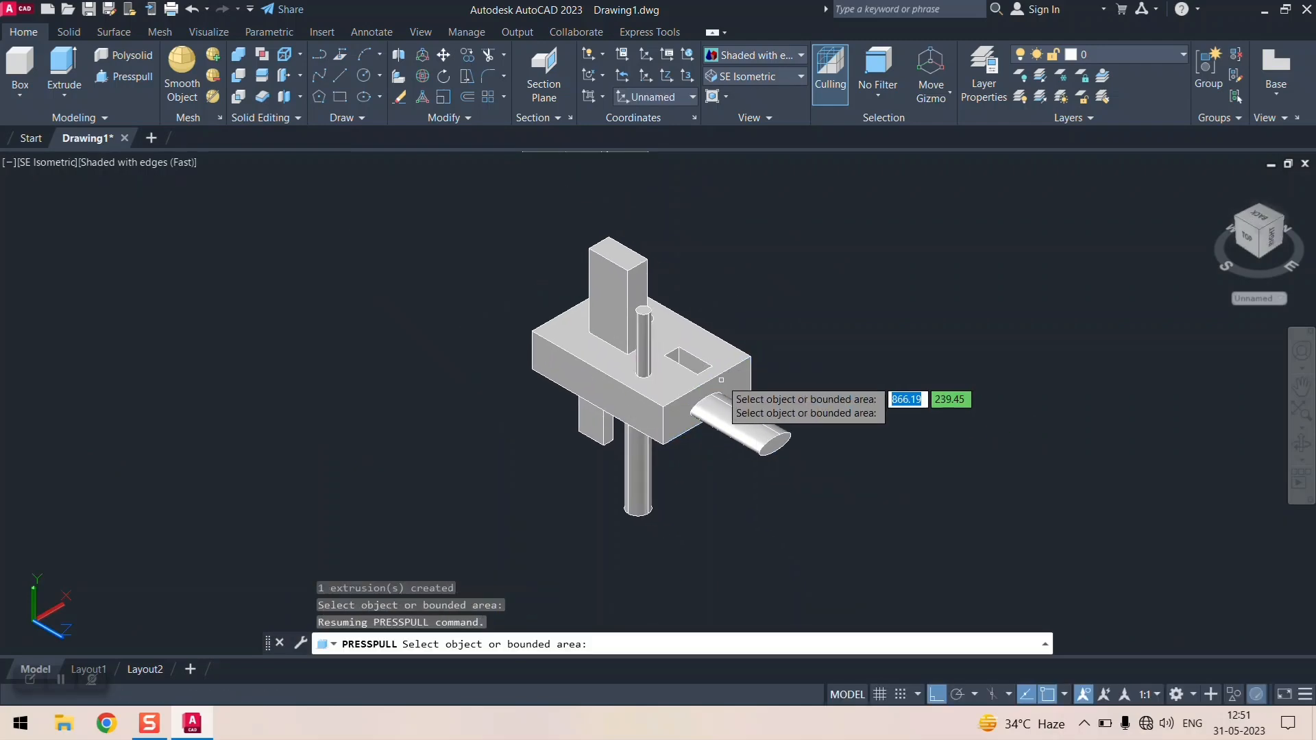
- Set the UCS to Right and draw a circle of about 18 units radius centred on the elliptical extrusion's end face
{"action": "scroll", "coordinate": [732, 395], "scroll_direction": "down", "scroll_amount": 3}
{"action": "scroll", "coordinate": [732, 395], "scroll_direction": "up", "scroll_amount": 5}
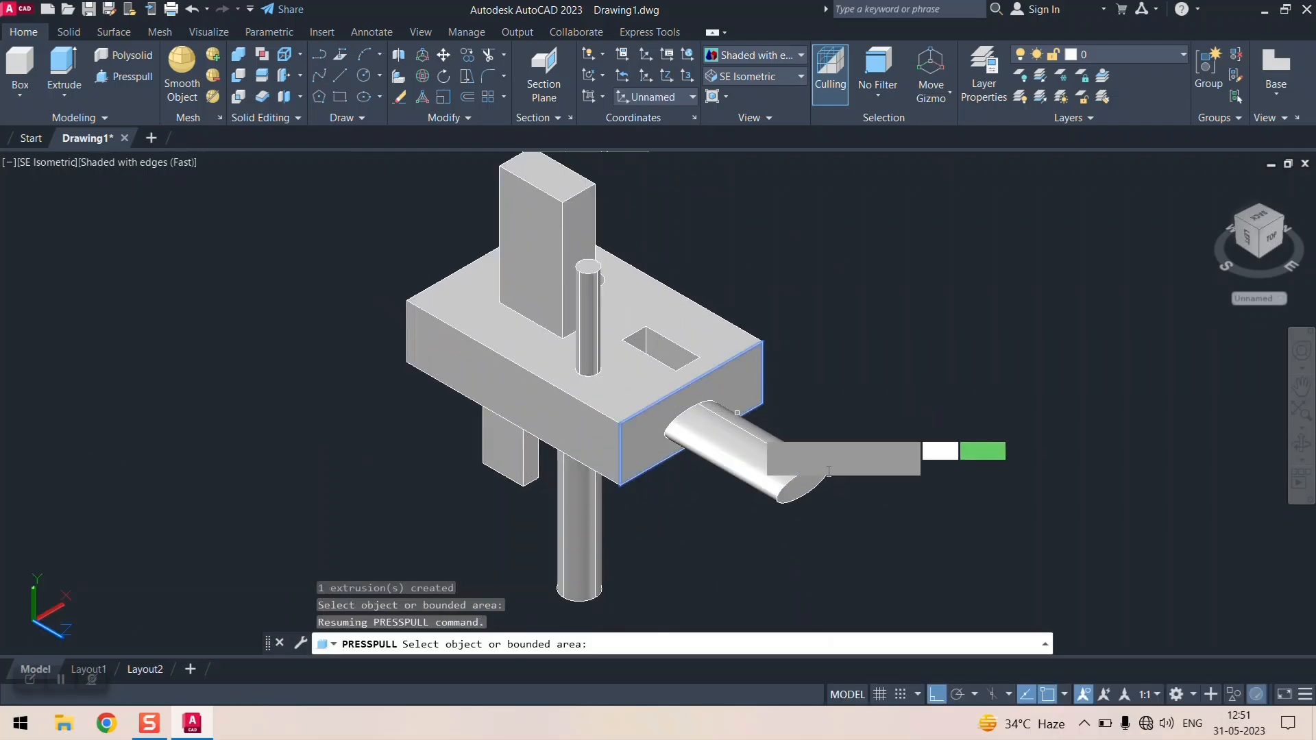
{"action": "scroll", "coordinate": [807, 474], "scroll_direction": "up", "scroll_amount": 5}
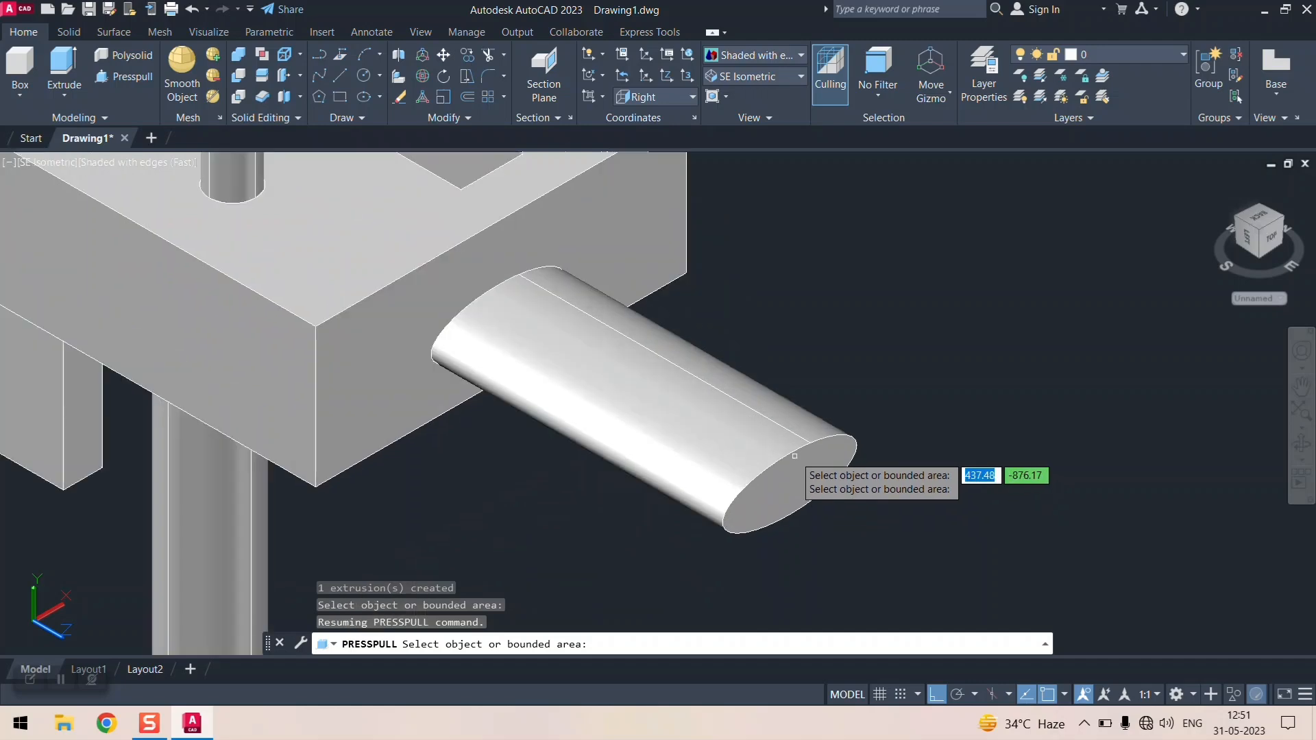
{"action": "left_click", "coordinate": [365, 77]}
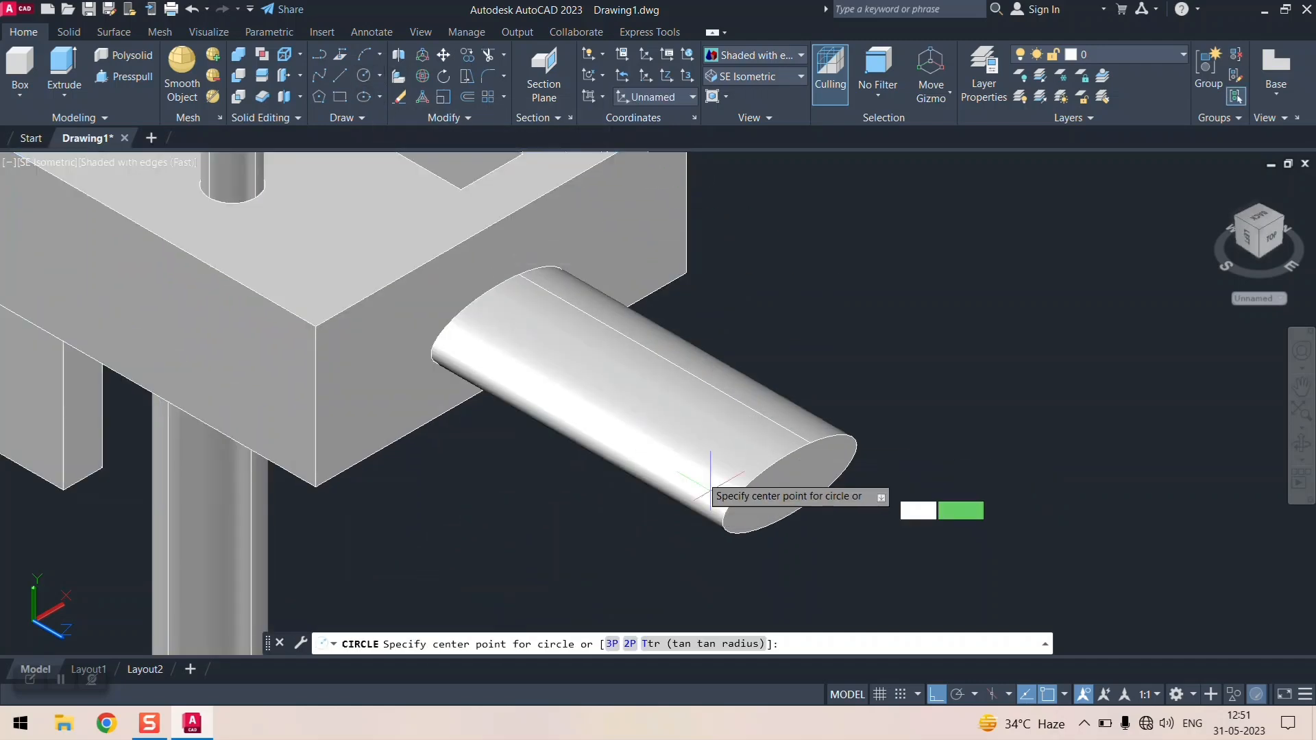
{"action": "left_click", "coordinate": [660, 96]}
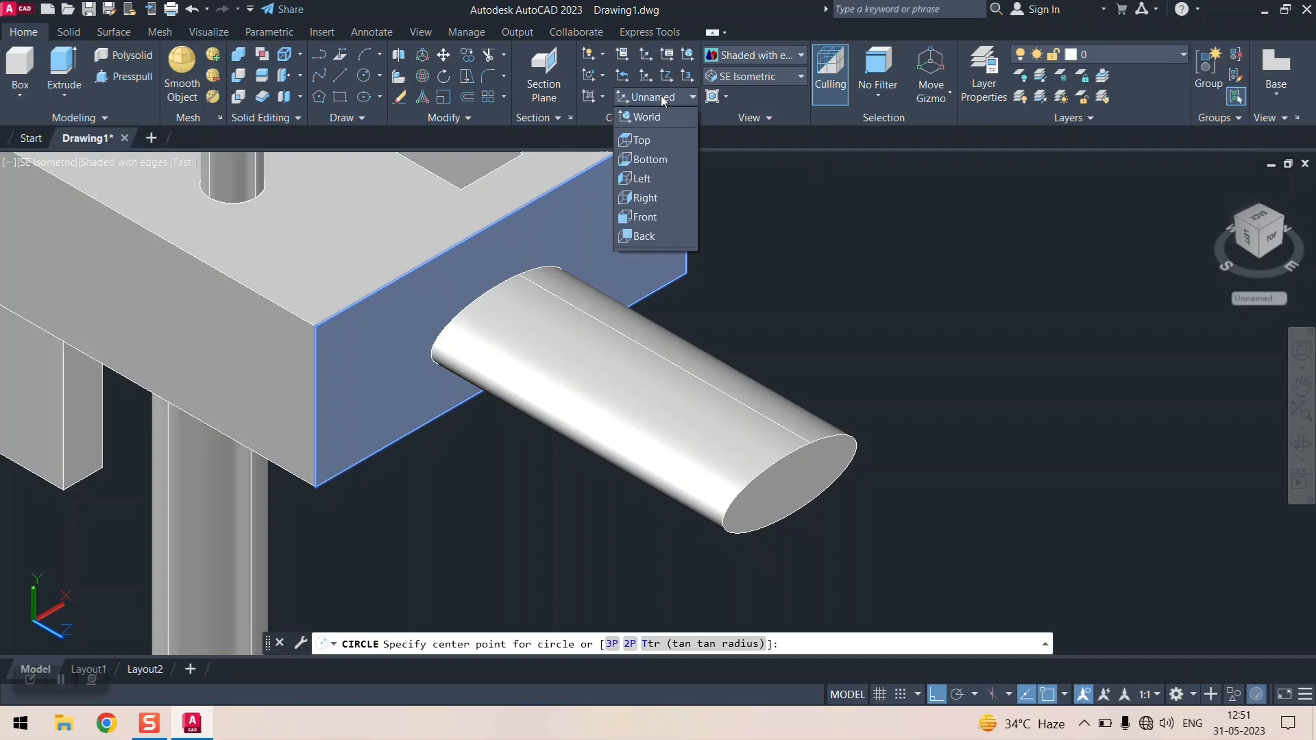
{"action": "left_click", "coordinate": [651, 200]}
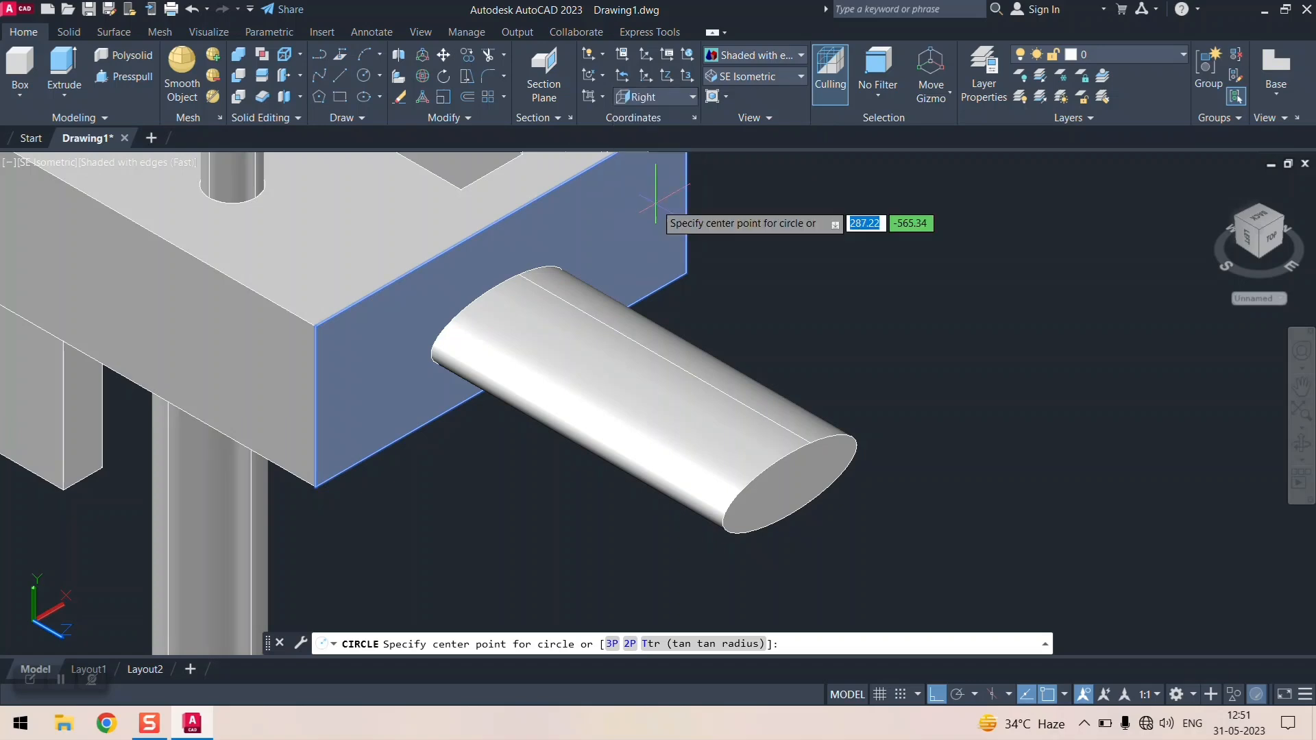
{"action": "left_click", "coordinate": [364, 75]}
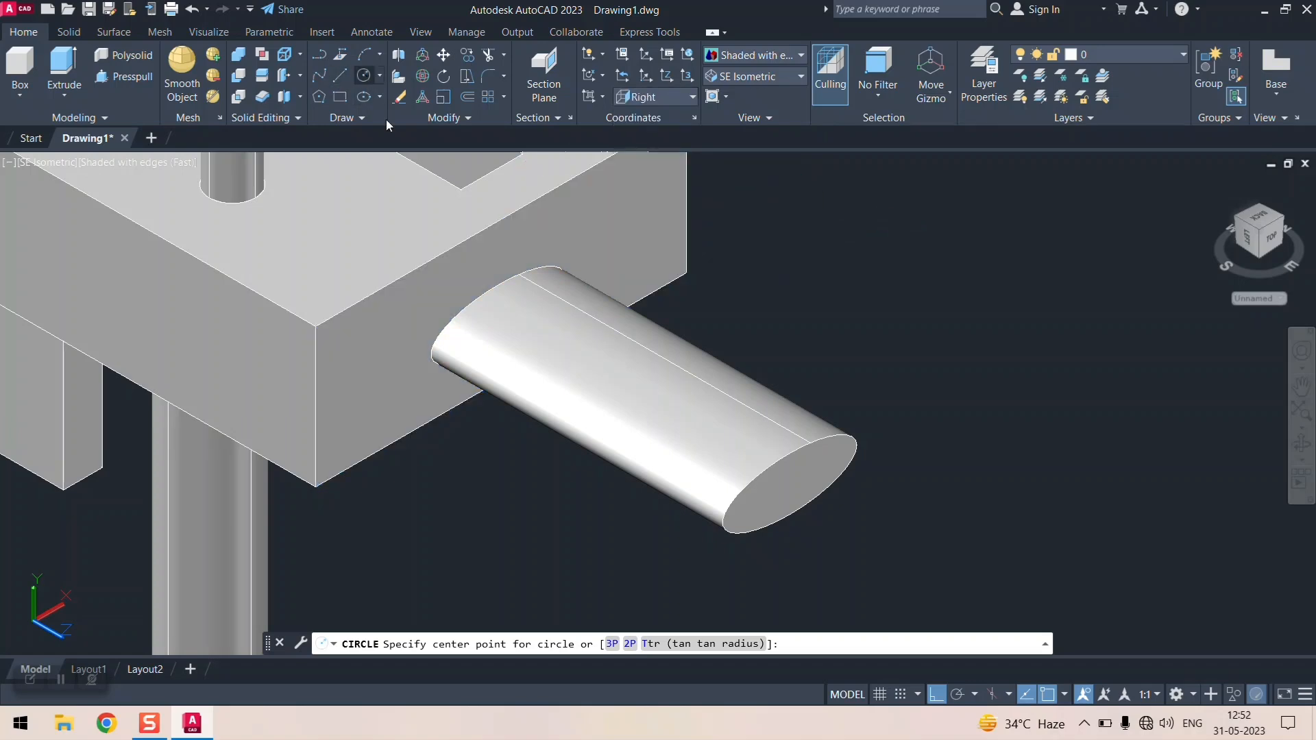
{"action": "left_click", "coordinate": [790, 486]}
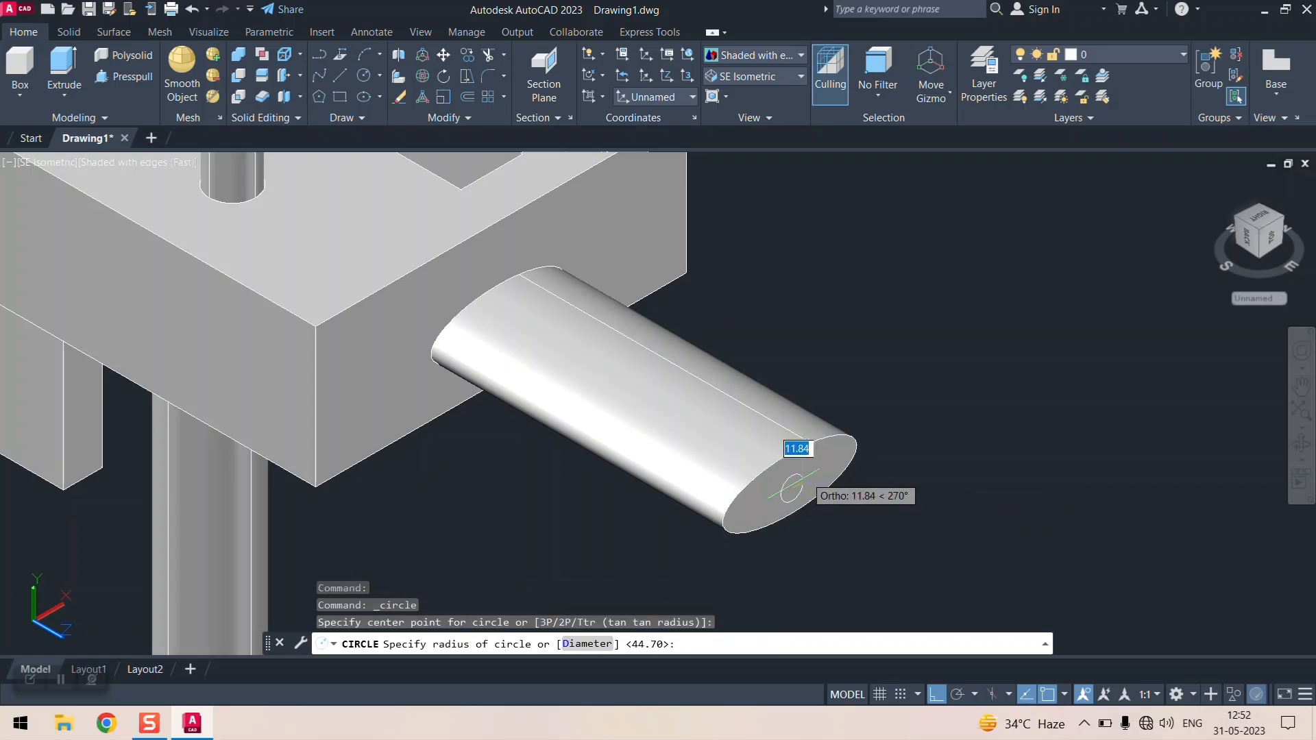
{"action": "left_click", "coordinate": [824, 468]}
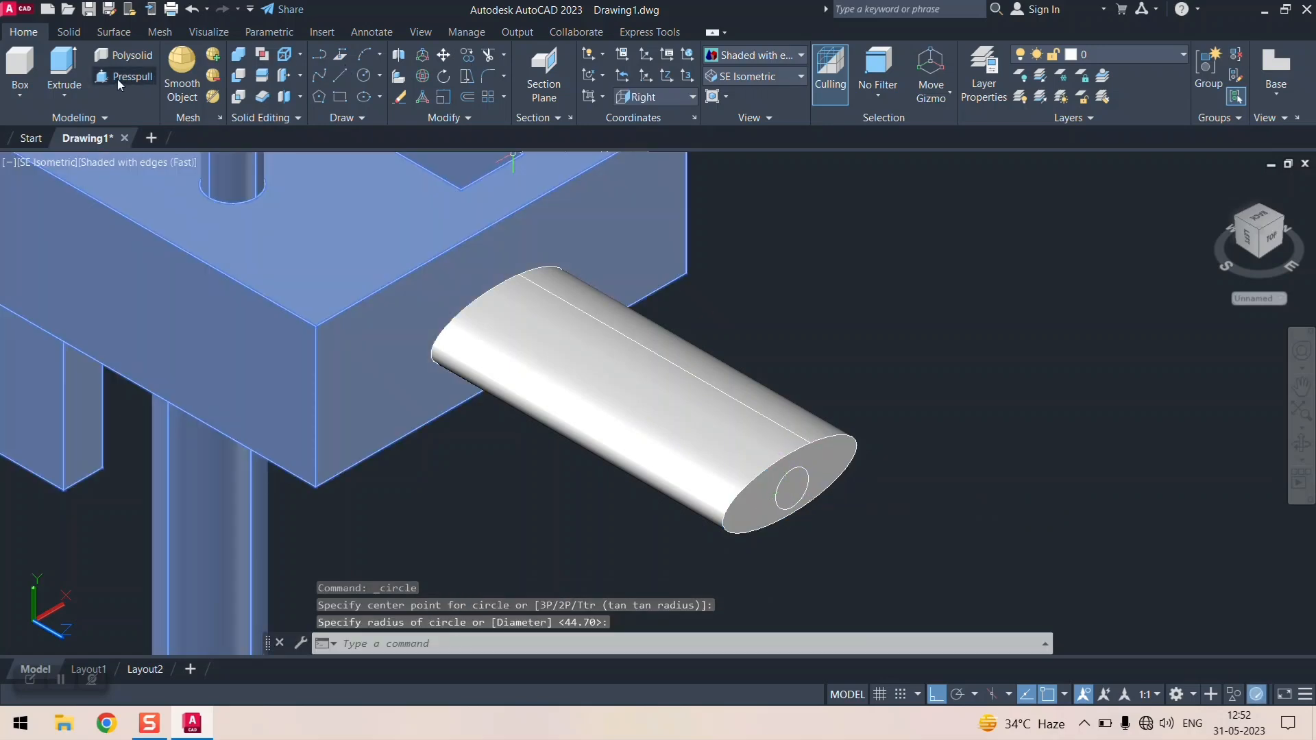
- Presspull the circle outward from the elliptical extrusion by about 131 units to form a thin rod
{"action": "left_click", "coordinate": [117, 79]}
{"action": "left_click", "coordinate": [790, 488]}
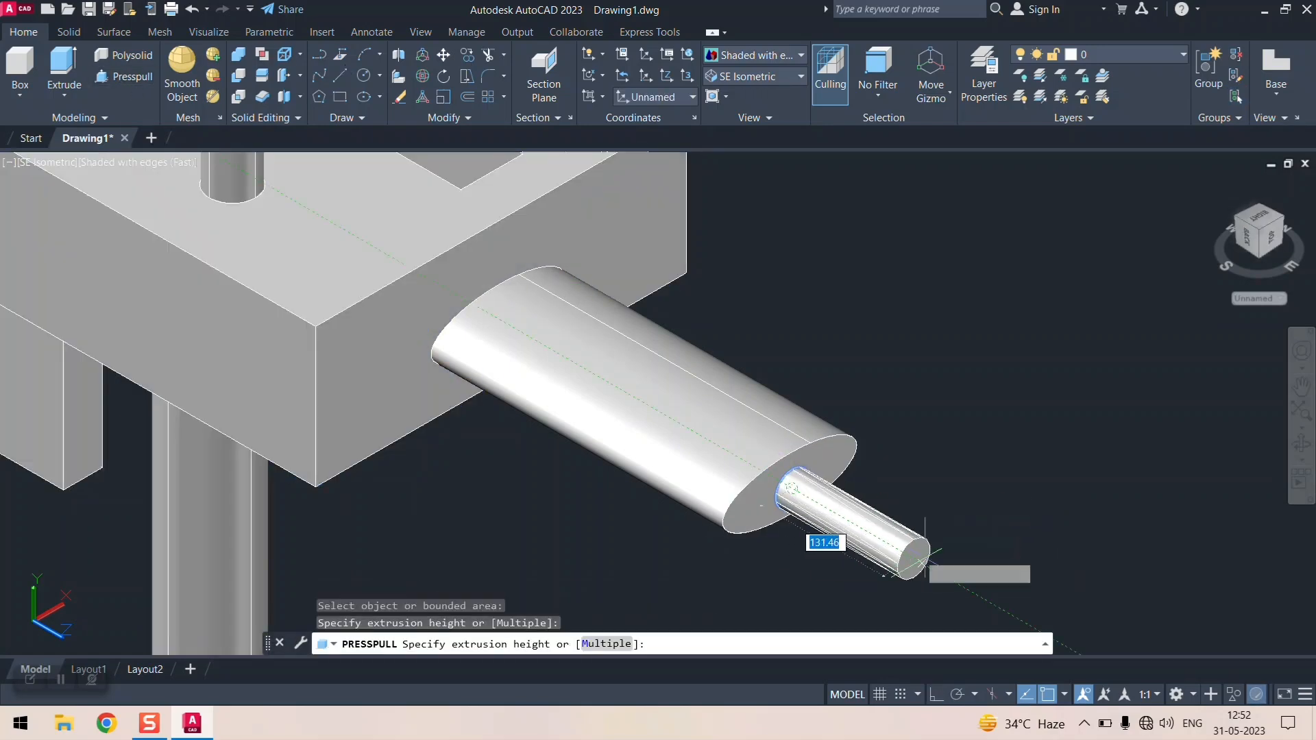
{"action": "left_click", "coordinate": [924, 564]}
{"action": "scroll", "coordinate": [922, 397], "scroll_direction": "up", "scroll_amount": 3}
{"action": "scroll", "coordinate": [918, 384], "scroll_direction": "down", "scroll_amount": 5}
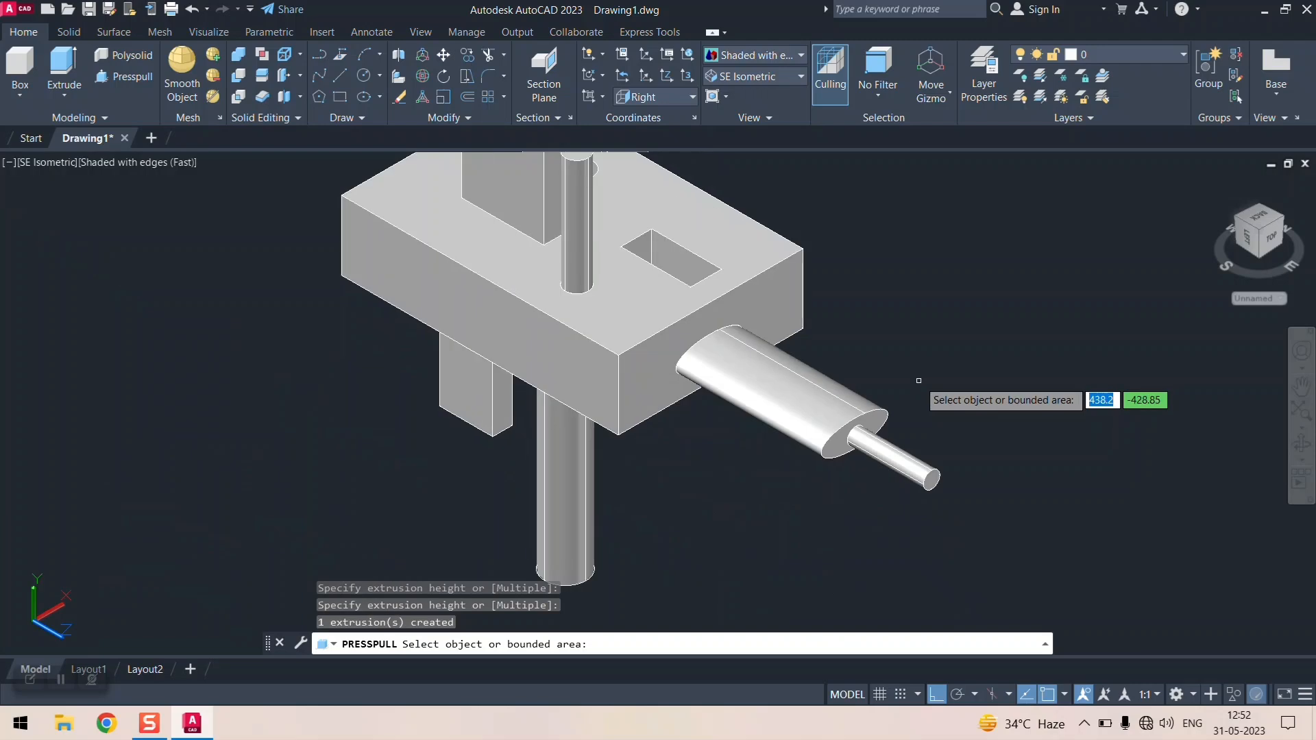
- Set the UCS to Right and draw a smaller concentric circle on the thin rod's end face
{"action": "scroll", "coordinate": [912, 388], "scroll_direction": "up", "scroll_amount": 2}
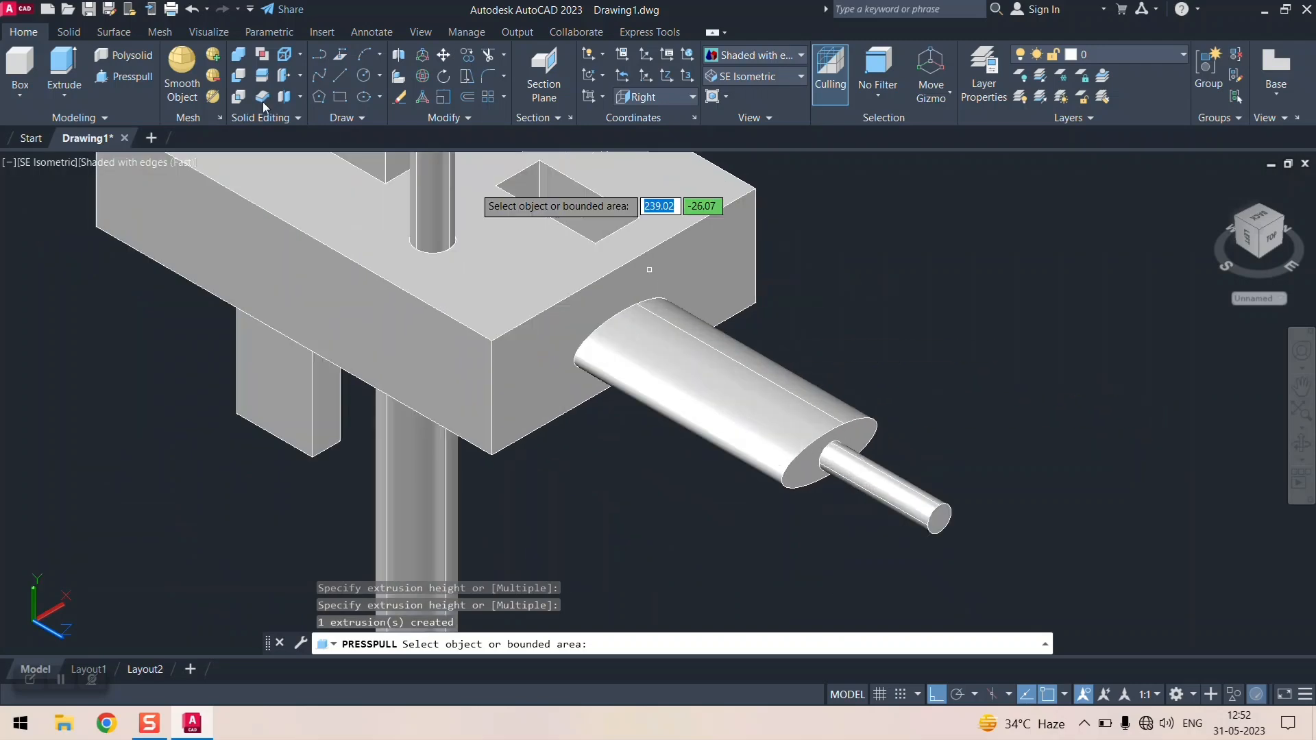
{"action": "left_click", "coordinate": [363, 80]}
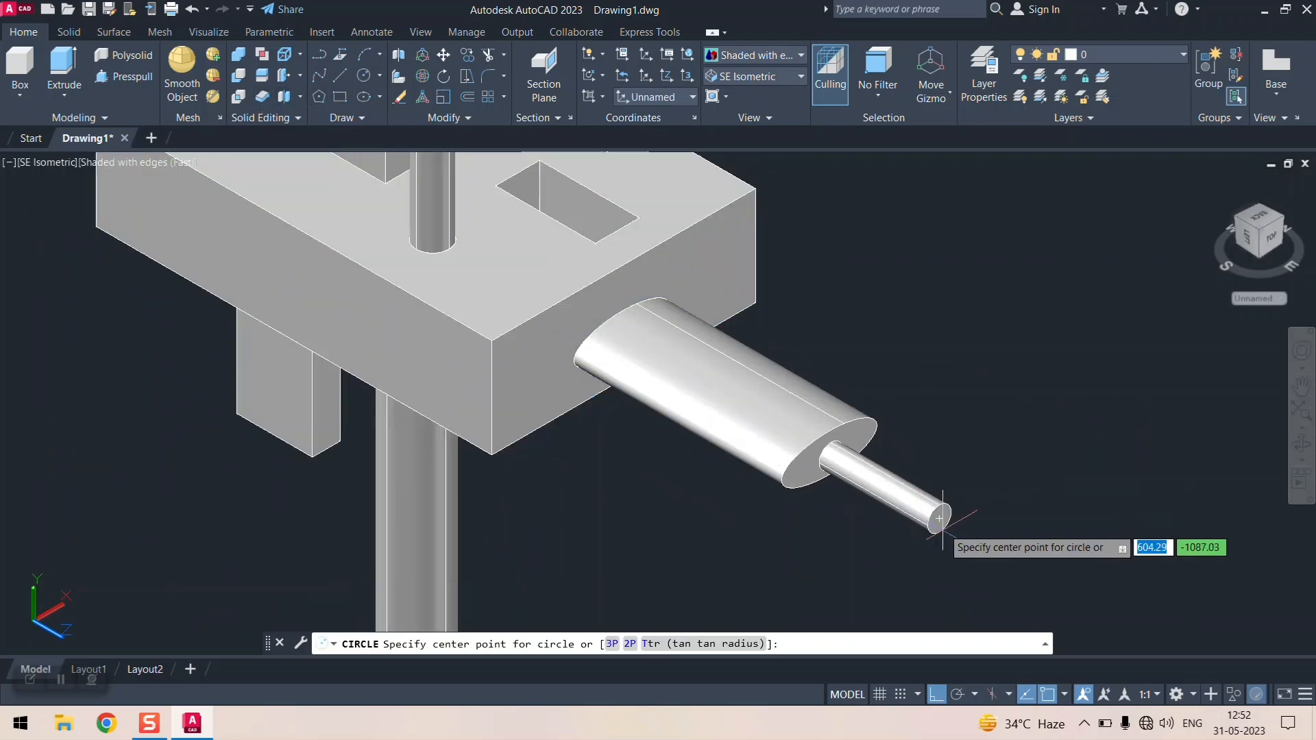
{"action": "left_click", "coordinate": [643, 100]}
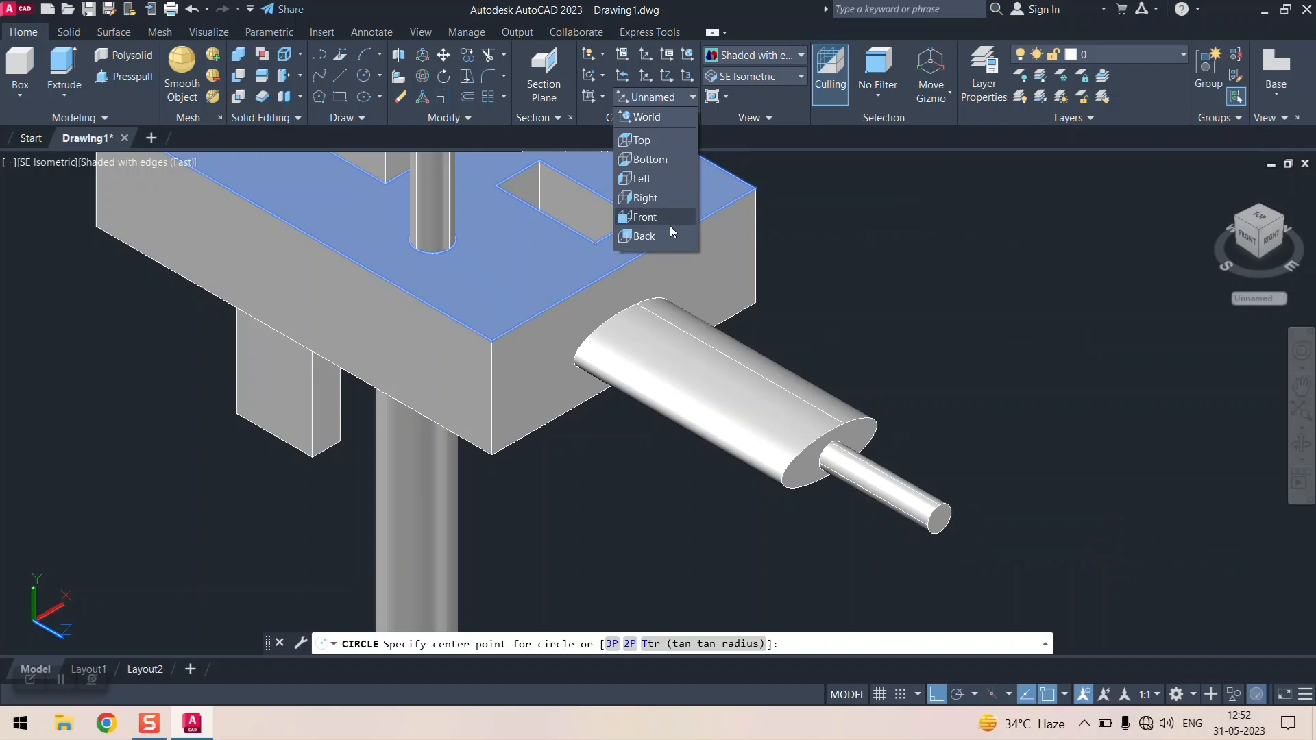
{"action": "left_click", "coordinate": [641, 197]}
{"action": "scroll", "coordinate": [569, 296], "scroll_direction": "up", "scroll_amount": 3}
{"action": "scroll", "coordinate": [569, 302], "scroll_direction": "down", "scroll_amount": 5}
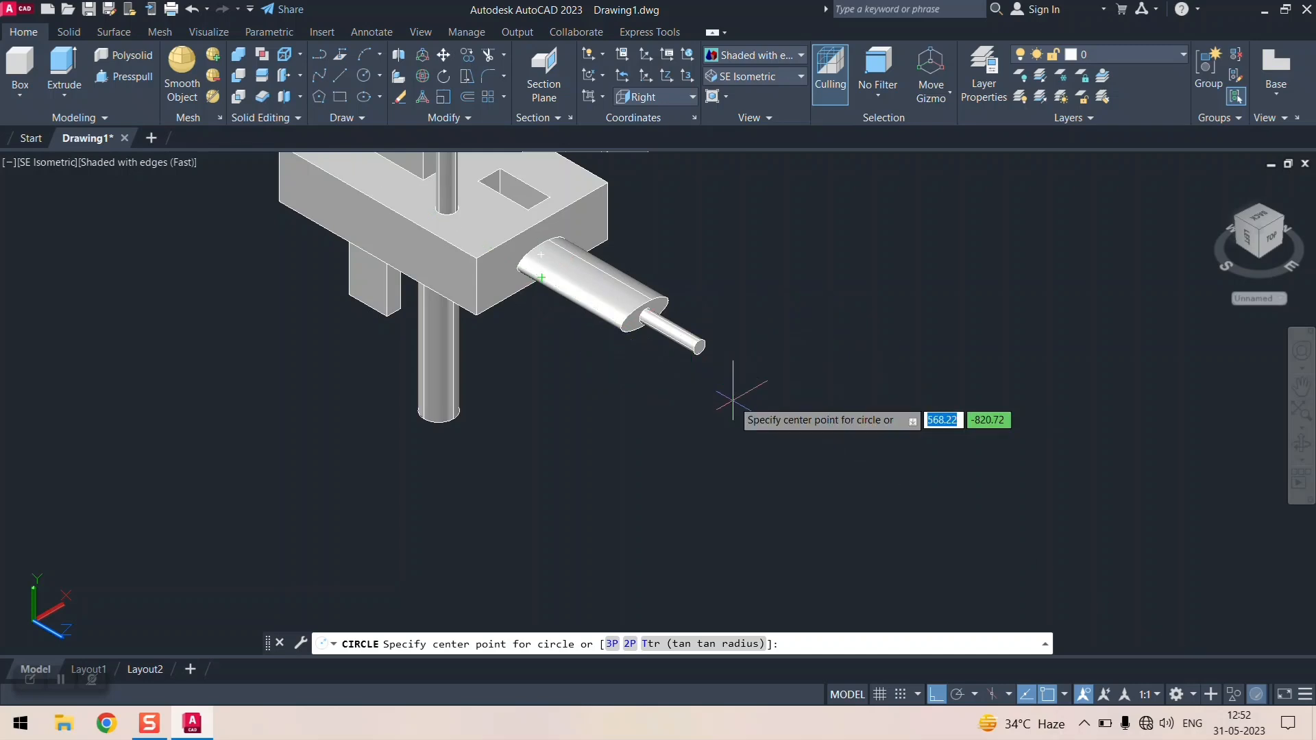
{"action": "scroll", "coordinate": [748, 351], "scroll_direction": "down", "scroll_amount": 3}
{"action": "scroll", "coordinate": [733, 349], "scroll_direction": "up", "scroll_amount": 10}
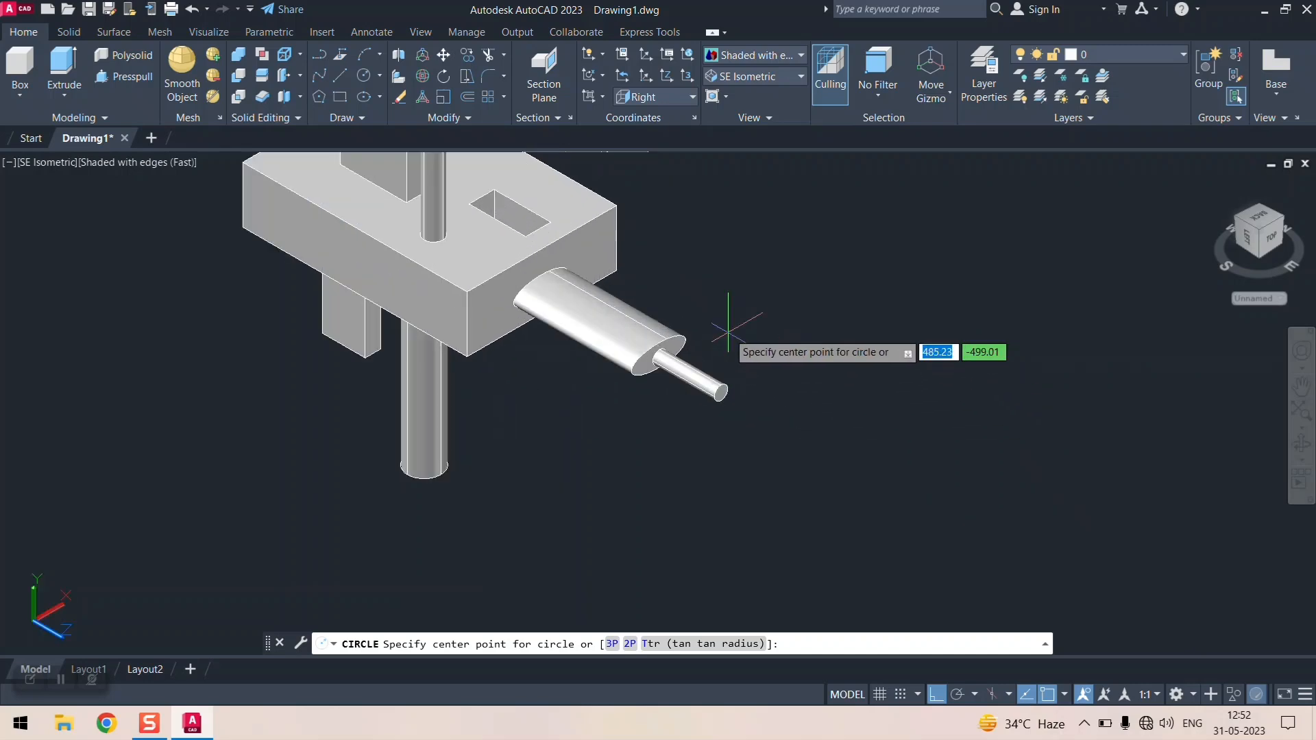
{"action": "scroll", "coordinate": [732, 387], "scroll_direction": "up", "scroll_amount": 3}
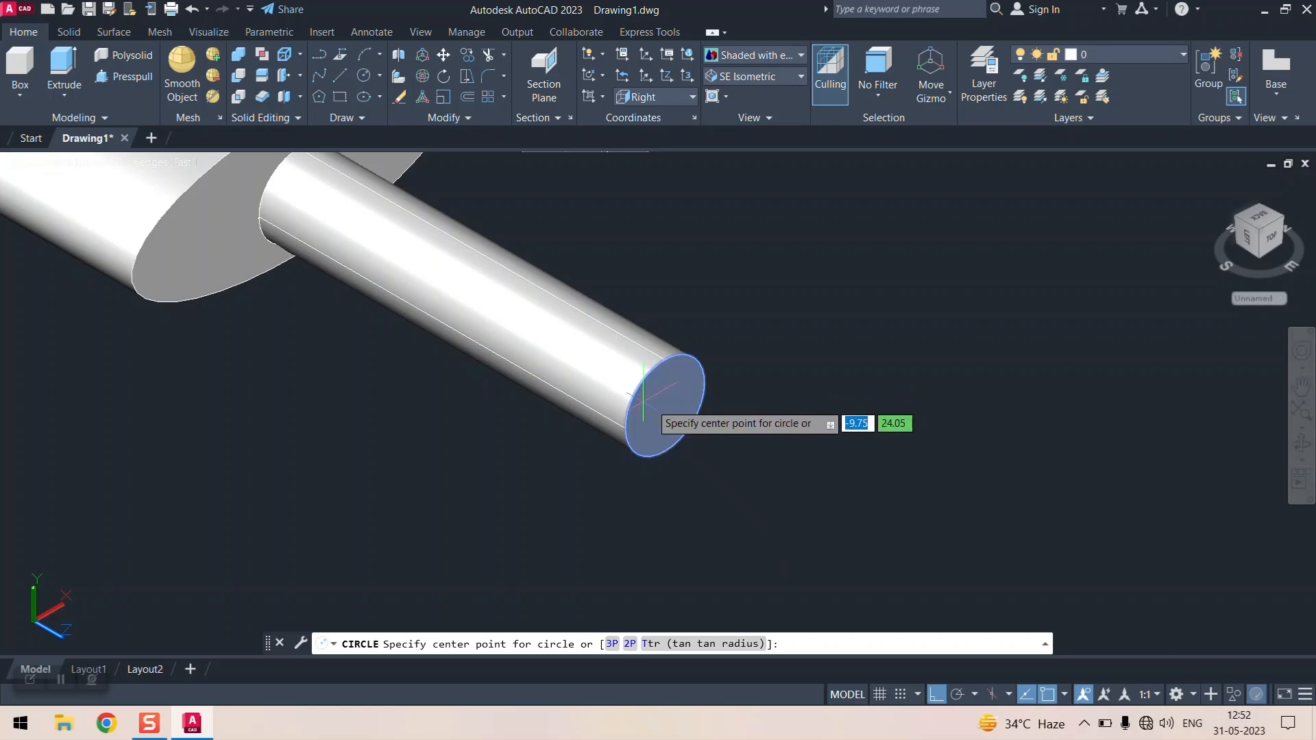
{"action": "left_click", "coordinate": [665, 405]}
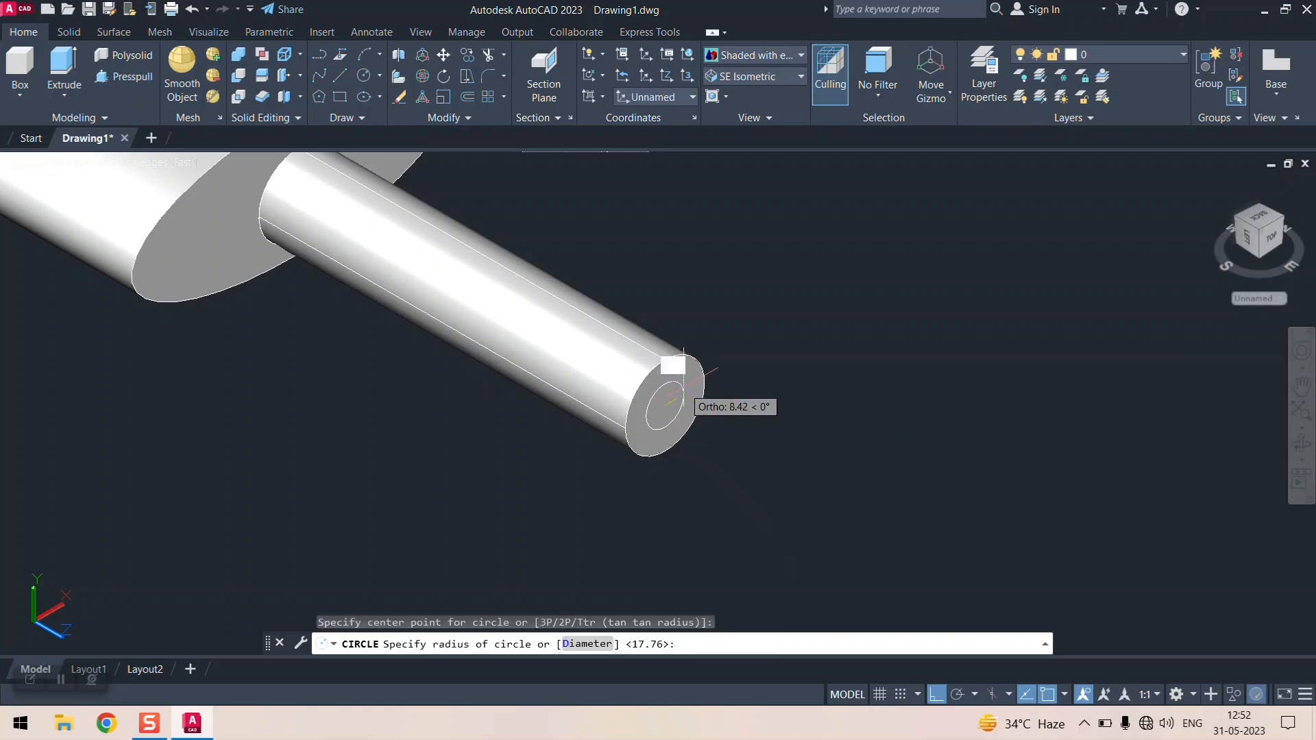
{"action": "key", "text": "Return"}
- Presspull the small circle inward to cut a blind hole into the thin rod's end
{"action": "left_click", "coordinate": [137, 79]}
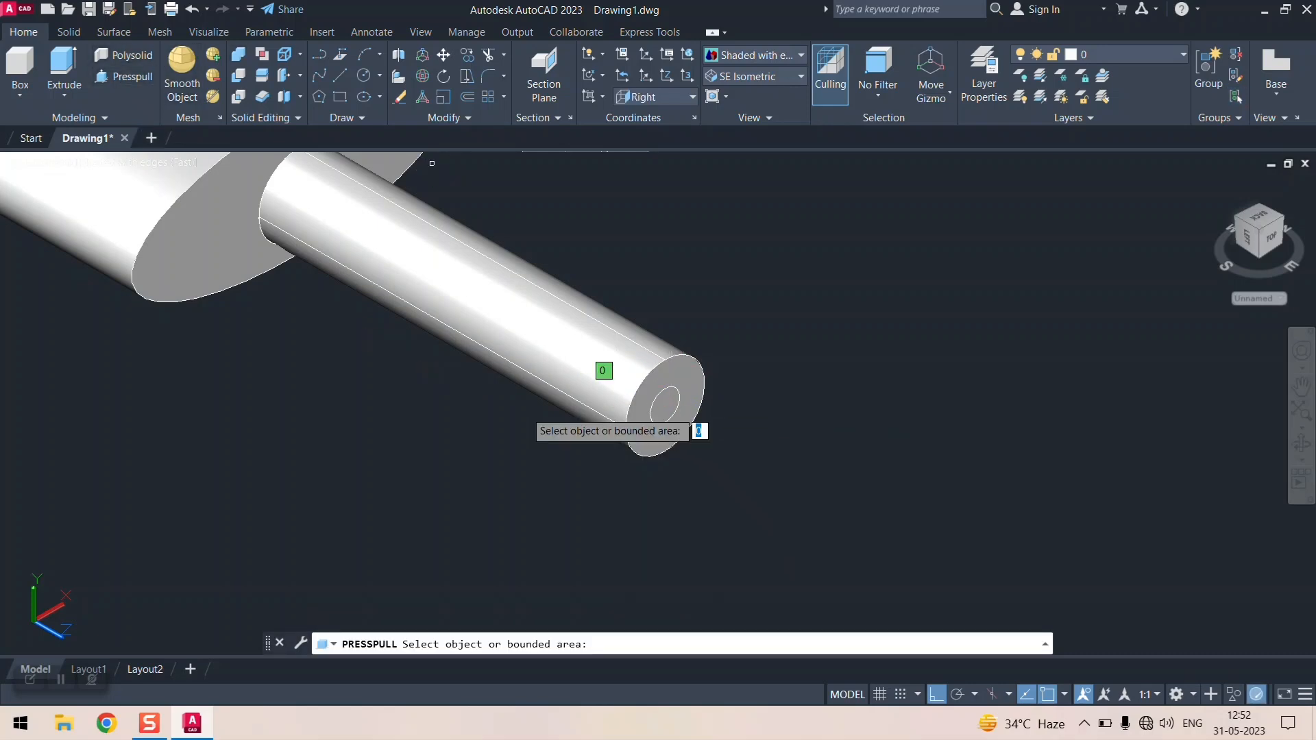
{"action": "left_click", "coordinate": [671, 408]}
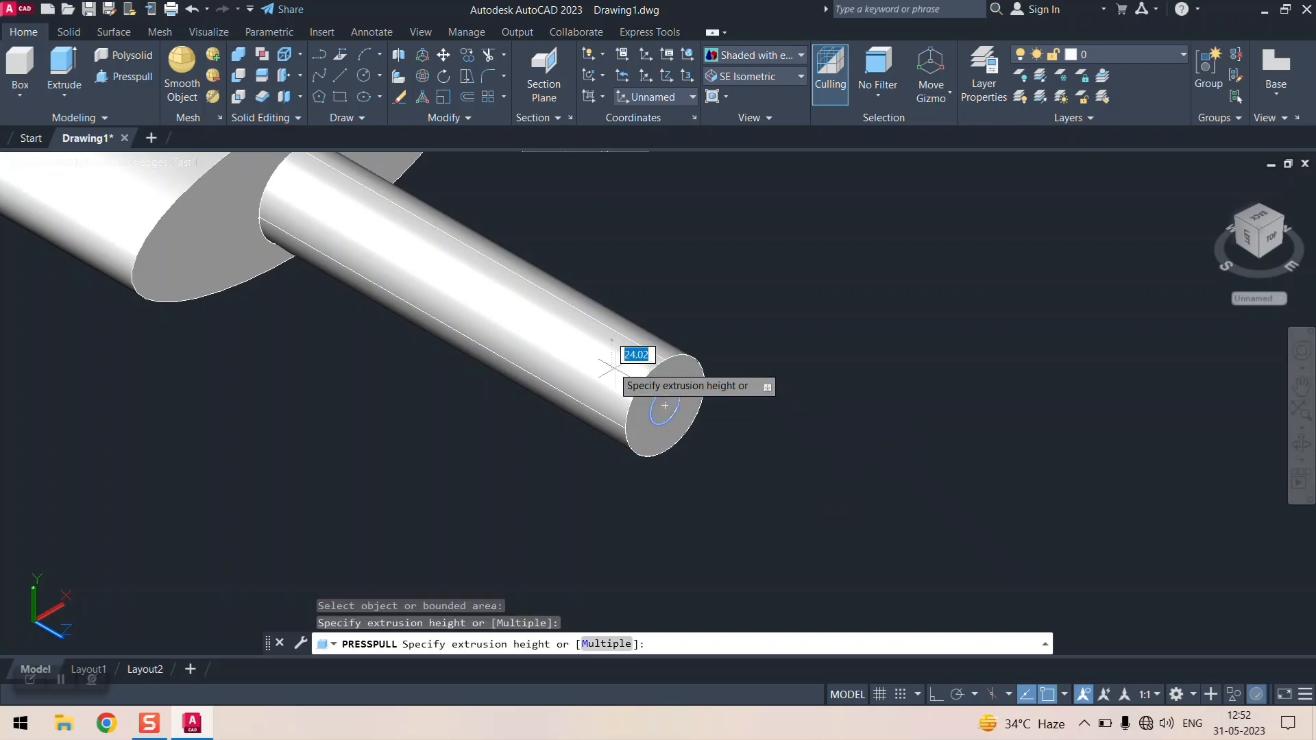
{"action": "left_click", "coordinate": [559, 341]}
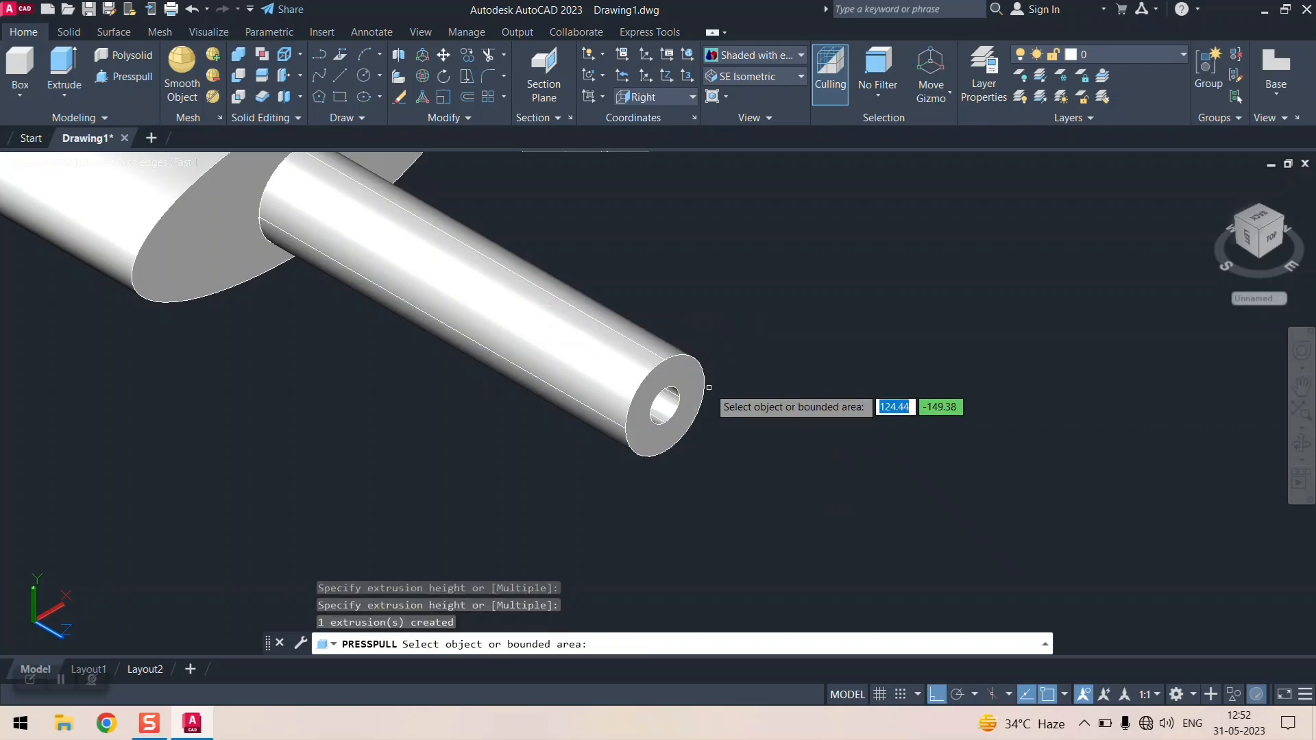
- Examine the blind hole's depth inside the thin rod using the Wireframe visual style
{"action": "scroll", "coordinate": [709, 409], "scroll_direction": "up", "scroll_amount": 3}
{"action": "middle_click_drag", "start_coordinate": [702, 372], "coordinate": [822, 455], "text": "shift"}
{"action": "scroll", "coordinate": [651, 329], "scroll_direction": "up", "scroll_amount": 2}
{"action": "scroll", "coordinate": [652, 329], "scroll_direction": "down", "scroll_amount": 10}
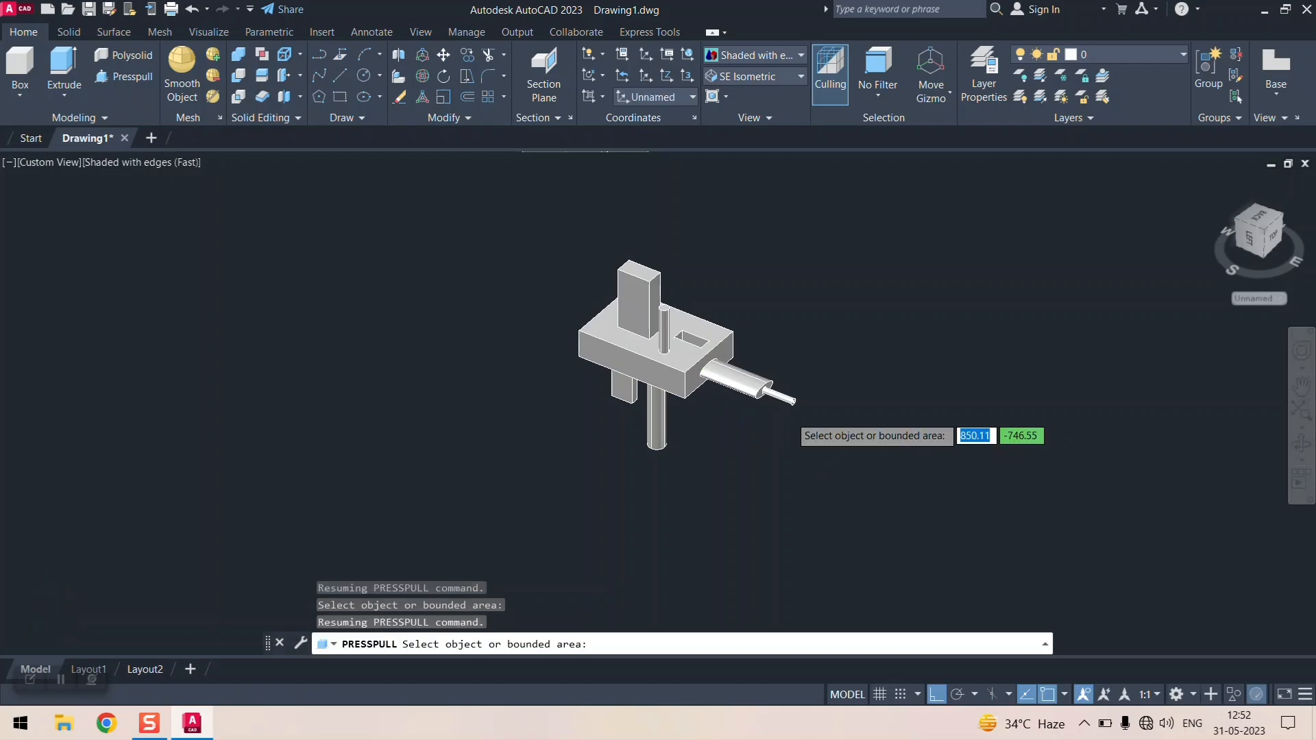
{"action": "scroll", "coordinate": [891, 439], "scroll_direction": "down", "scroll_amount": 4}
{"action": "scroll", "coordinate": [904, 438], "scroll_direction": "up", "scroll_amount": 9}
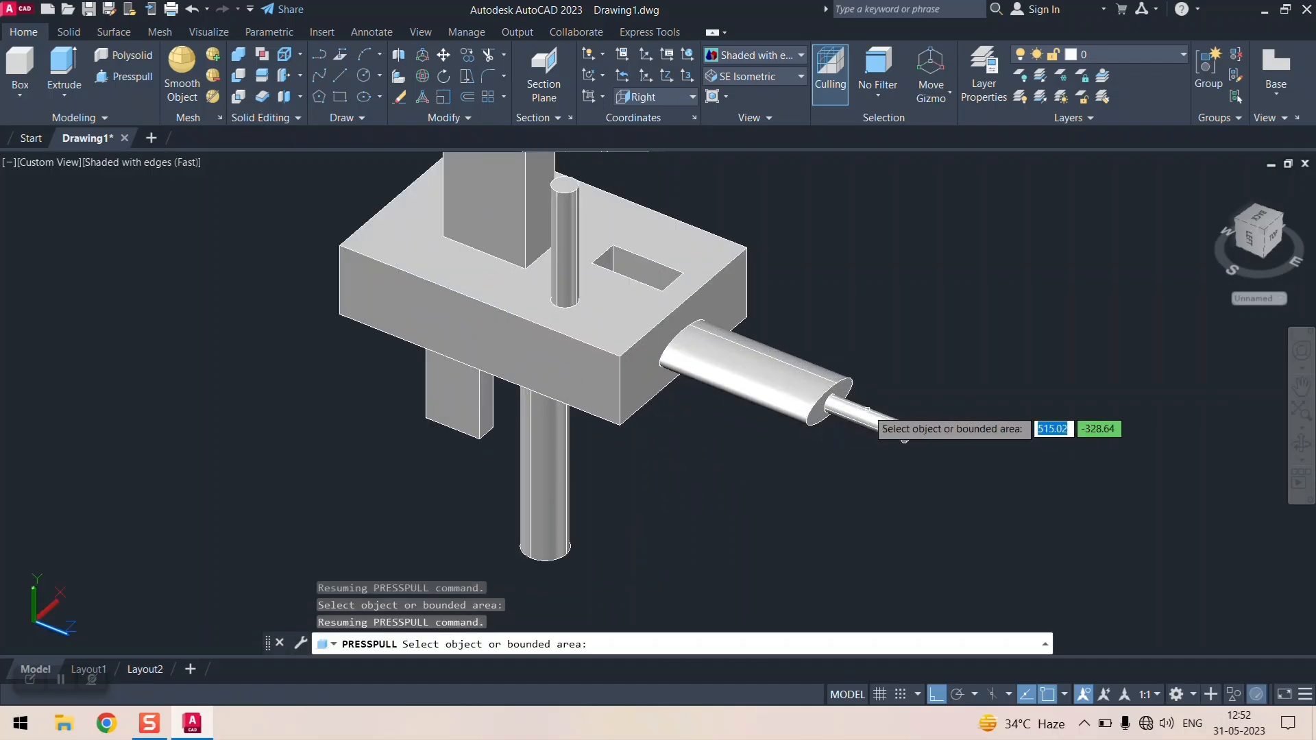
{"action": "scroll", "coordinate": [872, 420], "scroll_direction": "up", "scroll_amount": 5}
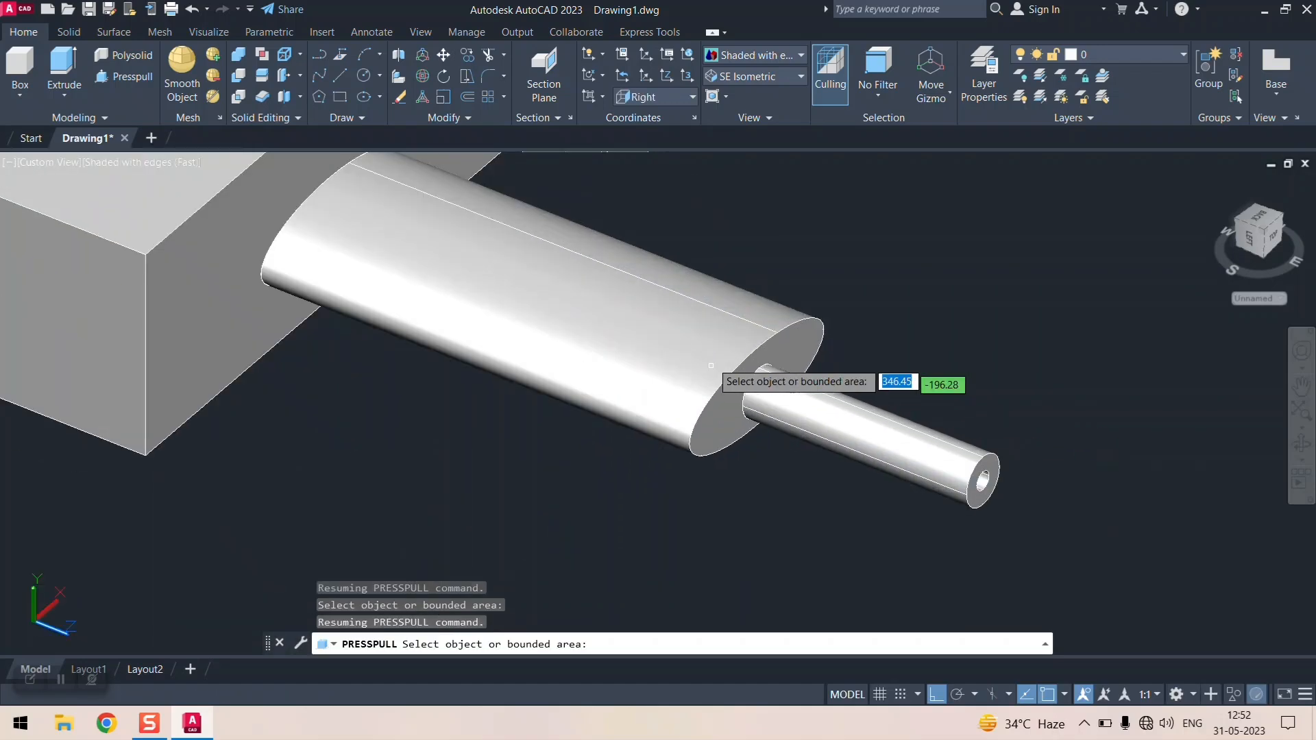
{"action": "left_click", "coordinate": [785, 56]}
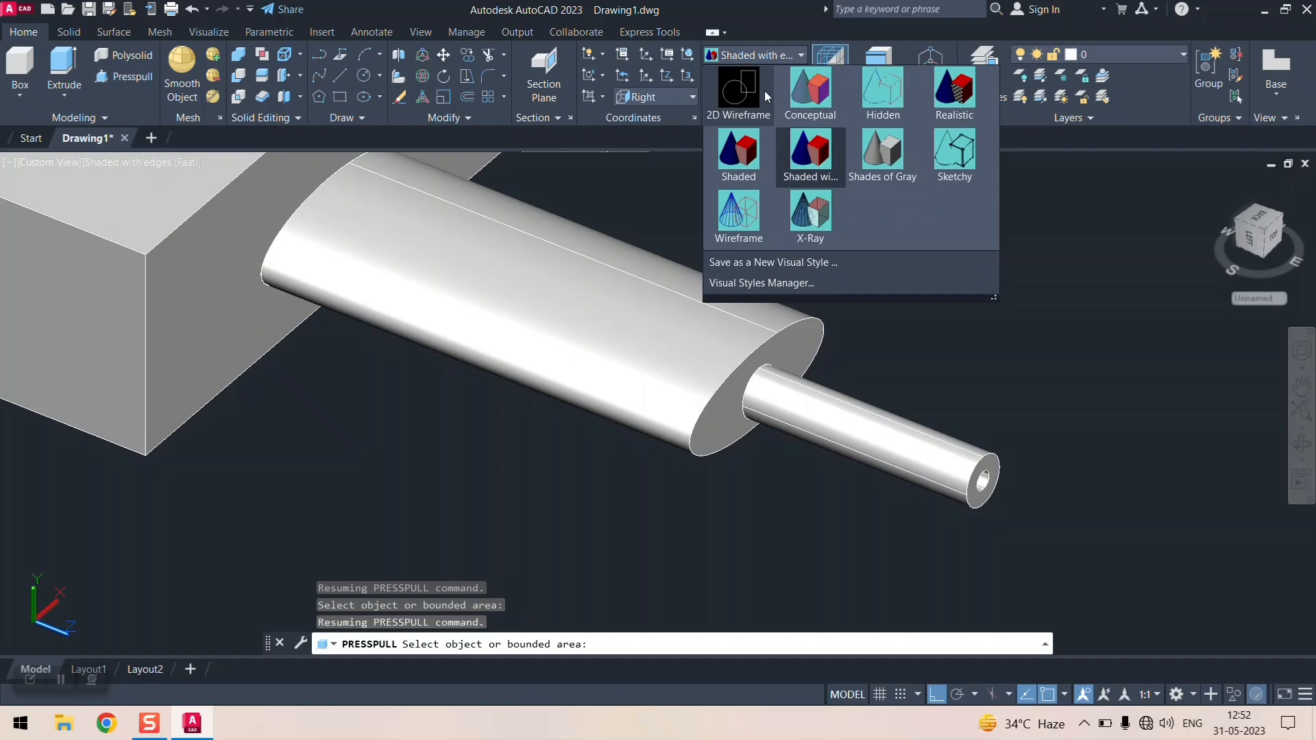
{"action": "left_click", "coordinate": [758, 215]}
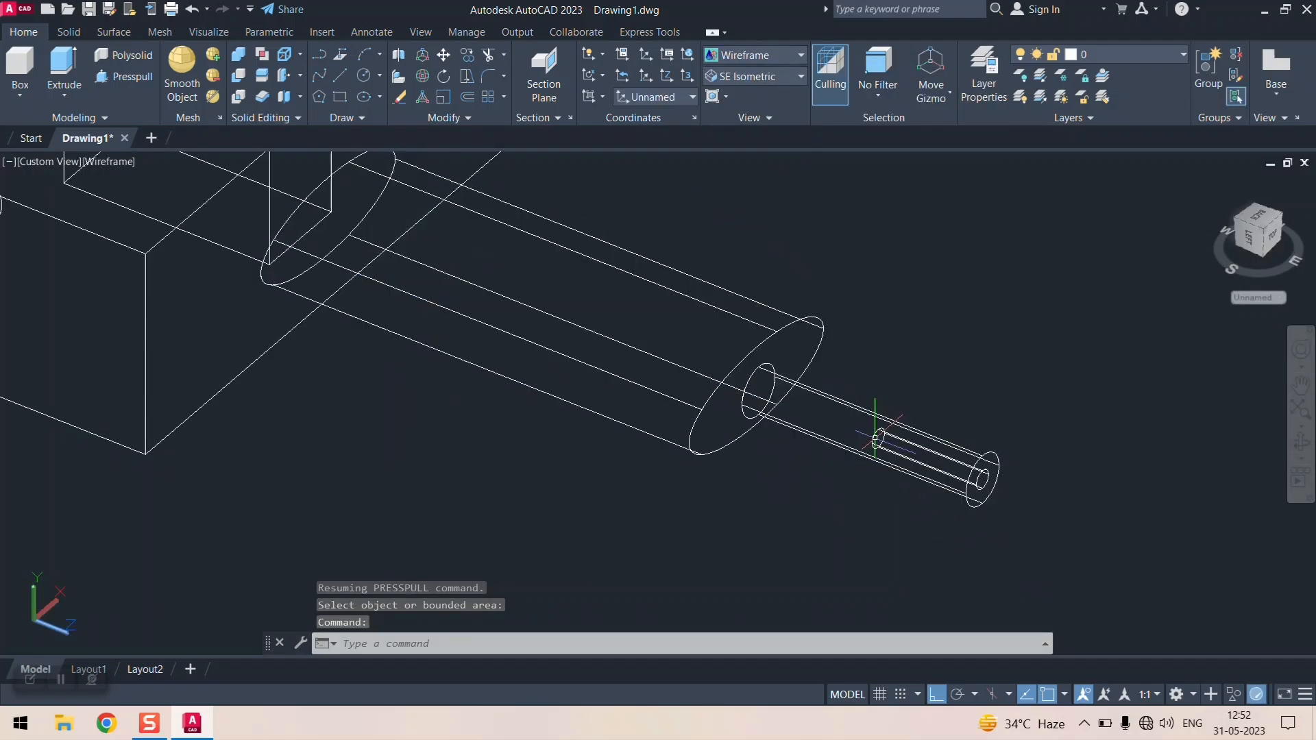
{"action": "scroll", "coordinate": [728, 370], "scroll_direction": "up", "scroll_amount": 5}
- Restore the Shaded with edges visual style and view the whole model
{"action": "left_click", "coordinate": [782, 56]}
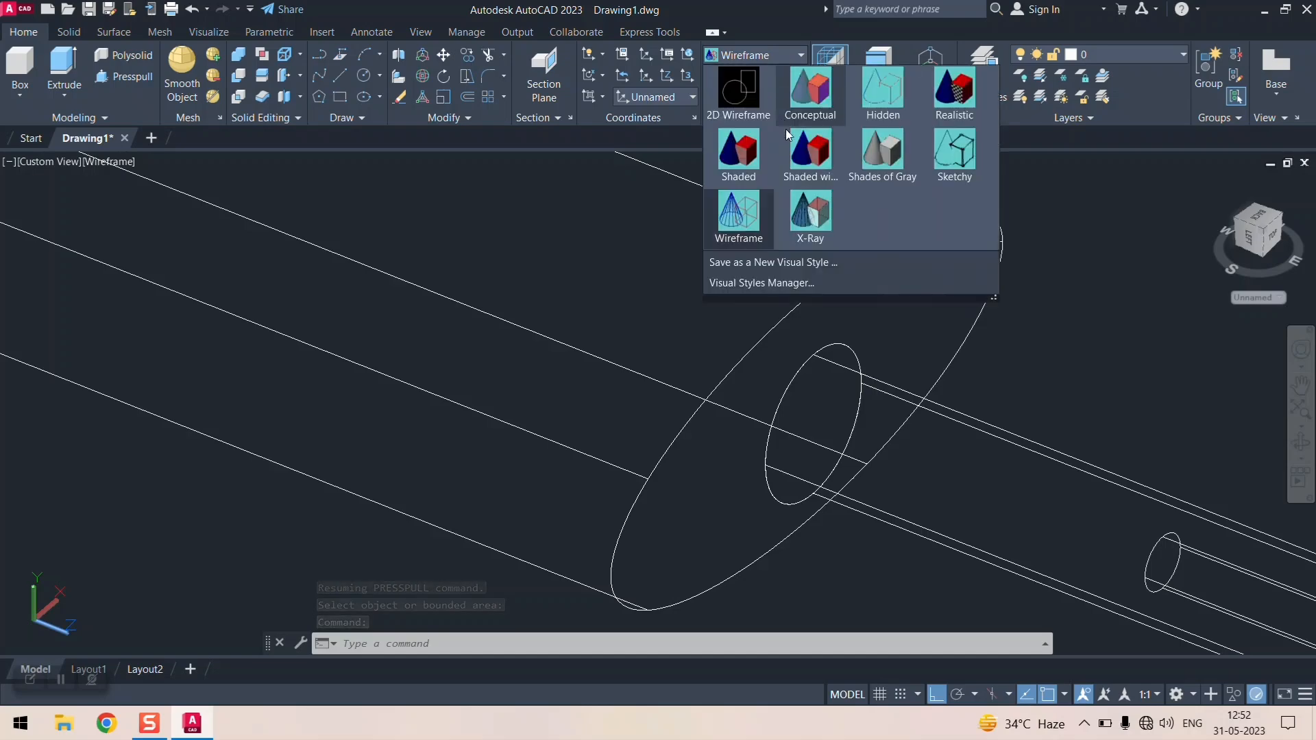
{"action": "left_click", "coordinate": [823, 167]}
{"action": "scroll", "coordinate": [737, 285], "scroll_direction": "up", "scroll_amount": 3}
{"action": "scroll", "coordinate": [737, 285], "scroll_direction": "down", "scroll_amount": 10}
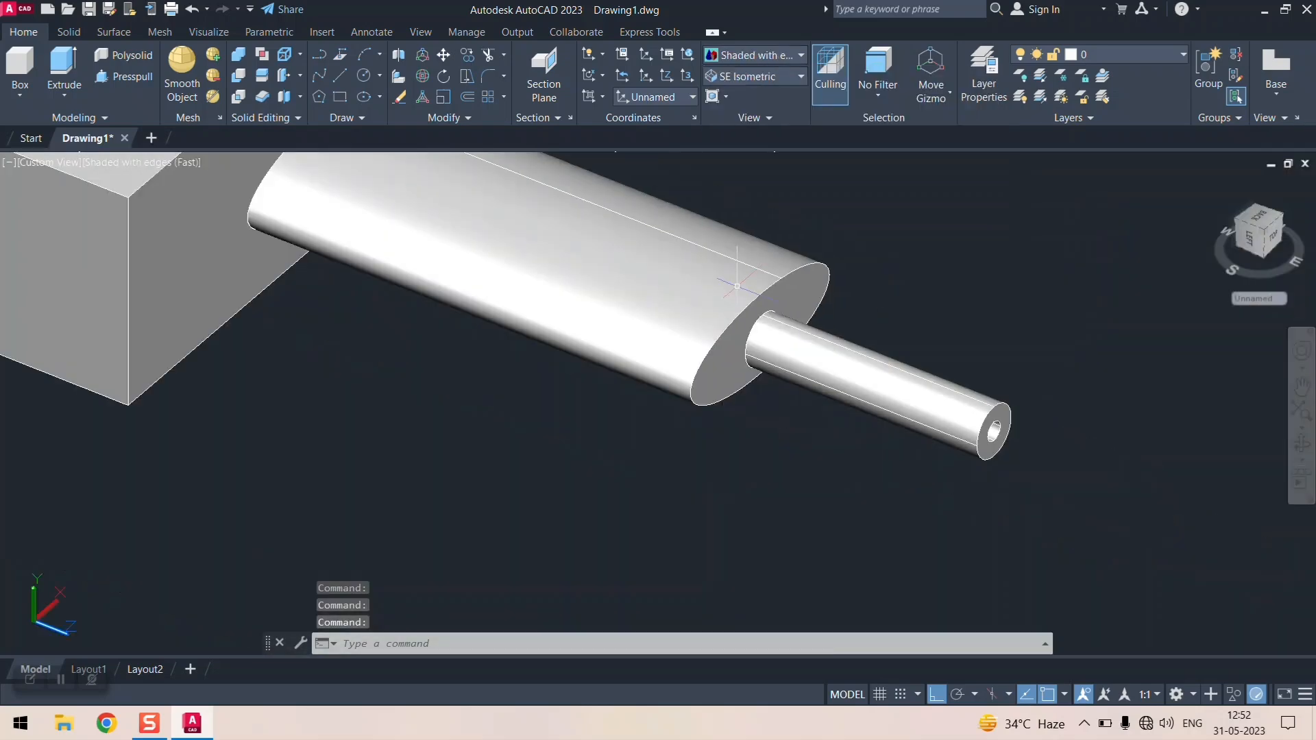
{"action": "scroll", "coordinate": [737, 285], "scroll_direction": "down", "scroll_amount": 3}
{"action": "scroll", "coordinate": [693, 332], "scroll_direction": "up", "scroll_amount": 5}
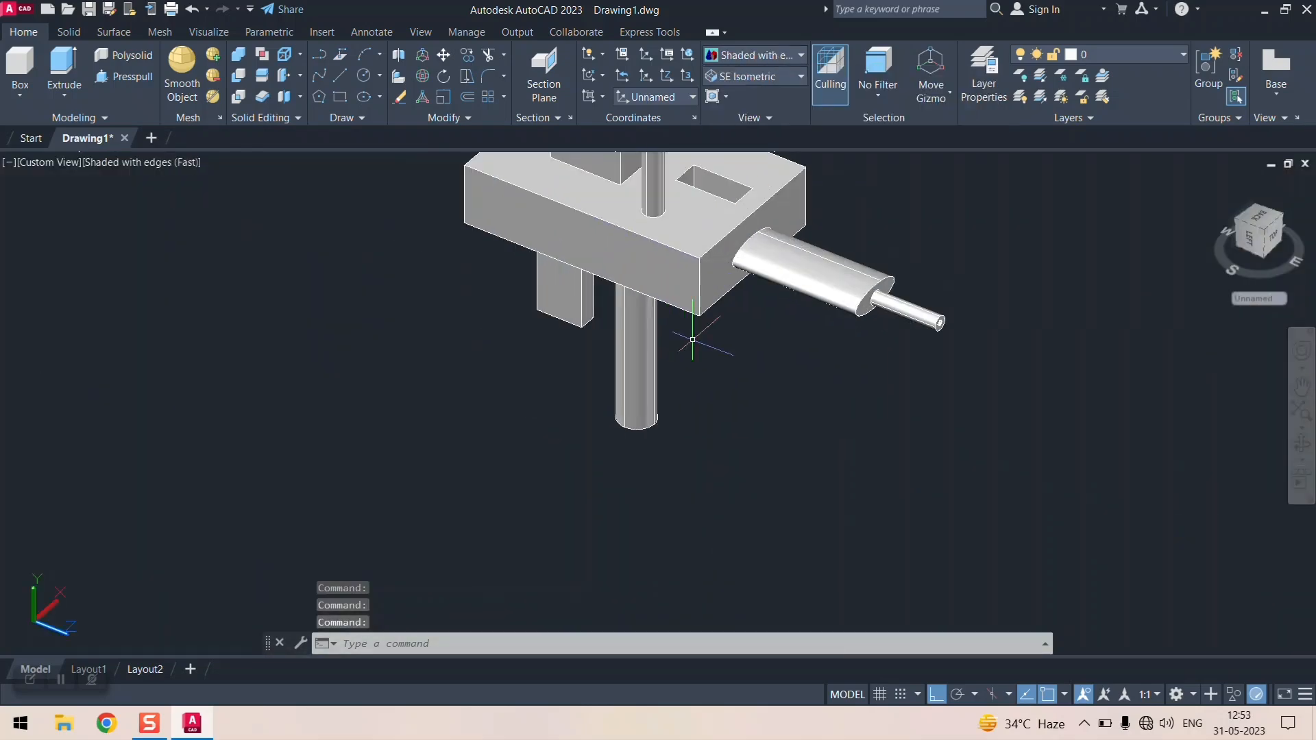
{"action": "mouse_move", "coordinate": [693, 332]}
{"action": "middle_mouse_down"}
{"action": "mouse_move", "coordinate": [729, 270]}
{"action": "mouse_move", "coordinate": [679, 411]}
{"action": "middle_mouse_up"}
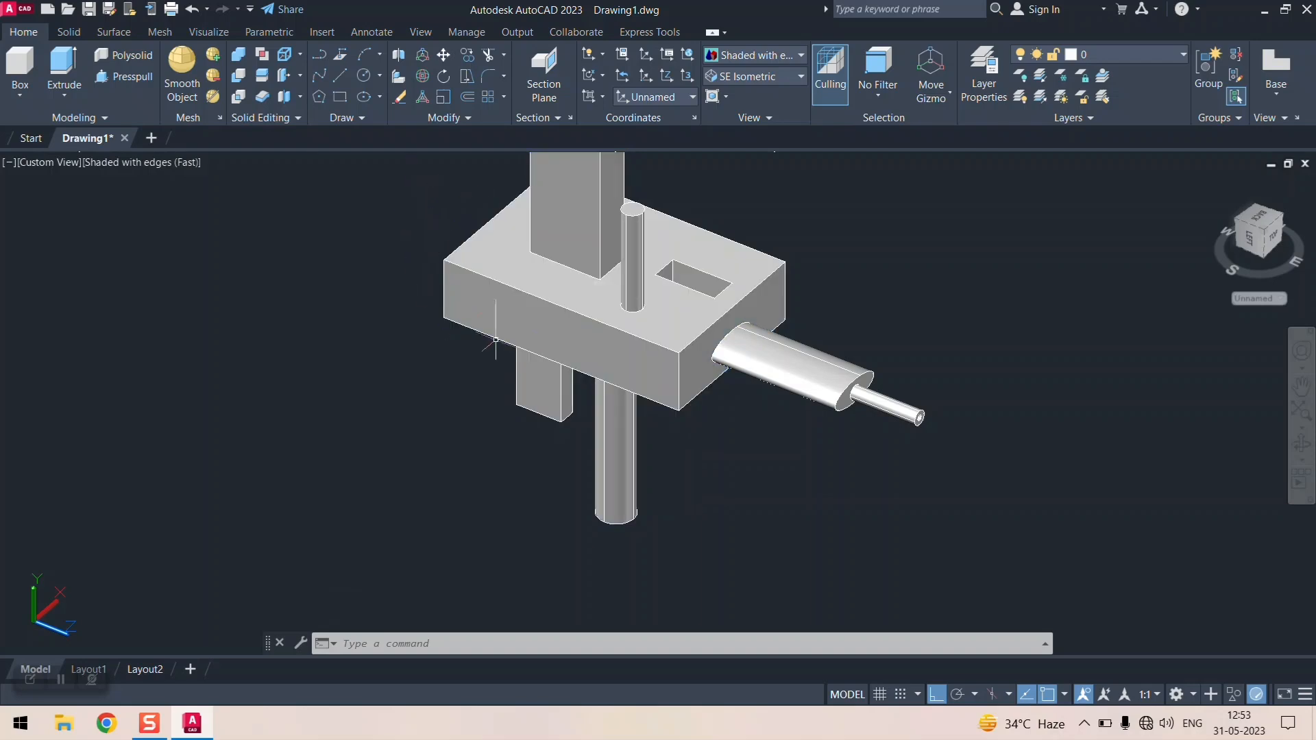
- Set the UCS to Front and turn on the grid to check the drawing plane against the block's front face
{"action": "left_click", "coordinate": [658, 101]}
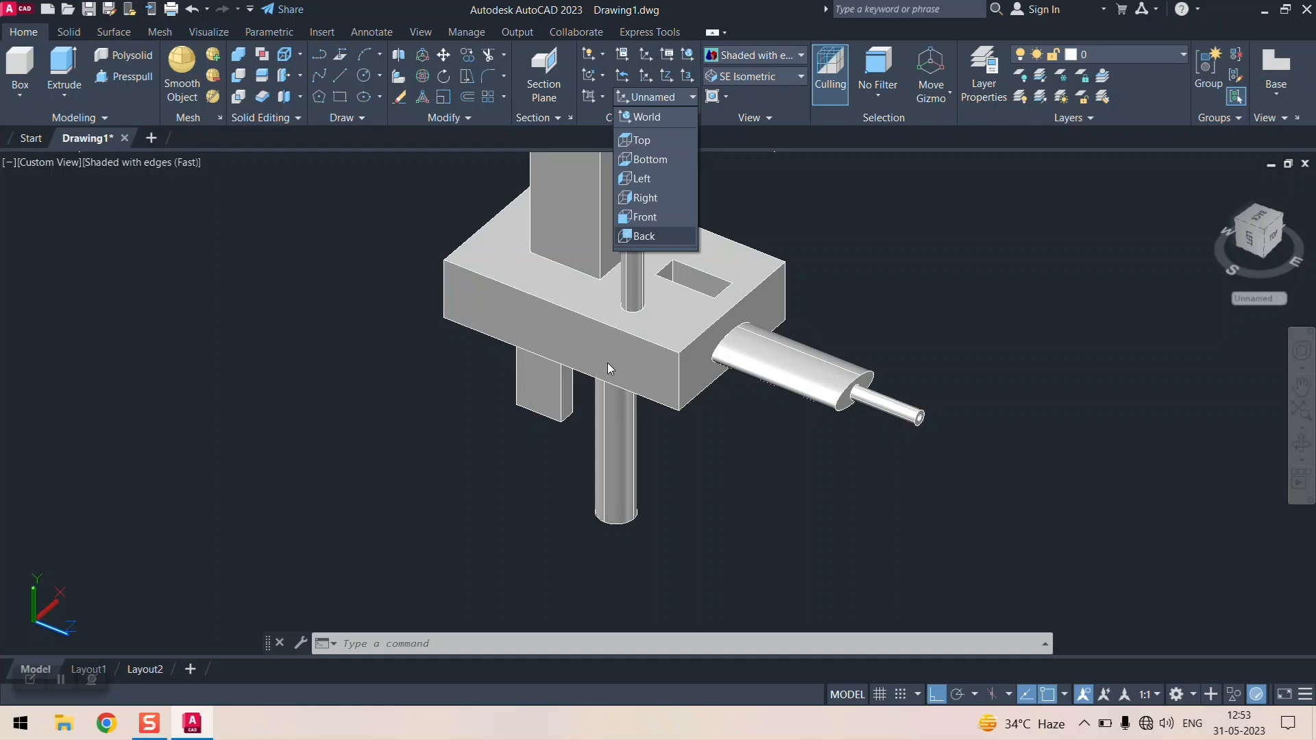
{"action": "left_click", "coordinate": [650, 218]}
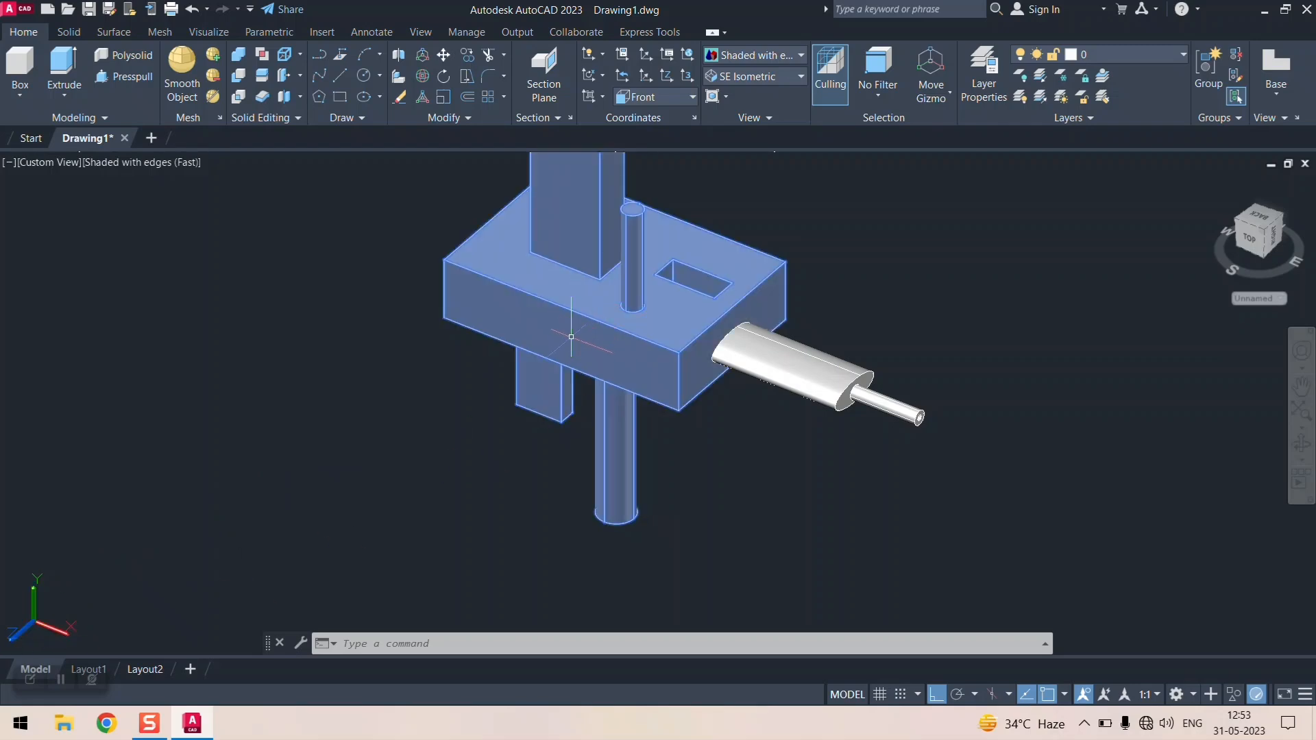
{"action": "left_click", "coordinate": [881, 695]}
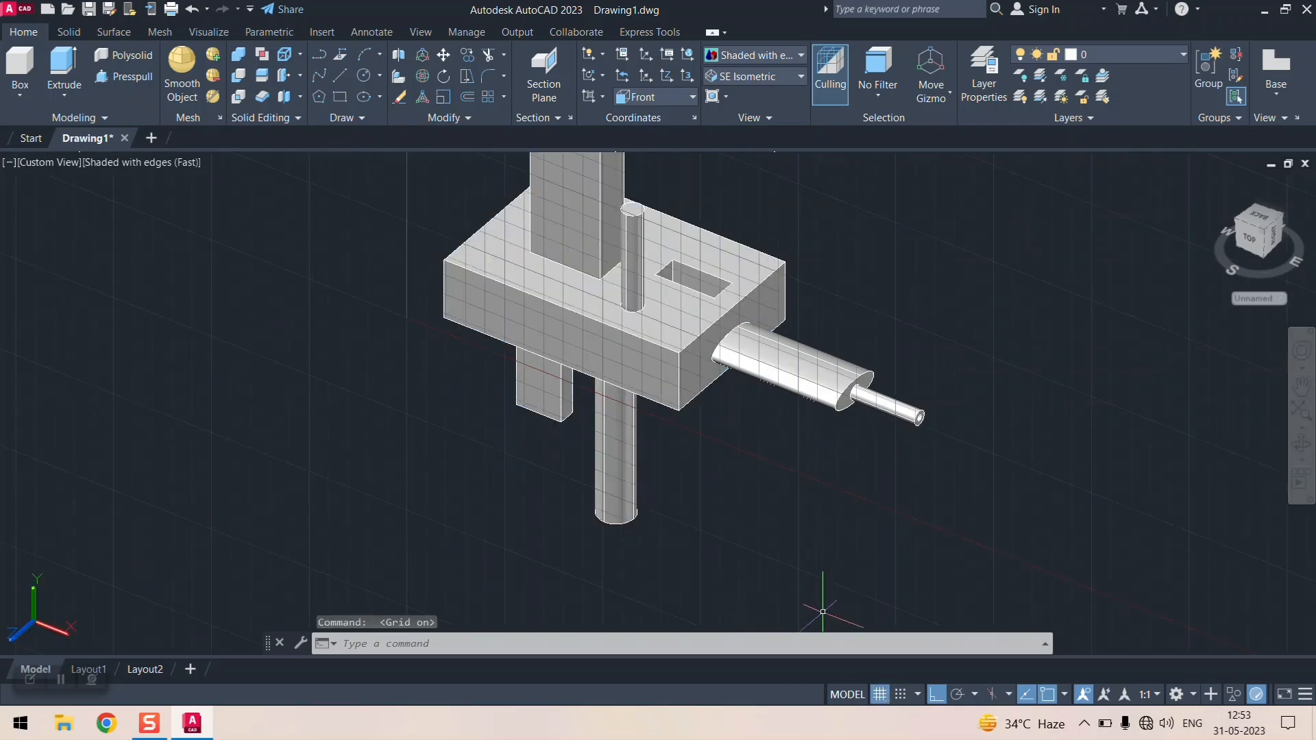
{"action": "scroll", "coordinate": [588, 330], "scroll_direction": "up", "scroll_amount": 5}
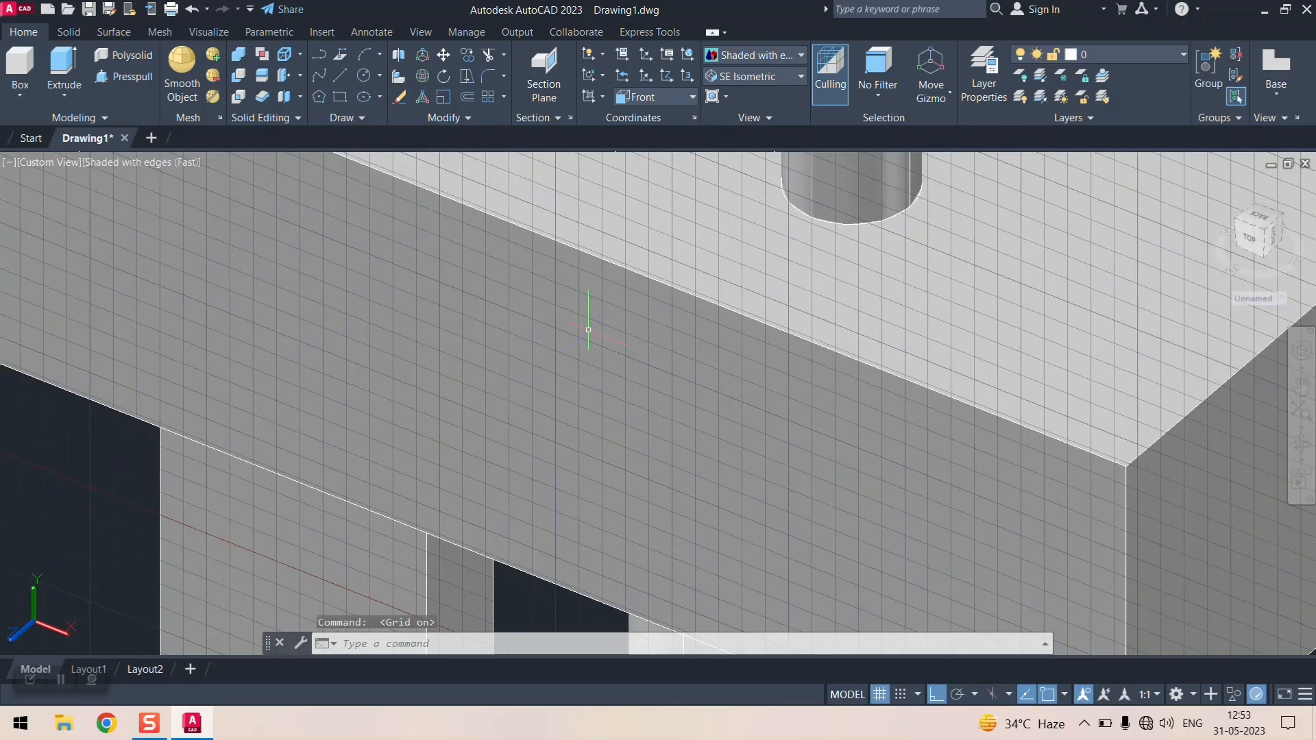
{"action": "scroll", "coordinate": [588, 326], "scroll_direction": "down", "scroll_amount": 10}
{"action": "scroll", "coordinate": [588, 325], "scroll_direction": "up", "scroll_amount": 3}
{"action": "scroll", "coordinate": [588, 328], "scroll_direction": "up", "scroll_amount": 5}
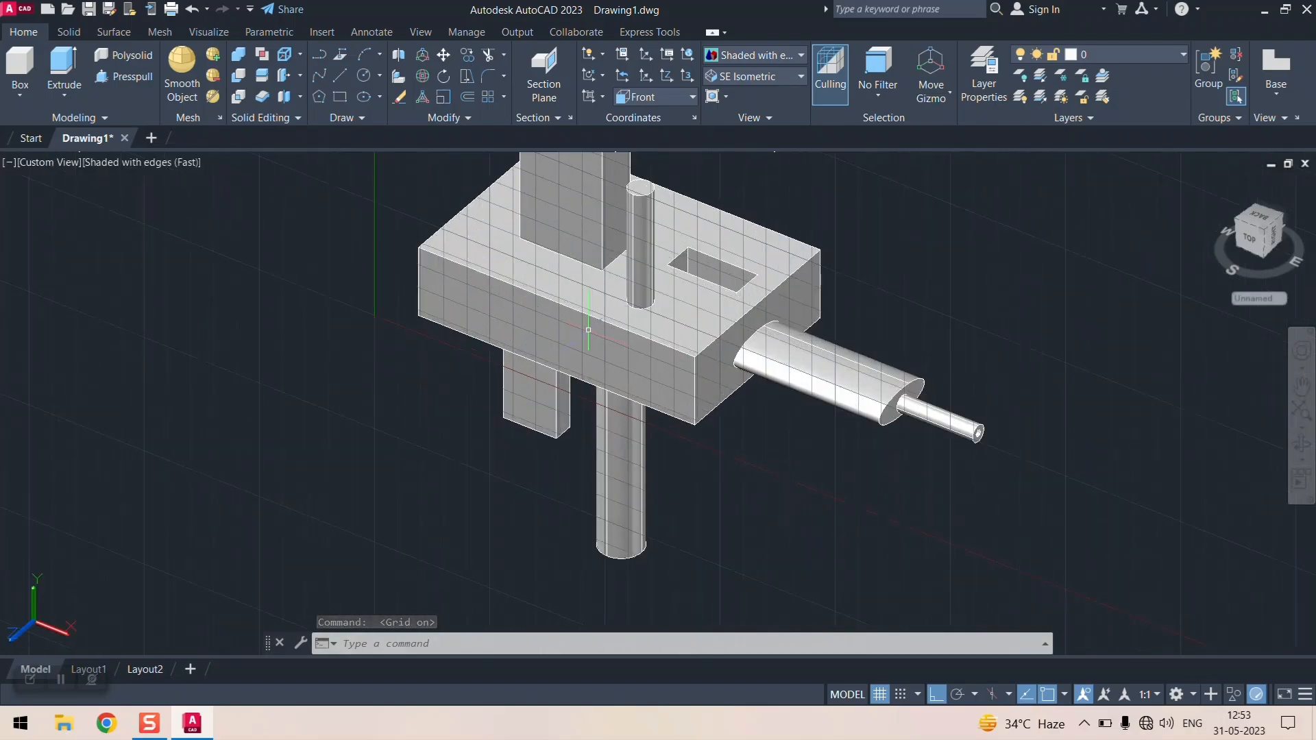
{"action": "scroll", "coordinate": [544, 331], "scroll_direction": "down", "scroll_amount": 2}
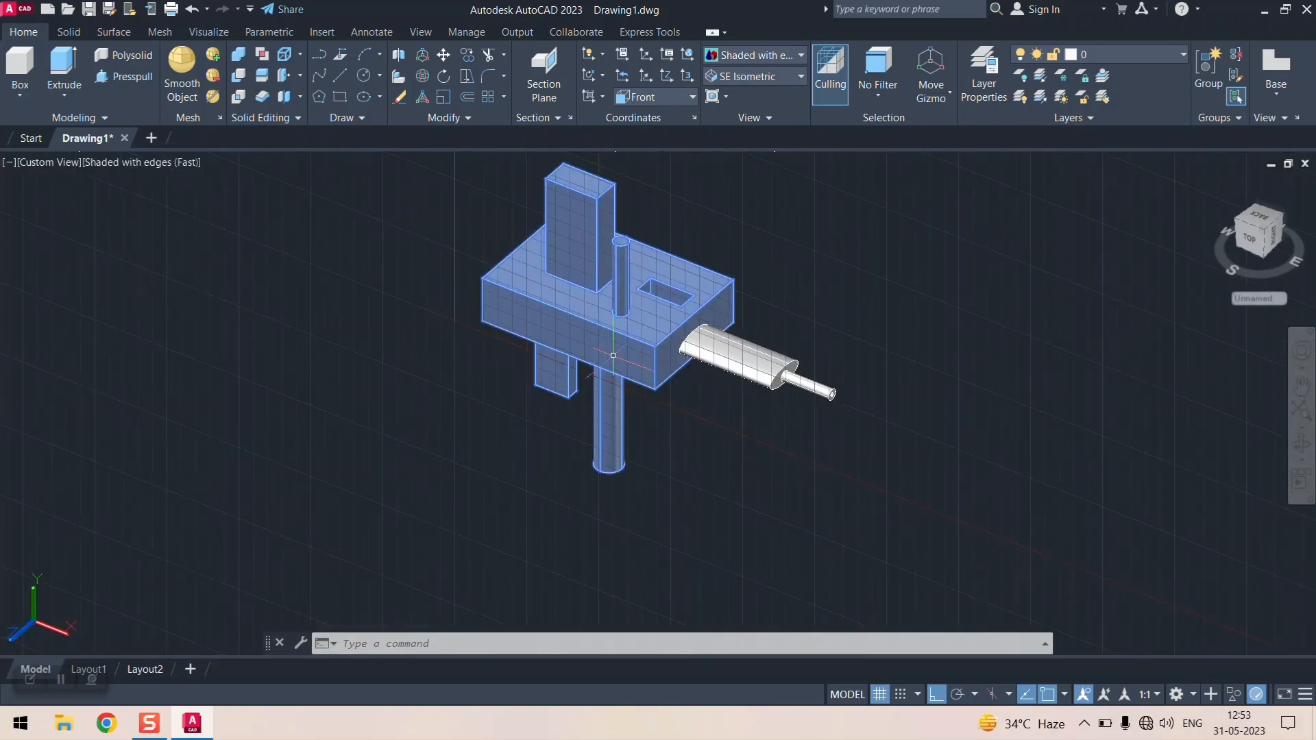
- Compare the grid plane in the Right UCS, restore the Front UCS and turn the grid off
{"action": "left_click", "coordinate": [670, 101]}
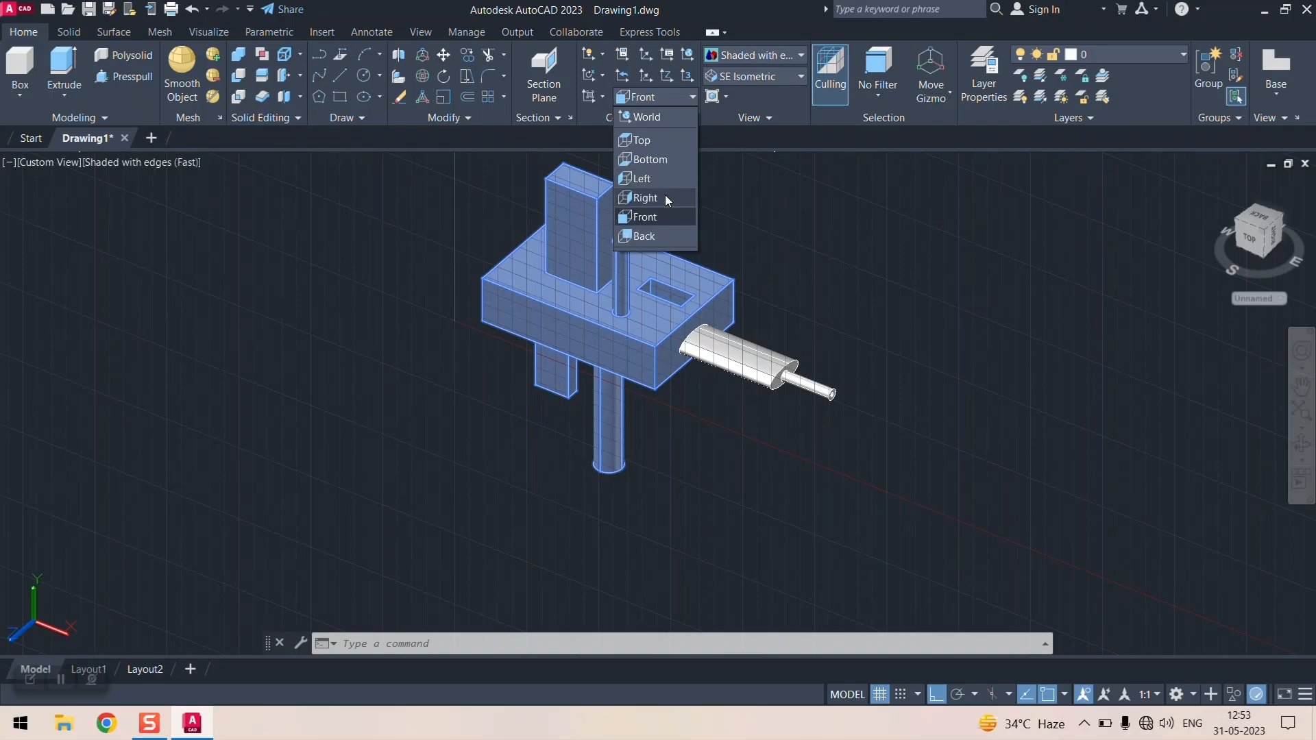
{"action": "left_click", "coordinate": [665, 195]}
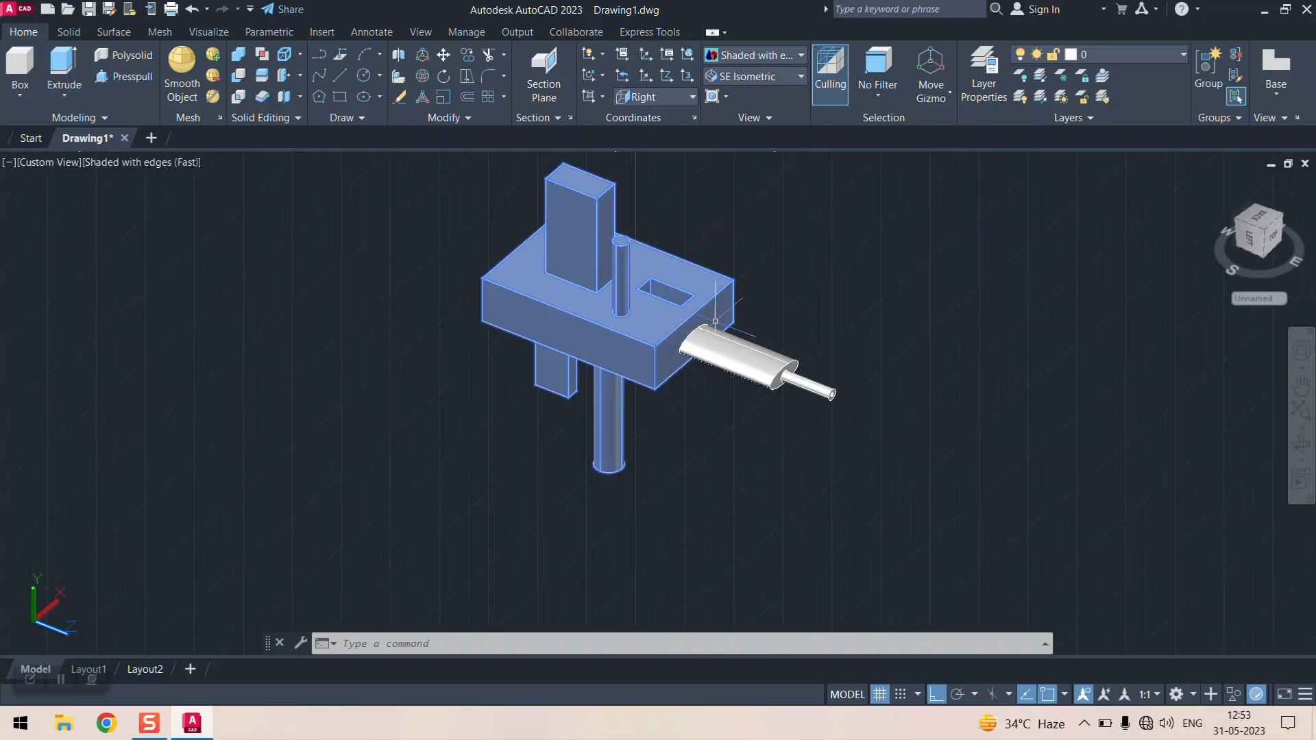
{"action": "left_click", "coordinate": [673, 102]}
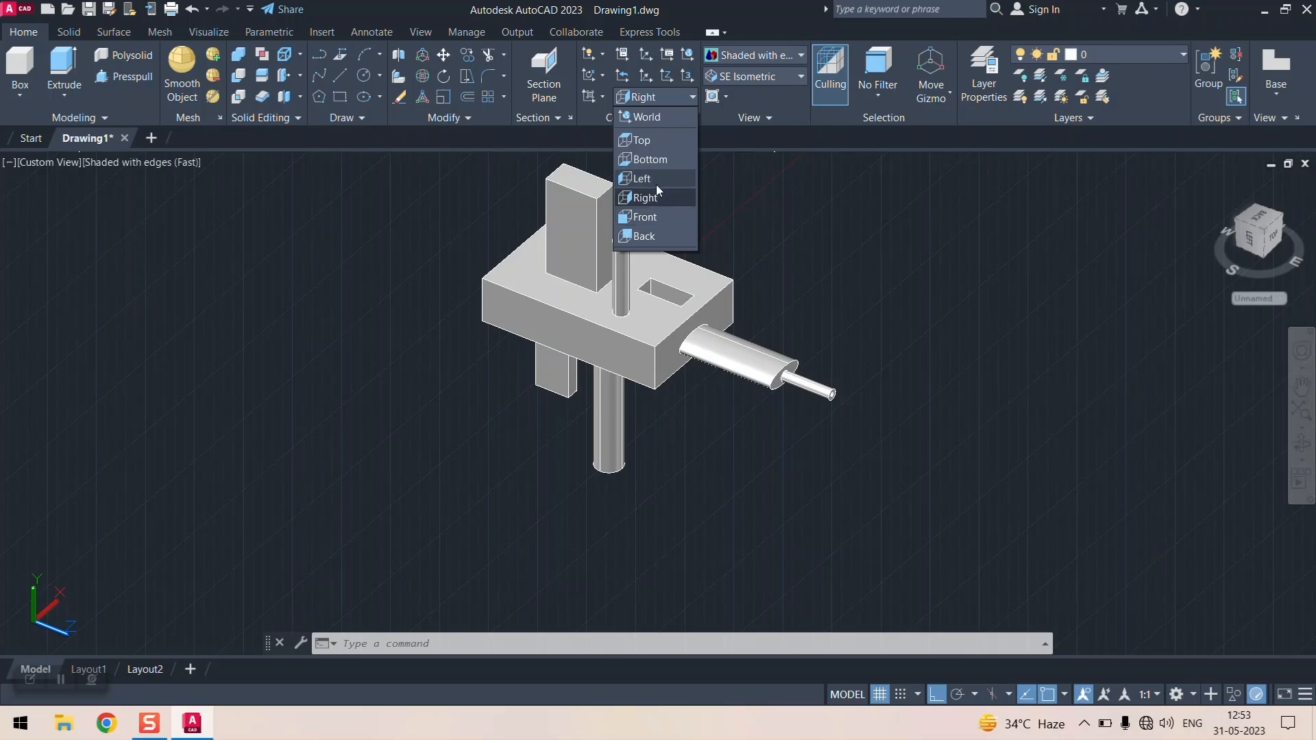
{"action": "left_click", "coordinate": [648, 216]}
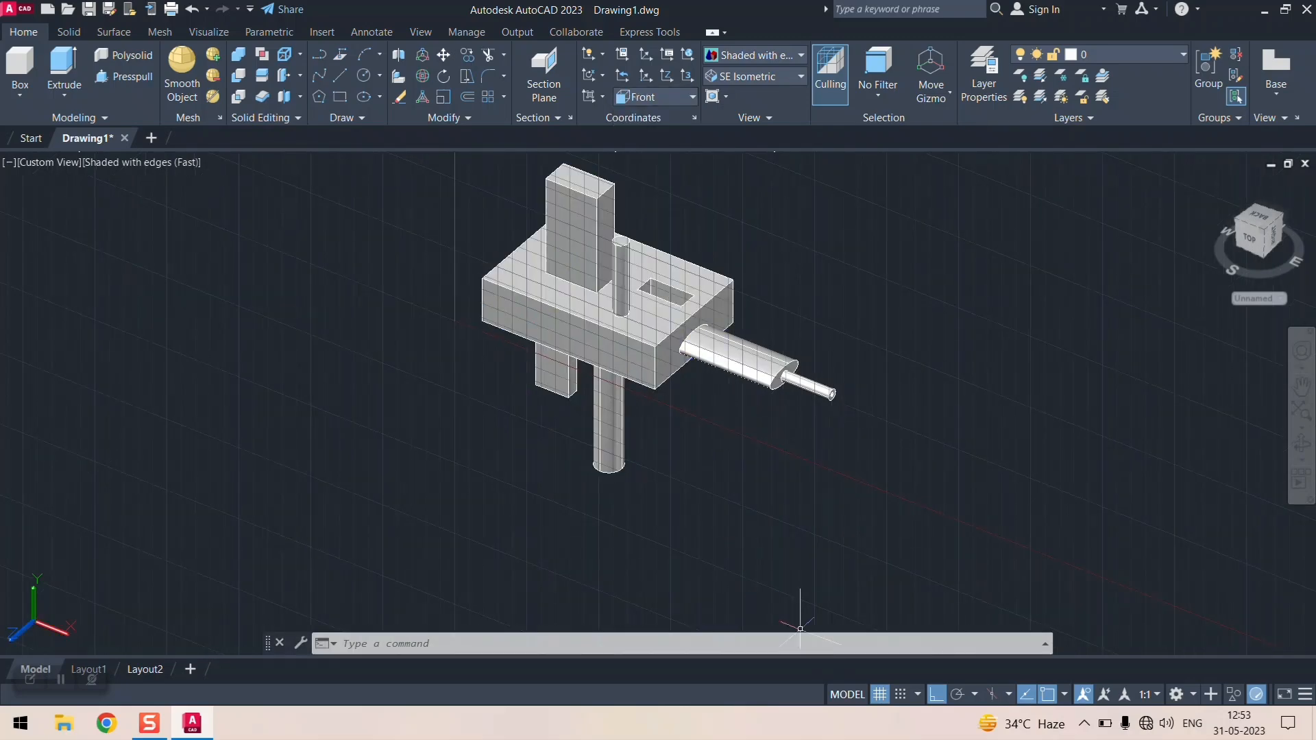
{"action": "left_click", "coordinate": [877, 696]}
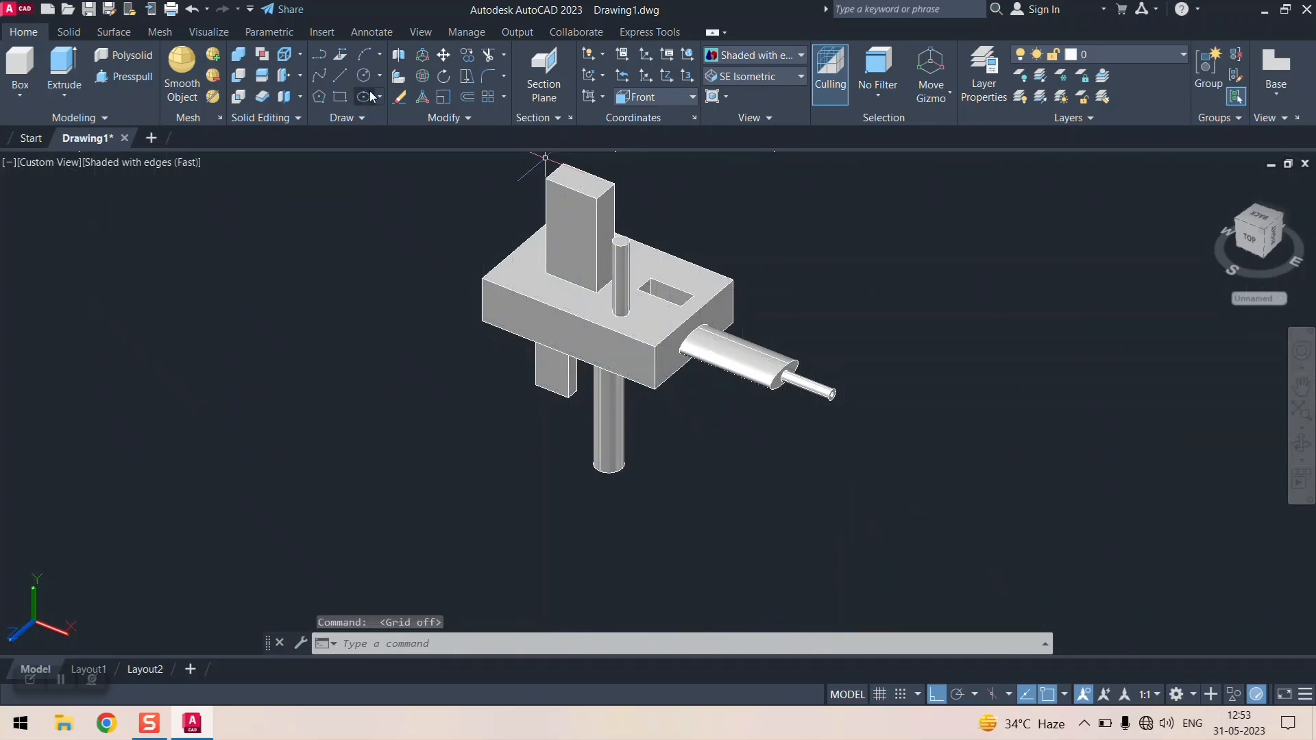
- Draw a rectangle on the block's long front face, near its end farthest from the elliptical extrusion
{"action": "left_click", "coordinate": [348, 101]}
{"action": "scroll", "coordinate": [538, 329], "scroll_direction": "up", "scroll_amount": 2}
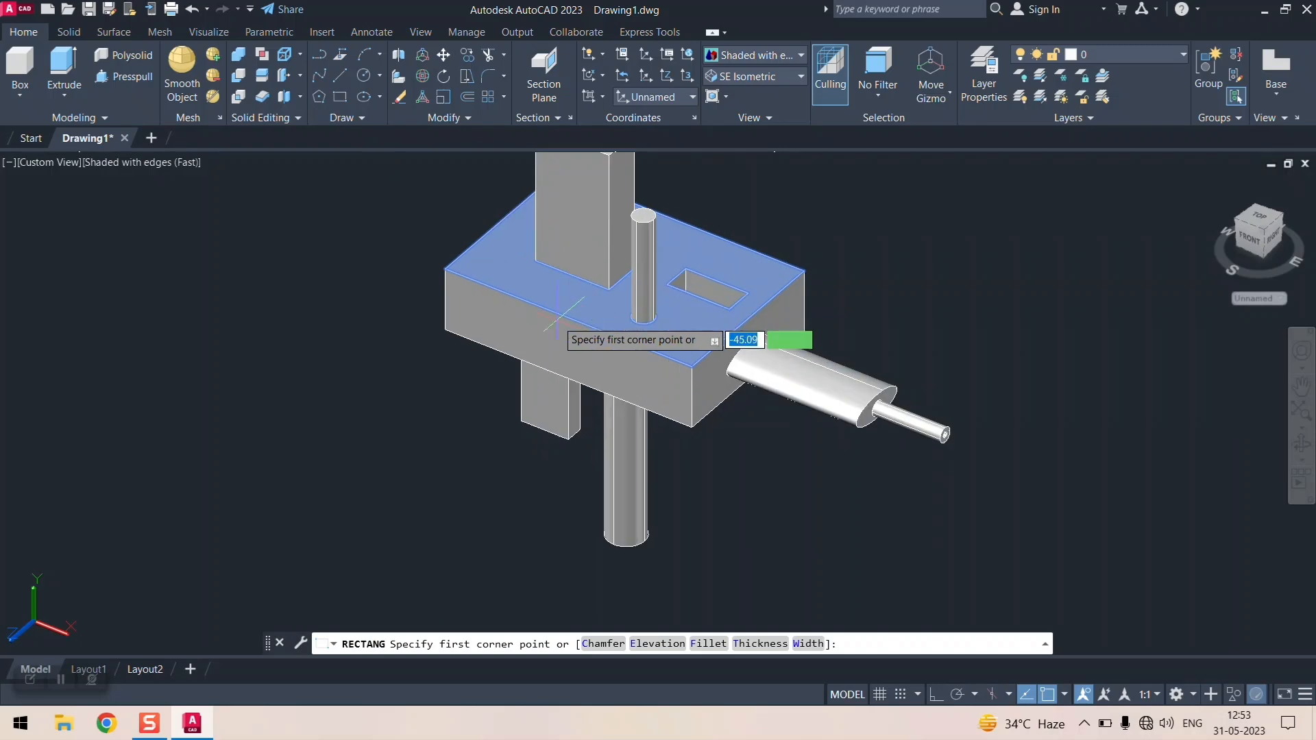
{"action": "scroll", "coordinate": [514, 326], "scroll_direction": "up", "scroll_amount": 2}
{"action": "scroll", "coordinate": [490, 312], "scroll_direction": "up", "scroll_amount": 2}
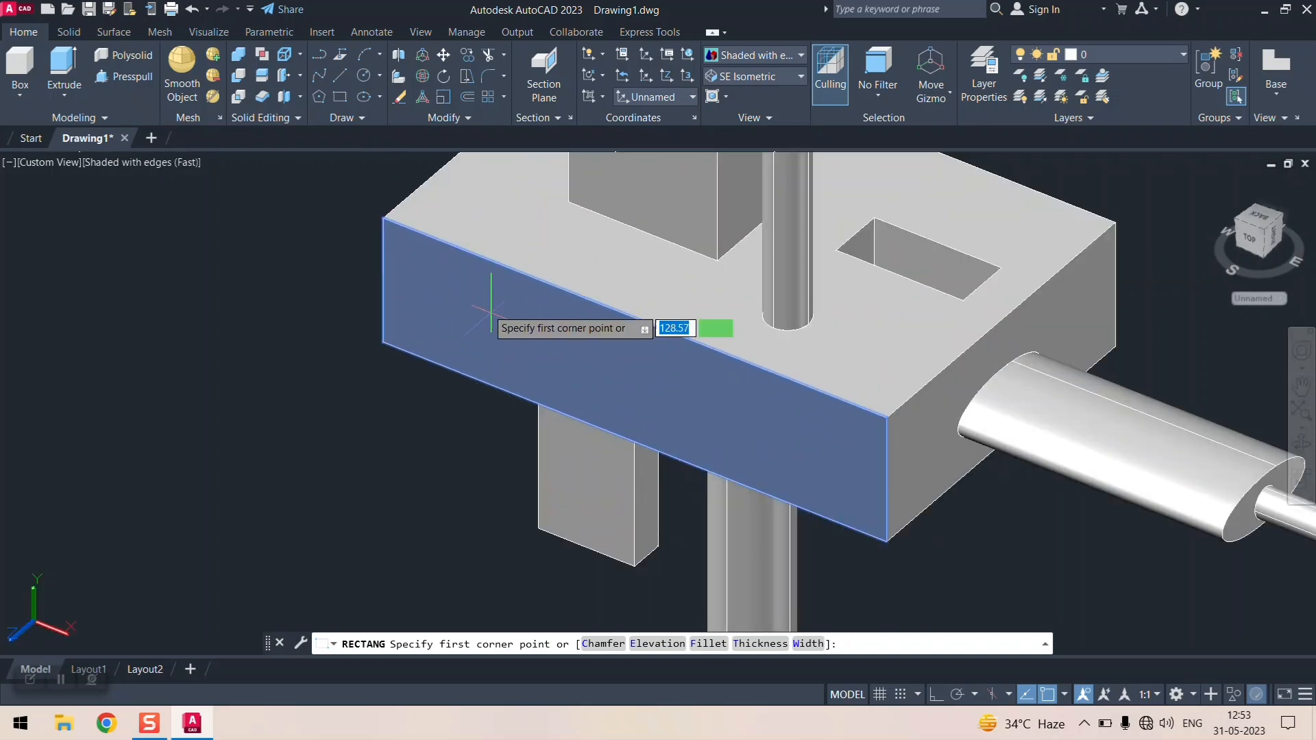
{"action": "left_click", "coordinate": [473, 288]}
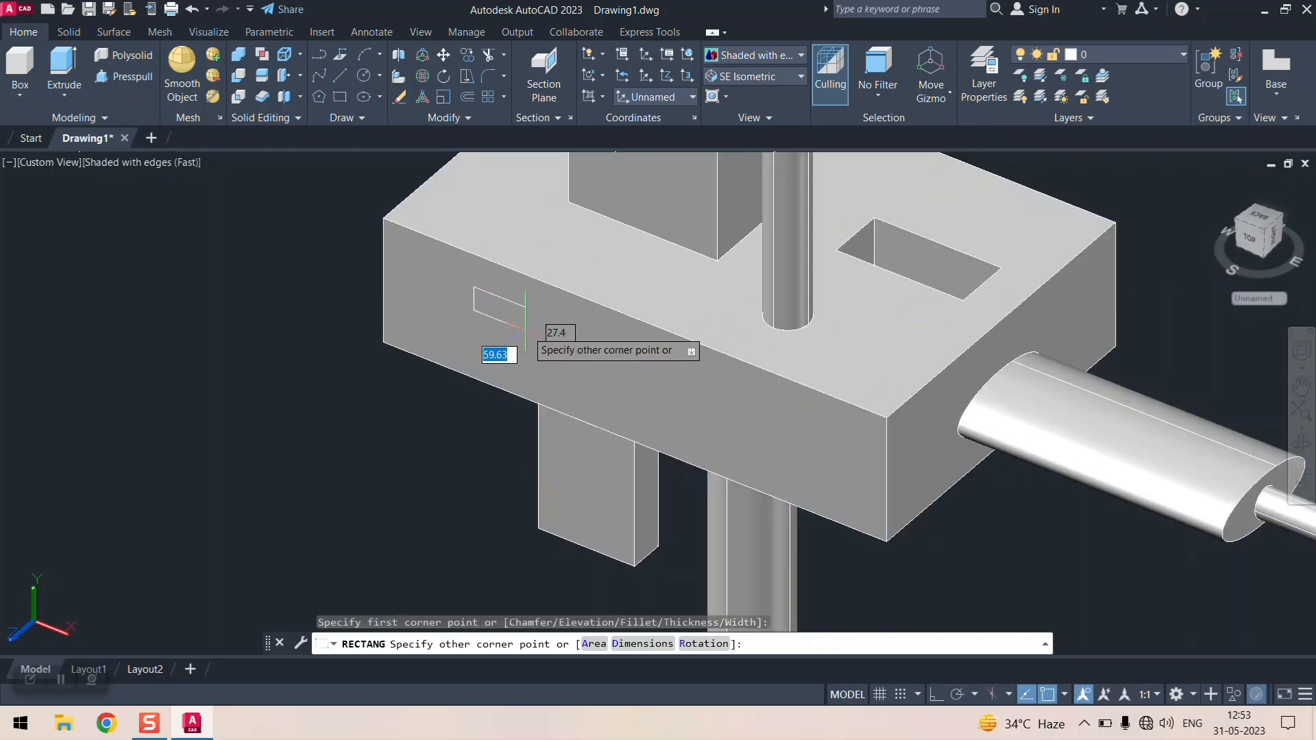
{"action": "left_click", "coordinate": [587, 381]}
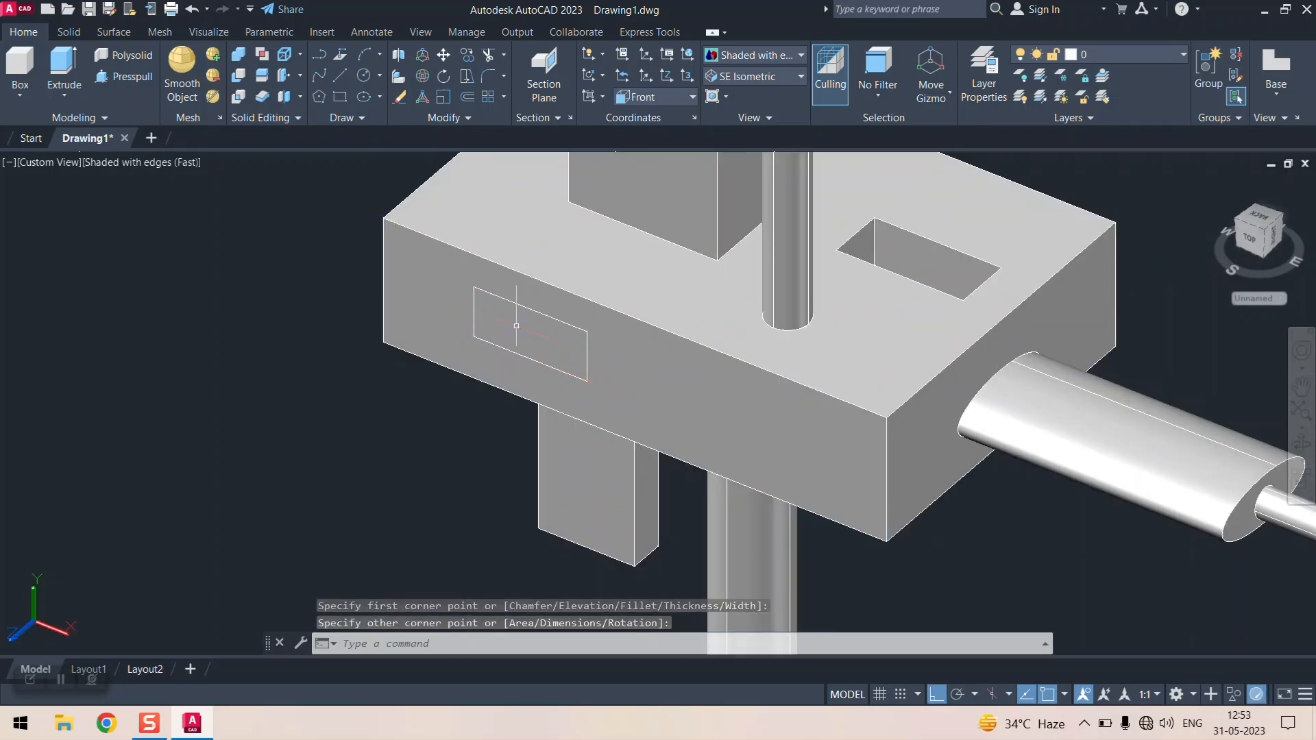
- Presspull the front-face rectangle outward about 231 units to form a protruding rectangular bar
{"action": "left_click", "coordinate": [134, 77]}
{"action": "left_click", "coordinate": [533, 334]}
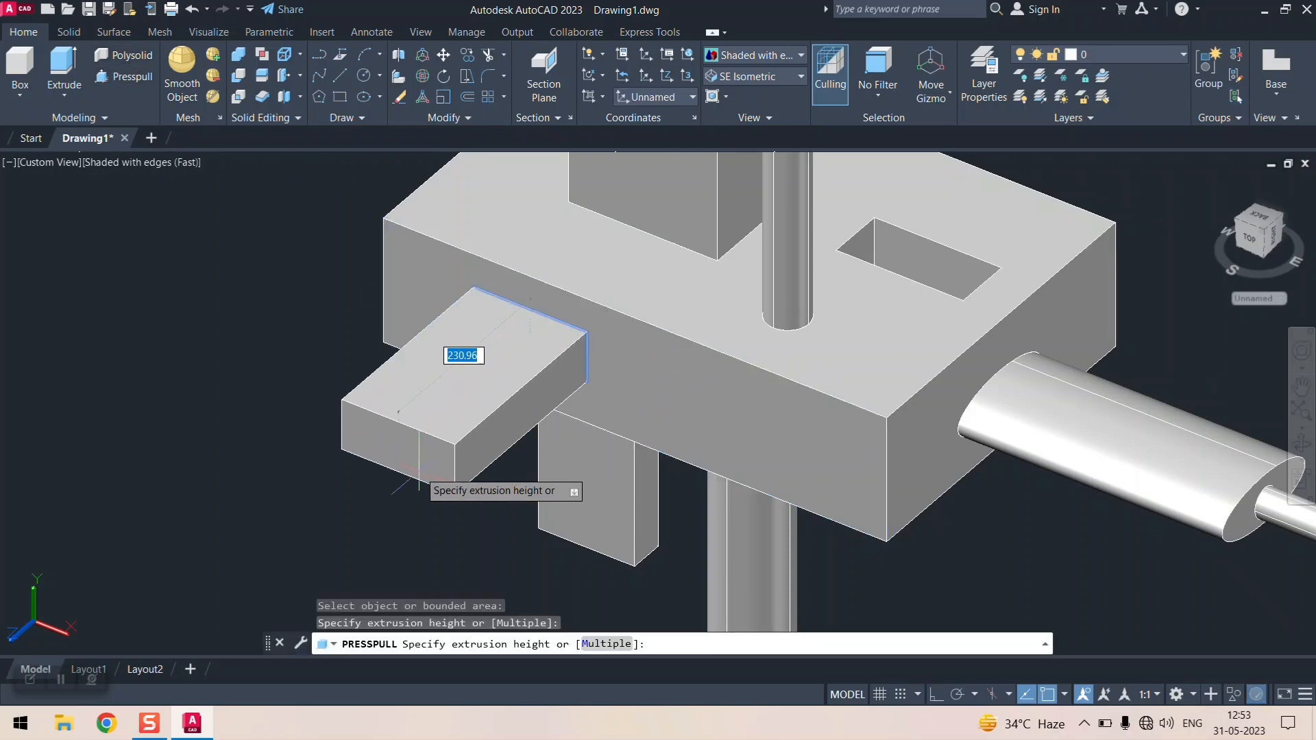
{"action": "left_click", "coordinate": [419, 478]}
{"action": "scroll", "coordinate": [466, 267], "scroll_direction": "up", "scroll_amount": 5}
{"action": "scroll", "coordinate": [507, 293], "scroll_direction": "down", "scroll_amount": 7}
{"action": "scroll", "coordinate": [509, 294], "scroll_direction": "up", "scroll_amount": 2}
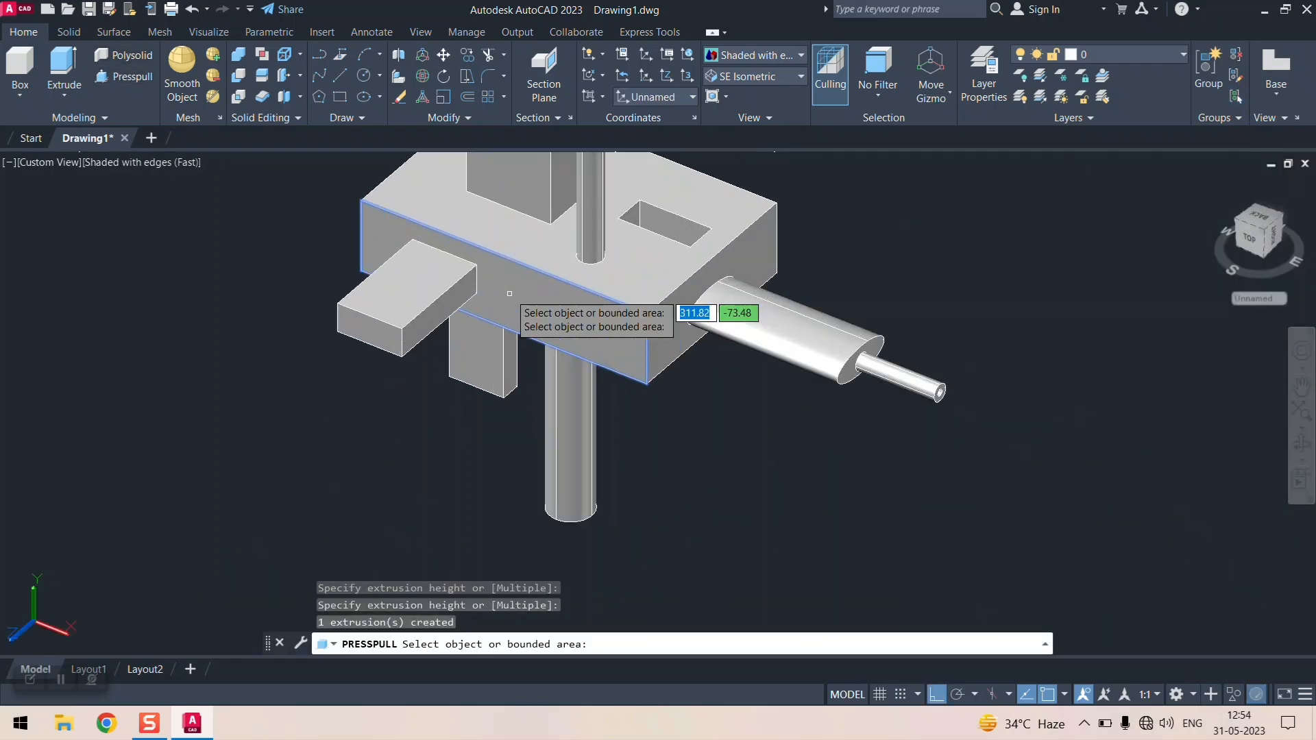
- Draw a small rectangle on the block's front face beside the protruding bar, entering 50 for the other corner
{"action": "left_click", "coordinate": [340, 97]}
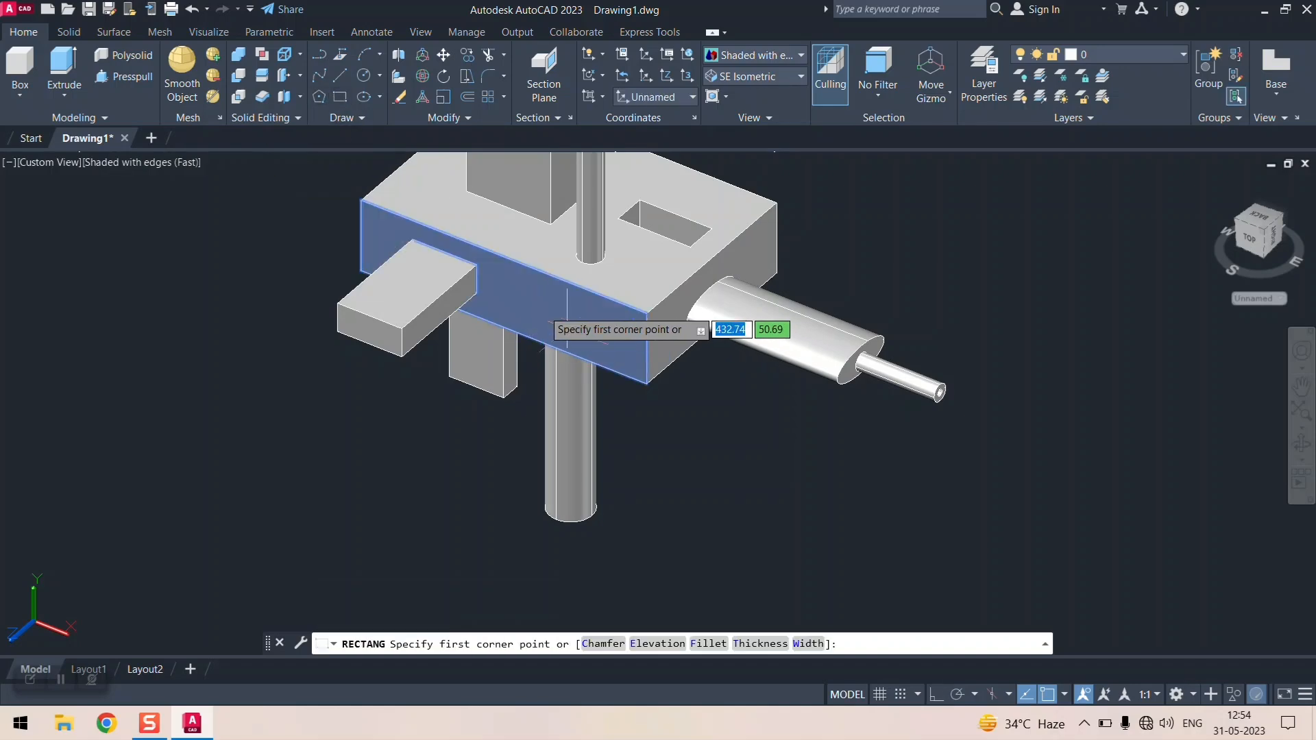
{"action": "left_click", "coordinate": [525, 282]}
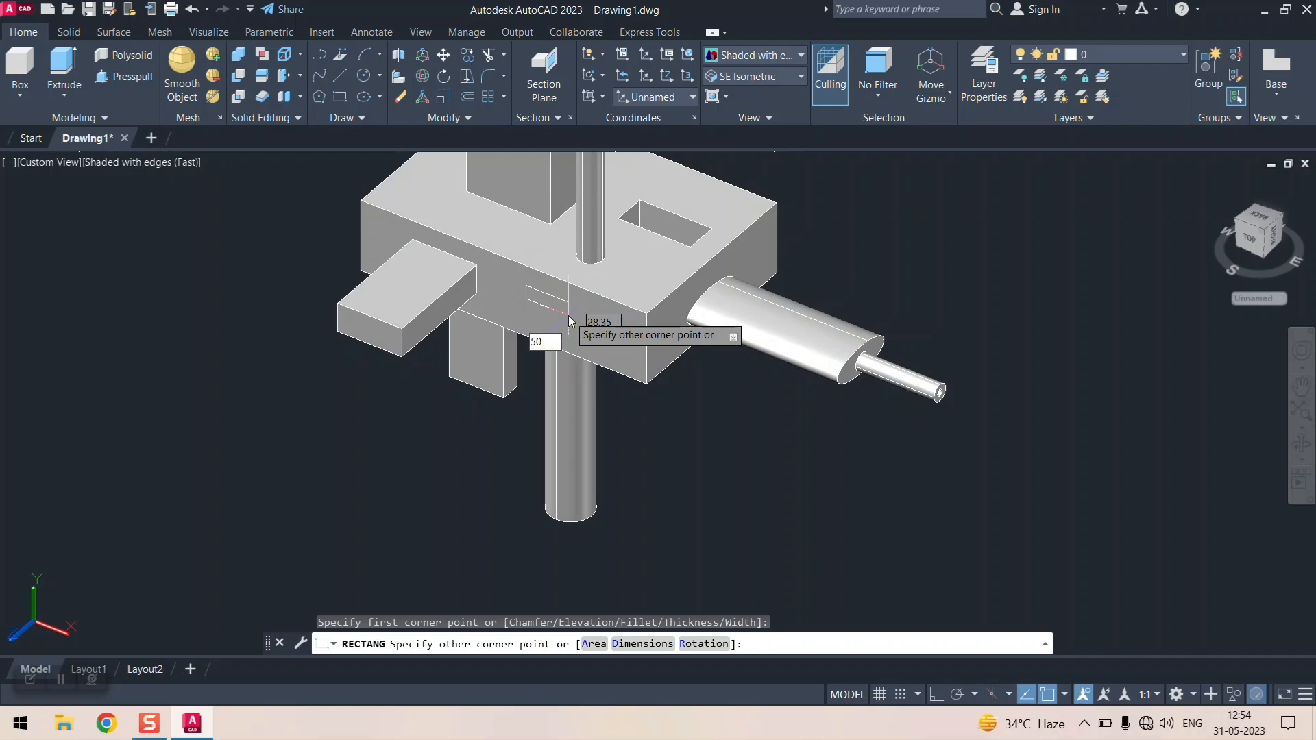
{"action": "type", "text": "50"}
{"action": "key", "text": "Return"}
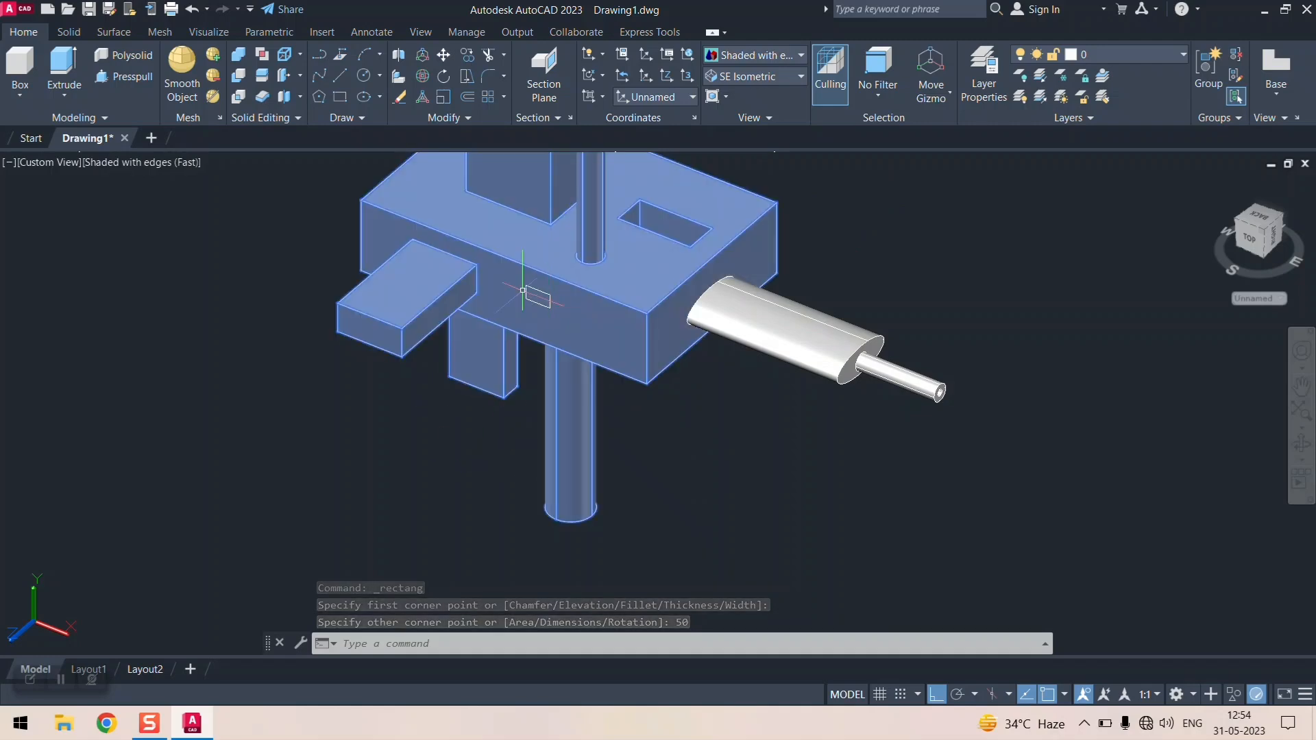
- Presspull the small rectangle 50 units inward to cut a rectangular pocket into the front face, and inspect the pocket
{"action": "left_click", "coordinate": [125, 76]}
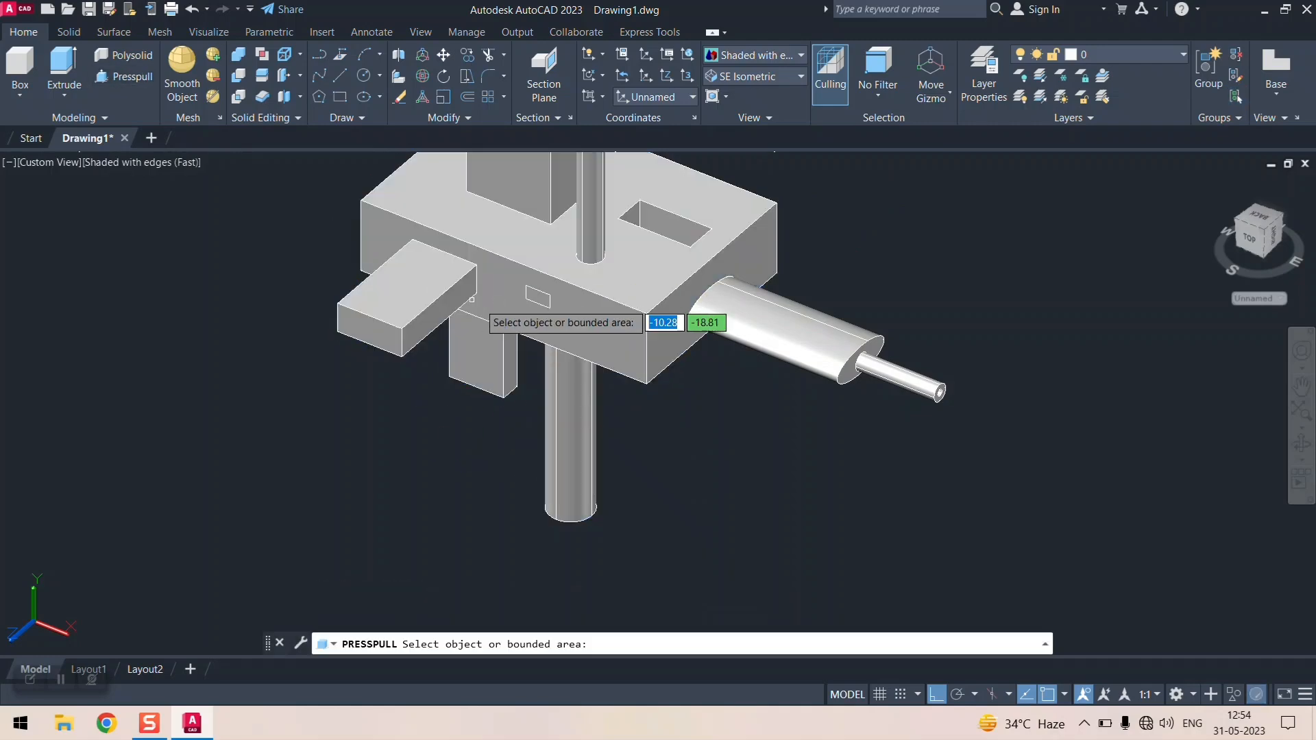
{"action": "left_click", "coordinate": [532, 293]}
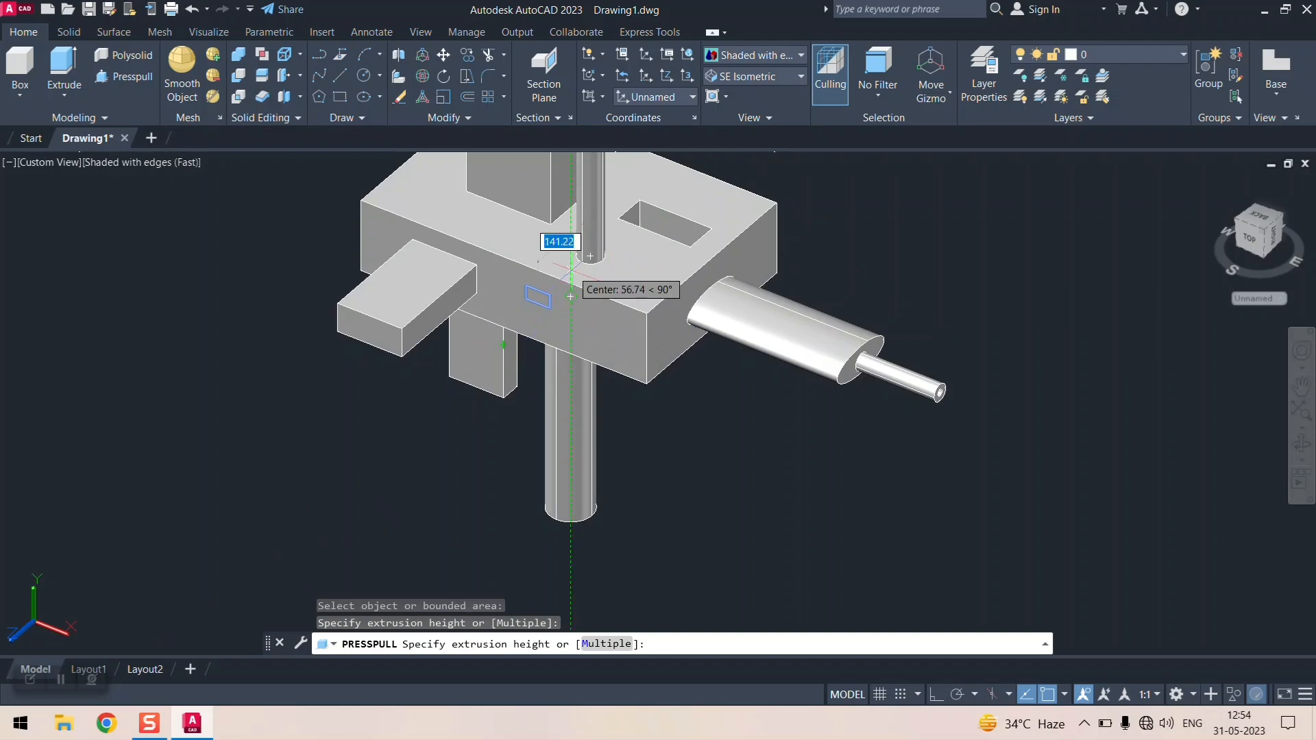
{"action": "key", "text": "Return"}
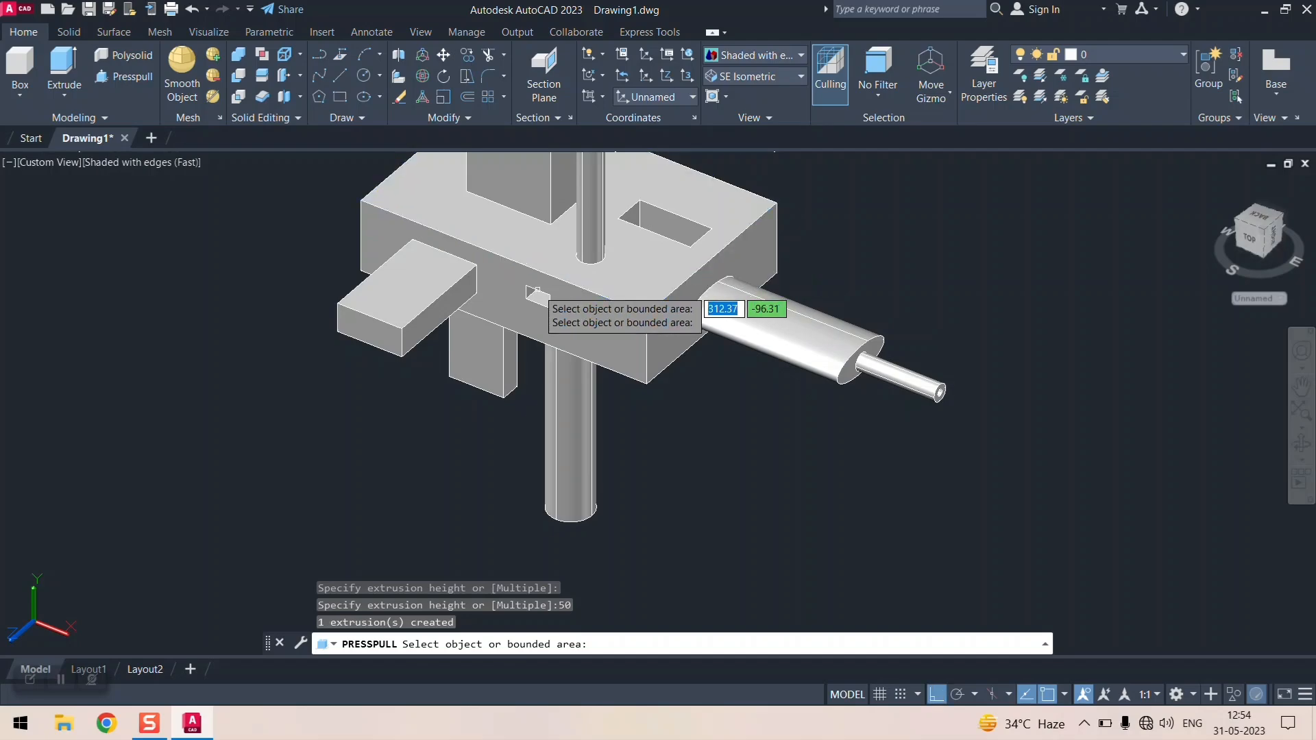
{"action": "scroll", "coordinate": [542, 282], "scroll_direction": "down", "scroll_amount": 5}
{"action": "scroll", "coordinate": [542, 282], "scroll_direction": "up", "scroll_amount": 5}
{"action": "scroll", "coordinate": [543, 282], "scroll_direction": "up", "scroll_amount": 3}
{"action": "mouse_move", "coordinate": [542, 282]}
{"action": "middle_mouse_down", "text": "shift"}
{"action": "mouse_move", "coordinate": [546, 315]}
{"action": "mouse_move", "coordinate": [563, 269]}
{"action": "mouse_move", "coordinate": [545, 300]}
{"action": "middle_mouse_up", "text": "shift"}
{"action": "scroll", "coordinate": [544, 303], "scroll_direction": "up", "scroll_amount": 3}
{"action": "scroll", "coordinate": [540, 301], "scroll_direction": "down", "scroll_amount": 5}
{"action": "scroll", "coordinate": [521, 301], "scroll_direction": "down", "scroll_amount": 1}
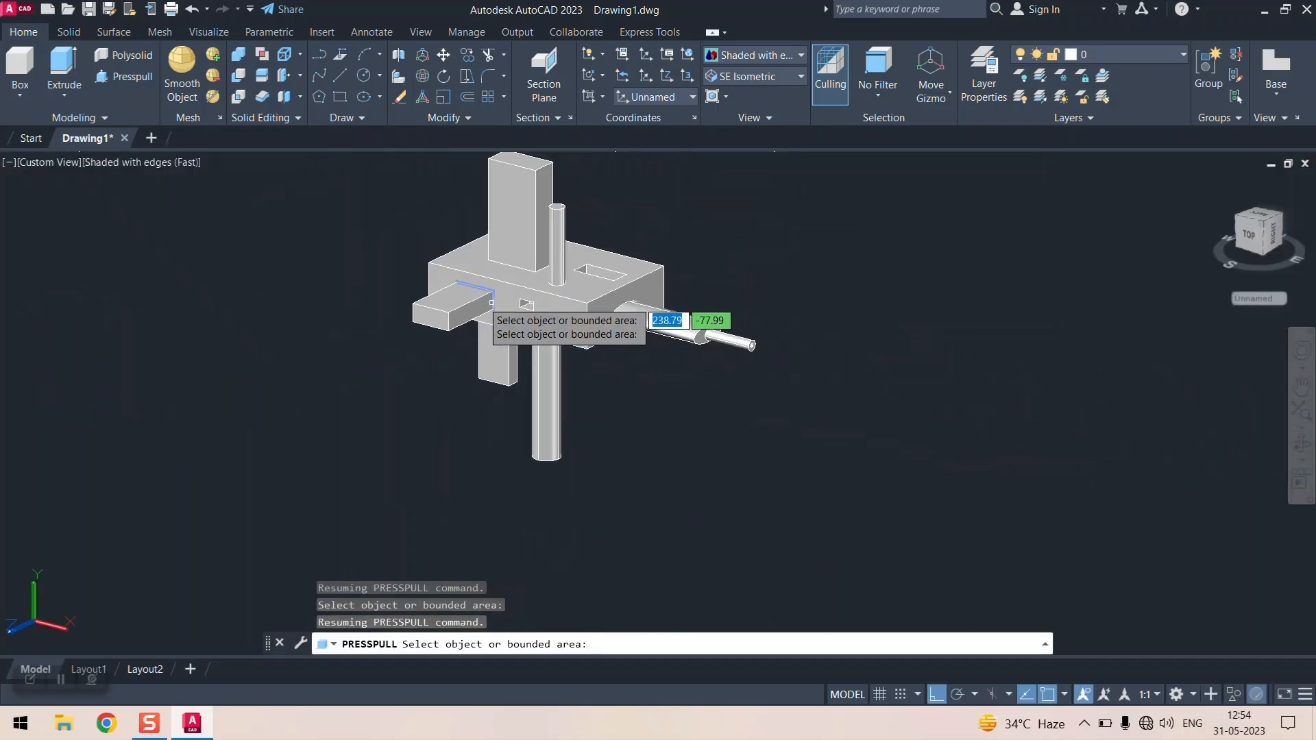
- Draw a rectangle slightly inset from the edges on the protruding bar's end face
{"action": "scroll", "coordinate": [428, 302], "scroll_direction": "up", "scroll_amount": 4}
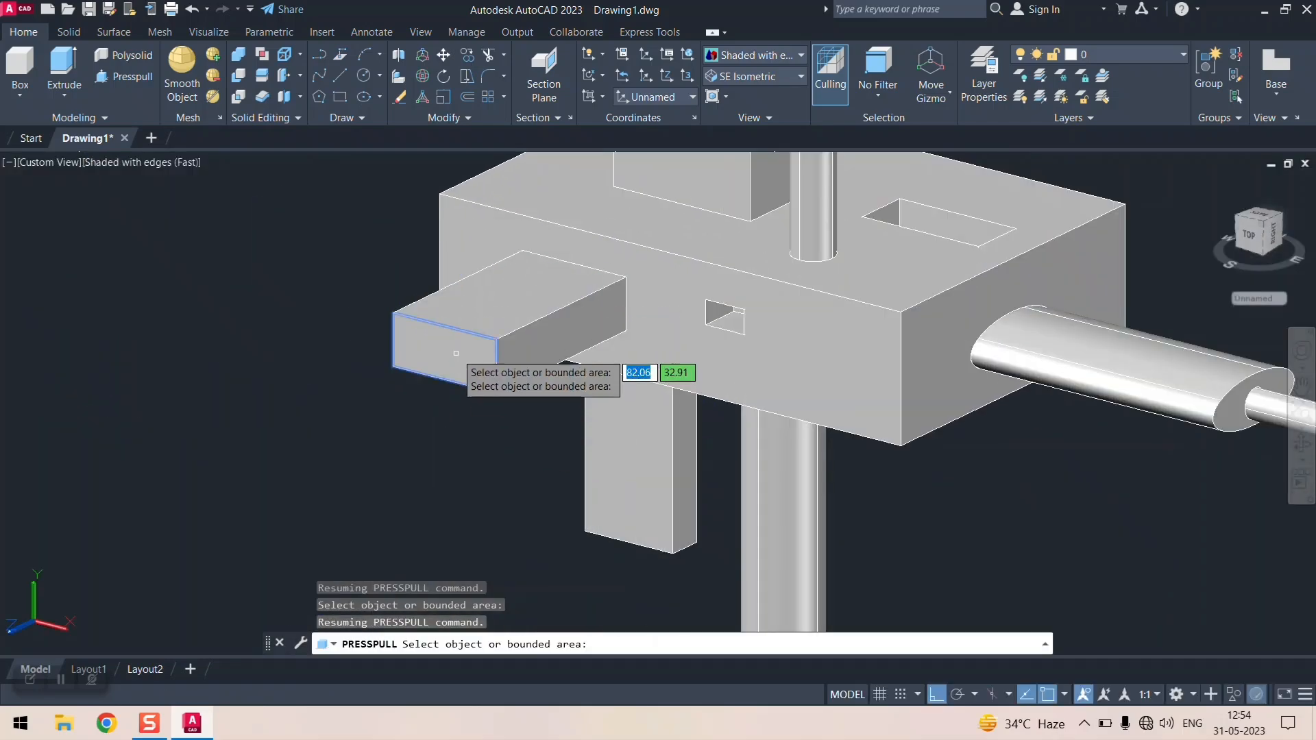
{"action": "scroll", "coordinate": [456, 353], "scroll_direction": "up", "scroll_amount": 2}
{"action": "scroll", "coordinate": [471, 302], "scroll_direction": "up", "scroll_amount": 2}
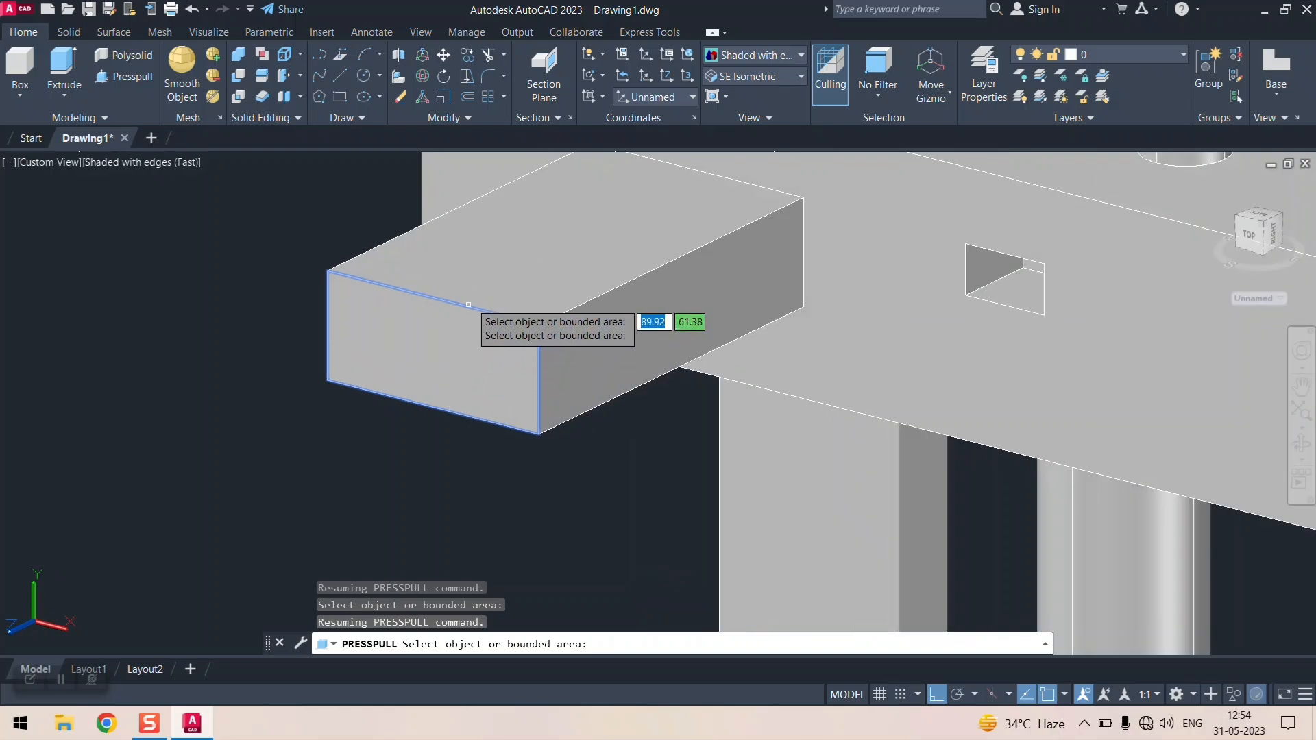
{"action": "middle_click_drag", "start_coordinate": [470, 302], "coordinate": [472, 303], "text": "shift"}
{"action": "scroll", "coordinate": [470, 303], "scroll_direction": "up", "scroll_amount": 2}
{"action": "scroll", "coordinate": [470, 302], "scroll_direction": "down", "scroll_amount": 4}
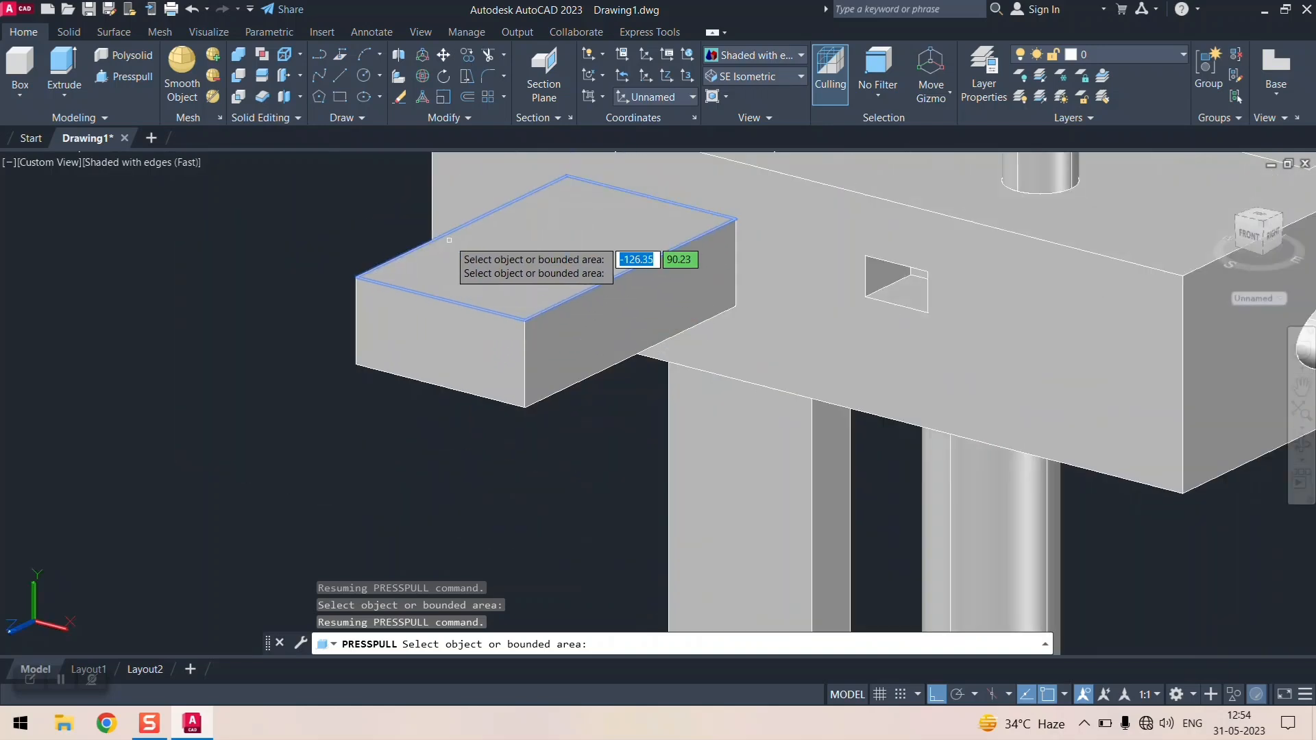
{"action": "left_click", "coordinate": [340, 96]}
{"action": "left_click", "coordinate": [368, 294]}
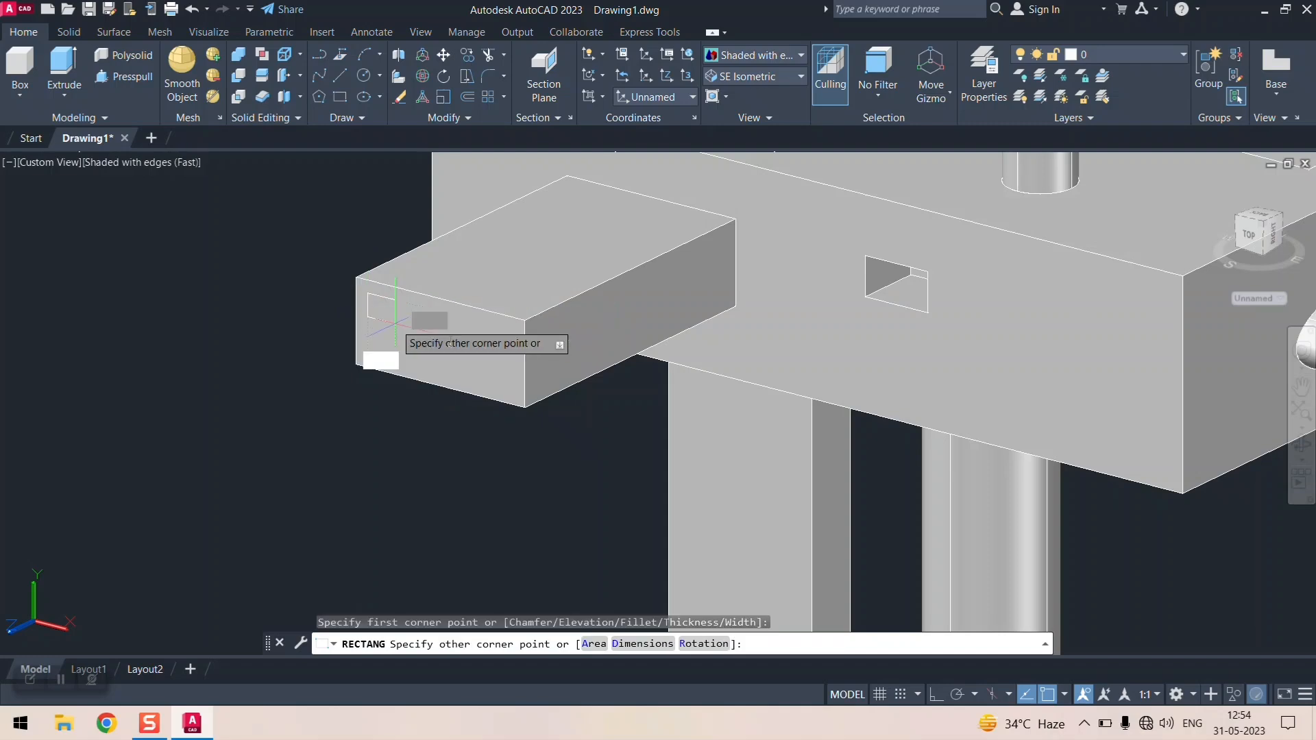
{"action": "left_click", "coordinate": [511, 390]}
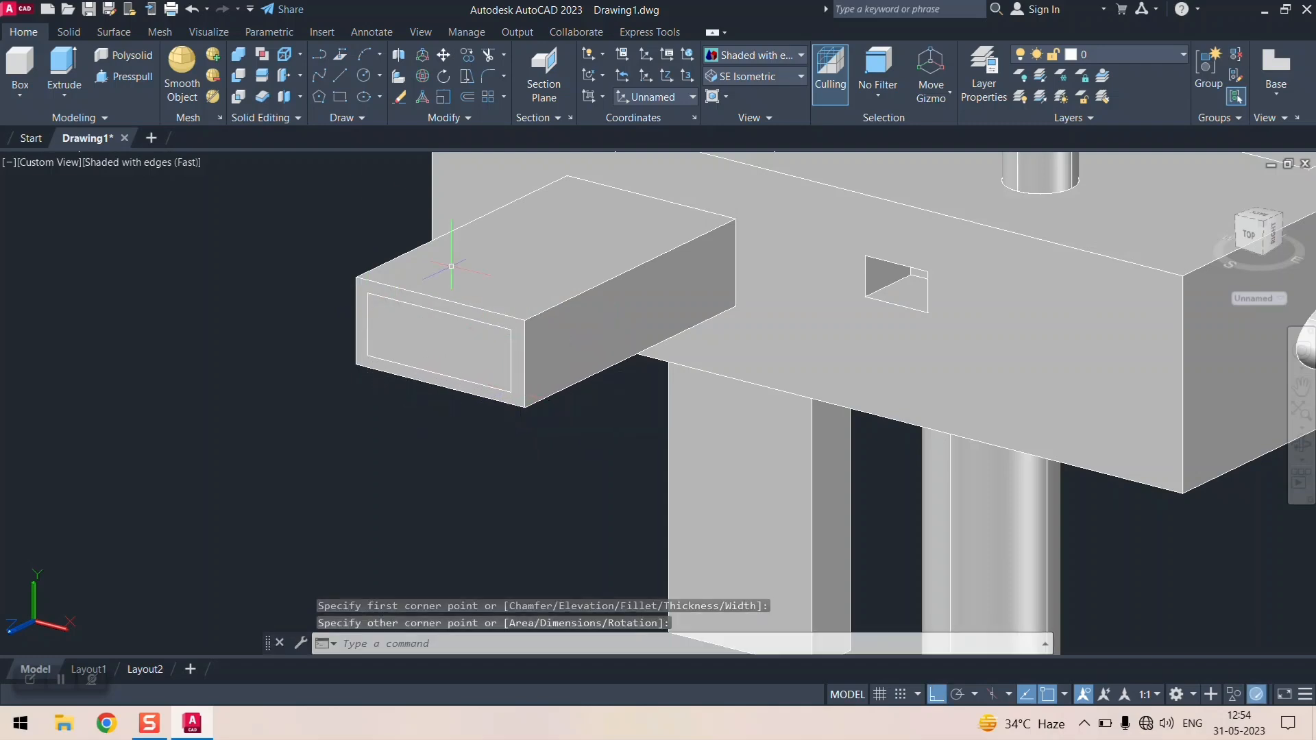
- Try to presspull the inset rectangle's outline inward along the protruding bar, and inspect the end face
{"action": "left_click", "coordinate": [121, 77]}
{"action": "left_click", "coordinate": [437, 312]}
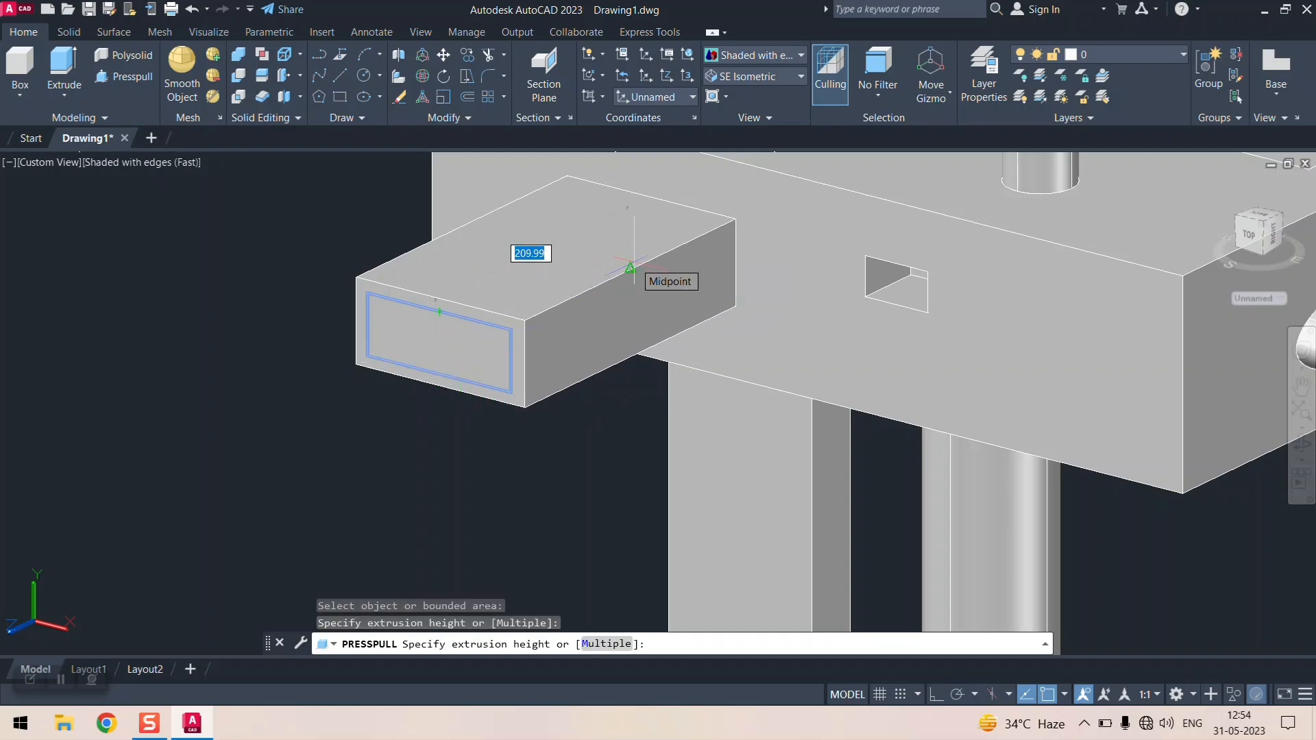
{"action": "left_click", "coordinate": [665, 199]}
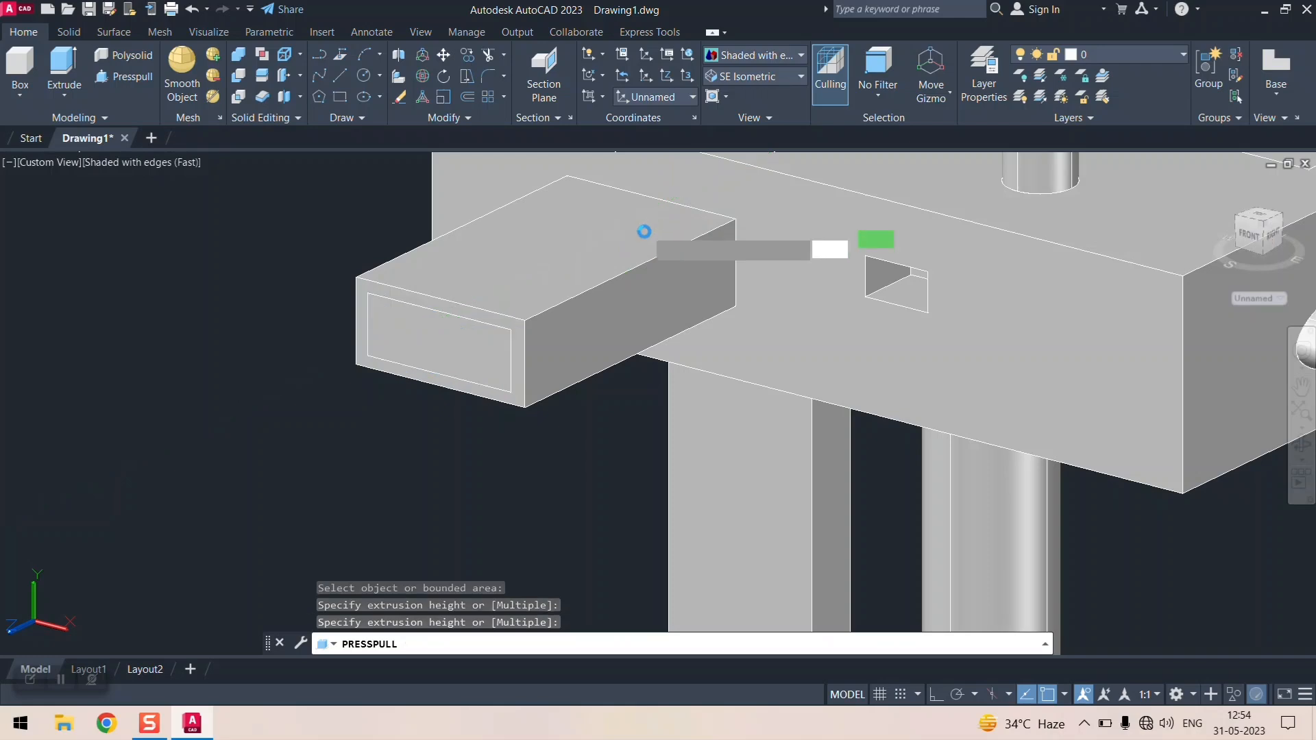
{"action": "scroll", "coordinate": [485, 371], "scroll_direction": "up", "scroll_amount": 5}
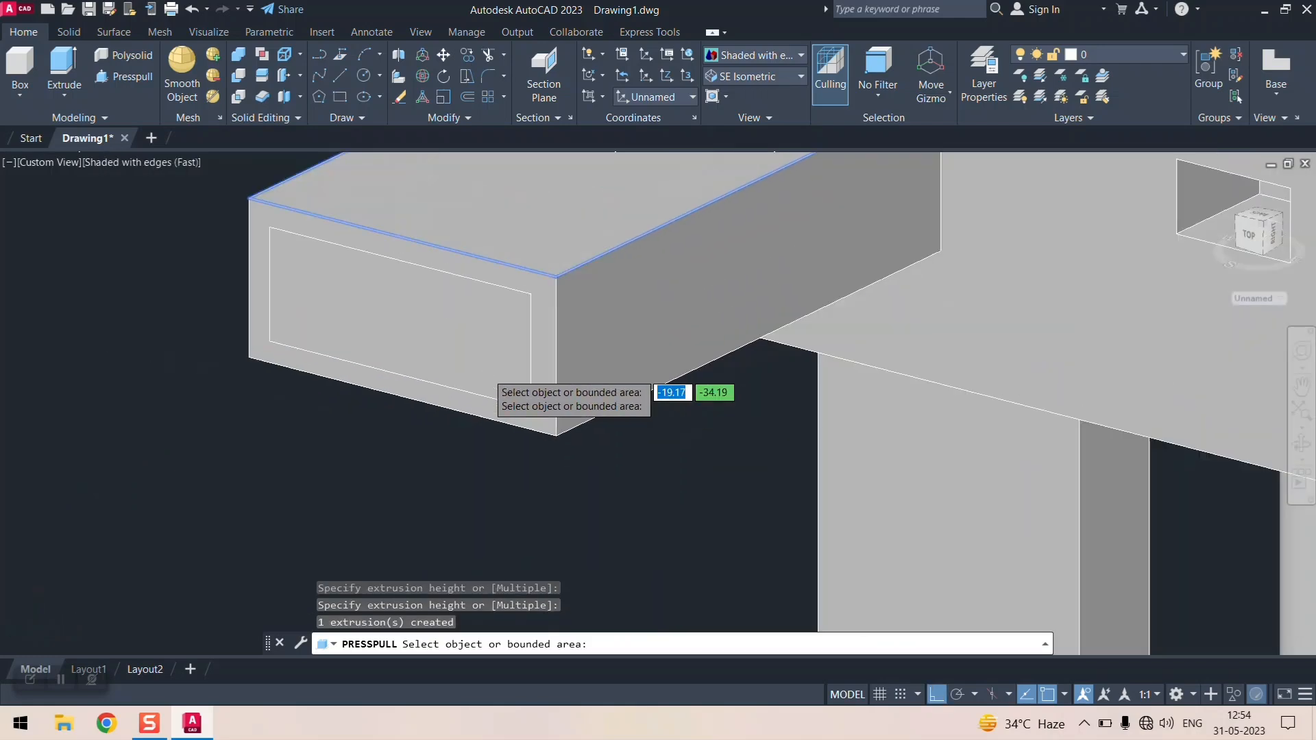
{"action": "scroll", "coordinate": [485, 371], "scroll_direction": "down", "scroll_amount": 4}
{"action": "scroll", "coordinate": [532, 323], "scroll_direction": "up", "scroll_amount": 2}
{"action": "scroll", "coordinate": [523, 344], "scroll_direction": "down", "scroll_amount": 1}
{"action": "scroll", "coordinate": [396, 357], "scroll_direction": "up", "scroll_amount": 5}
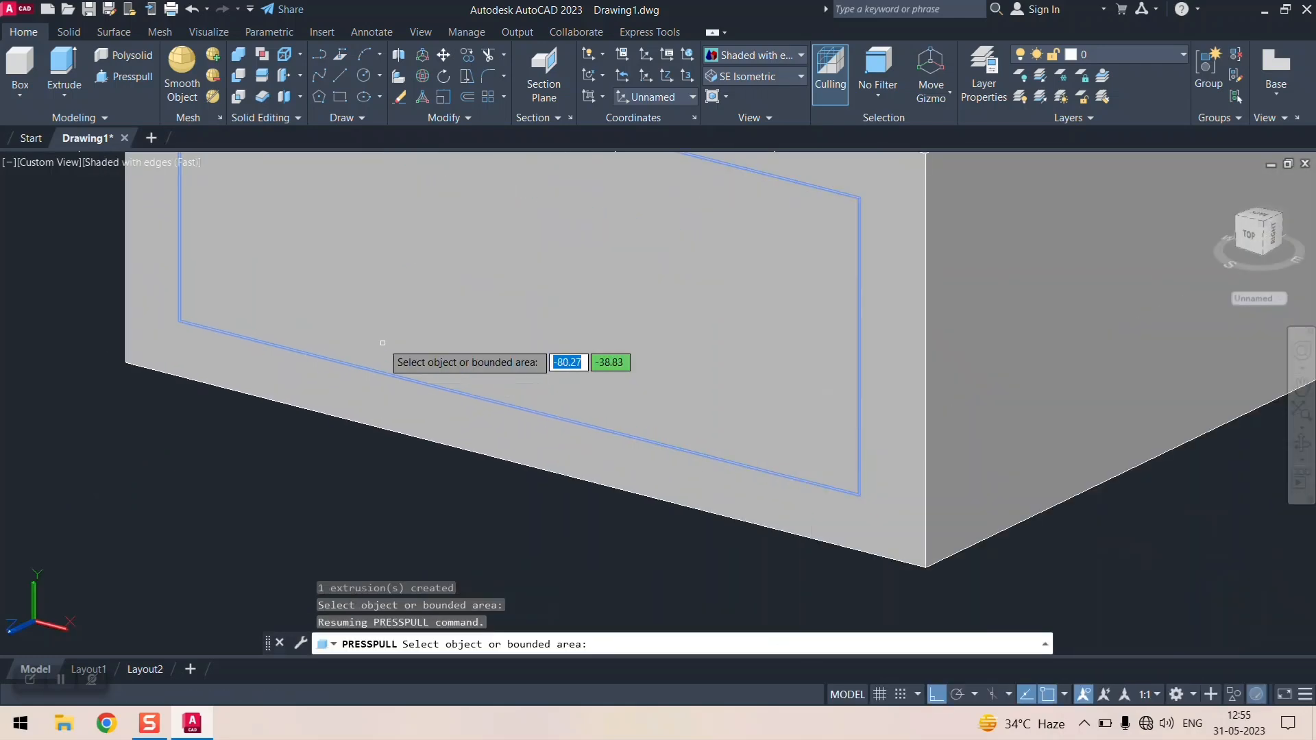
- Try to presspull the area inside the inset rectangle on the protruding bar's end face
{"action": "scroll", "coordinate": [392, 353], "scroll_direction": "down", "scroll_amount": 7}
{"action": "left_click", "coordinate": [415, 351]}
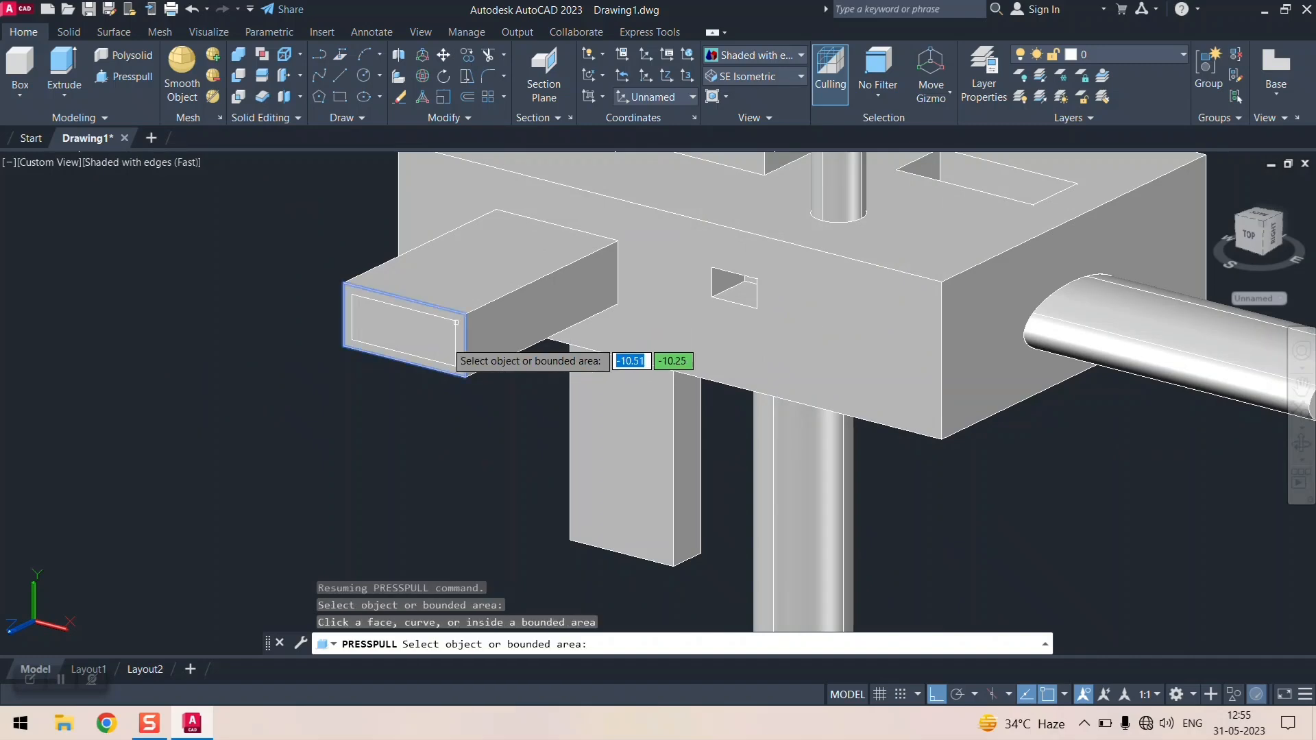
{"action": "left_click", "coordinate": [412, 346]}
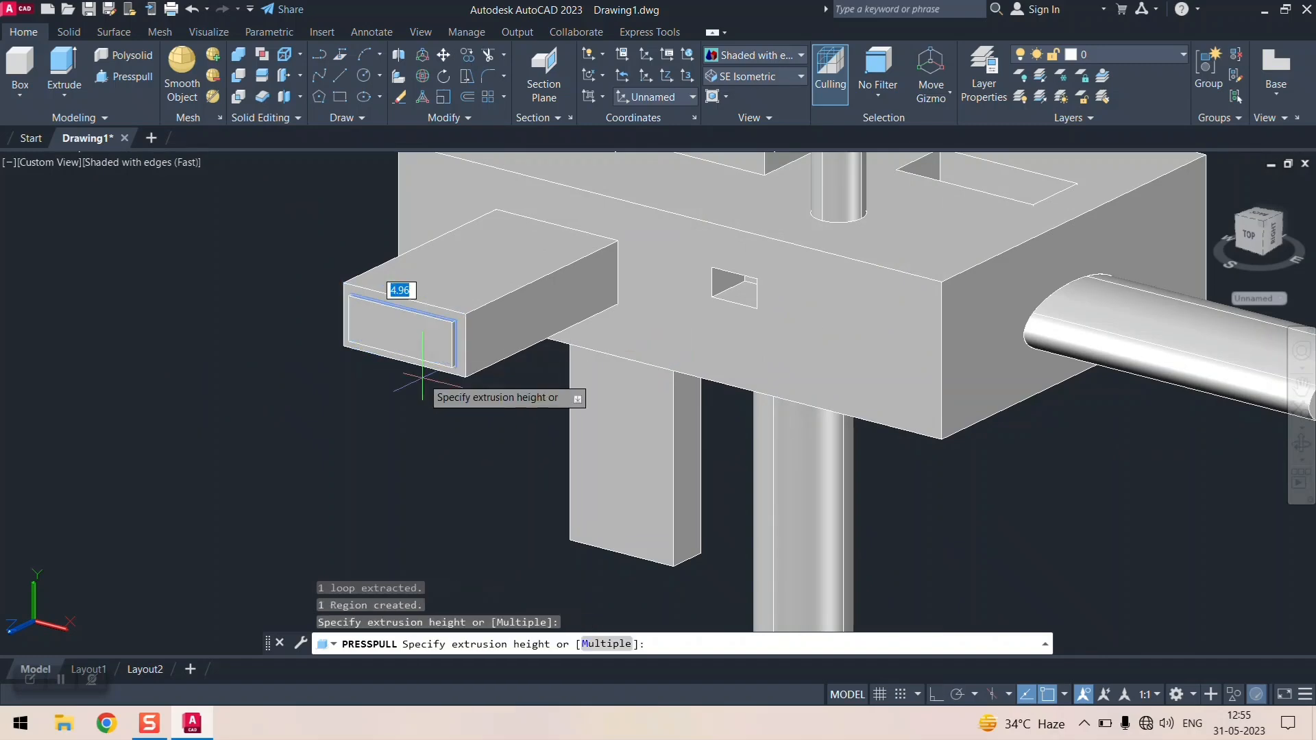
{"action": "left_click", "coordinate": [480, 346]}
- Undo the presspull and the inset rectangle on the protruding bar's end face
{"action": "key", "text": "ctrl+z"}
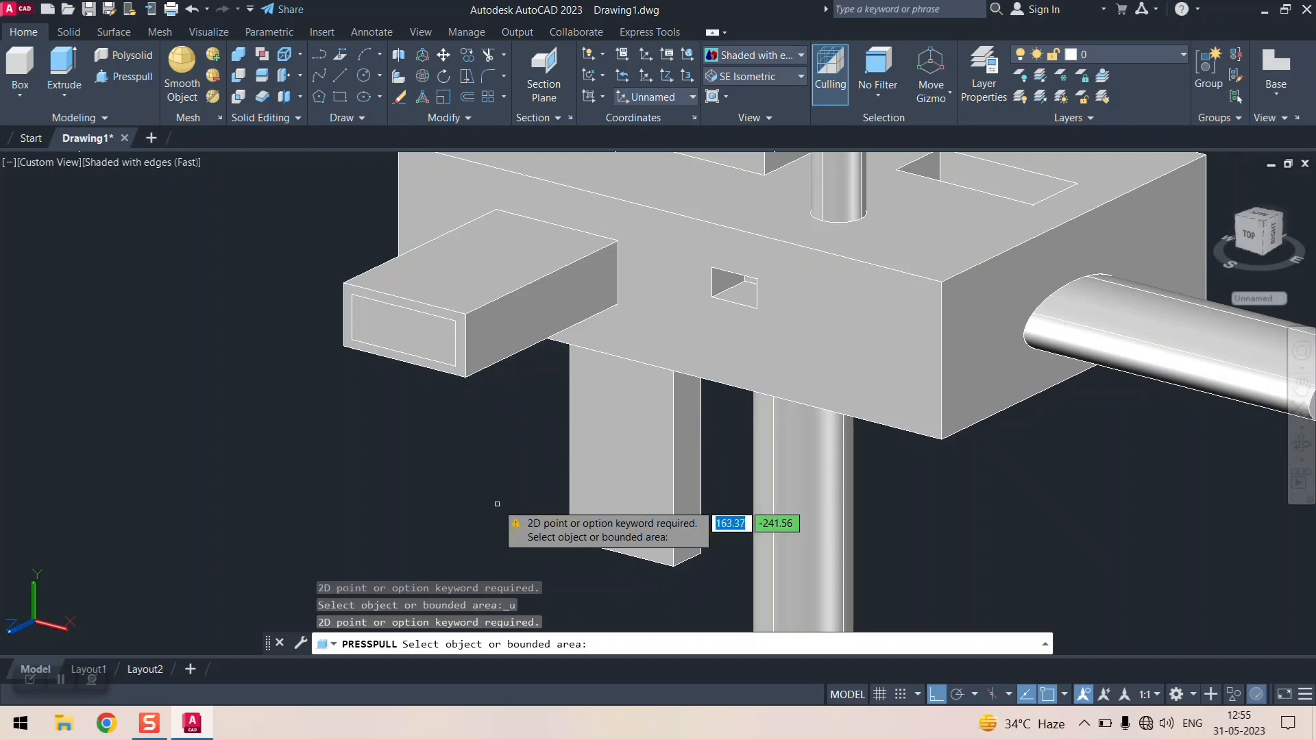
{"action": "key", "text": "Return"}
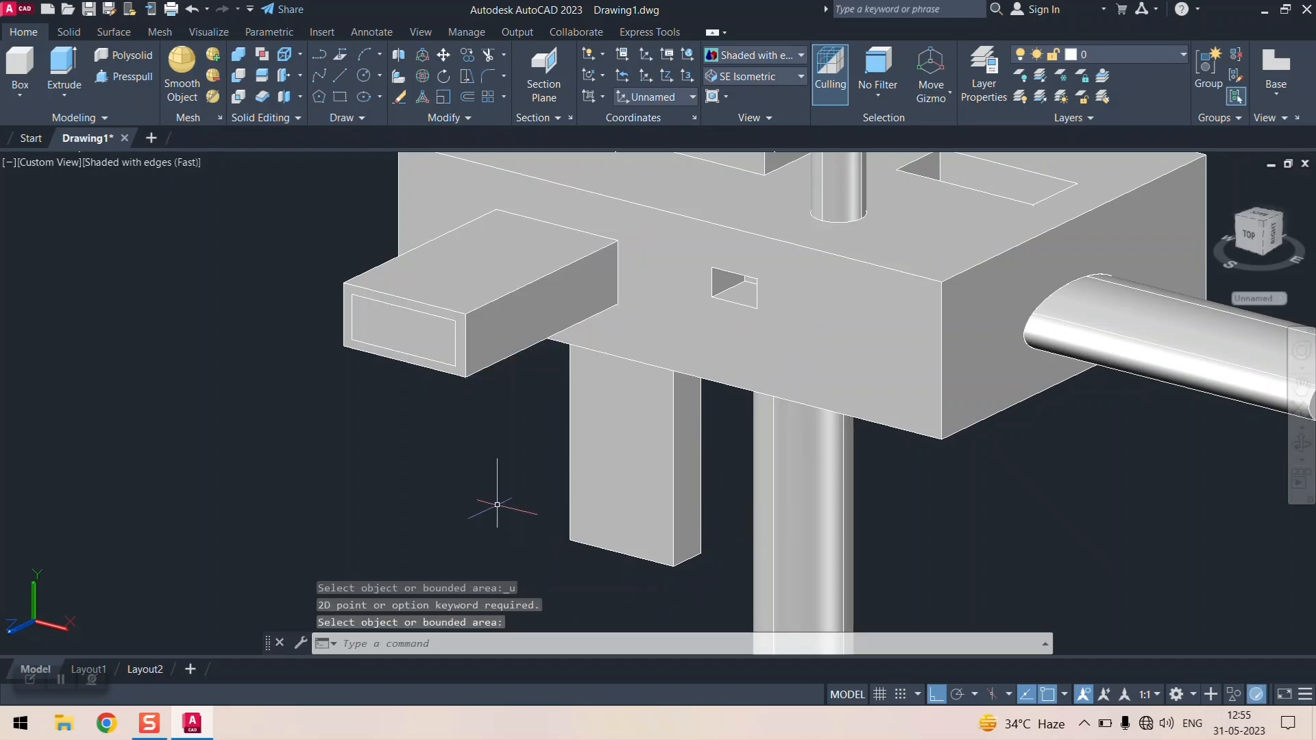
{"action": "key", "text": "ctrl+z"}
{"action": "key", "text": "ctrl+z"}
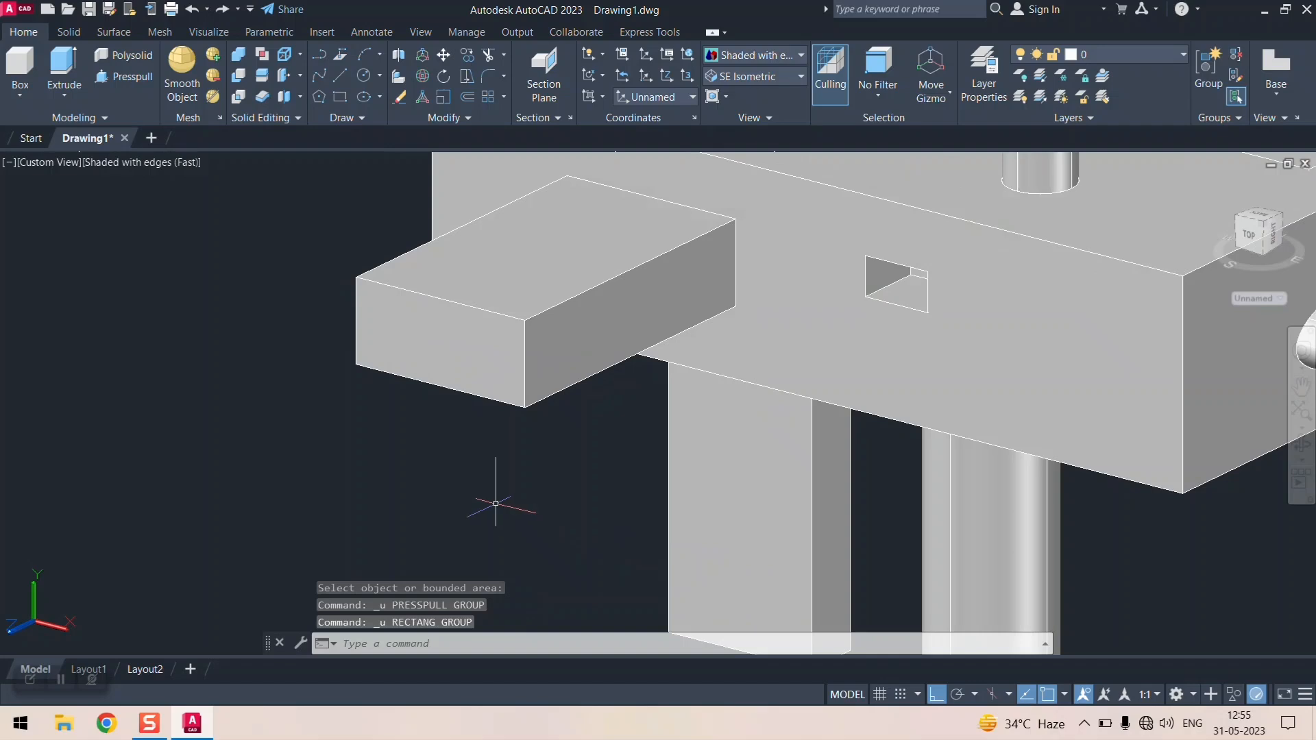
- Draw a new rectangle on the protruding bar's end face, inset further from the edges
{"action": "left_click", "coordinate": [342, 100]}
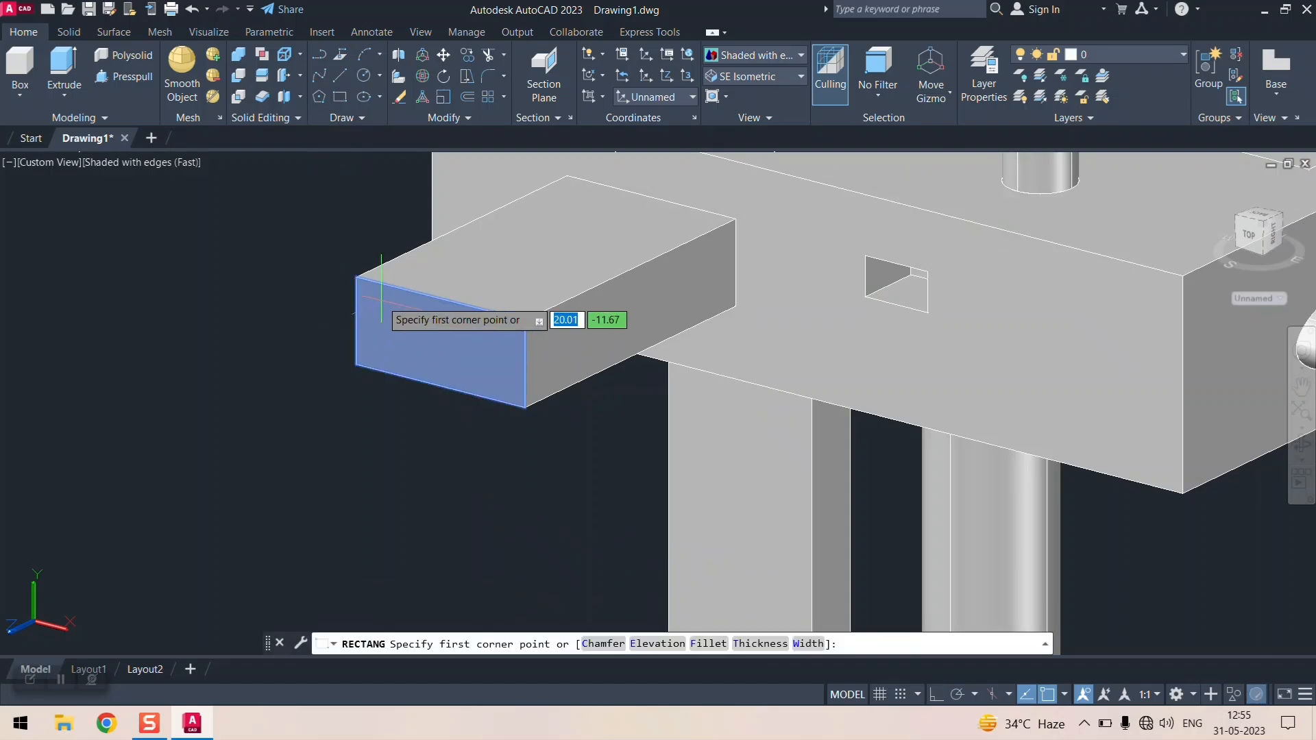
{"action": "left_click", "coordinate": [381, 302]}
{"action": "left_click", "coordinate": [508, 379]}
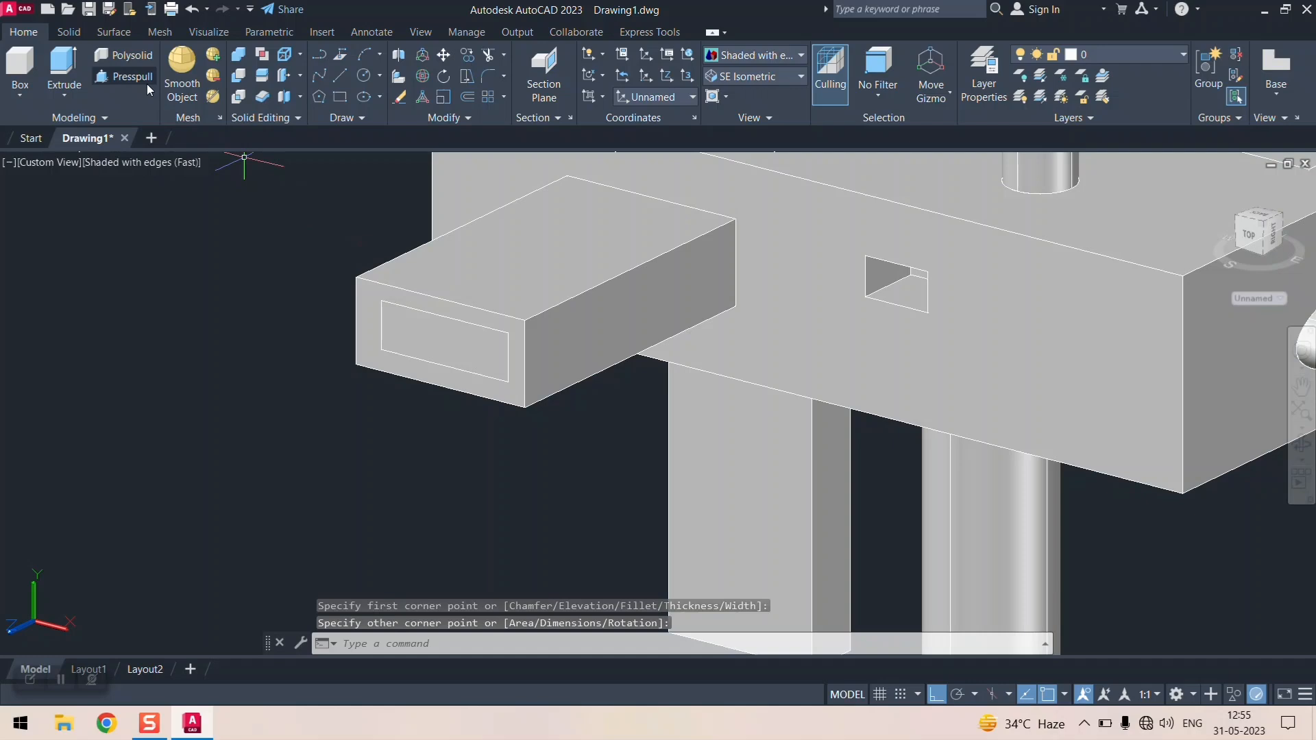
- Presspull the area inside the inset rectangle inward to hollow out the protruding bar from its end face
{"action": "left_click", "coordinate": [147, 82]}
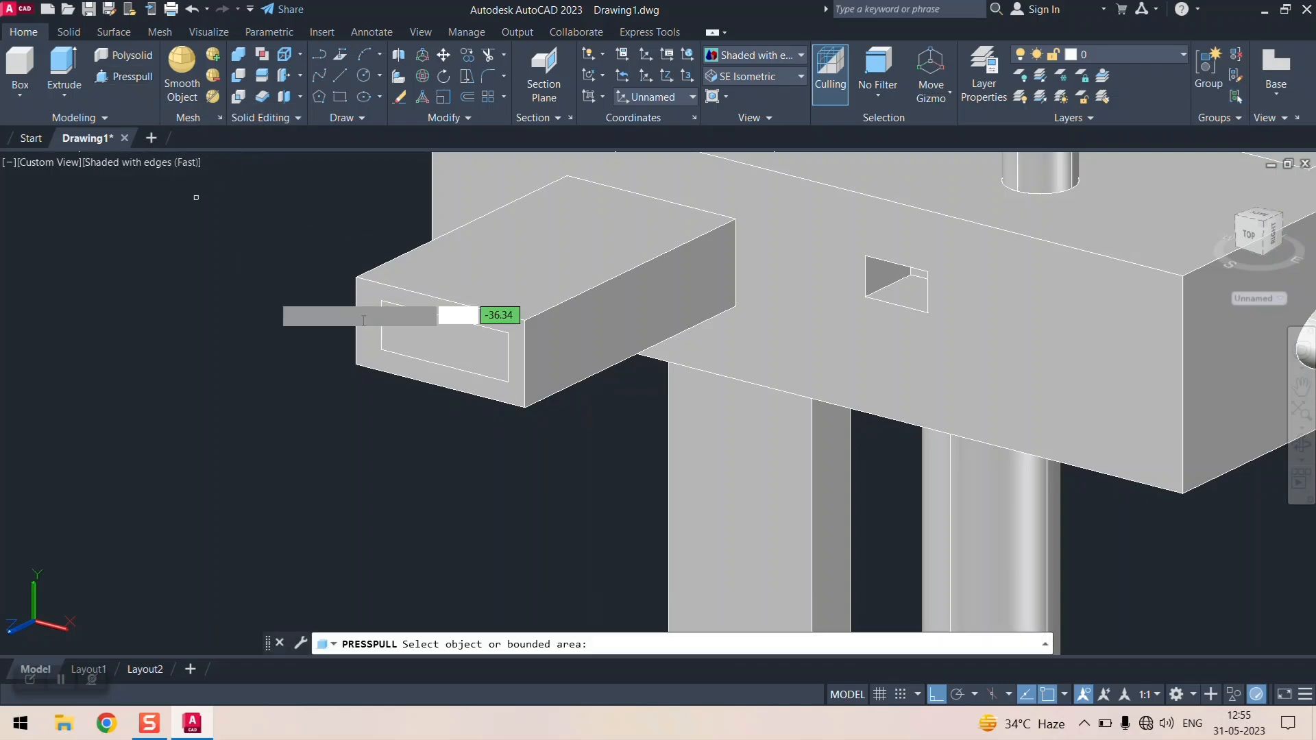
{"action": "left_click", "coordinate": [417, 344]}
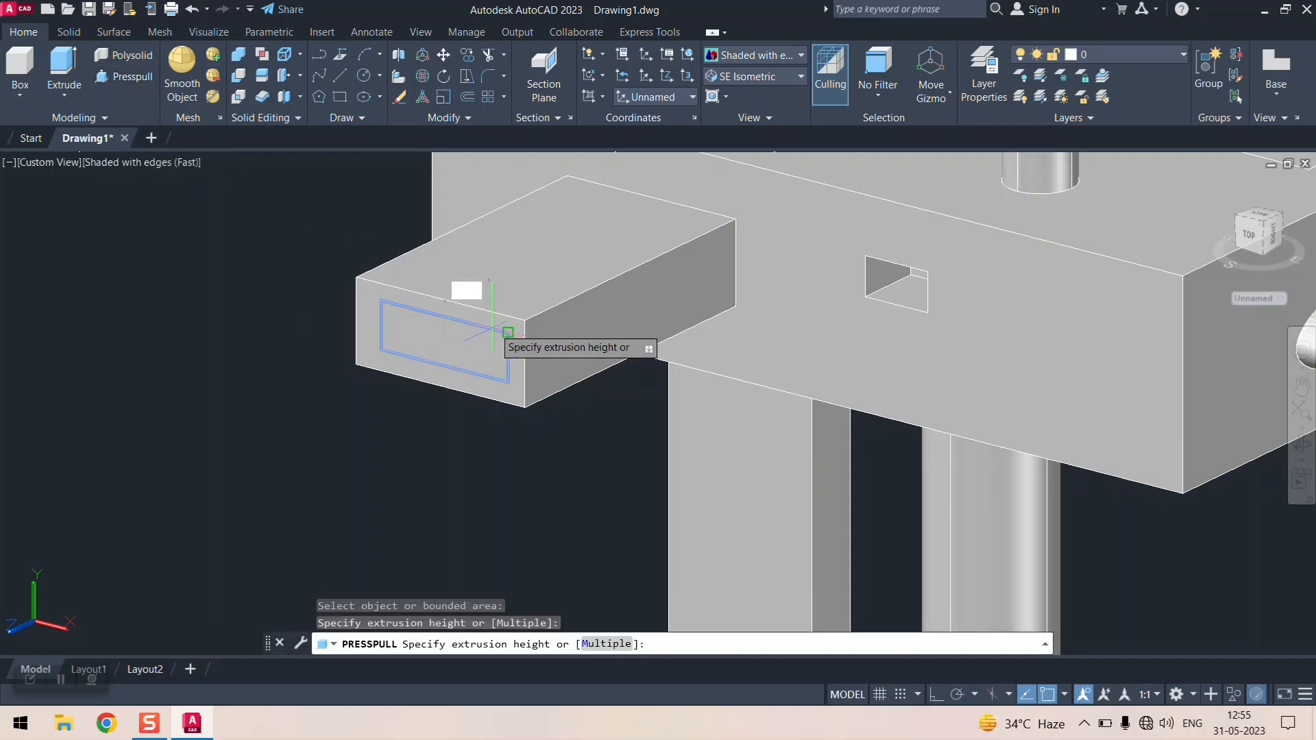
{"action": "left_click", "coordinate": [569, 319]}
{"action": "scroll", "coordinate": [433, 301], "scroll_direction": "up", "scroll_amount": 3}
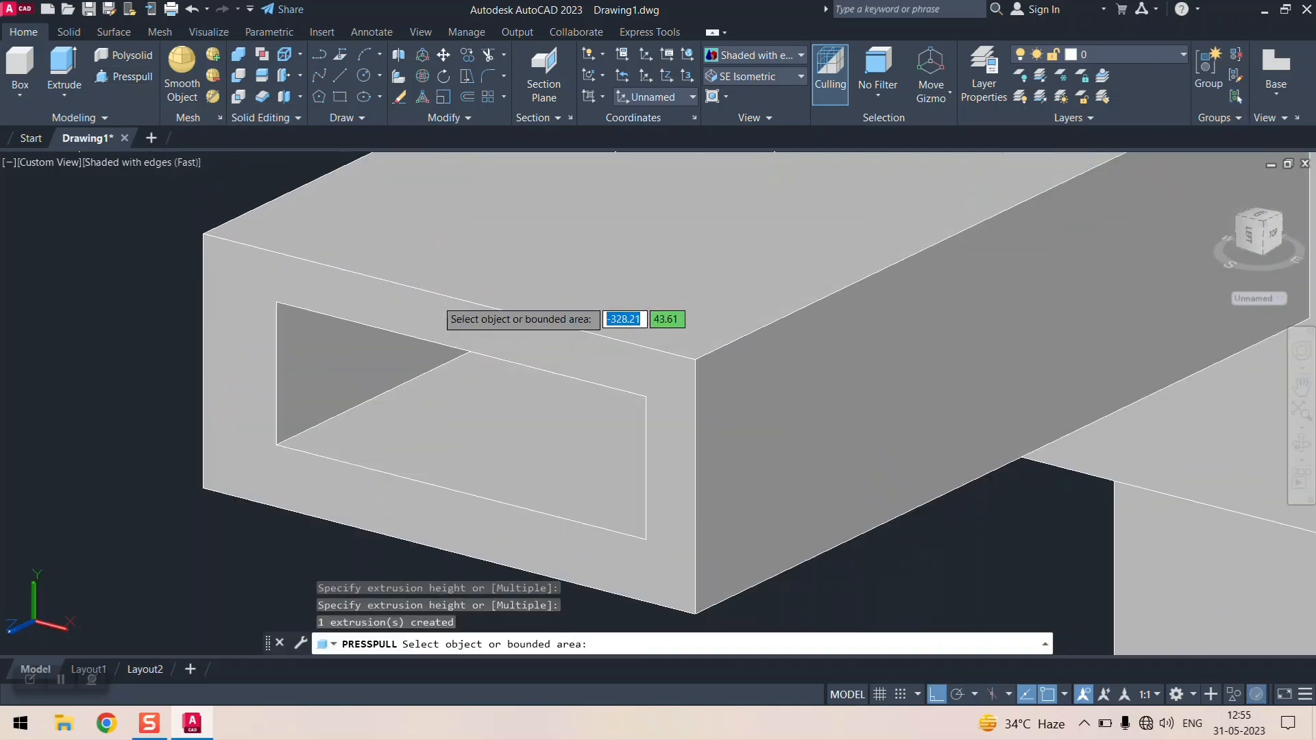
- Examine the hollowed bar and the whole block with its extrusions, holes and pockets from several angles
{"action": "scroll", "coordinate": [370, 295], "scroll_direction": "down", "scroll_amount": 3}
{"action": "scroll", "coordinate": [444, 316], "scroll_direction": "up", "scroll_amount": 1}
{"action": "middle_click_drag", "start_coordinate": [444, 316], "coordinate": [494, 260]}
{"action": "scroll", "coordinate": [406, 313], "scroll_direction": "up", "scroll_amount": 3}
{"action": "scroll", "coordinate": [392, 315], "scroll_direction": "down", "scroll_amount": 12}
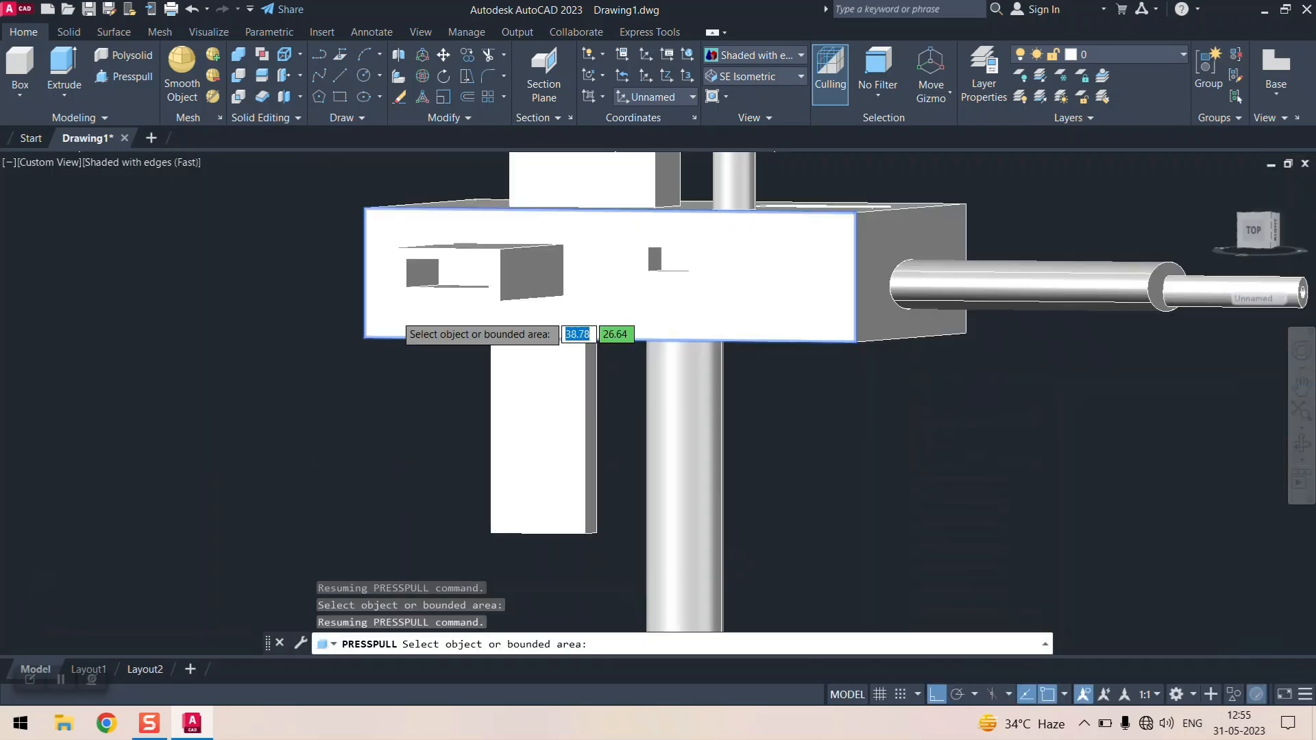
{"action": "middle_click_drag", "start_coordinate": [476, 303], "coordinate": [443, 342]}
{"action": "middle_click_drag", "start_coordinate": [354, 382], "coordinate": [662, 347], "text": "shift"}
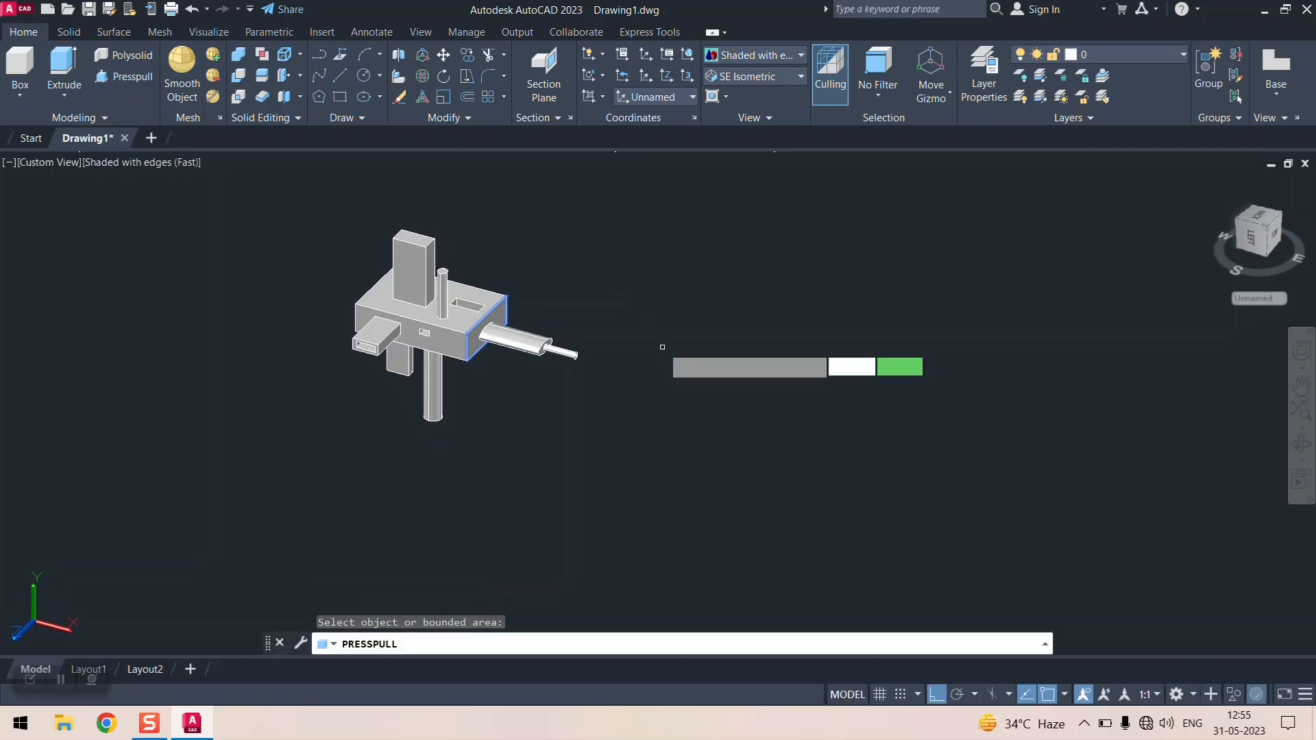
{"action": "scroll", "coordinate": [493, 318], "scroll_direction": "up", "scroll_amount": 3}
{"action": "scroll", "coordinate": [521, 322], "scroll_direction": "up", "scroll_amount": 2}
{"action": "scroll", "coordinate": [472, 305], "scroll_direction": "down", "scroll_amount": 5}
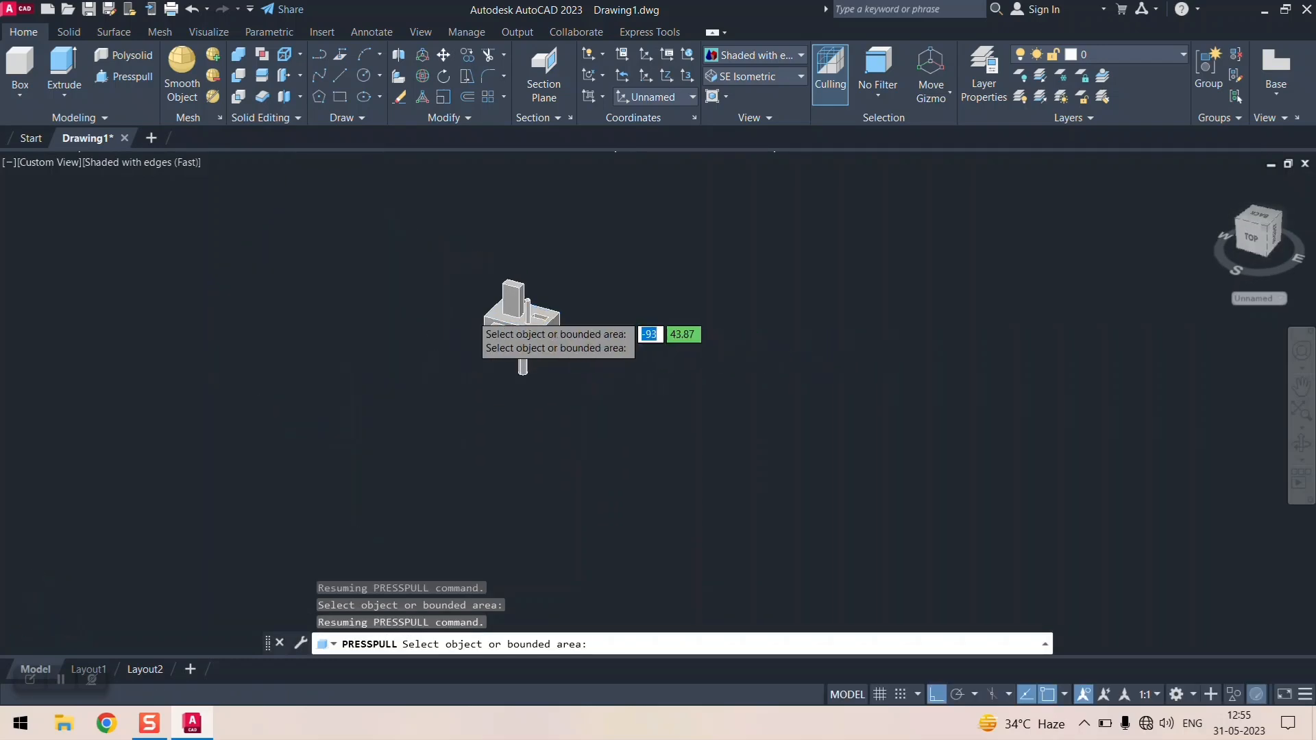
{"action": "scroll", "coordinate": [629, 347], "scroll_direction": "up", "scroll_amount": 6}
{"action": "middle_click_drag", "start_coordinate": [635, 356], "coordinate": [596, 303], "text": "shift"}
{"action": "middle_click_drag", "start_coordinate": [505, 359], "coordinate": [637, 383], "text": "shift"}
{"action": "scroll", "coordinate": [661, 411], "scroll_direction": "up", "scroll_amount": 3}
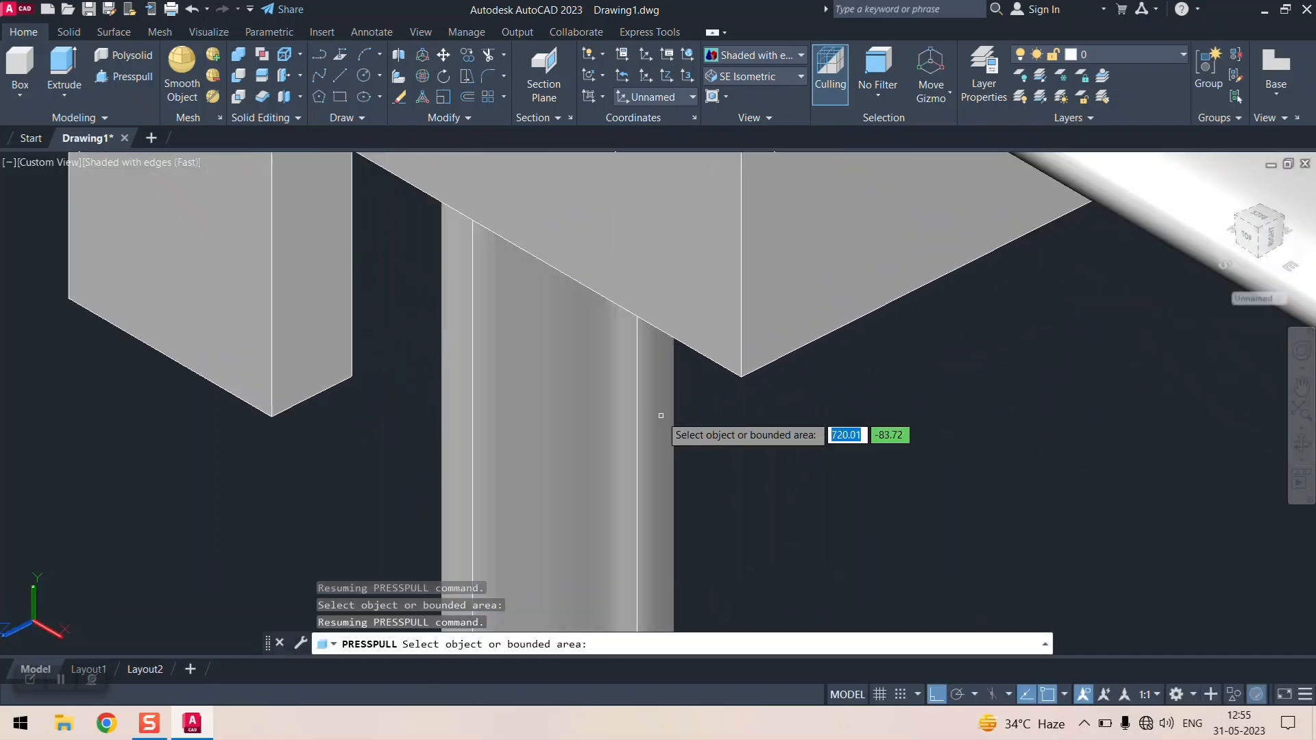
{"action": "scroll", "coordinate": [663, 408], "scroll_direction": "down", "scroll_amount": 5}
{"action": "scroll", "coordinate": [651, 384], "scroll_direction": "up", "scroll_amount": 4}
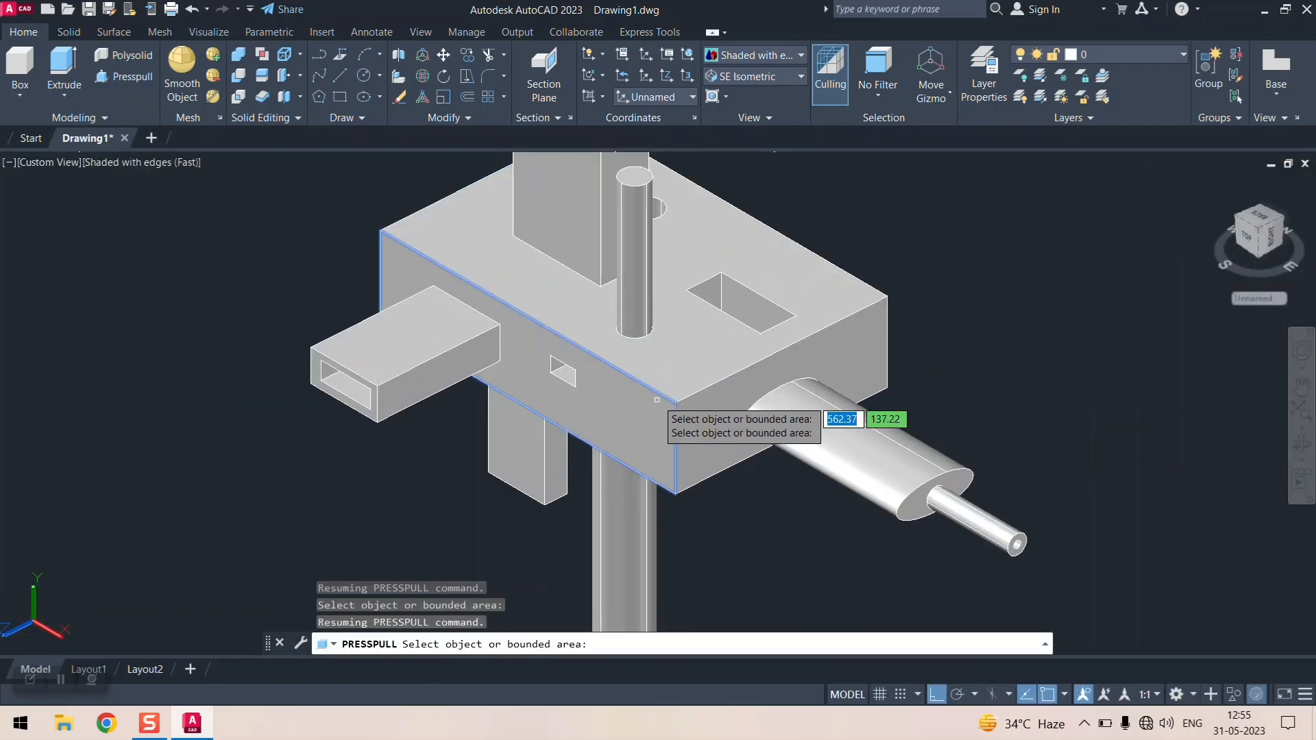
{"action": "scroll", "coordinate": [657, 400], "scroll_direction": "down", "scroll_amount": 4}
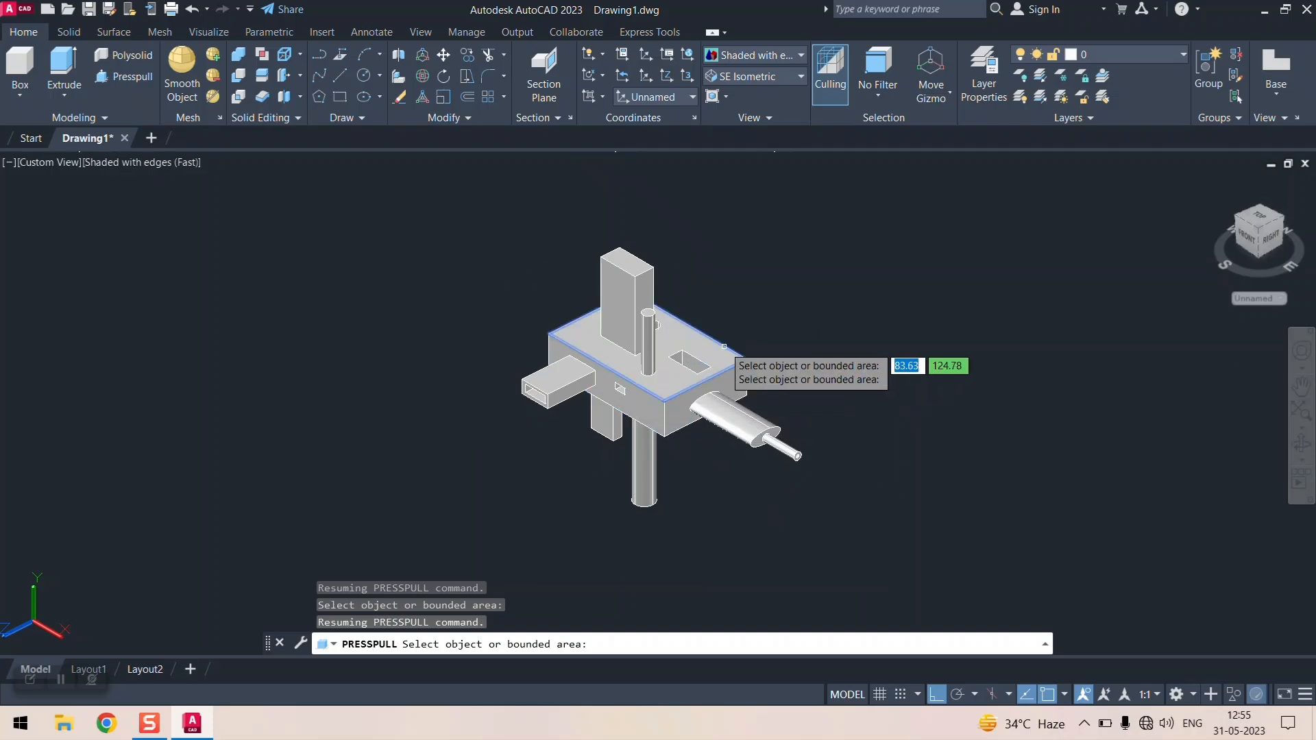
{"action": "scroll", "coordinate": [713, 358], "scroll_direction": "up", "scroll_amount": 4}
{"action": "scroll", "coordinate": [443, 343], "scroll_direction": "down", "scroll_amount": 6}
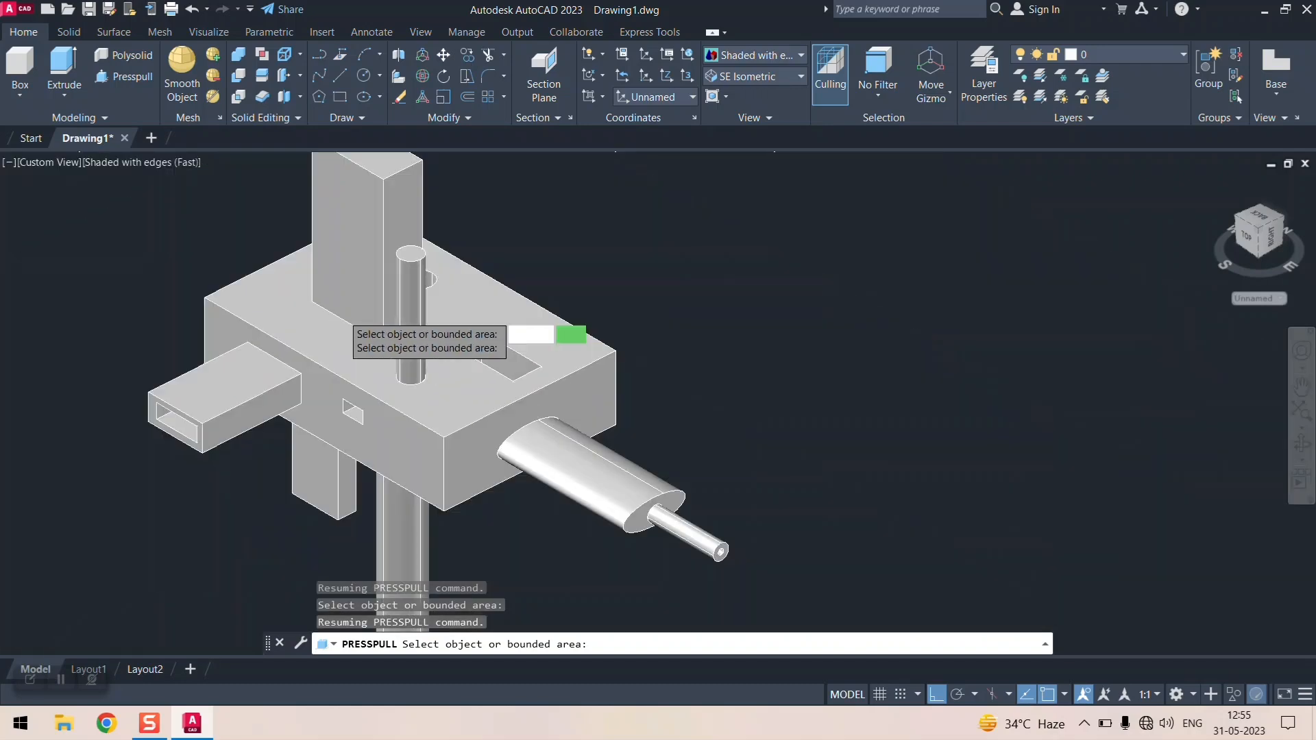
{"action": "scroll", "coordinate": [431, 329], "scroll_direction": "up", "scroll_amount": 3}
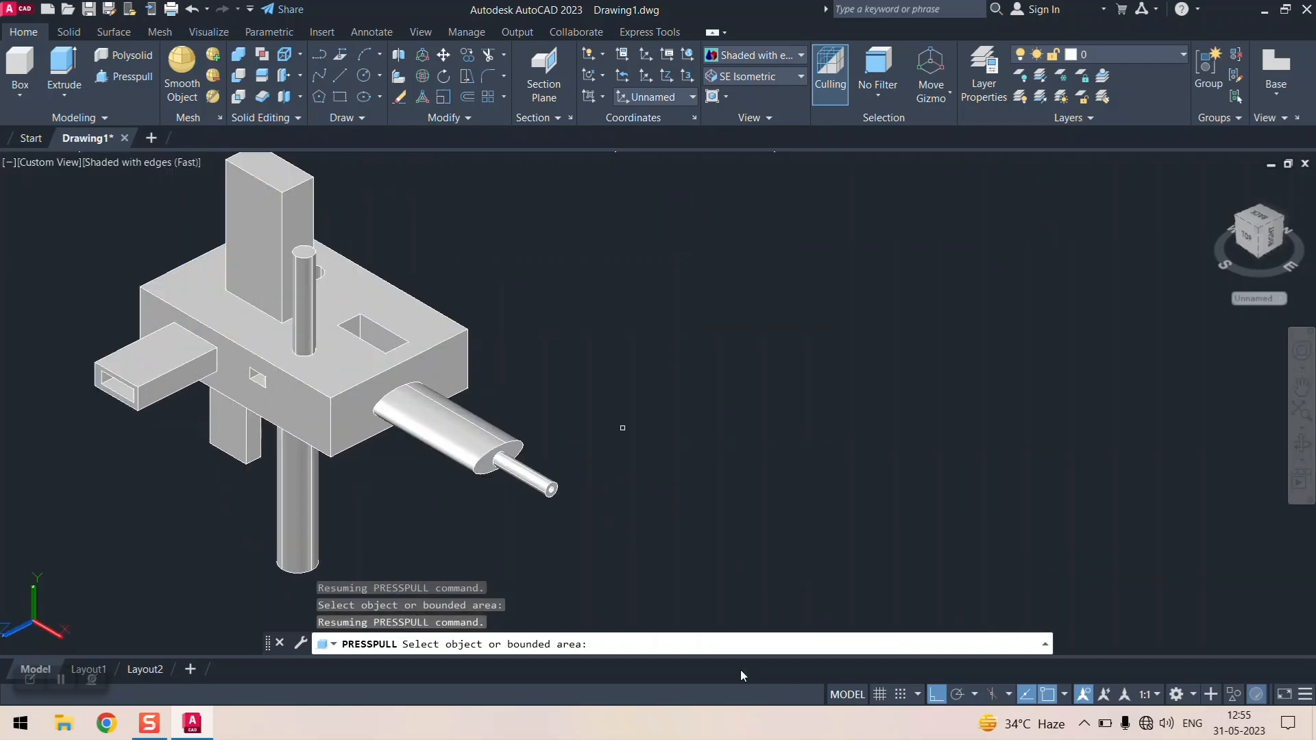
- Draw a trial rectangle in the empty space beside the block in the unnamed UCS, and undo it
{"action": "left_click", "coordinate": [342, 98]}
{"action": "left_click", "coordinate": [612, 351]}
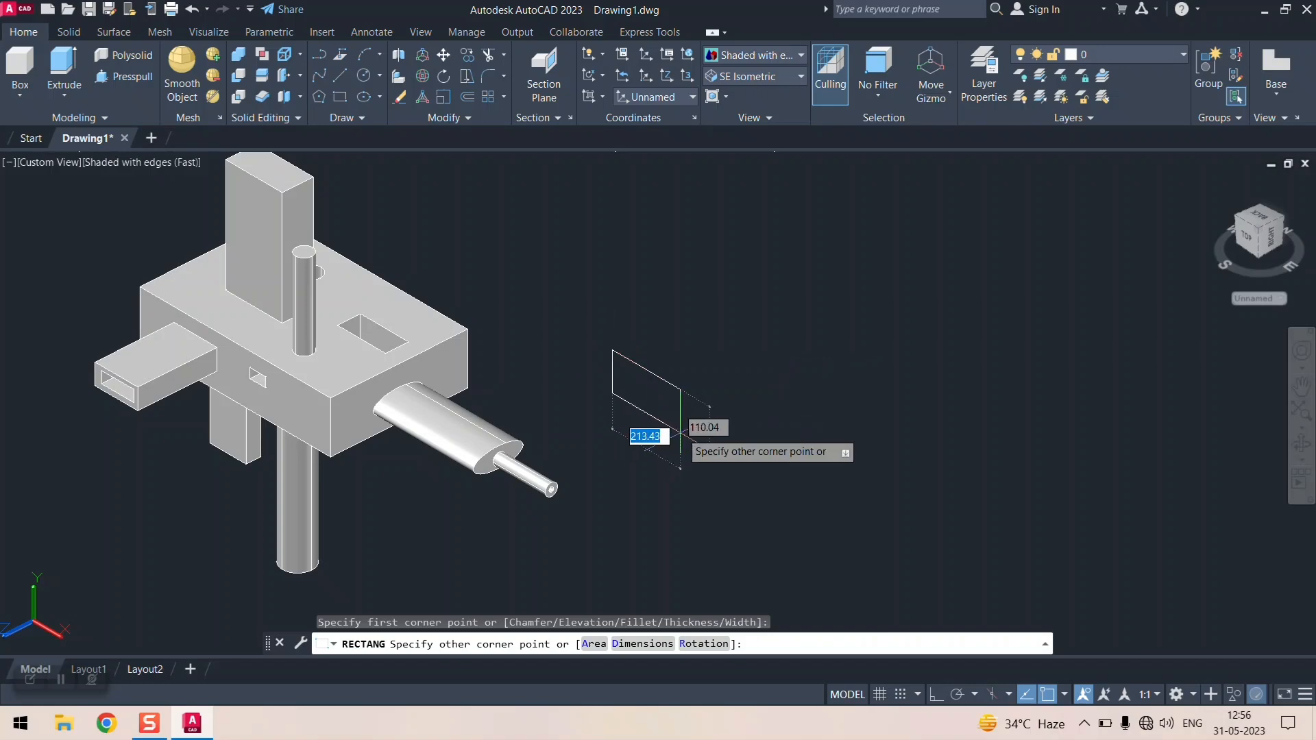
{"action": "left_click", "coordinate": [718, 440]}
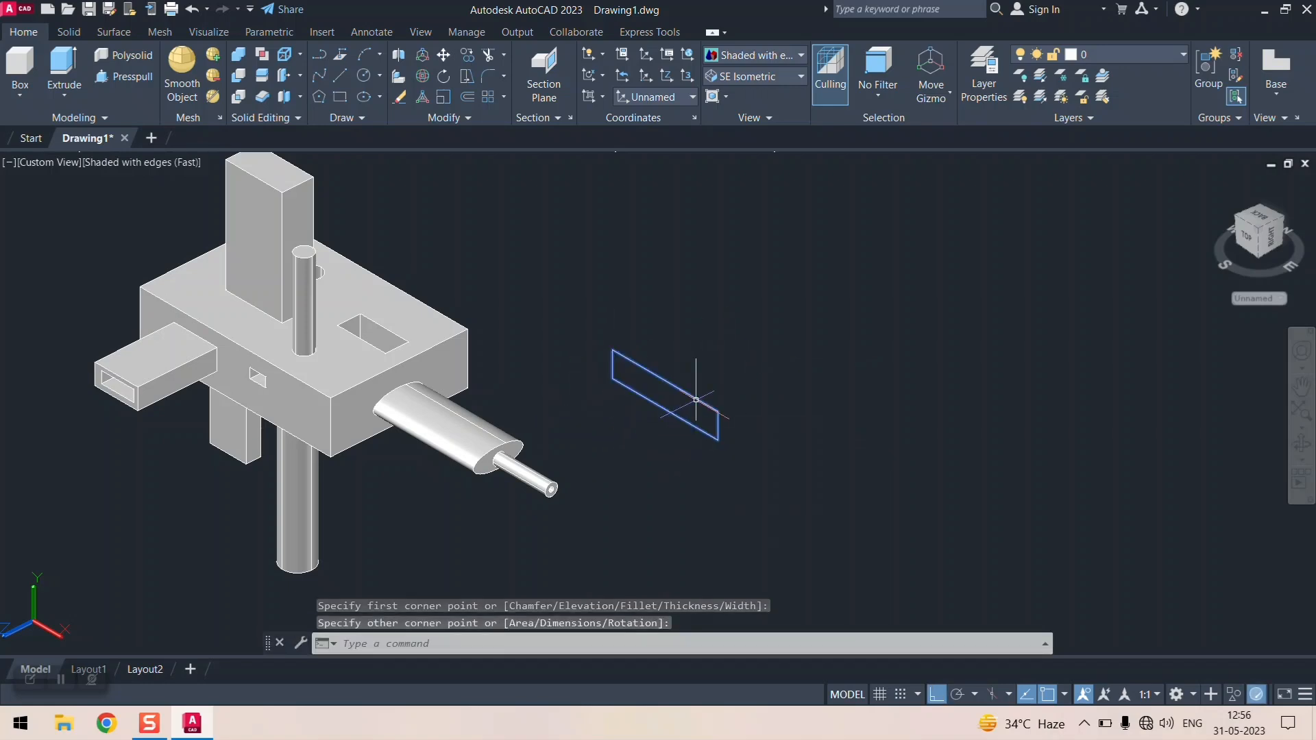
{"action": "key", "text": "ctrl+z"}
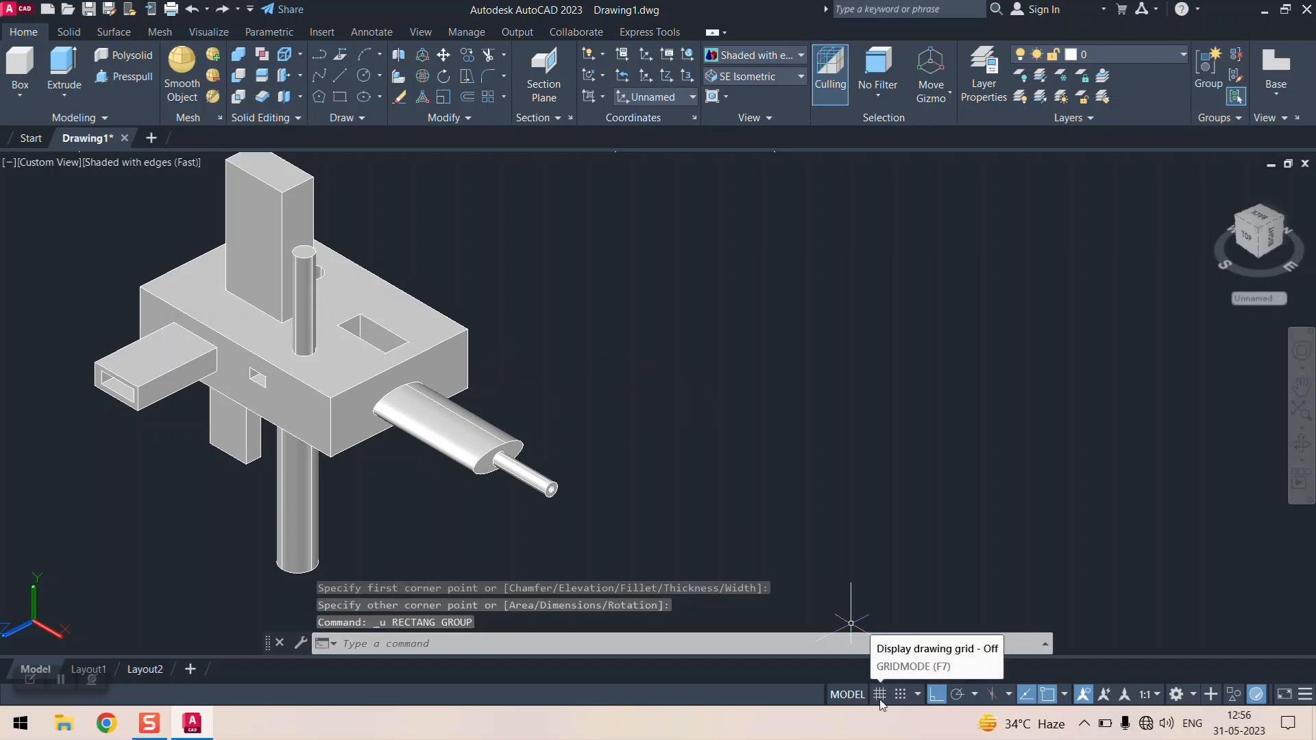
- Set the UCS to World and draw a long, narrow flat rectangle in the empty space beside the block
{"action": "left_click", "coordinate": [676, 99]}
{"action": "left_click", "coordinate": [665, 117]}
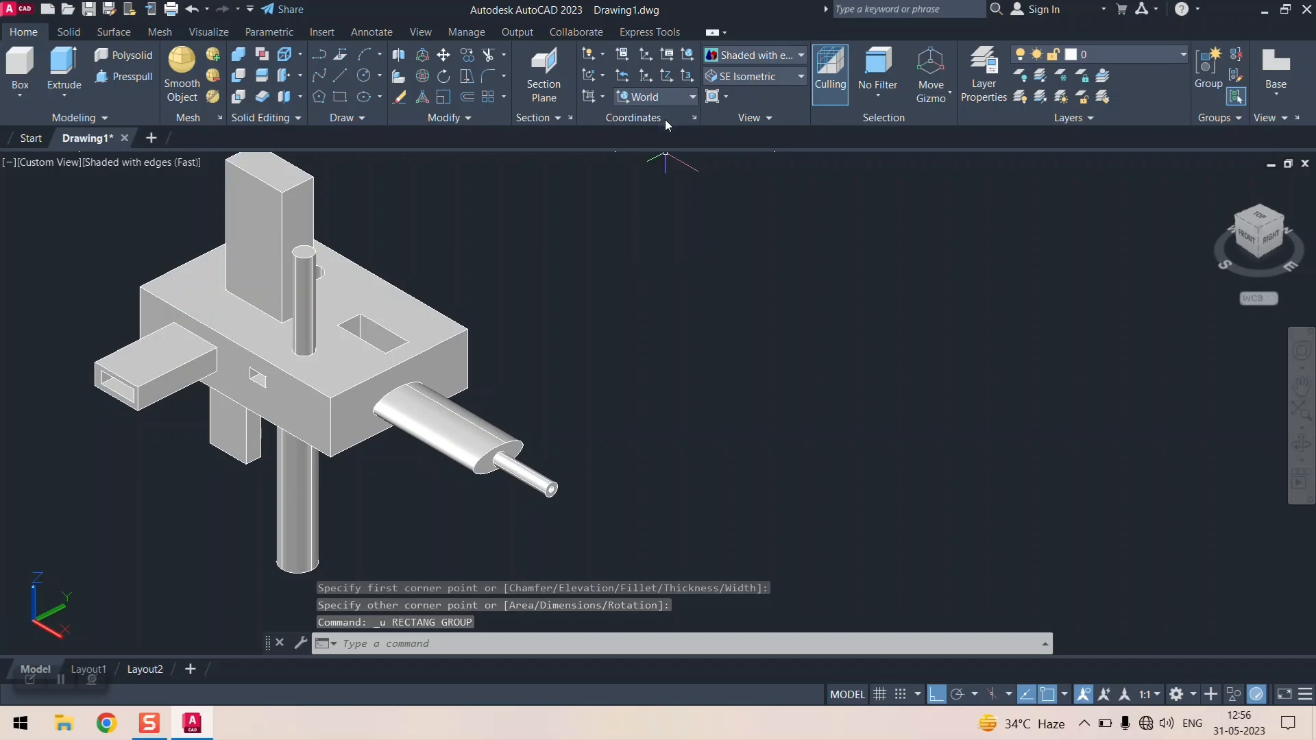
{"action": "left_click", "coordinate": [340, 97]}
{"action": "left_click", "coordinate": [585, 361]}
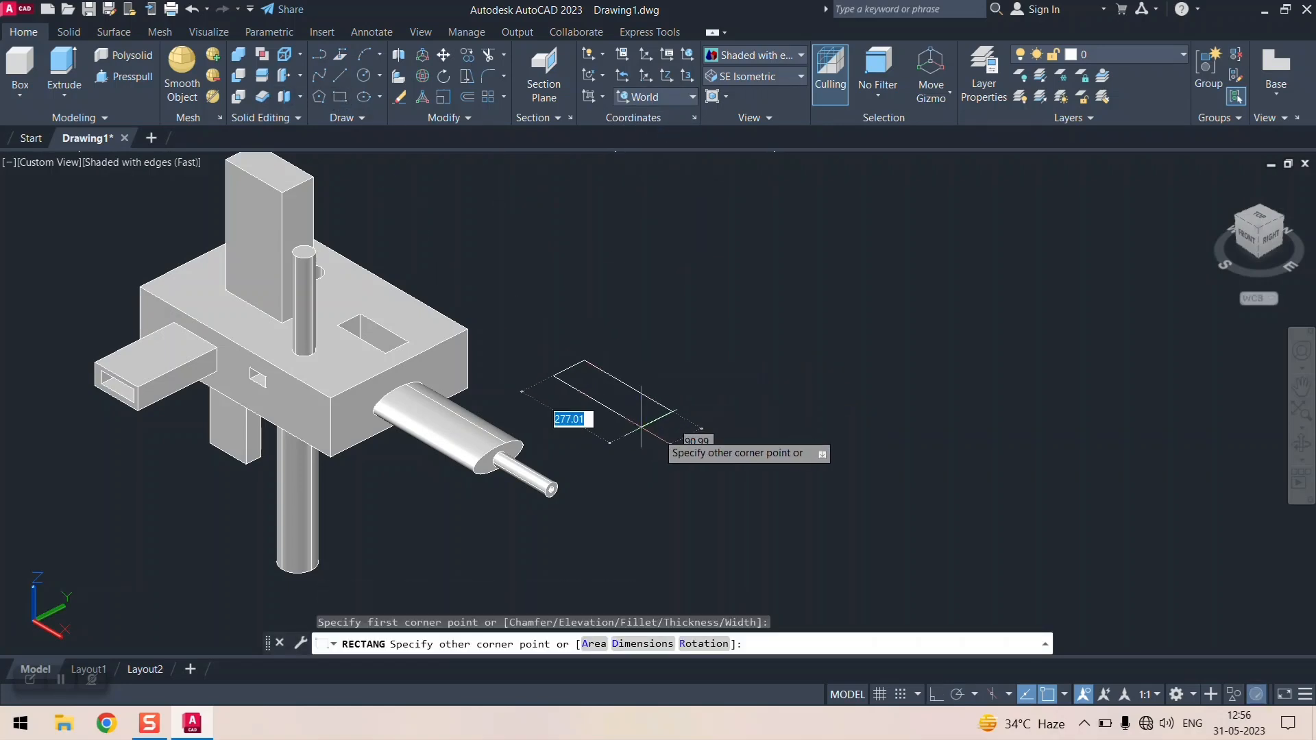
{"action": "left_click", "coordinate": [684, 459]}
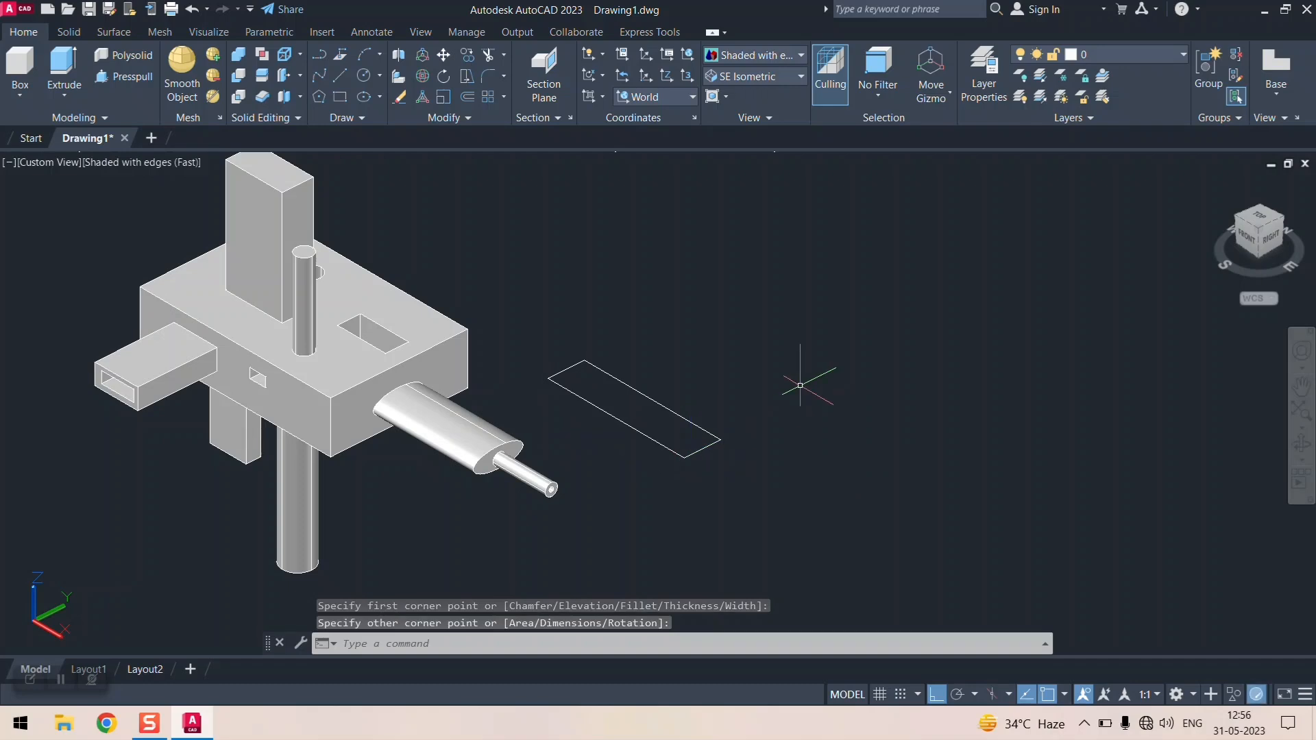
- Presspull the flat rectangle upward about 262 units into a separate box beside the block
{"action": "left_click", "coordinate": [127, 78]}
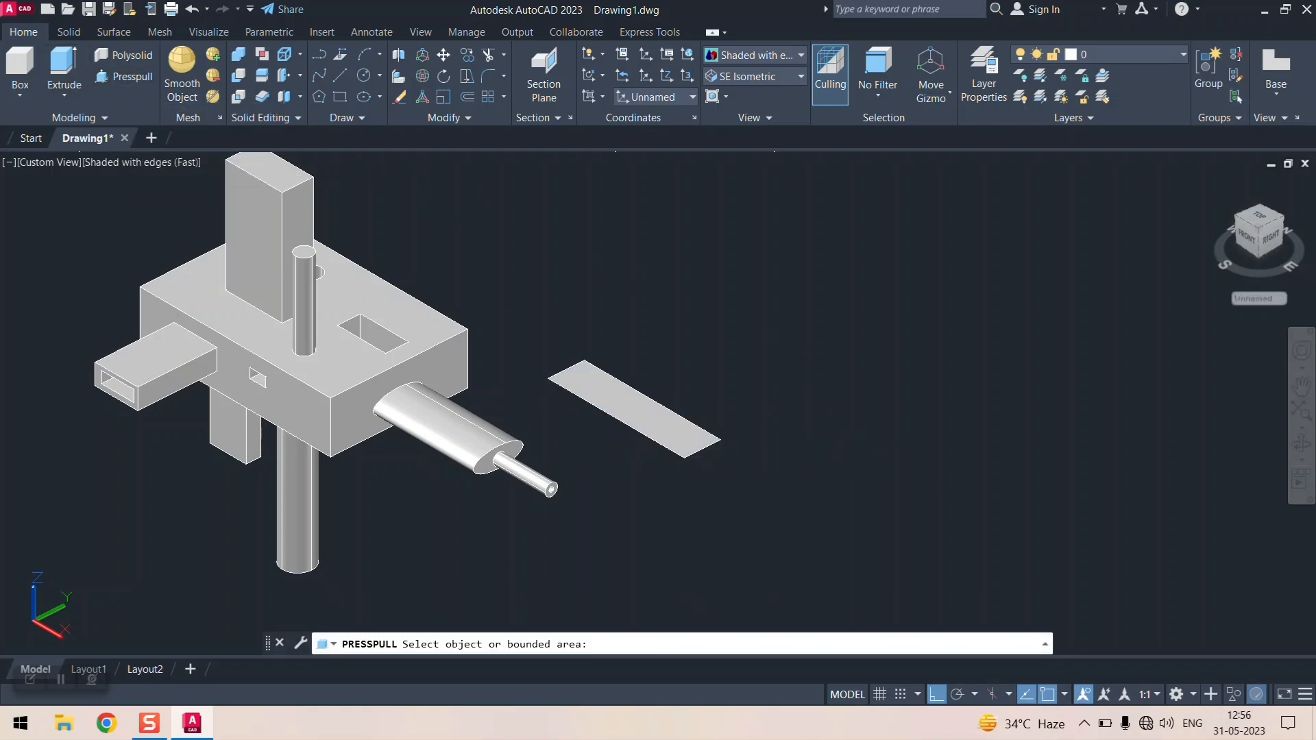
{"action": "left_click", "coordinate": [658, 421]}
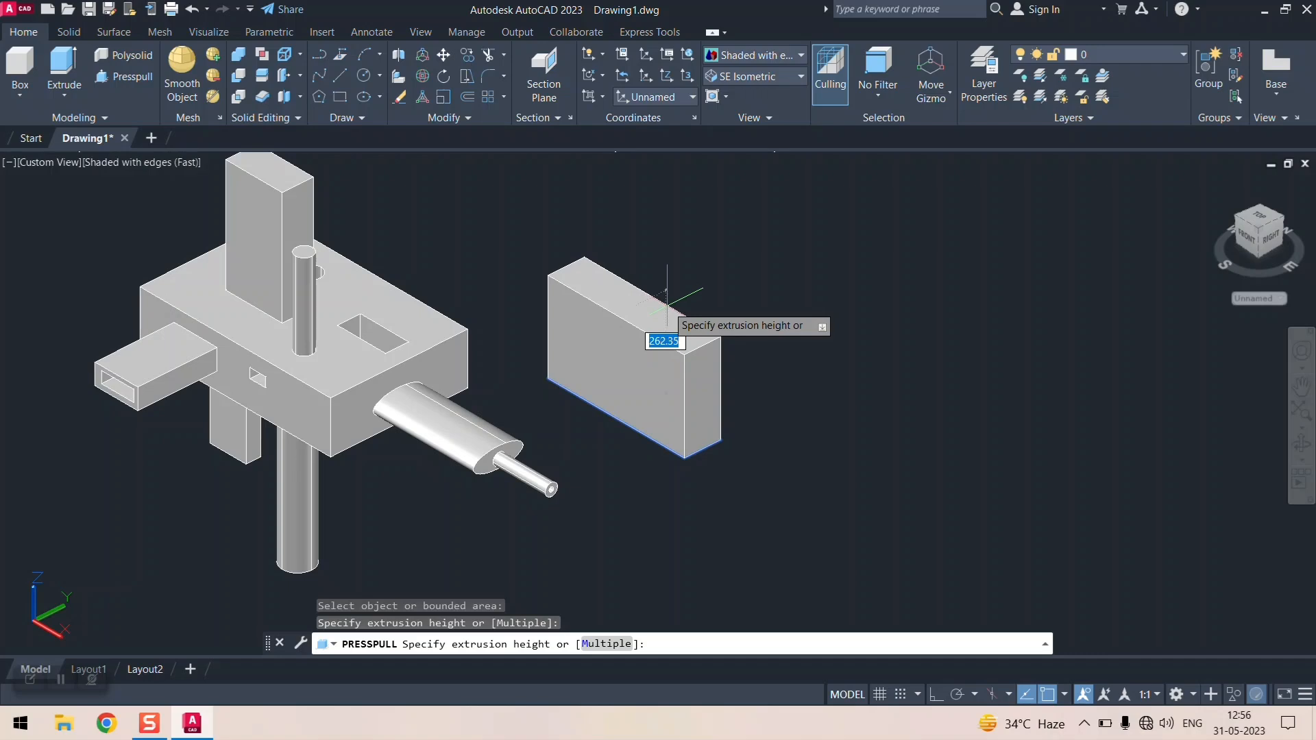
{"action": "left_click", "coordinate": [667, 301]}
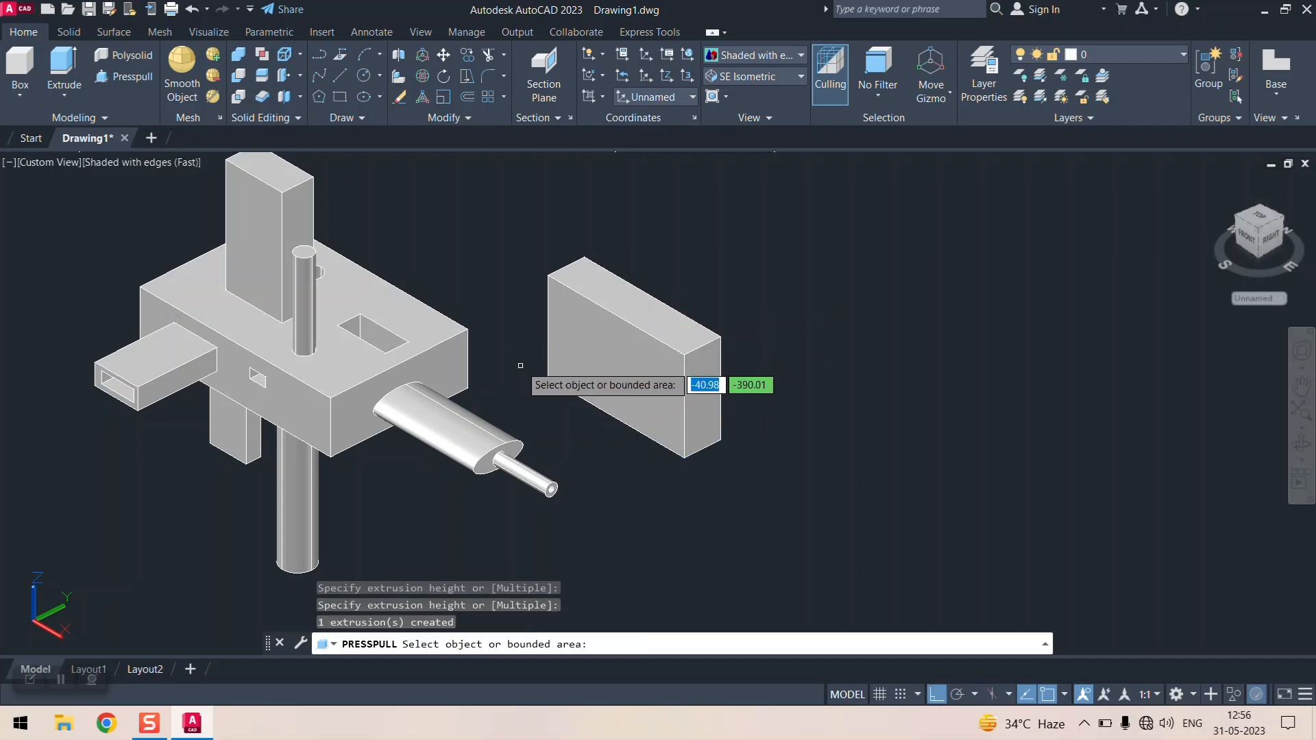
{"action": "left_click", "coordinate": [577, 357]}
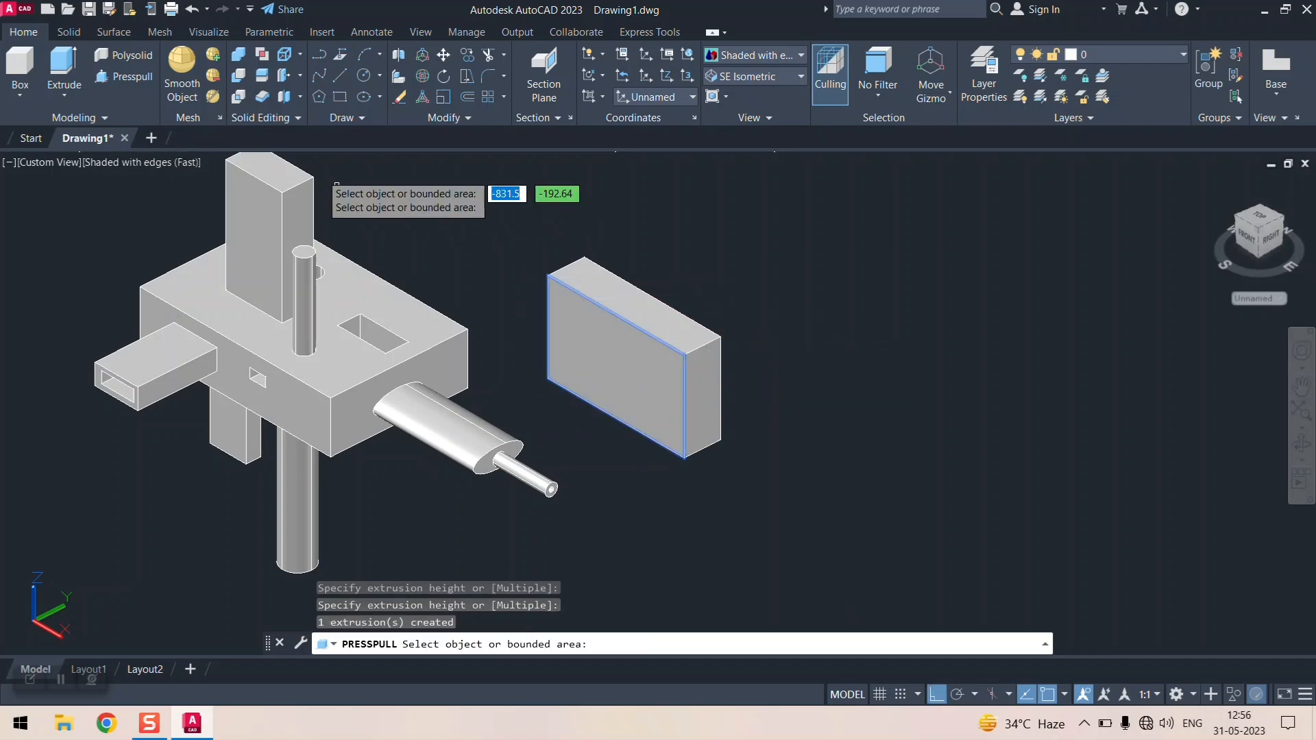
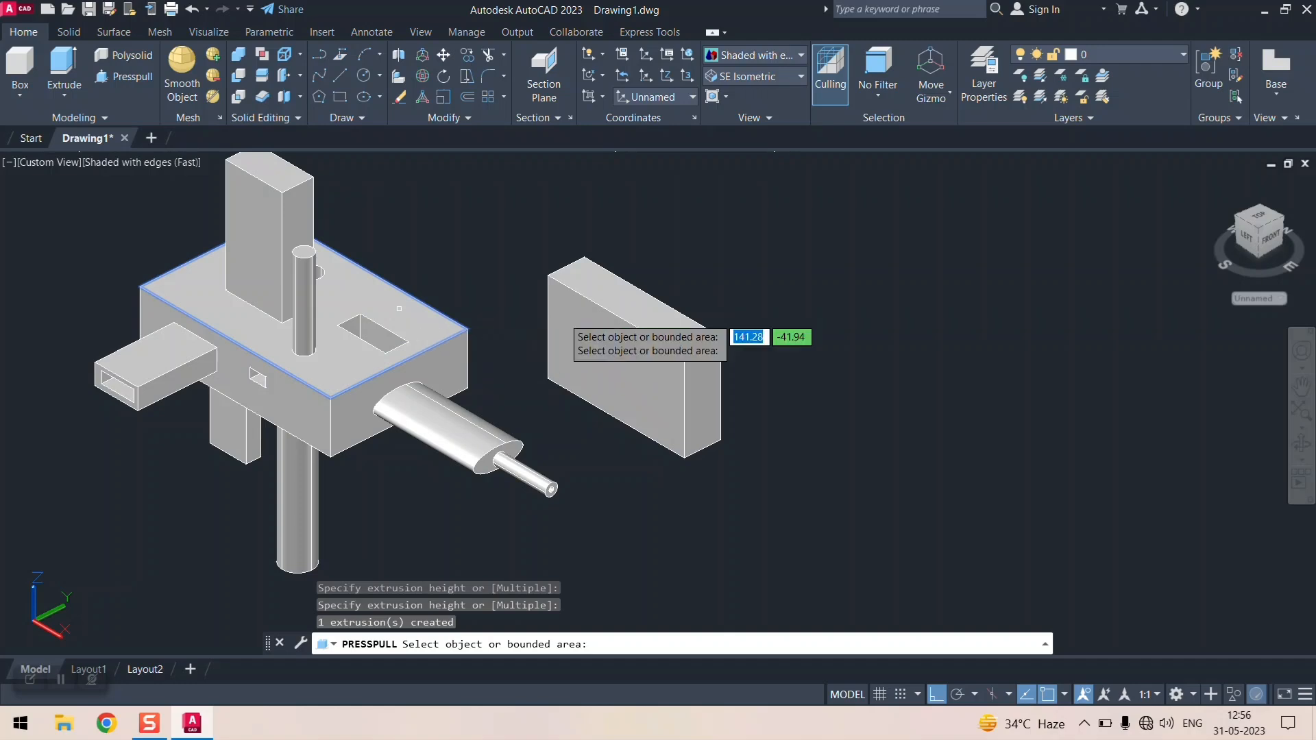
- Move the separate box with 3D Move from its lower corner to the block's nearest top corner
{"action": "left_click", "coordinate": [422, 56]}
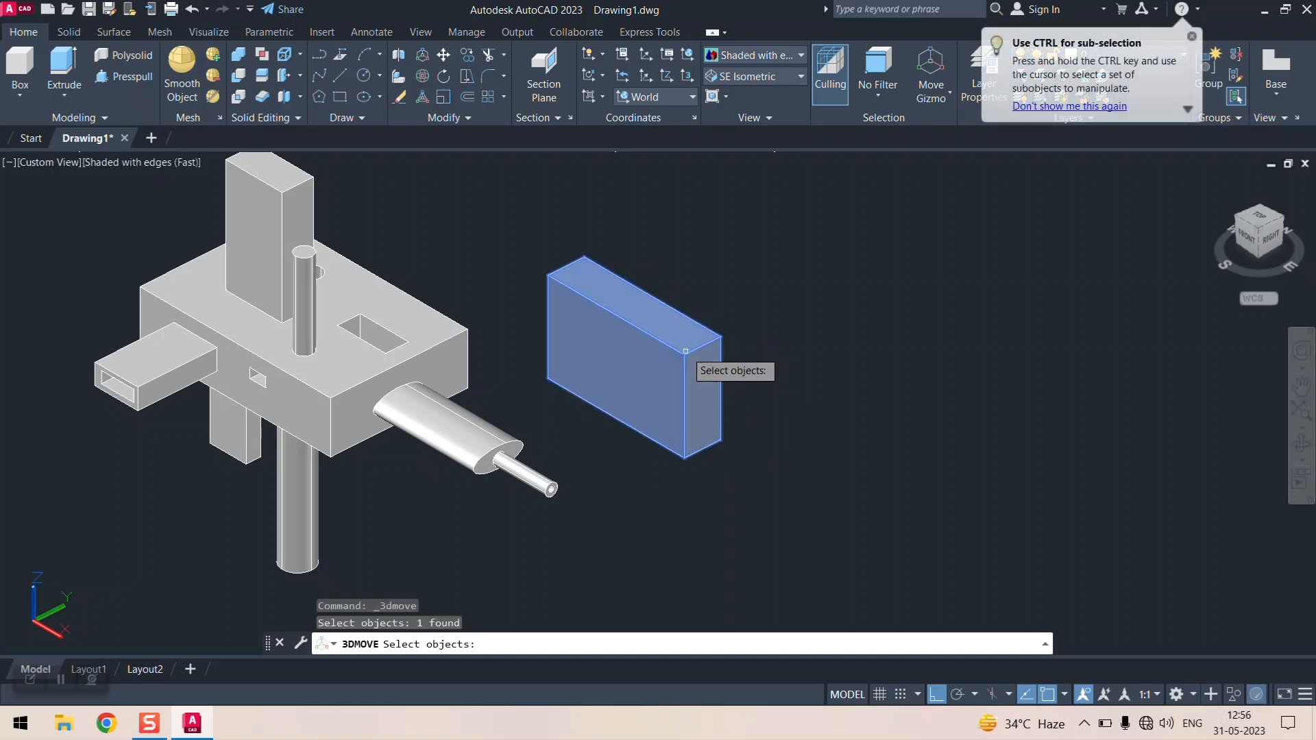
{"action": "key", "text": "Return"}
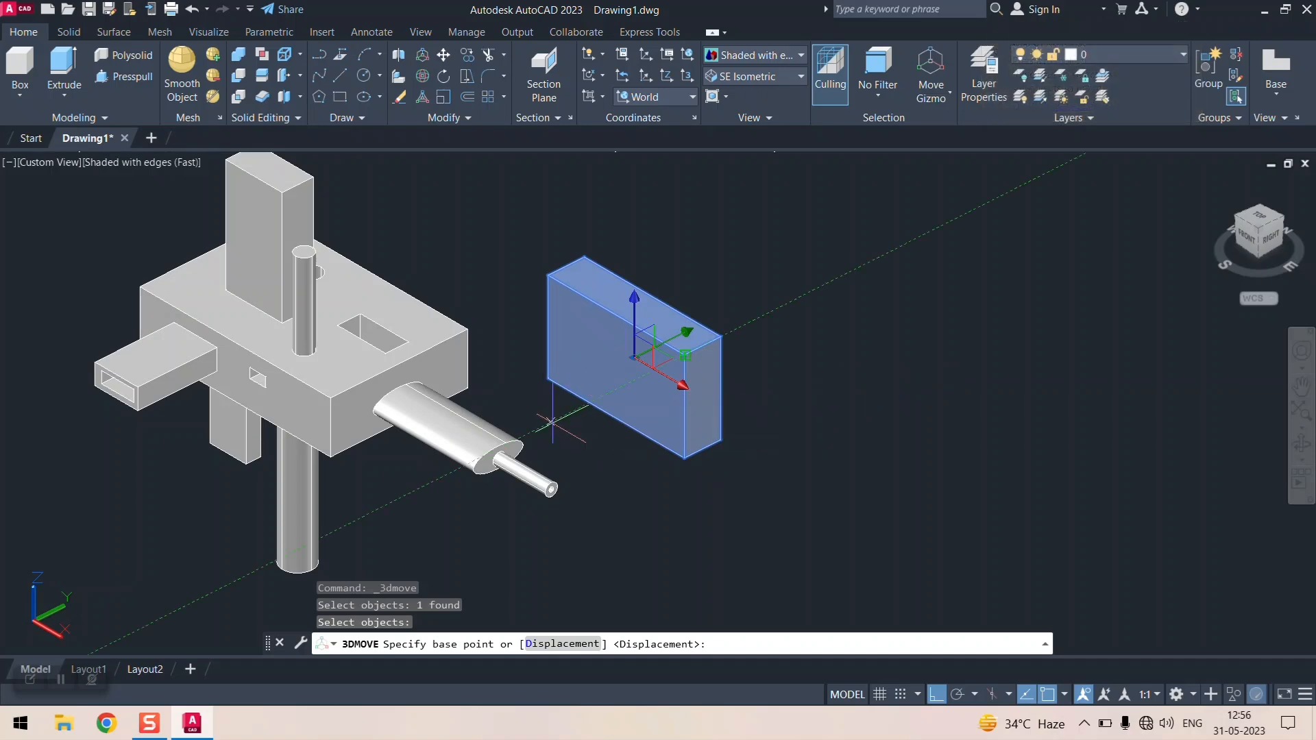
{"action": "left_click", "coordinate": [555, 385]}
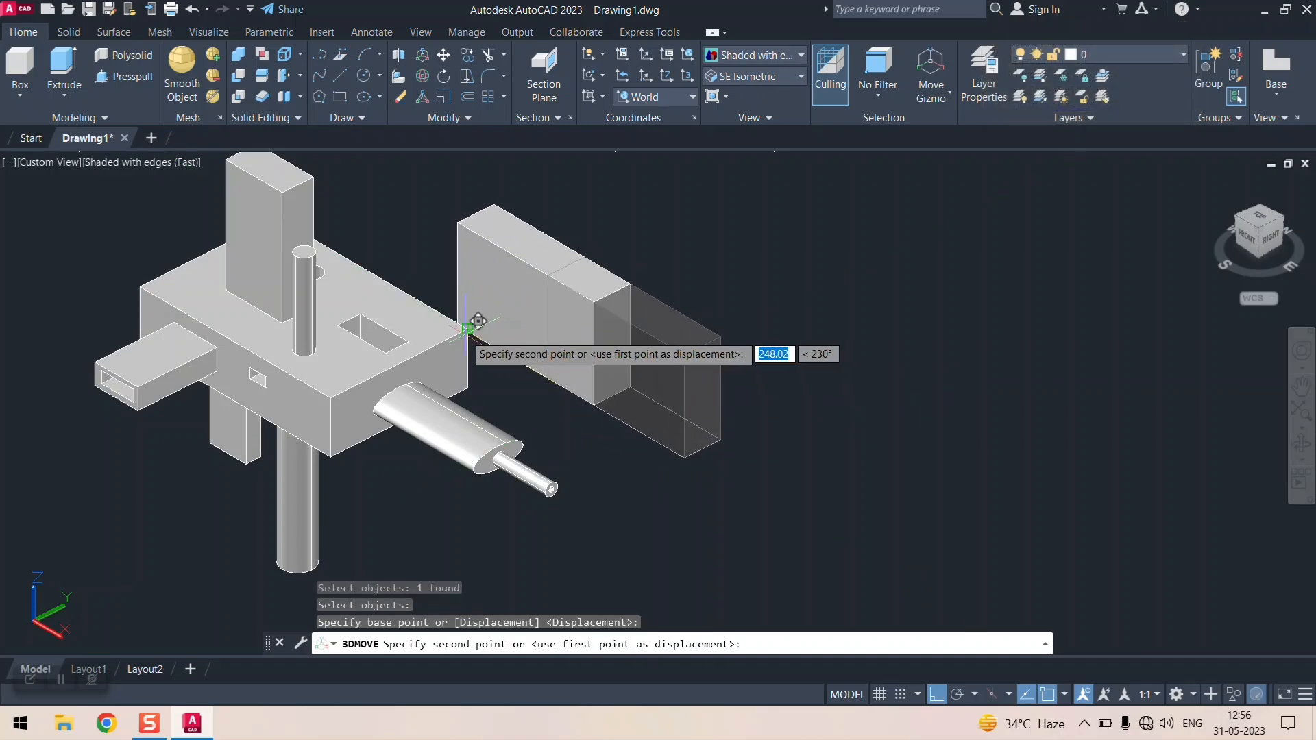
{"action": "scroll", "coordinate": [482, 326], "scroll_direction": "up", "scroll_amount": 3}
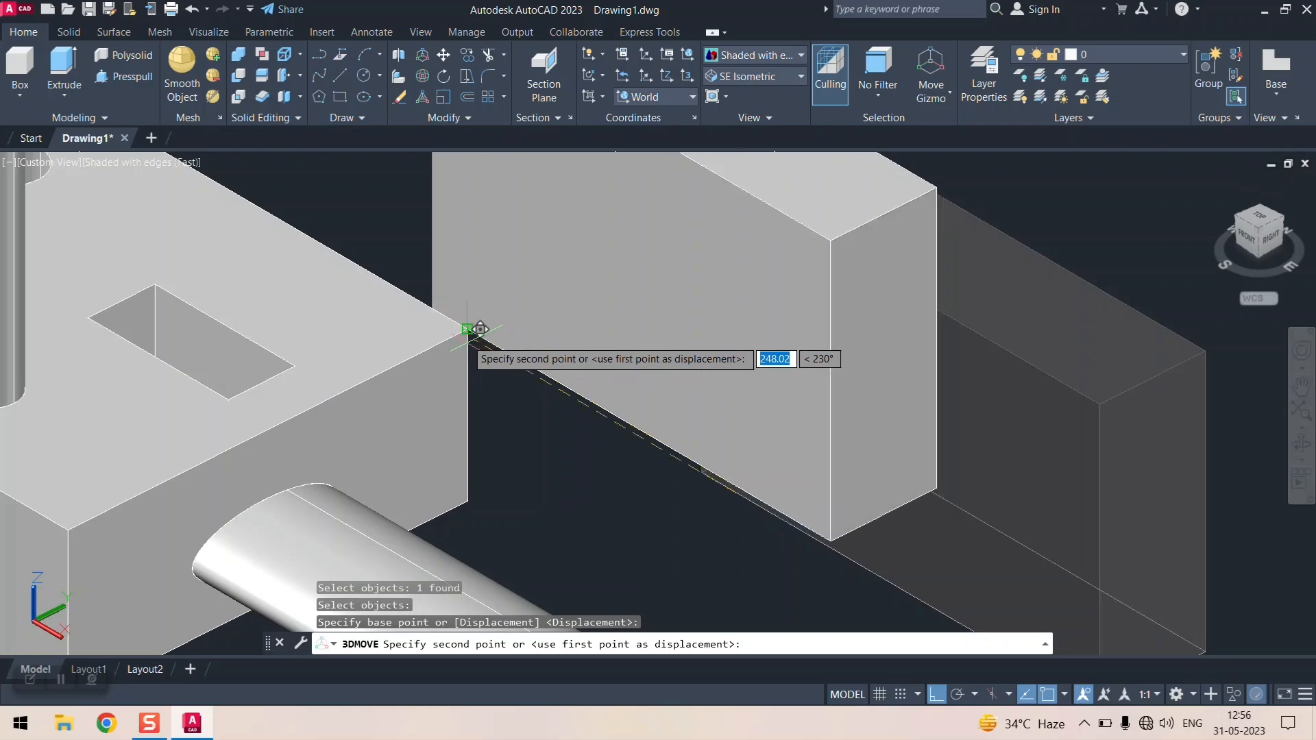
{"action": "left_click", "coordinate": [472, 329]}
{"action": "scroll", "coordinate": [769, 377], "scroll_direction": "down", "scroll_amount": 6}
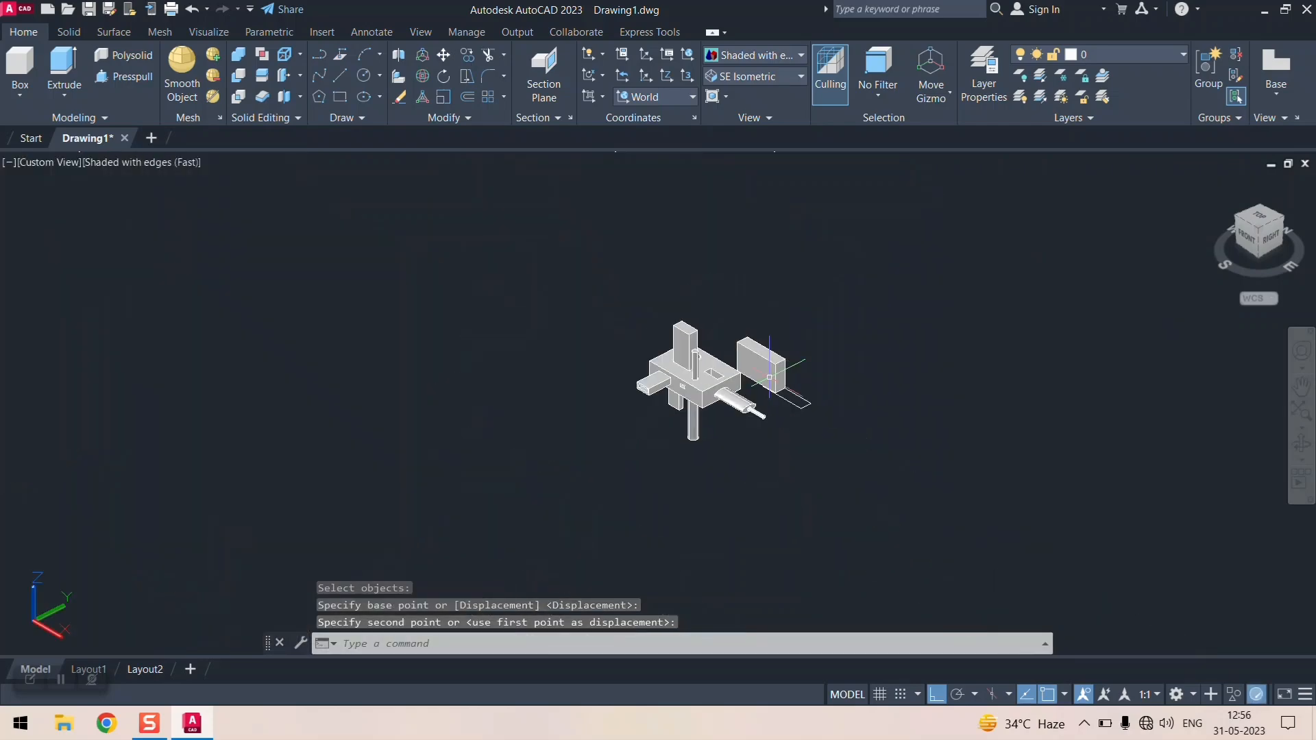
{"action": "scroll", "coordinate": [769, 377], "scroll_direction": "up", "scroll_amount": 6}
{"action": "scroll", "coordinate": [769, 377], "scroll_direction": "down", "scroll_amount": 4}
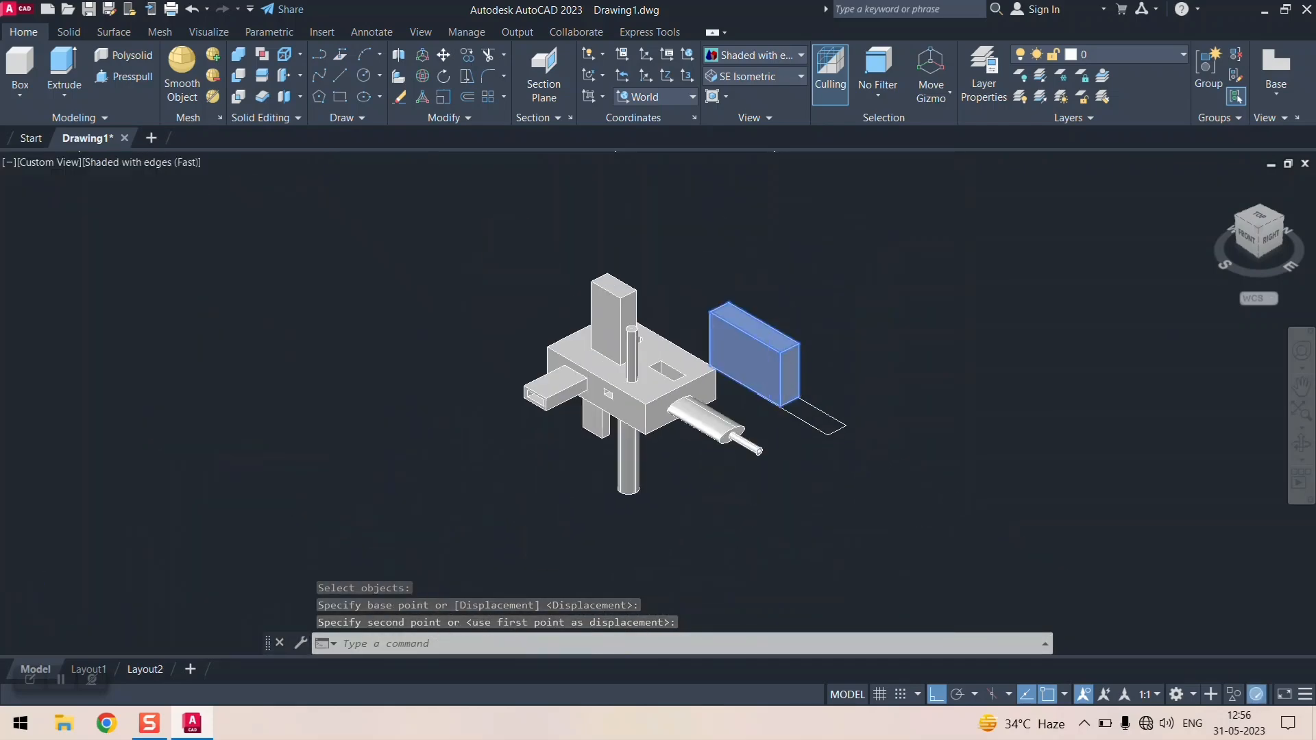
- Undo the 3D move that placed the separate box at the block's top corner
{"action": "scroll", "coordinate": [769, 377], "scroll_direction": "up", "scroll_amount": 8}
{"action": "key", "text": "ctrl+z"}
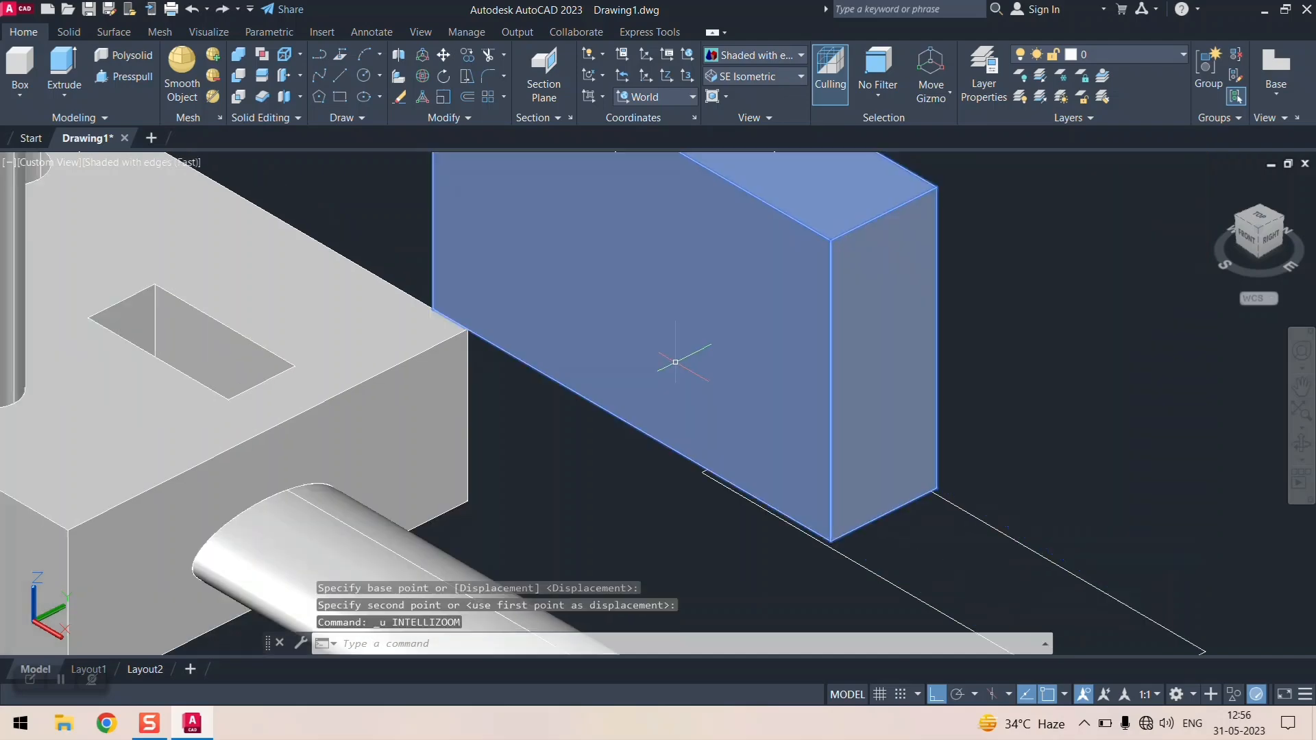
{"action": "key", "text": "ctrl+z"}
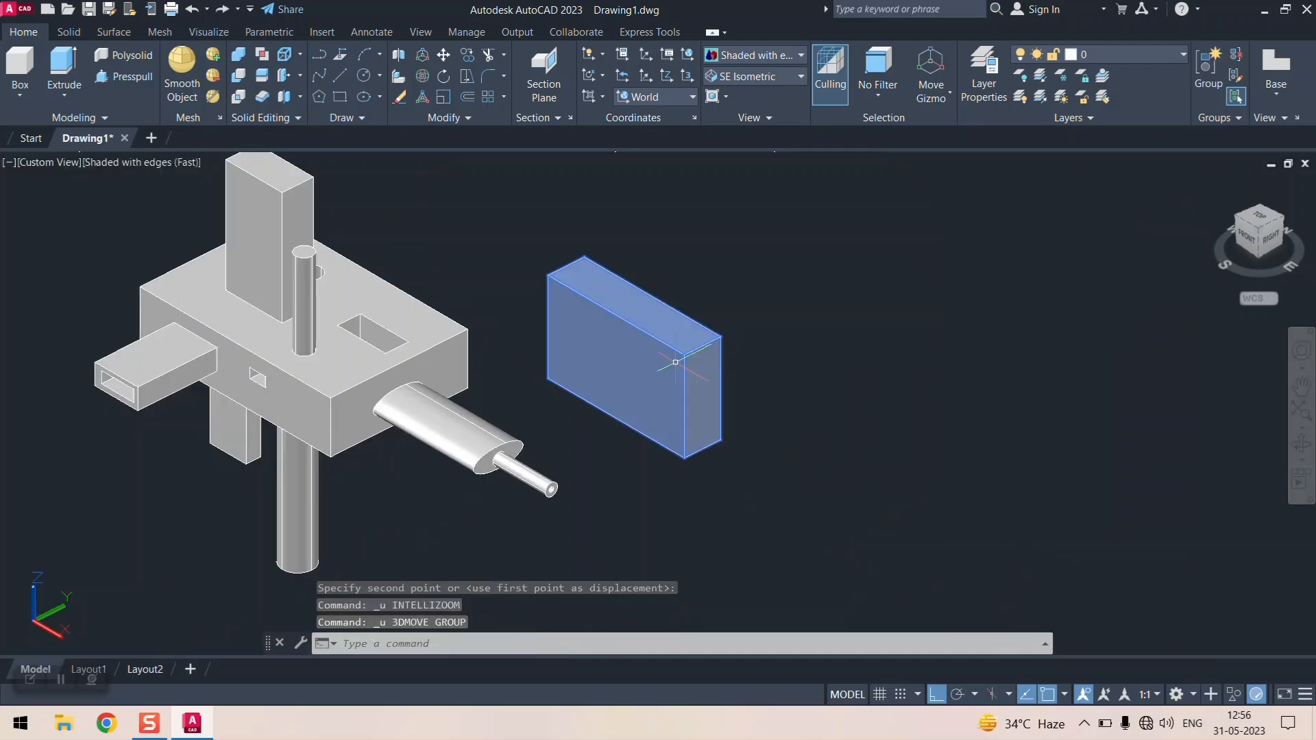
- Move the separate box along the X axis toward the block using the 3D Move gizmo
{"action": "left_click", "coordinate": [422, 55]}
{"action": "scroll", "coordinate": [574, 390], "scroll_direction": "up", "scroll_amount": 5}
{"action": "scroll", "coordinate": [574, 391], "scroll_direction": "down", "scroll_amount": 5}
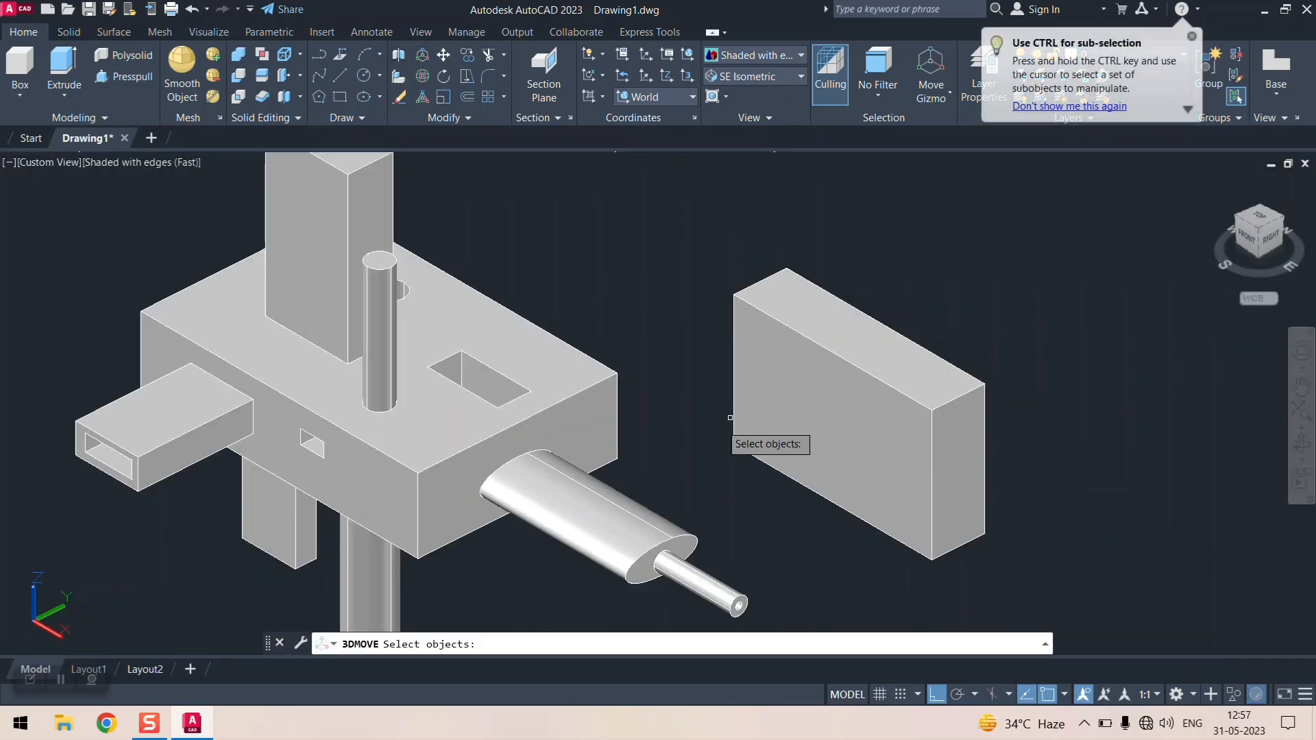
{"action": "left_click", "coordinate": [782, 319]}
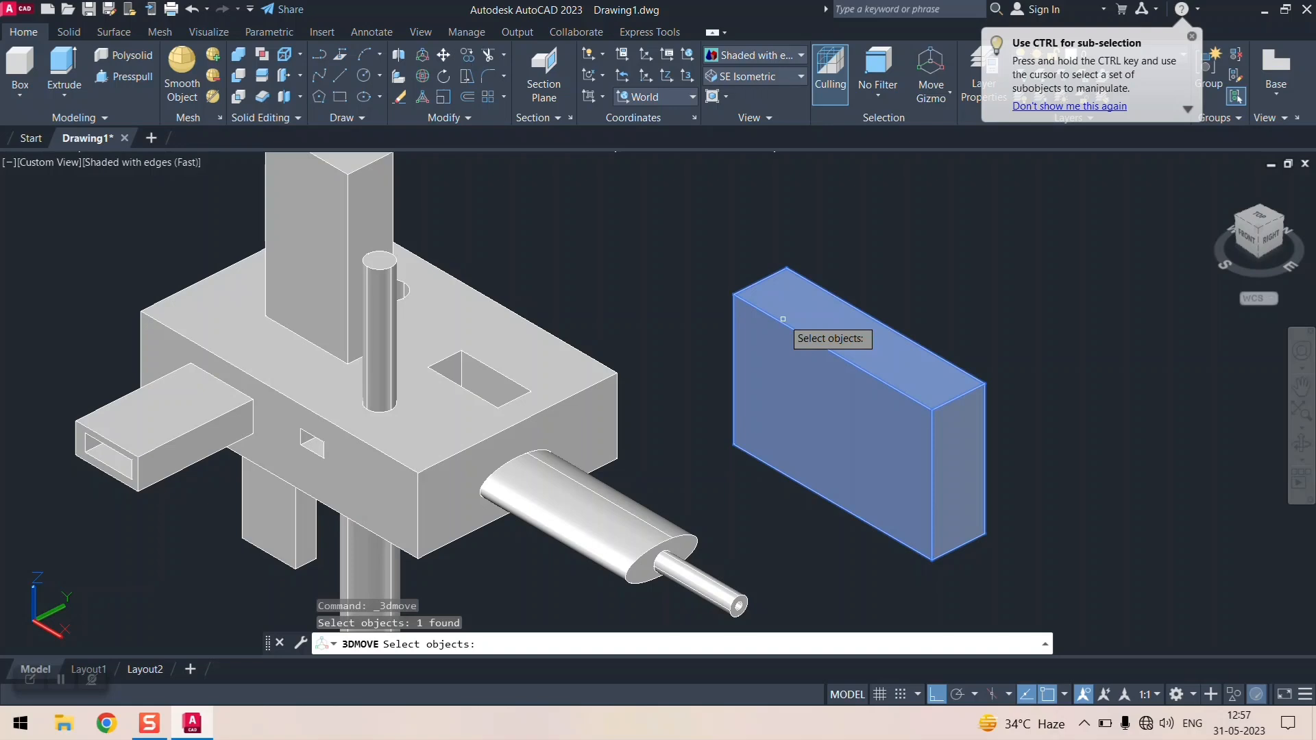
{"action": "key", "text": "Return"}
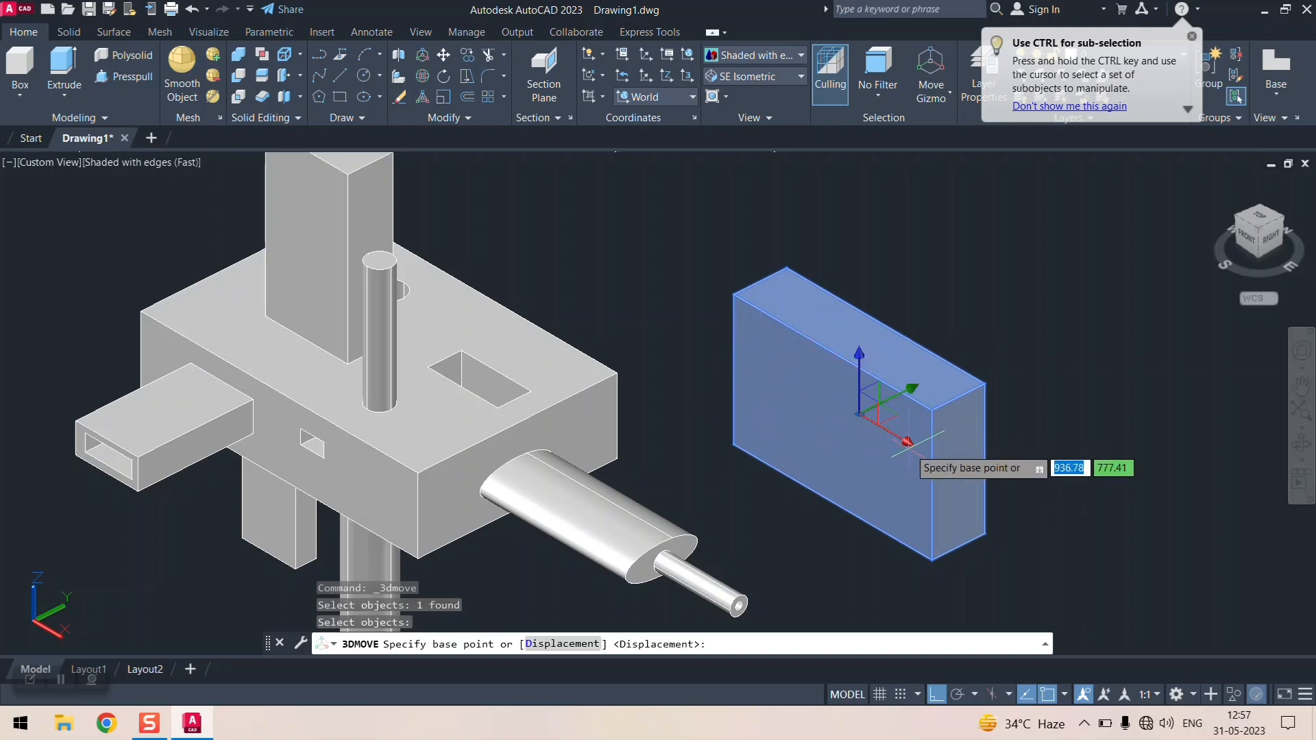
{"action": "left_click", "coordinate": [911, 446]}
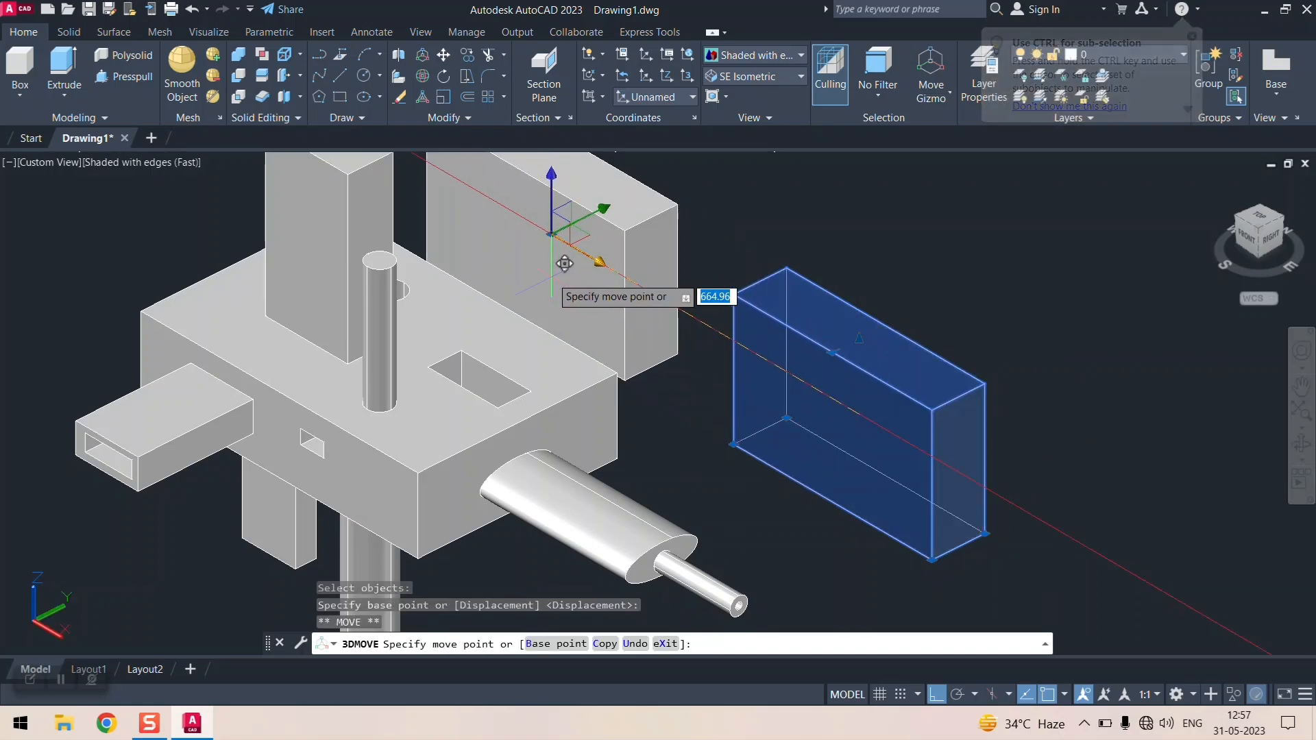
{"action": "left_click", "coordinate": [588, 170]}
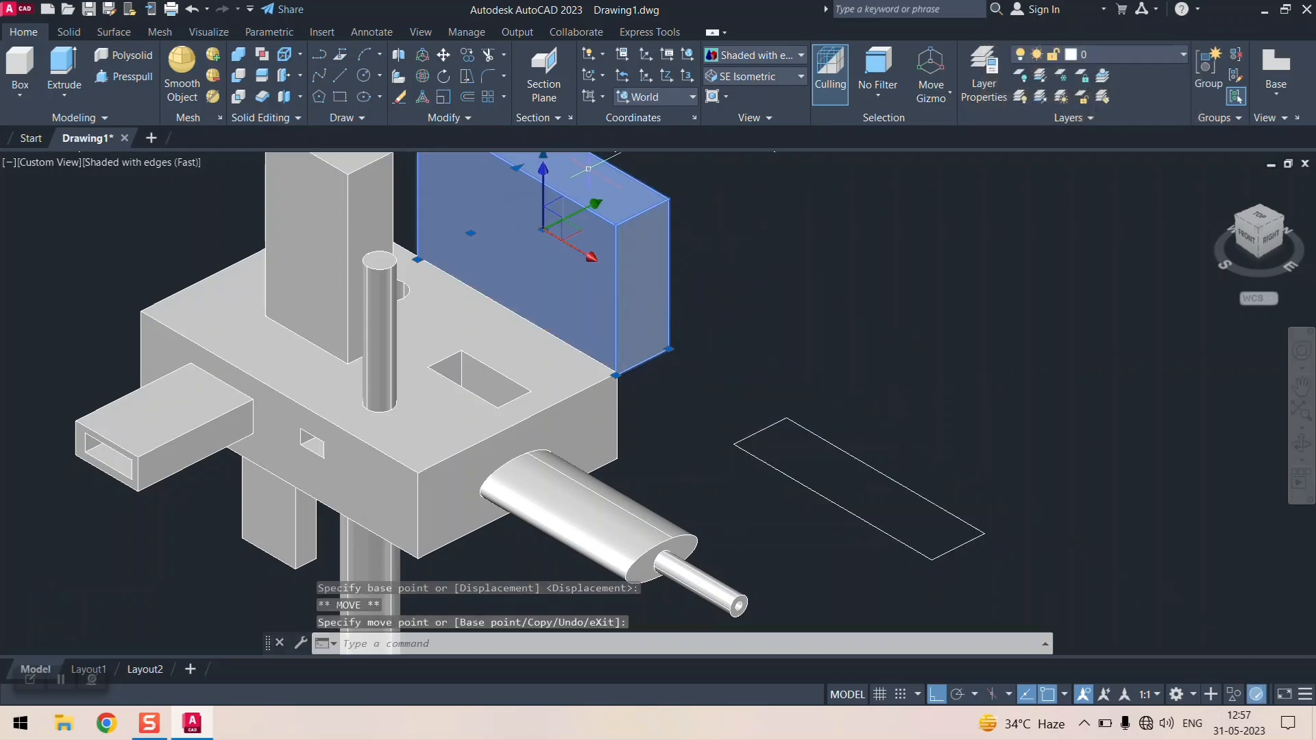
- Move the separate box along the gizmo's Y axis beside the block, and try moving it upward along the Z axis
{"action": "left_click", "coordinate": [596, 208]}
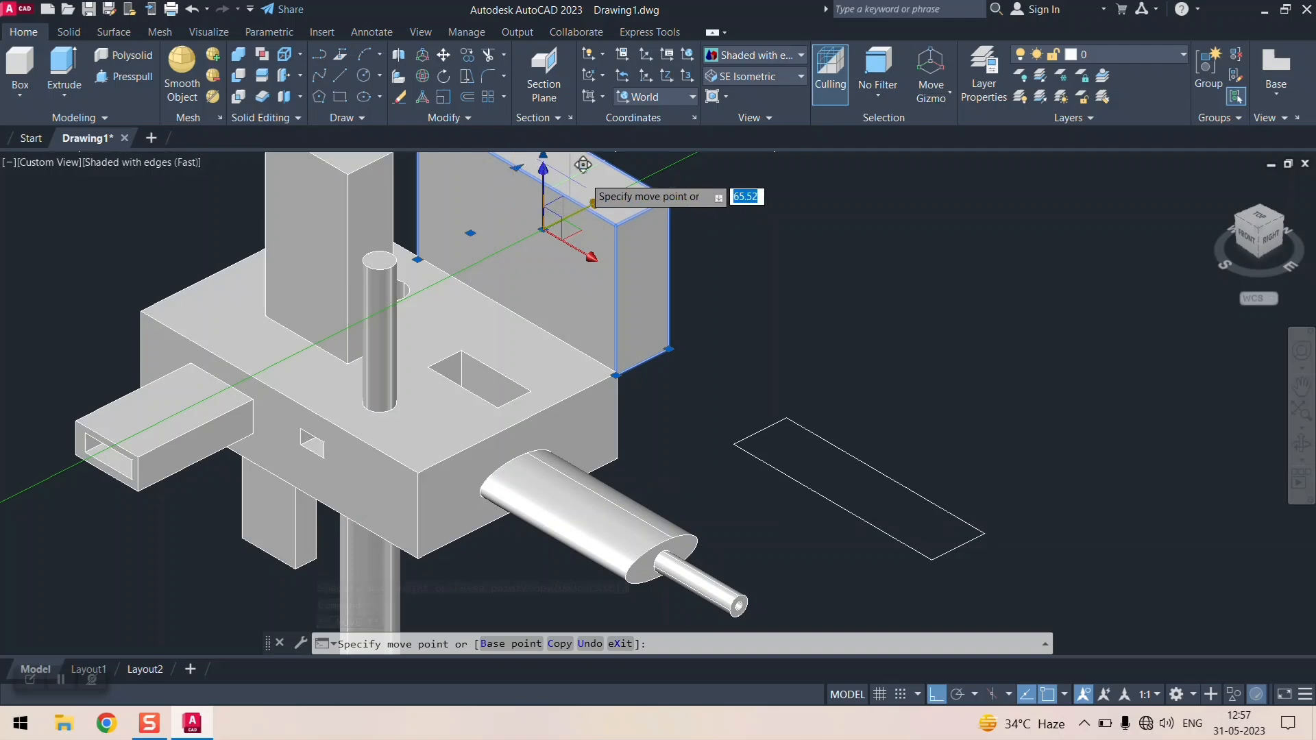
{"action": "left_click", "coordinate": [570, 244]}
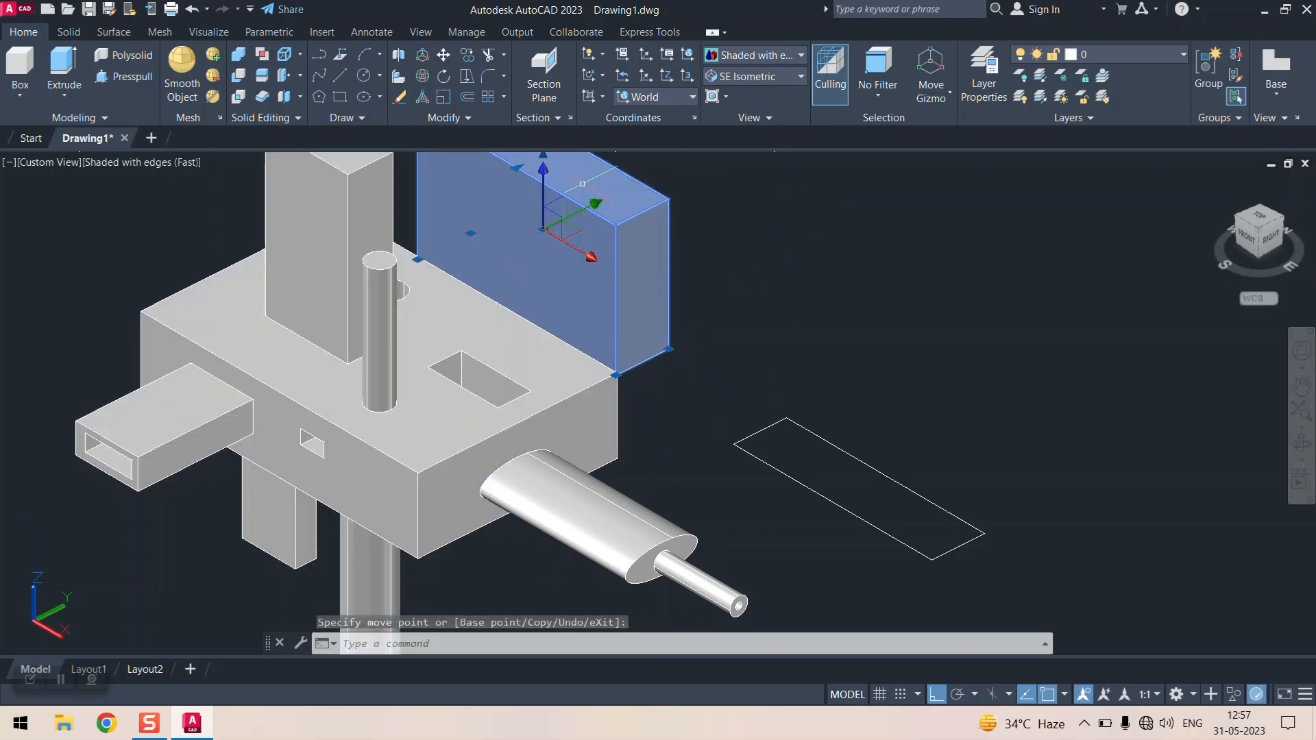
{"action": "left_click", "coordinate": [596, 205]}
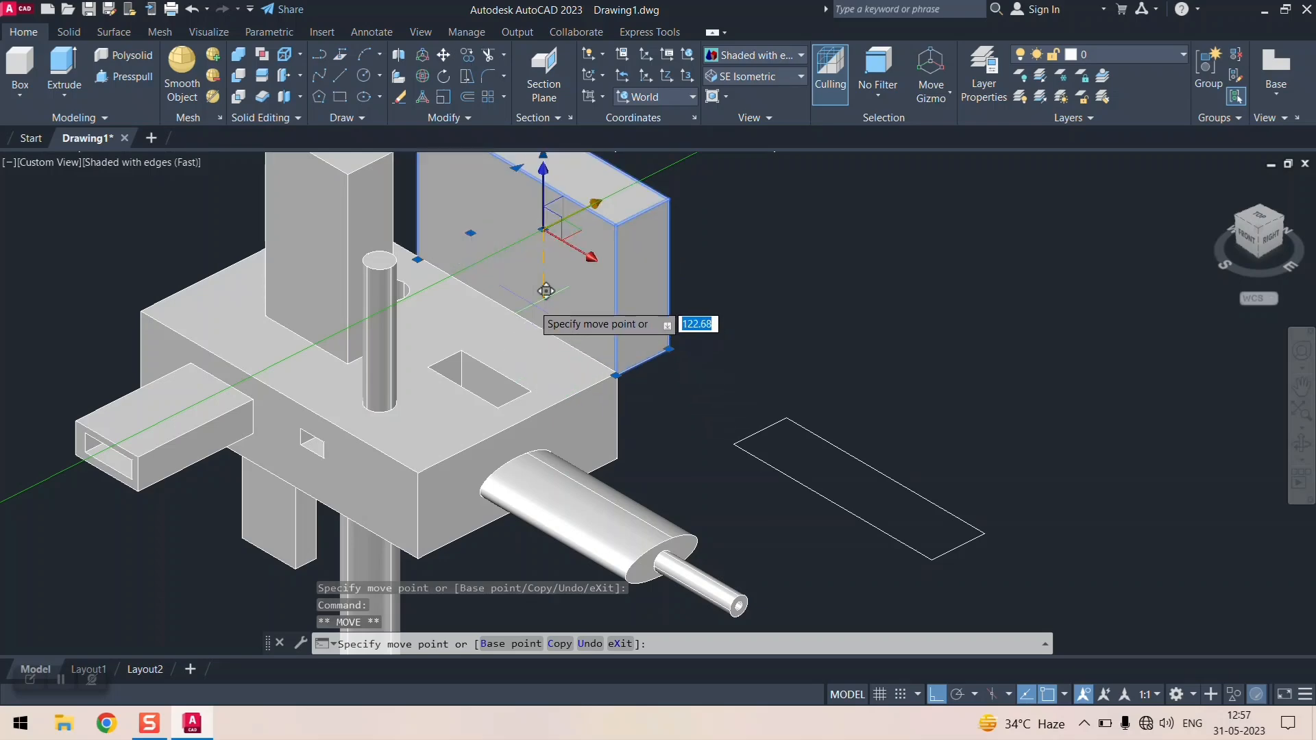
{"action": "scroll", "coordinate": [545, 291], "scroll_direction": "up", "scroll_amount": 2}
{"action": "scroll", "coordinate": [546, 290], "scroll_direction": "down", "scroll_amount": 5}
{"action": "scroll", "coordinate": [661, 411], "scroll_direction": "up", "scroll_amount": 2}
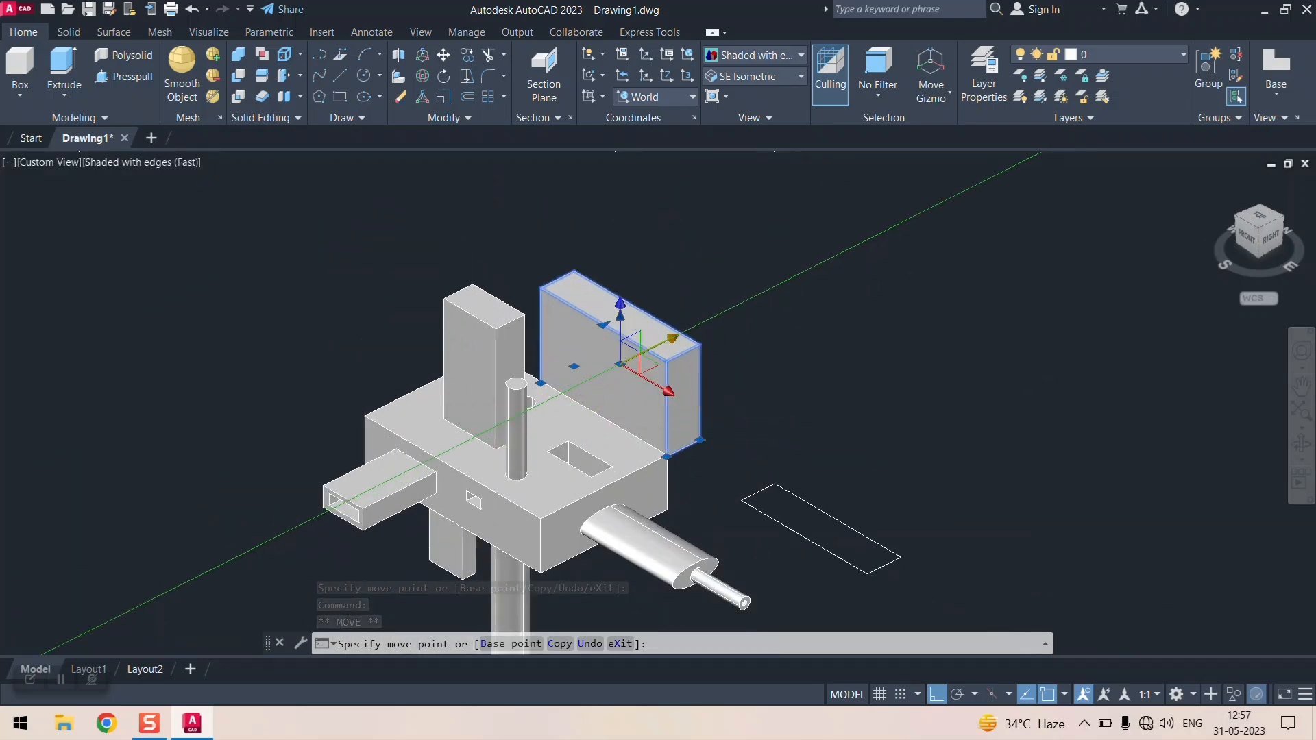
{"action": "middle_click_drag", "start_coordinate": [620, 363], "coordinate": [875, 245], "text": "shift"}
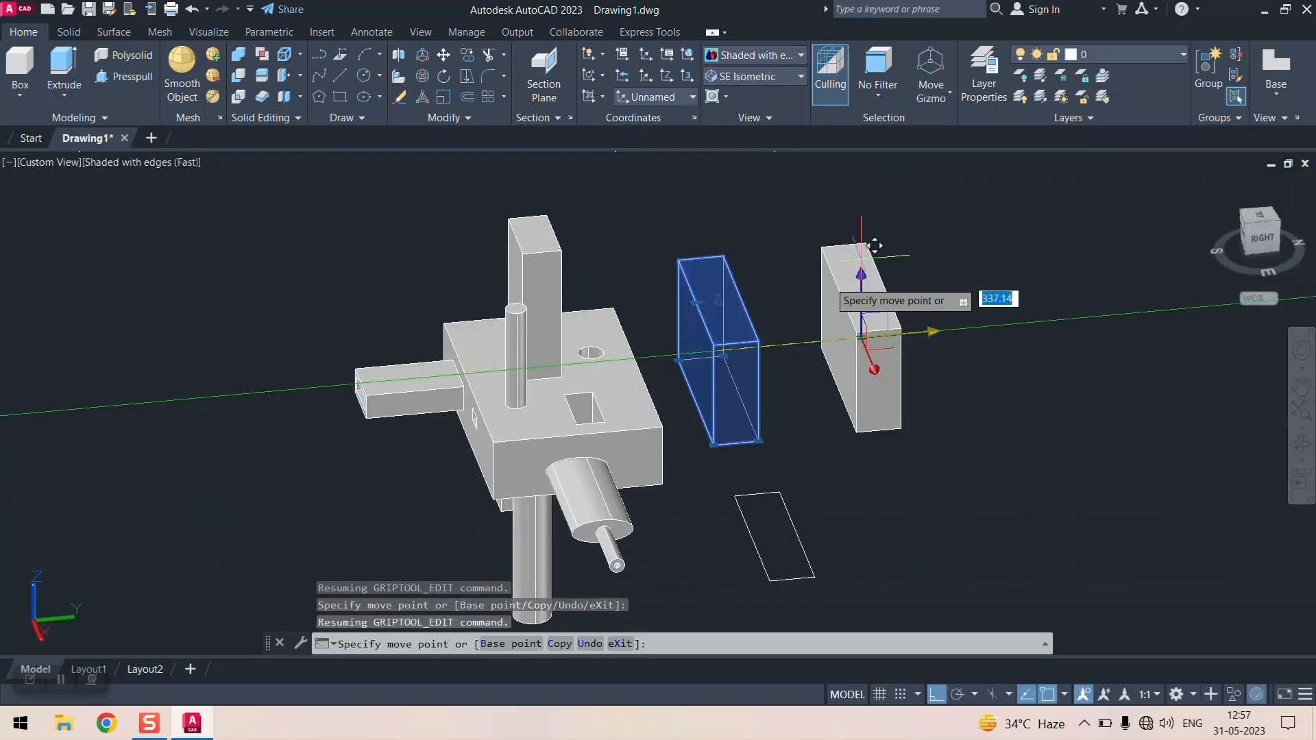
{"action": "left_click", "coordinate": [737, 283]}
{"action": "left_click", "coordinate": [746, 289]}
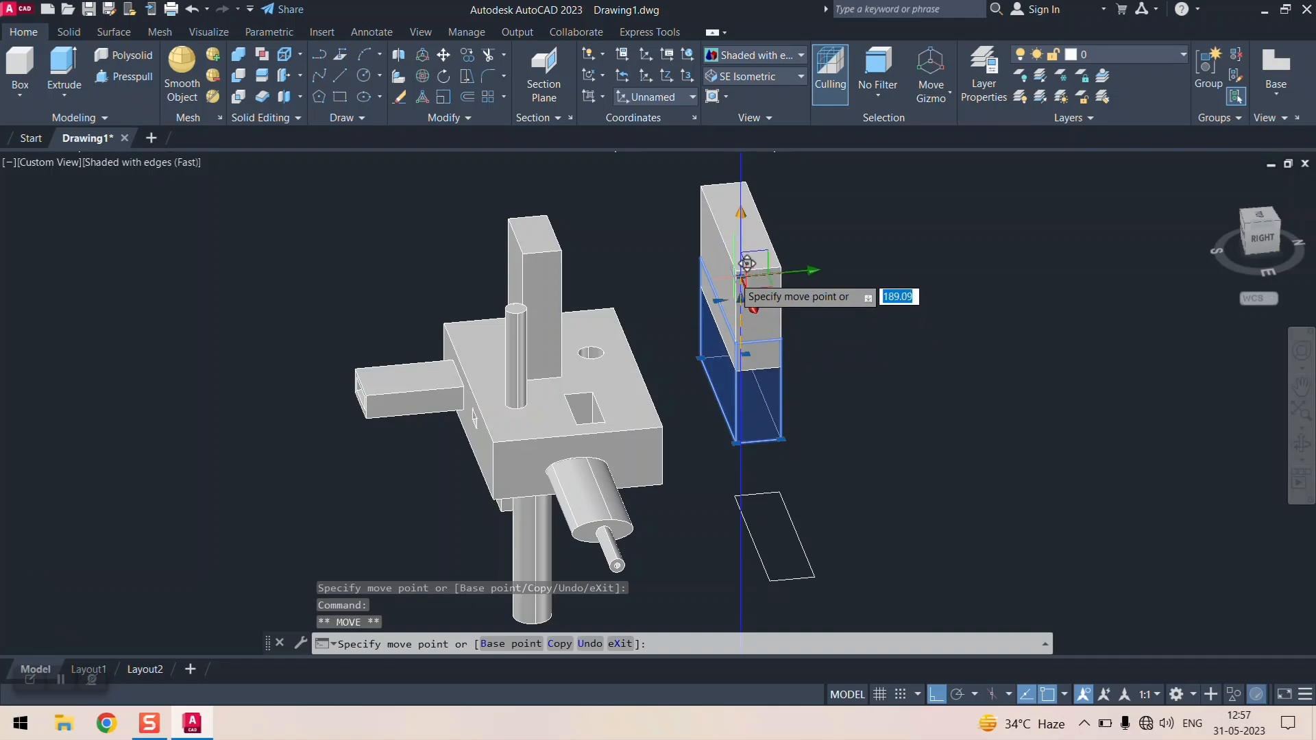
{"action": "key", "text": "Escape"}
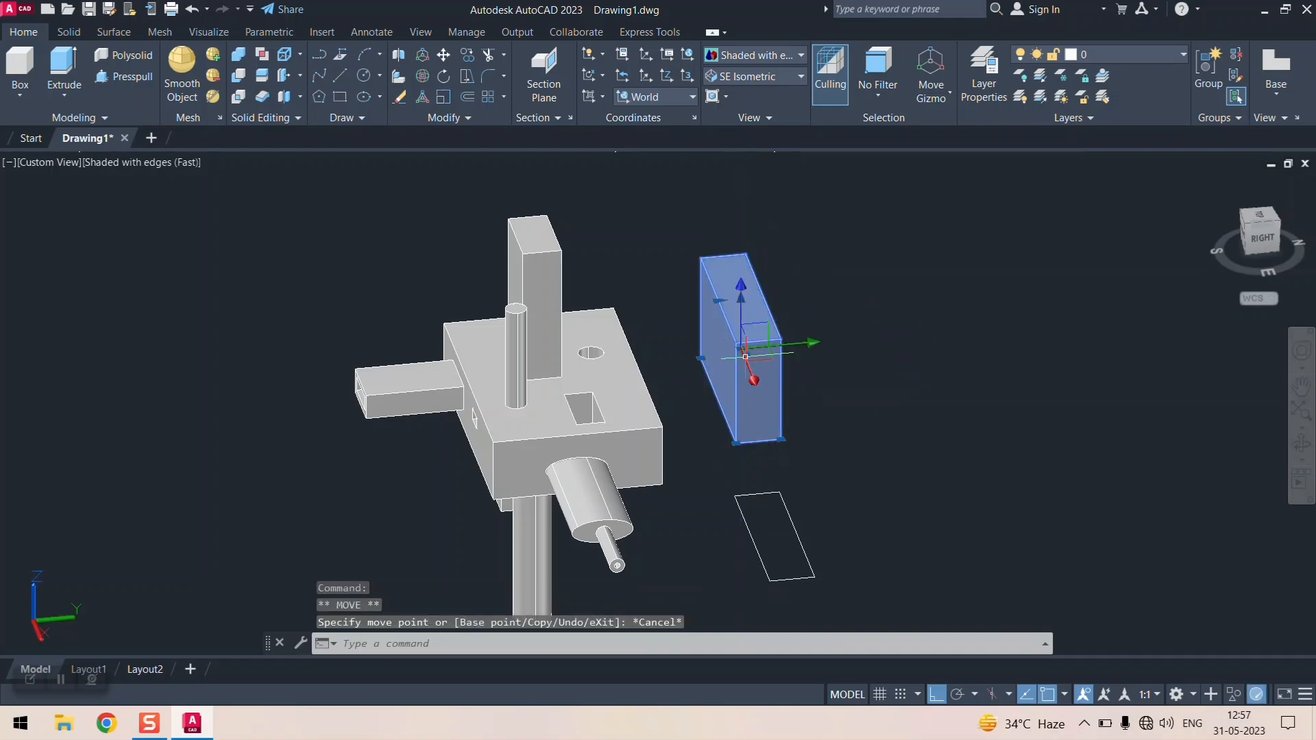
- Undo the gizmo moves and view changes back to the box's original place beside the block
{"action": "key", "text": "ctrl+z"}
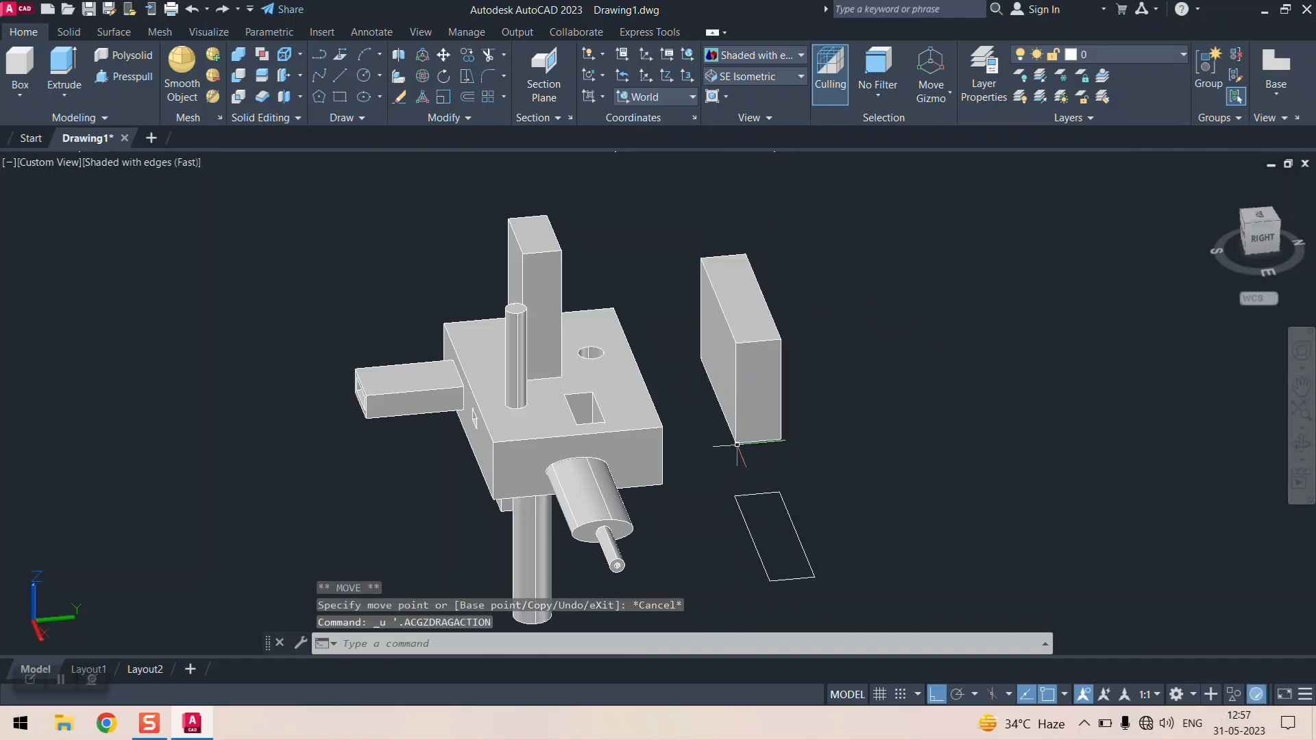
{"action": "scroll", "coordinate": [655, 439], "scroll_direction": "up", "scroll_amount": 4}
{"action": "scroll", "coordinate": [652, 436], "scroll_direction": "down", "scroll_amount": 4}
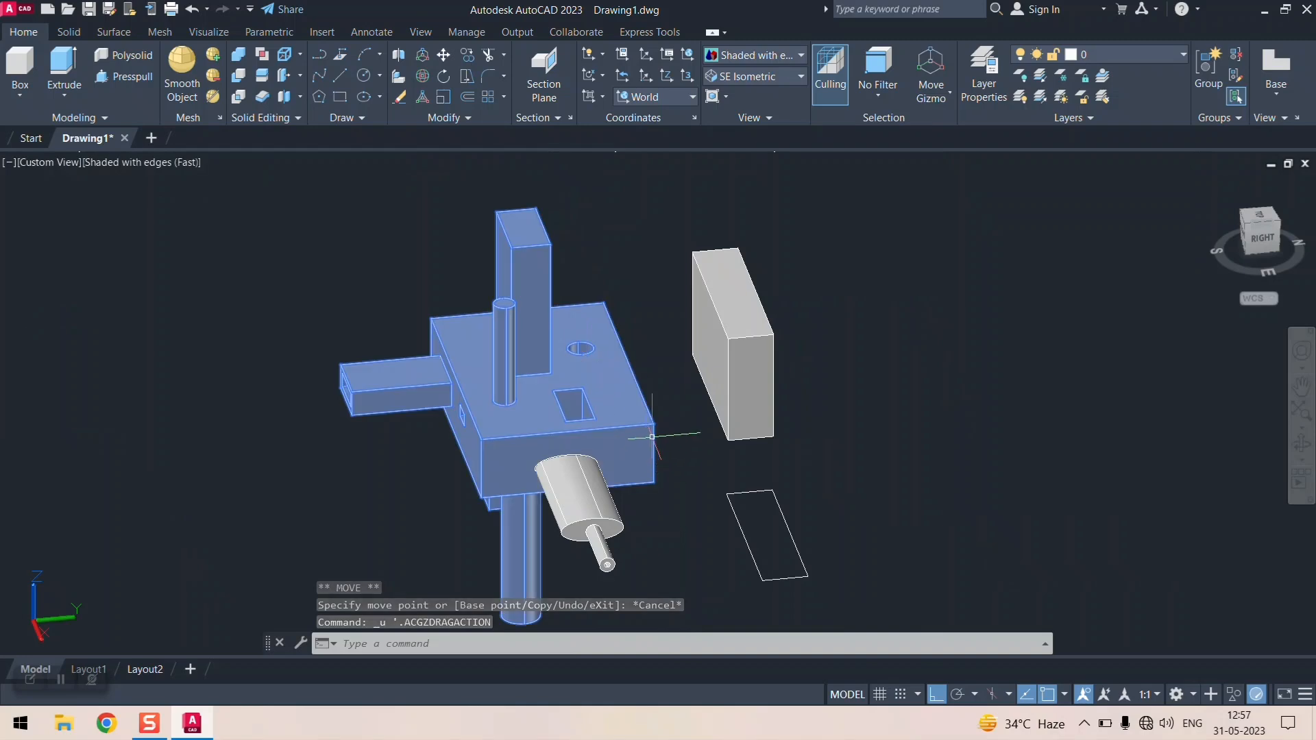
{"action": "middle_click_drag", "start_coordinate": [654, 431], "coordinate": [733, 421], "text": "shift"}
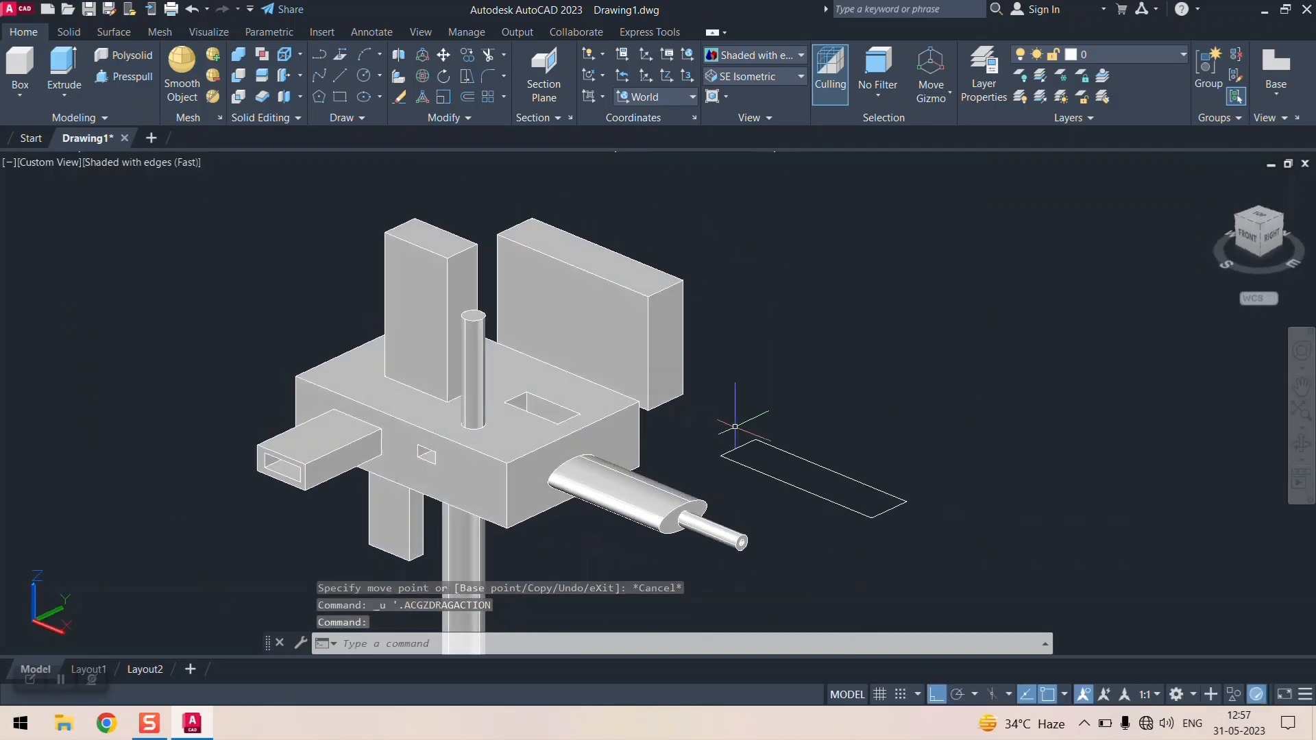
{"action": "key", "text": "ctrl+z"}
{"action": "key", "text": "ctrl+z"}
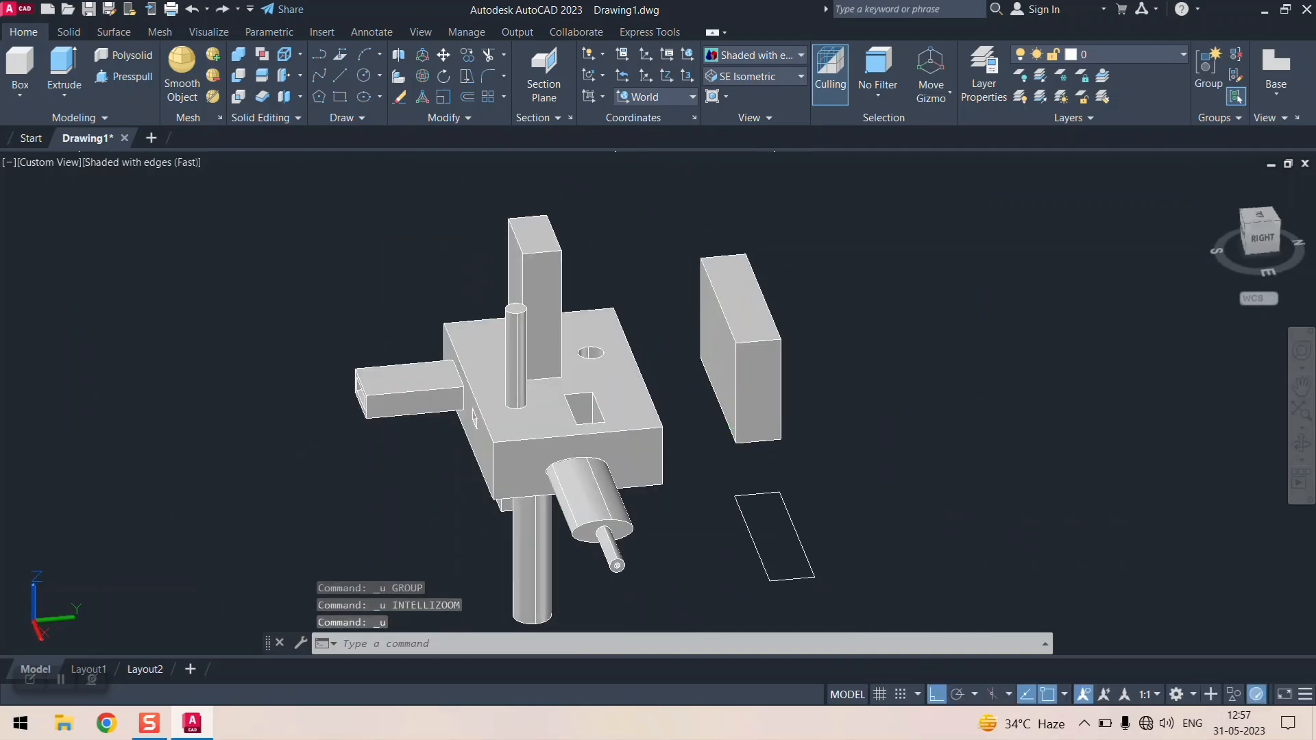
{"action": "key", "text": "ctrl+z"}
{"action": "key", "text": "ctrl+z"}
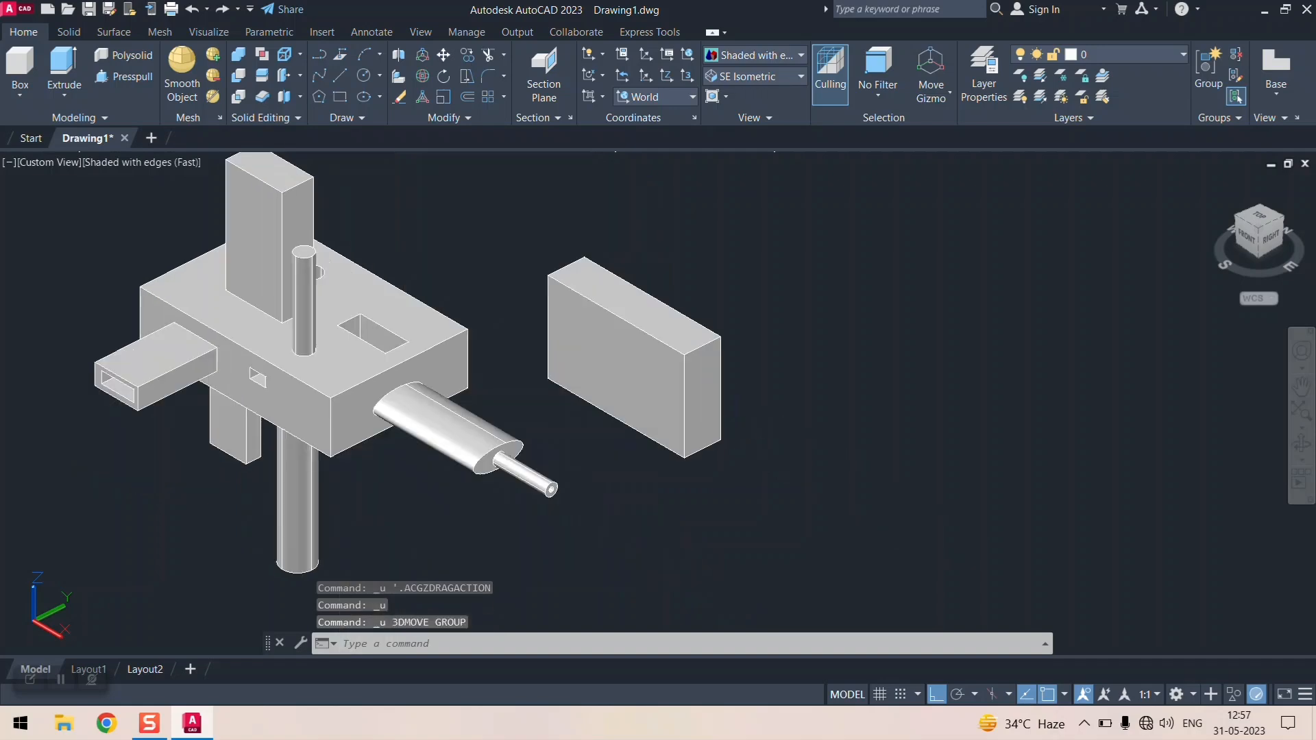
- Move the separate box with 3D Move from its lower front corner to the block's nearest top corner, and undo the move
{"action": "left_click", "coordinate": [422, 56]}
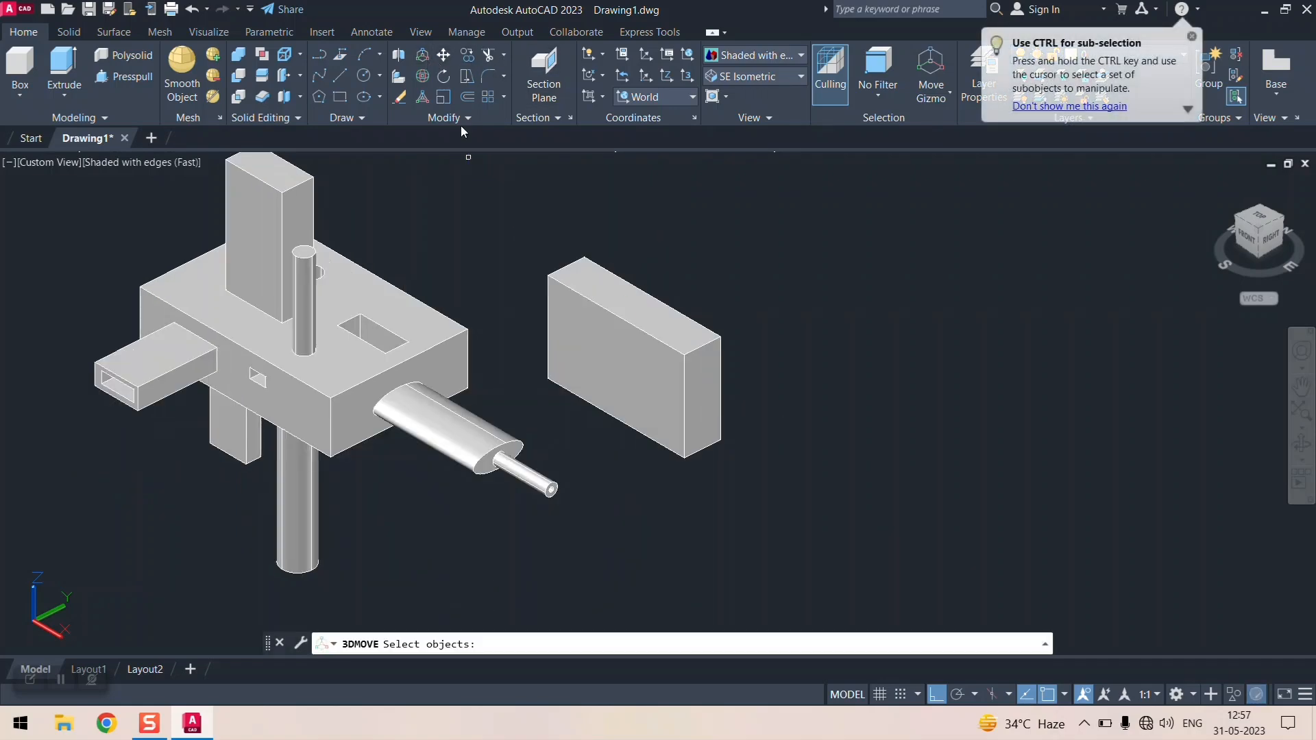
{"action": "left_click", "coordinate": [639, 324]}
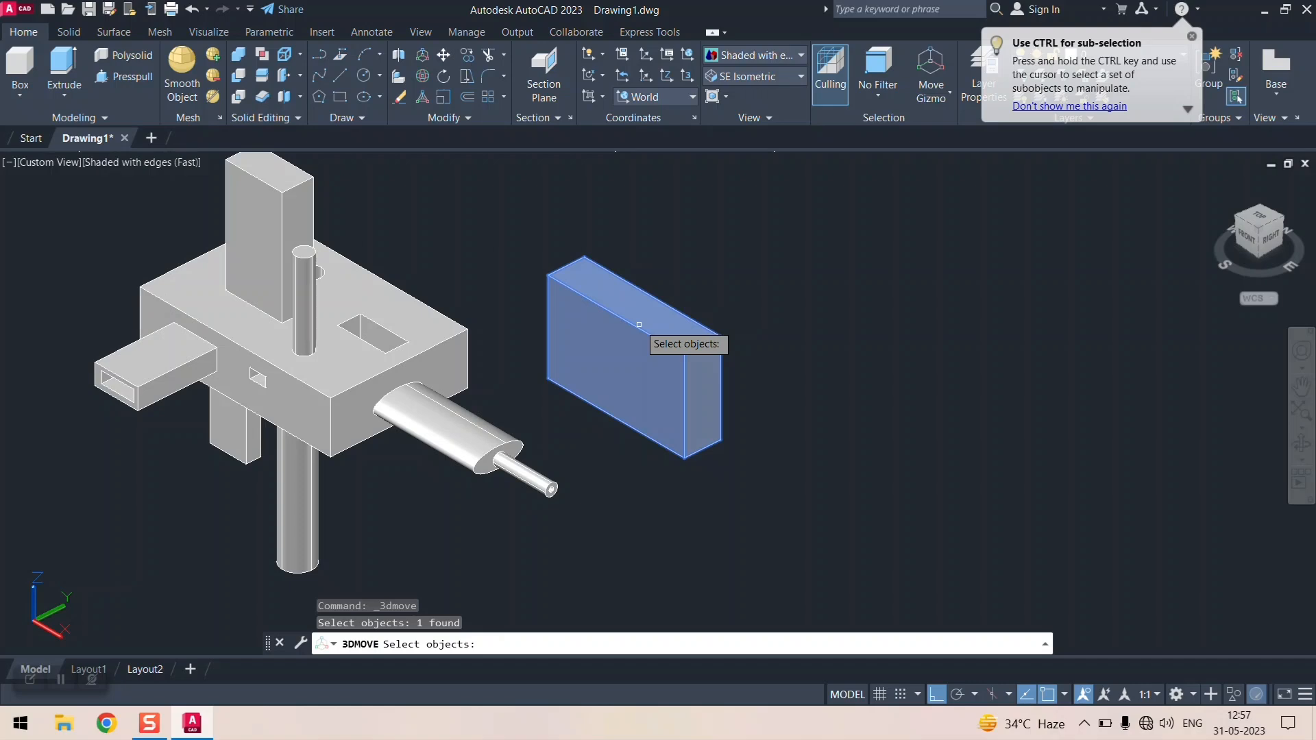
{"action": "key", "text": "Return"}
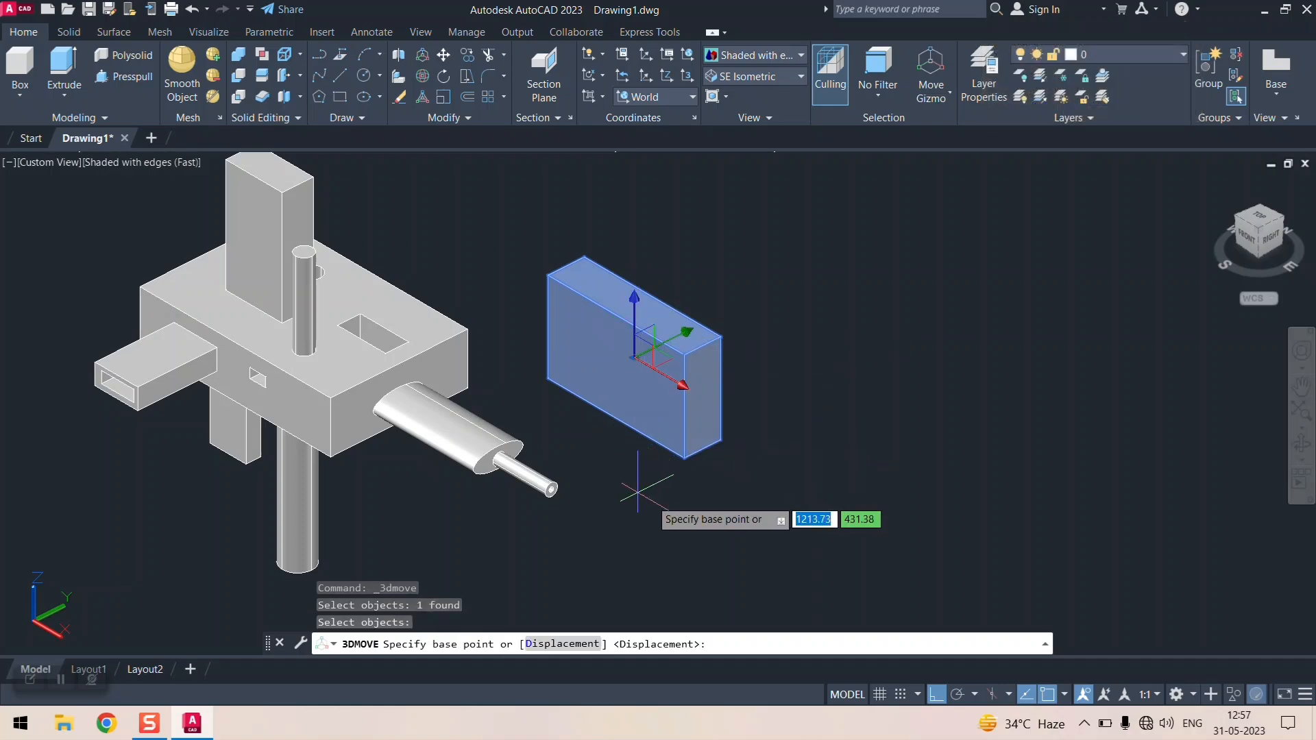
{"action": "left_click", "coordinate": [684, 458]}
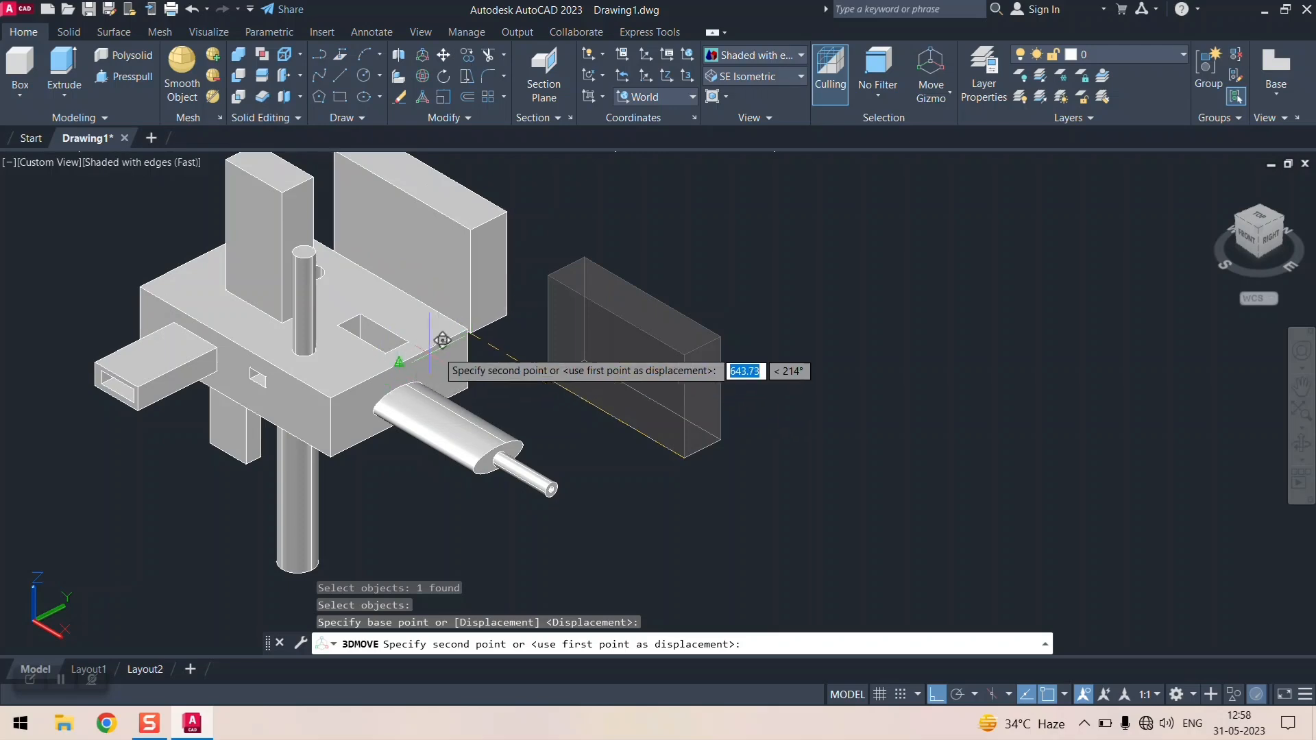
{"action": "left_click", "coordinate": [469, 329]}
{"action": "scroll", "coordinate": [473, 329], "scroll_direction": "up", "scroll_amount": 3}
{"action": "scroll", "coordinate": [507, 331], "scroll_direction": "down", "scroll_amount": 6}
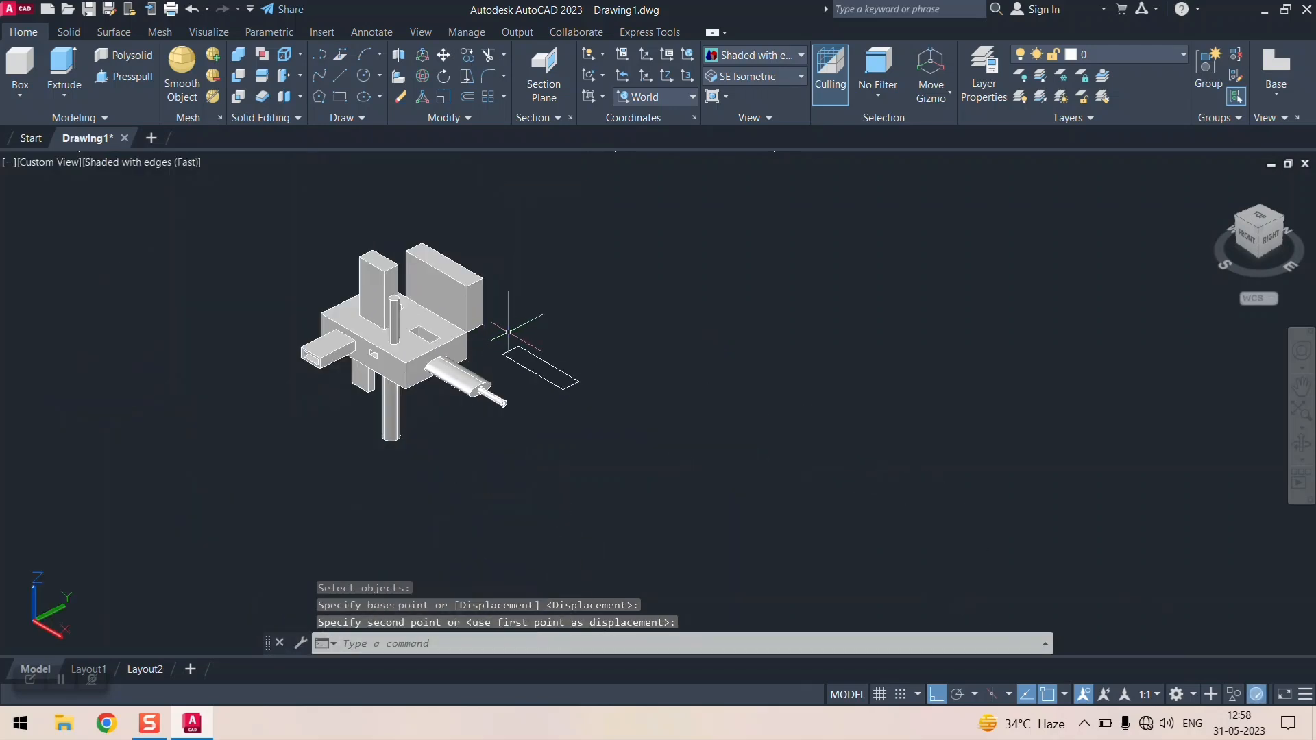
{"action": "scroll", "coordinate": [508, 332], "scroll_direction": "up", "scroll_amount": 2}
{"action": "scroll", "coordinate": [473, 302], "scroll_direction": "down", "scroll_amount": 2}
{"action": "scroll", "coordinate": [487, 288], "scroll_direction": "up", "scroll_amount": 5}
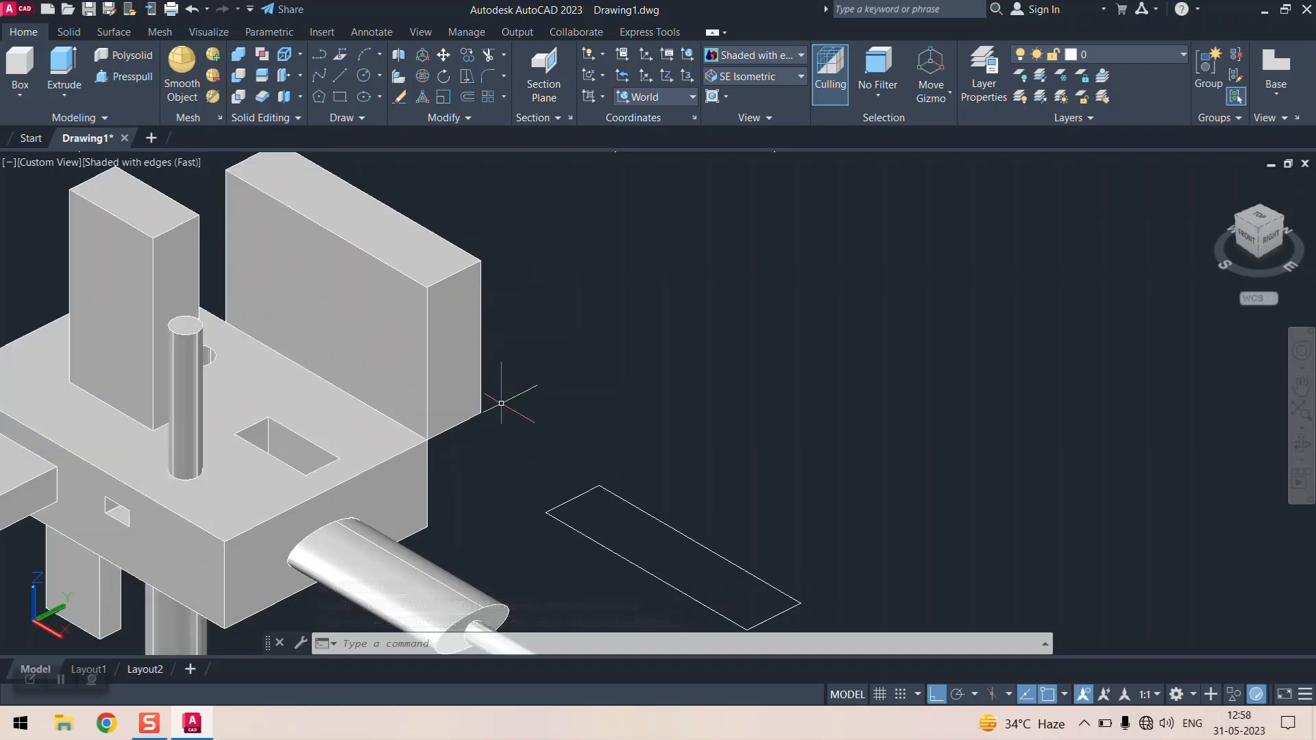
{"action": "scroll", "coordinate": [502, 403], "scroll_direction": "down", "scroll_amount": 2}
{"action": "key", "text": "ctrl+z"}
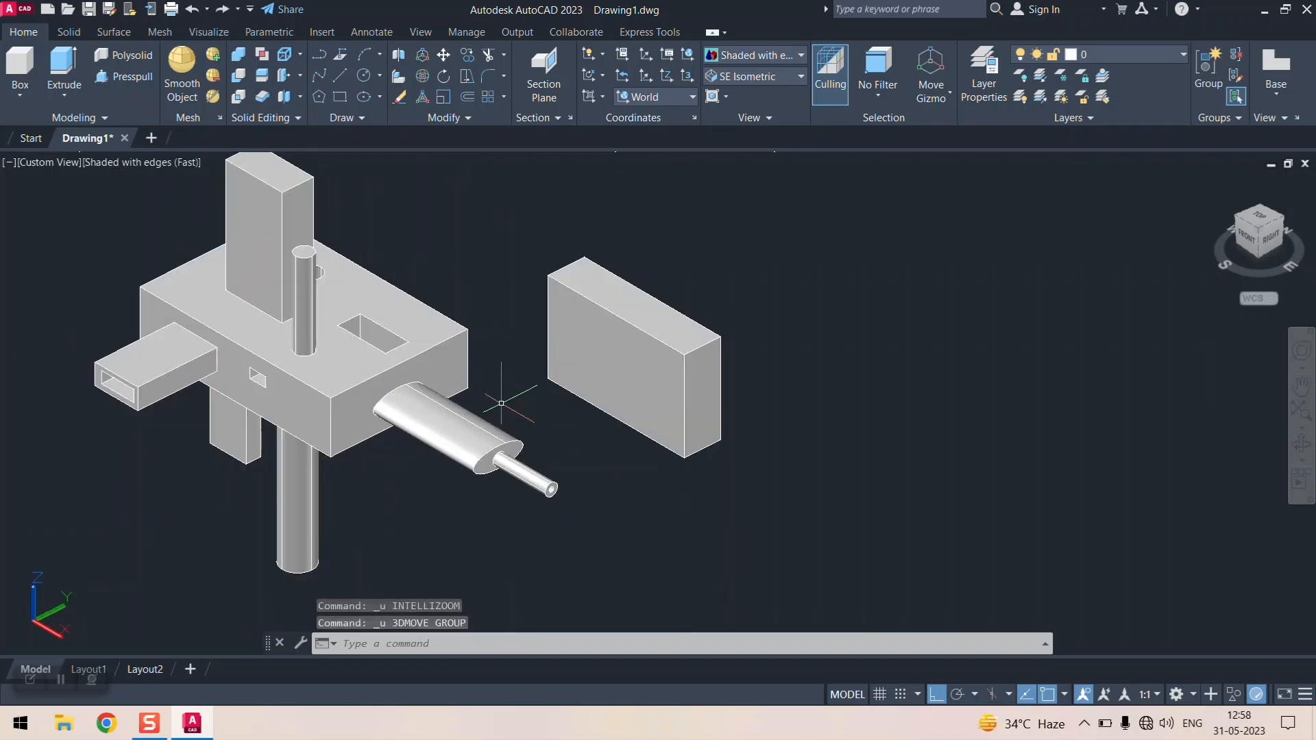
- Move the separate box with 3D Move from its lower front corner to the block's nearest bottom corner
{"action": "left_click", "coordinate": [421, 57]}
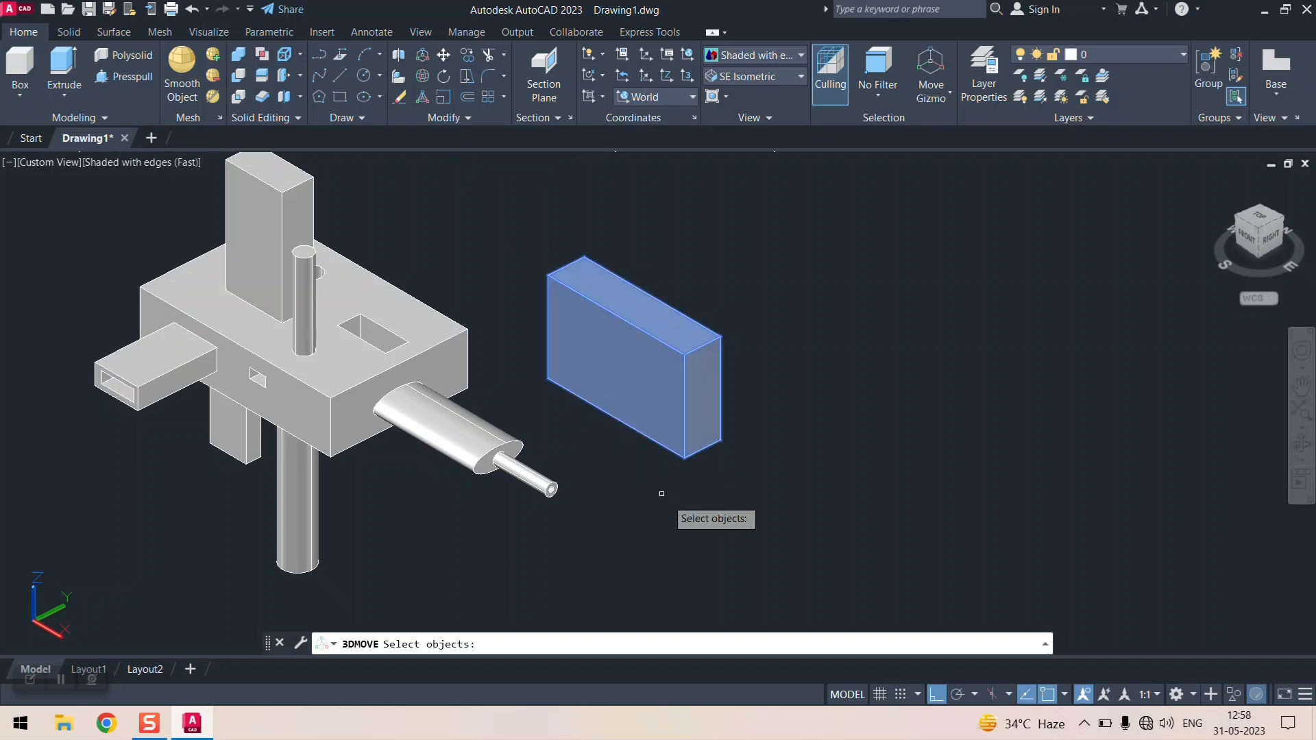
{"action": "left_click", "coordinate": [685, 458]}
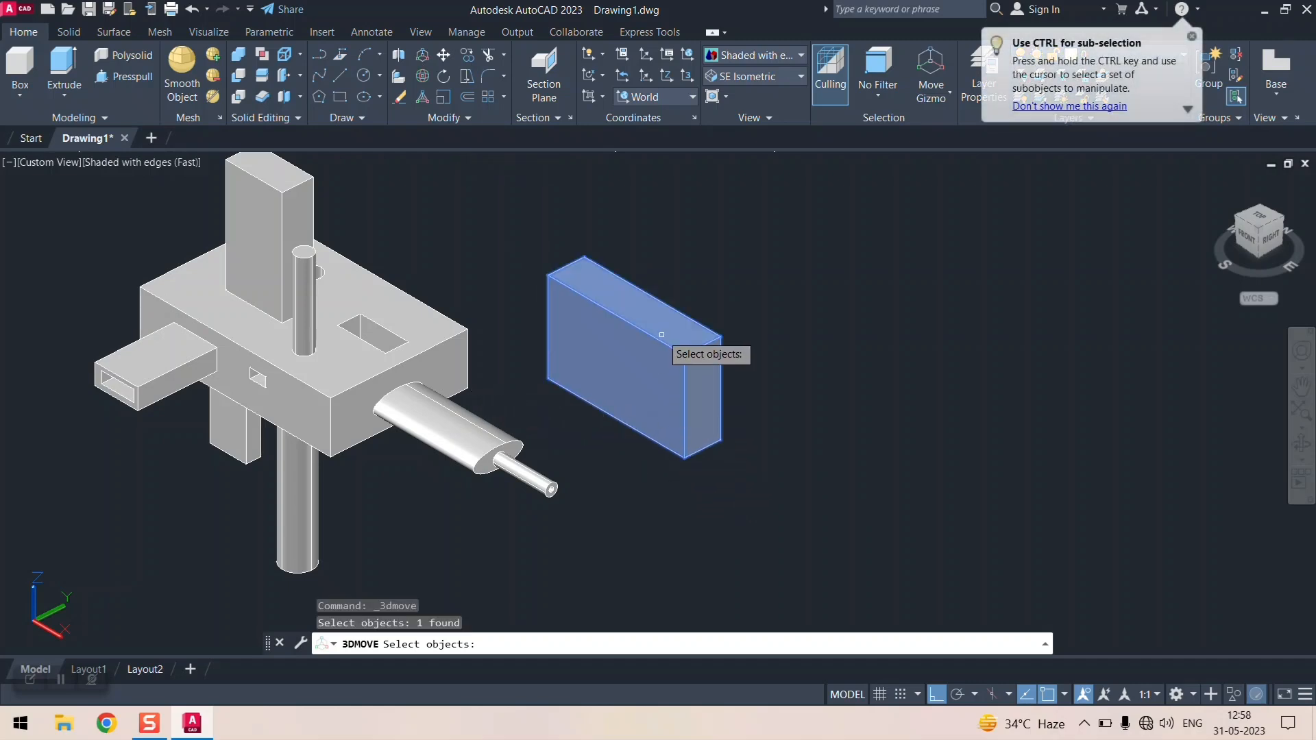
{"action": "key", "text": "Return"}
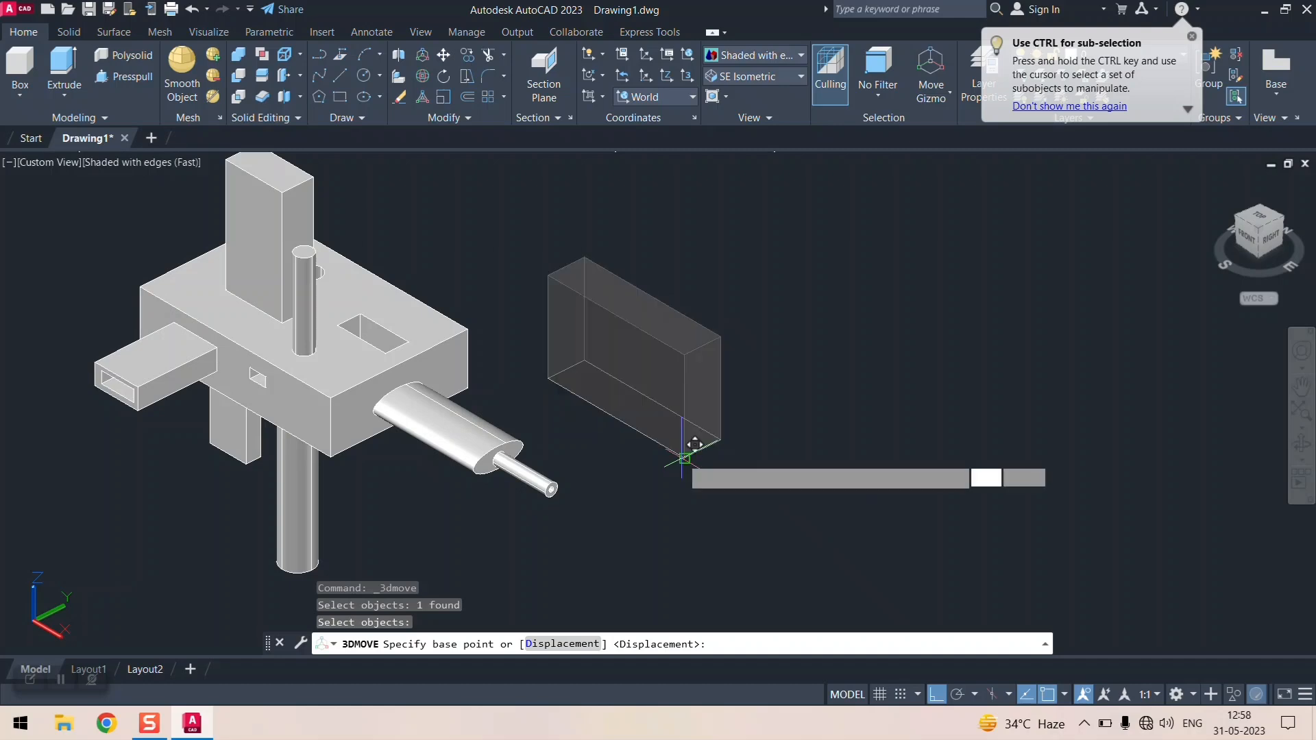
{"action": "left_click", "coordinate": [684, 458]}
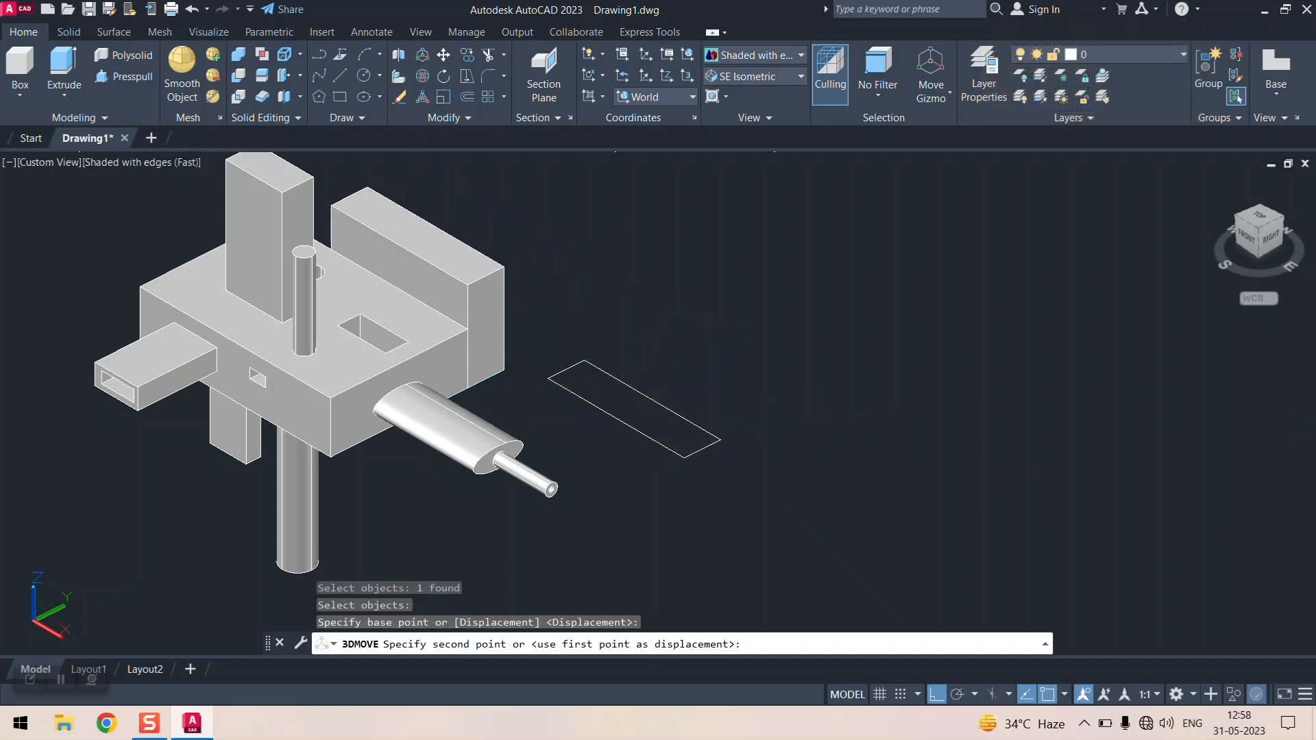
{"action": "left_click", "coordinate": [468, 370]}
{"action": "scroll", "coordinate": [783, 334], "scroll_direction": "down", "scroll_amount": 5}
{"action": "scroll", "coordinate": [782, 334], "scroll_direction": "up", "scroll_amount": 3}
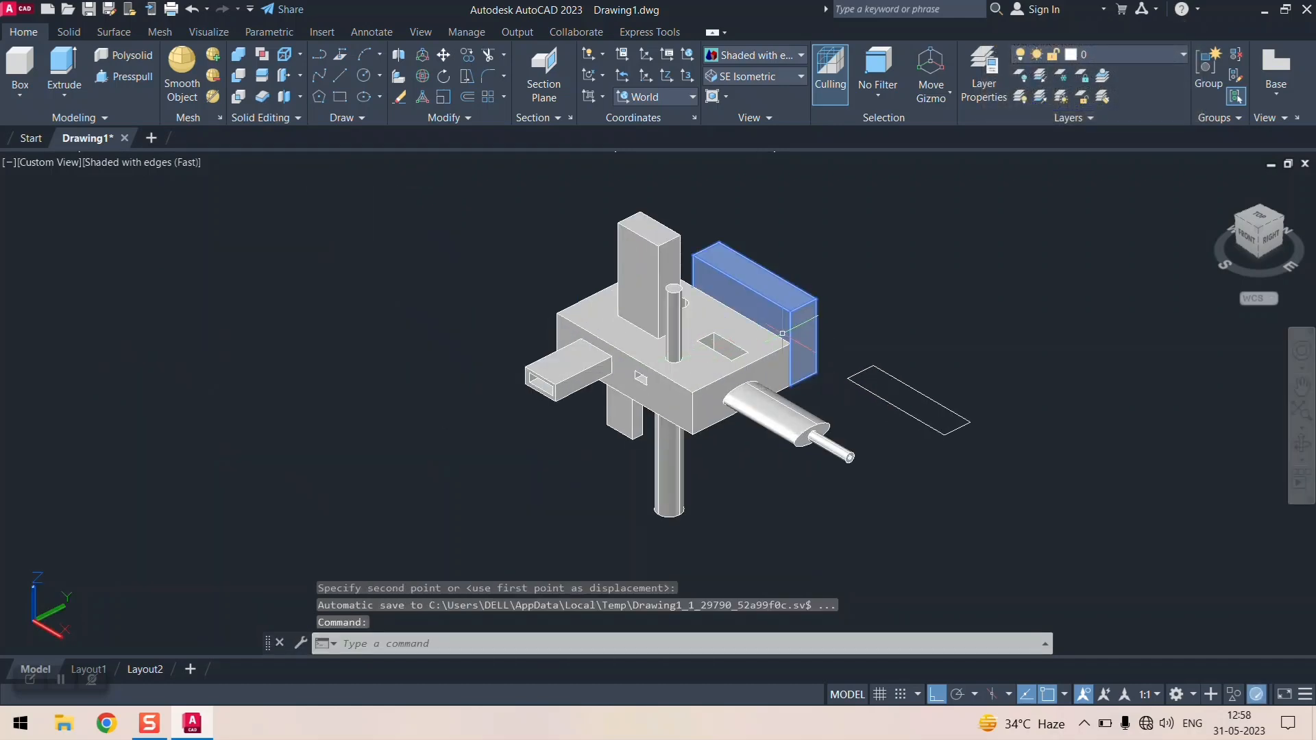
{"action": "scroll", "coordinate": [782, 334], "scroll_direction": "up", "scroll_amount": 4}
{"action": "scroll", "coordinate": [782, 333], "scroll_direction": "down", "scroll_amount": 2}
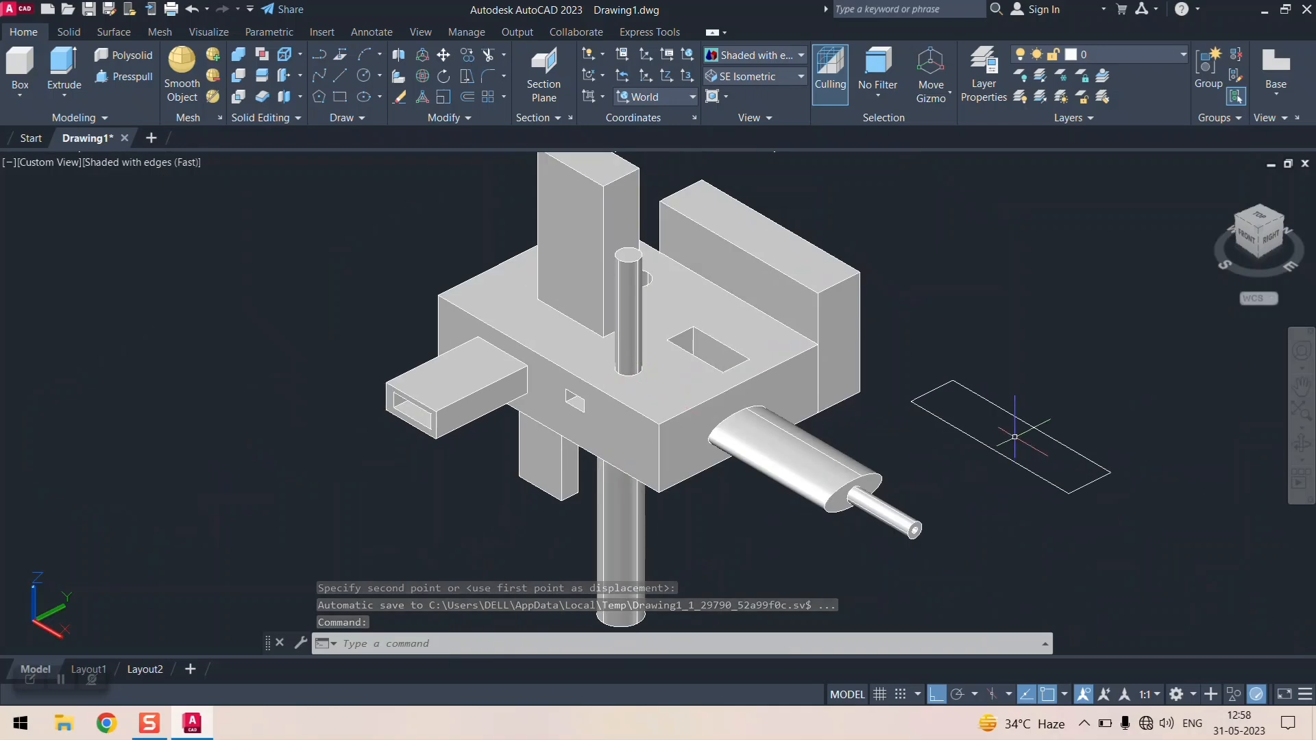
- Erase the leftover flat rectangle beside the block
{"action": "mouse_move", "coordinate": [883, 341]}
{"action": "left_mouse_down"}
{"action": "mouse_move", "coordinate": [1013, 558]}
{"action": "mouse_move", "coordinate": [1110, 382]}
{"action": "mouse_move", "coordinate": [1164, 327]}
{"action": "left_mouse_up"}
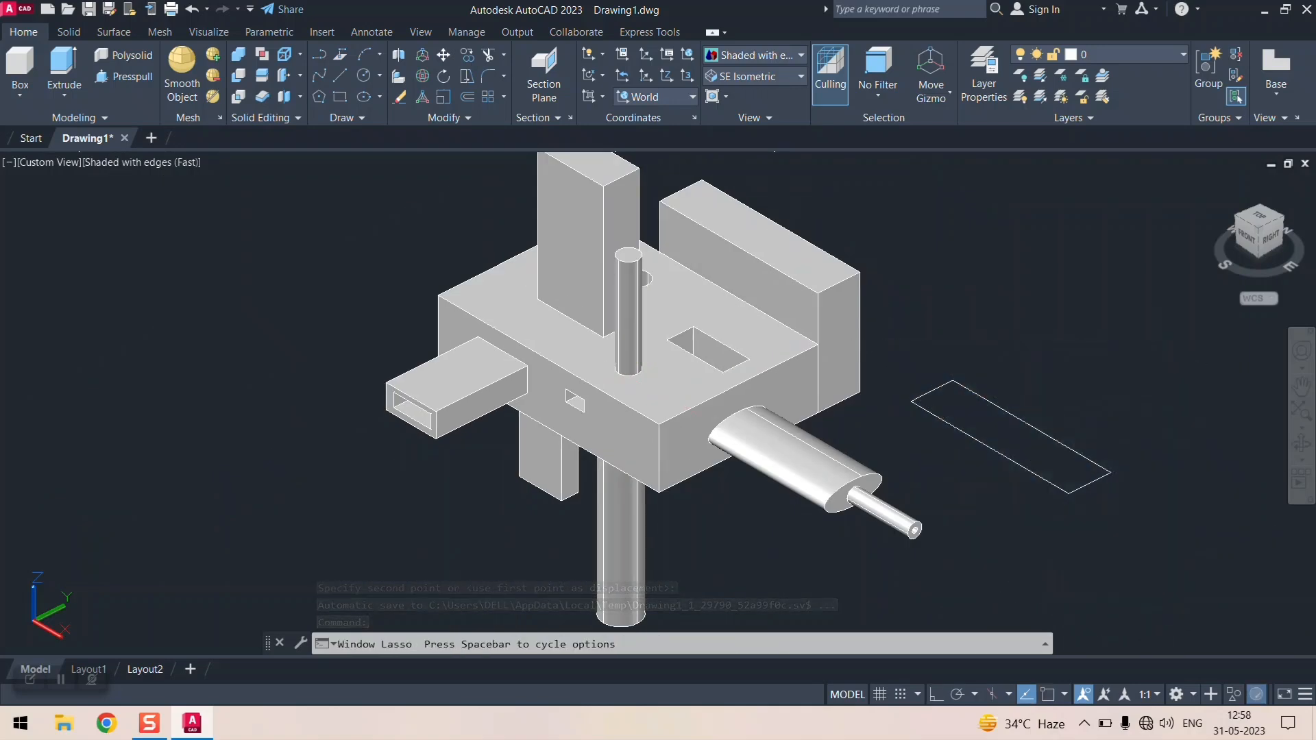
{"action": "left_click", "coordinate": [403, 99]}
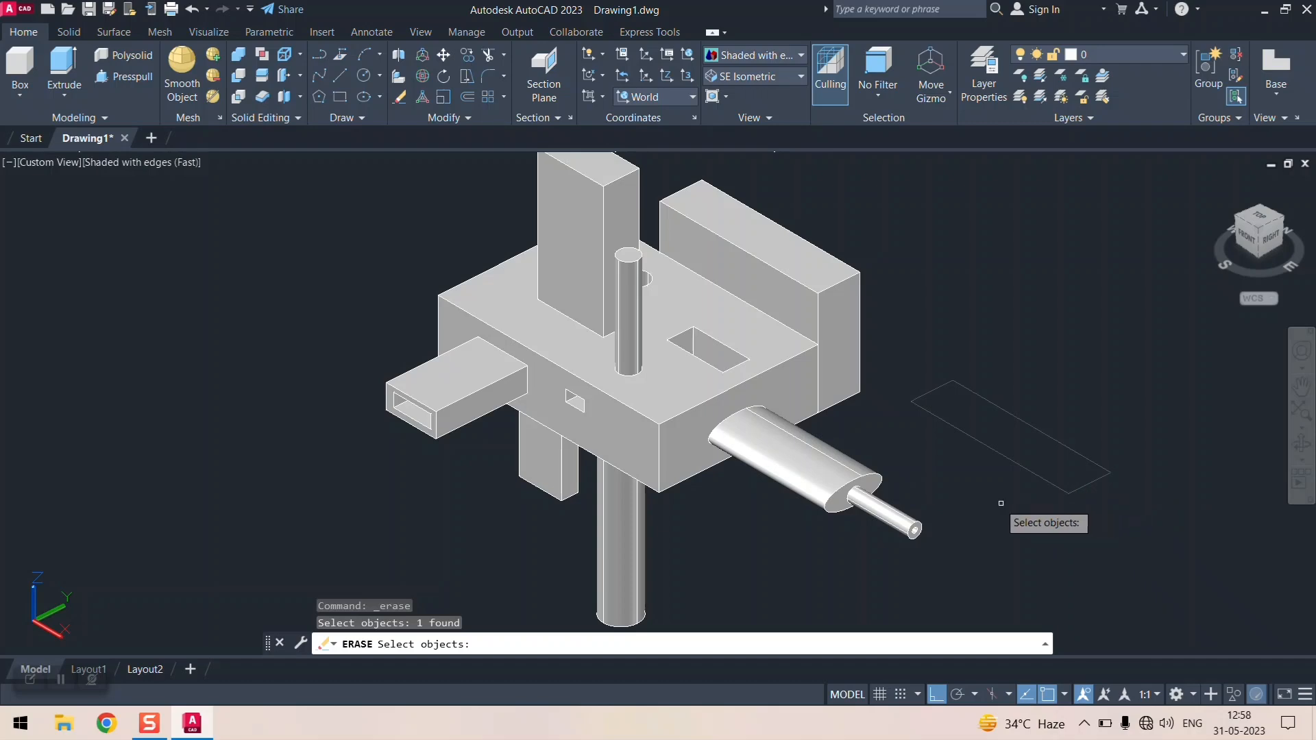
{"action": "key", "text": "Return"}
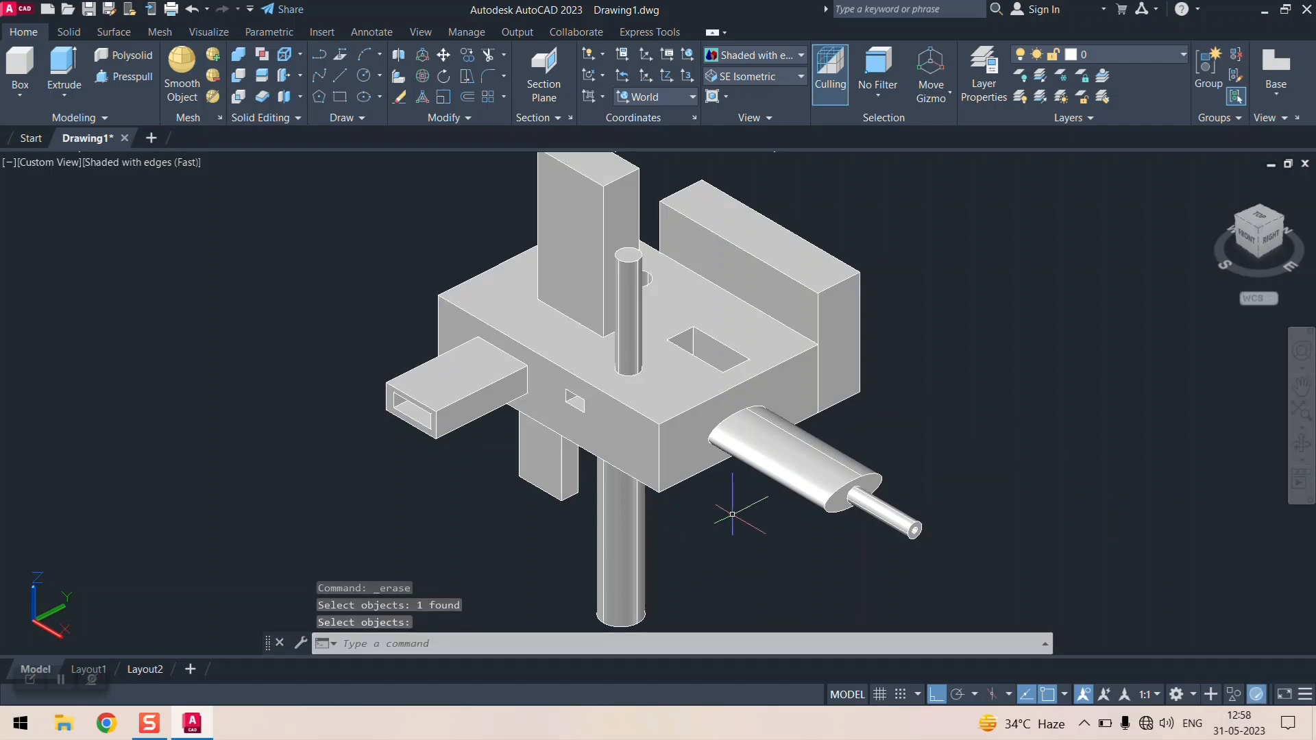
- Check whether the block and the adjoining box are separate solids by selecting each one, and clear the selection
{"action": "scroll", "coordinate": [832, 313], "scroll_direction": "down", "scroll_amount": 5}
{"action": "scroll", "coordinate": [832, 313], "scroll_direction": "up", "scroll_amount": 5}
{"action": "scroll", "coordinate": [832, 313], "scroll_direction": "up", "scroll_amount": 3}
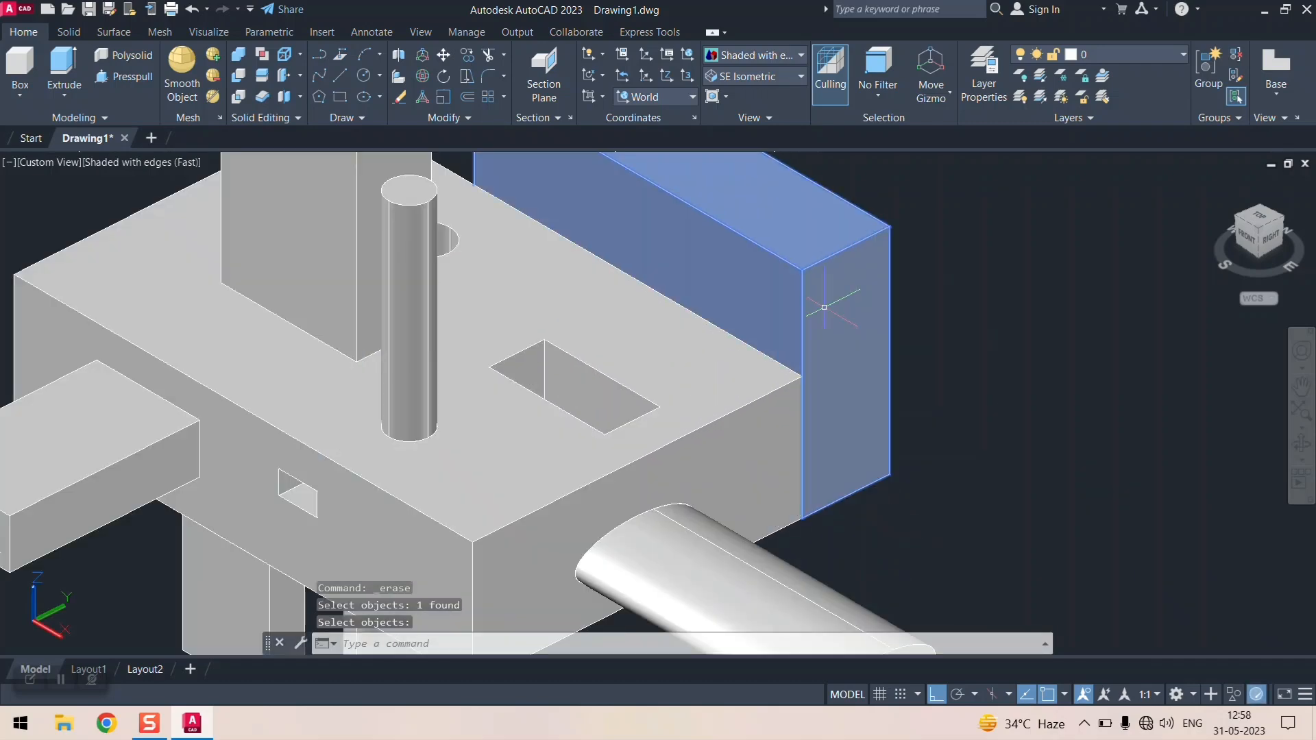
{"action": "scroll", "coordinate": [754, 356], "scroll_direction": "down", "scroll_amount": 5}
{"action": "scroll", "coordinate": [702, 403], "scroll_direction": "up", "scroll_amount": 4}
{"action": "key", "text": "Return"}
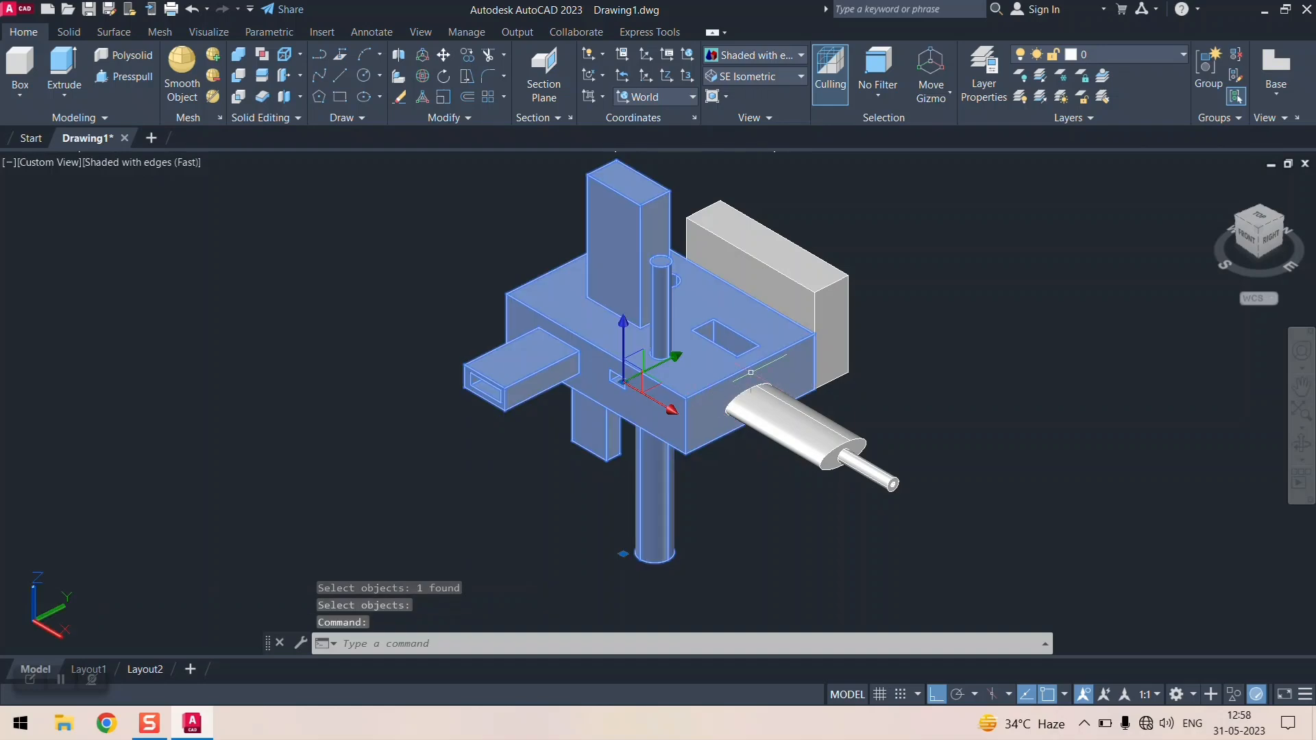
{"action": "left_click", "coordinate": [819, 274]}
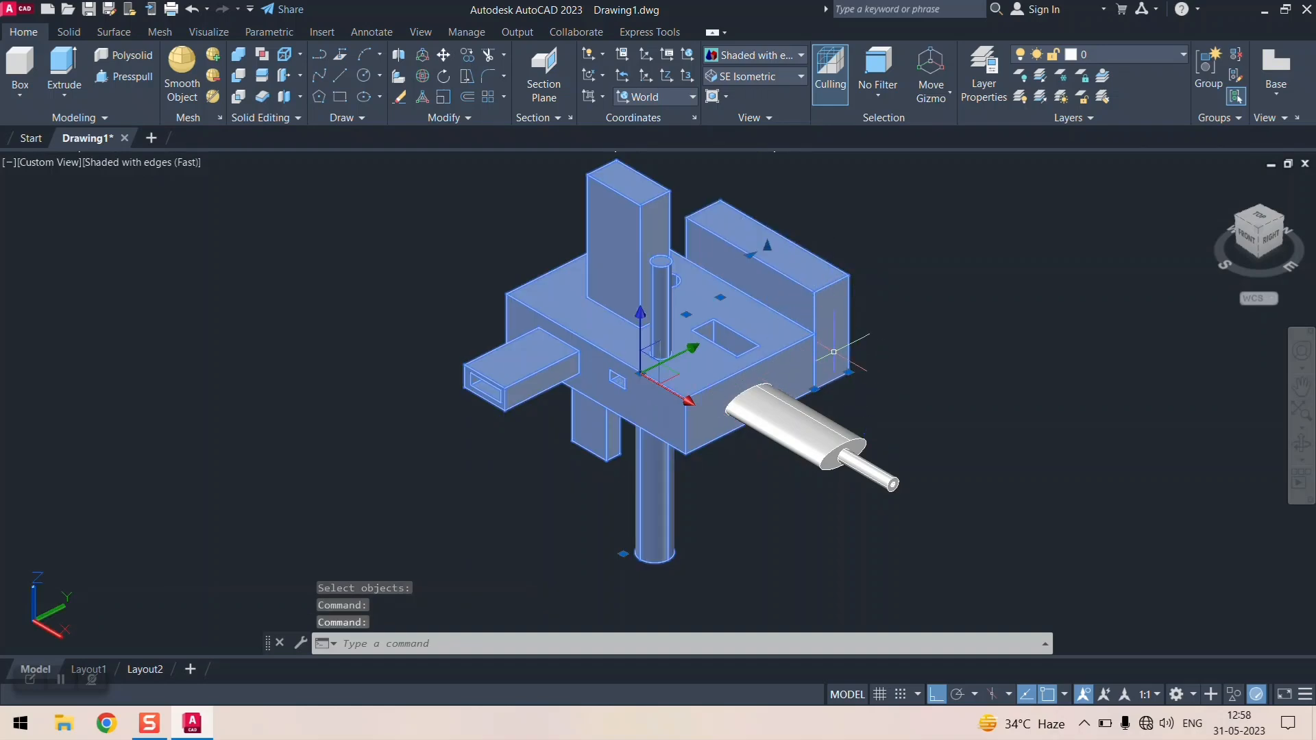
{"action": "key", "text": "ctrl+z"}
{"action": "key", "text": "Escape"}
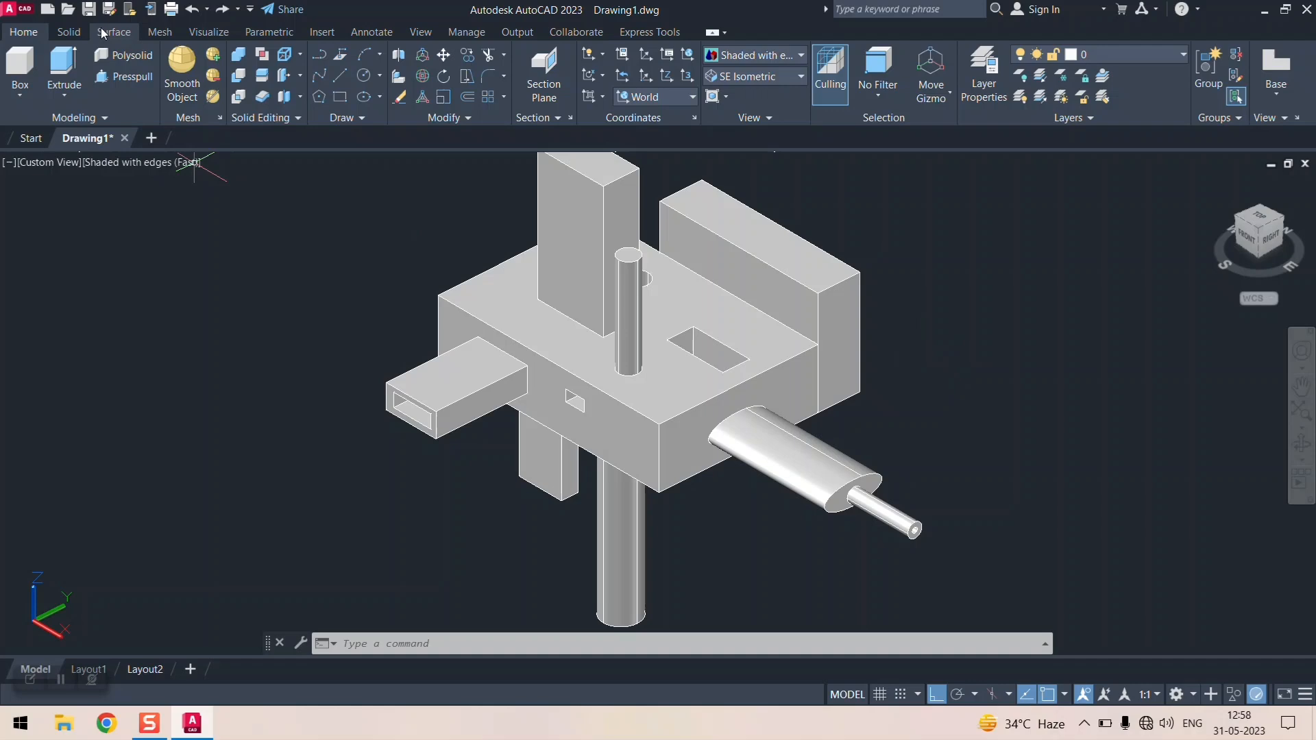
- Union the adjoining box with the main block and select the merged solid to check it
{"action": "left_click", "coordinate": [239, 55]}
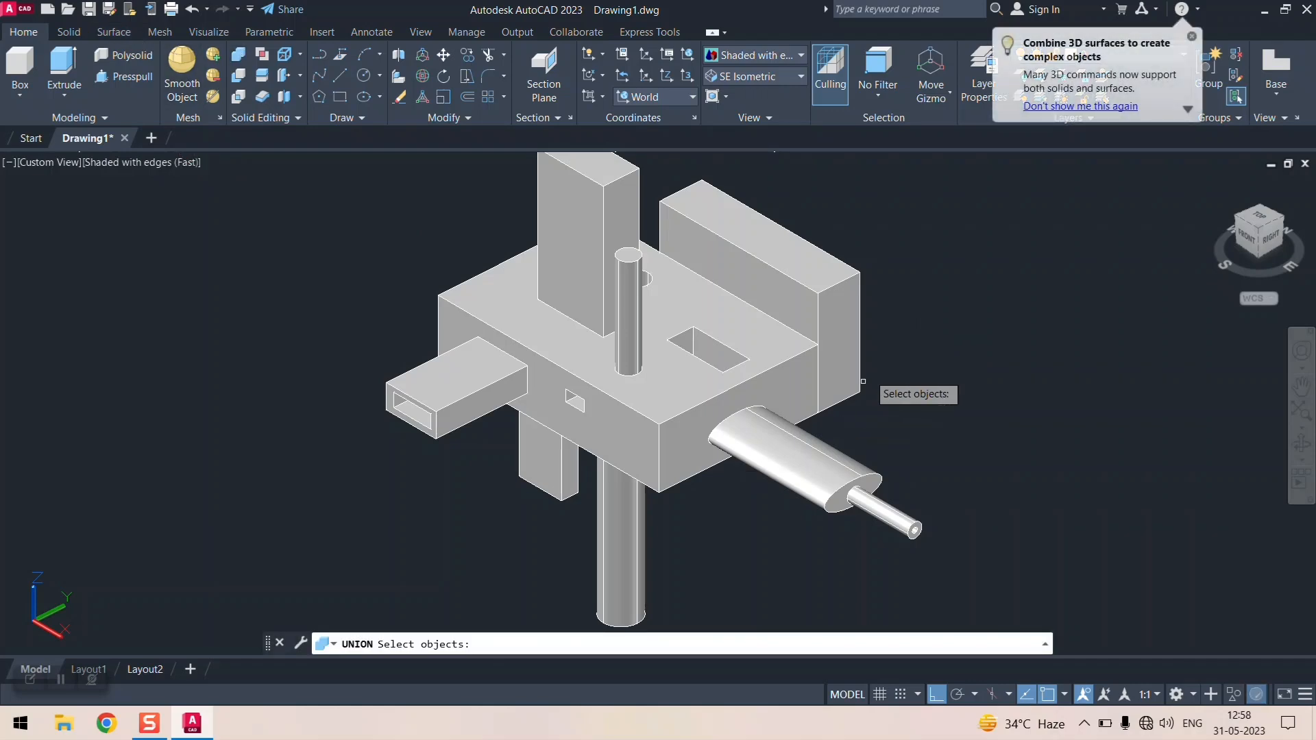
{"action": "left_click", "coordinate": [848, 272]}
{"action": "left_click", "coordinate": [774, 355]}
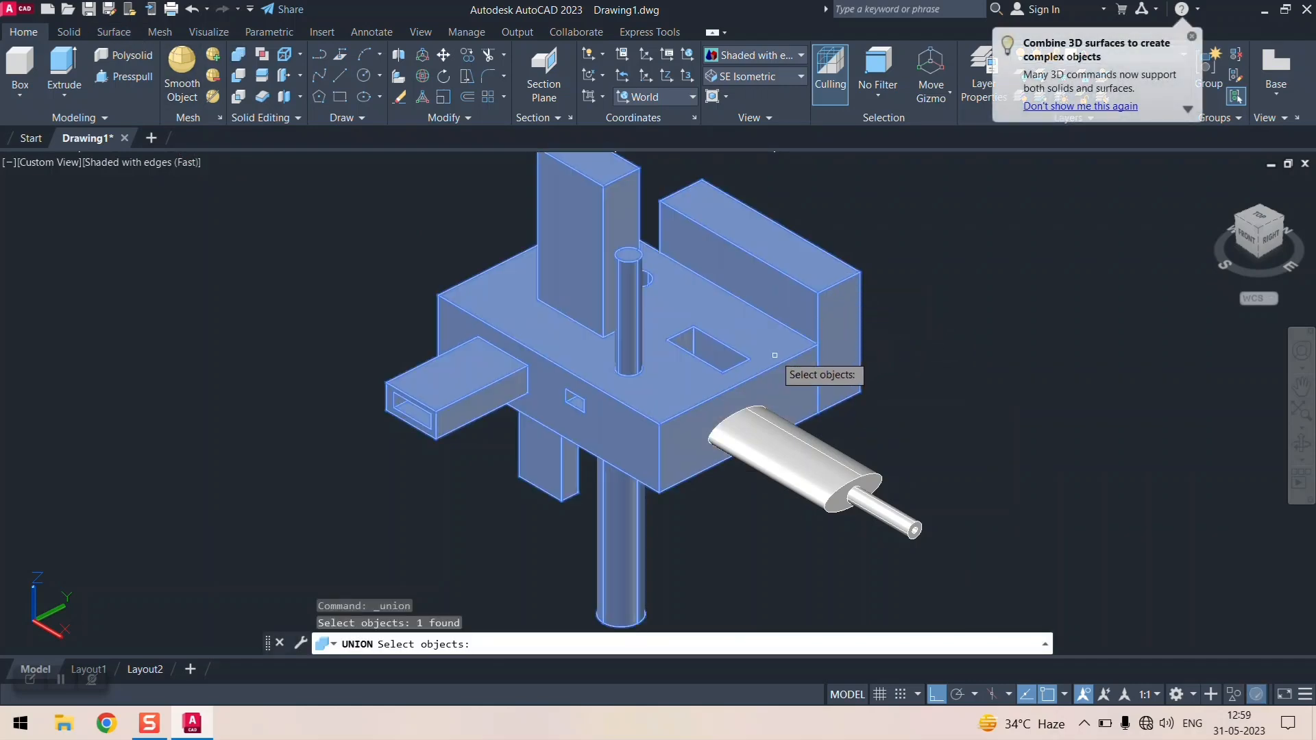
{"action": "key", "text": "Return"}
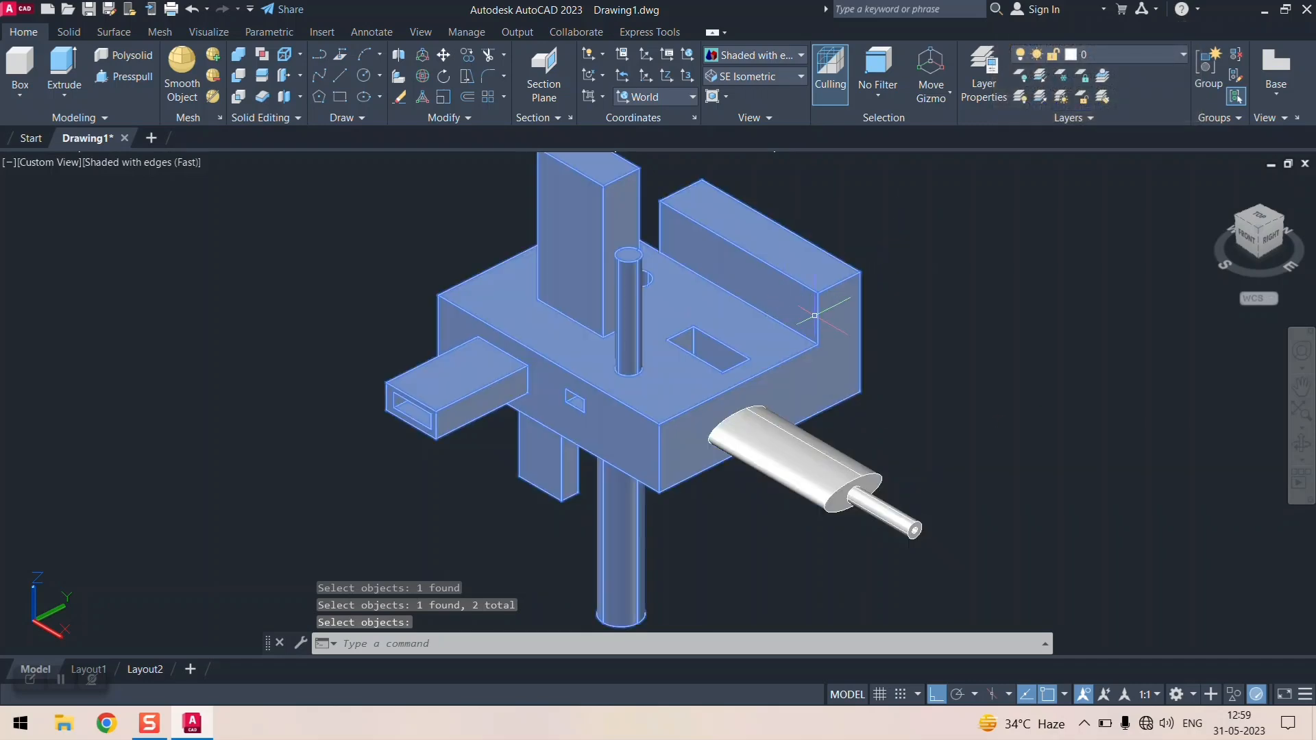
{"action": "left_click", "coordinate": [843, 314]}
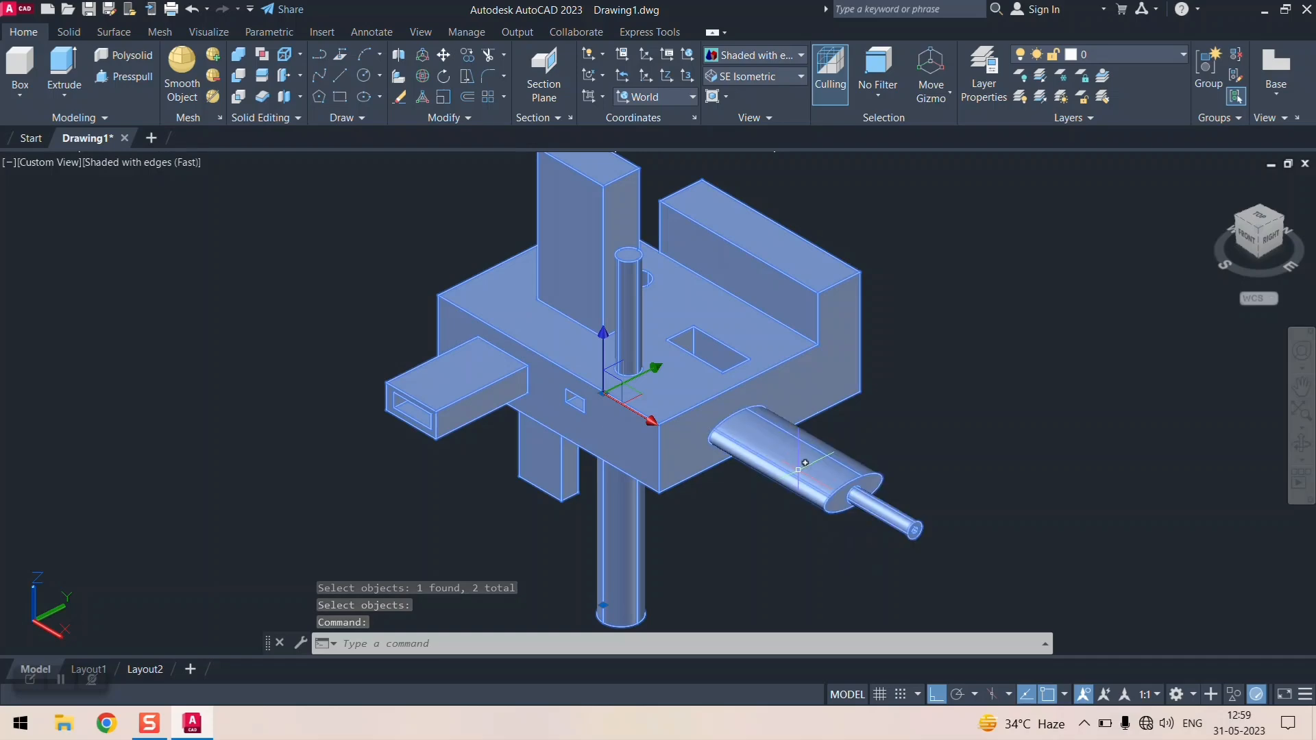
- Examine from several angles how the oval bar with its thin rod meets the block's side face
{"action": "scroll", "coordinate": [631, 423], "scroll_direction": "up", "scroll_amount": 3}
{"action": "scroll", "coordinate": [631, 423], "scroll_direction": "down", "scroll_amount": 5}
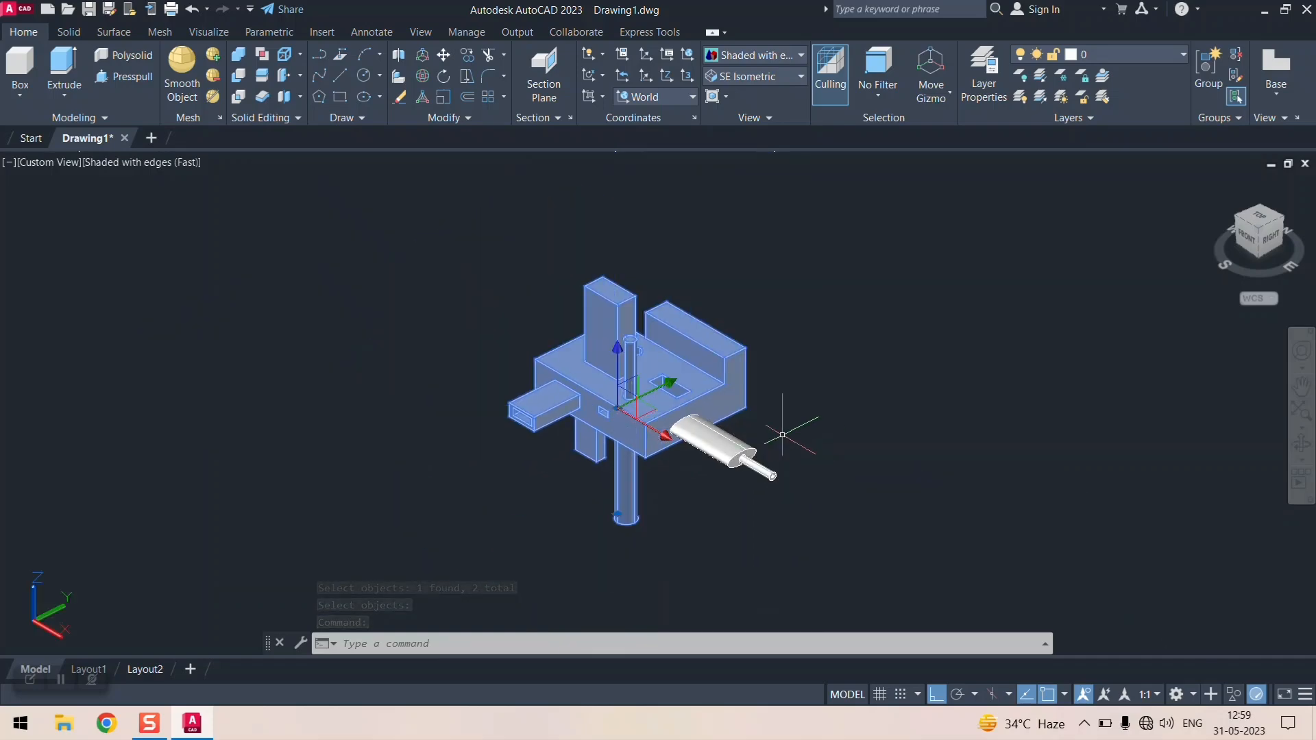
{"action": "scroll", "coordinate": [686, 426], "scroll_direction": "up", "scroll_amount": 4}
{"action": "middle_click_drag", "start_coordinate": [667, 421], "coordinate": [668, 340]}
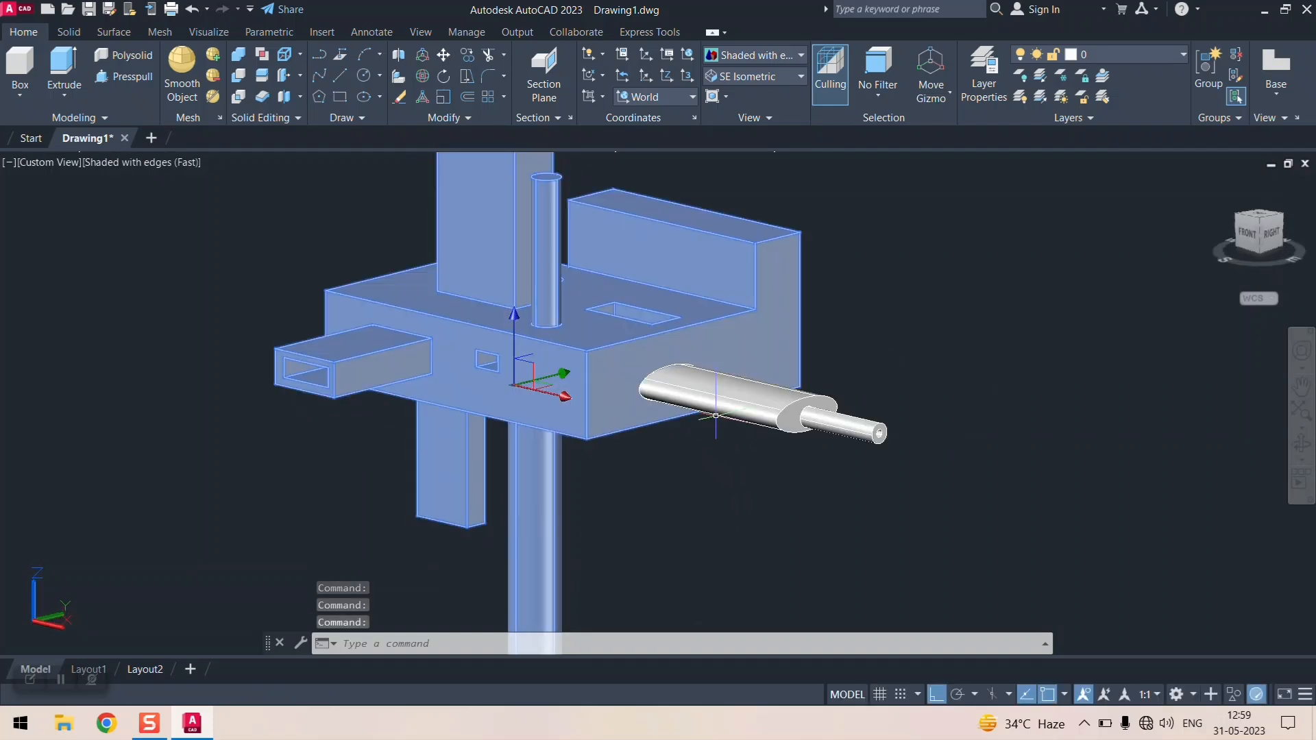
{"action": "scroll", "coordinate": [679, 372], "scroll_direction": "down", "scroll_amount": 4}
{"action": "scroll", "coordinate": [672, 374], "scroll_direction": "up", "scroll_amount": 3}
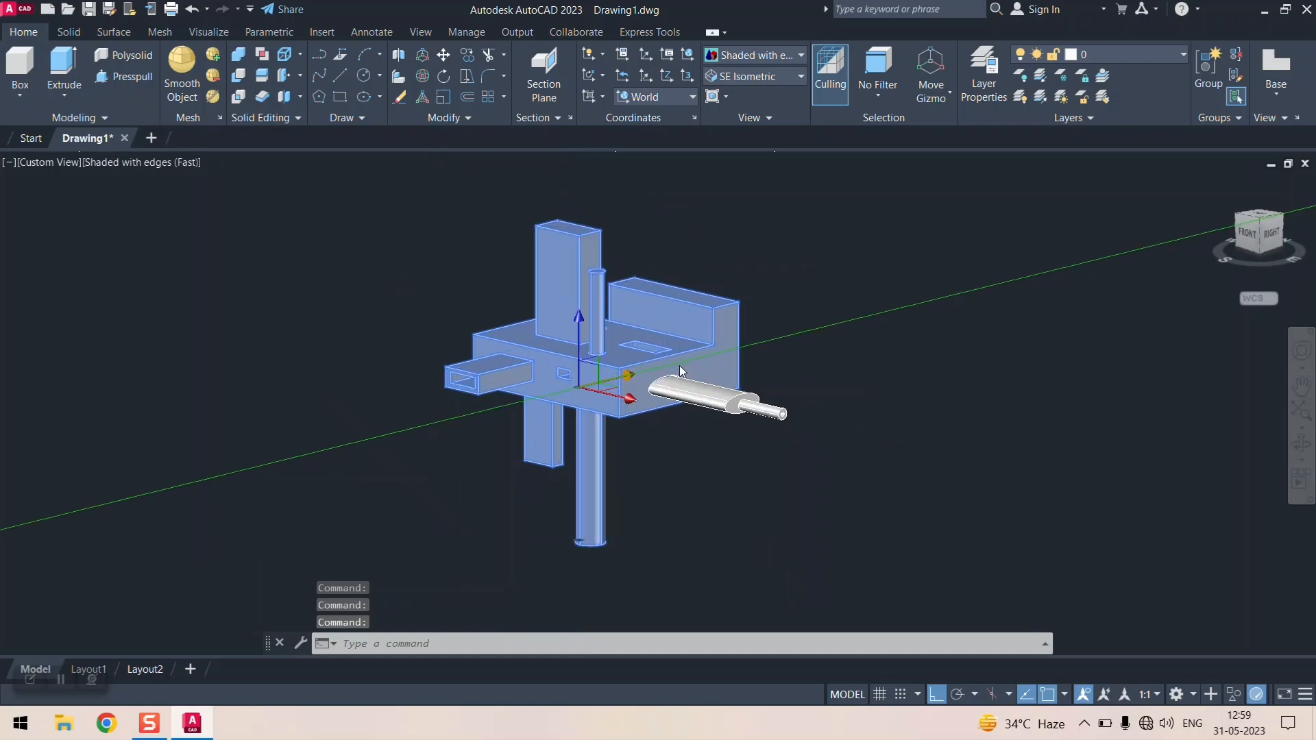
{"action": "left_click", "coordinate": [1032, 353]}
{"action": "scroll", "coordinate": [637, 380], "scroll_direction": "up", "scroll_amount": 5}
{"action": "key", "text": "Escape"}
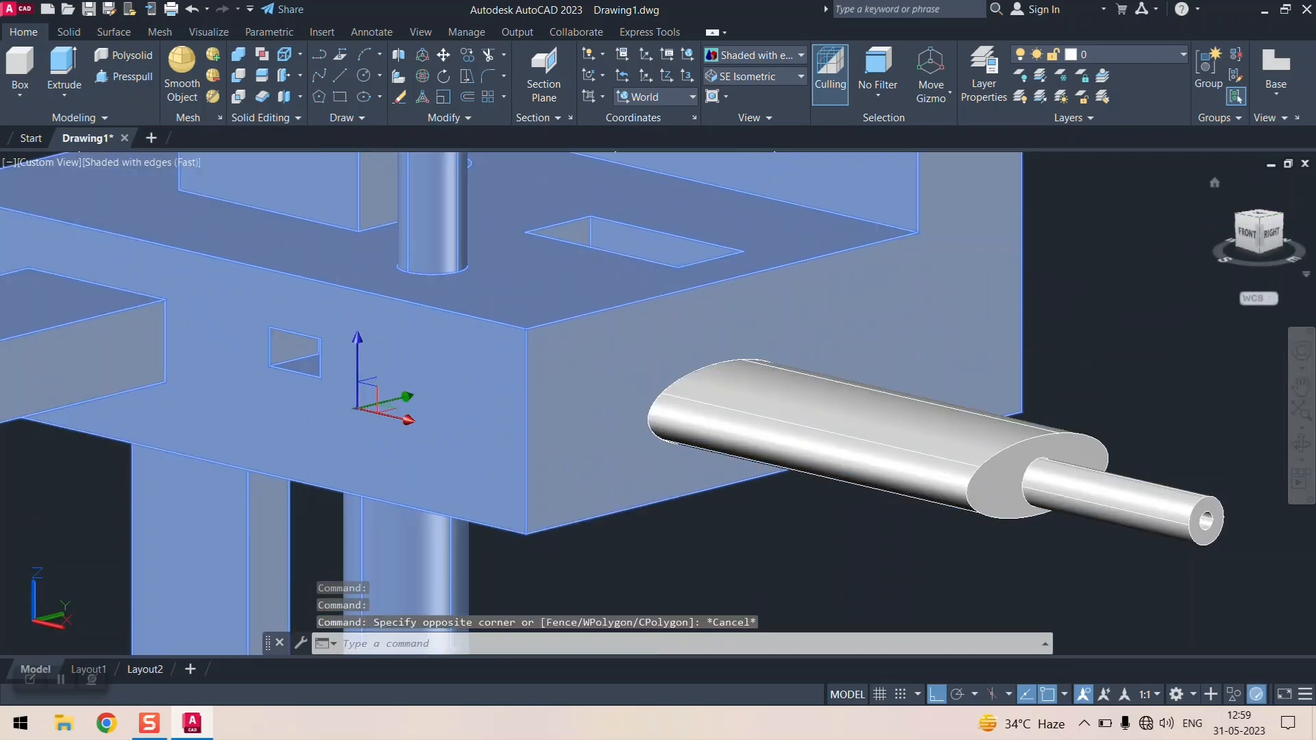
{"action": "key", "text": "Escape"}
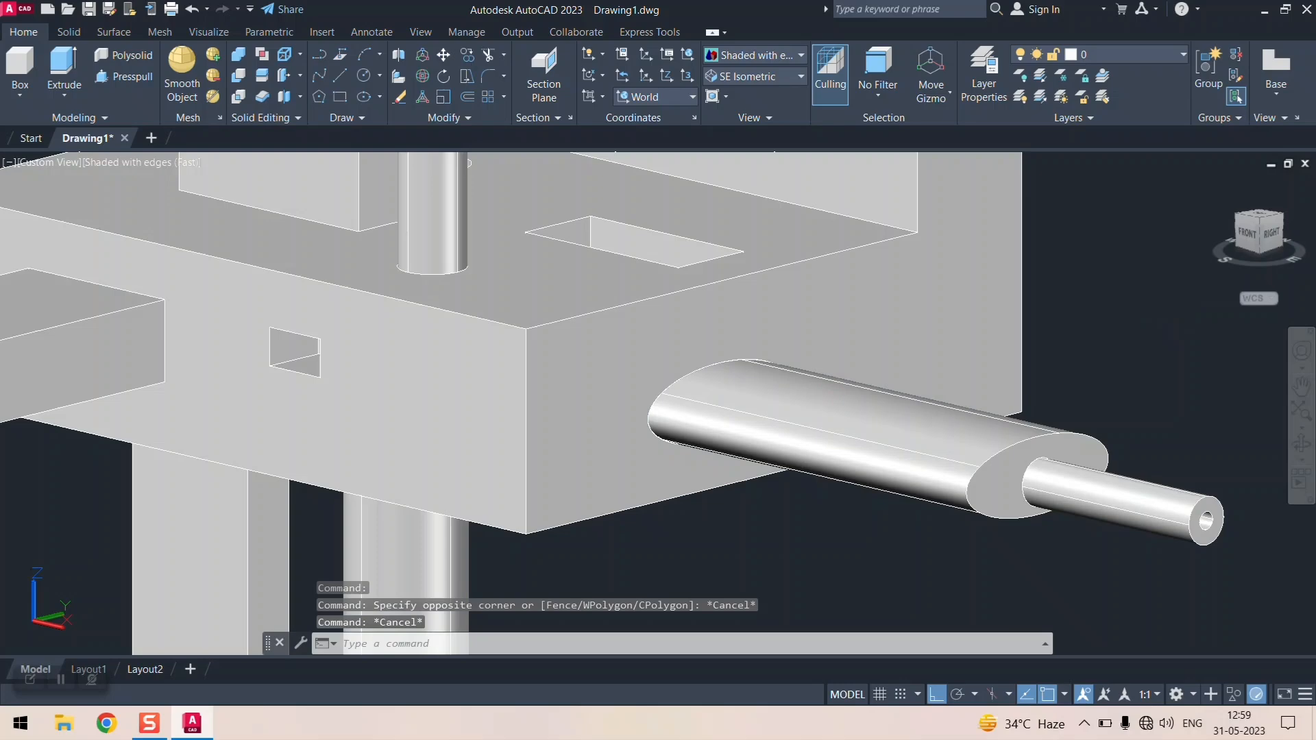
{"action": "middle_click_drag", "start_coordinate": [675, 386], "coordinate": [625, 401], "text": "shift"}
{"action": "scroll", "coordinate": [669, 305], "scroll_direction": "down", "scroll_amount": 5}
{"action": "scroll", "coordinate": [614, 364], "scroll_direction": "up", "scroll_amount": 3}
{"action": "scroll", "coordinate": [613, 364], "scroll_direction": "down", "scroll_amount": 8}
{"action": "scroll", "coordinate": [616, 329], "scroll_direction": "down", "scroll_amount": 4}
{"action": "scroll", "coordinate": [582, 356], "scroll_direction": "up", "scroll_amount": 8}
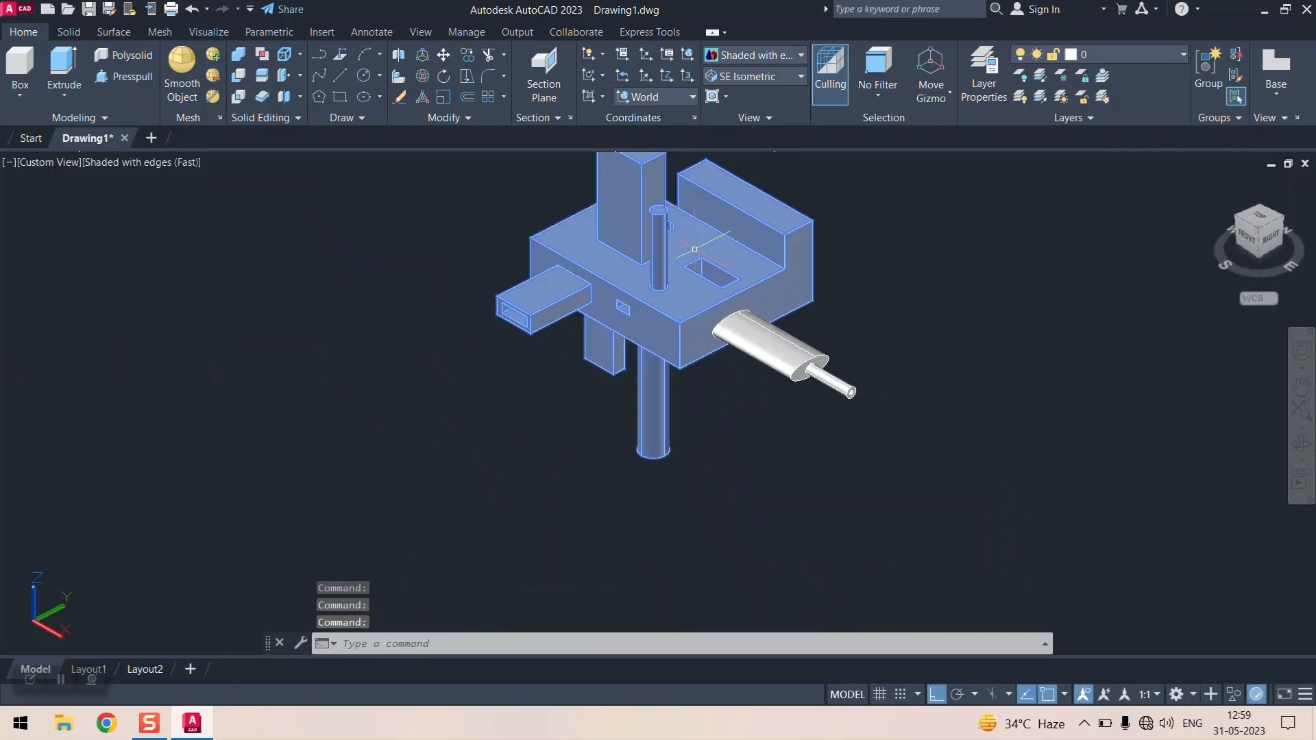
- Union the oval bar and its thin rod with the main block, and check the combined solid's selection
{"action": "left_click", "coordinate": [686, 314]}
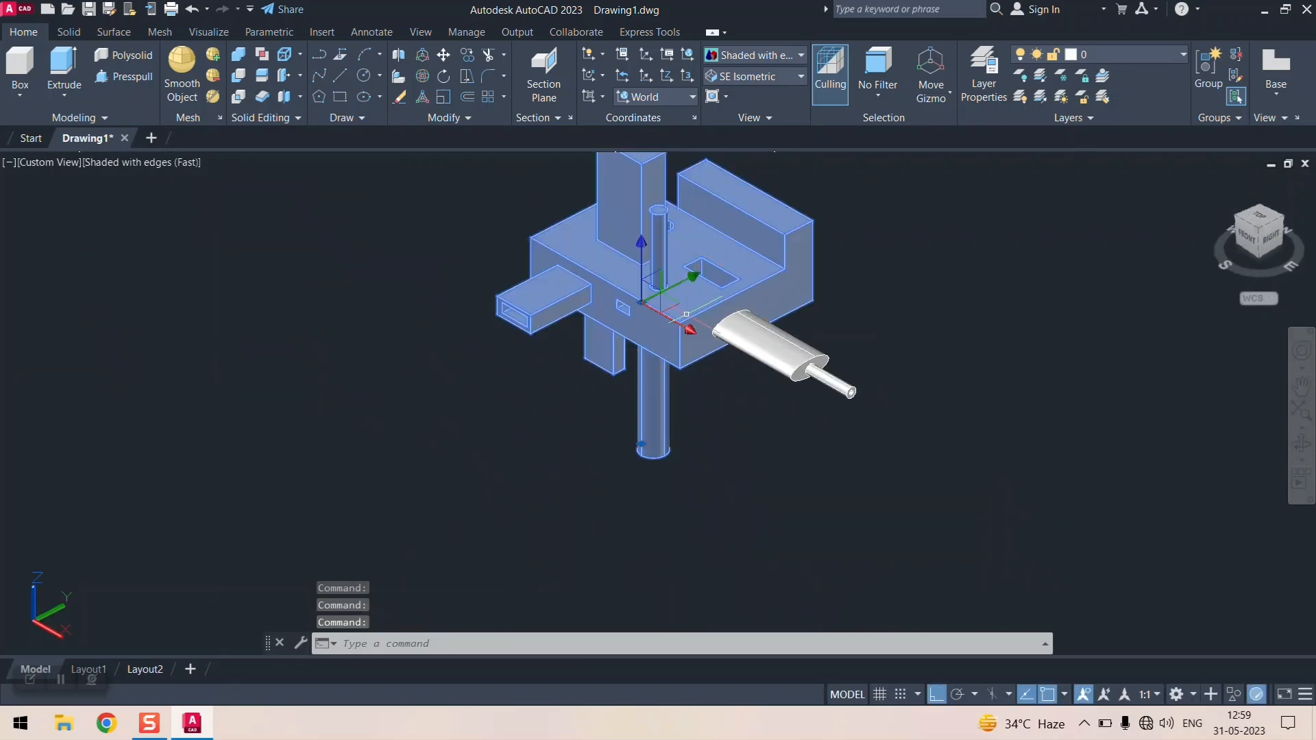
{"action": "left_click", "coordinate": [241, 55]}
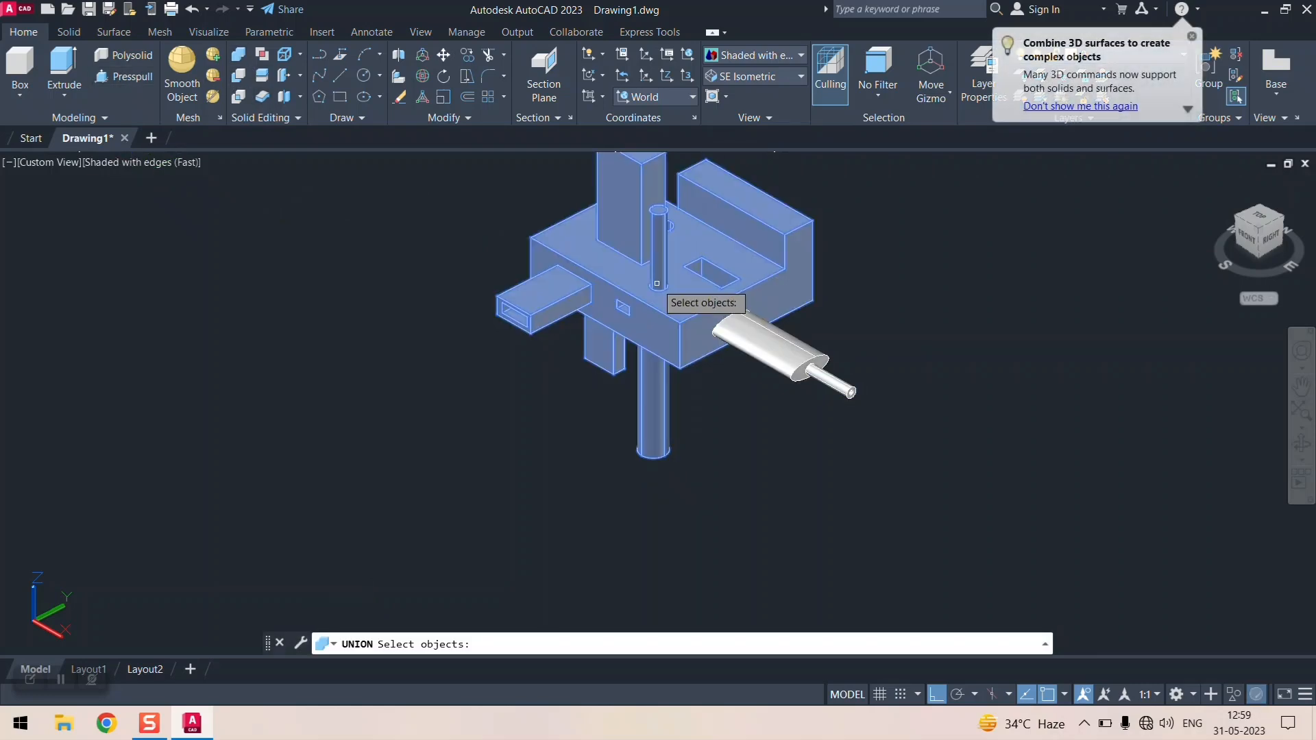
{"action": "left_click", "coordinate": [688, 310]}
{"action": "left_click", "coordinate": [752, 338]}
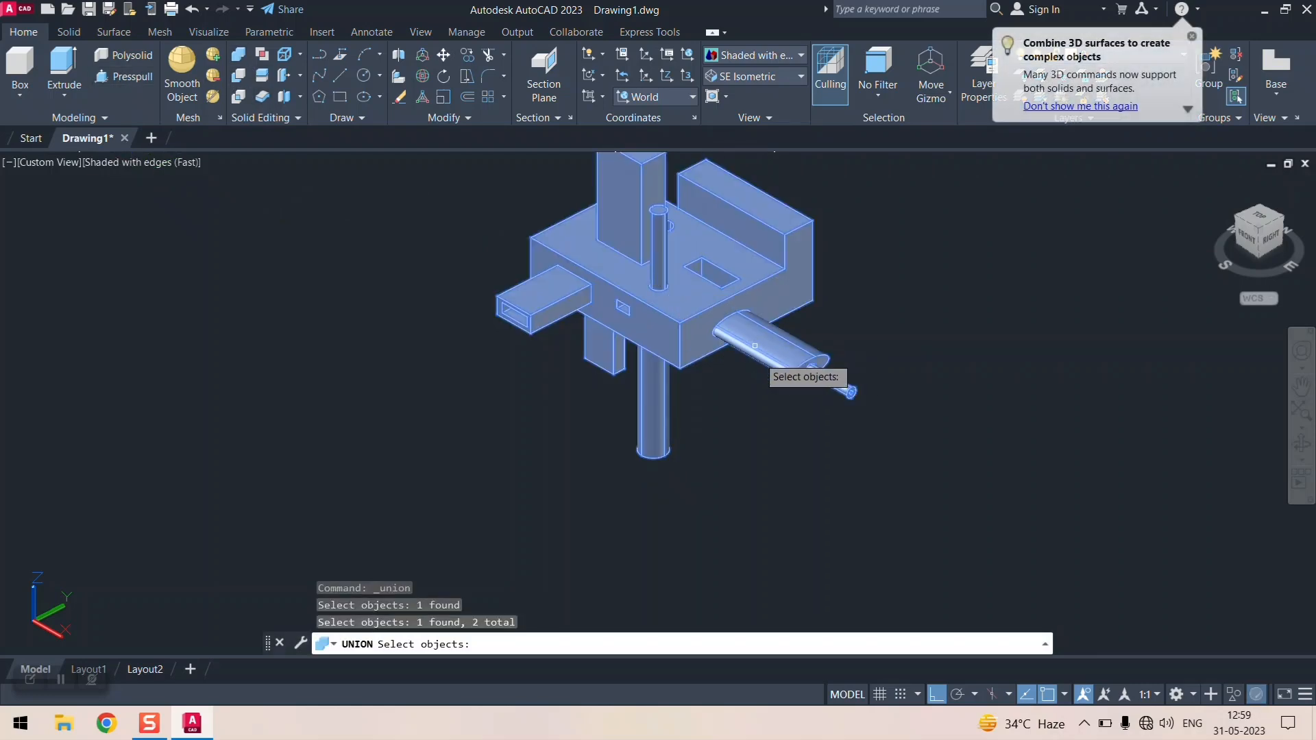
{"action": "key", "text": "Return"}
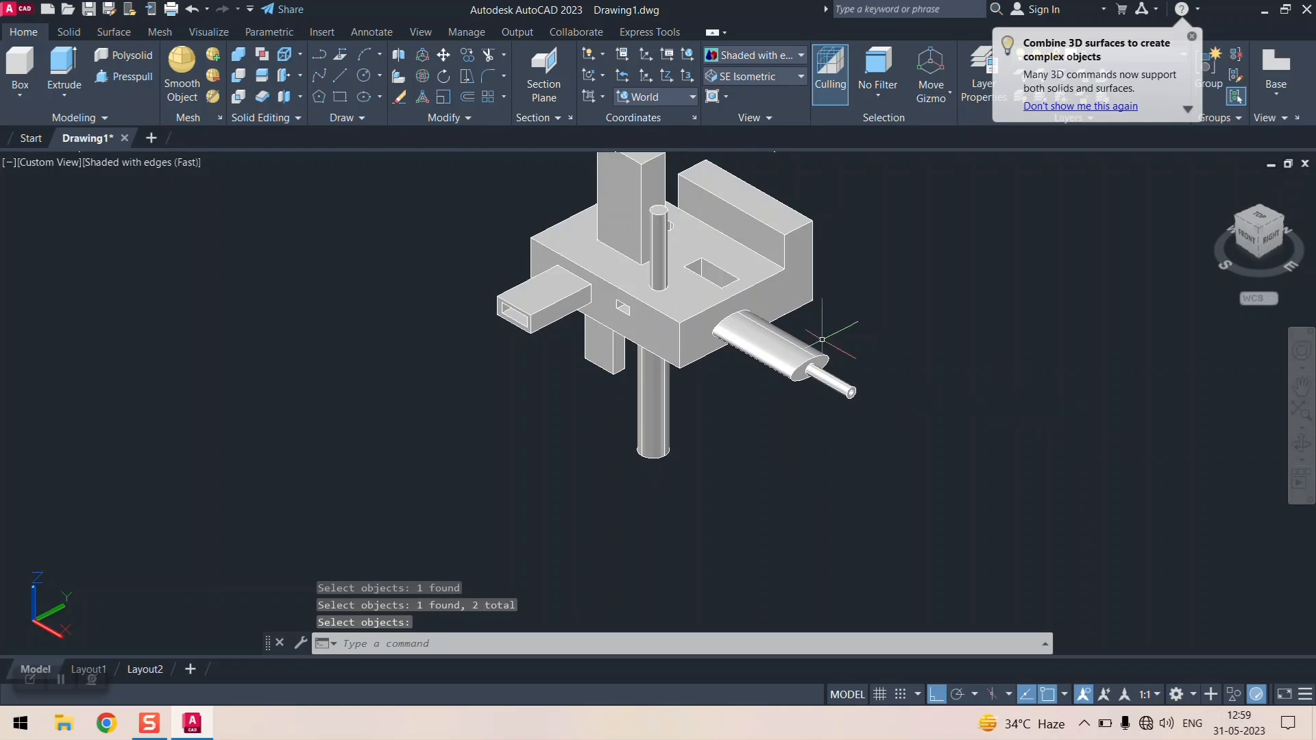
{"action": "key", "text": "Return"}
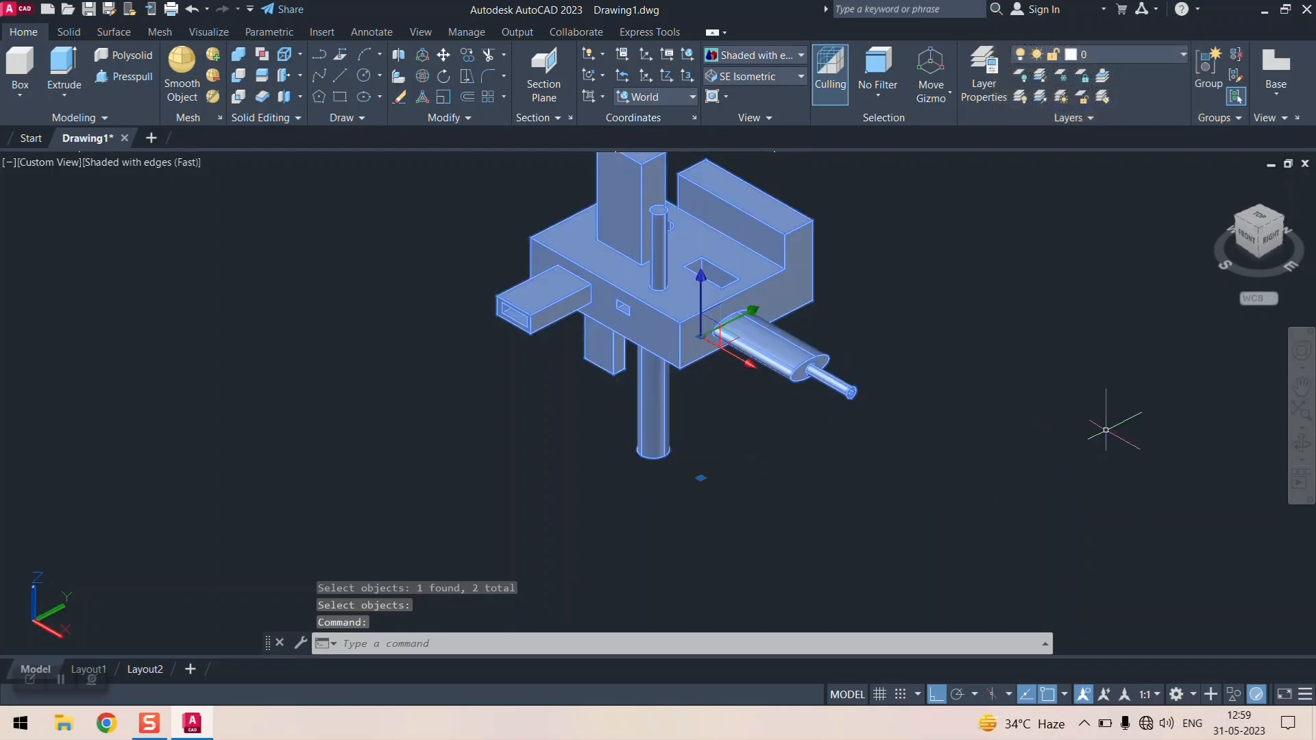
{"action": "key", "text": "Escape"}
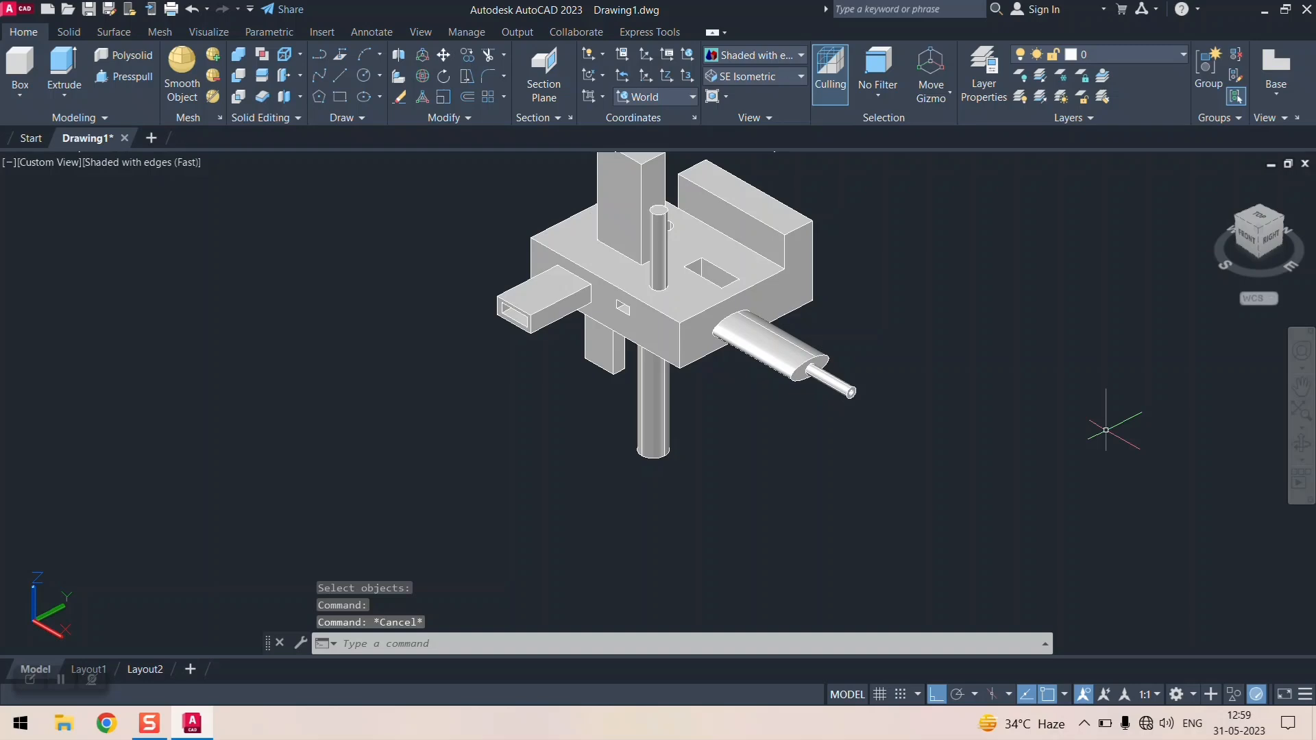
{"action": "scroll", "coordinate": [682, 483], "scroll_direction": "up", "scroll_amount": 2}
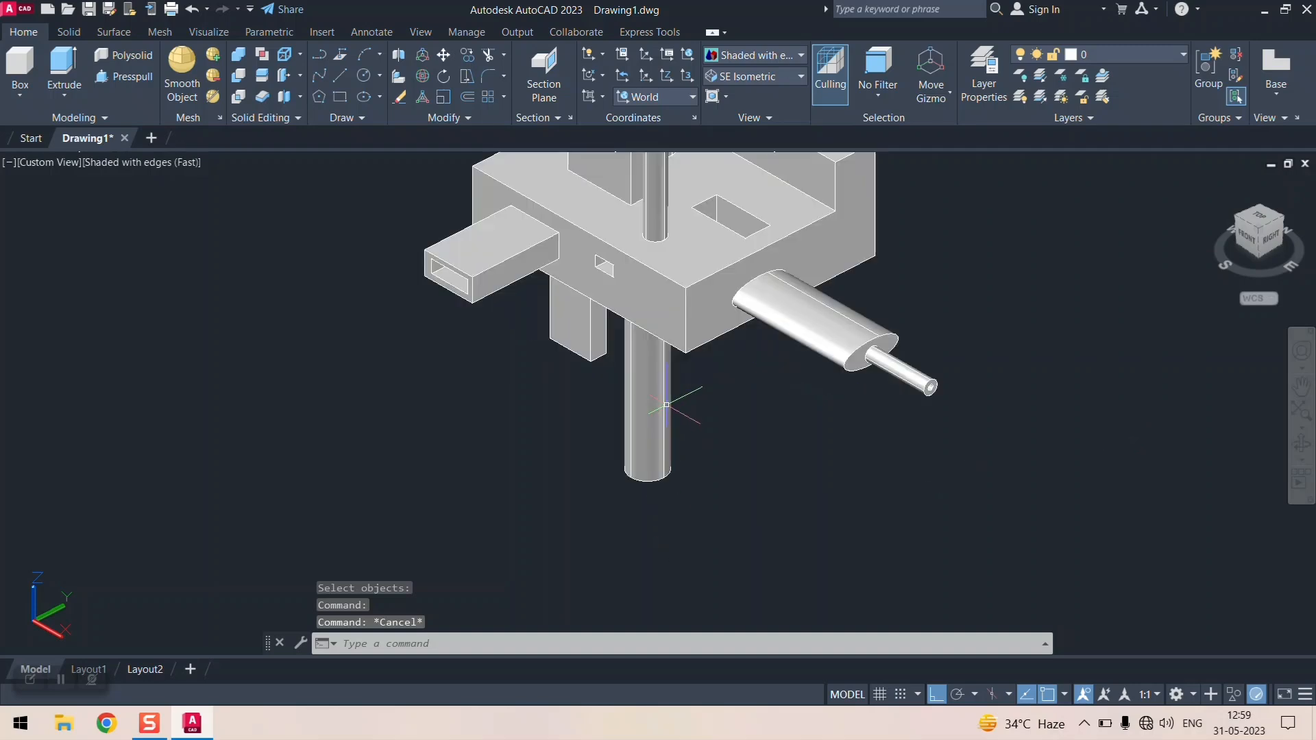
{"action": "scroll", "coordinate": [698, 274], "scroll_direction": "down", "scroll_amount": 4}
{"action": "scroll", "coordinate": [671, 308], "scroll_direction": "up", "scroll_amount": 3}
{"action": "scroll", "coordinate": [670, 307], "scroll_direction": "down", "scroll_amount": 4}
{"action": "scroll", "coordinate": [660, 294], "scroll_direction": "up", "scroll_amount": 3}
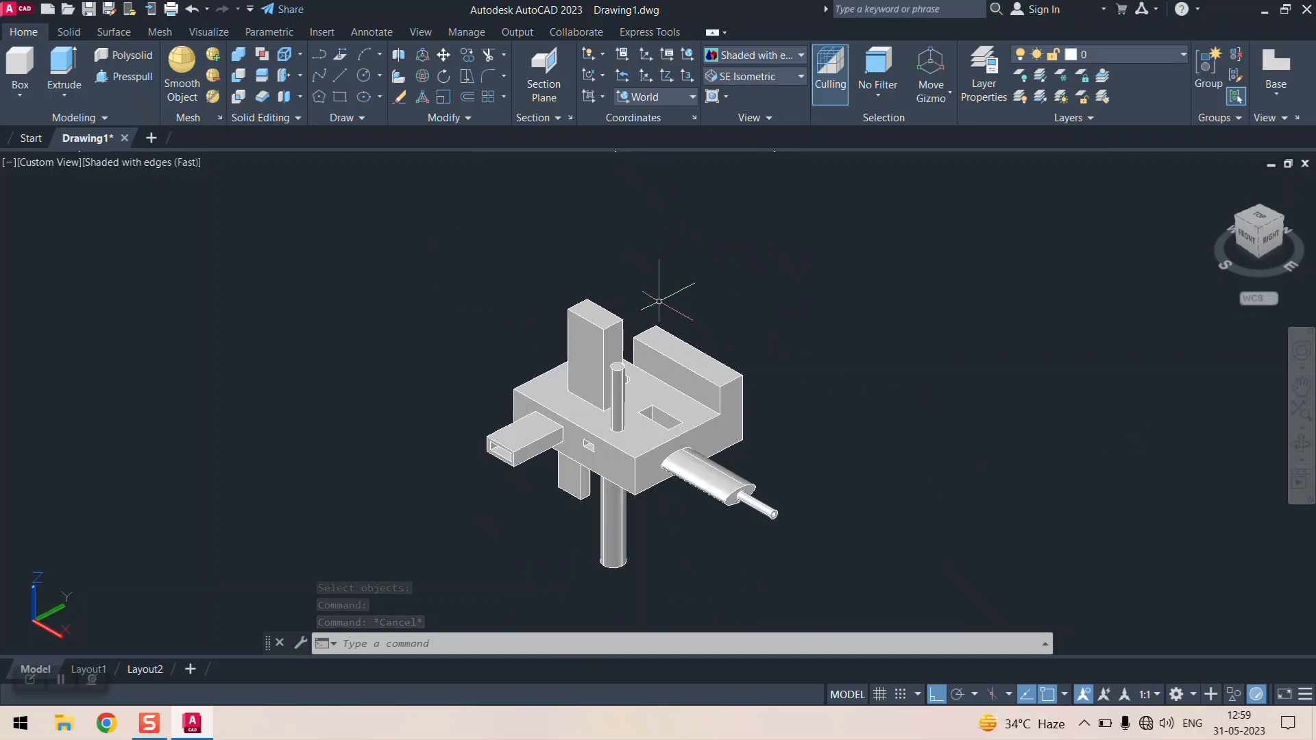
{"action": "scroll", "coordinate": [645, 450], "scroll_direction": "up", "scroll_amount": 4}
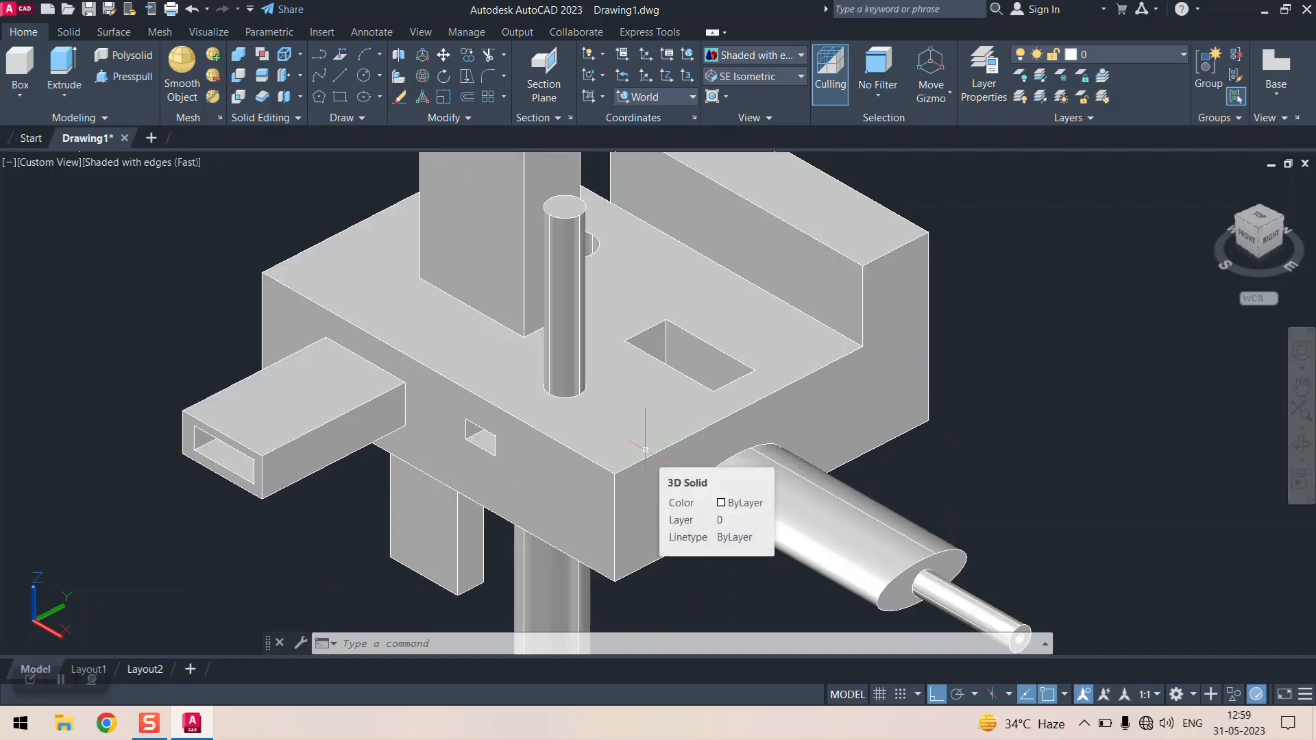
{"action": "left_click", "coordinate": [643, 447]}
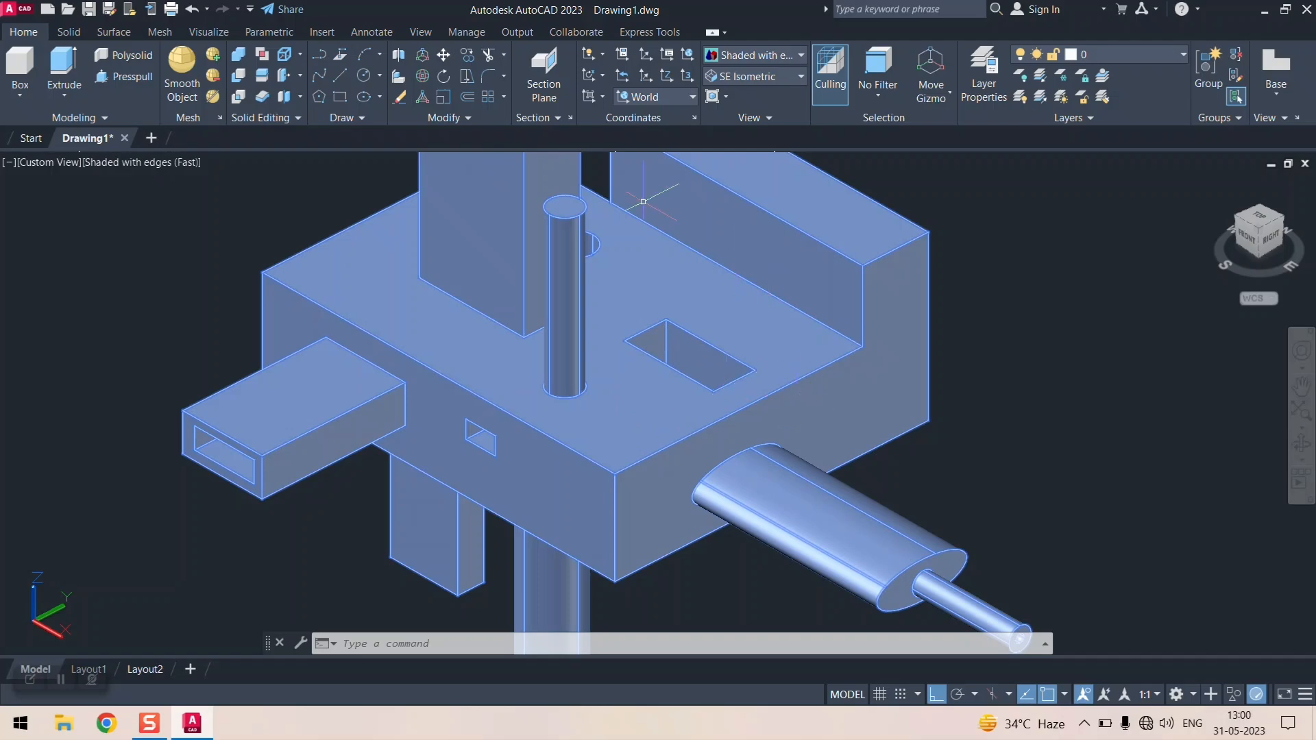
{"action": "left_click", "coordinate": [504, 76]}
{"action": "left_click", "coordinate": [514, 107]}
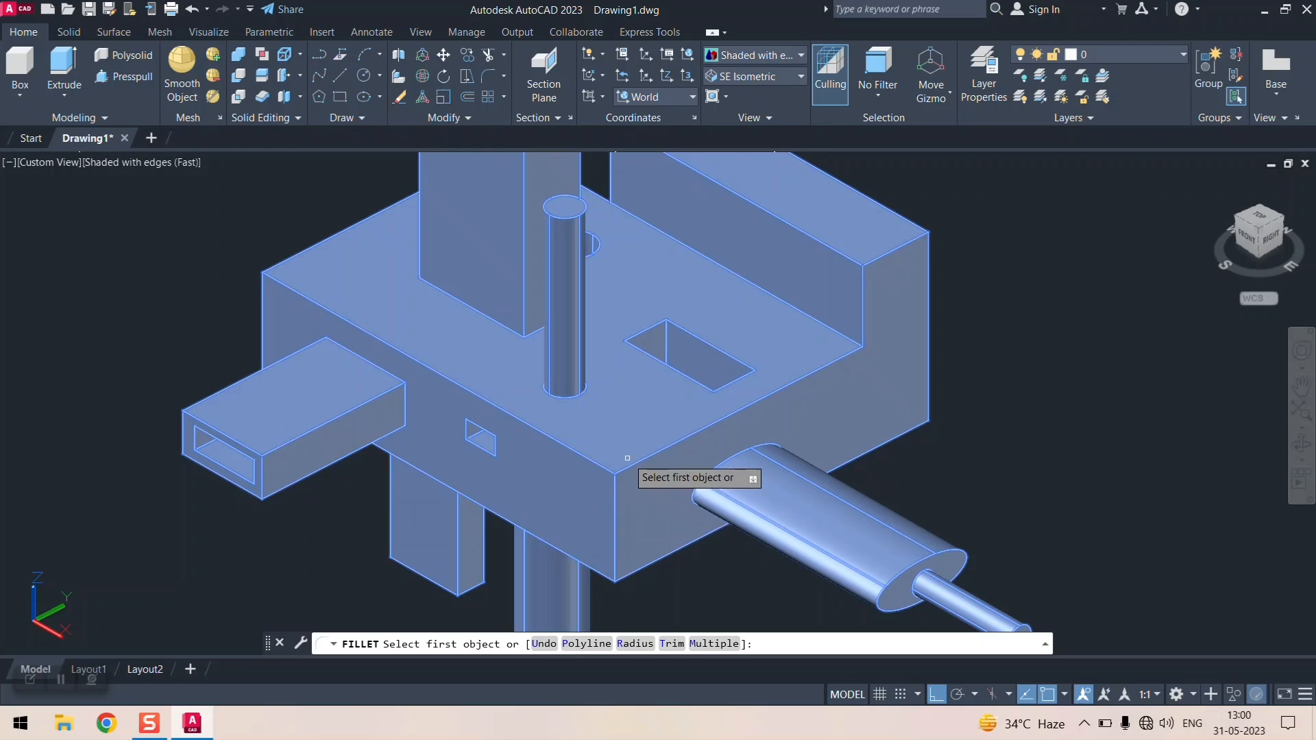
{"action": "key", "text": "Escape"}
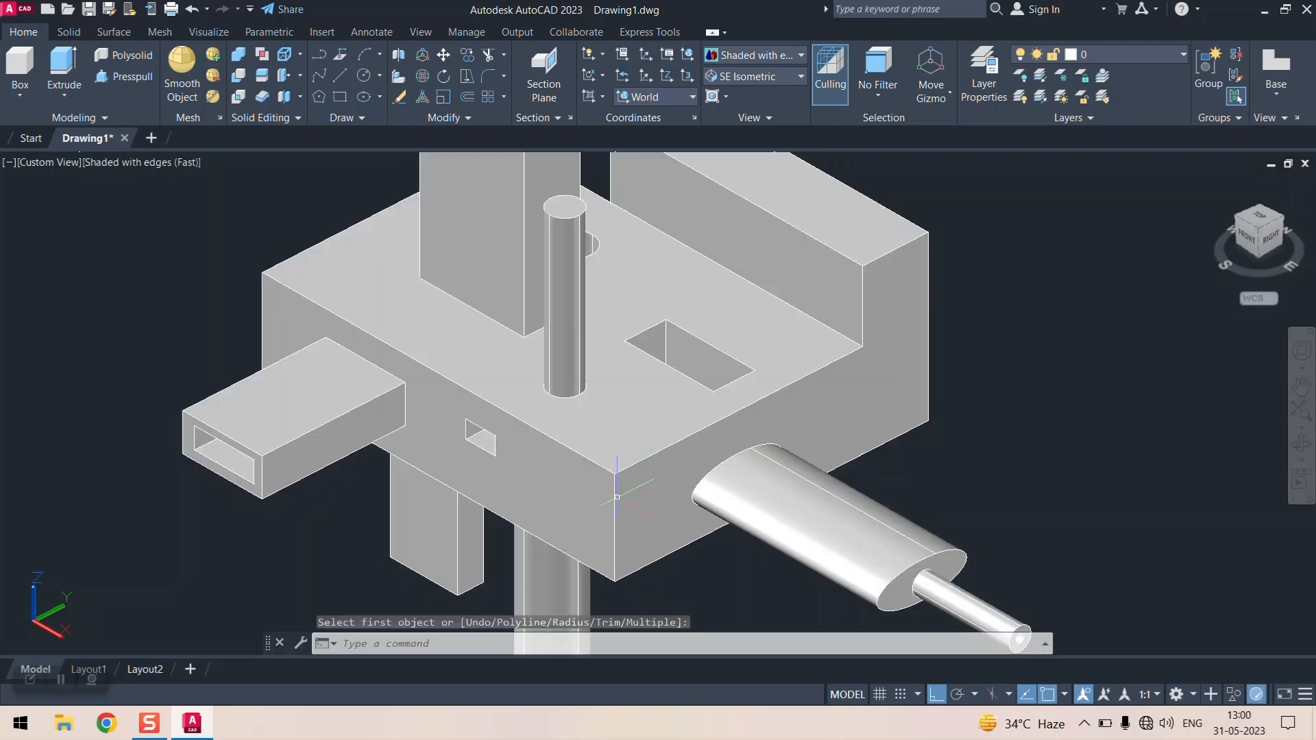
- Fillet the block's nearest vertical corner edge with a radius of 15
{"action": "left_click", "coordinate": [496, 75]}
{"action": "left_click", "coordinate": [528, 106]}
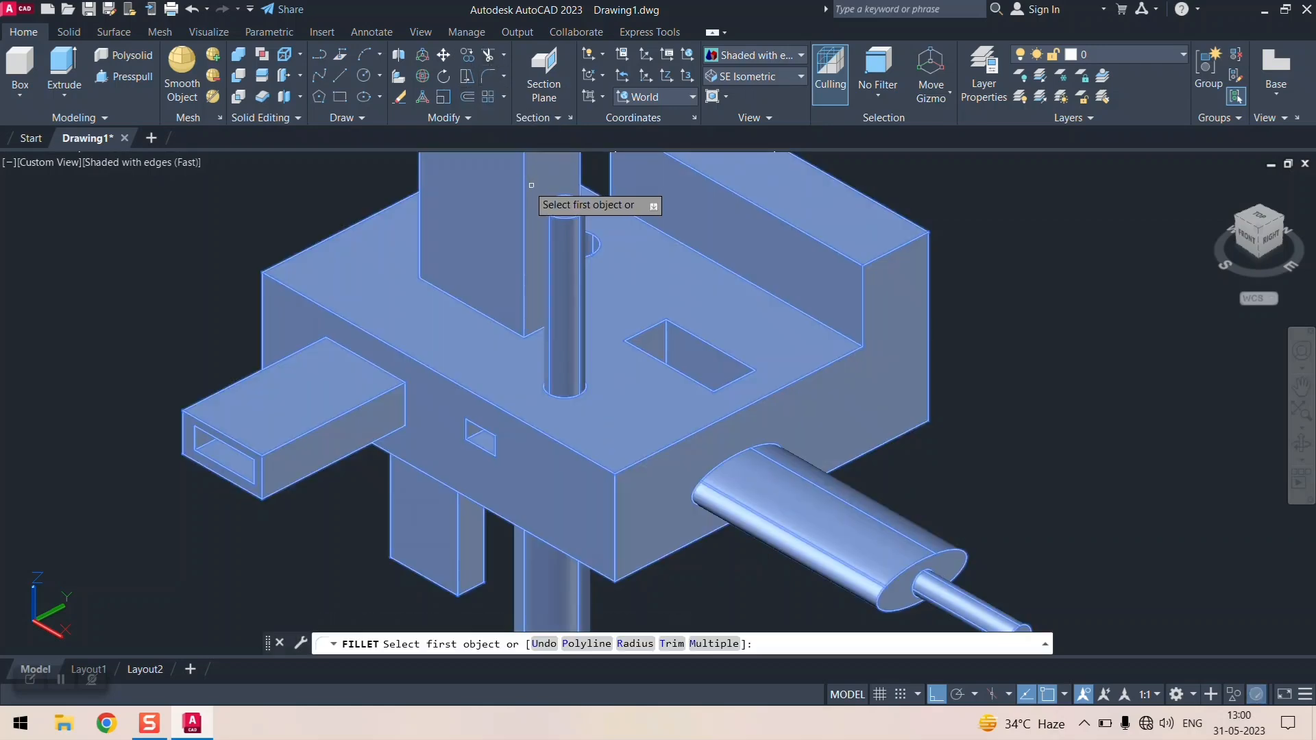
{"action": "left_click", "coordinate": [614, 502]}
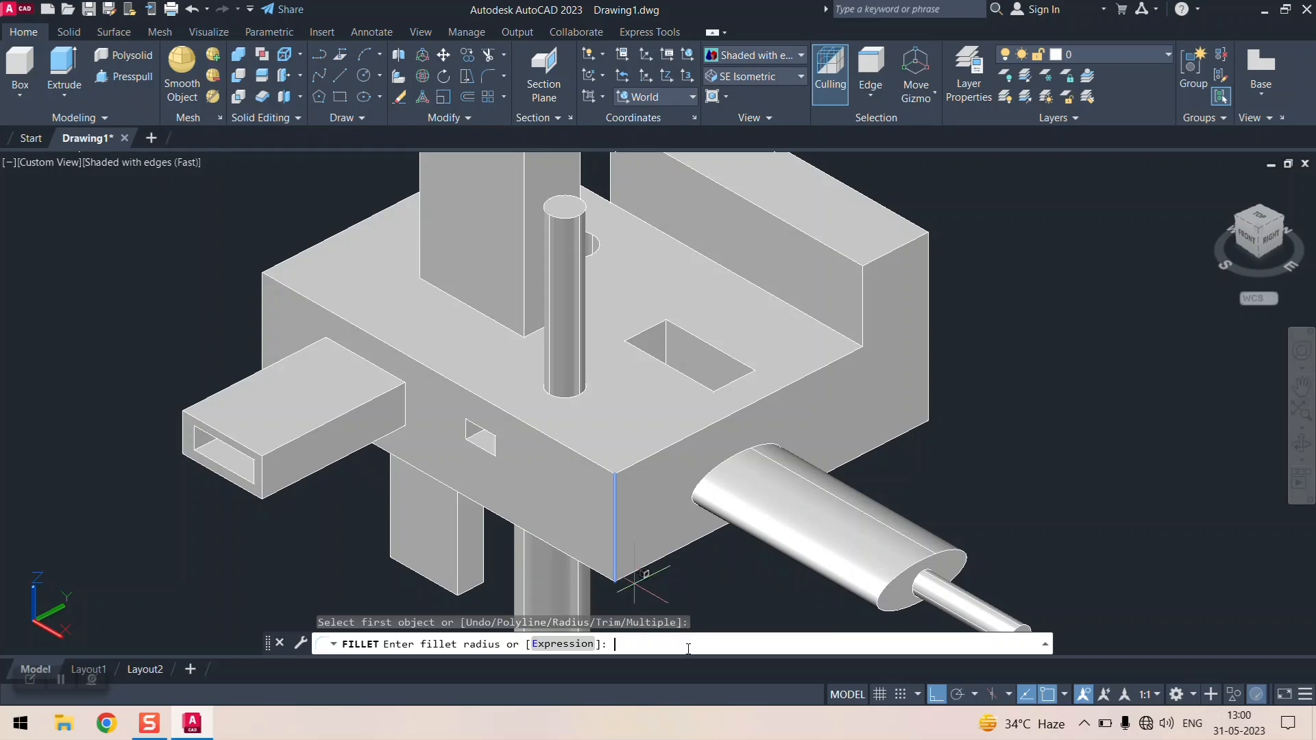
{"action": "type", "text": "15"}
{"action": "key", "text": "Return"}
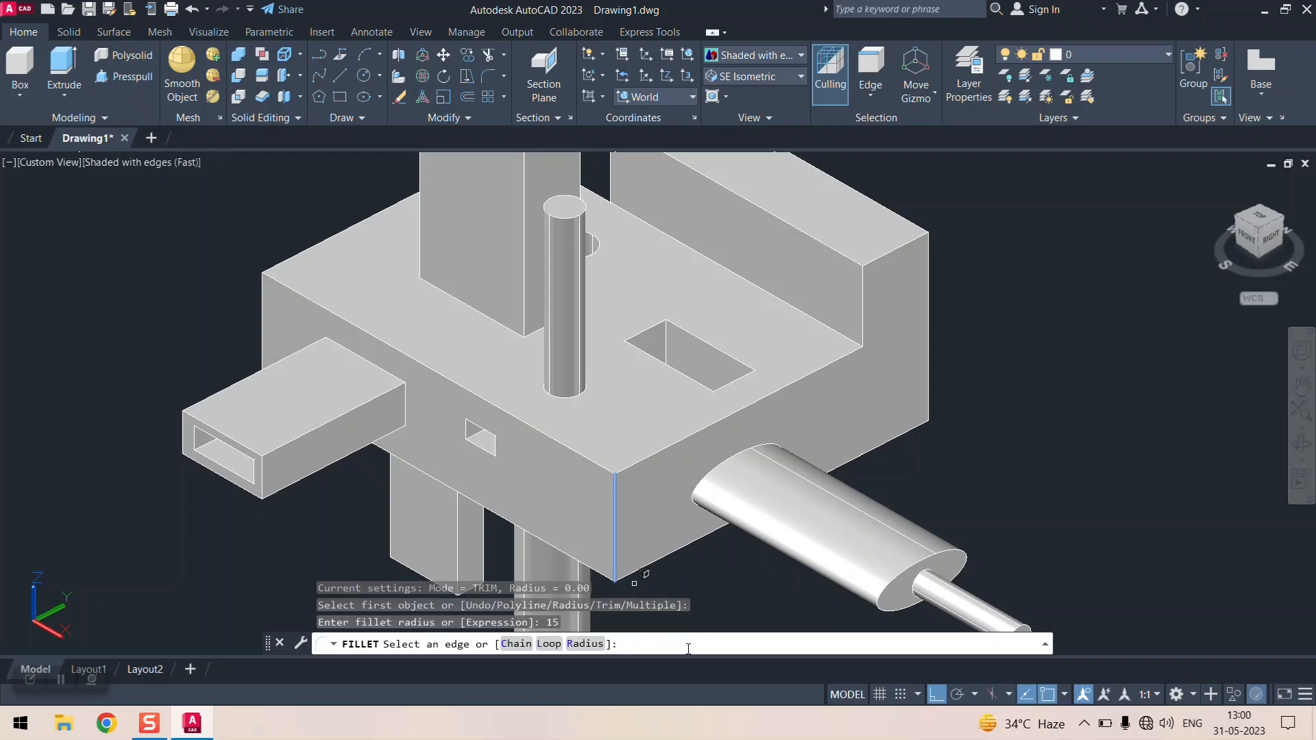
{"action": "double_click", "coordinate": [615, 492]}
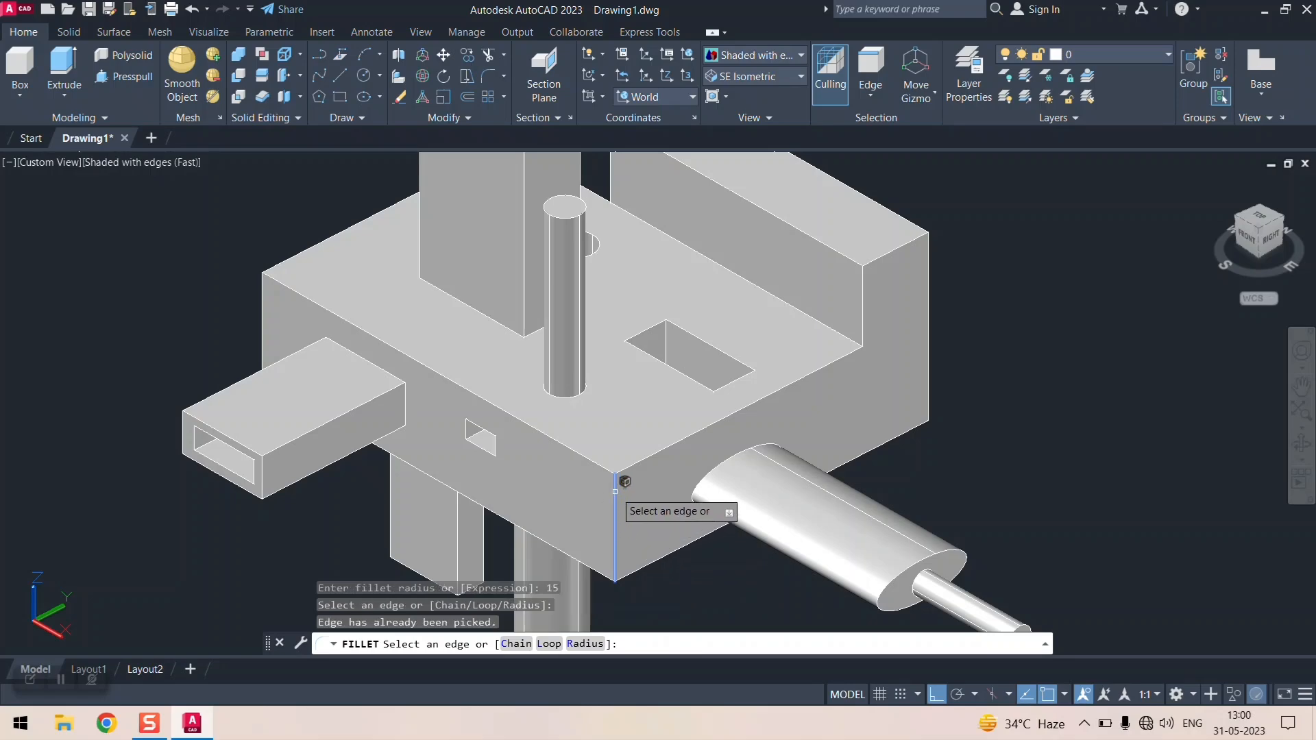
{"action": "key", "text": "Return"}
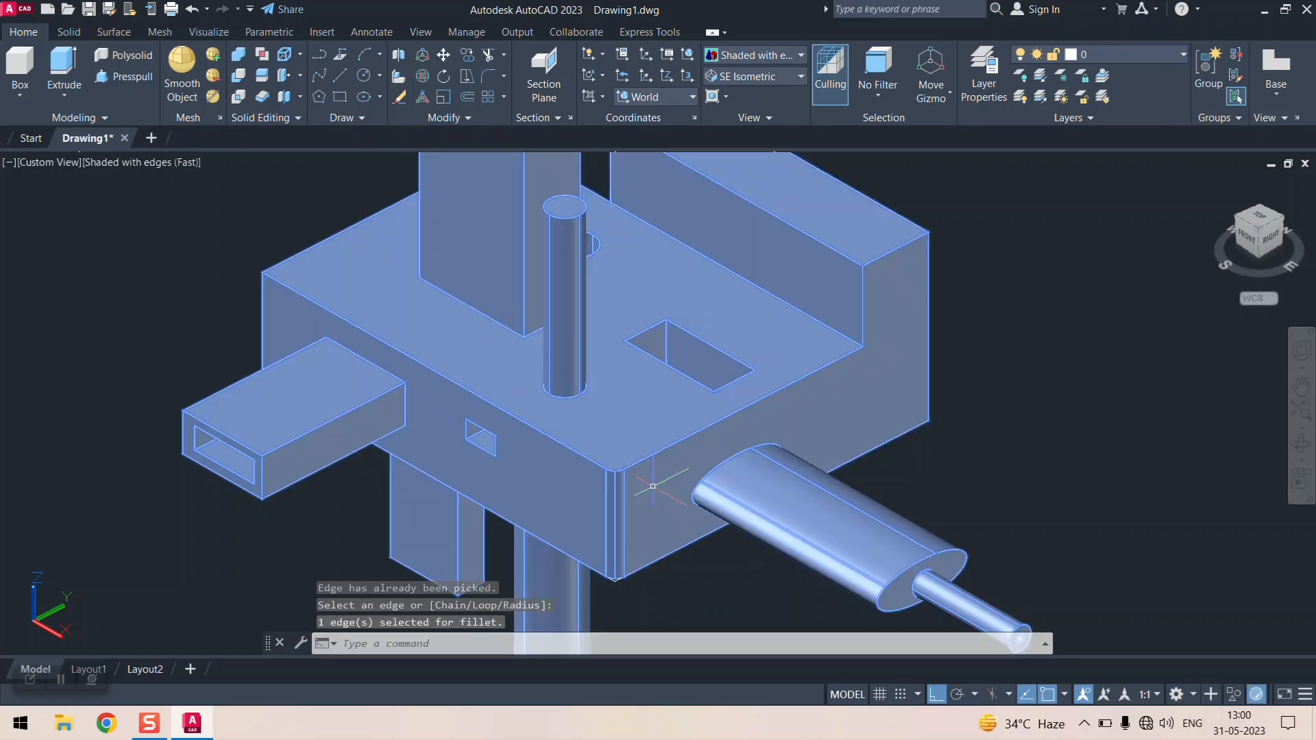
{"action": "scroll", "coordinate": [617, 493], "scroll_direction": "up", "scroll_amount": 5}
{"action": "scroll", "coordinate": [619, 467], "scroll_direction": "down", "scroll_amount": 10}
{"action": "scroll", "coordinate": [601, 464], "scroll_direction": "up", "scroll_amount": 6}
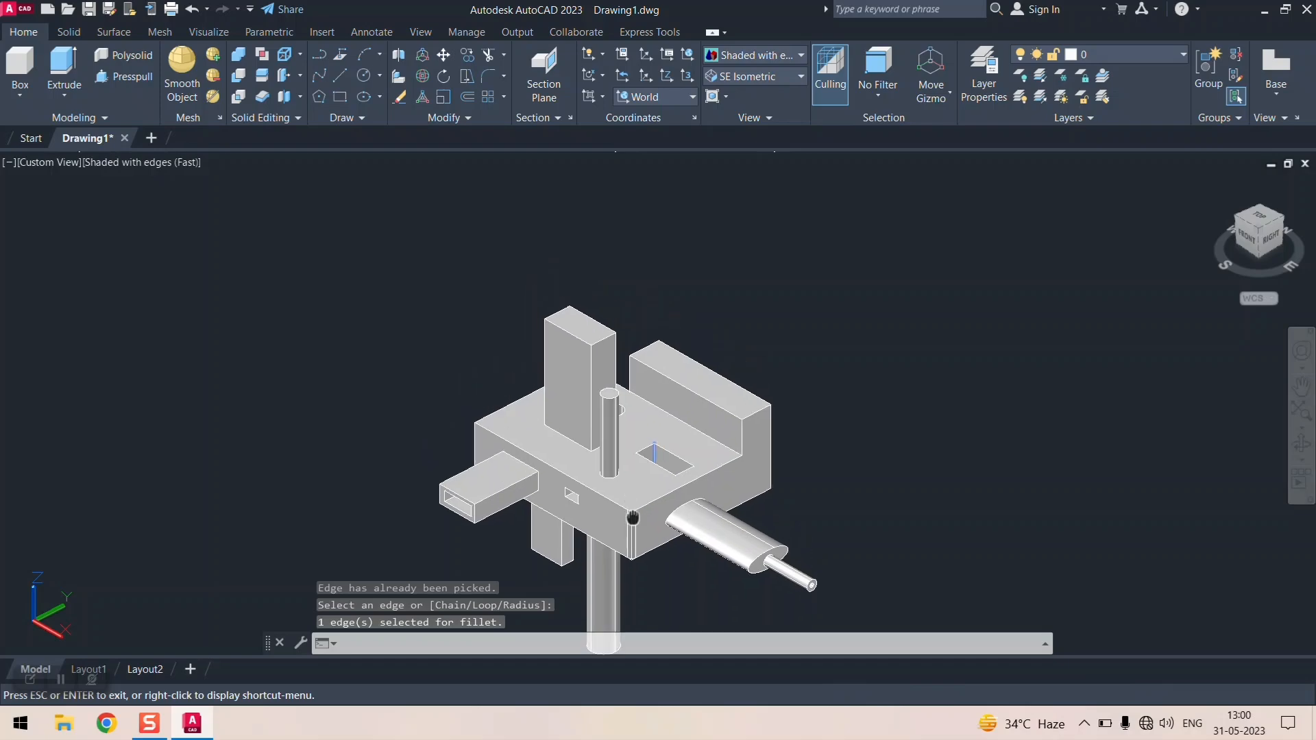
{"action": "scroll", "coordinate": [602, 464], "scroll_direction": "up", "scroll_amount": 6}
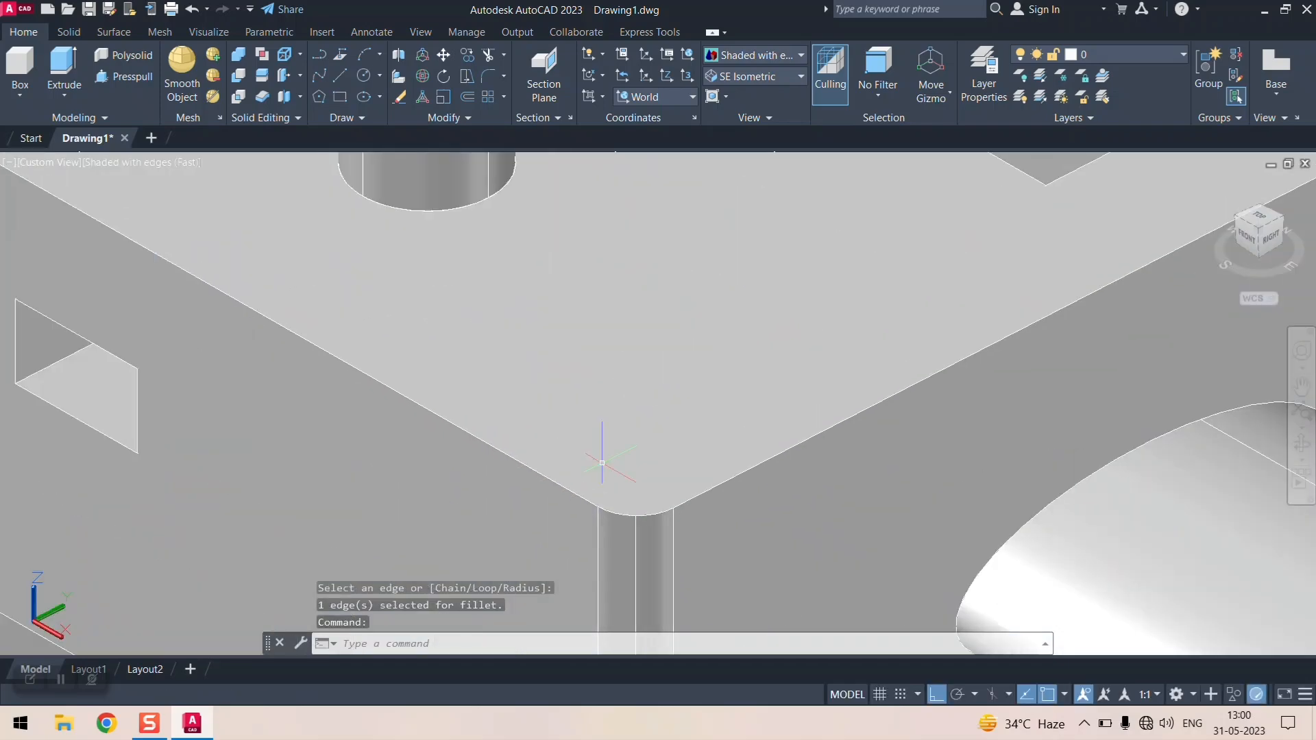
- Erase the two leftover construction lines beside the bottom of the block's rounded corner
{"action": "middle_click_drag", "start_coordinate": [607, 417], "coordinate": [771, 525], "text": "shift"}
{"action": "scroll", "coordinate": [630, 424], "scroll_direction": "down", "scroll_amount": 6}
{"action": "scroll", "coordinate": [763, 464], "scroll_direction": "down", "scroll_amount": 8}
{"action": "scroll", "coordinate": [754, 466], "scroll_direction": "up", "scroll_amount": 15}
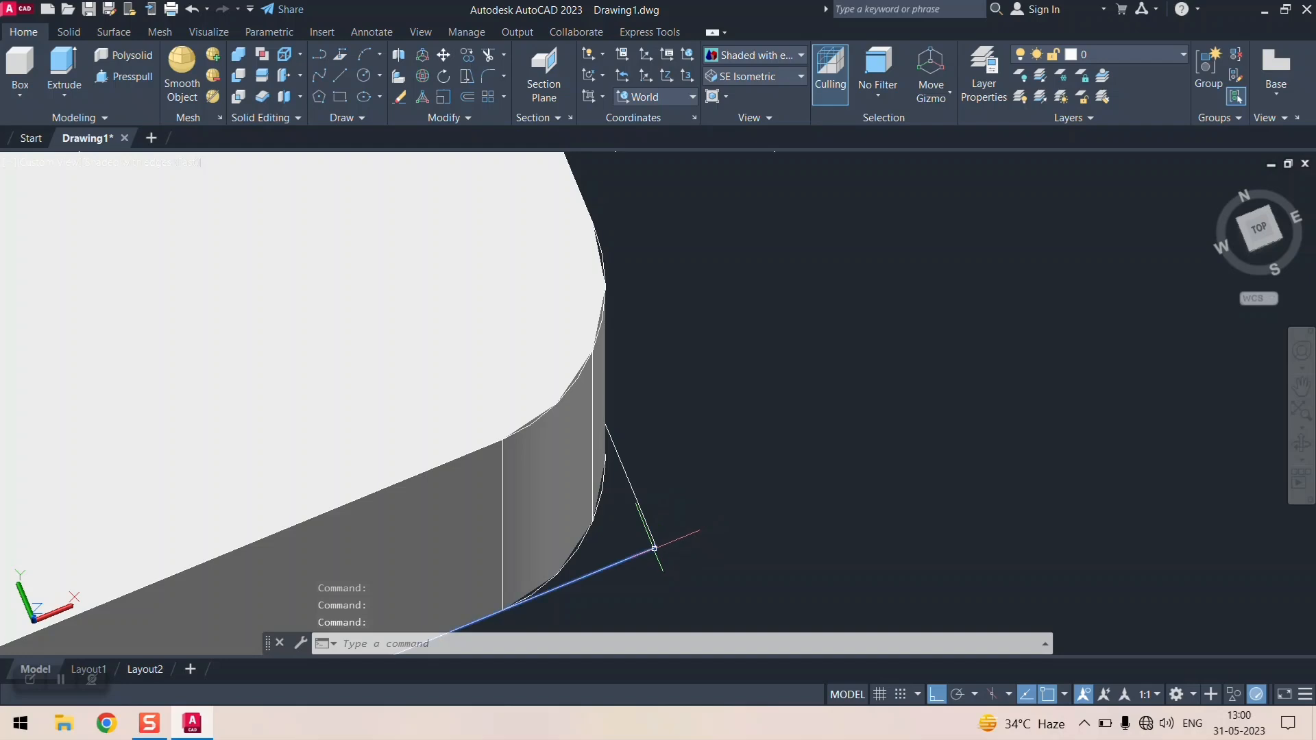
{"action": "left_click", "coordinate": [399, 97]}
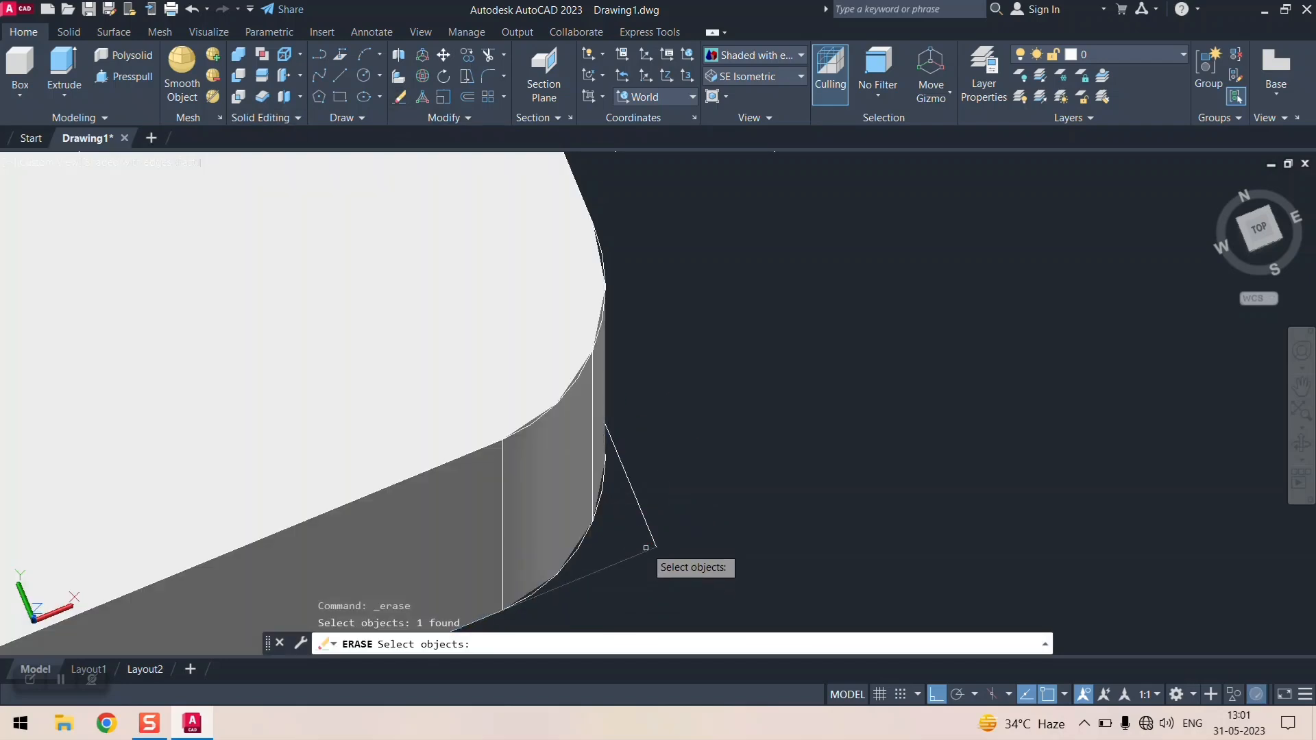
{"action": "left_click", "coordinate": [645, 522]}
{"action": "key", "text": "Return"}
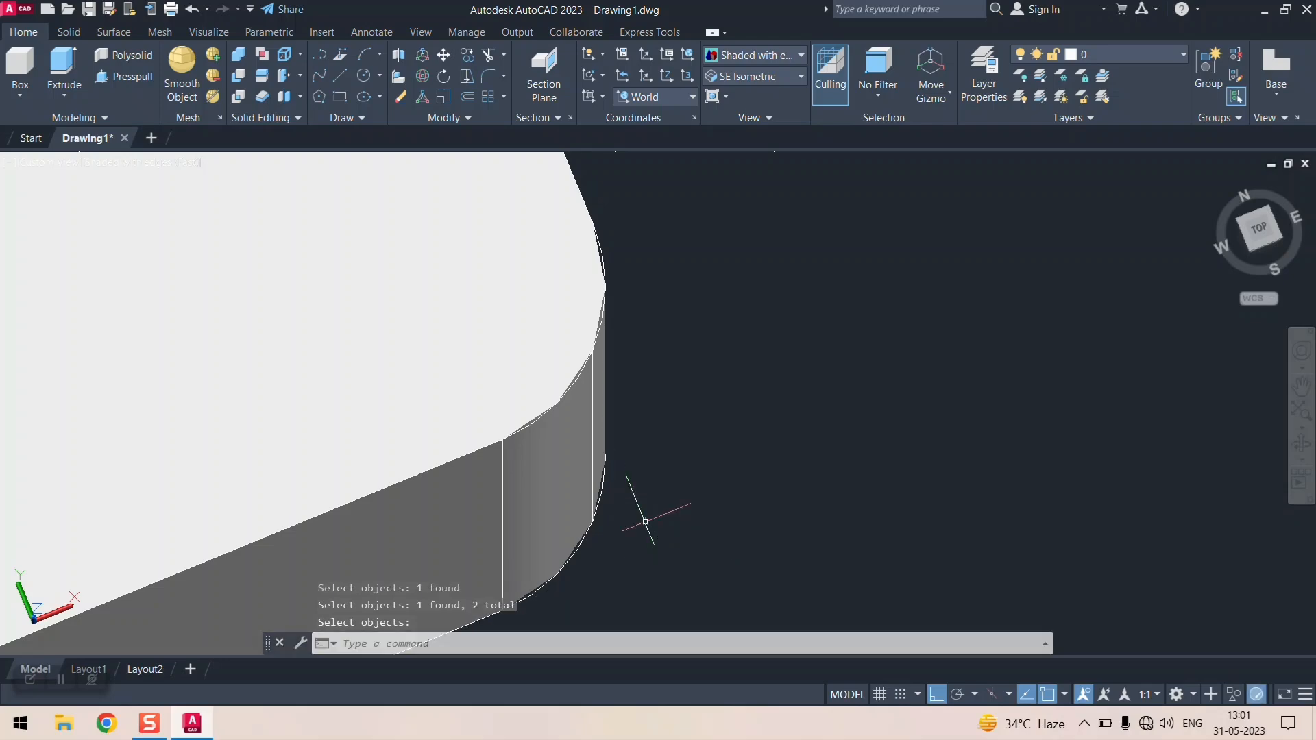
{"action": "scroll", "coordinate": [645, 520], "scroll_direction": "down", "scroll_amount": 6}
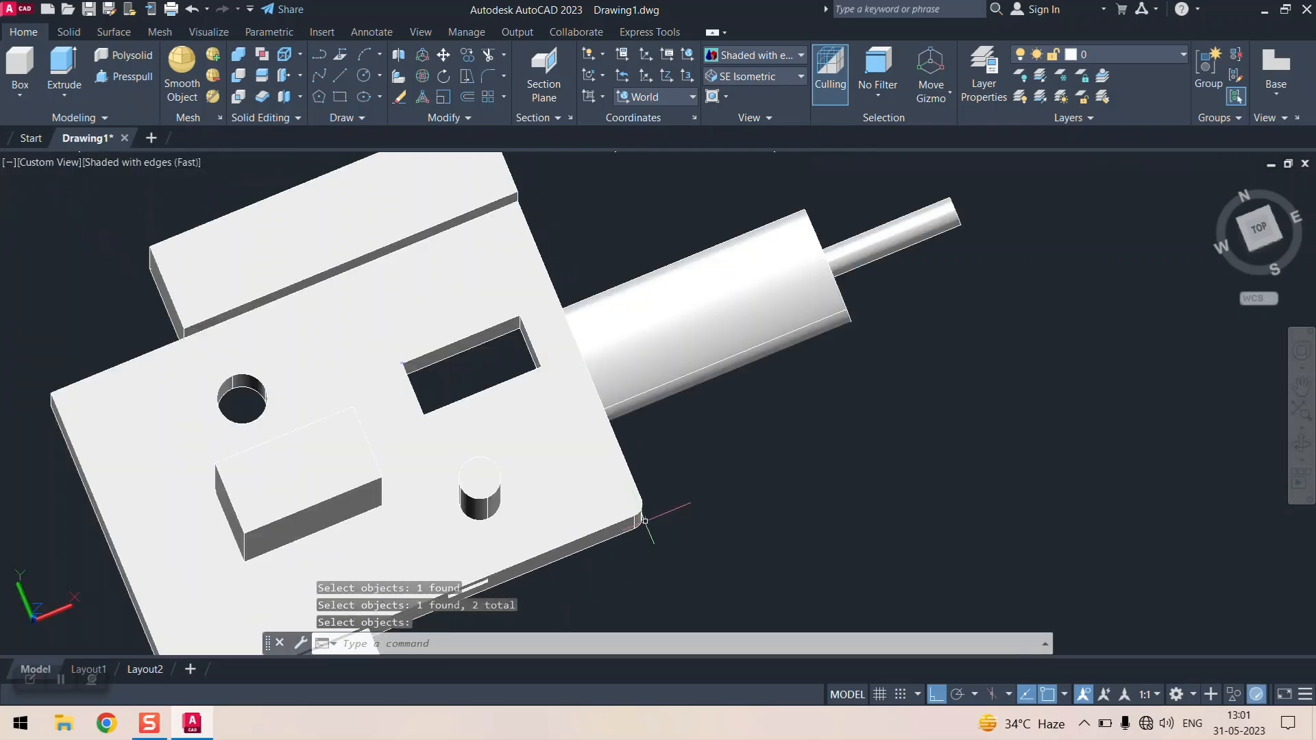
- Examine the block's rounded corner and its surrounding features from close up and in full view
{"action": "middle_click_drag", "start_coordinate": [586, 471], "coordinate": [424, 370], "text": "shift"}
{"action": "scroll", "coordinate": [537, 385], "scroll_direction": "up", "scroll_amount": 5}
{"action": "scroll", "coordinate": [538, 386], "scroll_direction": "down", "scroll_amount": 9}
{"action": "scroll", "coordinate": [423, 359], "scroll_direction": "up", "scroll_amount": 5}
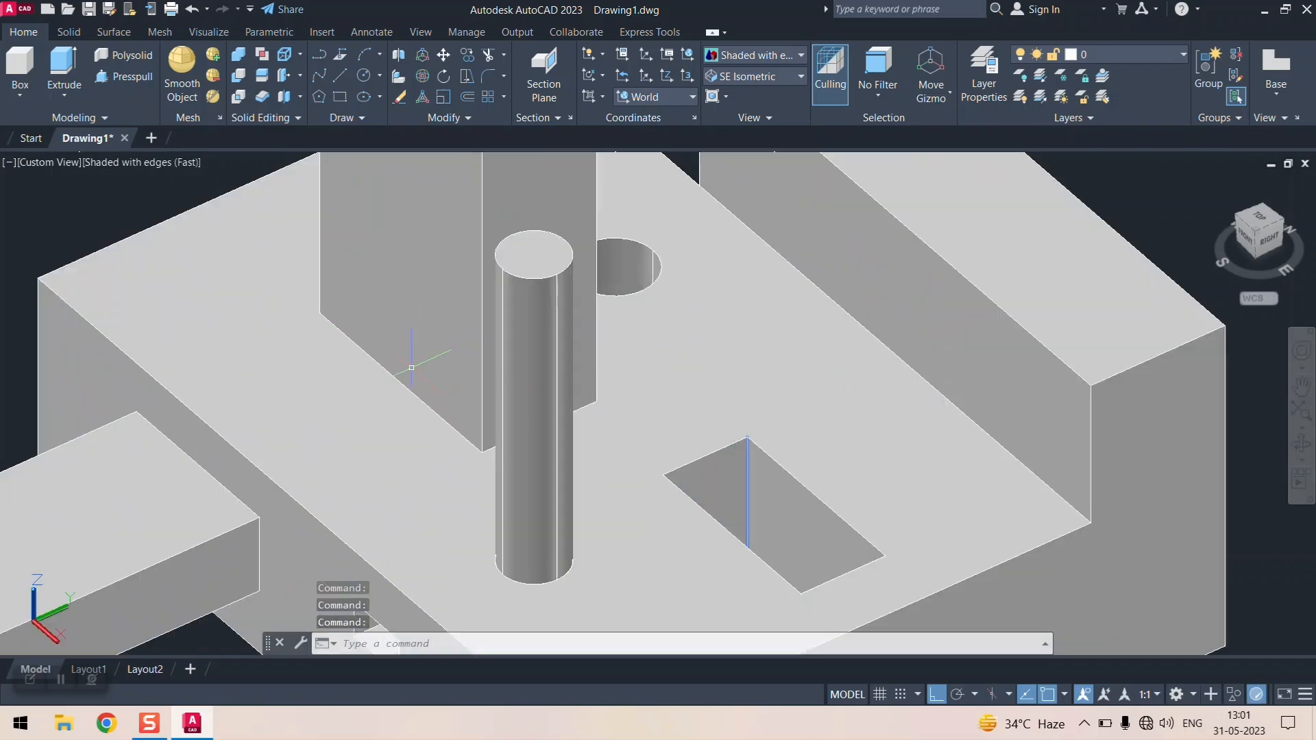
{"action": "scroll", "coordinate": [416, 364], "scroll_direction": "down", "scroll_amount": 8}
{"action": "scroll", "coordinate": [595, 350], "scroll_direction": "up", "scroll_amount": 5}
{"action": "scroll", "coordinate": [595, 351], "scroll_direction": "down", "scroll_amount": 5}
{"action": "scroll", "coordinate": [458, 299], "scroll_direction": "up", "scroll_amount": 3}
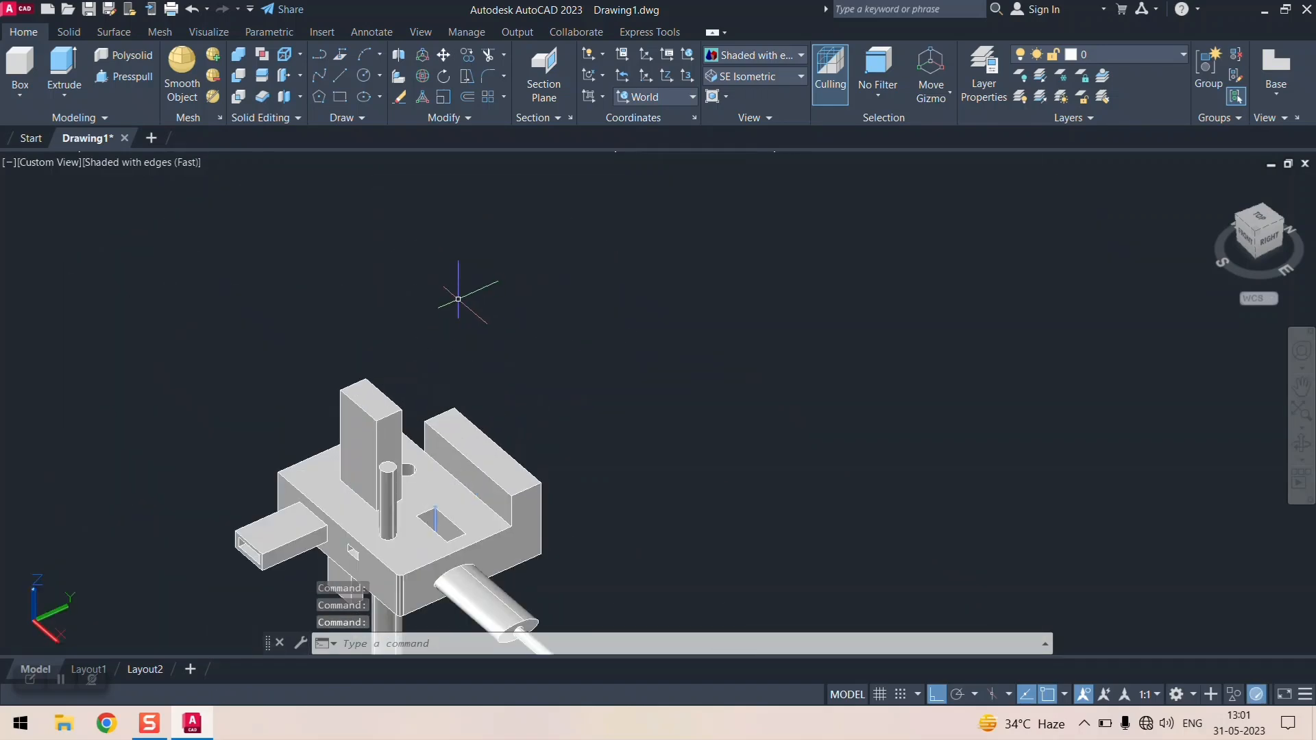
- Chamfer the short top edge at the end of the raised side box, using a picked distance of about 47.17 on both surfaces
{"action": "left_click", "coordinate": [505, 77]}
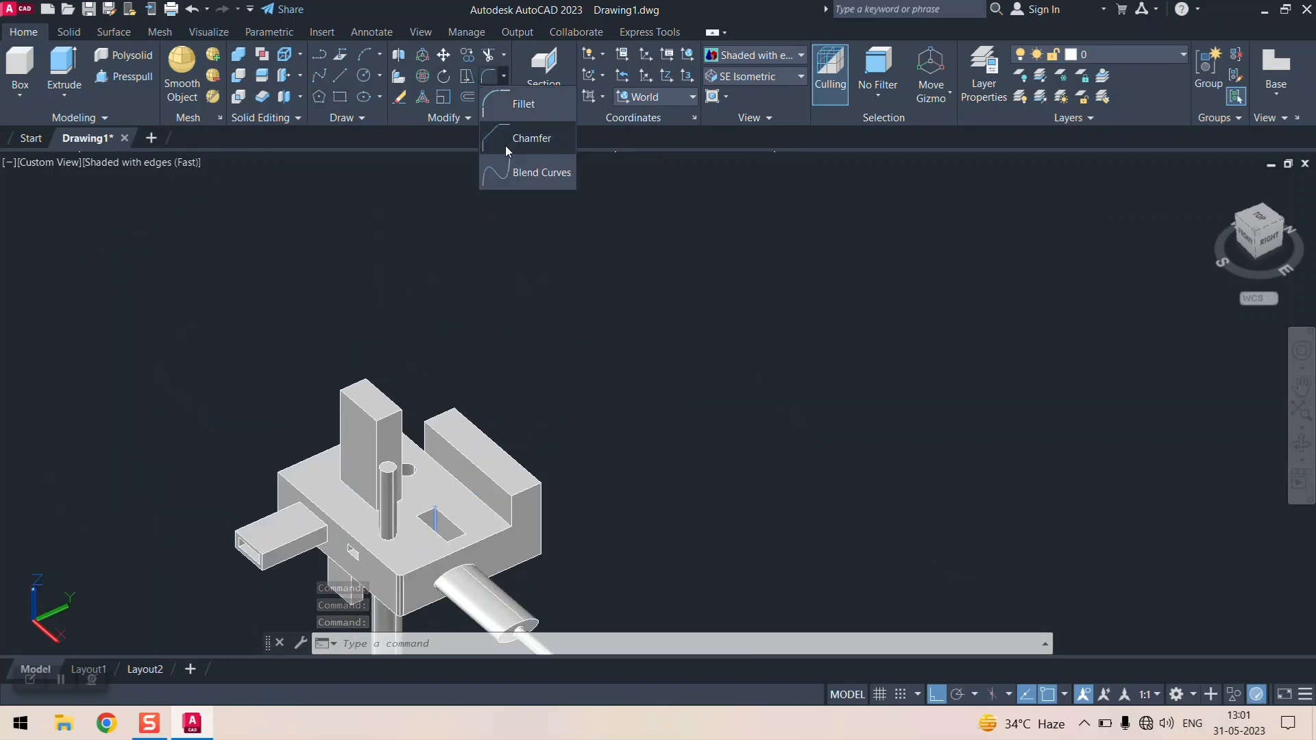
{"action": "left_click", "coordinate": [532, 141]}
{"action": "scroll", "coordinate": [529, 525], "scroll_direction": "down", "scroll_amount": 3}
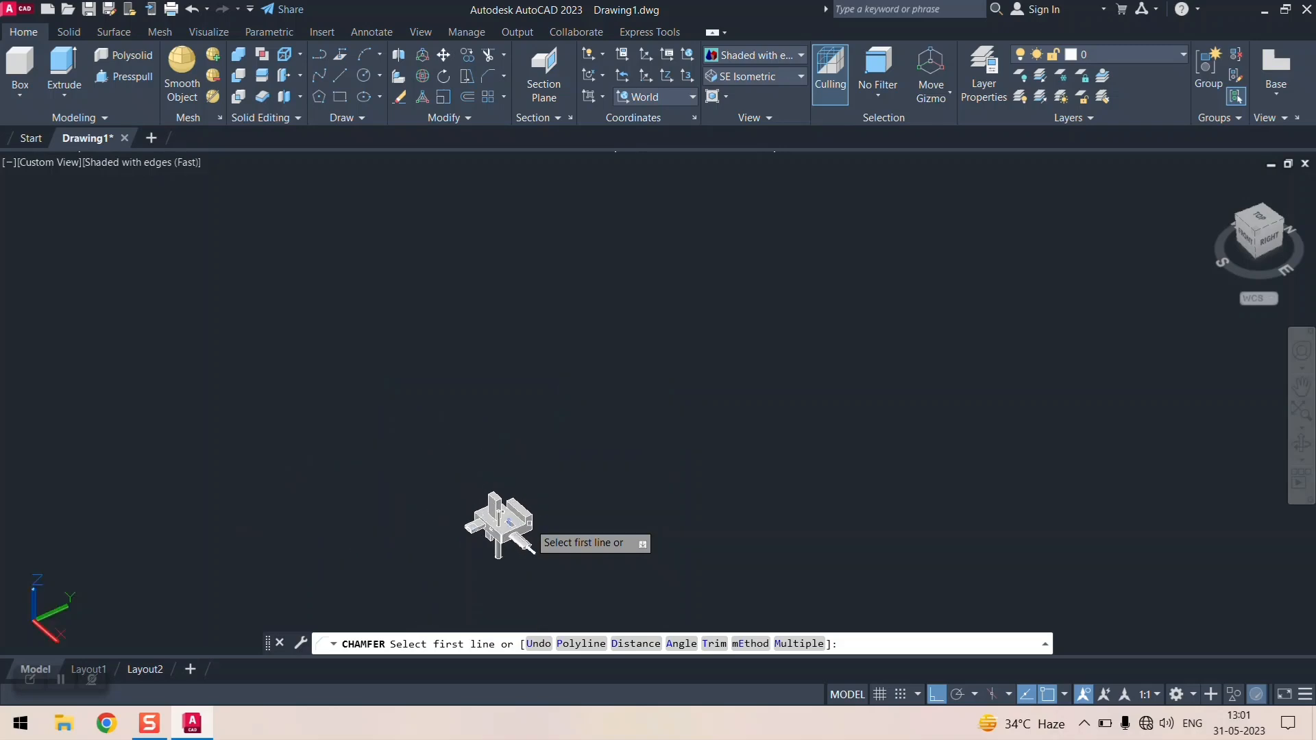
{"action": "scroll", "coordinate": [532, 528], "scroll_direction": "up", "scroll_amount": 9}
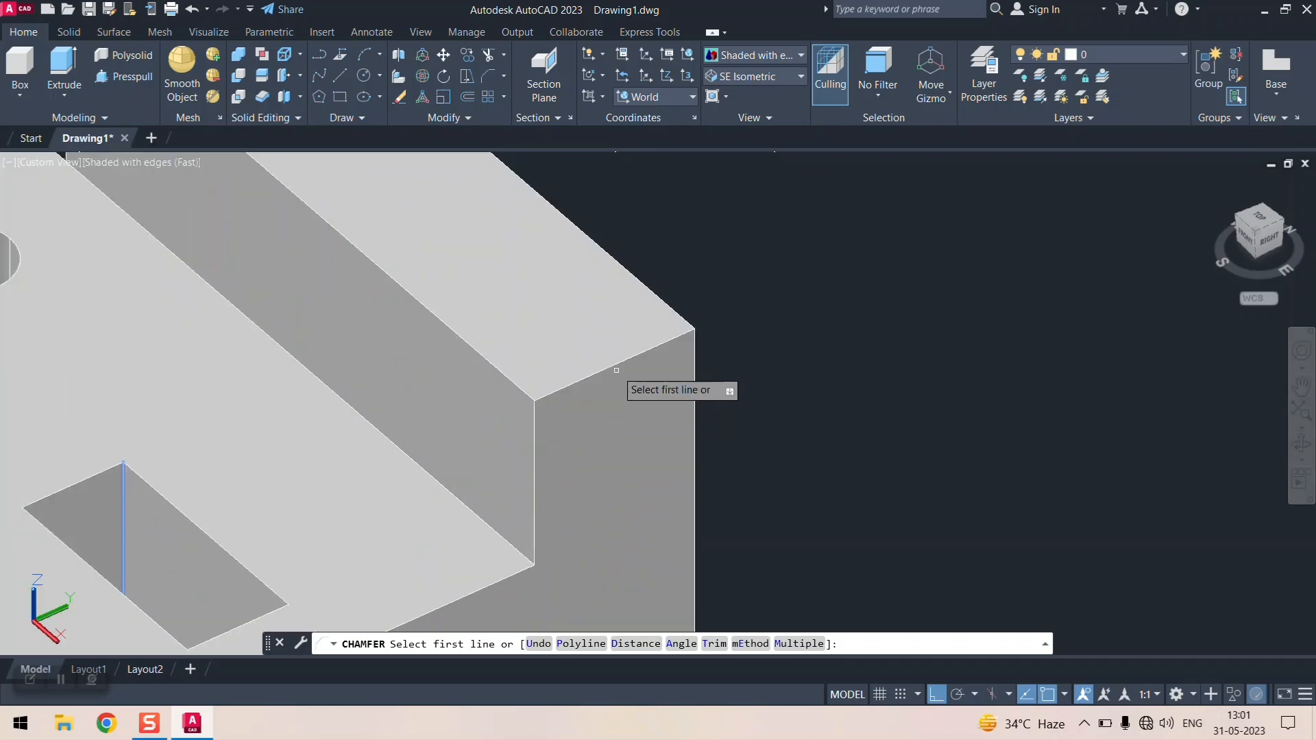
{"action": "left_click", "coordinate": [620, 364]}
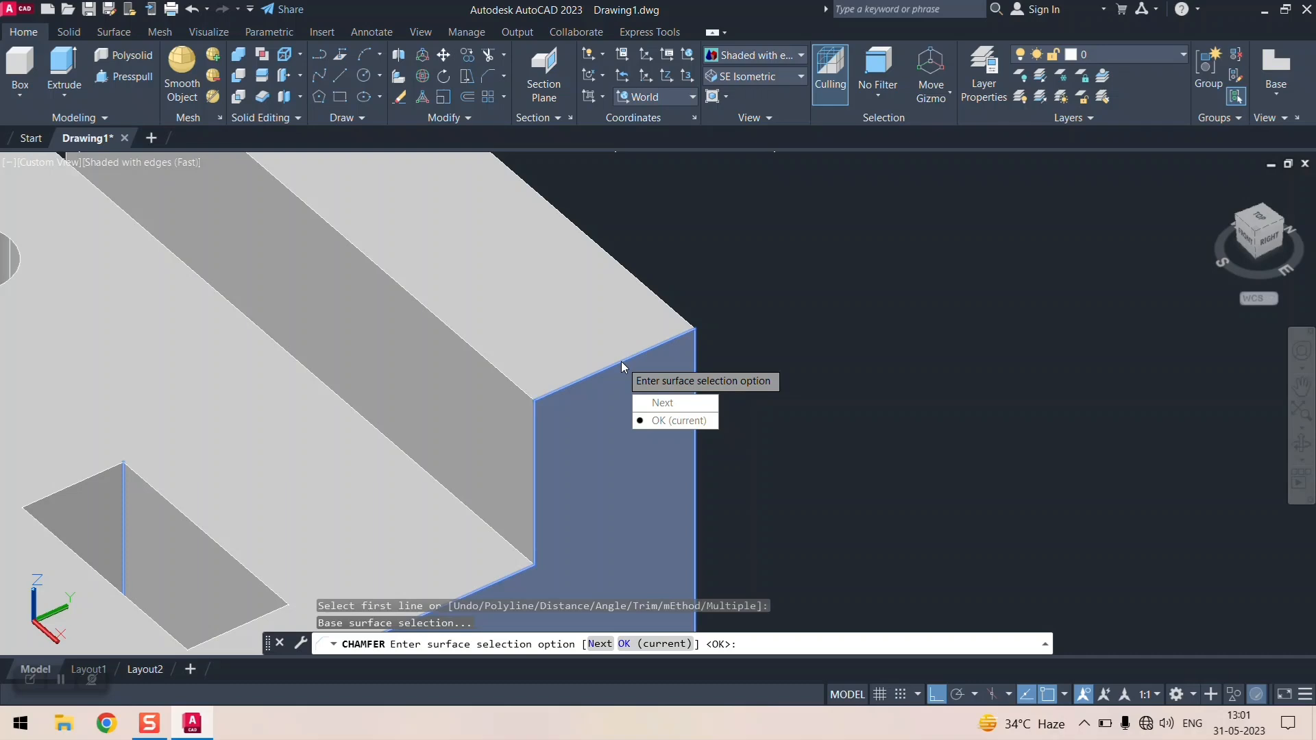
{"action": "key", "text": "Return"}
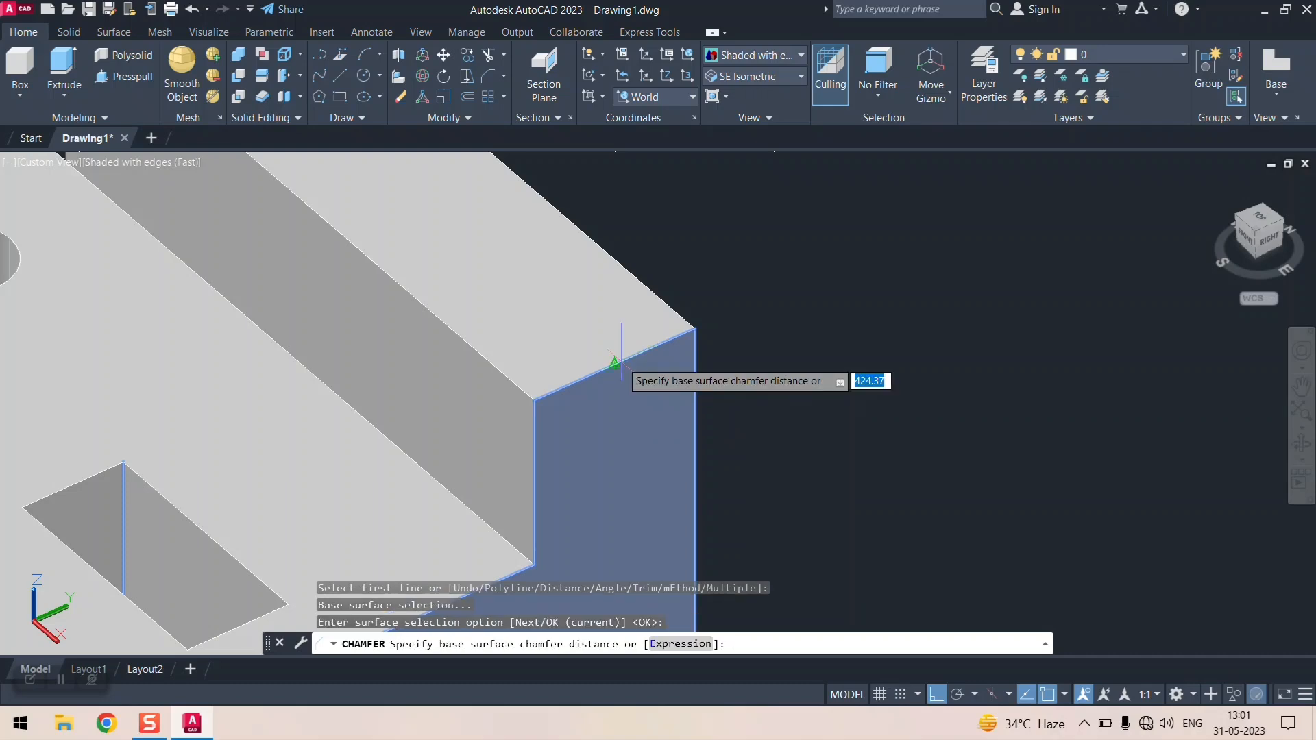
{"action": "left_click", "coordinate": [588, 375]}
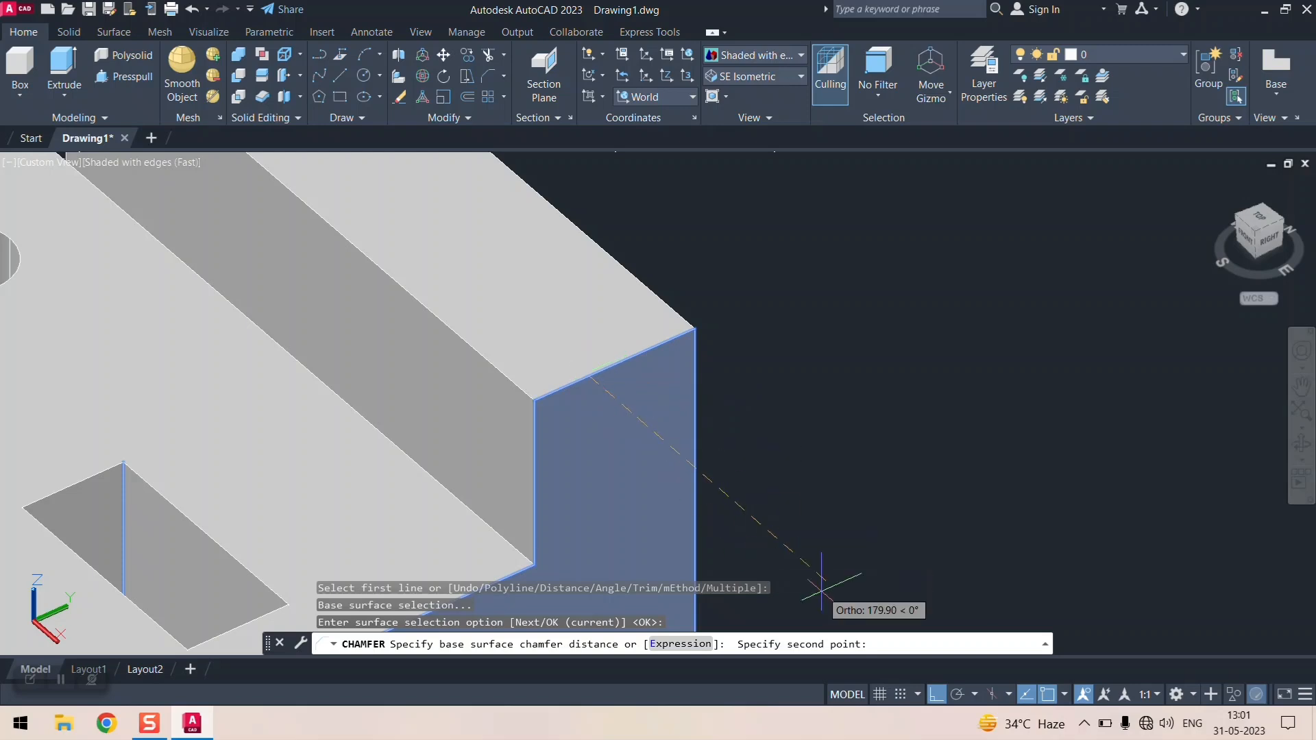
{"action": "left_click", "coordinate": [536, 332]}
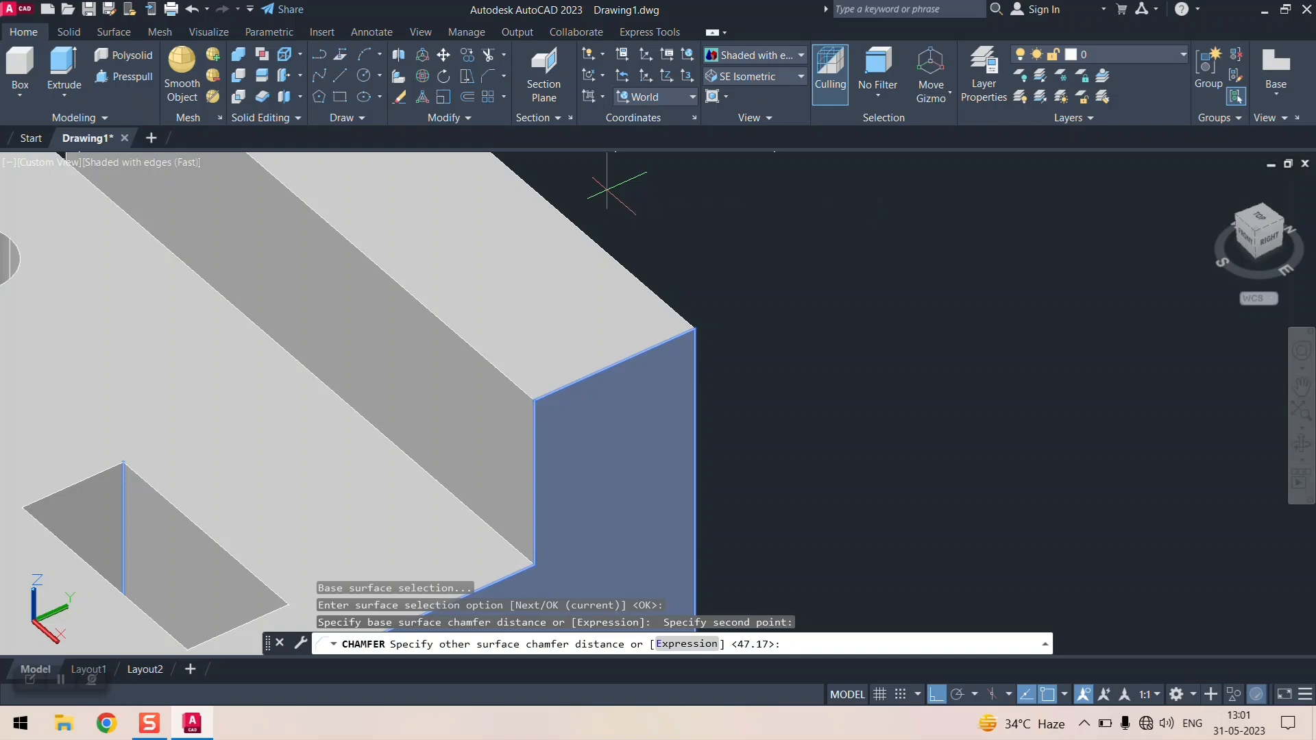
{"action": "key", "text": "Return"}
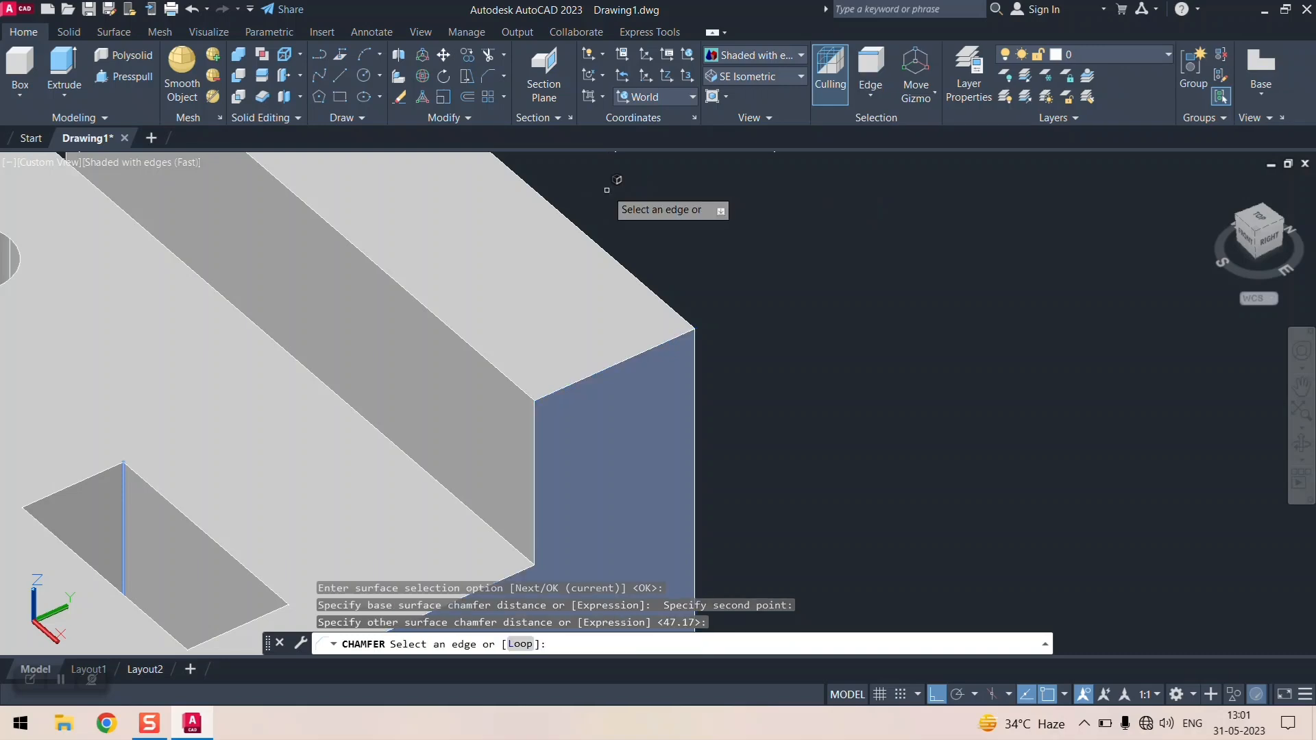
{"action": "left_click", "coordinate": [605, 371]}
{"action": "key", "text": "Return"}
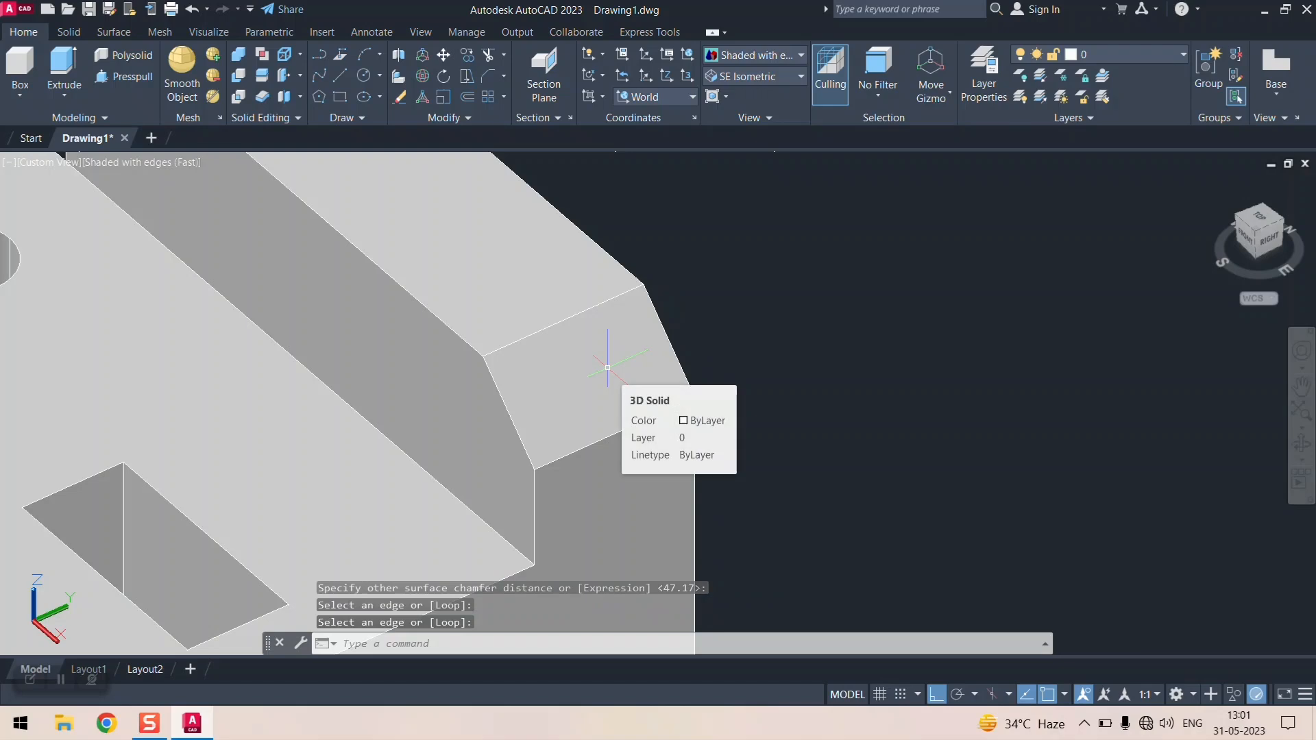
{"action": "scroll", "coordinate": [608, 367], "scroll_direction": "up", "scroll_amount": 3}
{"action": "scroll", "coordinate": [610, 340], "scroll_direction": "down", "scroll_amount": 4}
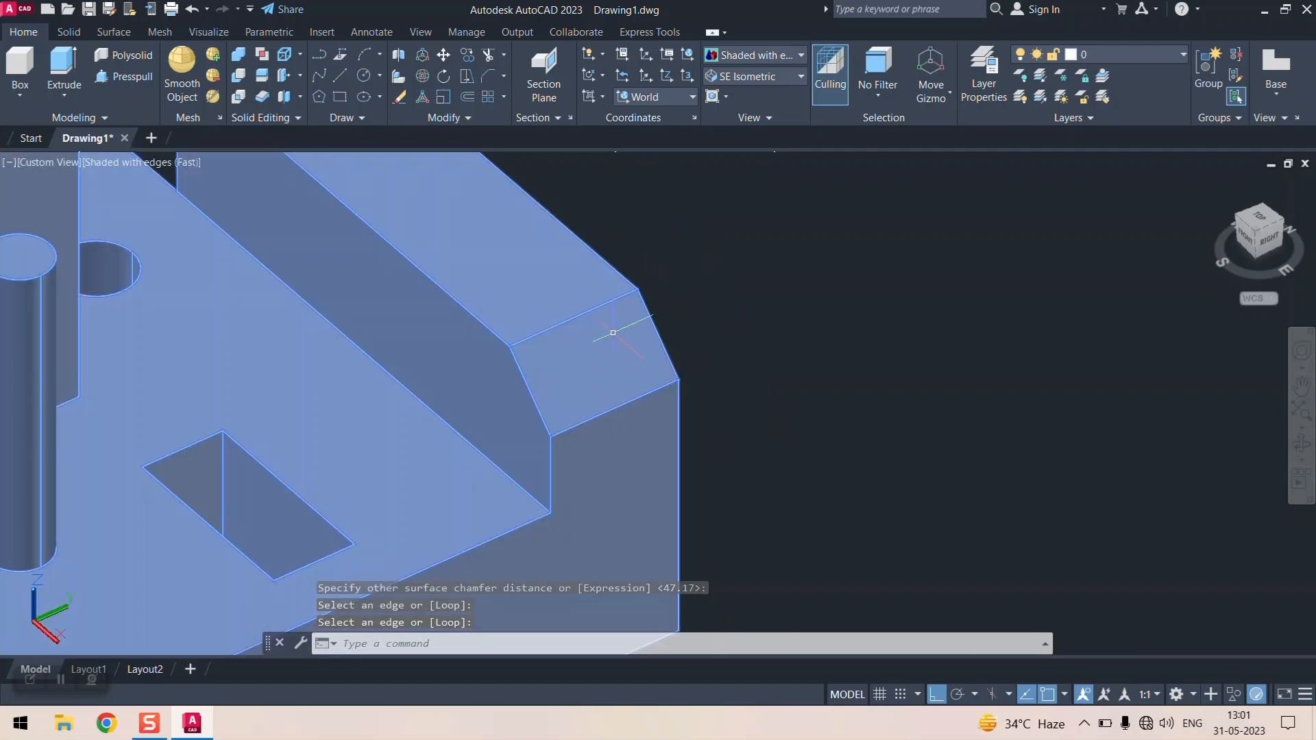
{"action": "scroll", "coordinate": [613, 313], "scroll_direction": "down", "scroll_amount": 5}
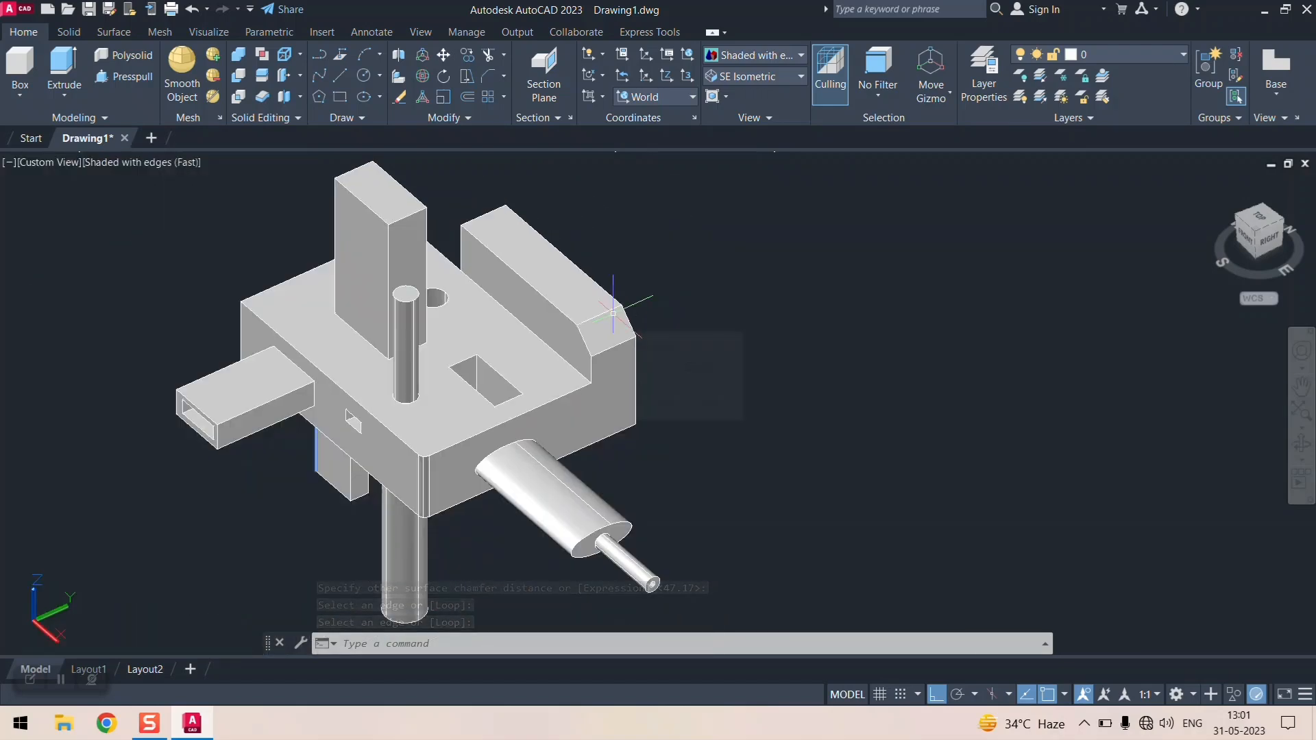
- Chamfer the tall upright box's long front top edge, picking the base distance by two points and using 47.17 for the other surface
{"action": "mouse_move", "coordinate": [613, 313]}
{"action": "middle_mouse_down", "text": "shift"}
{"action": "mouse_move", "coordinate": [376, 270]}
{"action": "mouse_move", "coordinate": [352, 240]}
{"action": "mouse_move", "coordinate": [353, 207]}
{"action": "mouse_move", "coordinate": [397, 273]}
{"action": "mouse_move", "coordinate": [403, 355]}
{"action": "mouse_move", "coordinate": [332, 322]}
{"action": "mouse_move", "coordinate": [387, 314]}
{"action": "mouse_move", "coordinate": [587, 356]}
{"action": "mouse_move", "coordinate": [611, 259]}
{"action": "mouse_move", "coordinate": [696, 281]}
{"action": "mouse_move", "coordinate": [631, 295]}
{"action": "mouse_move", "coordinate": [629, 308]}
{"action": "middle_mouse_up", "text": "shift"}
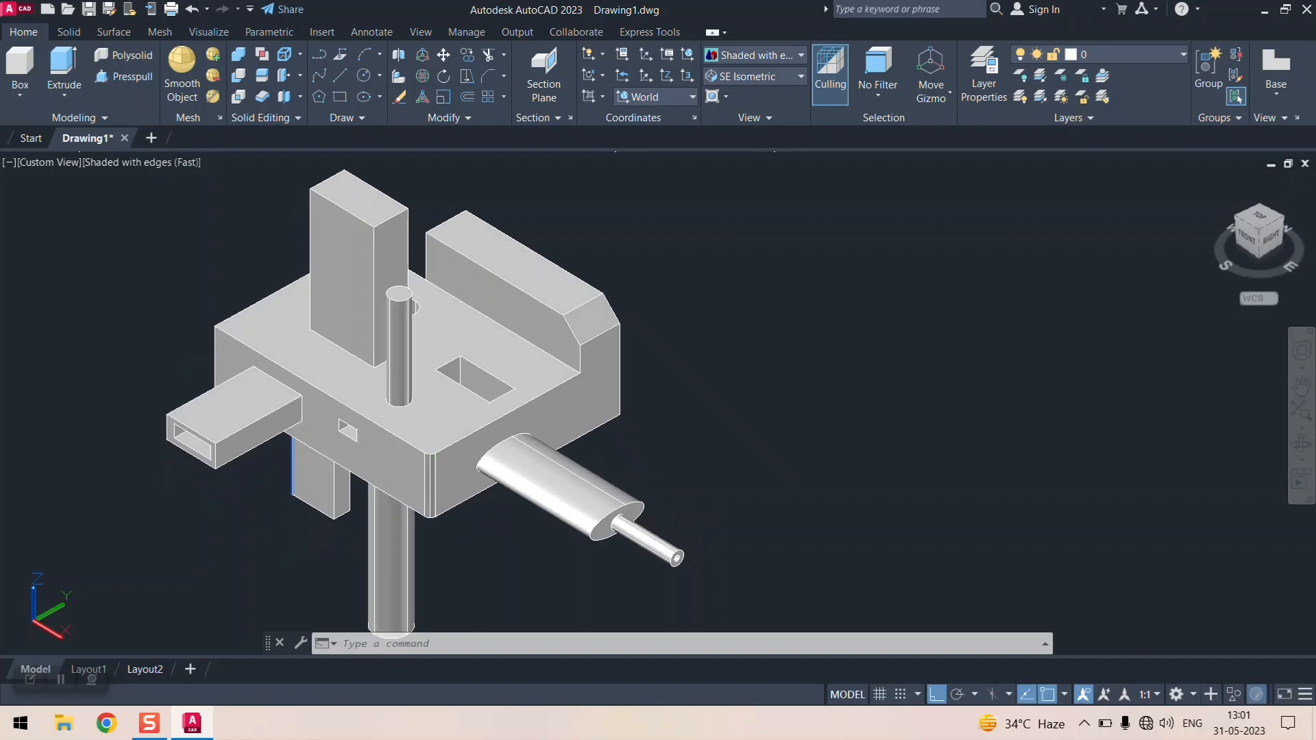
{"action": "scroll", "coordinate": [726, 340], "scroll_direction": "up", "scroll_amount": 5}
{"action": "scroll", "coordinate": [554, 319], "scroll_direction": "down", "scroll_amount": 9}
{"action": "scroll", "coordinate": [407, 189], "scroll_direction": "up", "scroll_amount": 3}
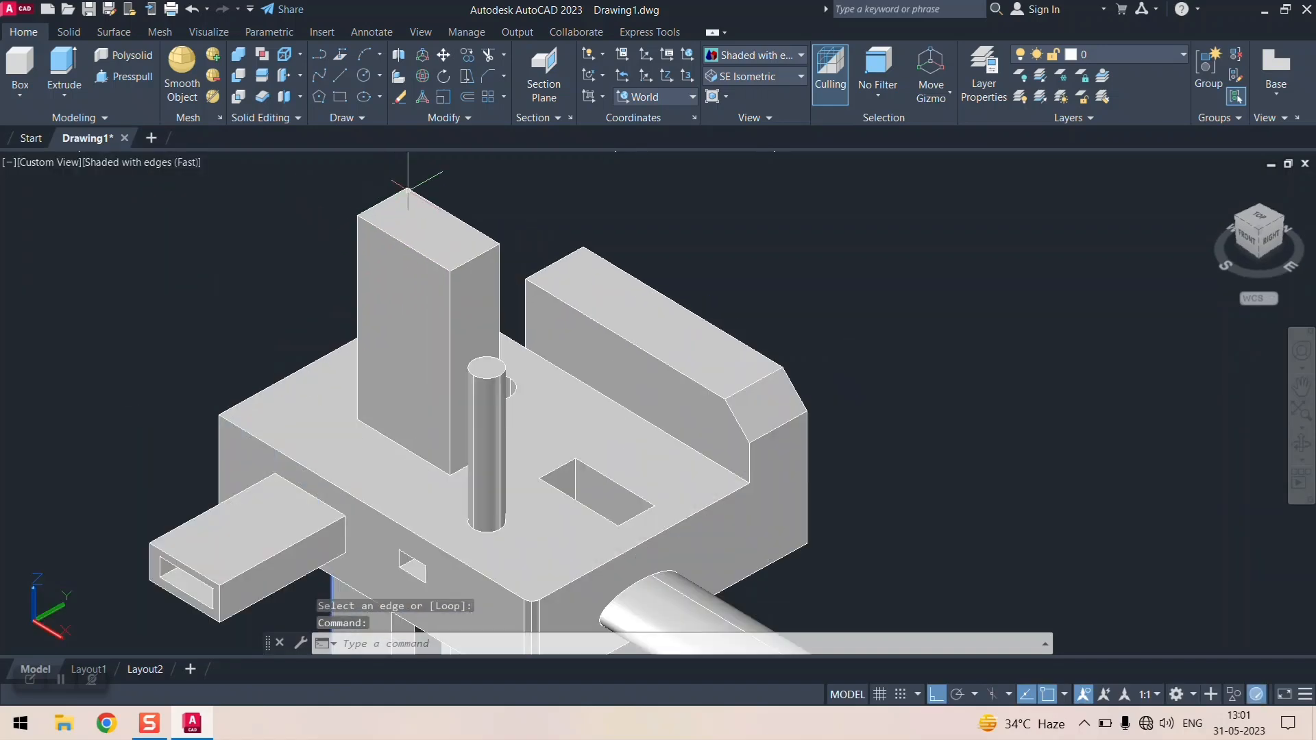
{"action": "left_click", "coordinate": [488, 78]}
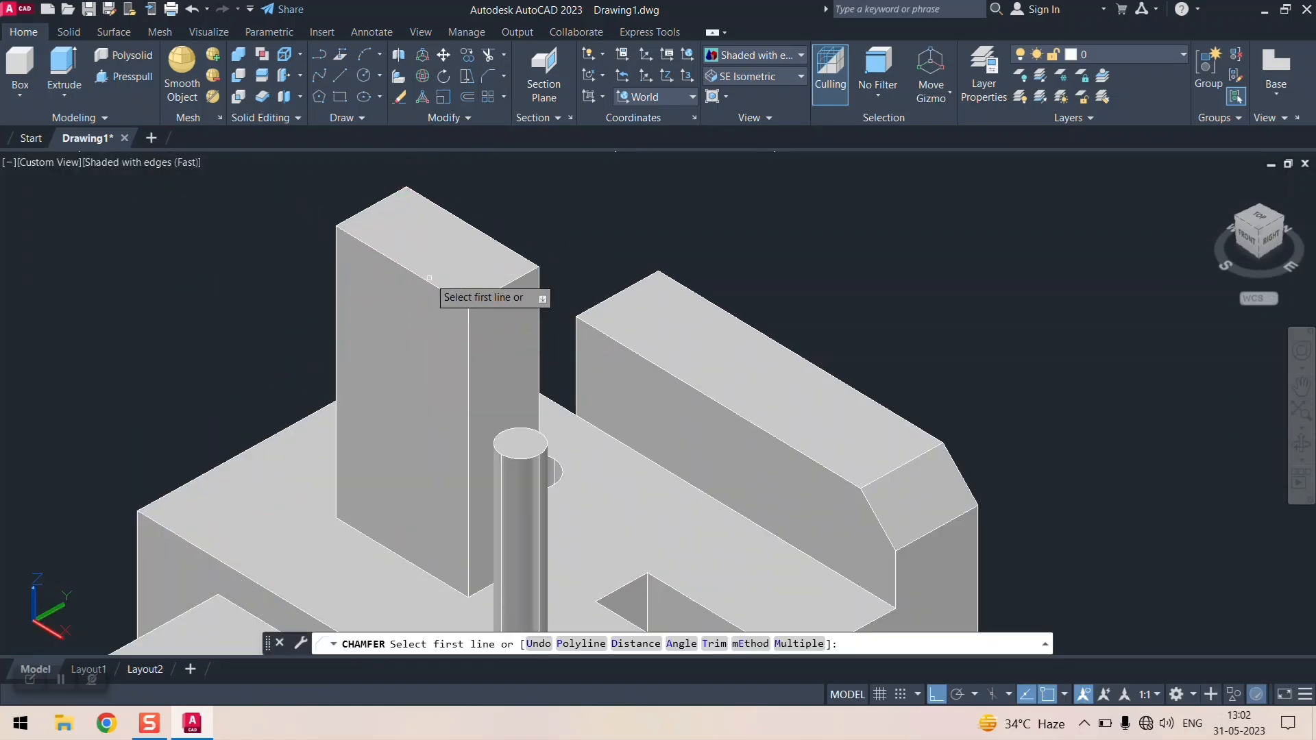
{"action": "left_click", "coordinate": [421, 277]}
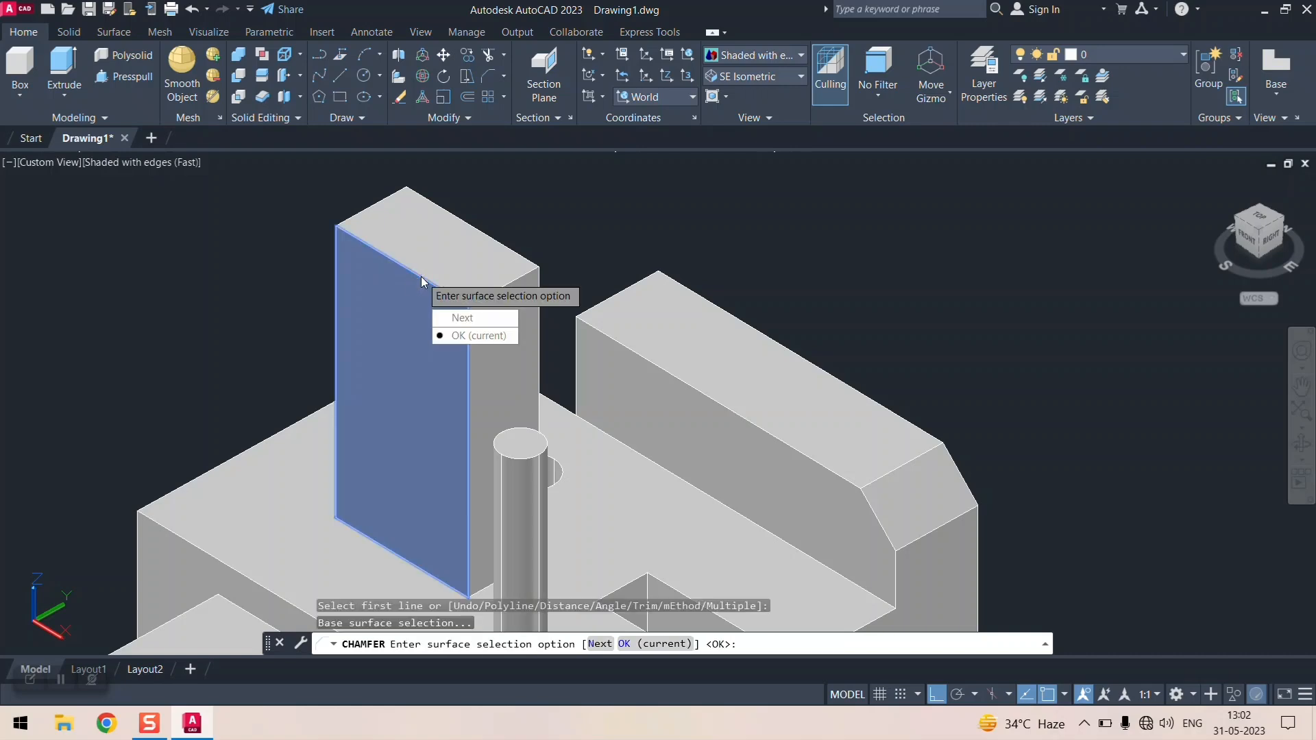
{"action": "key", "text": "Return"}
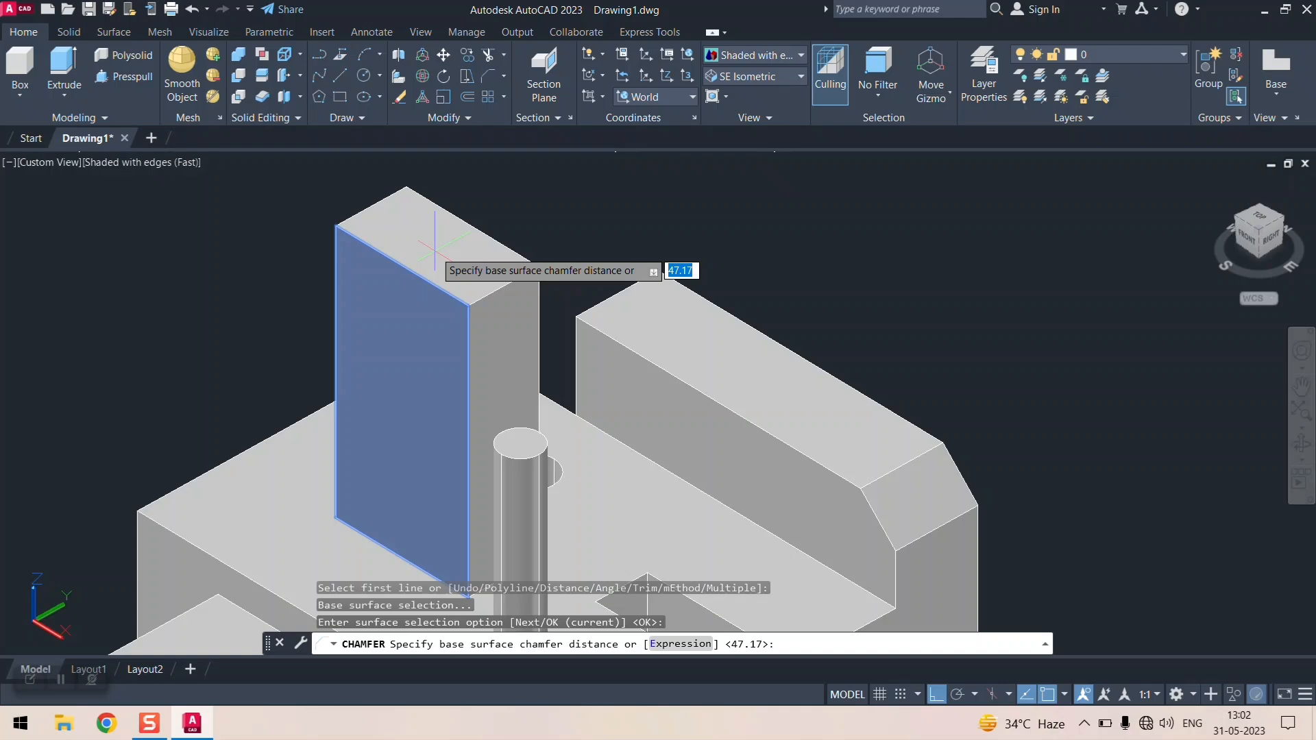
{"action": "scroll", "coordinate": [434, 246], "scroll_direction": "up", "scroll_amount": 3}
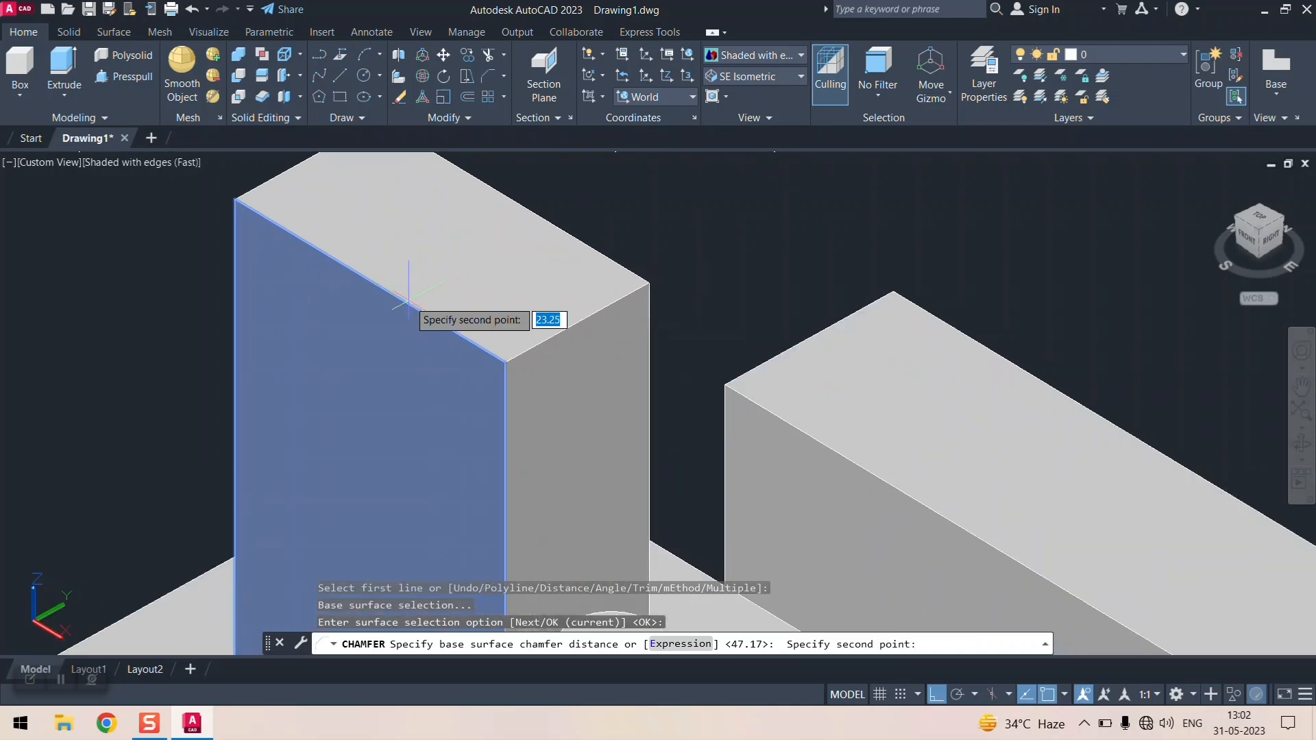
{"action": "left_click", "coordinate": [446, 265]}
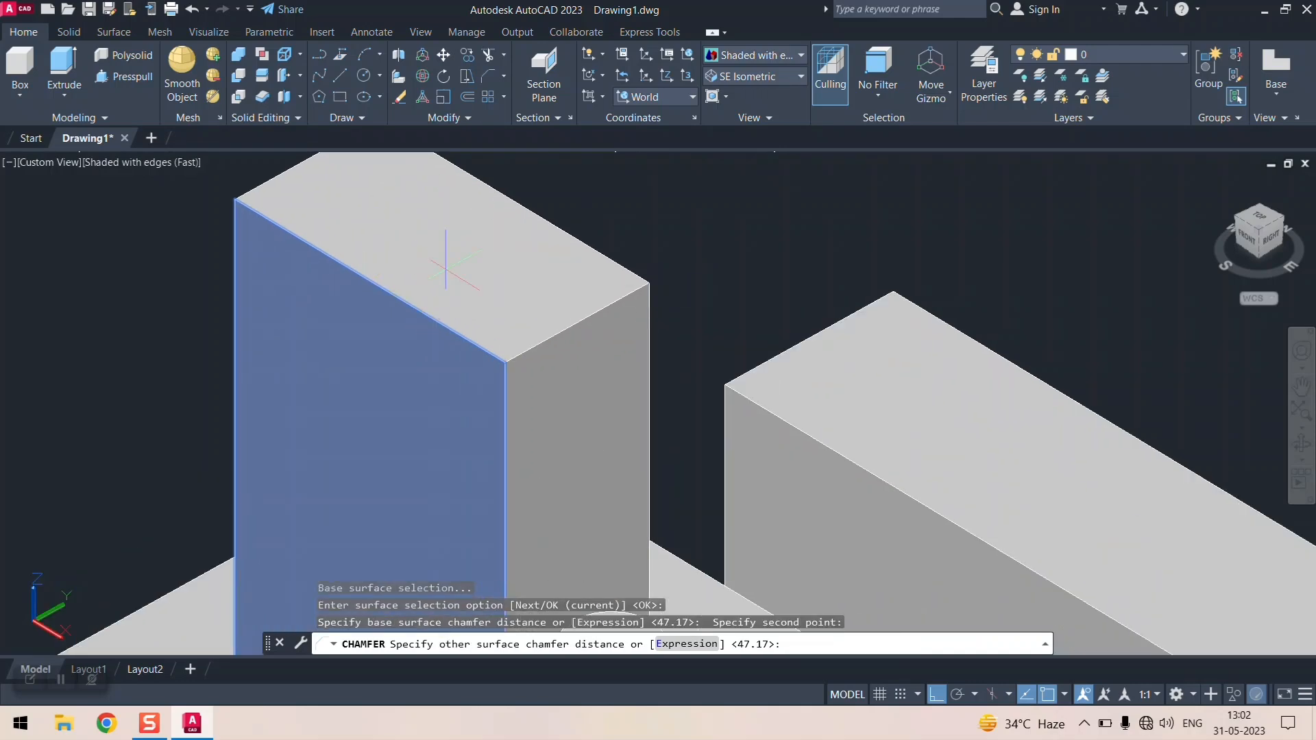
{"action": "key", "text": "Return"}
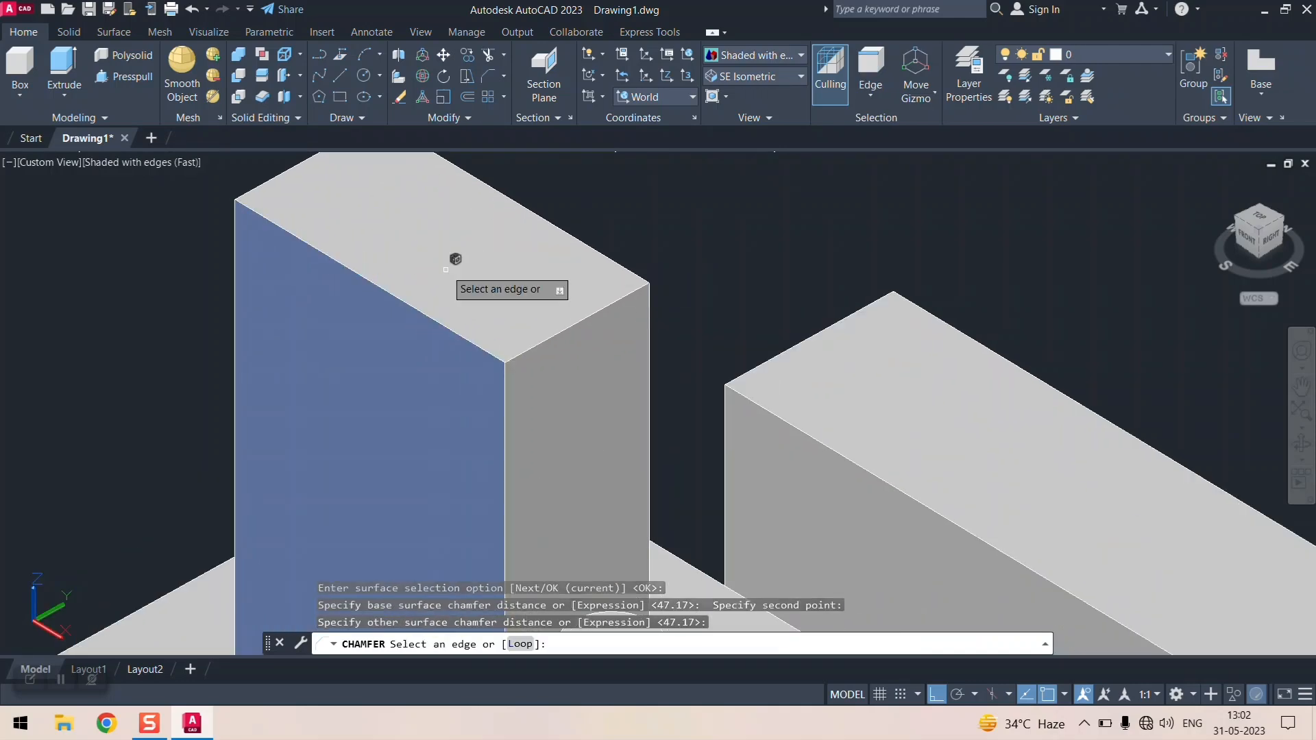
{"action": "left_click", "coordinate": [415, 305]}
{"action": "key", "text": "Return"}
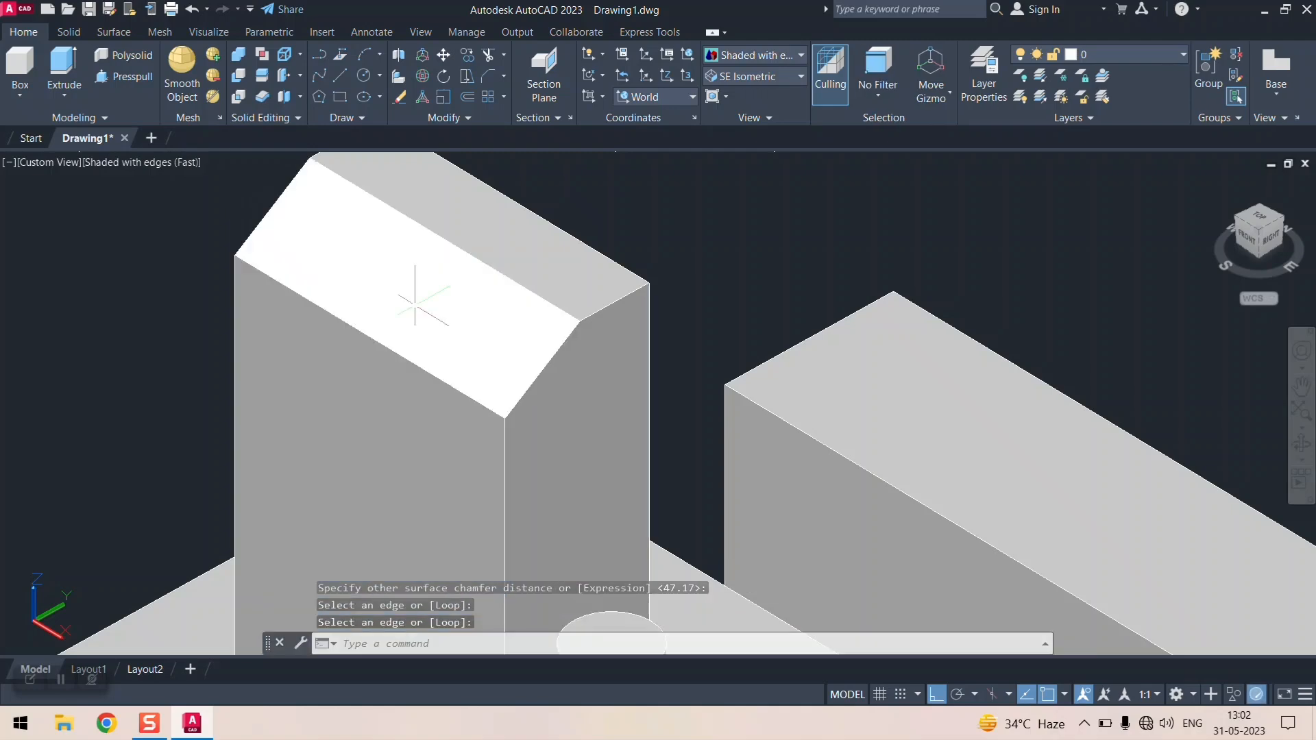
{"action": "scroll", "coordinate": [417, 302], "scroll_direction": "up", "scroll_amount": 2}
{"action": "scroll", "coordinate": [417, 302], "scroll_direction": "down", "scroll_amount": 4}
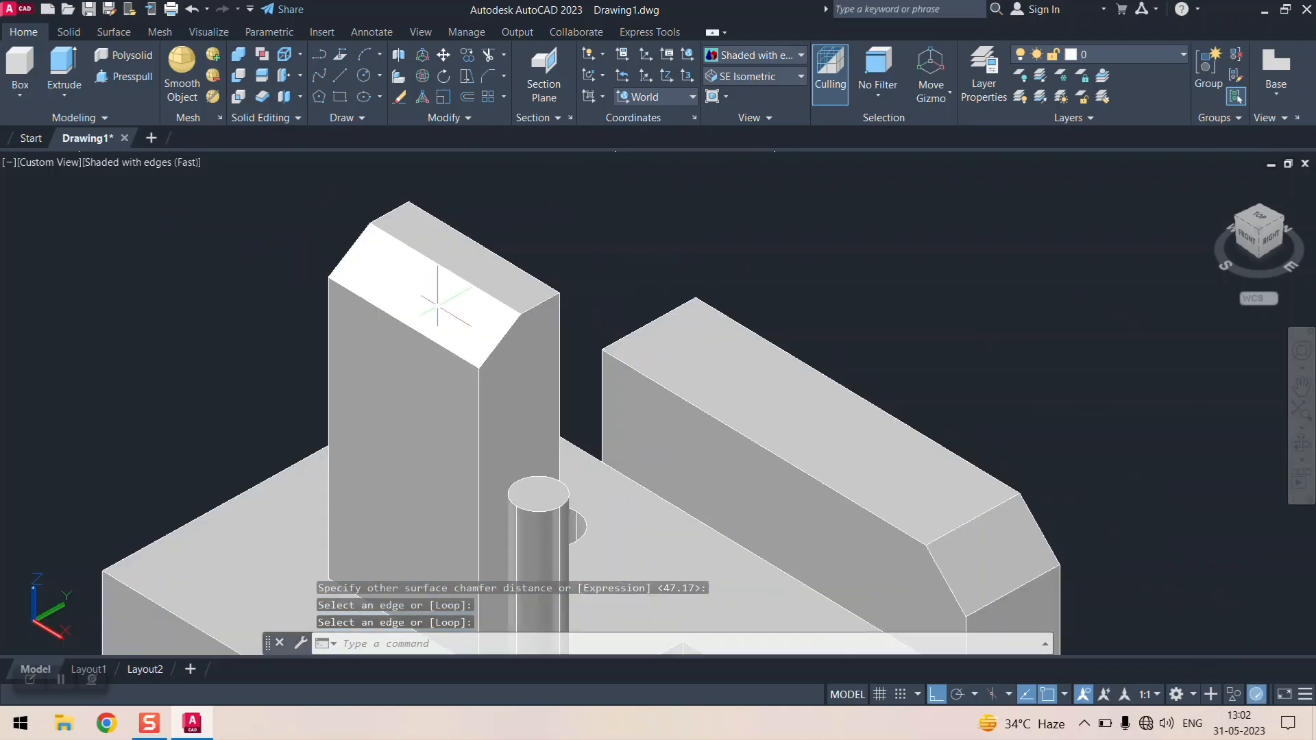
- Fillet the inner vertical edge where the raised side box meets the main block with a radius of 15
{"action": "middle_click_drag", "start_coordinate": [431, 294], "coordinate": [754, 206]}
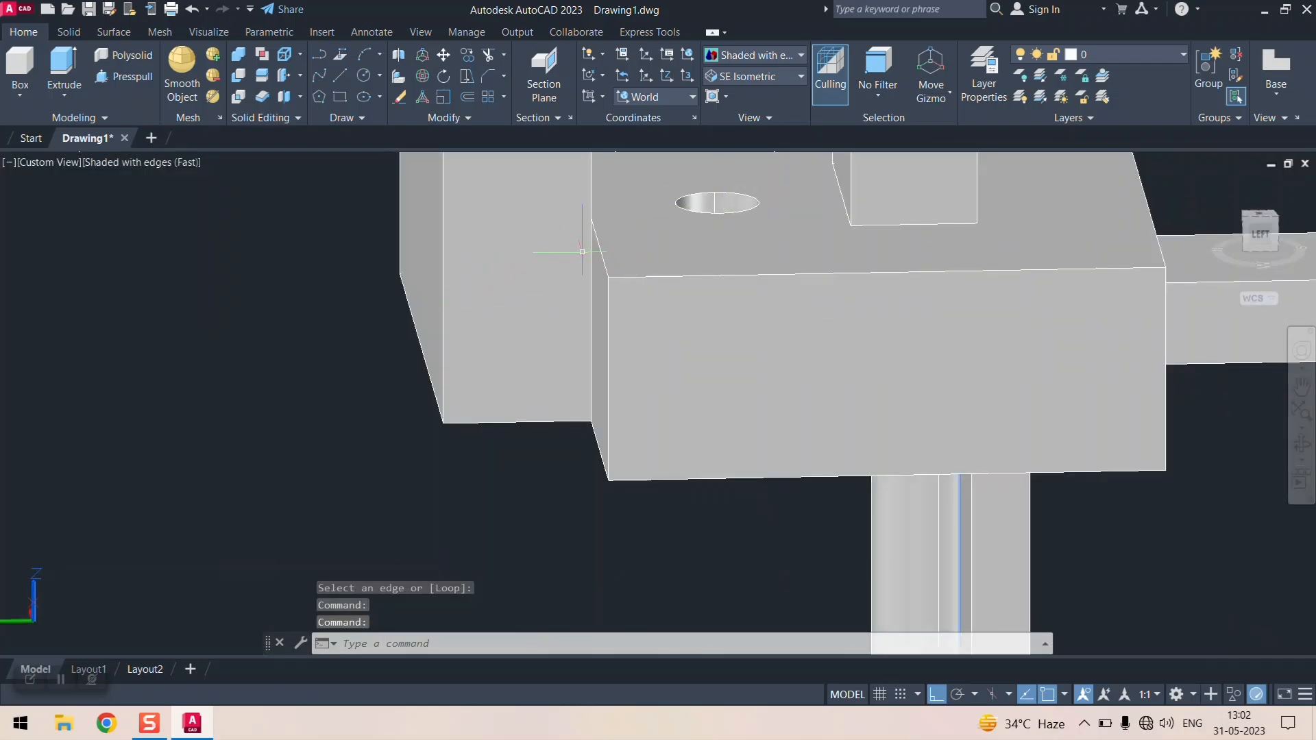
{"action": "scroll", "coordinate": [548, 329], "scroll_direction": "down", "scroll_amount": 3}
{"action": "scroll", "coordinate": [549, 329], "scroll_direction": "up", "scroll_amount": 3}
{"action": "middle_click_drag", "start_coordinate": [565, 298], "coordinate": [535, 372]}
{"action": "middle_click_drag", "start_coordinate": [635, 370], "coordinate": [606, 279], "text": "shift"}
{"action": "left_click", "coordinate": [503, 75]}
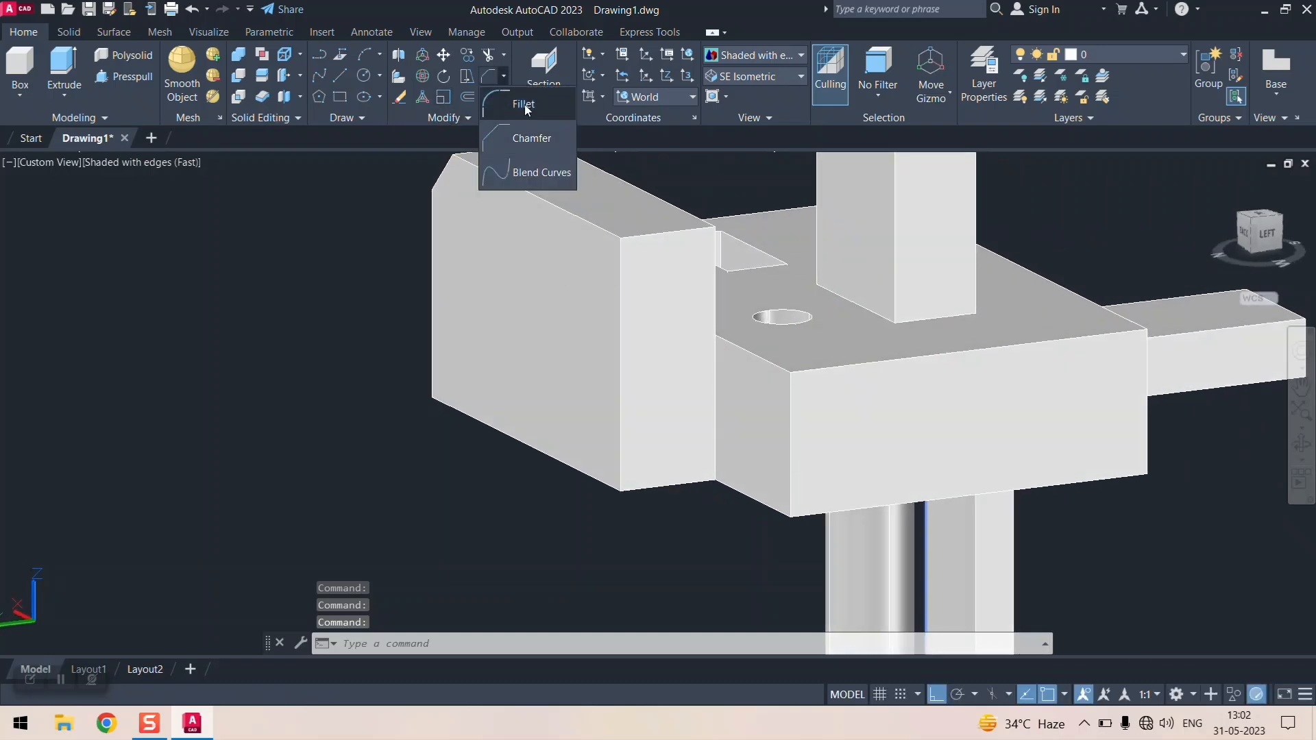
{"action": "left_click", "coordinate": [531, 137]}
{"action": "scroll", "coordinate": [719, 382], "scroll_direction": "down", "scroll_amount": 2}
{"action": "scroll", "coordinate": [719, 381], "scroll_direction": "up", "scroll_amount": 2}
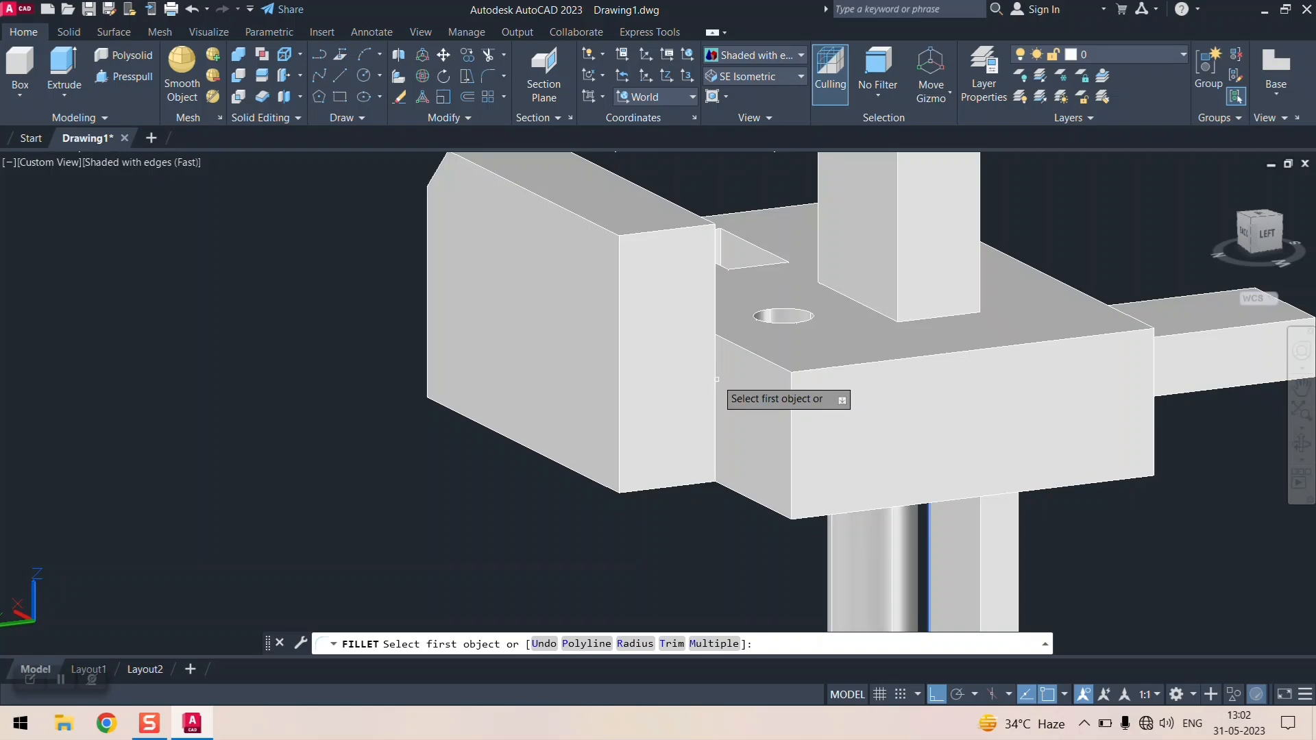
{"action": "left_click", "coordinate": [716, 379]}
{"action": "key", "text": "Return"}
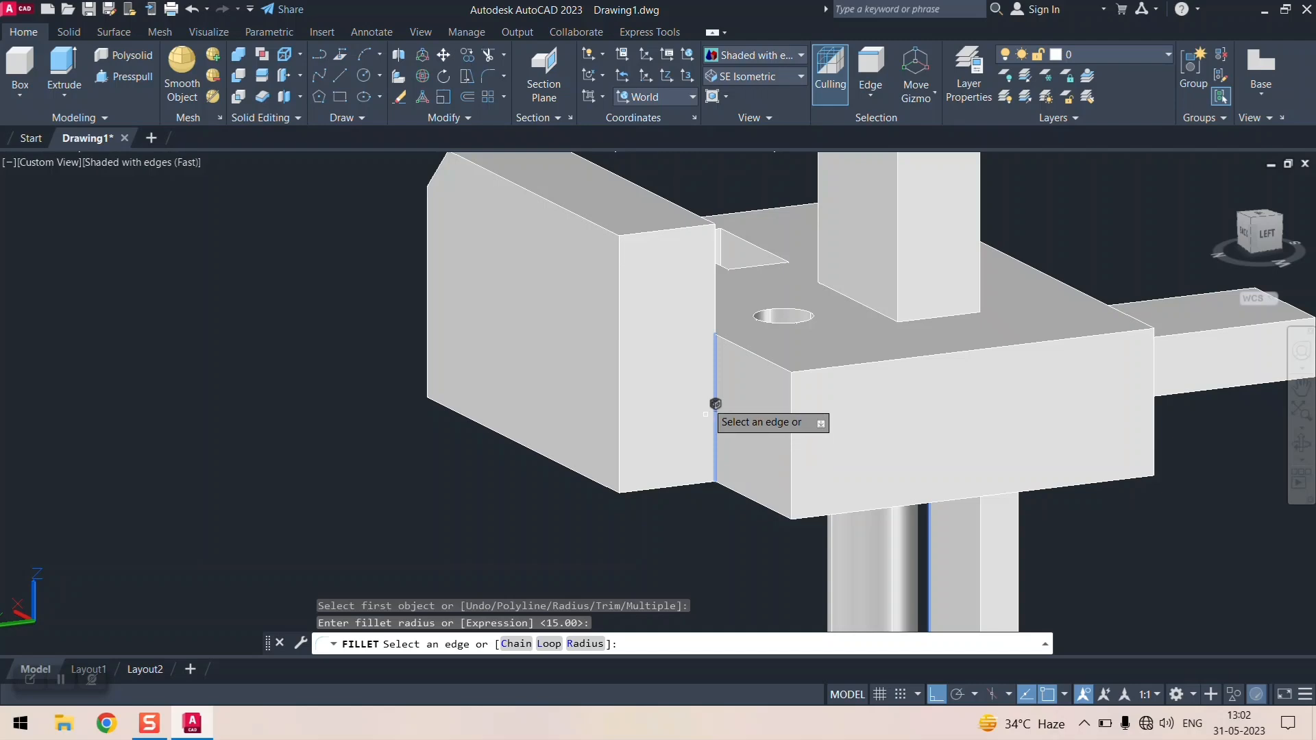
{"action": "left_click", "coordinate": [728, 370]}
{"action": "key", "text": "Return"}
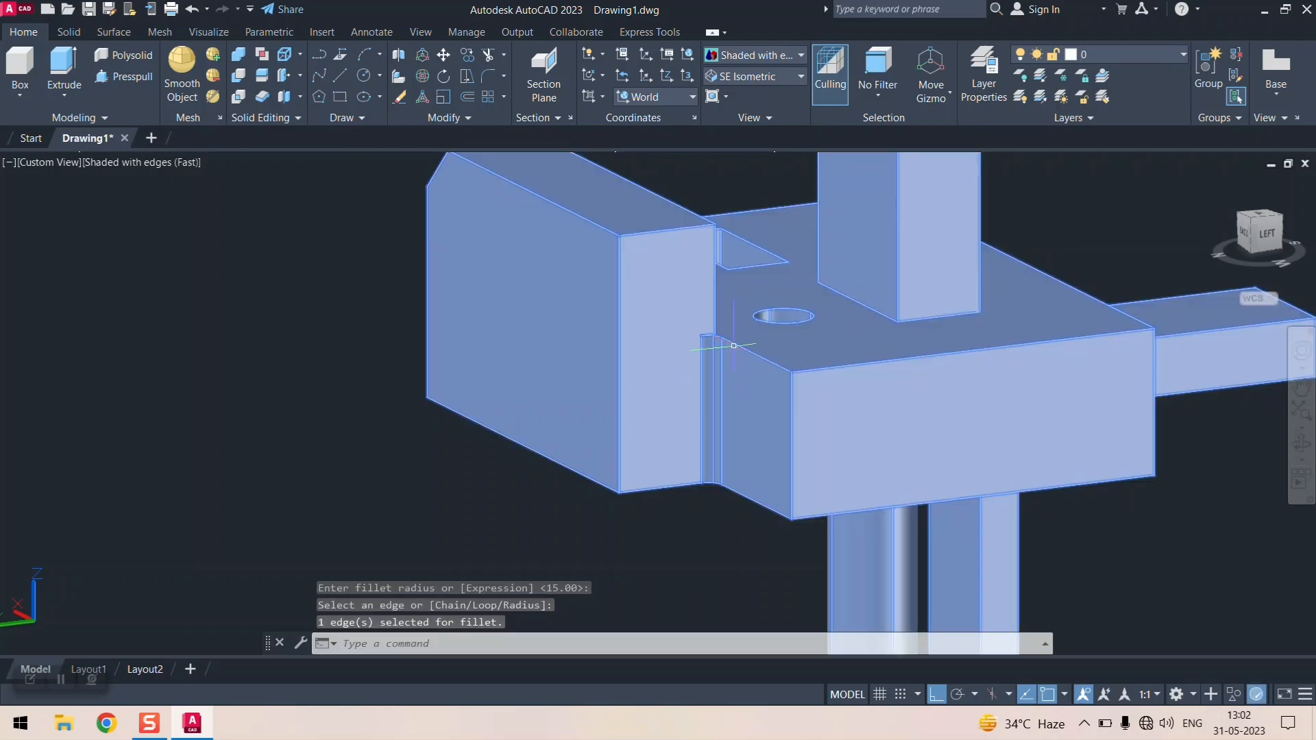
- Examine the fillet between the side box and the main block from close up and from other angles
{"action": "scroll", "coordinate": [726, 370], "scroll_direction": "down", "scroll_amount": 3}
{"action": "scroll", "coordinate": [732, 360], "scroll_direction": "up", "scroll_amount": 8}
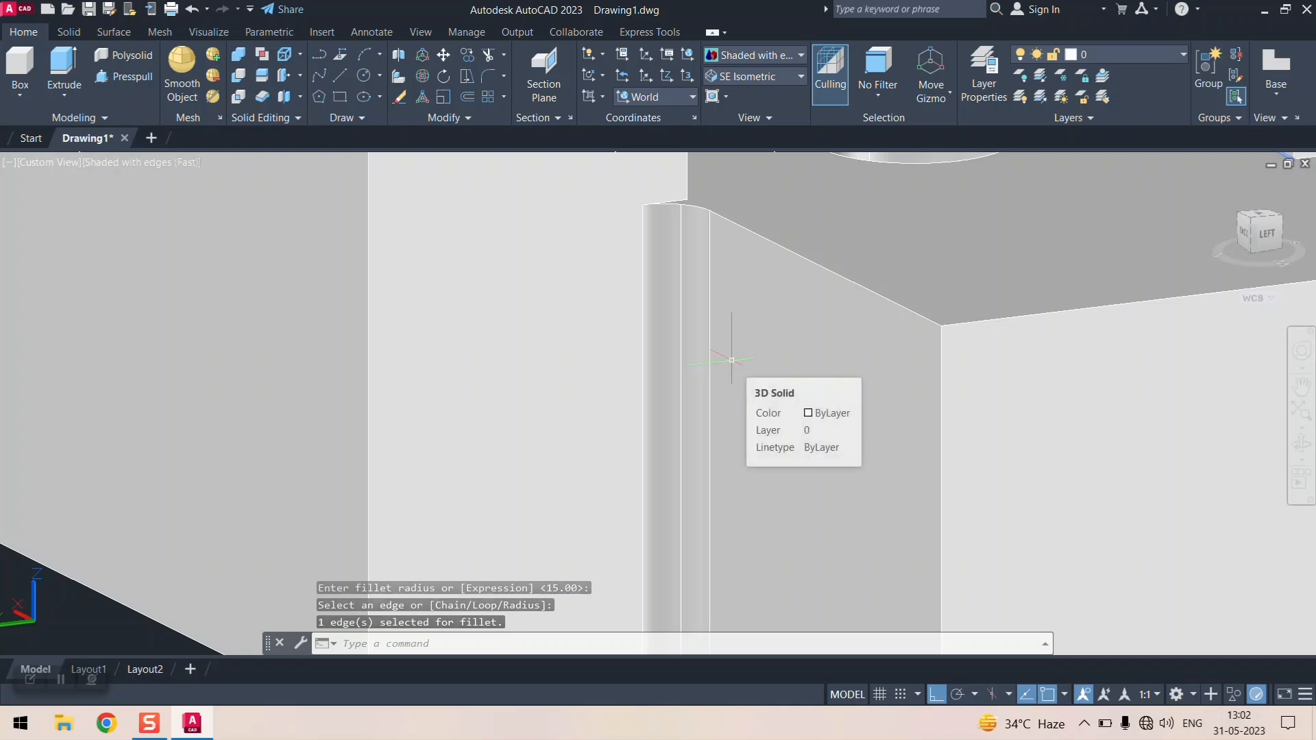
{"action": "scroll", "coordinate": [713, 367], "scroll_direction": "down", "scroll_amount": 3}
{"action": "scroll", "coordinate": [765, 345], "scroll_direction": "up", "scroll_amount": 6}
{"action": "scroll", "coordinate": [765, 345], "scroll_direction": "down", "scroll_amount": 3}
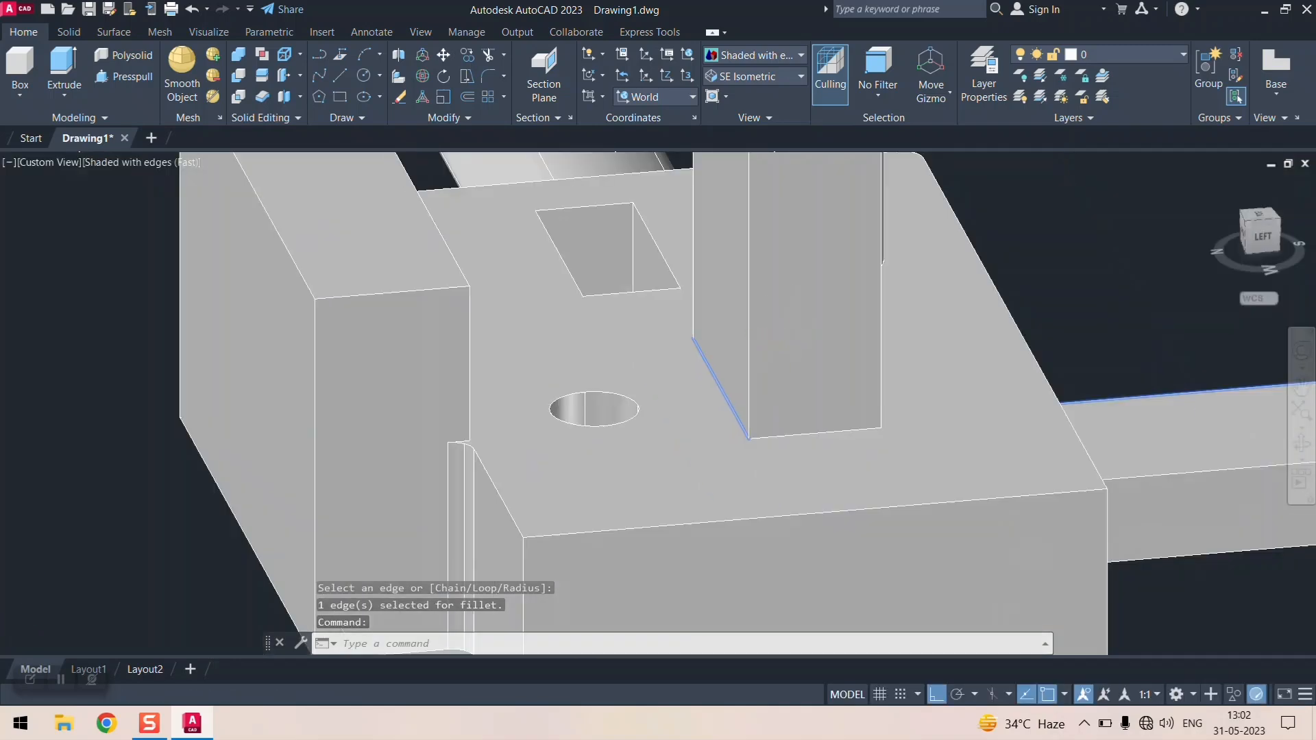
{"action": "middle_click_drag", "start_coordinate": [568, 416], "coordinate": [578, 376], "text": "shift"}
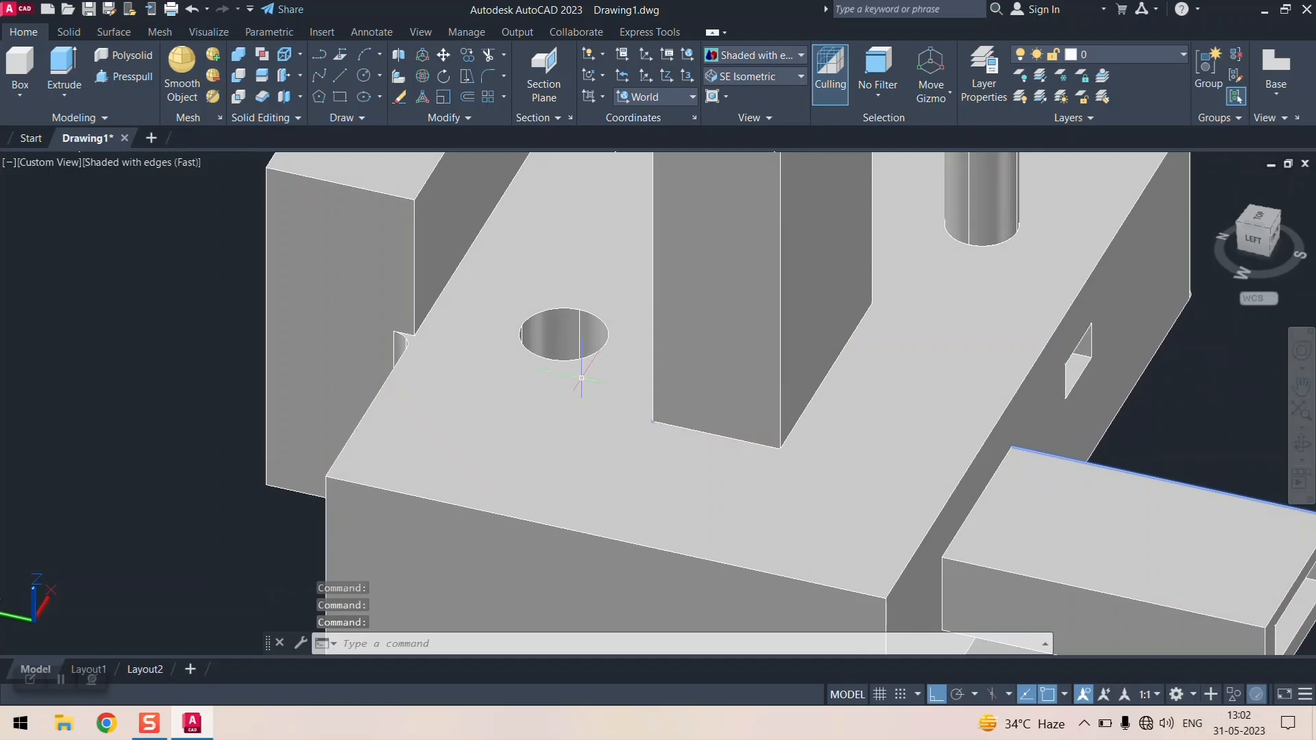
- Fillet the long inner edge where the raised side box meets the main block's top face, using a radius of 15
{"action": "scroll", "coordinate": [579, 380], "scroll_direction": "up", "scroll_amount": 3}
{"action": "scroll", "coordinate": [583, 404], "scroll_direction": "down", "scroll_amount": 3}
{"action": "scroll", "coordinate": [583, 404], "scroll_direction": "up", "scroll_amount": 3}
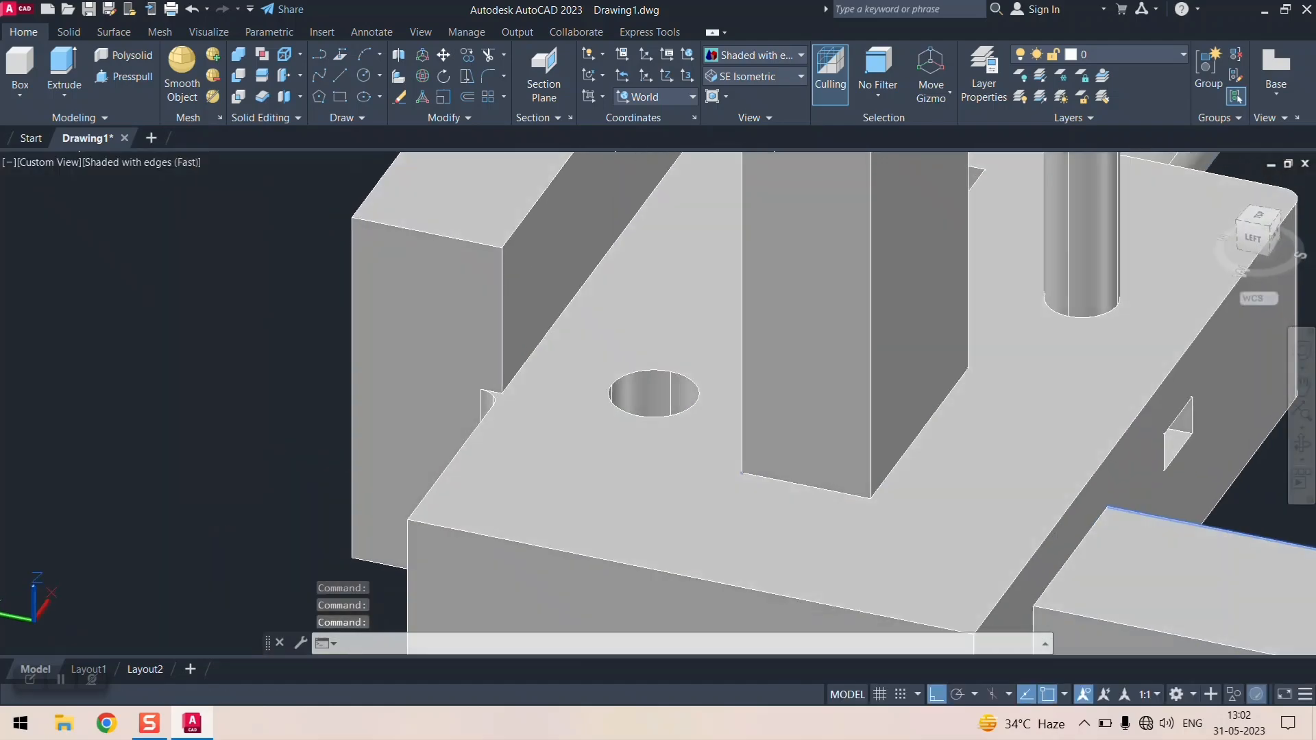
{"action": "scroll", "coordinate": [536, 370], "scroll_direction": "down", "scroll_amount": 1}
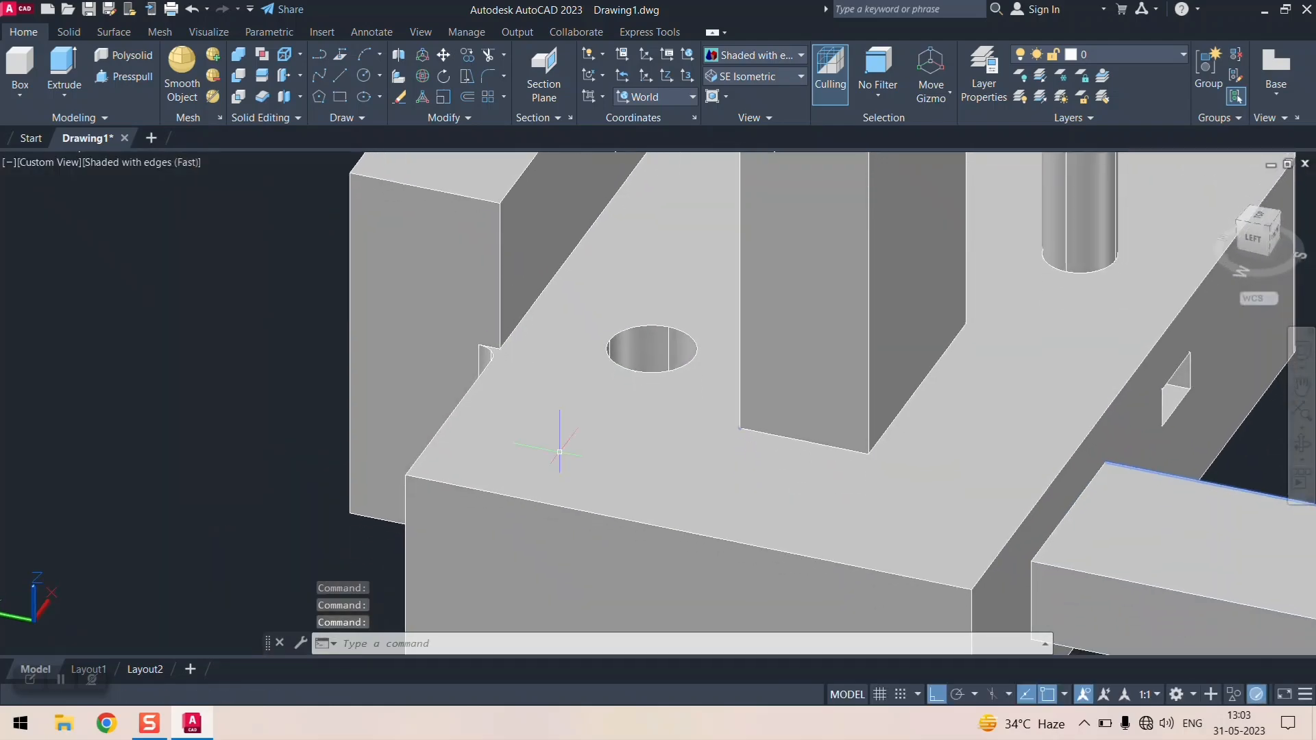
{"action": "scroll", "coordinate": [557, 442], "scroll_direction": "down", "scroll_amount": 4}
{"action": "scroll", "coordinate": [574, 389], "scroll_direction": "up", "scroll_amount": 2}
{"action": "middle_click_drag", "start_coordinate": [574, 389], "coordinate": [639, 298], "text": "shift"}
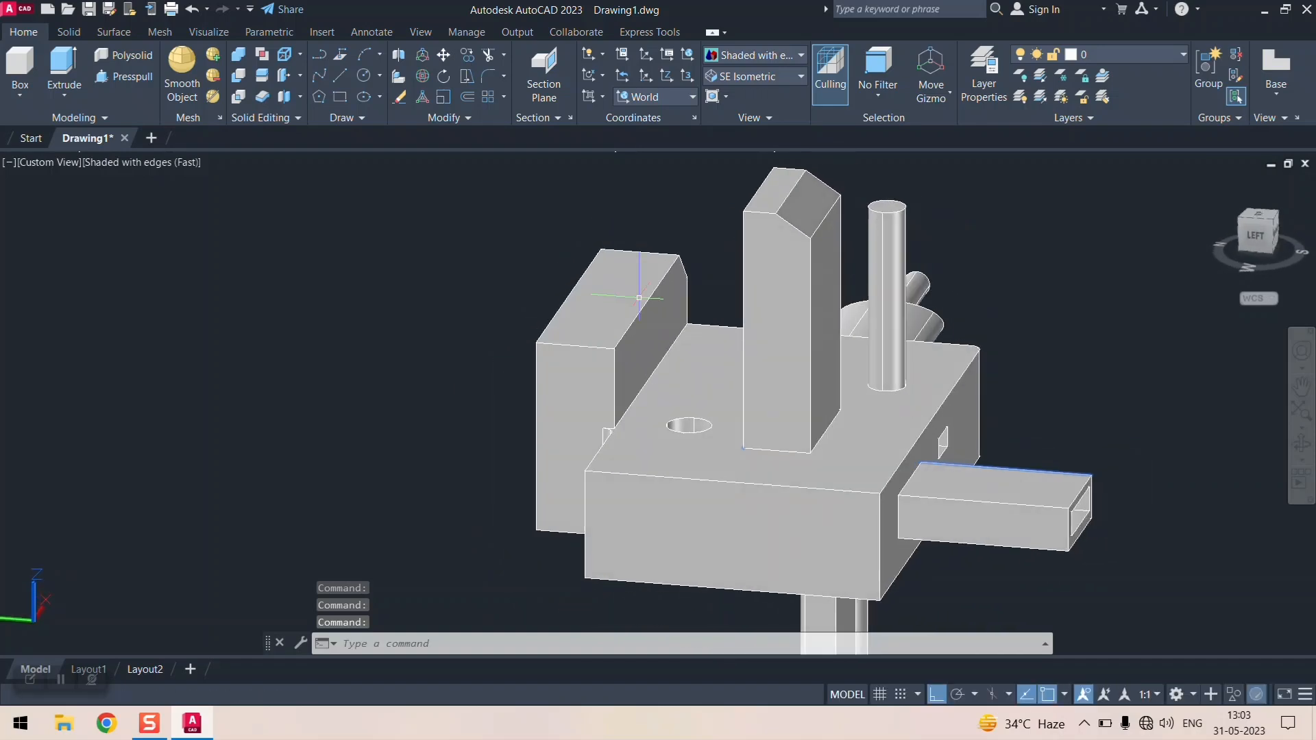
{"action": "left_click", "coordinate": [484, 79]}
{"action": "scroll", "coordinate": [643, 388], "scroll_direction": "down", "scroll_amount": 8}
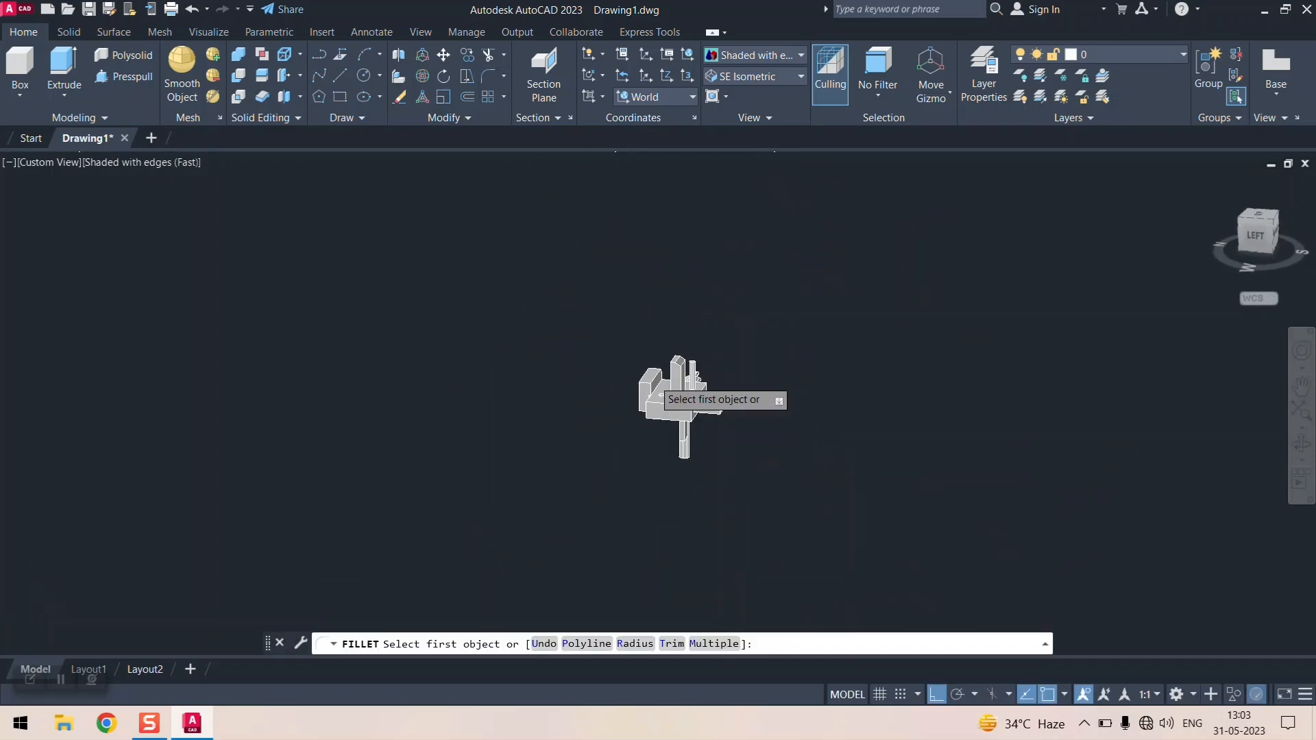
{"action": "scroll", "coordinate": [656, 391], "scroll_direction": "up", "scroll_amount": 10}
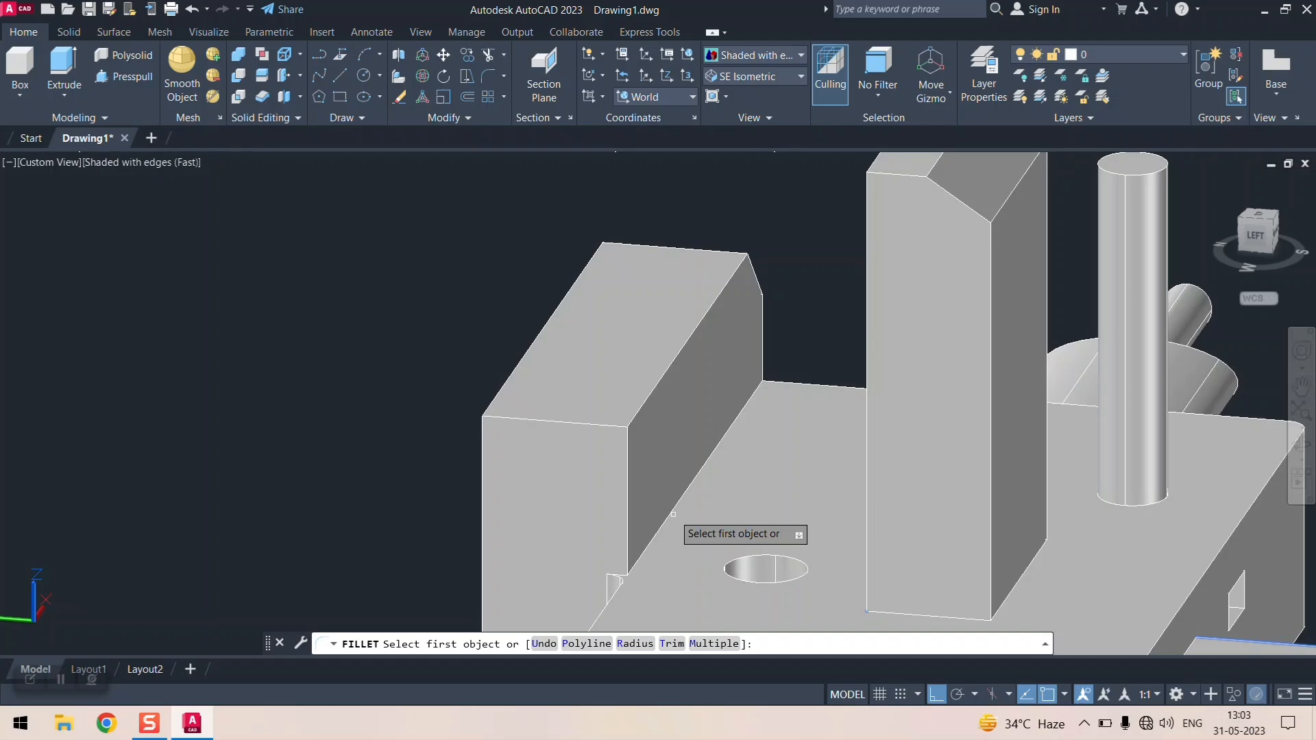
{"action": "left_click", "coordinate": [671, 513]}
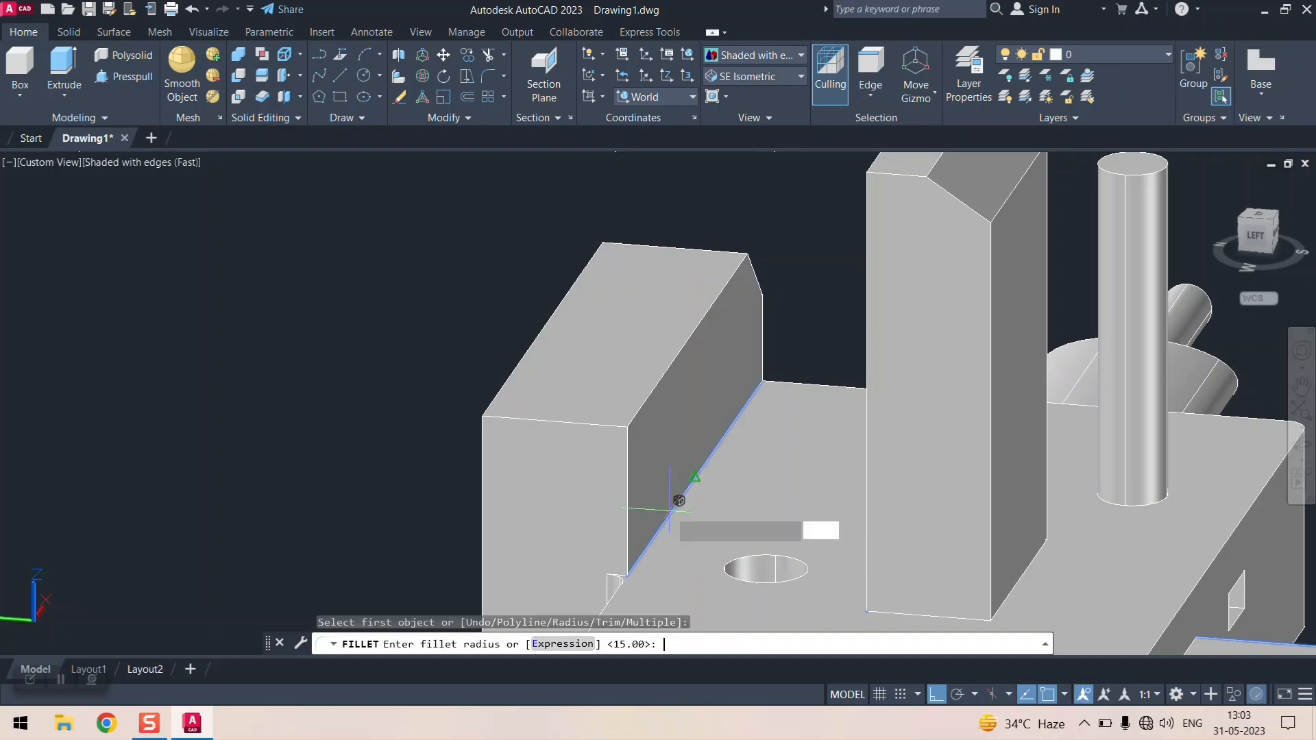
{"action": "key", "text": "Return"}
{"action": "key", "text": "Return"}
{"action": "scroll", "coordinate": [545, 407], "scroll_direction": "down", "scroll_amount": 3}
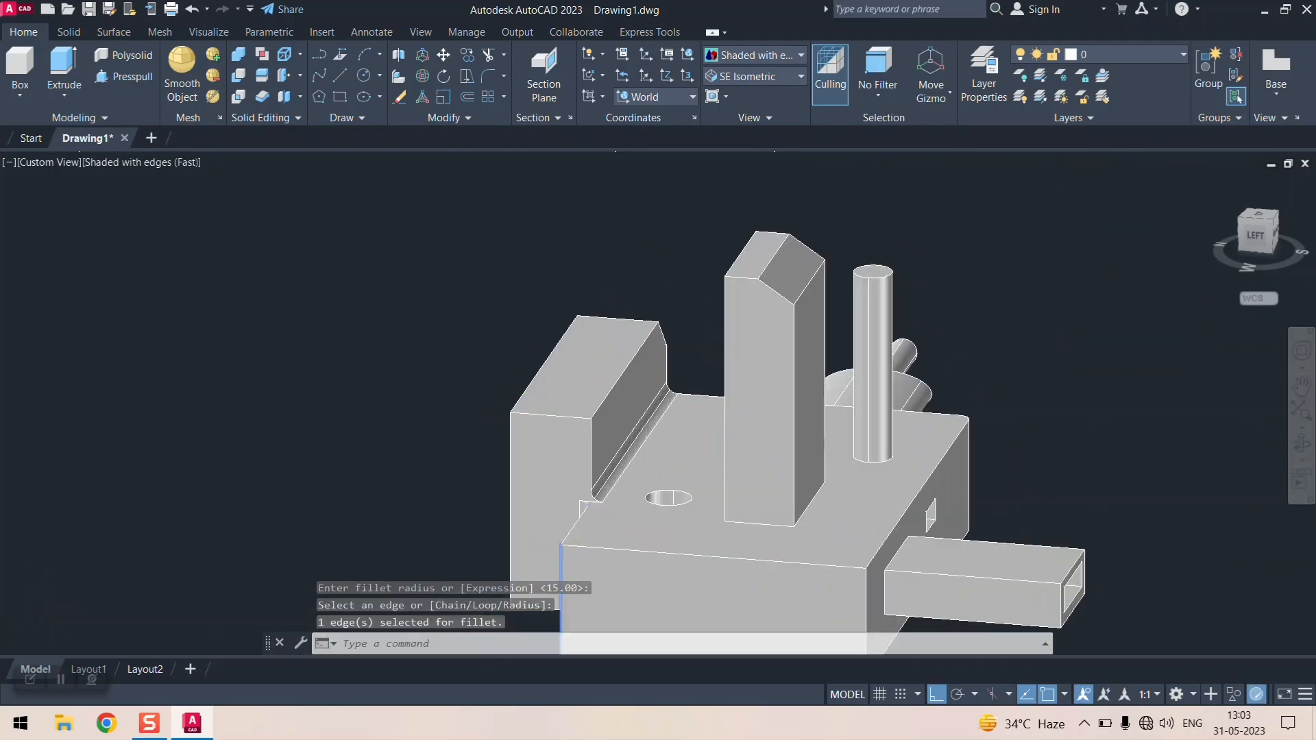
- Try to fillet the base edge of the tall upright box on the side facing the round hole
{"action": "scroll", "coordinate": [528, 359], "scroll_direction": "up", "scroll_amount": 4}
{"action": "scroll", "coordinate": [542, 383], "scroll_direction": "down", "scroll_amount": 5}
{"action": "scroll", "coordinate": [572, 378], "scroll_direction": "up", "scroll_amount": 2}
{"action": "middle_click_drag", "start_coordinate": [571, 377], "coordinate": [637, 370]}
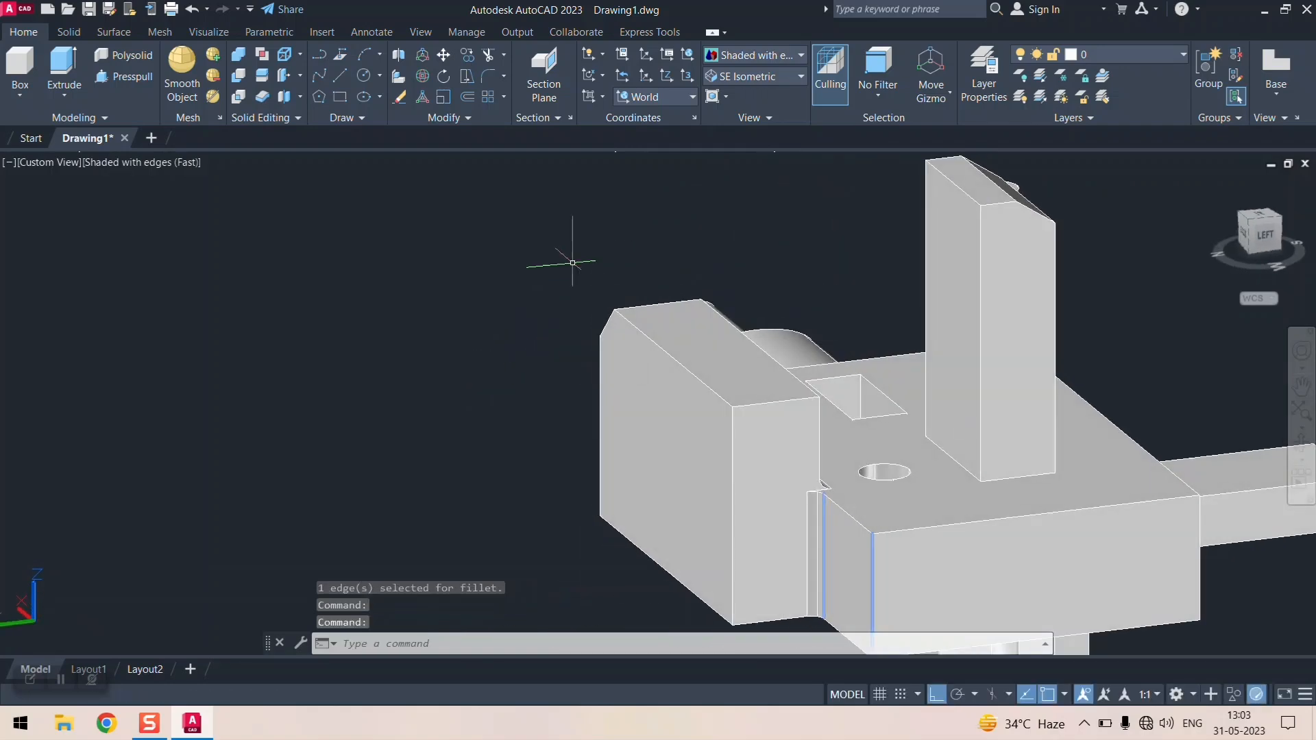
{"action": "left_click", "coordinate": [486, 76]}
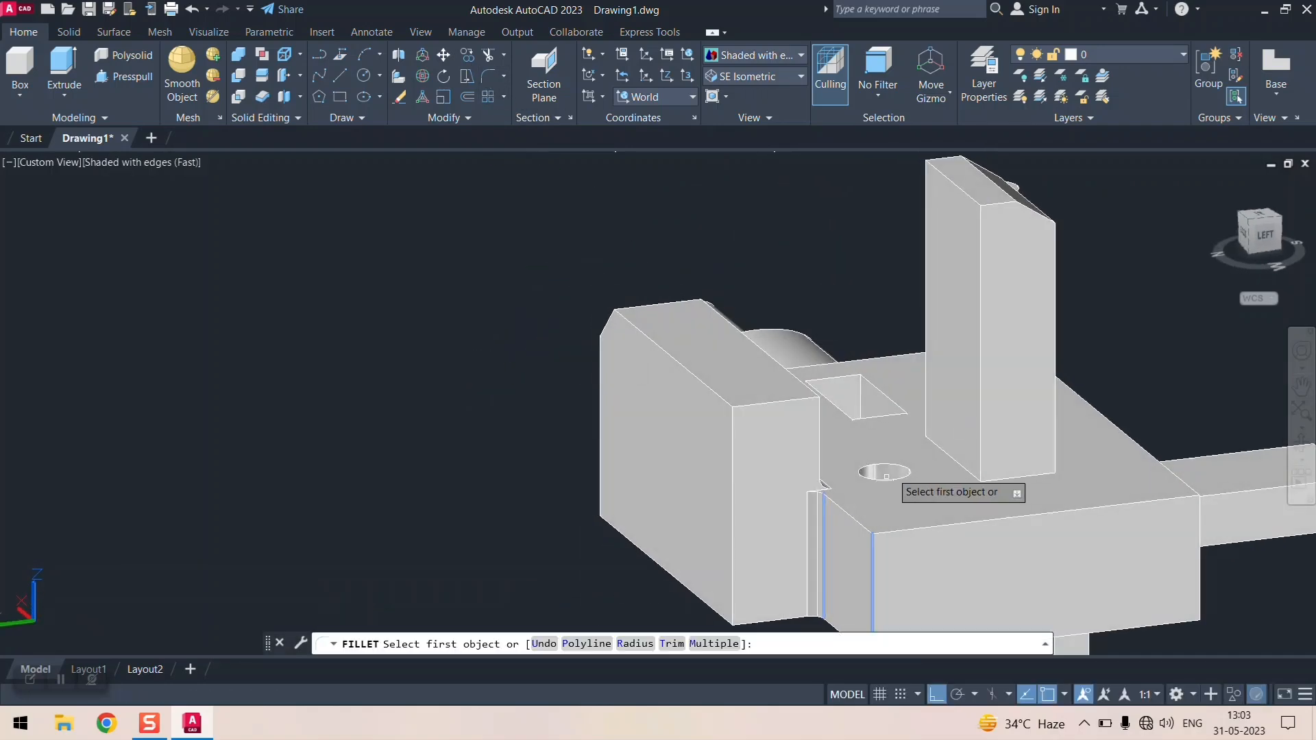
{"action": "left_click", "coordinate": [950, 456]}
{"action": "left_click", "coordinate": [956, 473]}
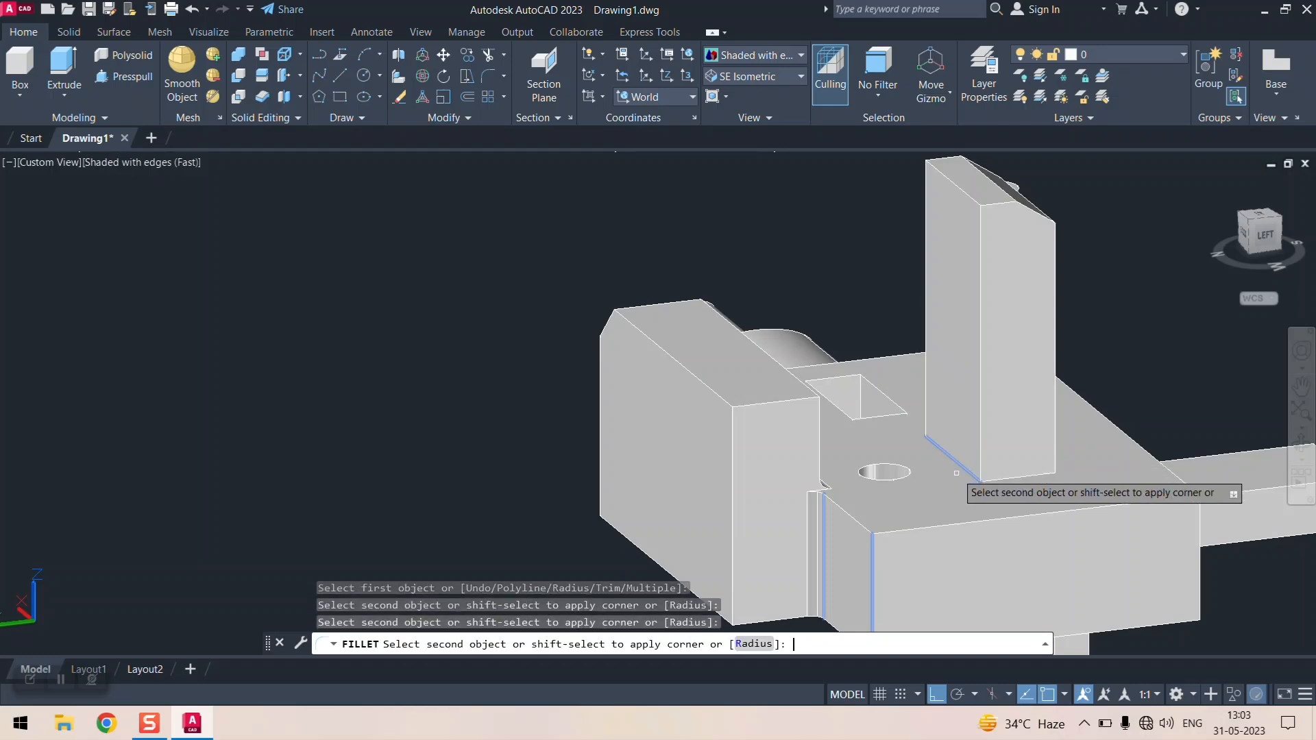
{"action": "scroll", "coordinate": [987, 488], "scroll_direction": "down", "scroll_amount": 5}
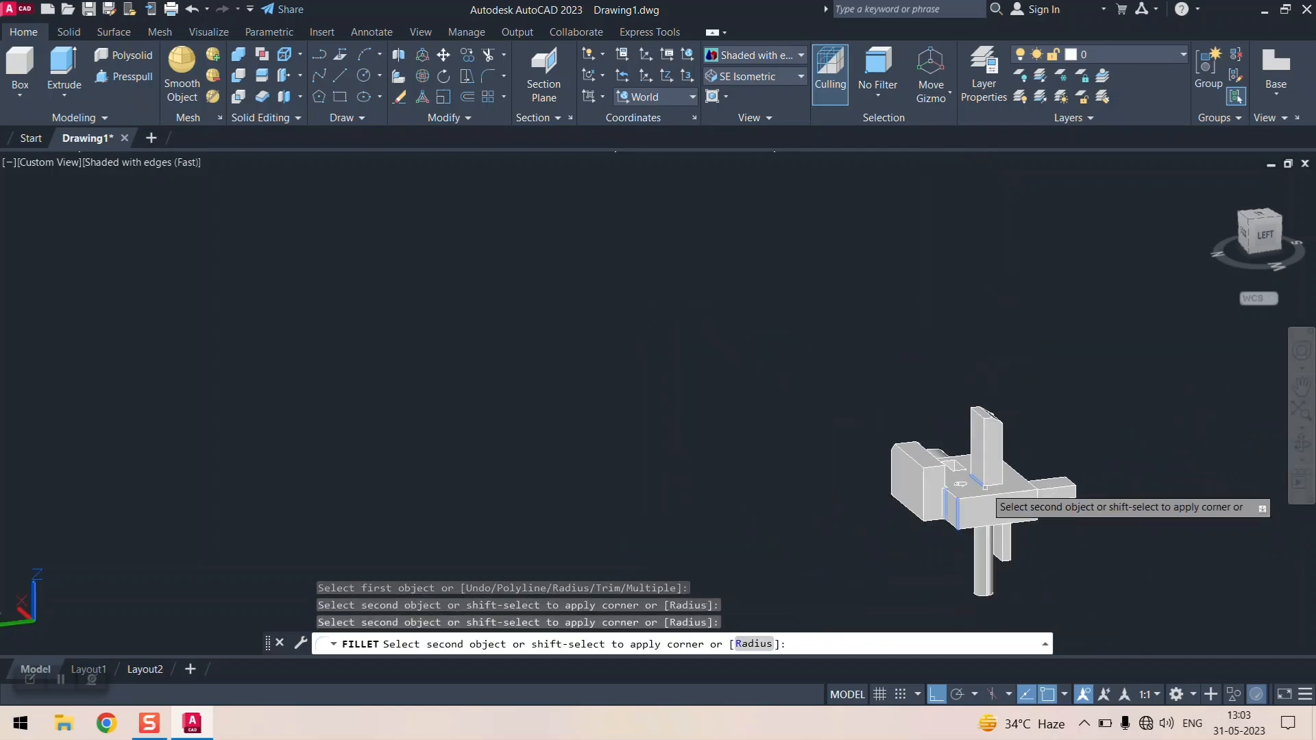
{"action": "scroll", "coordinate": [985, 488], "scroll_direction": "up", "scroll_amount": 5}
{"action": "scroll", "coordinate": [985, 488], "scroll_direction": "up", "scroll_amount": 4}
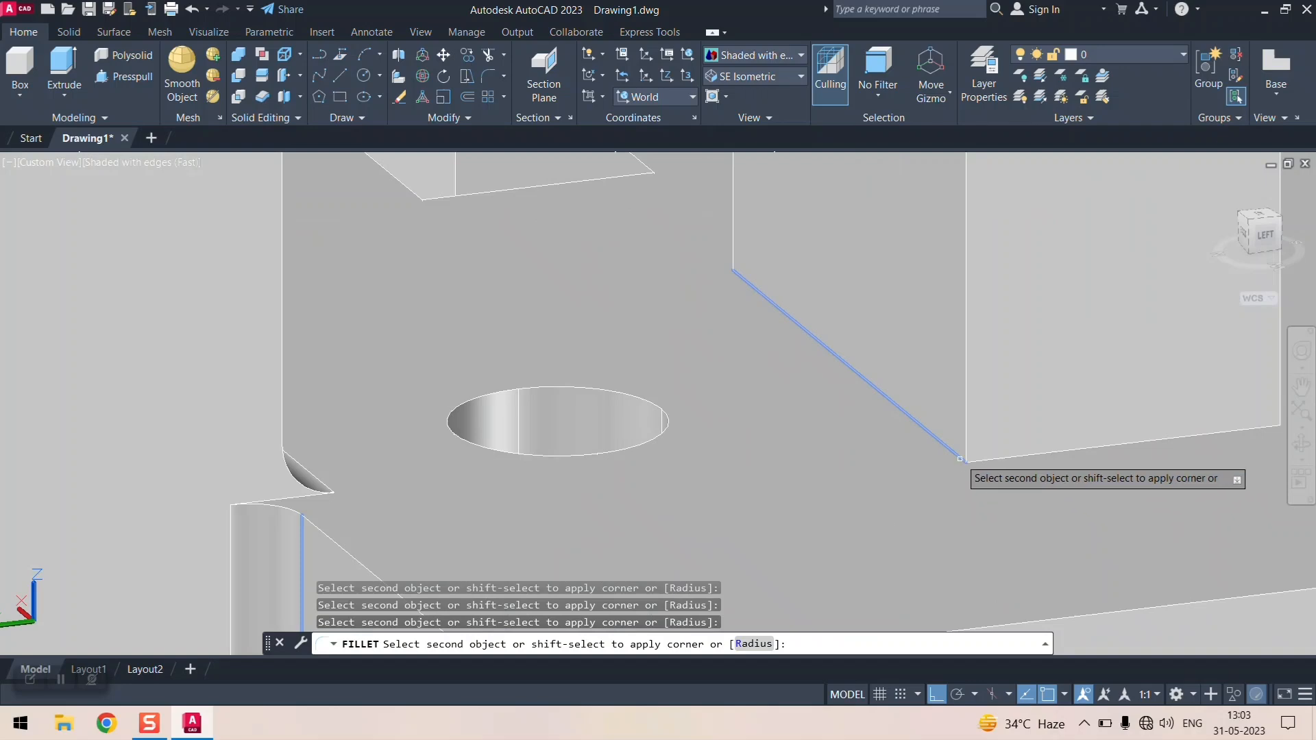
{"action": "left_click", "coordinate": [952, 456]}
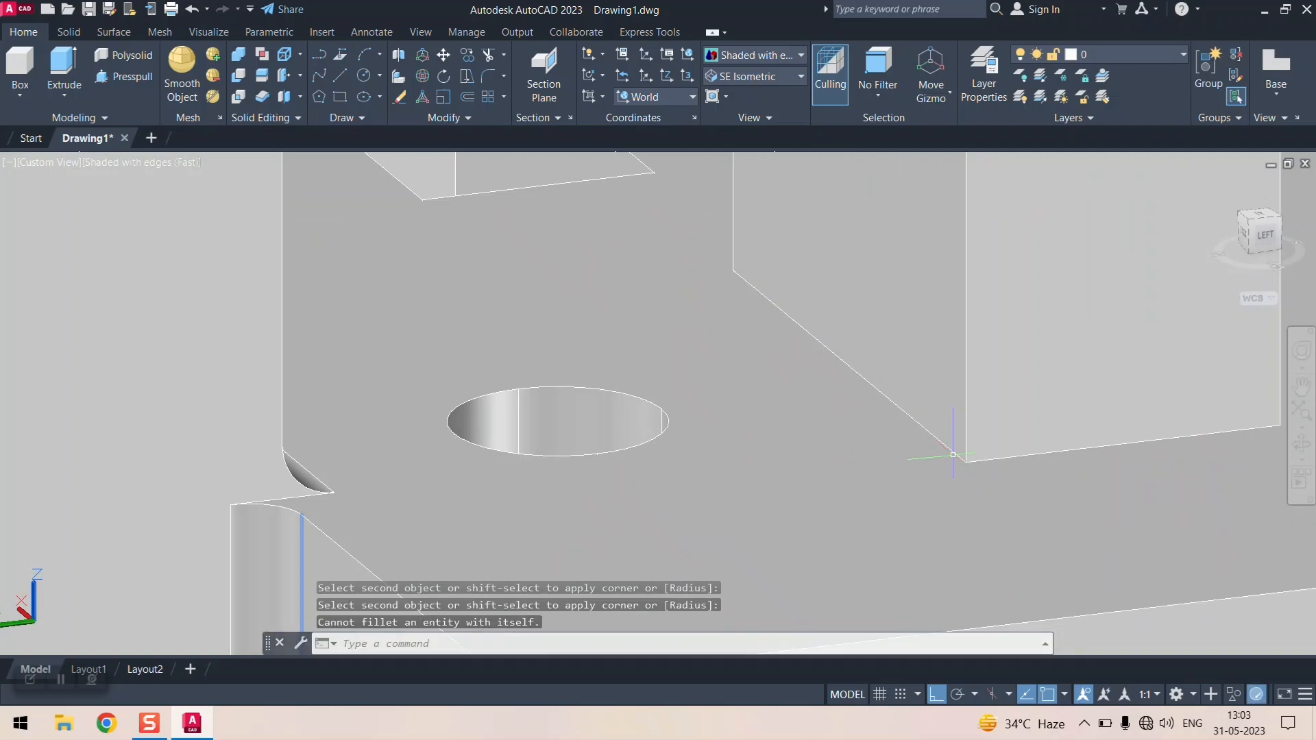
- Retry the fillet on the tall box's hole-side base edge, picking the main block's top face as the second object
{"action": "key", "text": "Return"}
{"action": "left_click", "coordinate": [952, 453]}
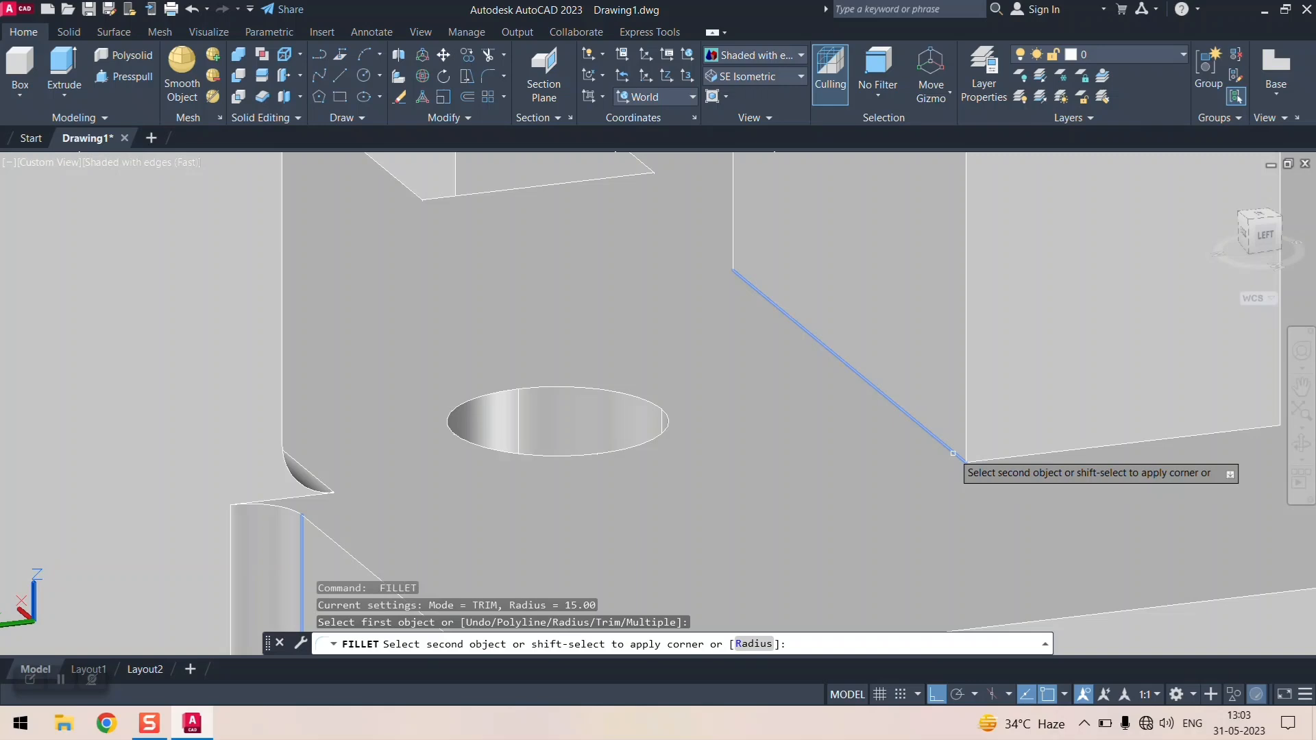
{"action": "left_click", "coordinate": [953, 453]}
{"action": "left_click", "coordinate": [926, 453]}
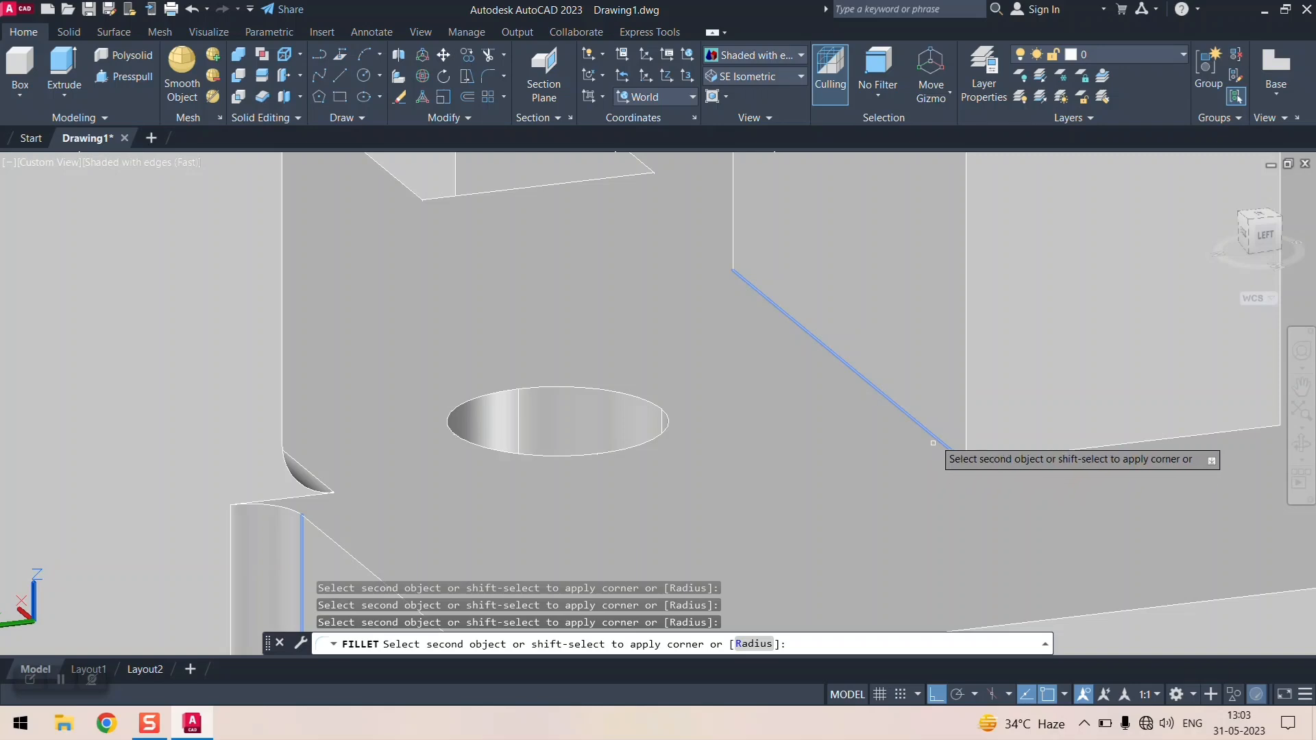
{"action": "key", "text": "Escape"}
{"action": "type", "text": "f"}
{"action": "key", "text": "Return"}
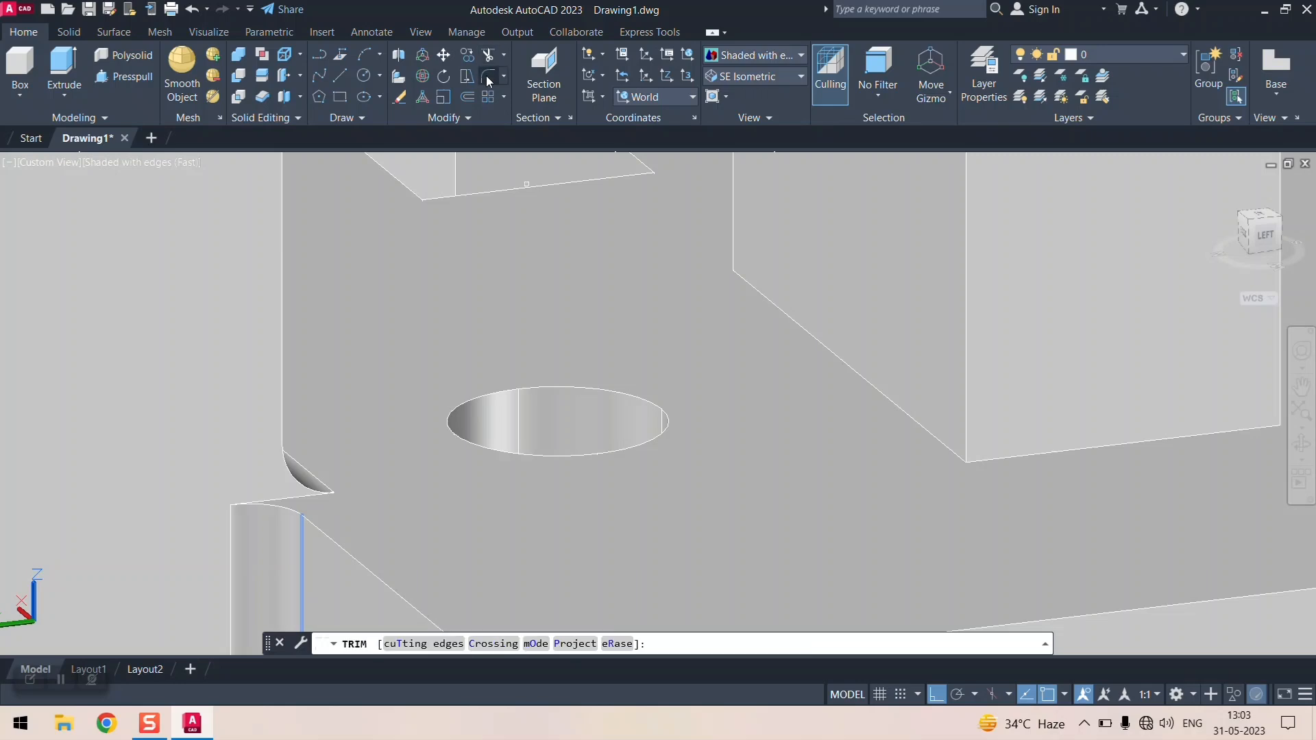
{"action": "left_click", "coordinate": [927, 431]}
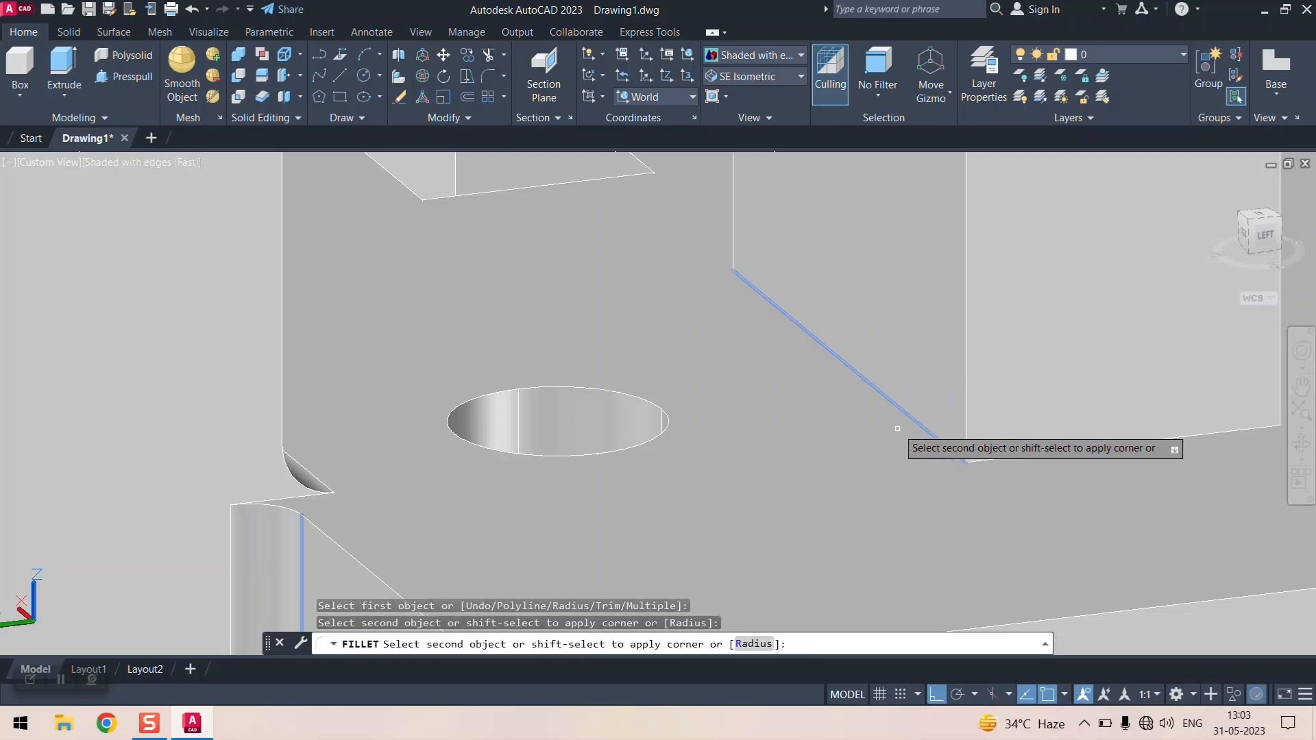
{"action": "left_click", "coordinate": [823, 432]}
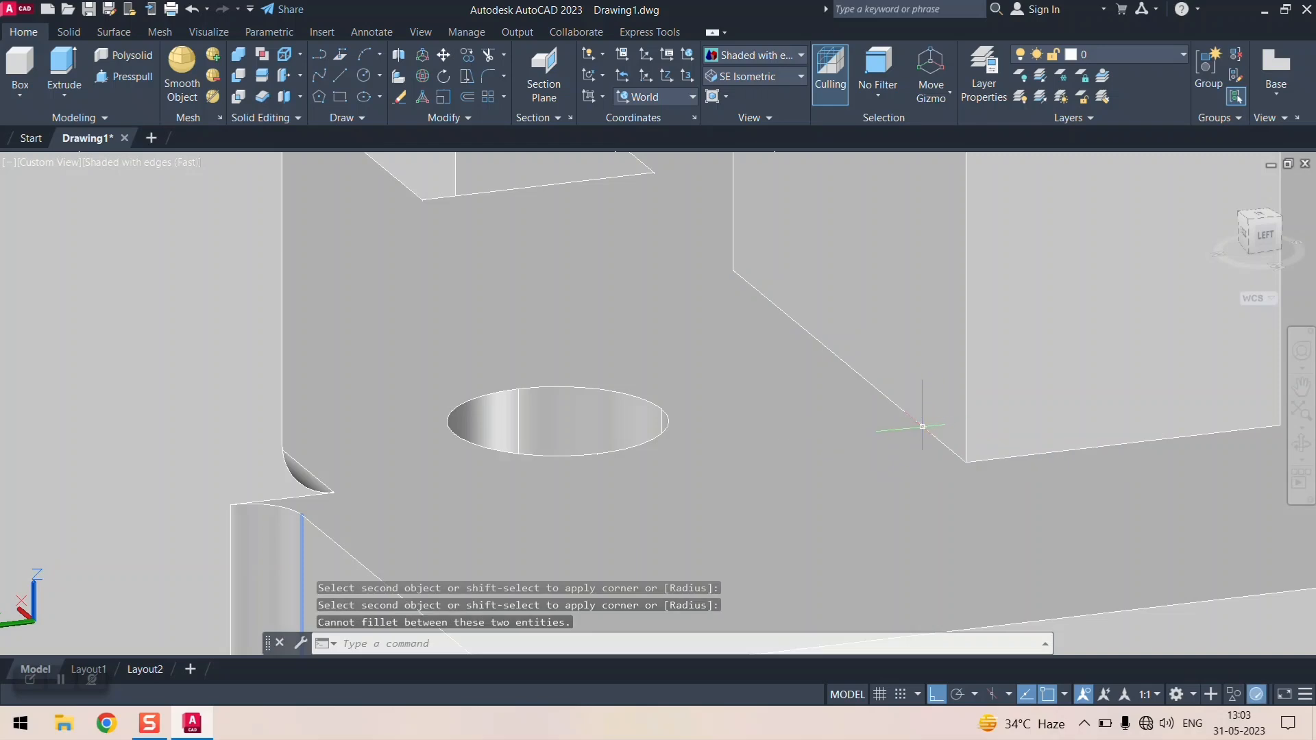
{"action": "left_click", "coordinate": [922, 426]}
{"action": "scroll", "coordinate": [735, 420], "scroll_direction": "down", "scroll_amount": 5}
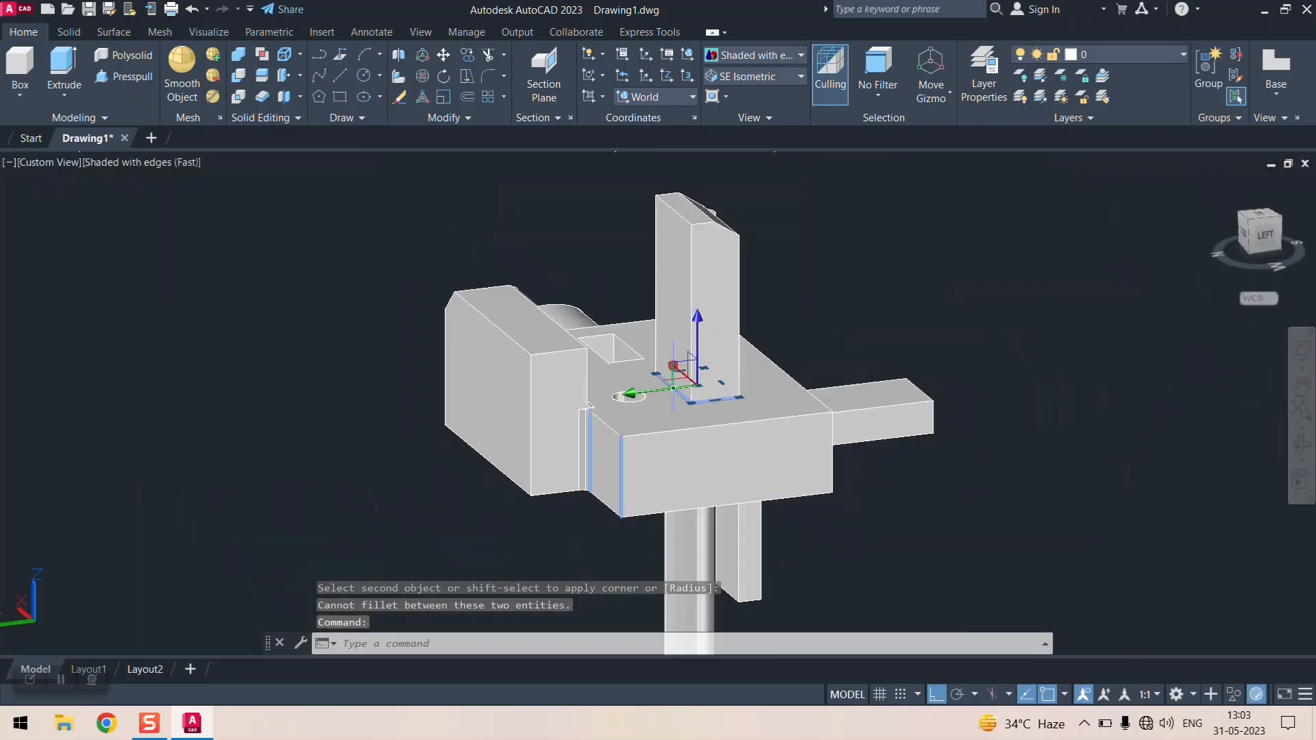
{"action": "scroll", "coordinate": [804, 399], "scroll_direction": "up", "scroll_amount": 4}
- Try to fillet the tall upright box's front base edge where it meets the main block's top face
{"action": "left_click", "coordinate": [488, 82]}
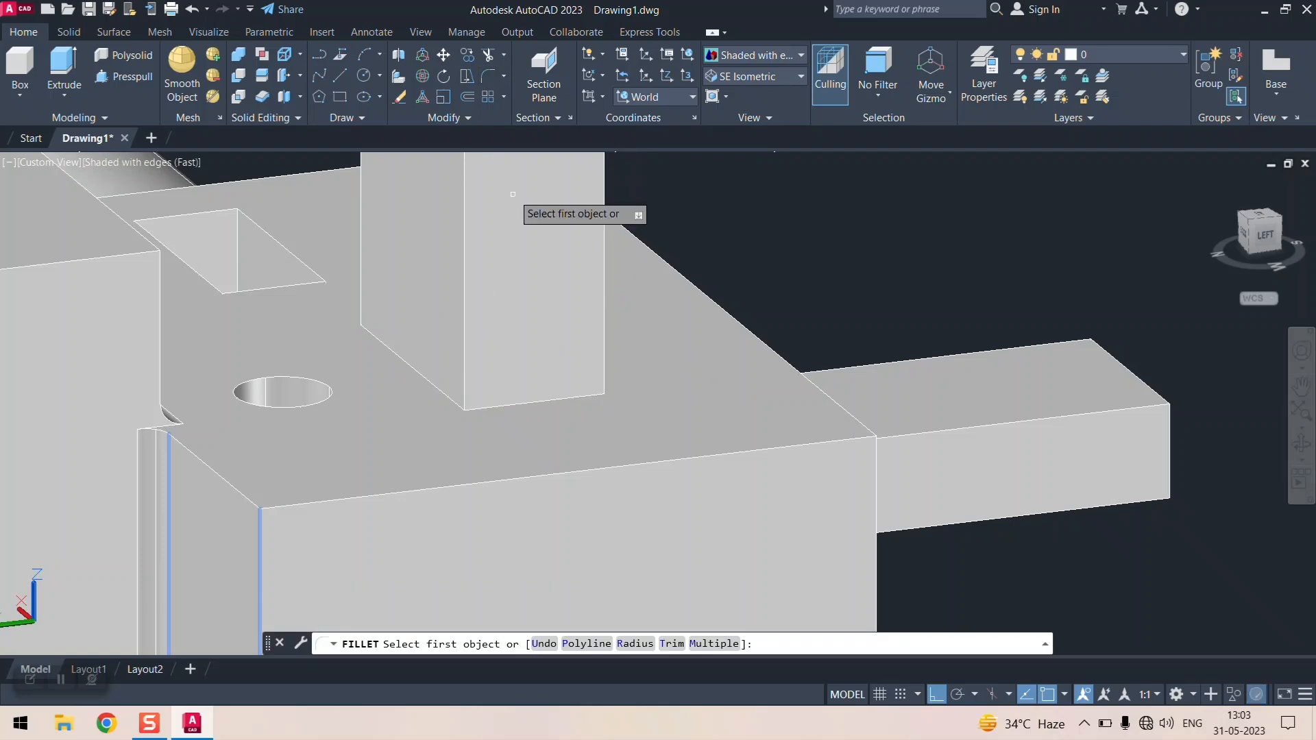
{"action": "left_click", "coordinate": [521, 404]}
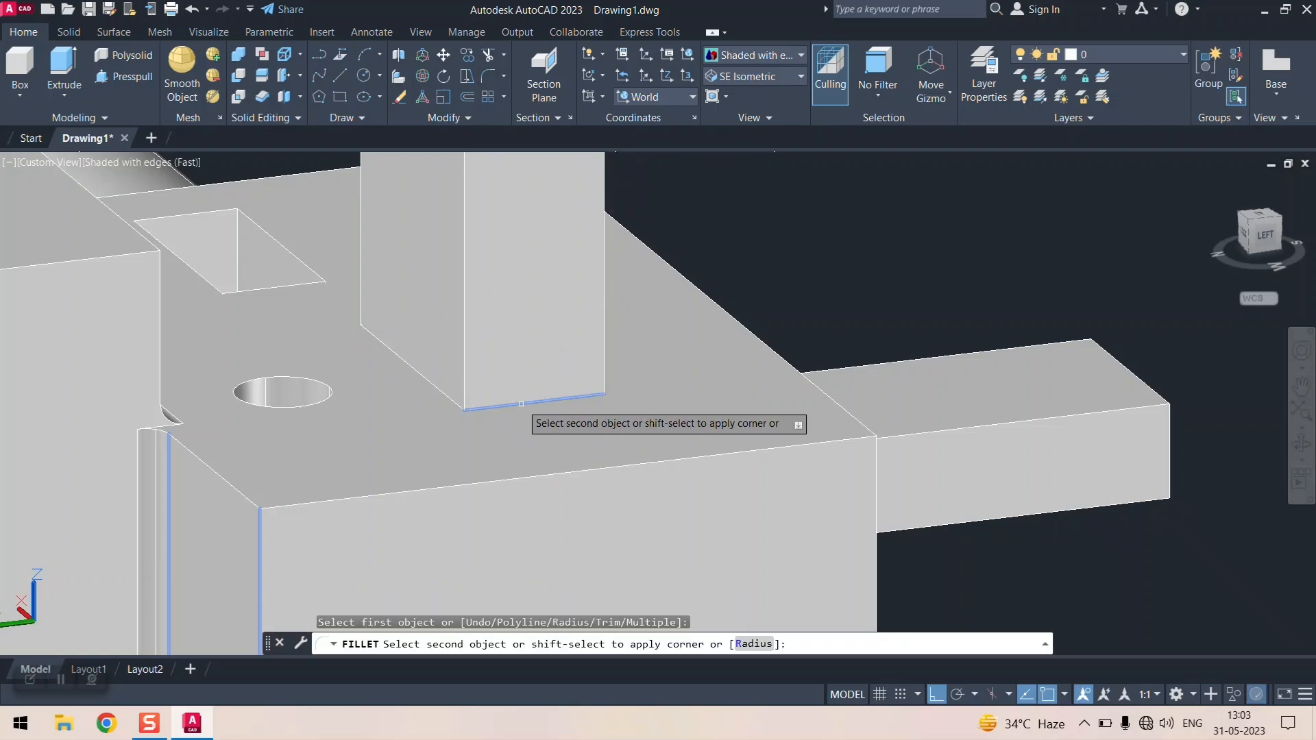
{"action": "key", "text": "Return"}
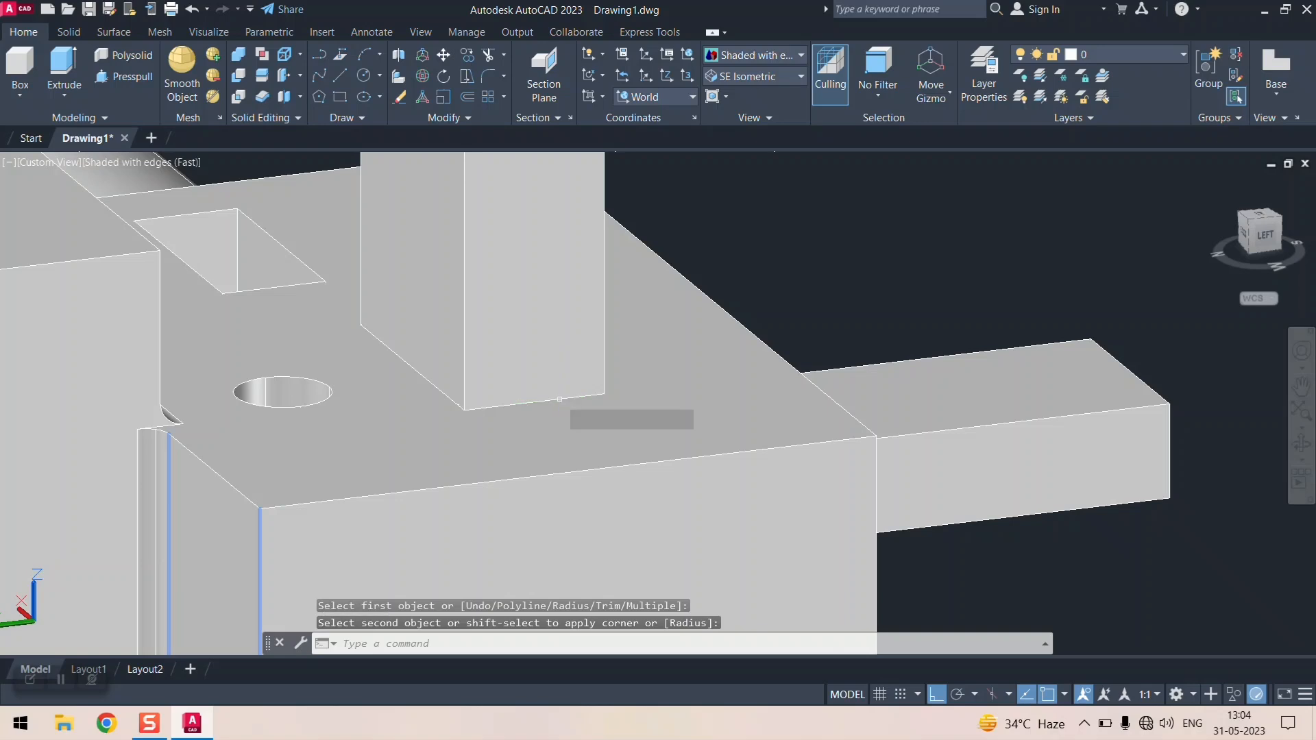
{"action": "key", "text": "Return"}
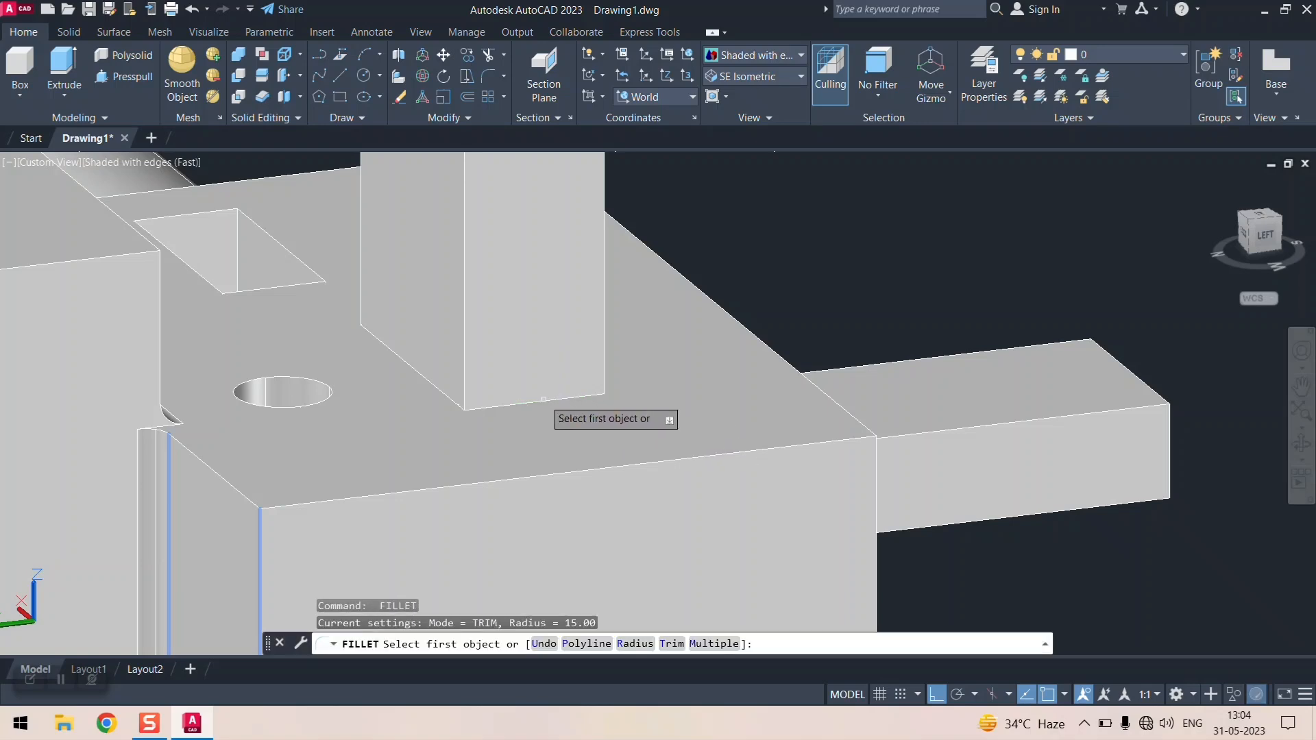
{"action": "left_click", "coordinate": [516, 405]}
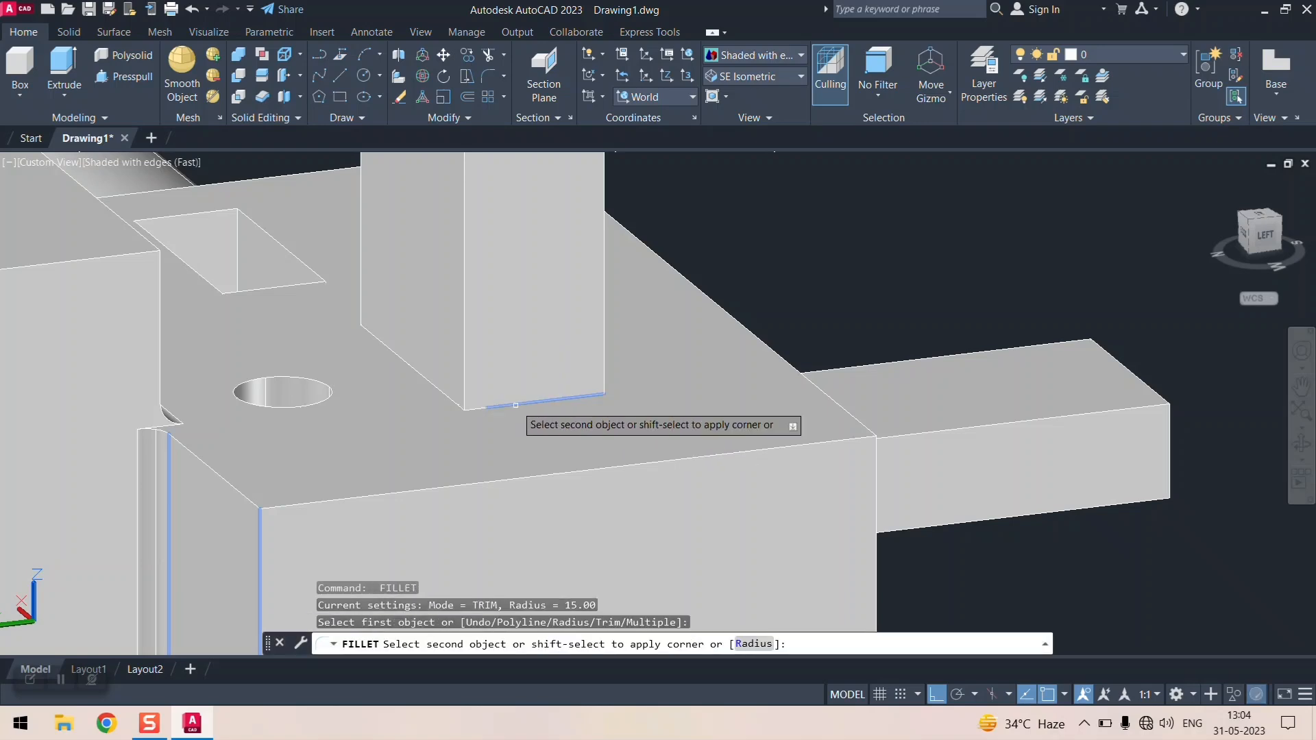
{"action": "scroll", "coordinate": [464, 408], "scroll_direction": "down", "scroll_amount": 5}
{"action": "scroll", "coordinate": [464, 408], "scroll_direction": "up", "scroll_amount": 8}
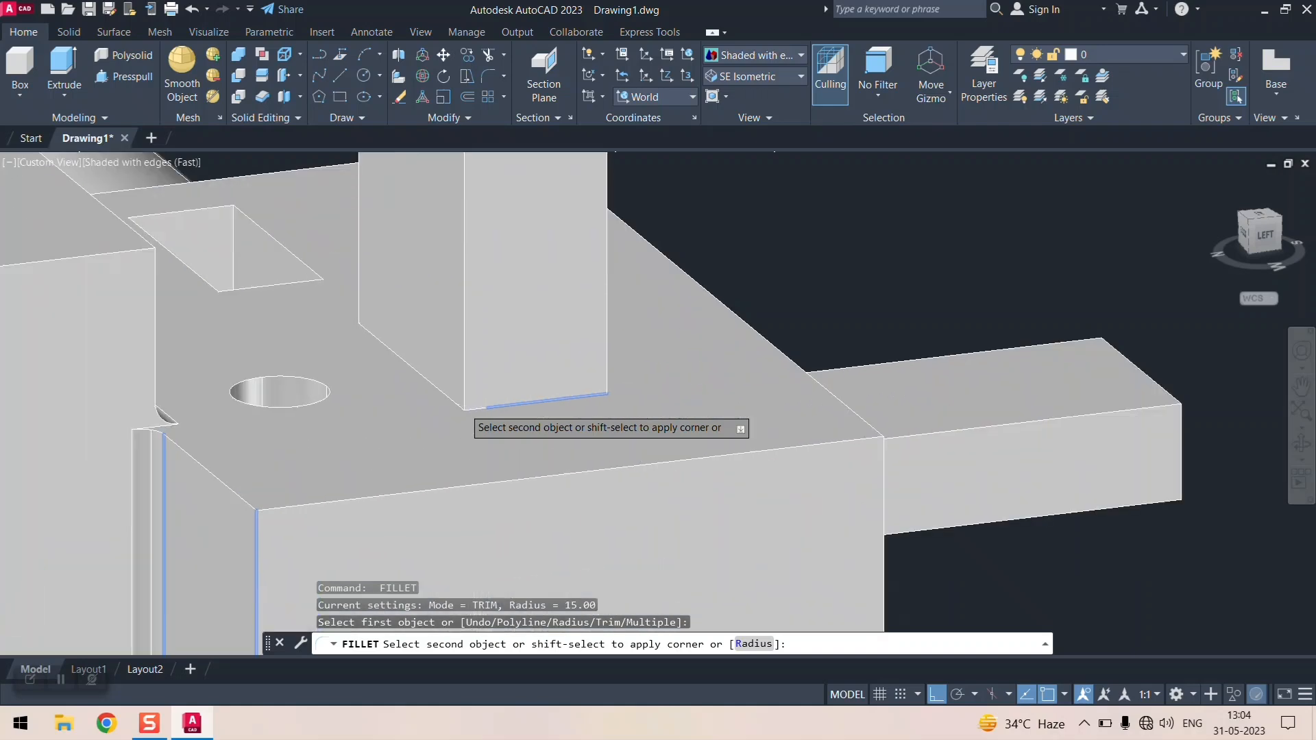
{"action": "left_click", "coordinate": [503, 410]}
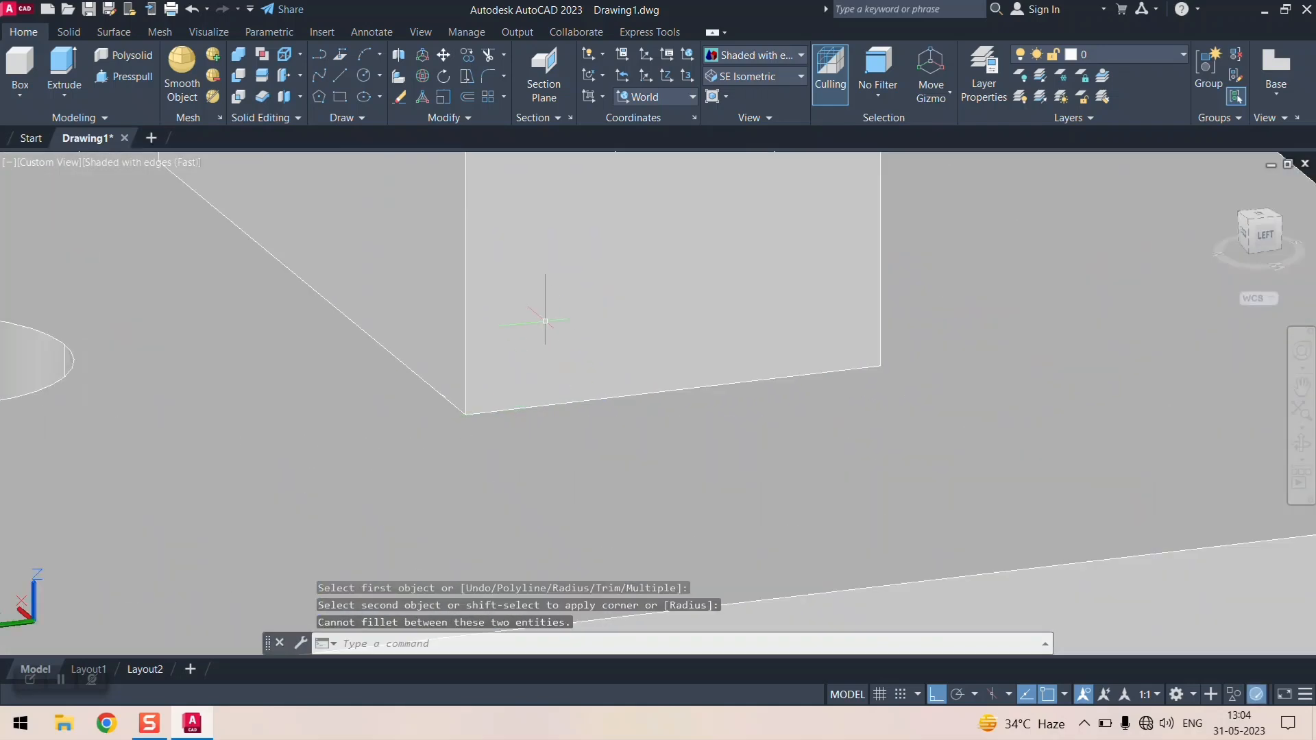
{"action": "key", "text": "Escape"}
- Examine the opposite side of the block and its small rectangular opening from close up, stepping back and forward through the view changes
{"action": "scroll", "coordinate": [545, 322], "scroll_direction": "down", "scroll_amount": 6}
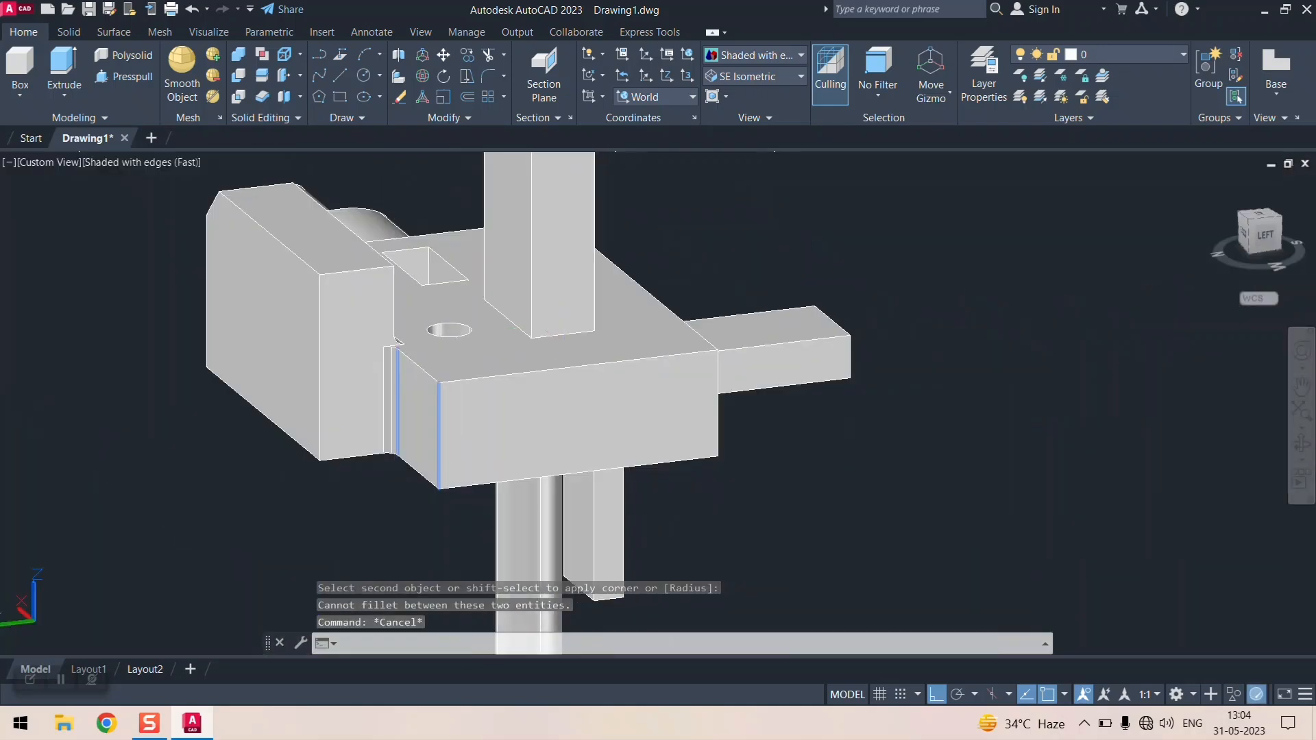
{"action": "middle_click_drag", "start_coordinate": [563, 350], "coordinate": [480, 363]}
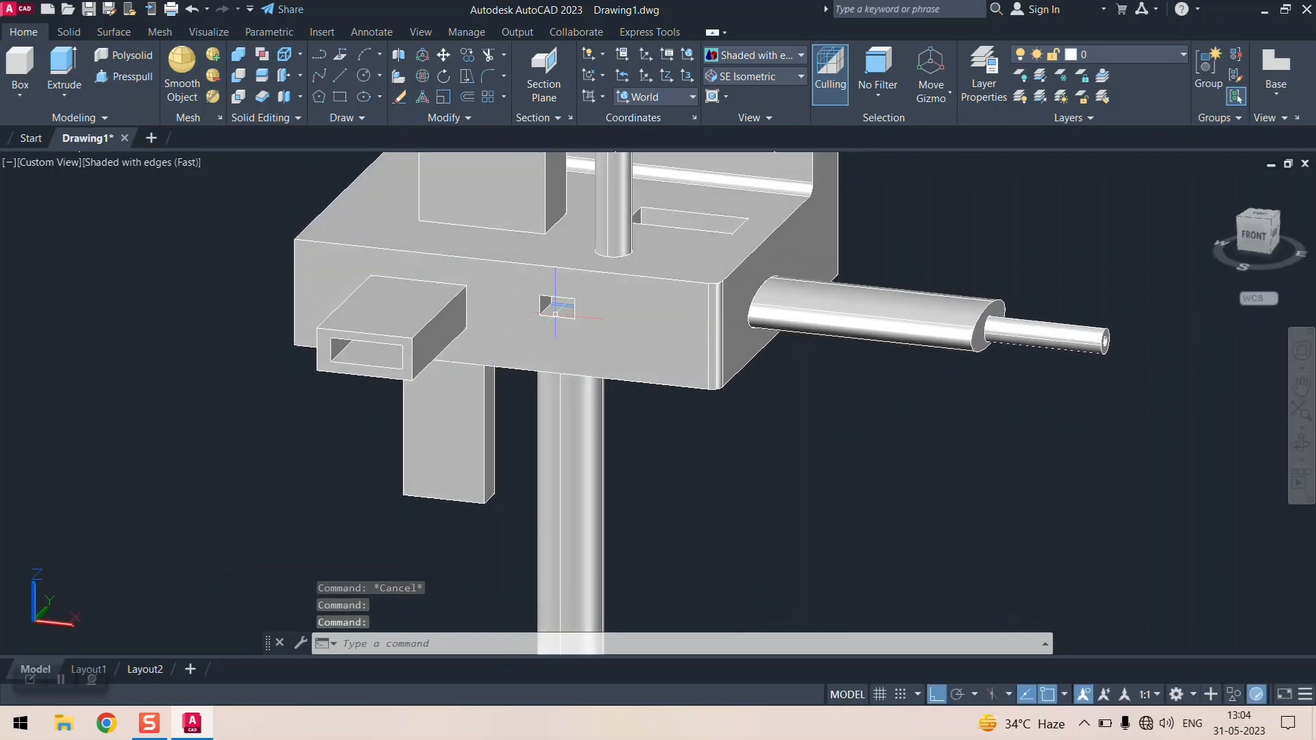
{"action": "scroll", "coordinate": [543, 306], "scroll_direction": "down", "scroll_amount": 10}
{"action": "scroll", "coordinate": [543, 306], "scroll_direction": "up", "scroll_amount": 15}
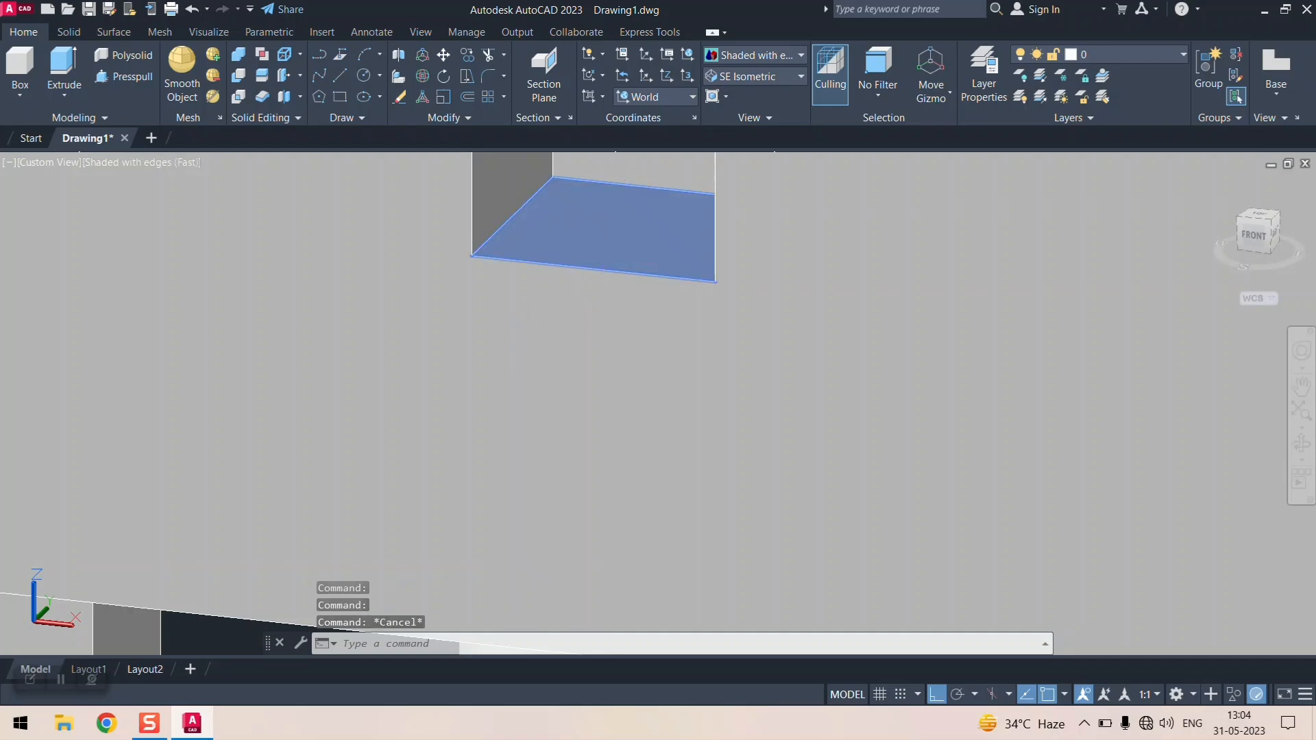
{"action": "key", "text": "ctrl+z"}
{"action": "key", "text": "ctrl+z"}
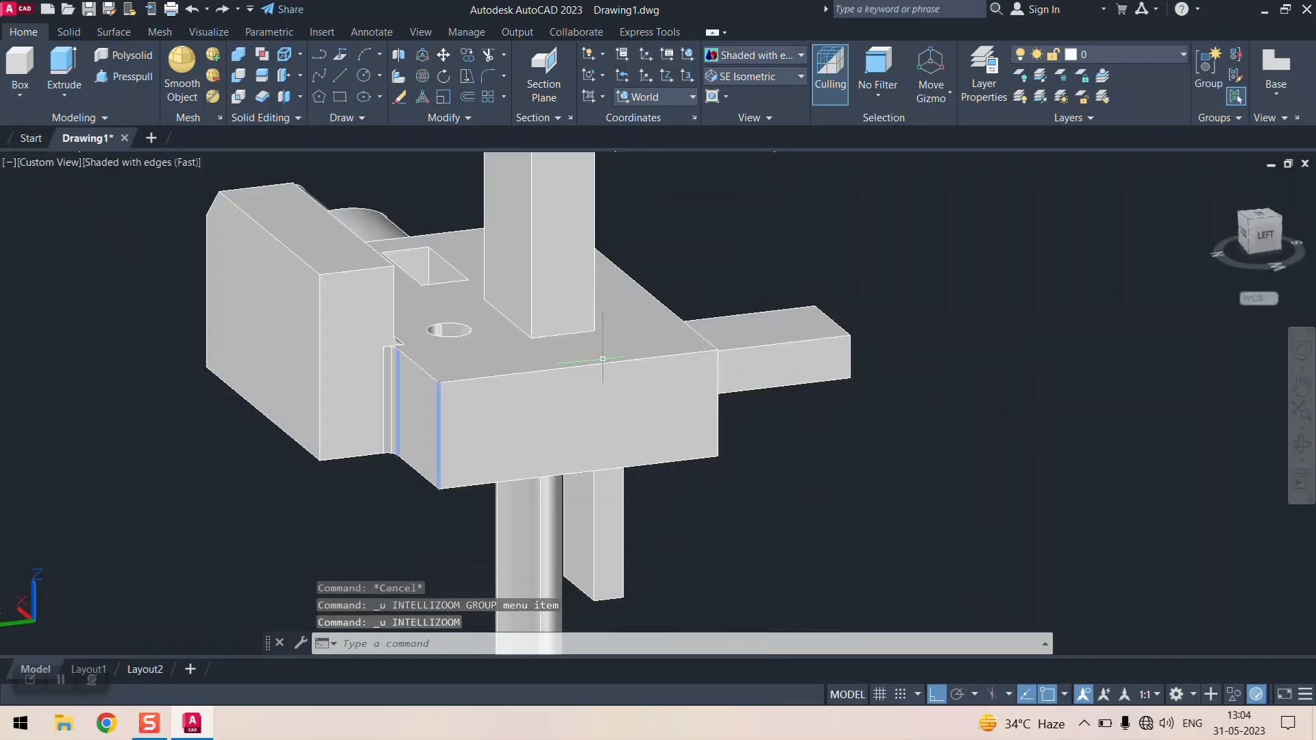
{"action": "key", "text": "ctrl+y"}
{"action": "key", "text": "ctrl+y"}
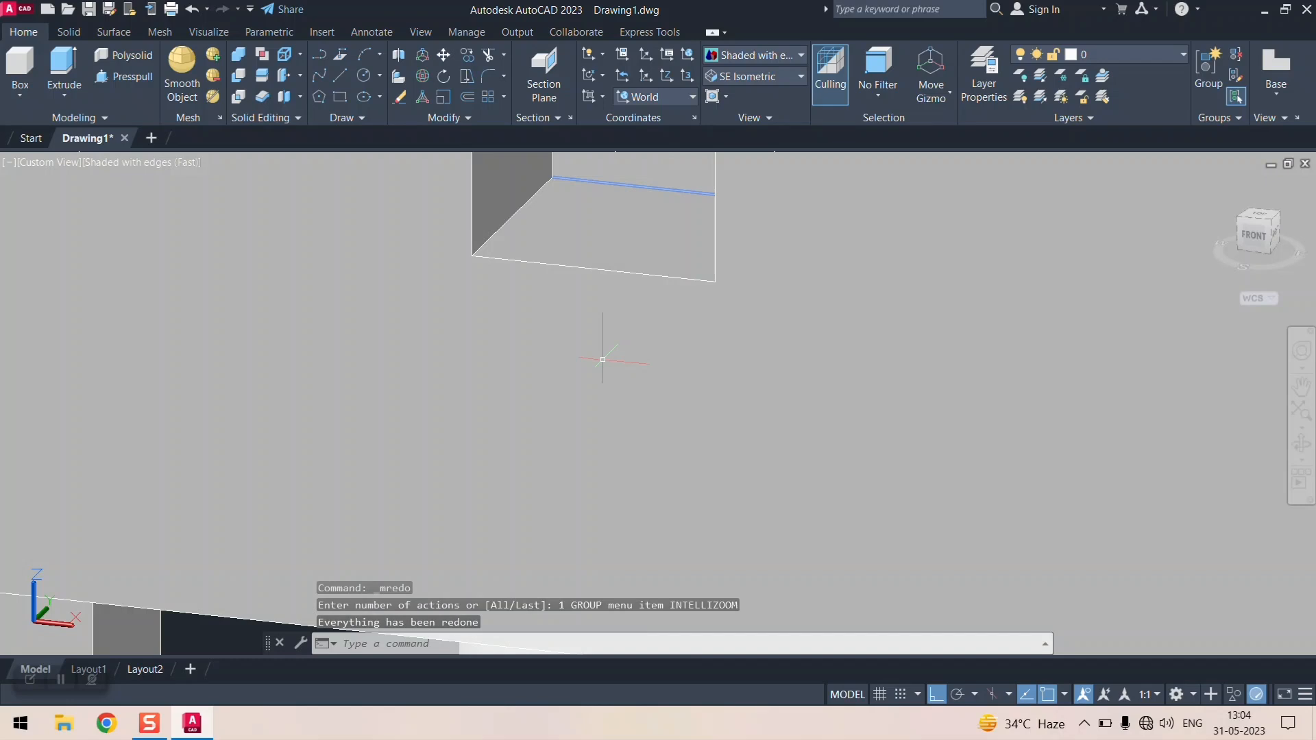
{"action": "key", "text": "ctrl+y"}
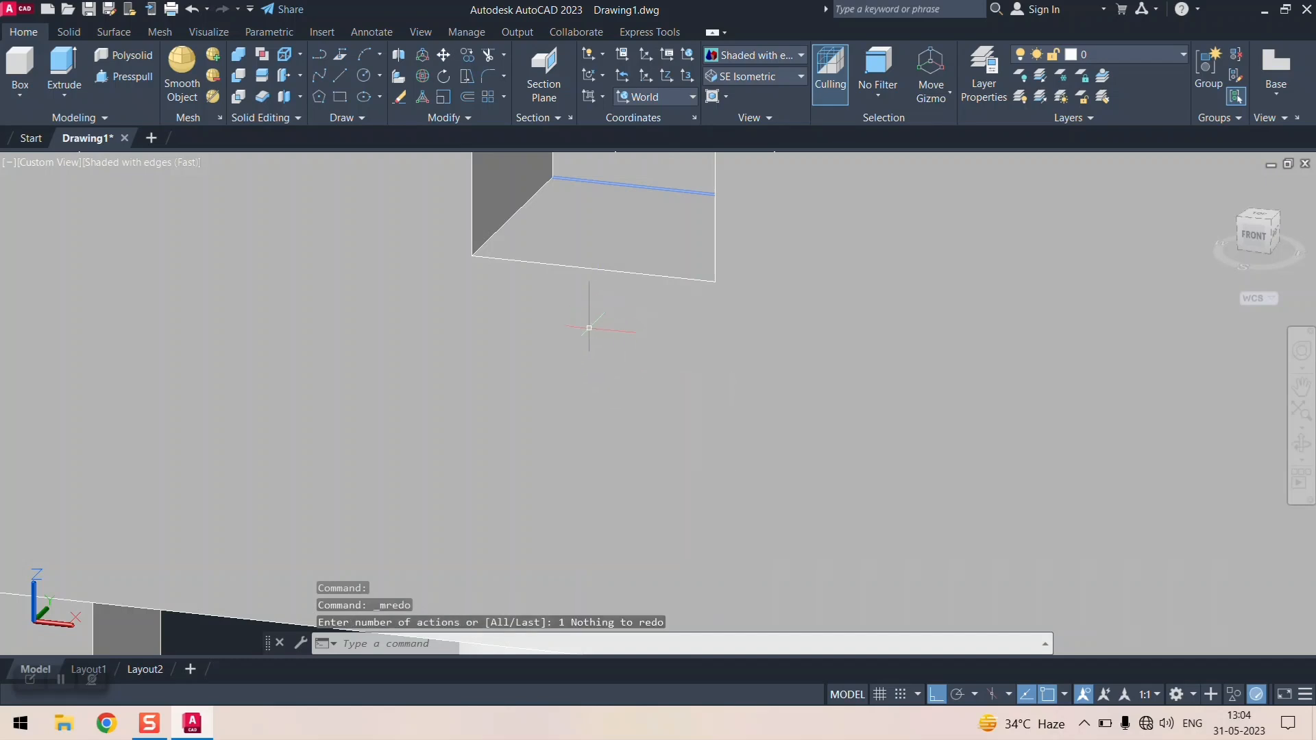
- Clear any active selection and set the model view to SE Isometric
{"action": "key", "text": "Escape"}
{"action": "scroll", "coordinate": [590, 329], "scroll_direction": "down", "scroll_amount": 10}
{"action": "key", "text": "Escape"}
{"action": "left_click", "coordinate": [791, 449]}
{"action": "key", "text": "Escape"}
{"action": "key", "text": "Escape"}
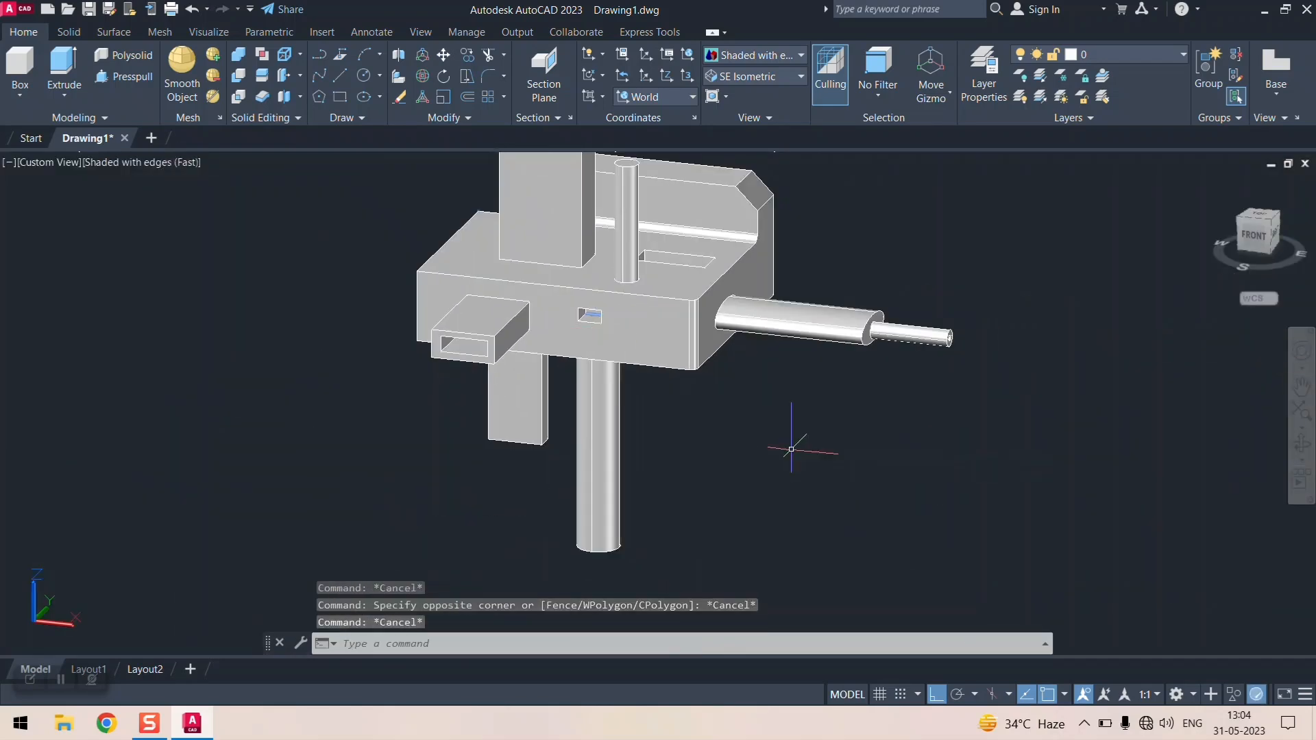
{"action": "key", "text": "Escape"}
{"action": "middle_click_drag", "start_coordinate": [738, 390], "coordinate": [759, 430]}
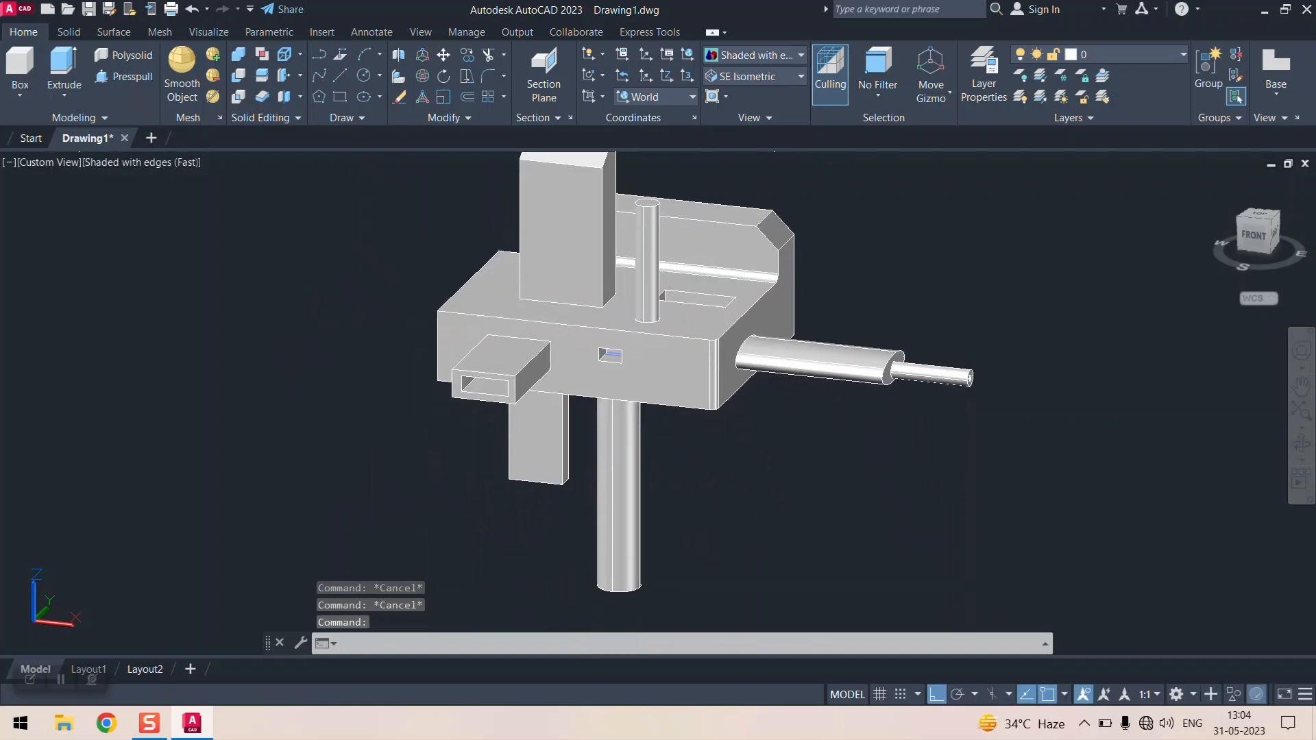
{"action": "left_click", "coordinate": [781, 77]}
{"action": "left_click", "coordinate": [761, 211]}
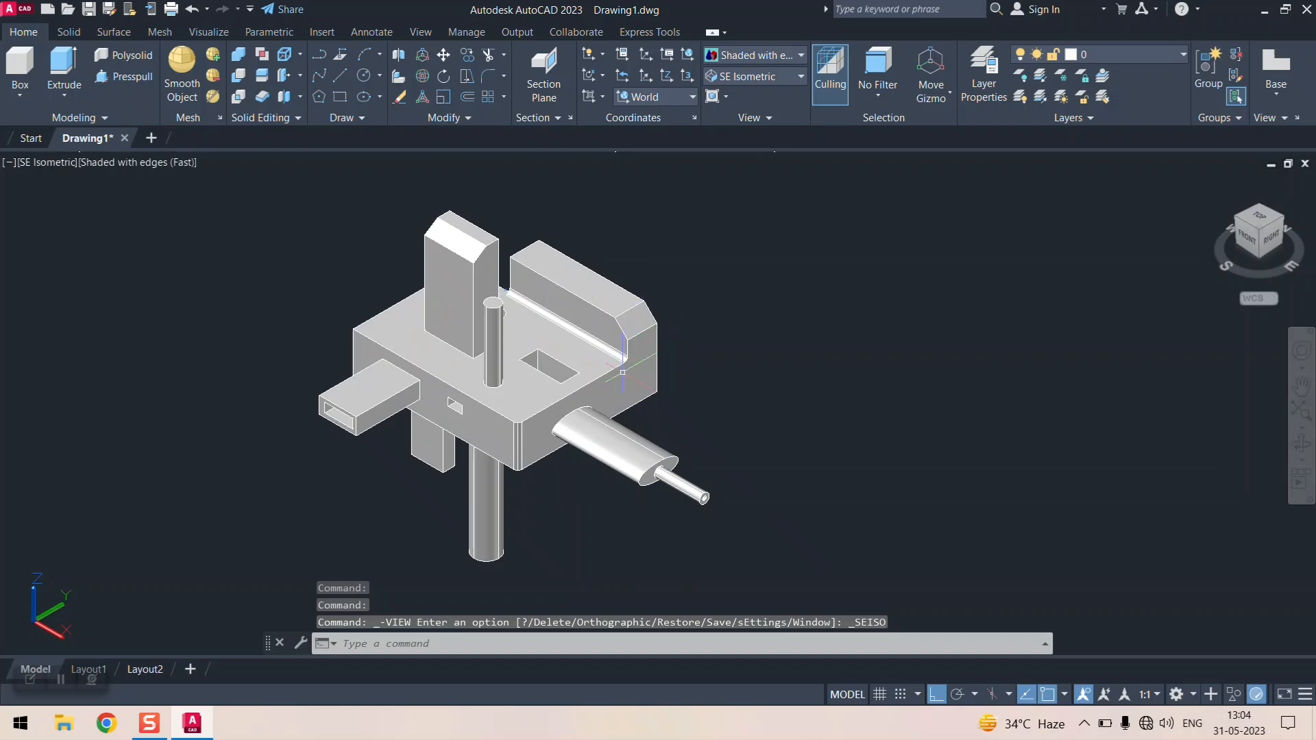
- Turn the grid display on to view the model against it, and turn it off again
{"action": "middle_click_drag", "start_coordinate": [601, 362], "coordinate": [733, 527], "text": "shift"}
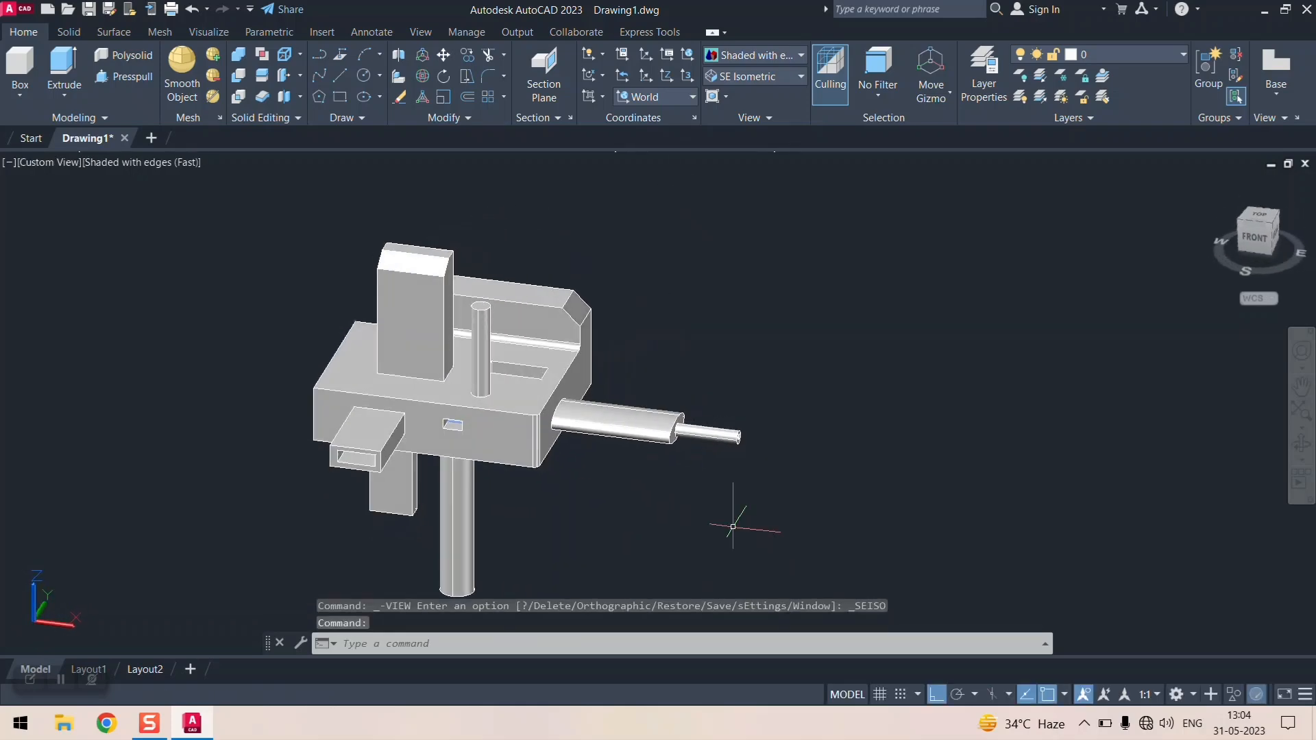
{"action": "left_click", "coordinate": [881, 694]}
{"action": "scroll", "coordinate": [767, 303], "scroll_direction": "up", "scroll_amount": 5}
{"action": "scroll", "coordinate": [767, 303], "scroll_direction": "down", "scroll_amount": 10}
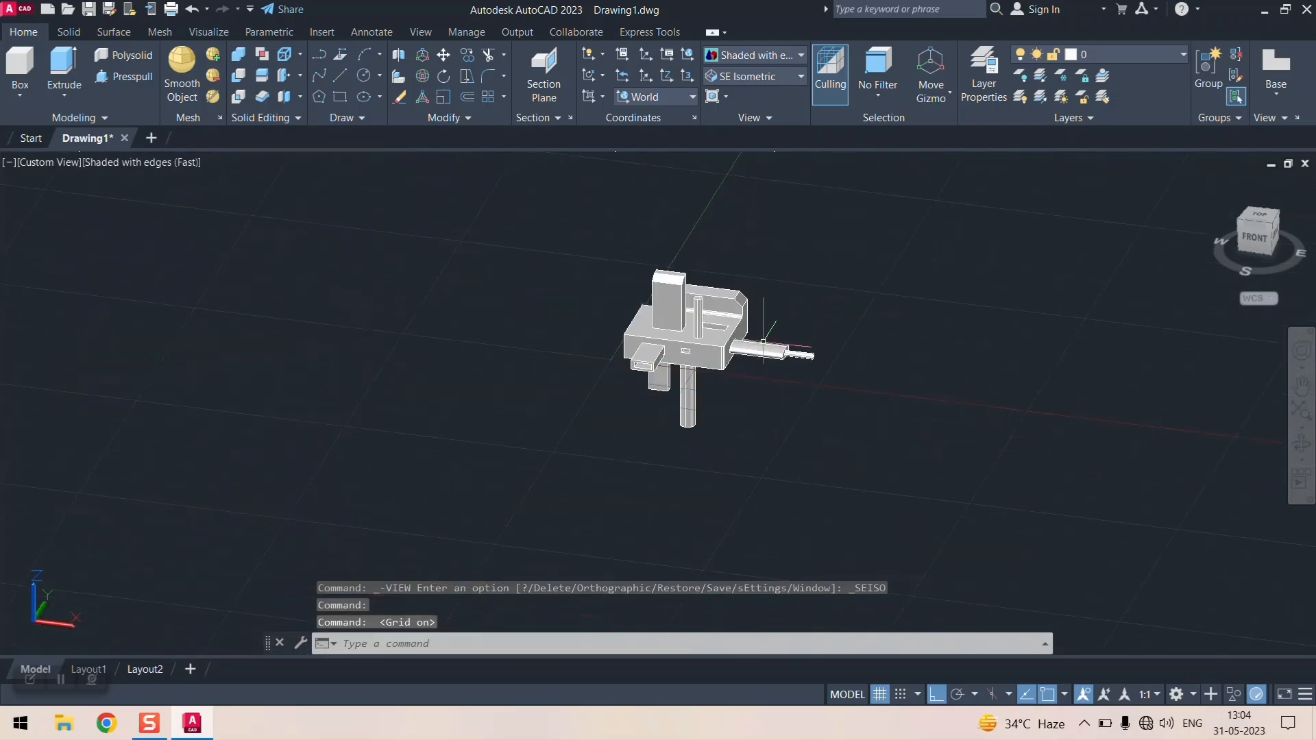
{"action": "right_click", "coordinate": [706, 303], "text": "shift"}
{"action": "left_click", "coordinate": [836, 281]}
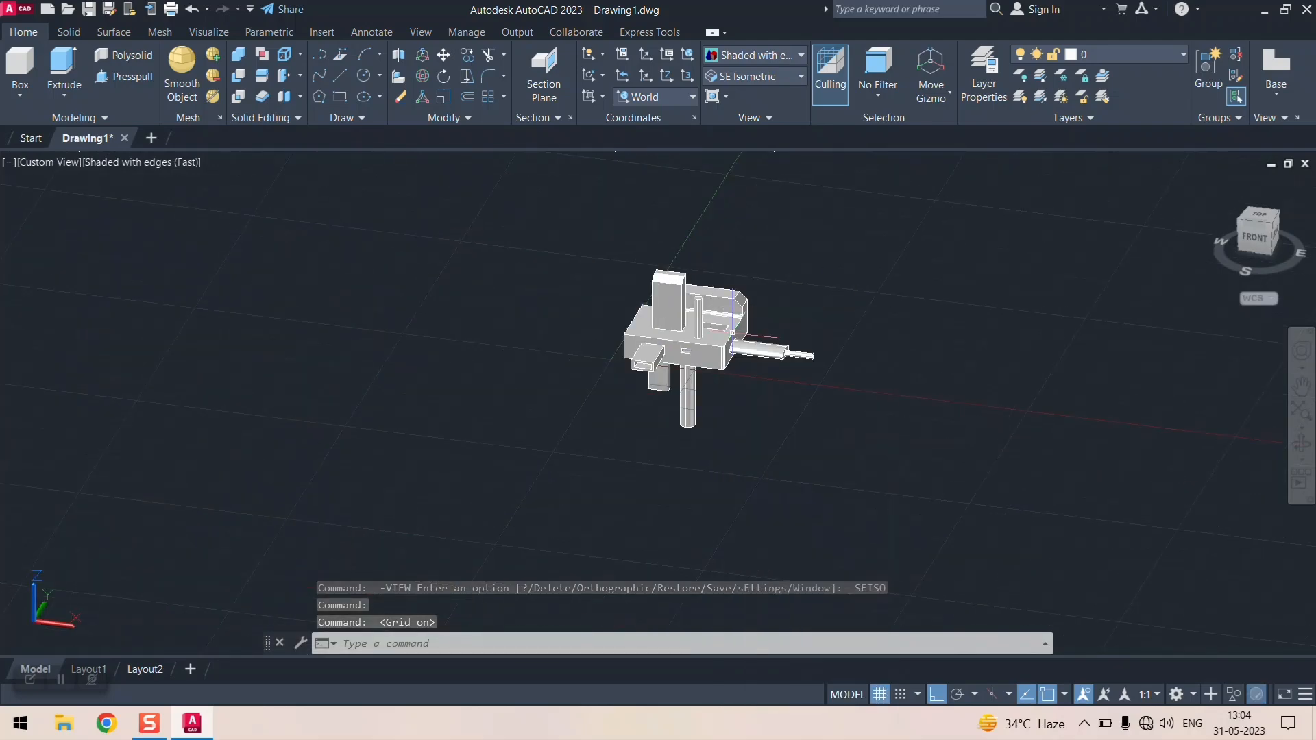
{"action": "left_click", "coordinate": [831, 279]}
{"action": "key", "text": "Escape"}
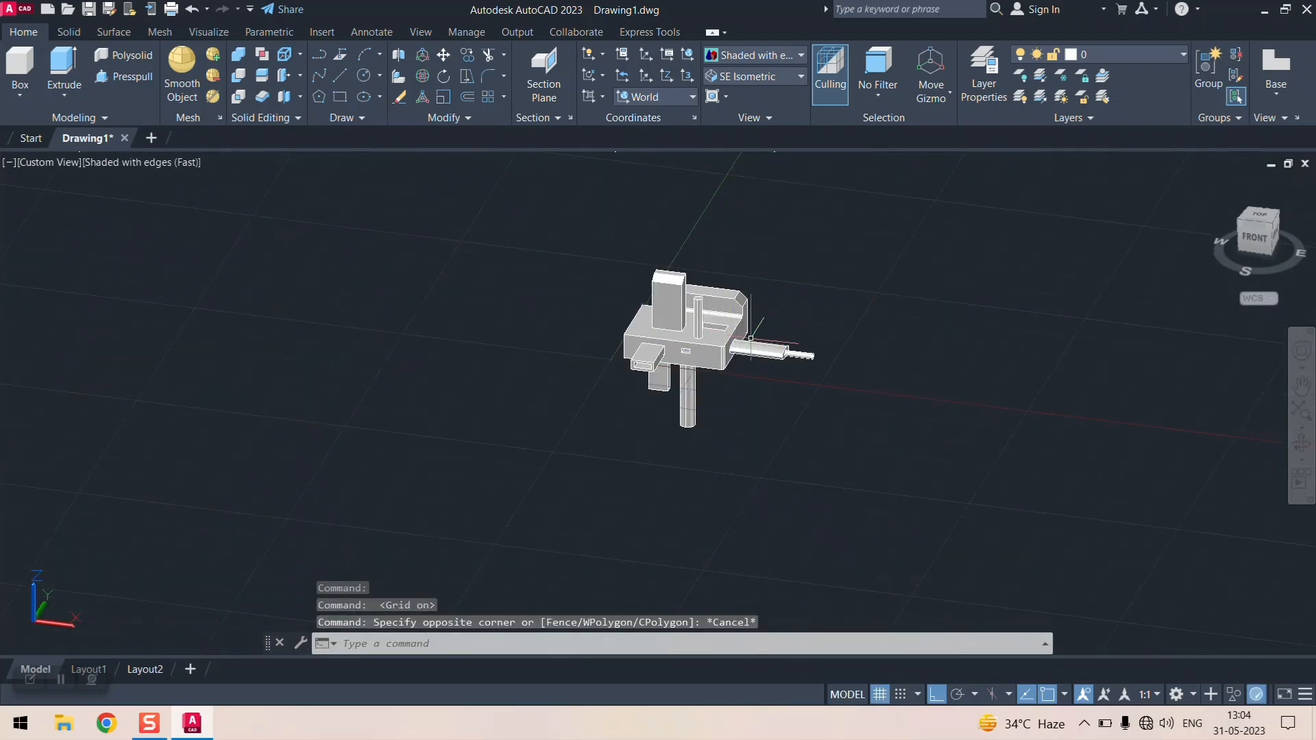
{"action": "left_click", "coordinate": [880, 695]}
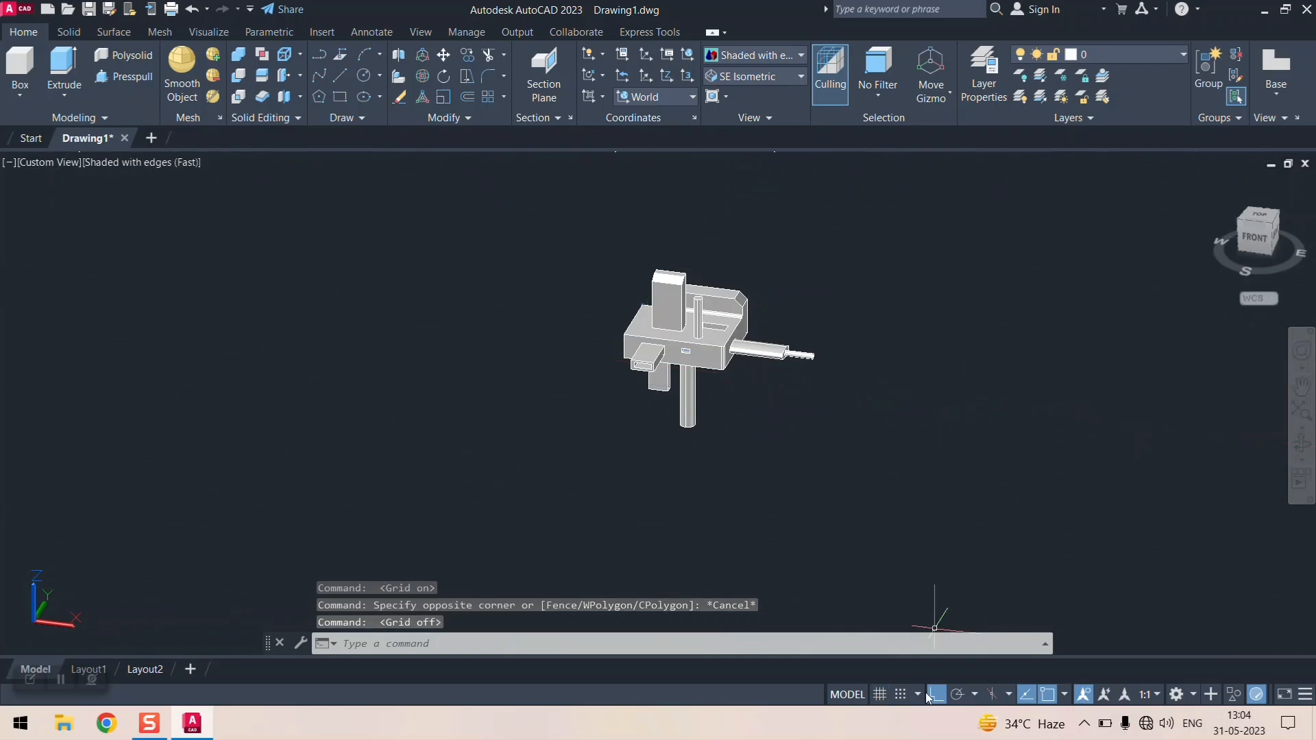
- Turn Ortho mode off and inspect the finished solid from a raised front-right angle and up close
{"action": "left_click", "coordinate": [937, 694]}
{"action": "scroll", "coordinate": [772, 355], "scroll_direction": "up", "scroll_amount": 2}
{"action": "middle_click_drag", "start_coordinate": [744, 377], "coordinate": [840, 274]}
{"action": "scroll", "coordinate": [712, 214], "scroll_direction": "up", "scroll_amount": 3}
{"action": "scroll", "coordinate": [712, 213], "scroll_direction": "down", "scroll_amount": 1}
{"action": "middle_click_drag", "start_coordinate": [577, 303], "coordinate": [508, 371], "text": "shift"}
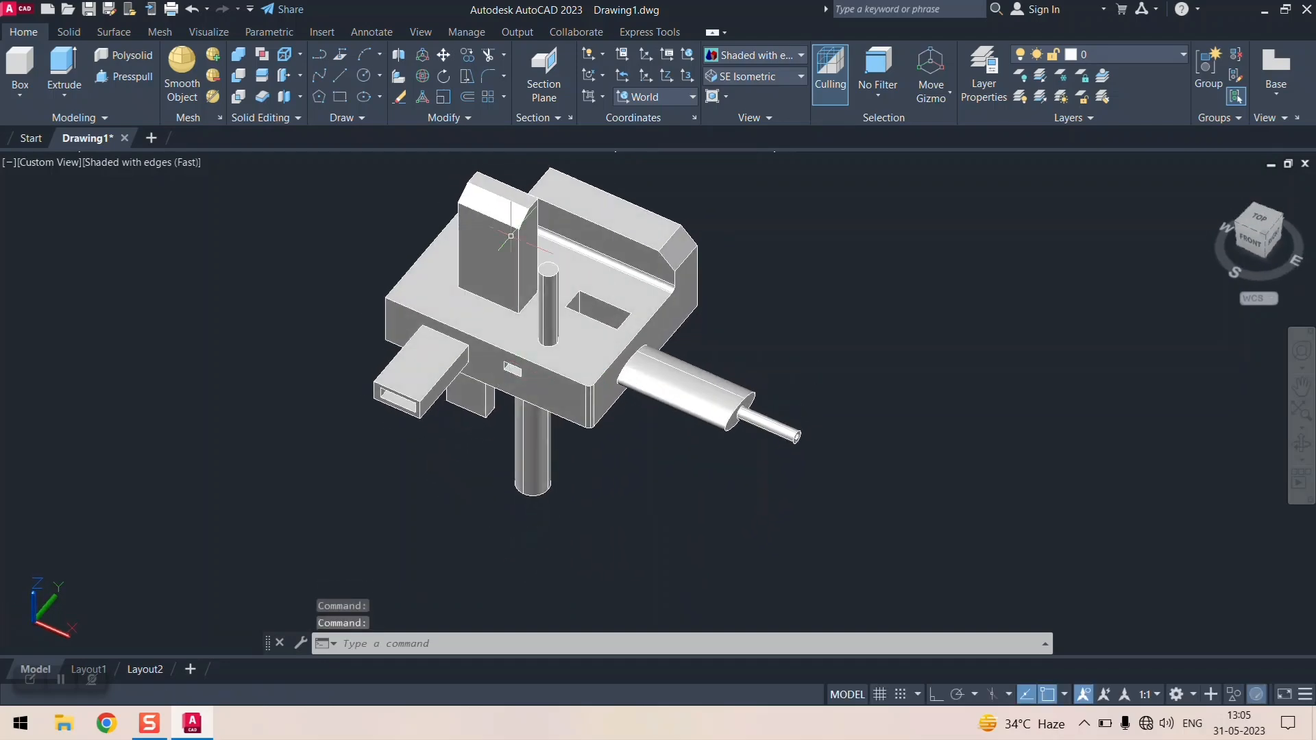
{"action": "scroll", "coordinate": [525, 167], "scroll_direction": "up", "scroll_amount": 8}
{"action": "scroll", "coordinate": [548, 282], "scroll_direction": "down", "scroll_amount": 7}
{"action": "middle_click_drag", "start_coordinate": [562, 337], "coordinate": [669, 306]}
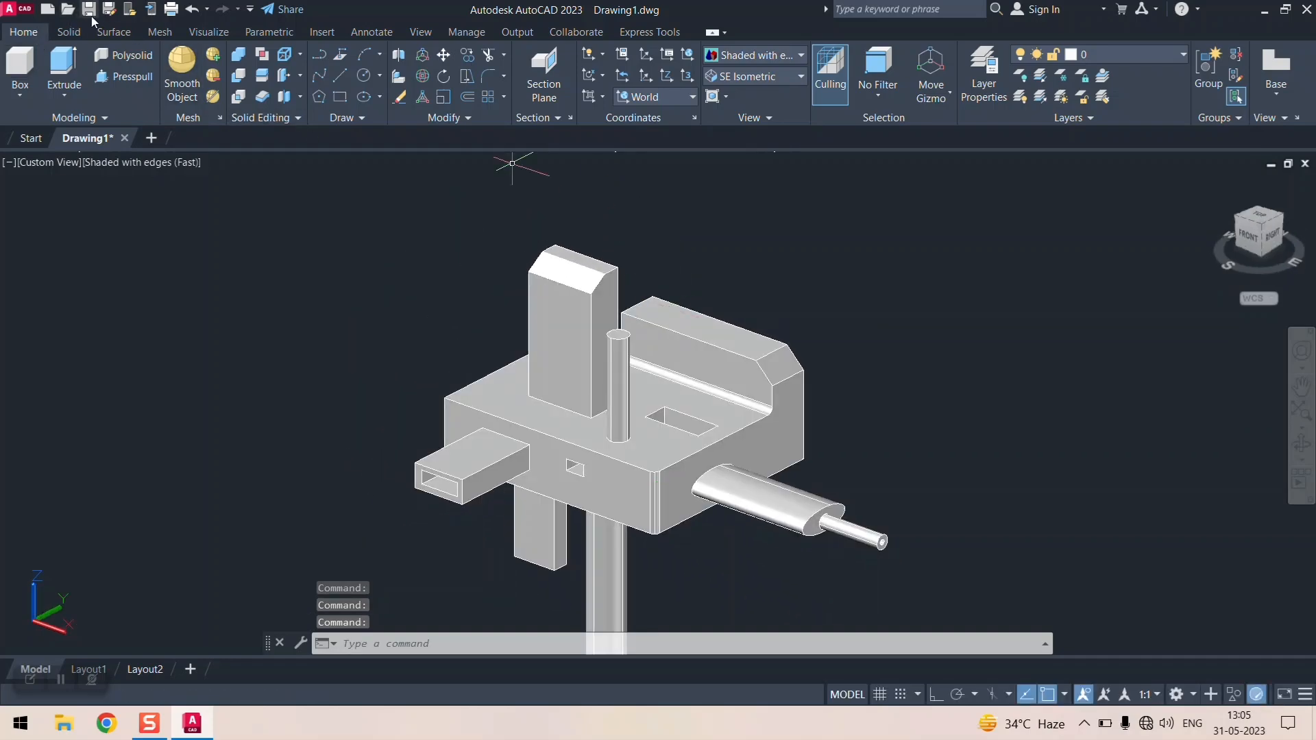
- Start saving the drawing and choose the Desktop folder under This PC as the save location
{"action": "left_click", "coordinate": [91, 10]}
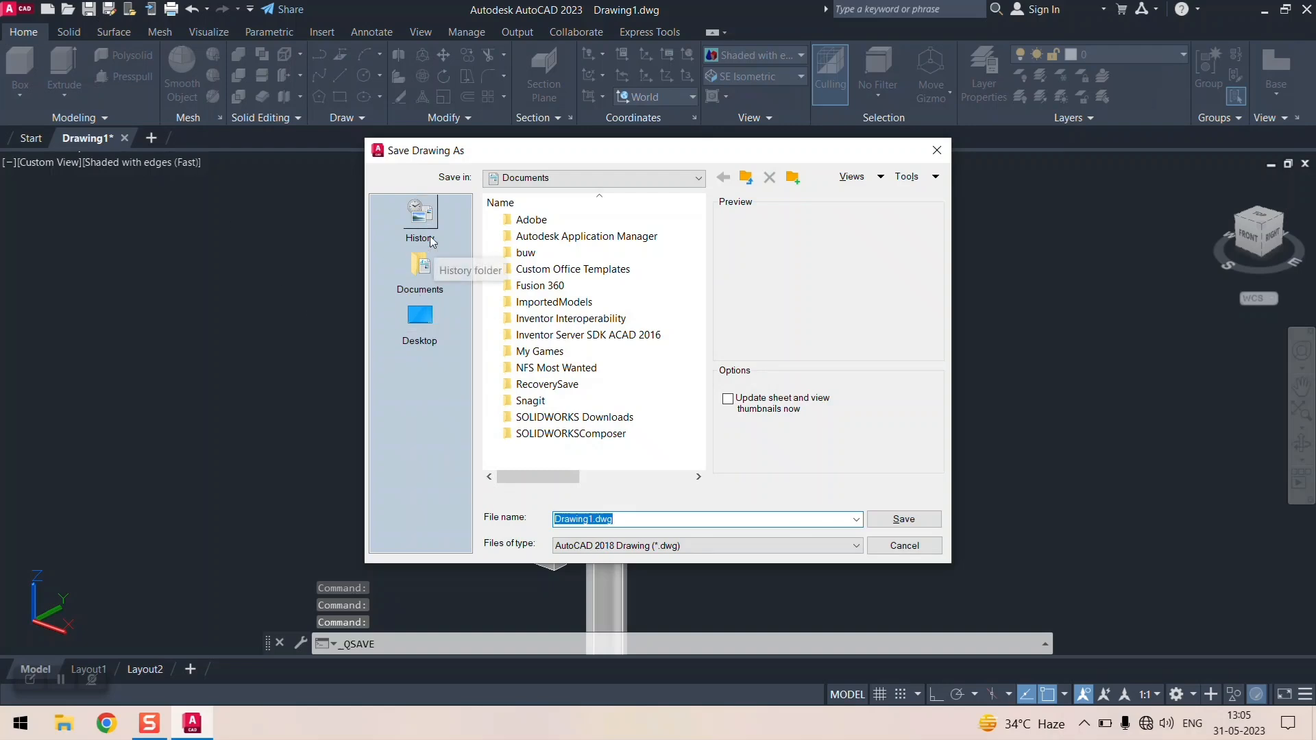
{"action": "left_click", "coordinate": [422, 314]}
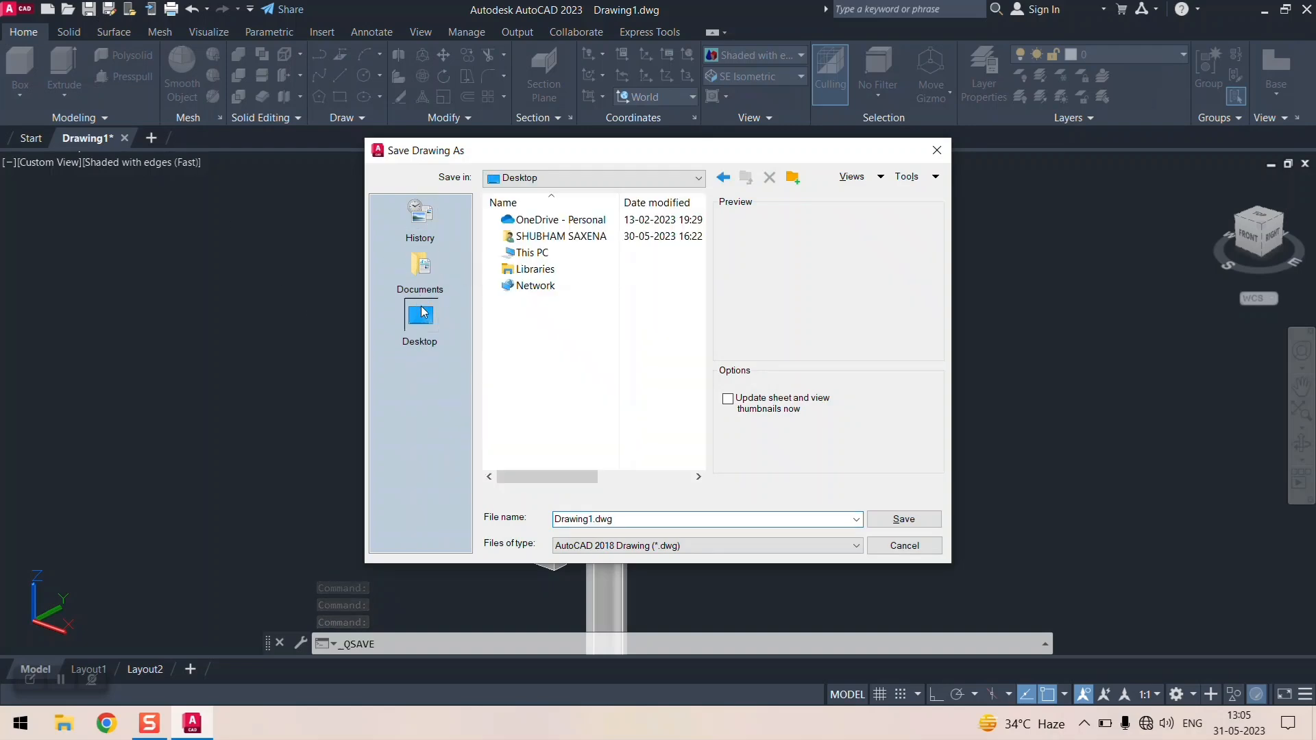
{"action": "left_click", "coordinate": [560, 237]}
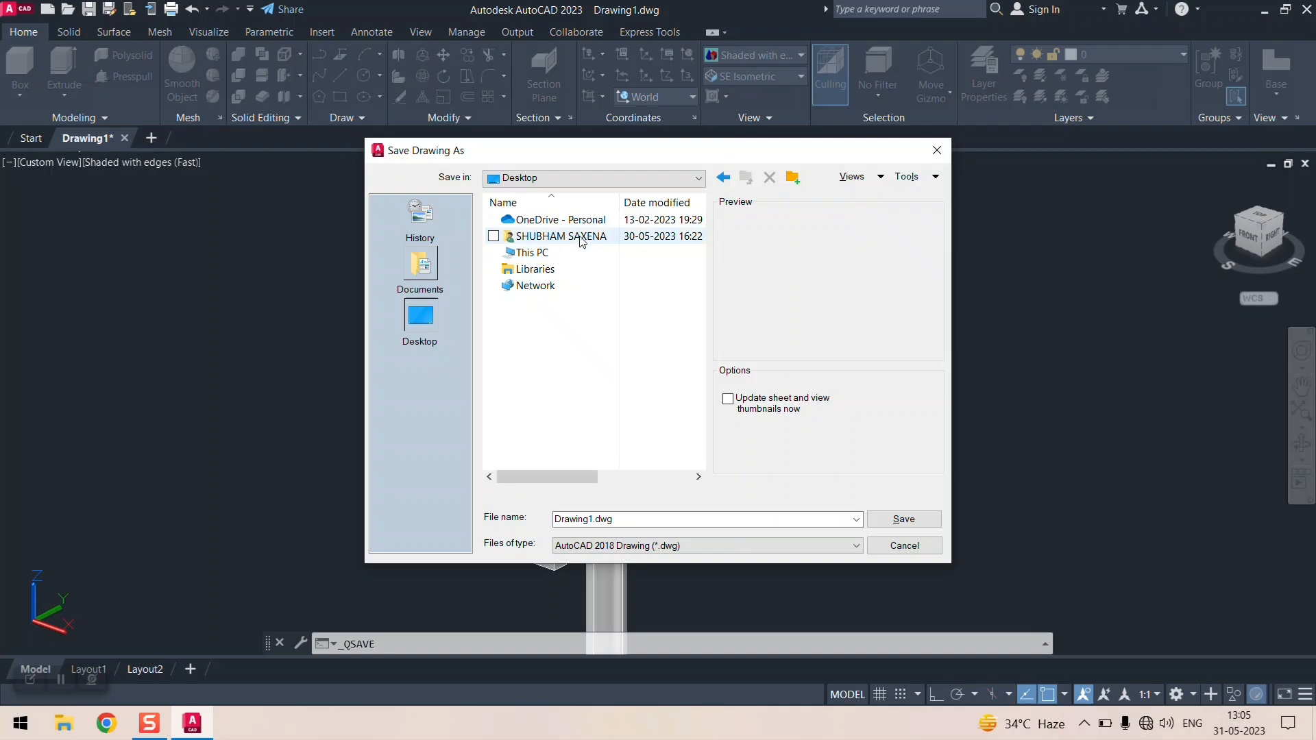
{"action": "double_click", "coordinate": [538, 252]}
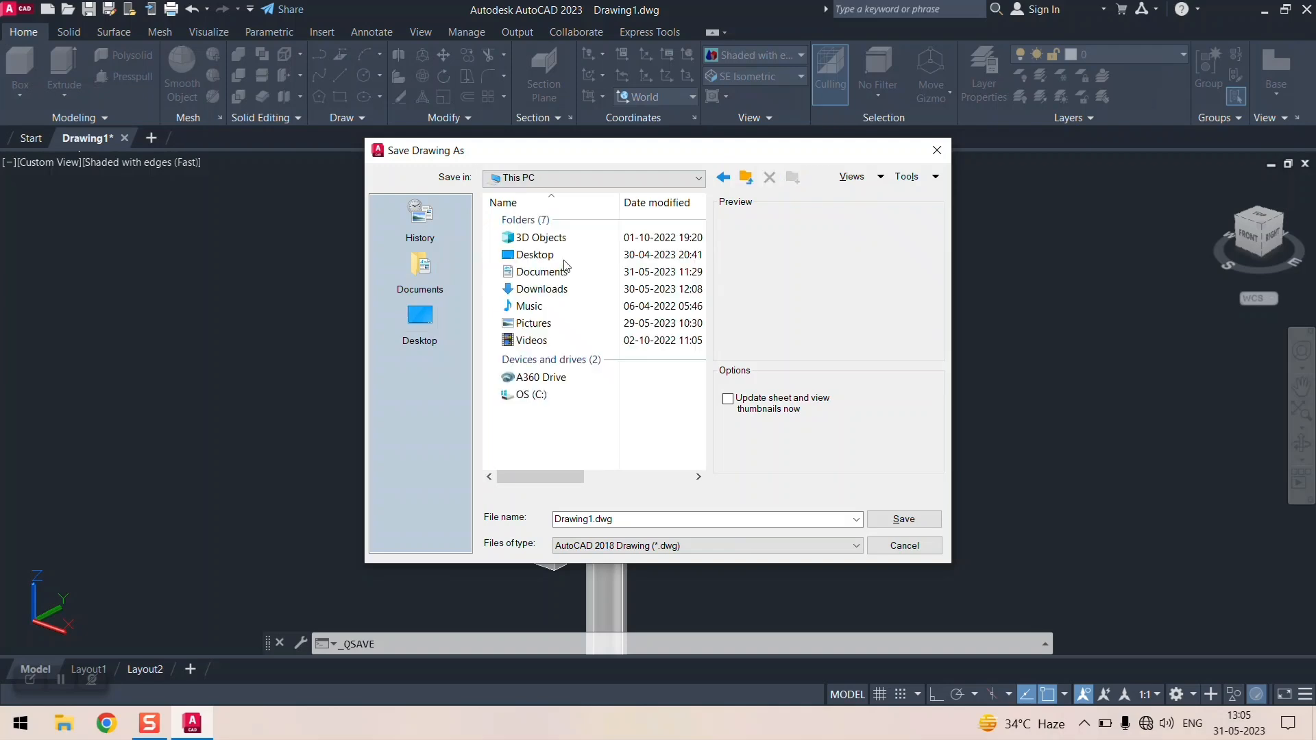
{"action": "double_click", "coordinate": [551, 256]}
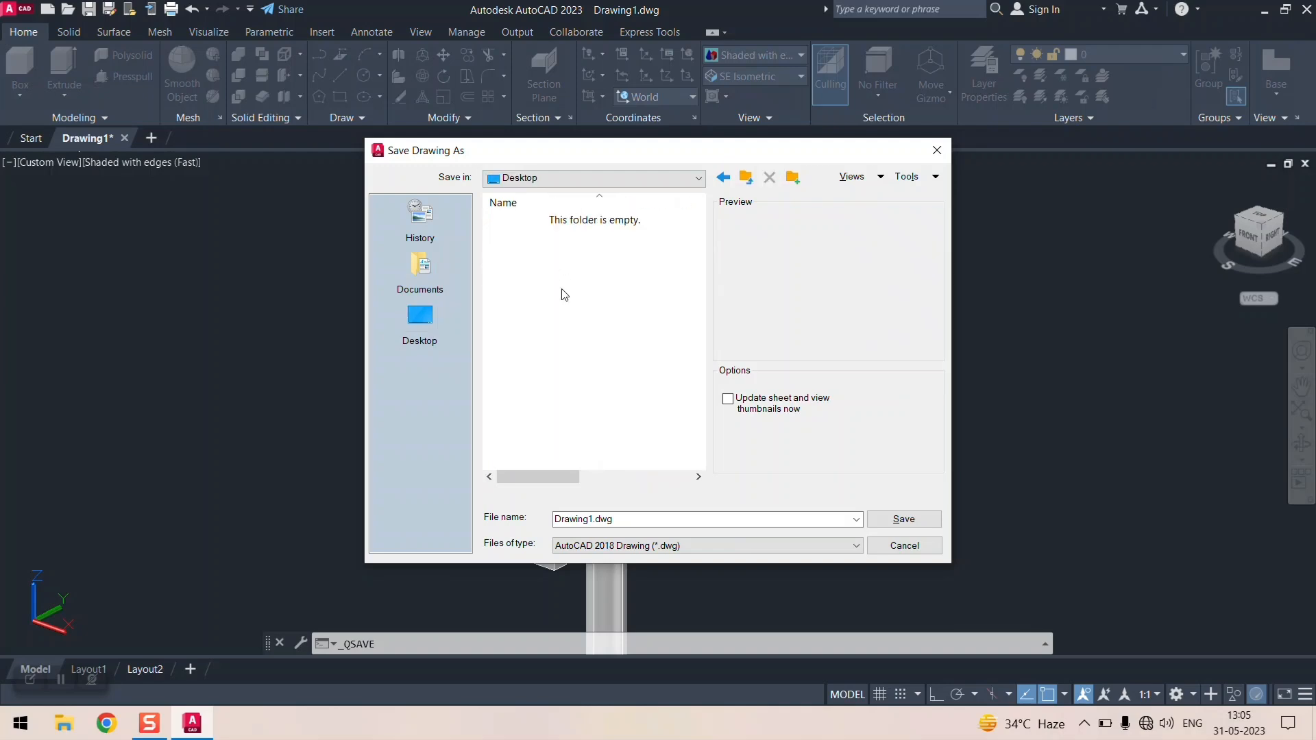
- Save the drawing under the name 31052023 in the AutoCAD 2018 Drawing (*.dwg) format
{"action": "double_click", "coordinate": [575, 519]}
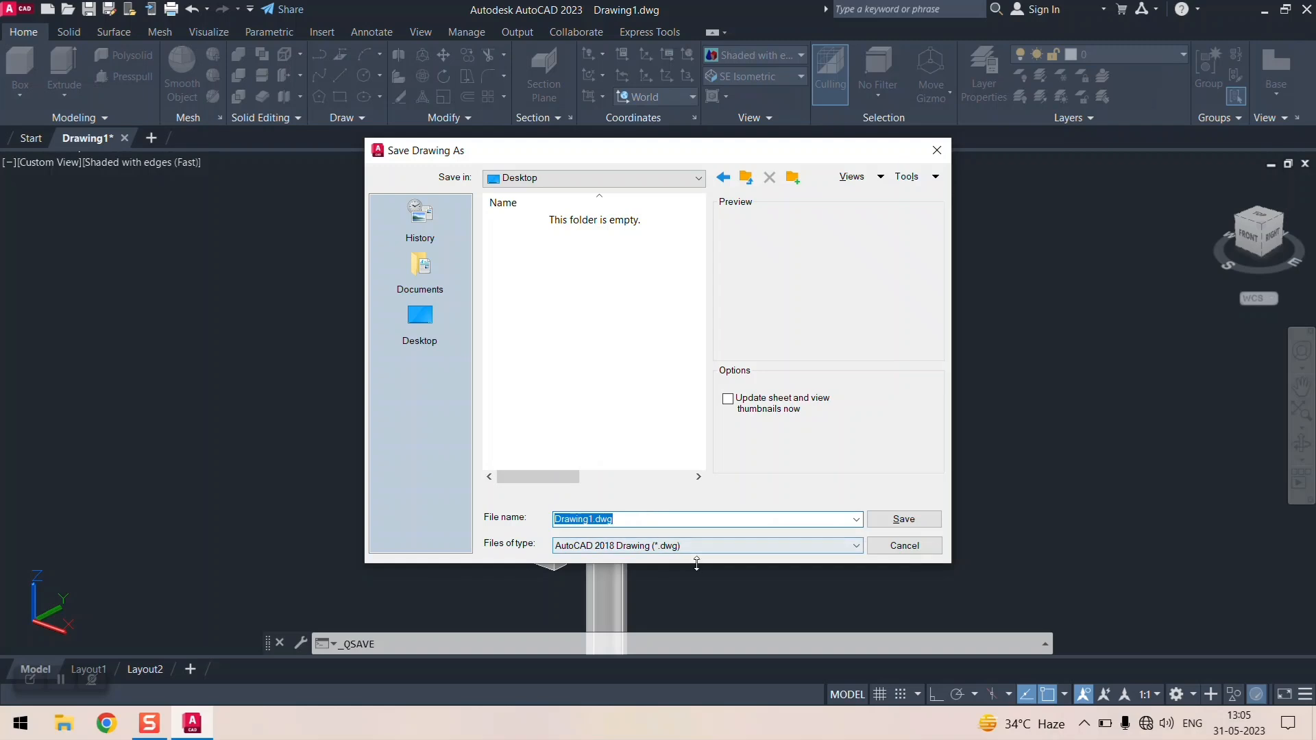
{"action": "left_click", "coordinate": [728, 545]}
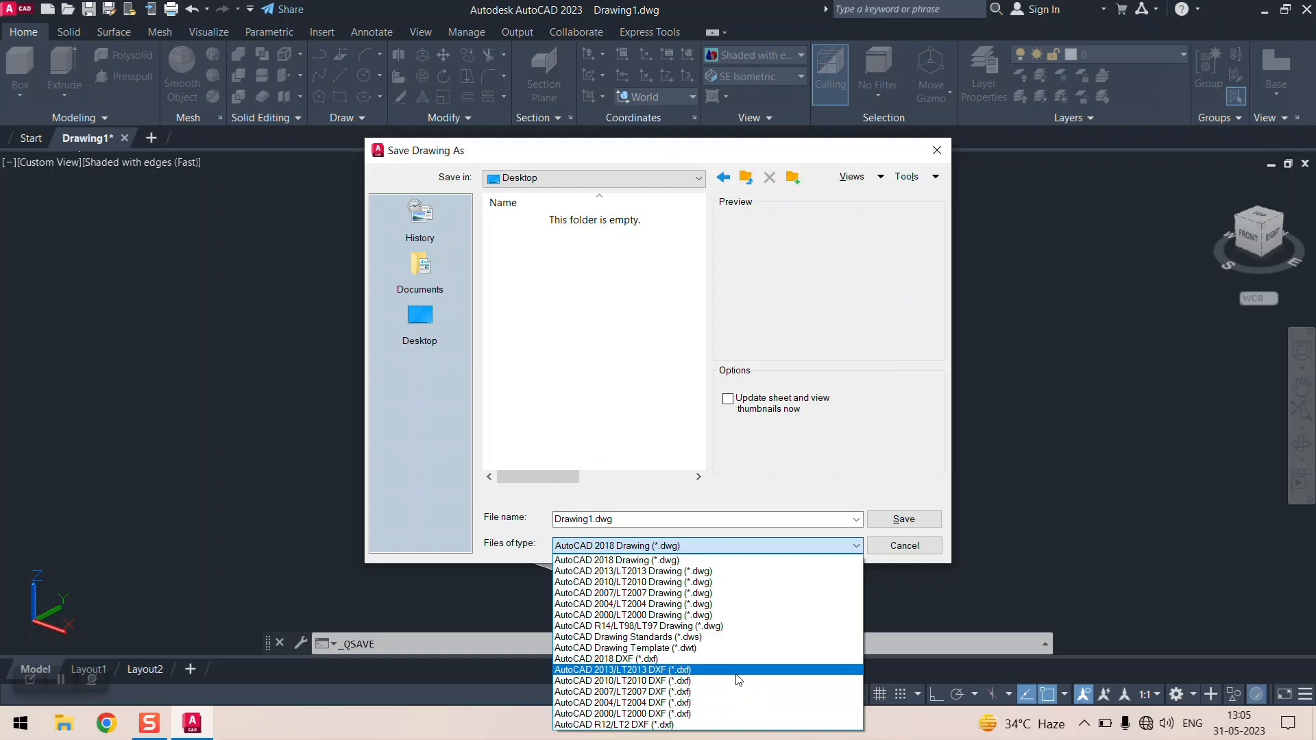
{"action": "left_click", "coordinate": [732, 562]}
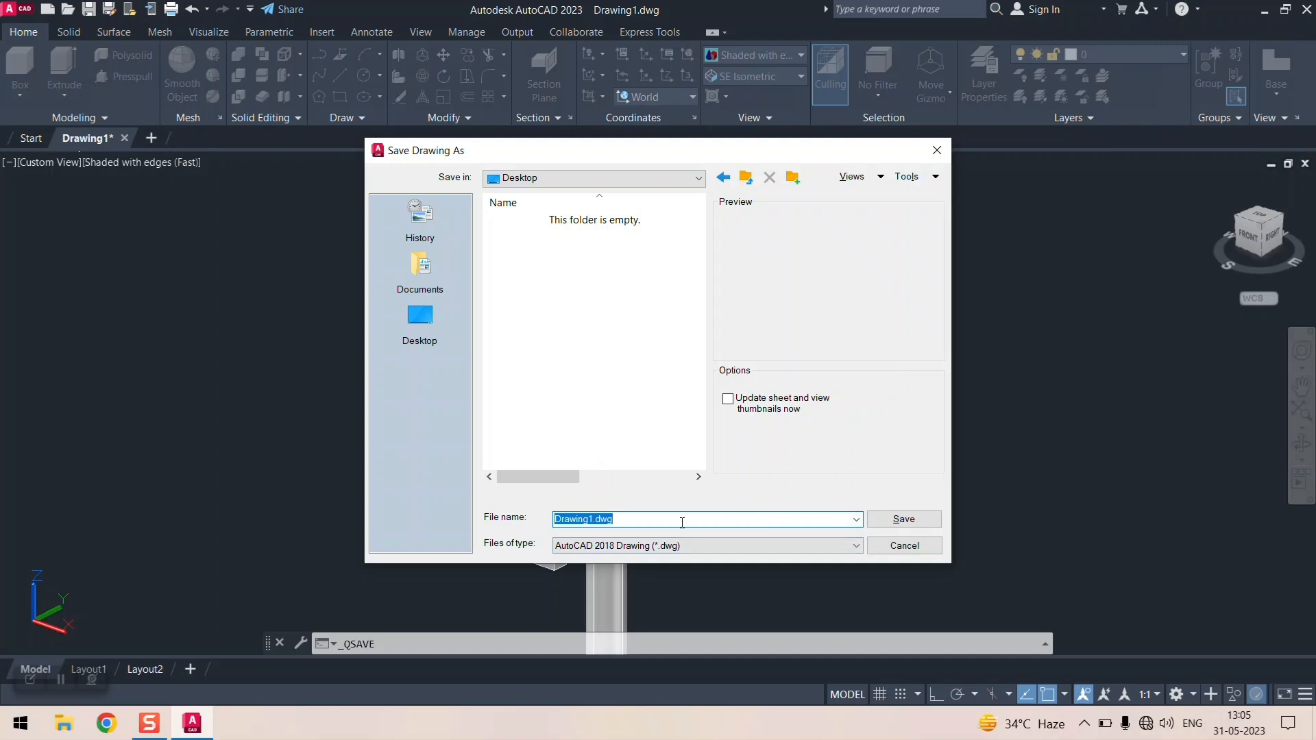
{"action": "type", "text": "31052023"}
{"action": "key", "text": "Return"}
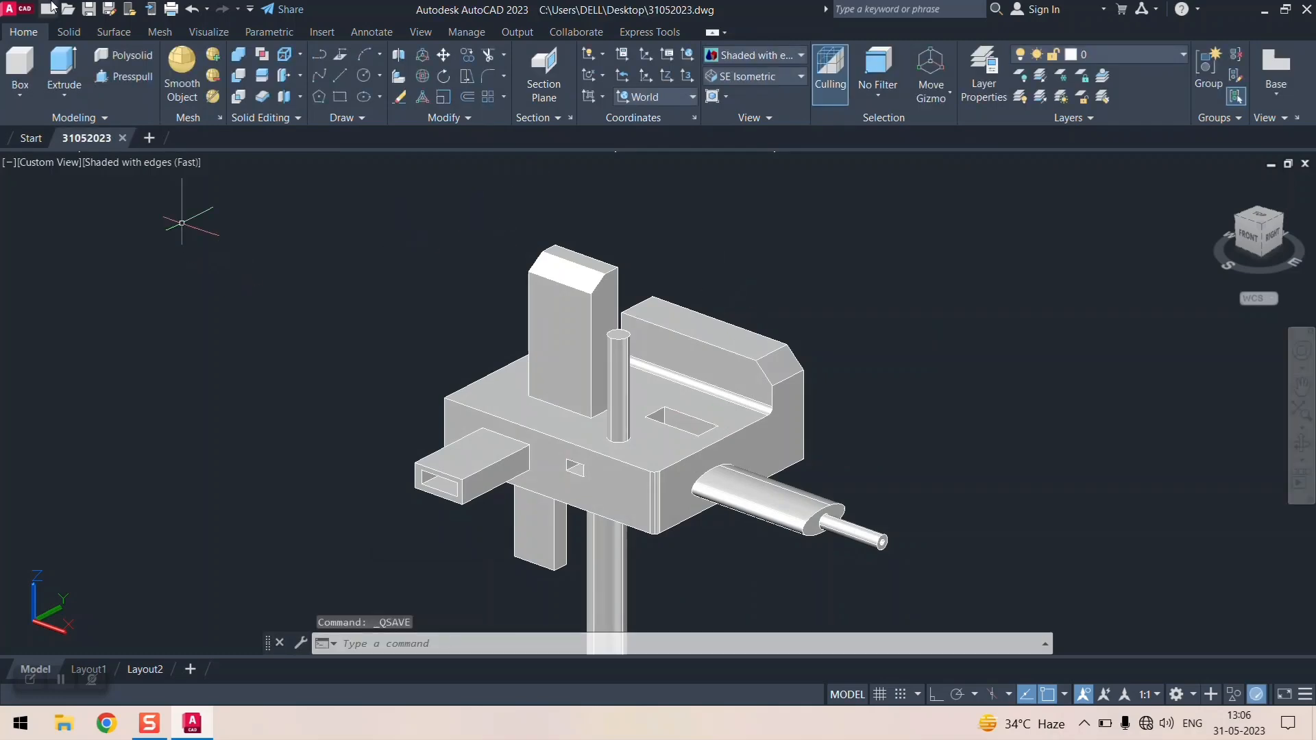
- Open 31052023.dwg from the Desktop as a read-only copy and check its model
{"action": "left_click", "coordinate": [75, 12]}
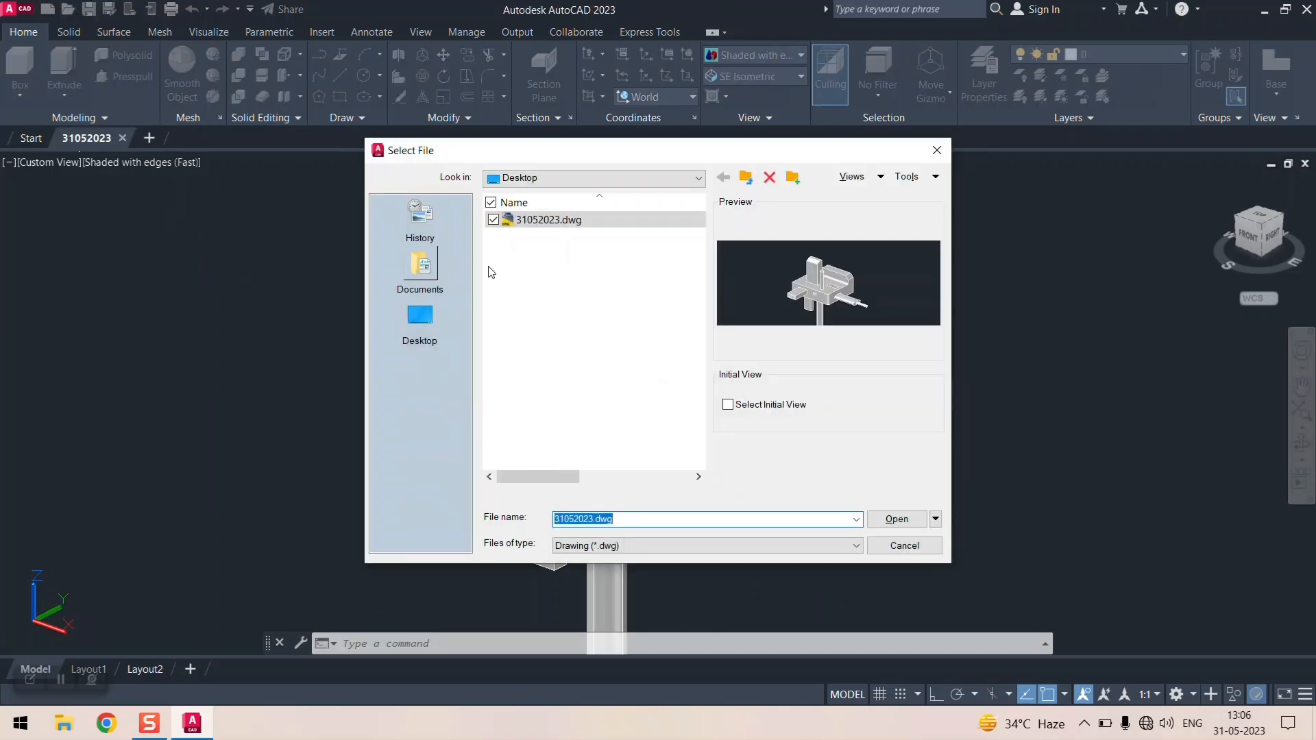
{"action": "left_click", "coordinate": [896, 519]}
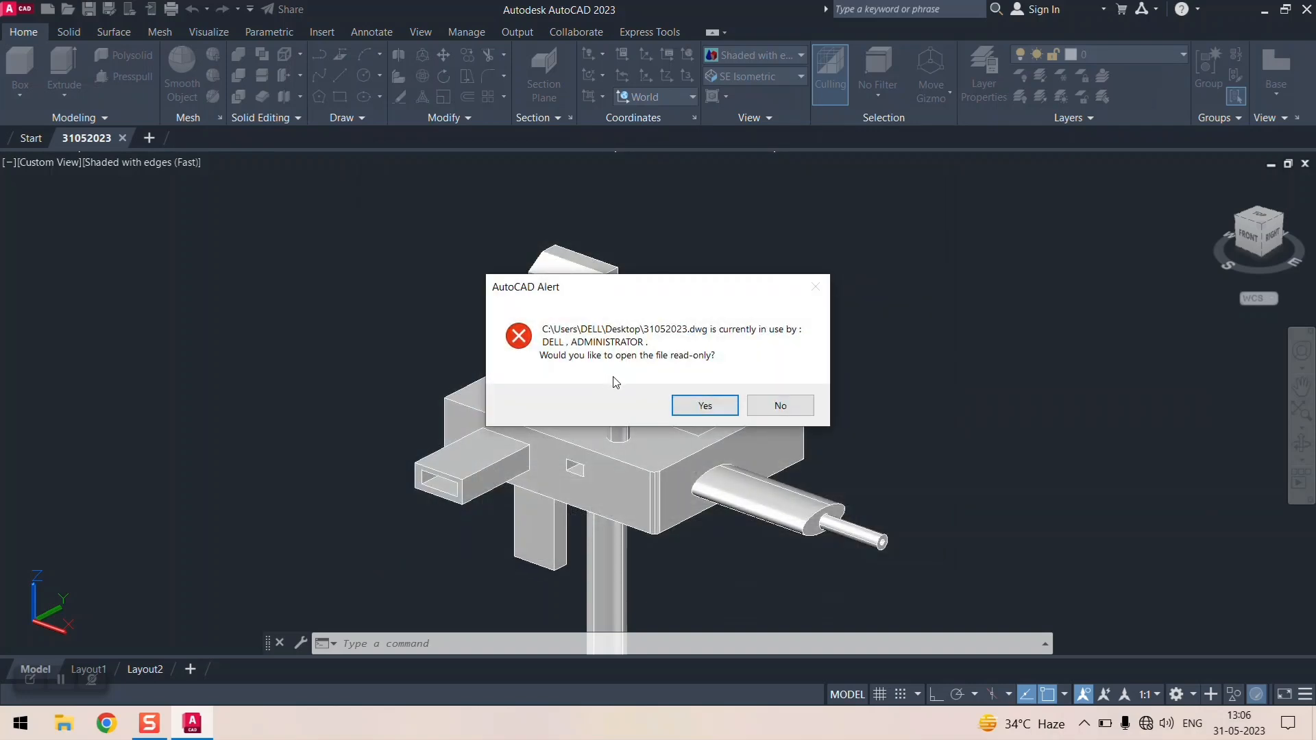
{"action": "left_click", "coordinate": [714, 409]}
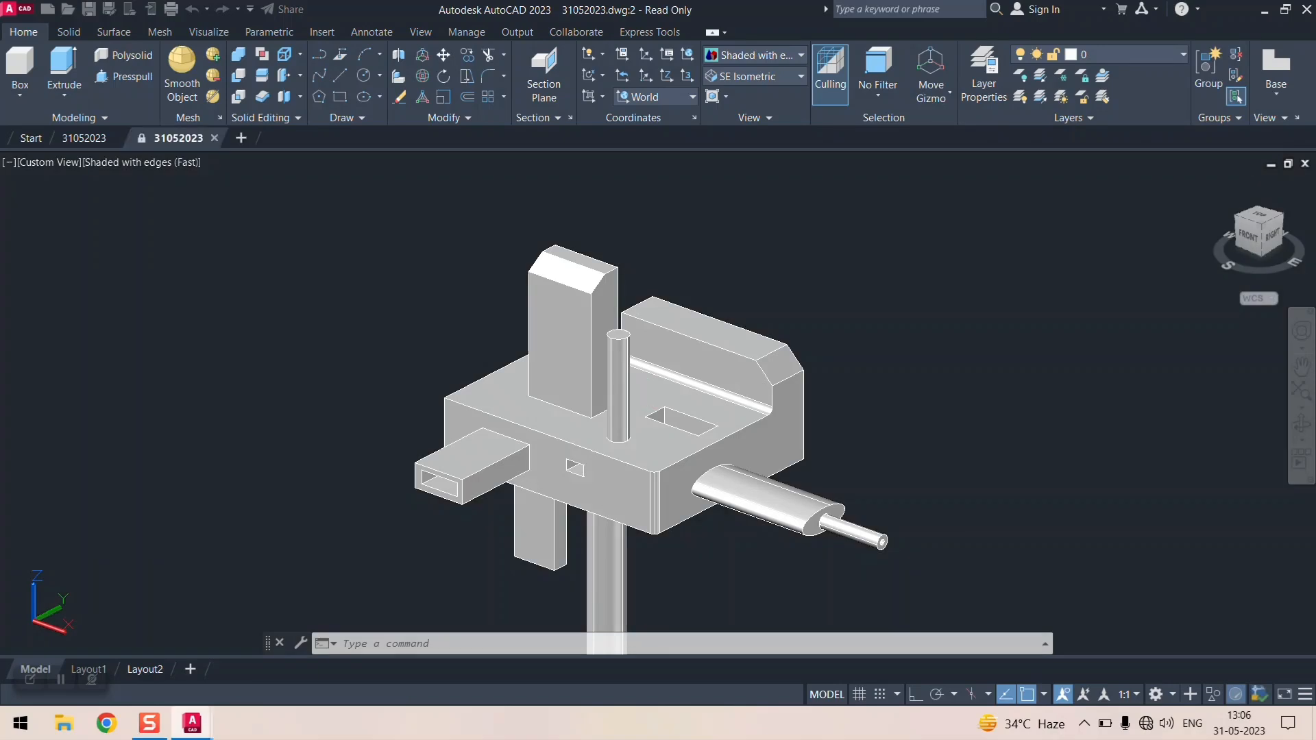
{"action": "scroll", "coordinate": [571, 337], "scroll_direction": "up", "scroll_amount": 4}
{"action": "scroll", "coordinate": [571, 336], "scroll_direction": "down", "scroll_amount": 6}
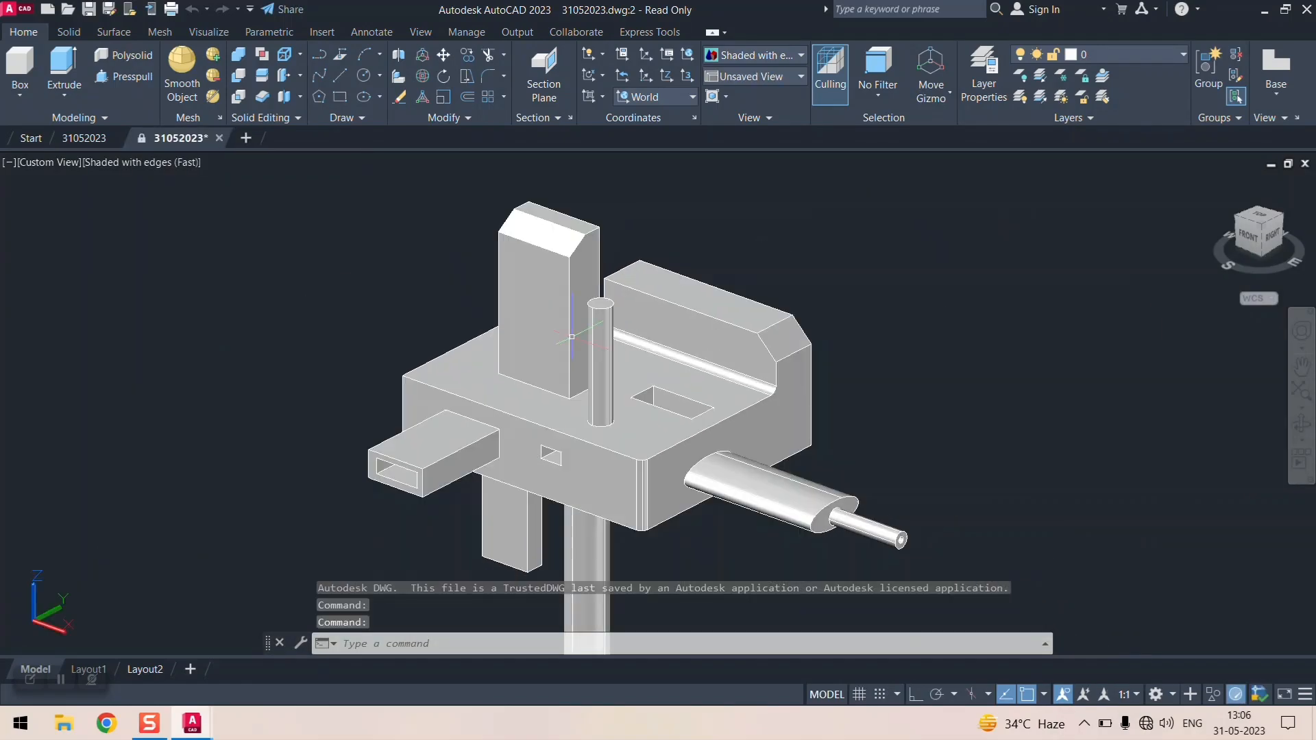
- Select the solid in the read-only copy, clear the selection and close that copy
{"action": "left_click", "coordinate": [576, 345]}
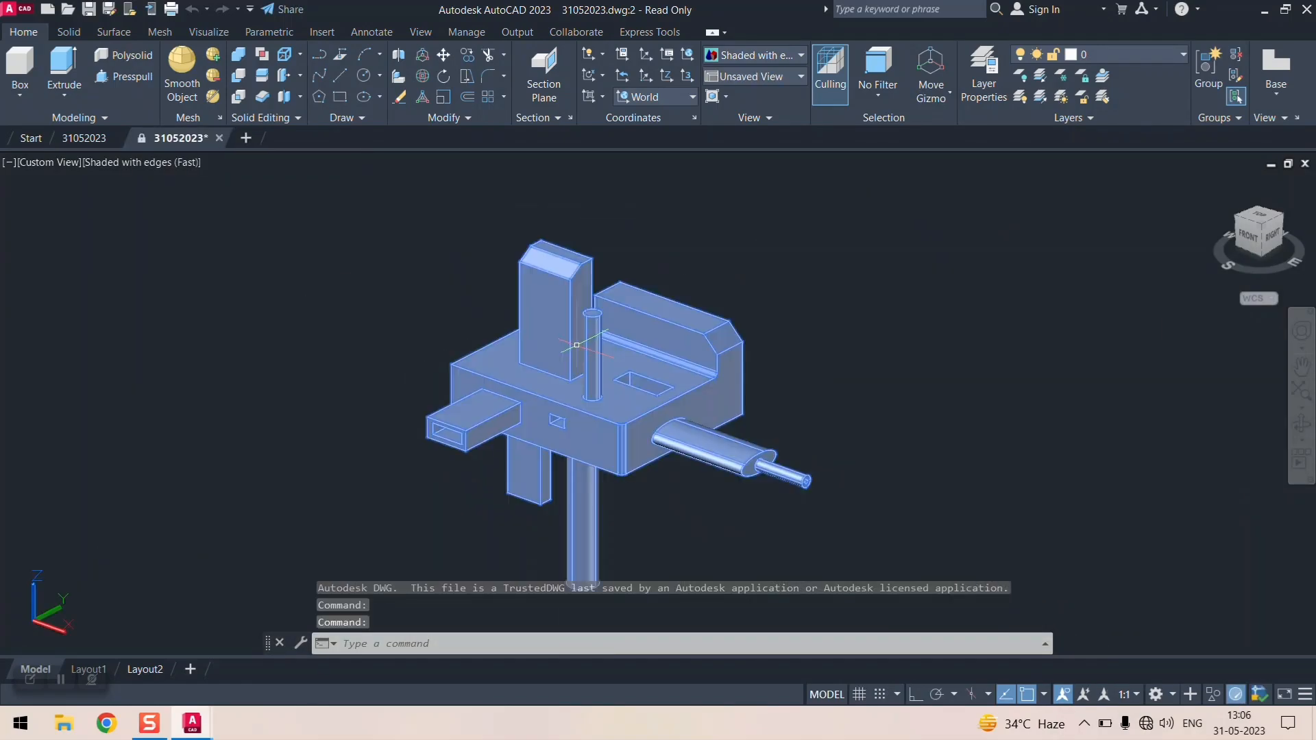
{"action": "key", "text": "Escape"}
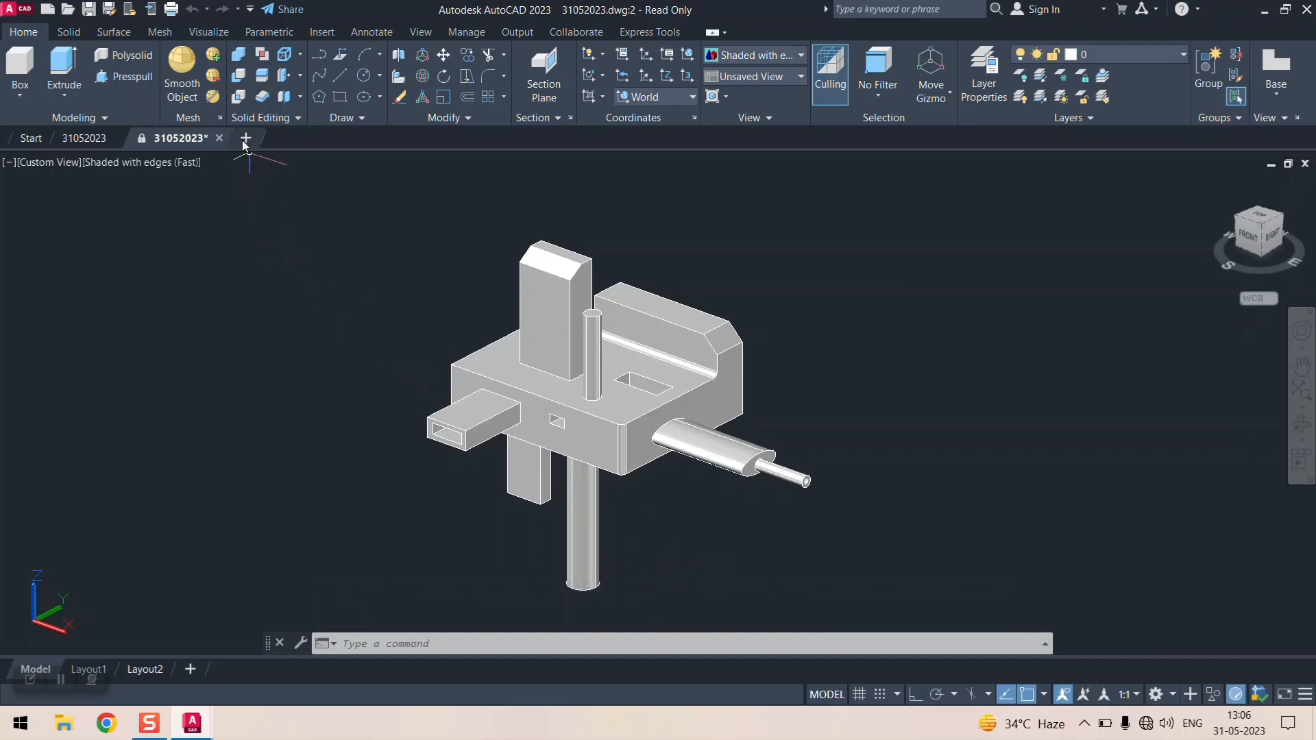
{"action": "left_click", "coordinate": [220, 138]}
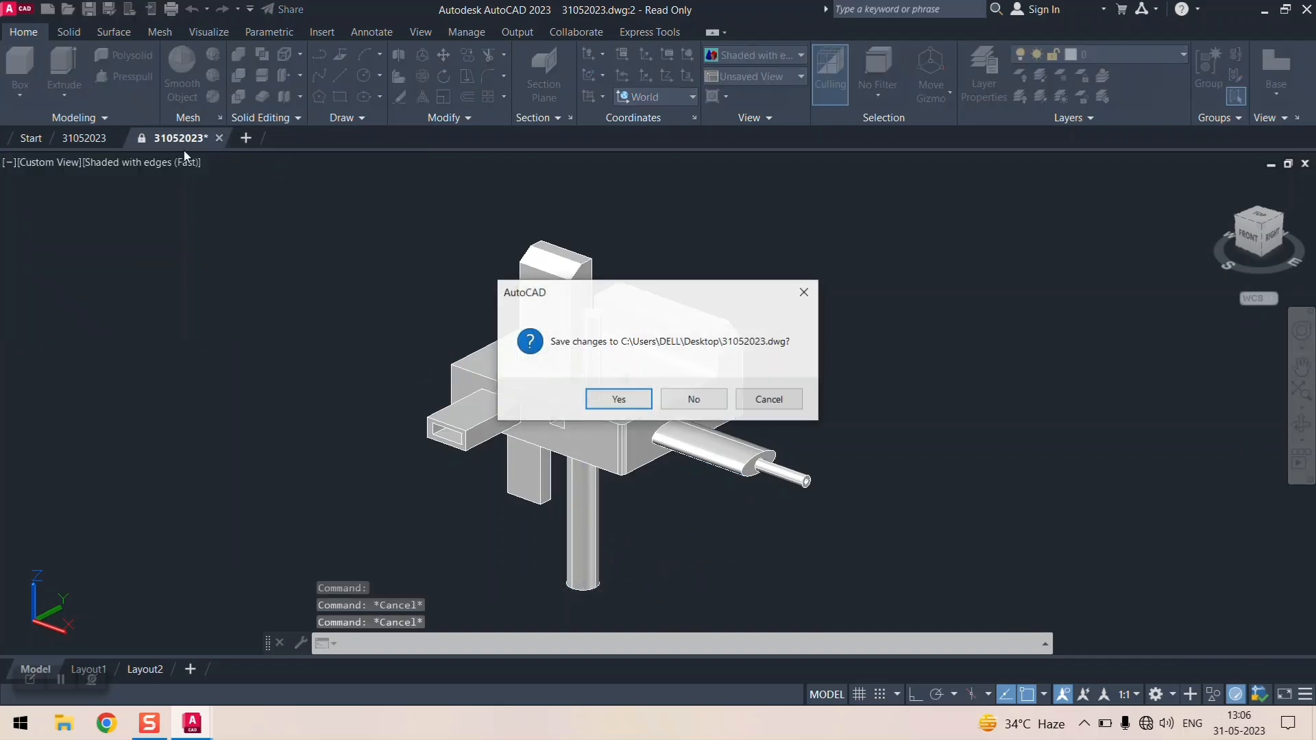
{"action": "left_click", "coordinate": [765, 397]}
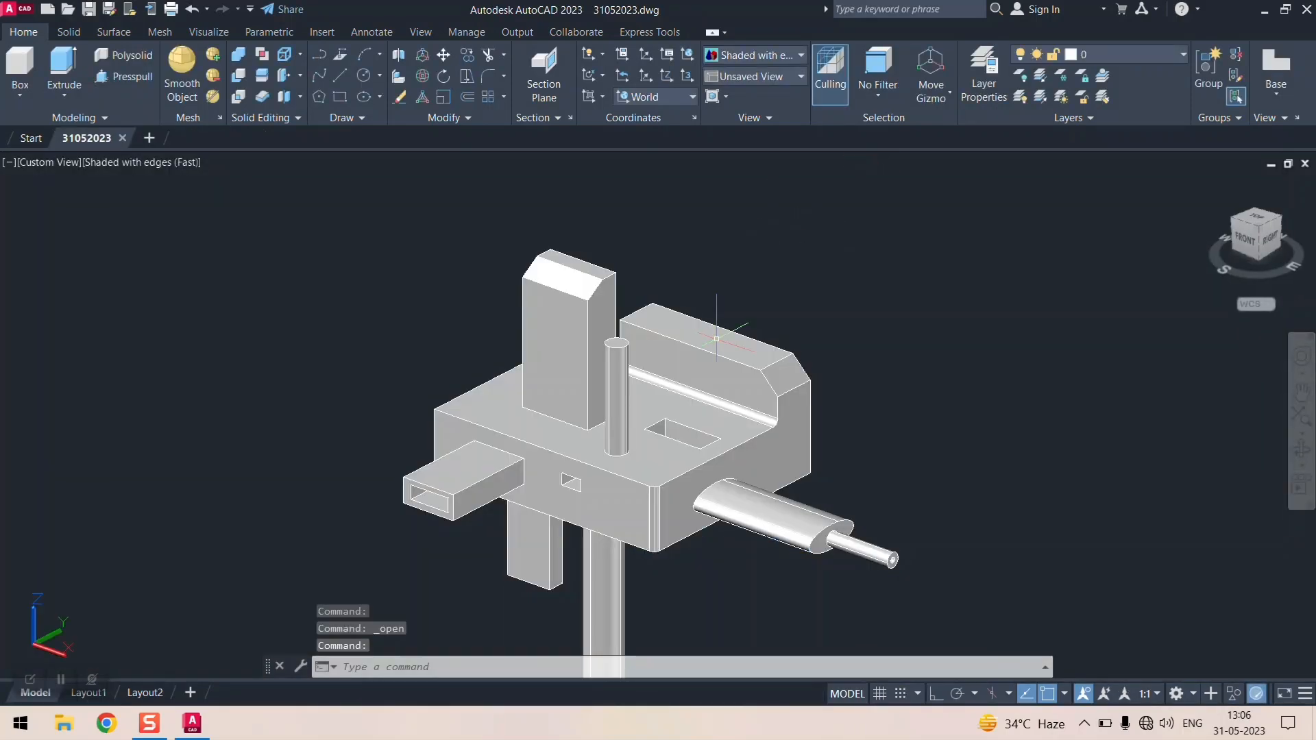
- Create a section plane on the front face of the tall upright box
{"action": "scroll", "coordinate": [654, 247], "scroll_direction": "down", "scroll_amount": 5}
{"action": "scroll", "coordinate": [658, 300], "scroll_direction": "up", "scroll_amount": 6}
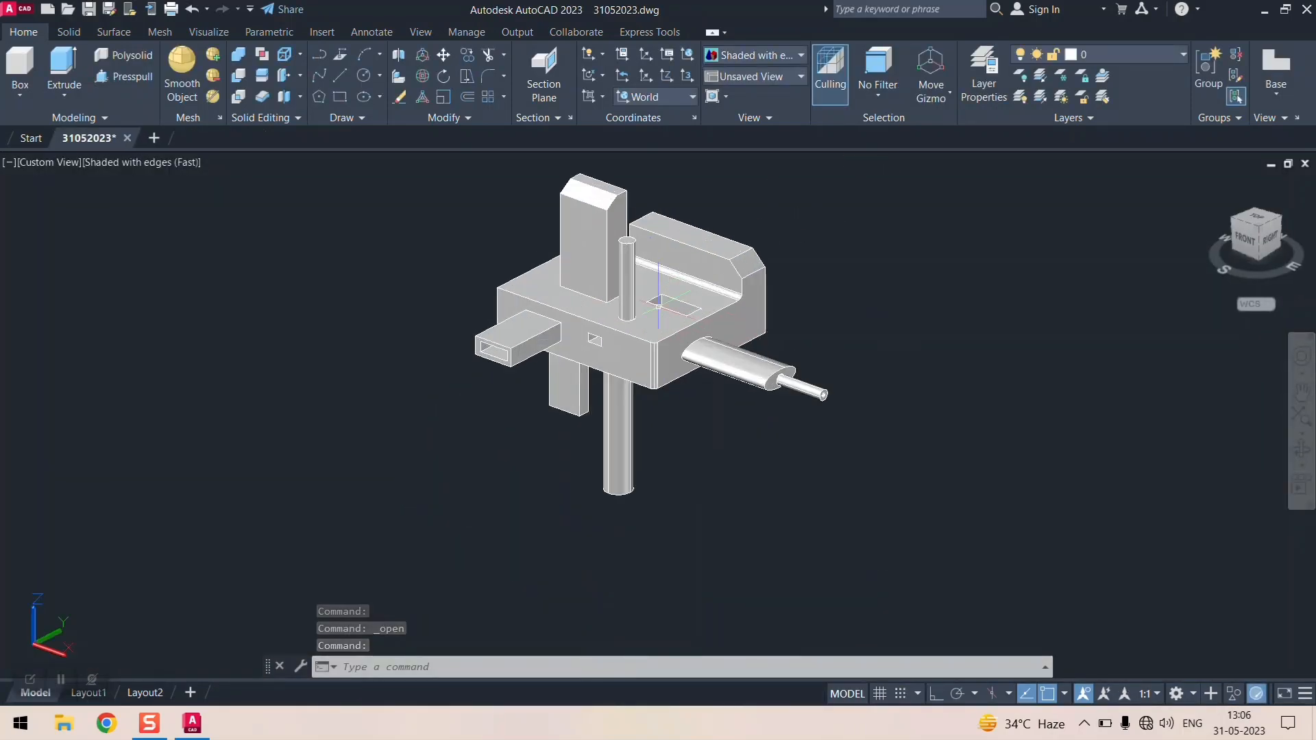
{"action": "left_click", "coordinate": [550, 73]}
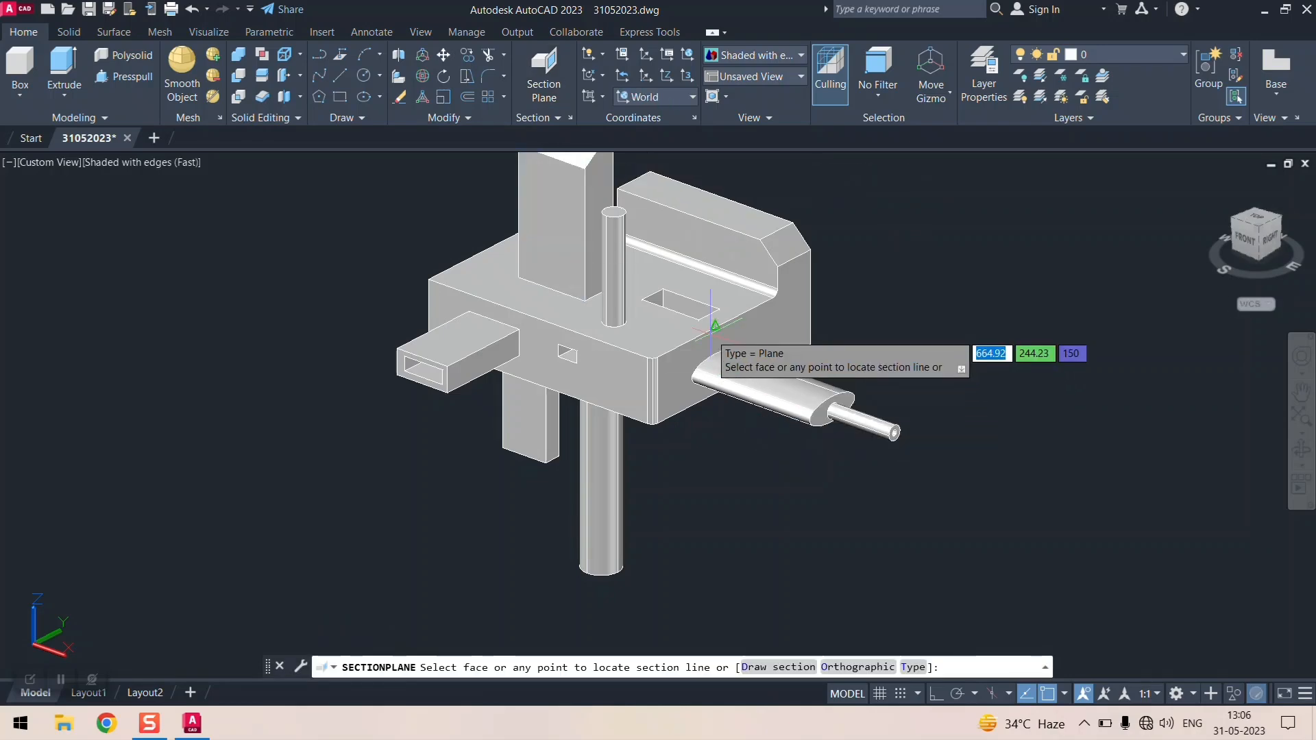
{"action": "left_click", "coordinate": [543, 204]}
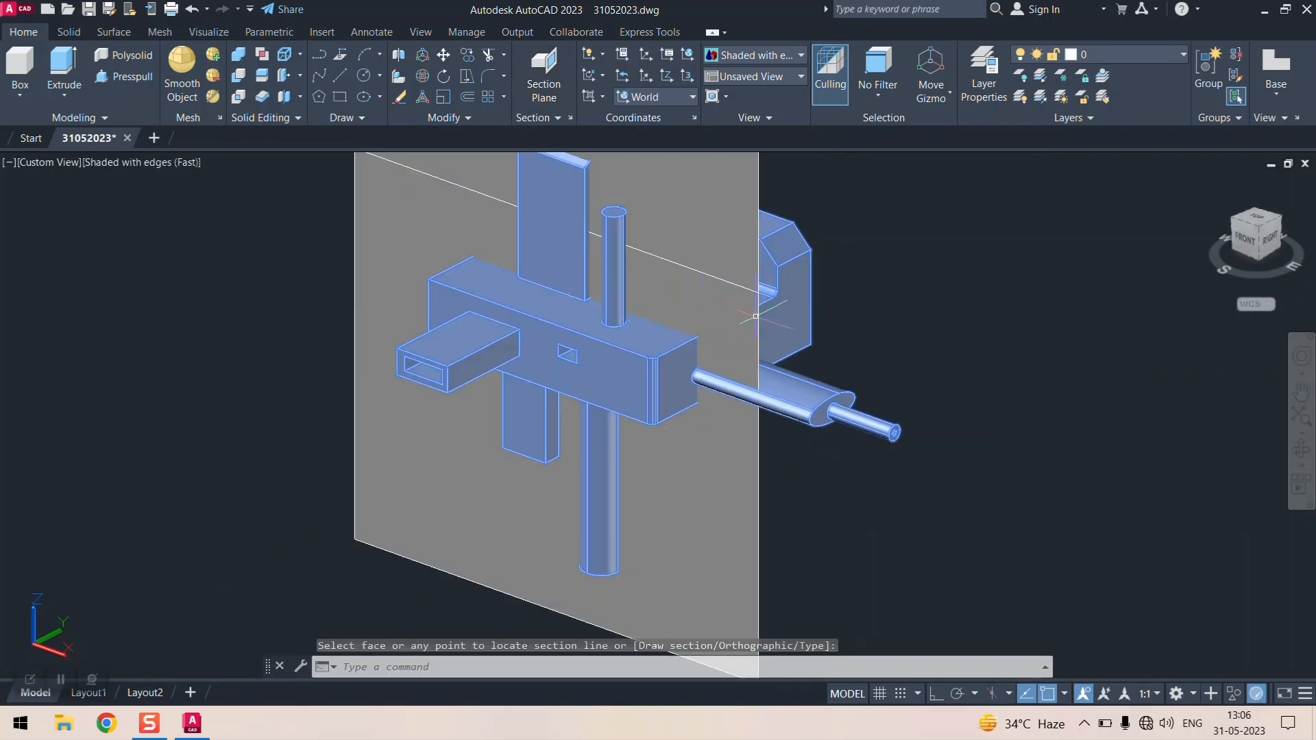
- Select the section plane and turn its Live Section display off
{"action": "middle_click_drag", "start_coordinate": [794, 322], "coordinate": [752, 334]}
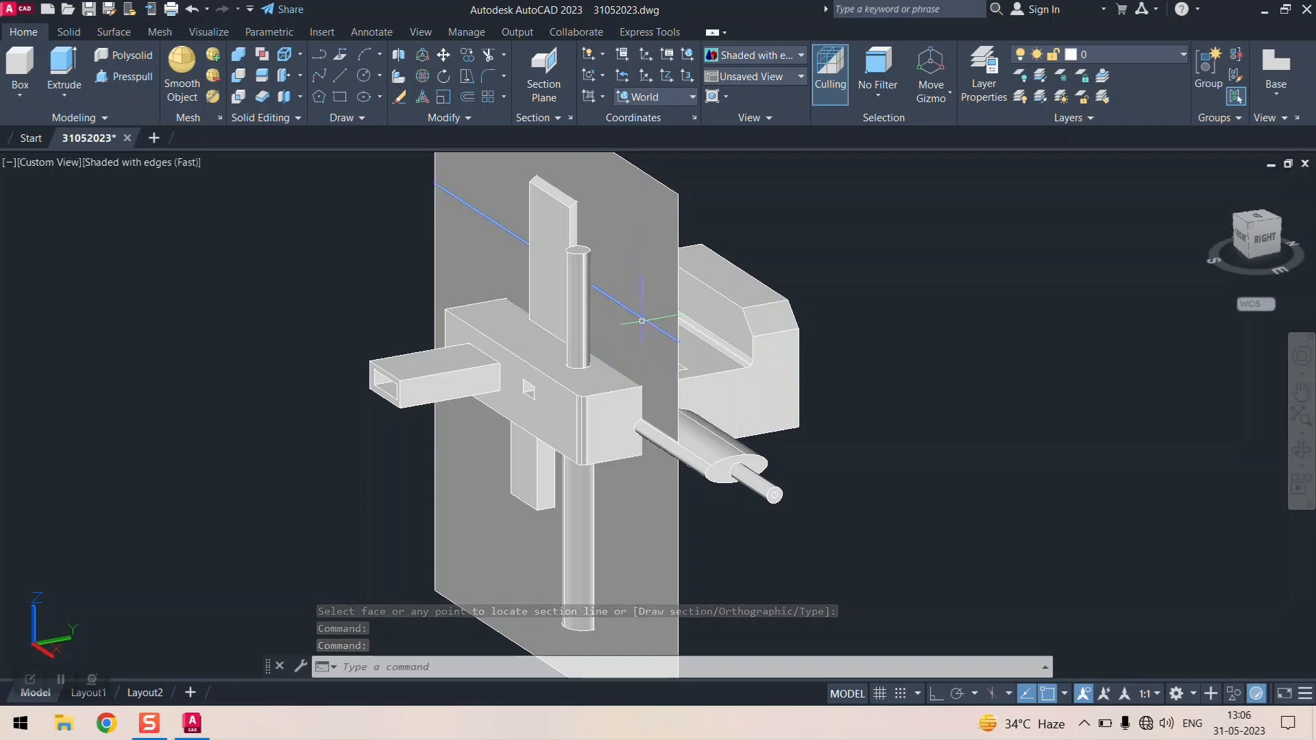
{"action": "left_click", "coordinate": [678, 194]}
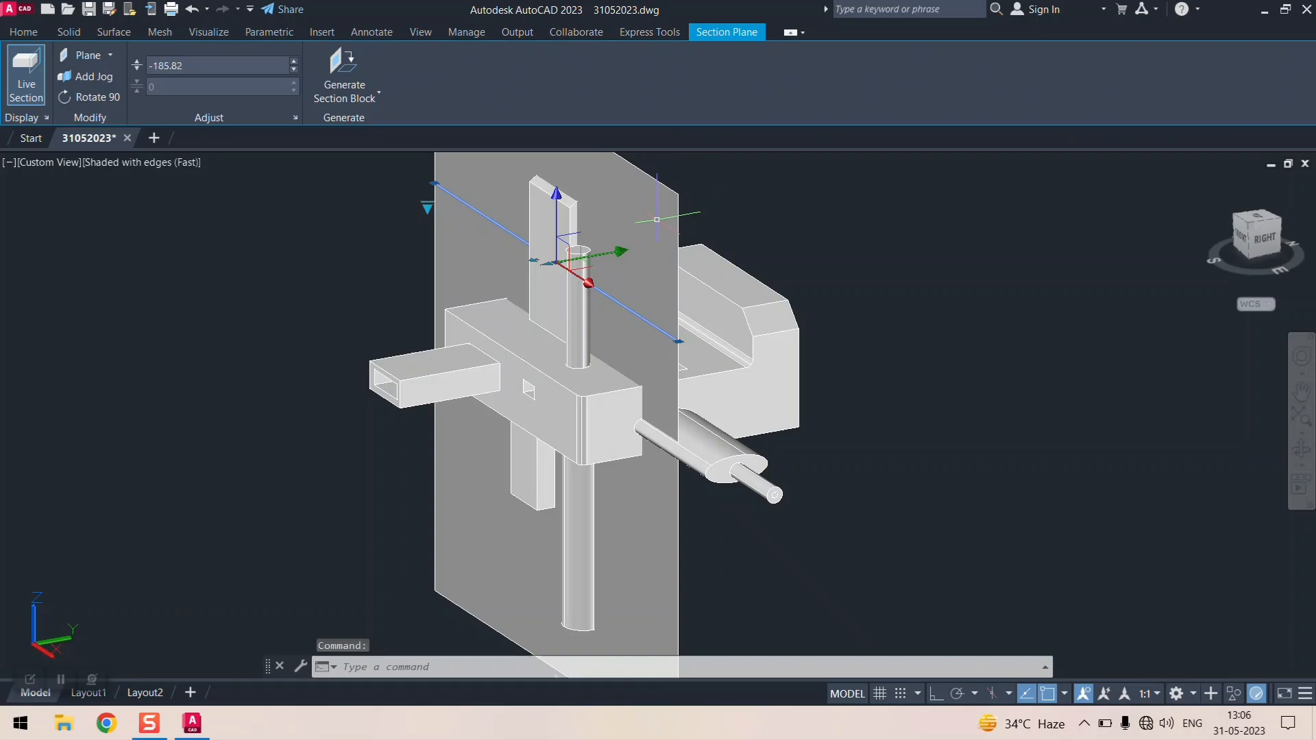
{"action": "left_click", "coordinate": [34, 92]}
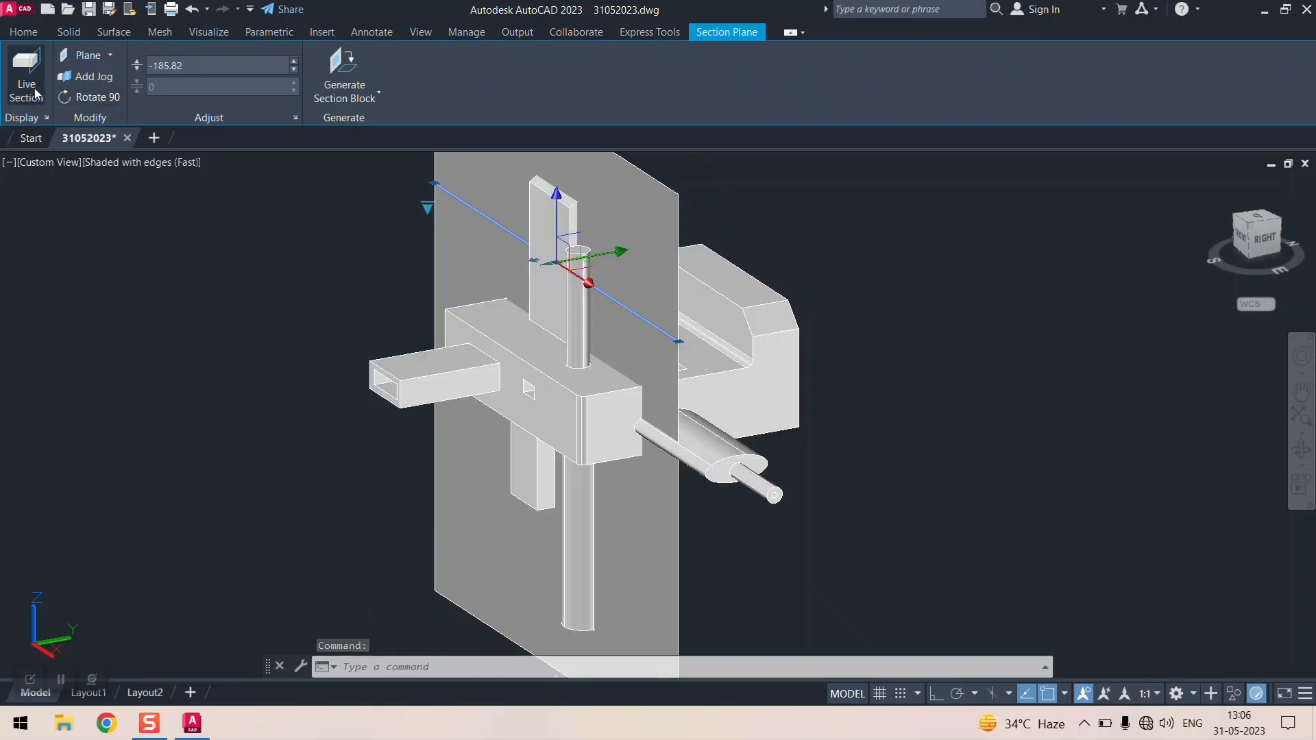
- Start extracting a section from a point cloud and view the sectioned model from a lower side angle
{"action": "left_click", "coordinate": [354, 98]}
{"action": "left_click", "coordinate": [361, 158]}
{"action": "middle_click_drag", "start_coordinate": [899, 423], "coordinate": [695, 374]}
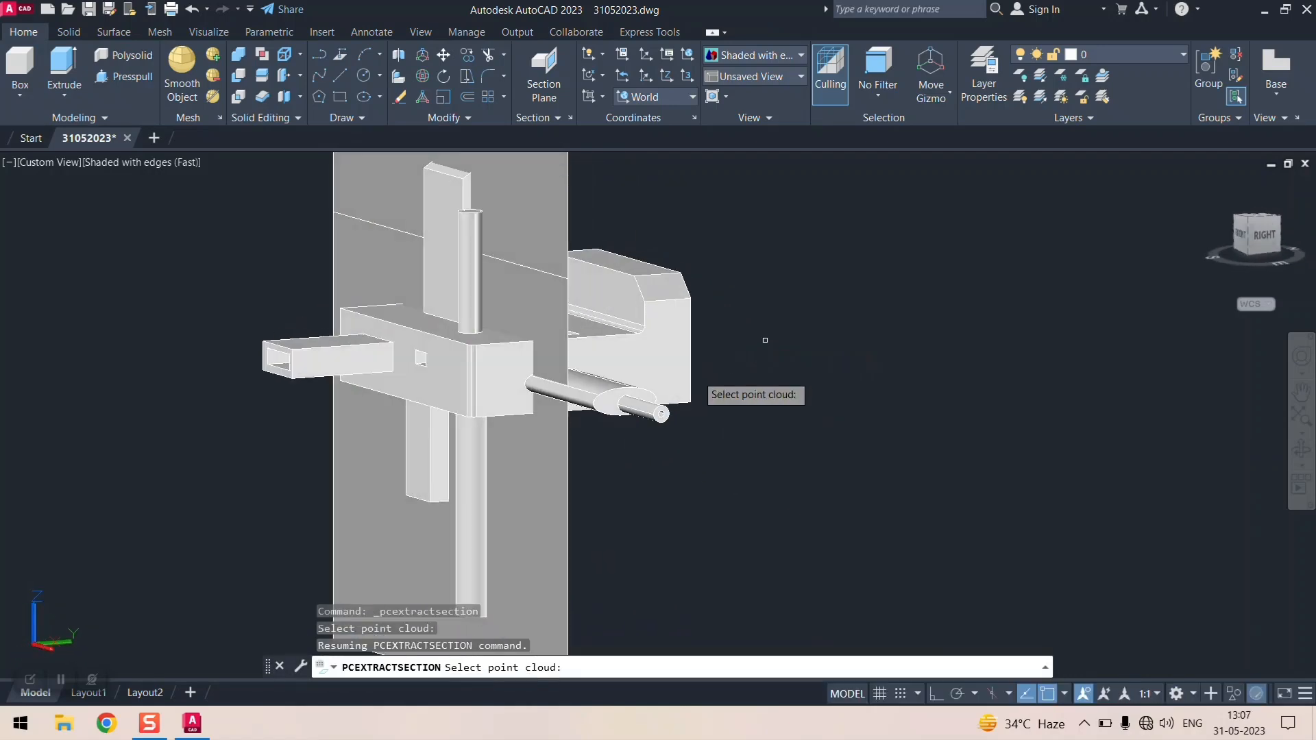
{"action": "scroll", "coordinate": [718, 340], "scroll_direction": "up", "scroll_amount": 5}
{"action": "scroll", "coordinate": [718, 340], "scroll_direction": "down", "scroll_amount": 5}
{"action": "scroll", "coordinate": [718, 340], "scroll_direction": "up", "scroll_amount": 1}
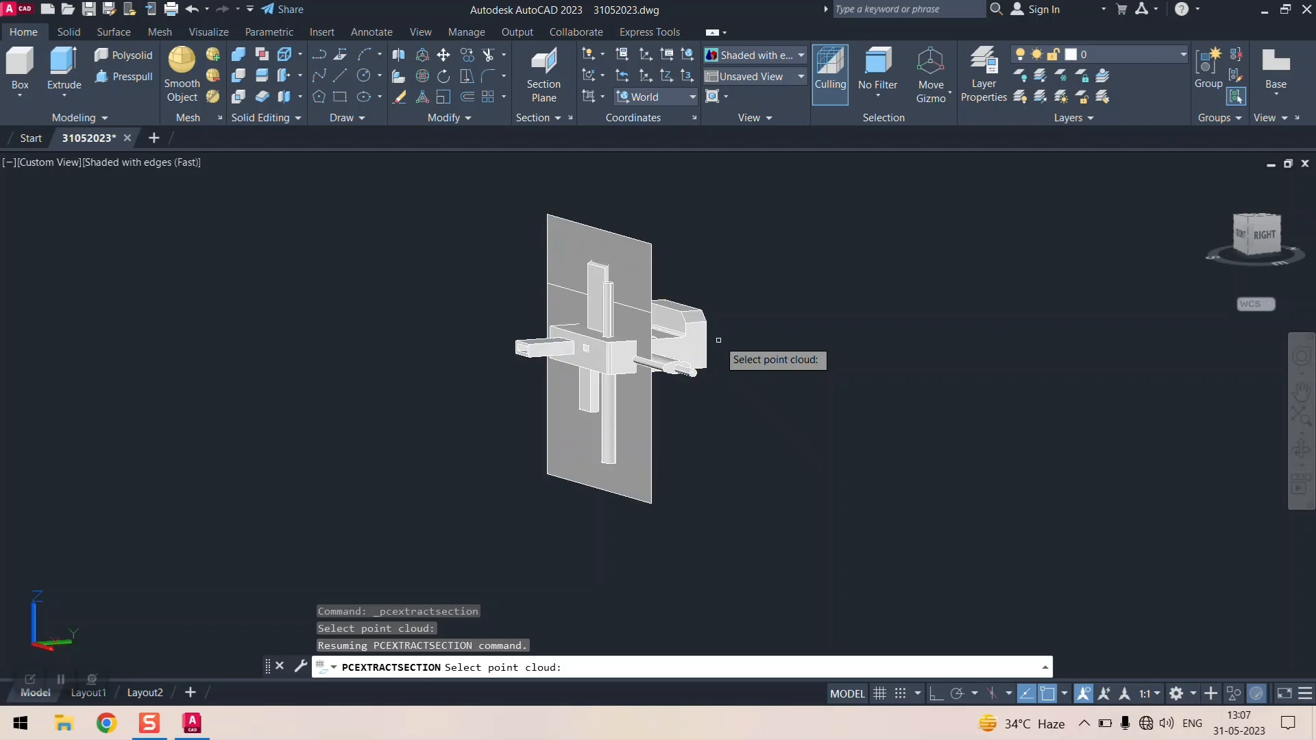
{"action": "scroll", "coordinate": [657, 295], "scroll_direction": "up", "scroll_amount": 2}
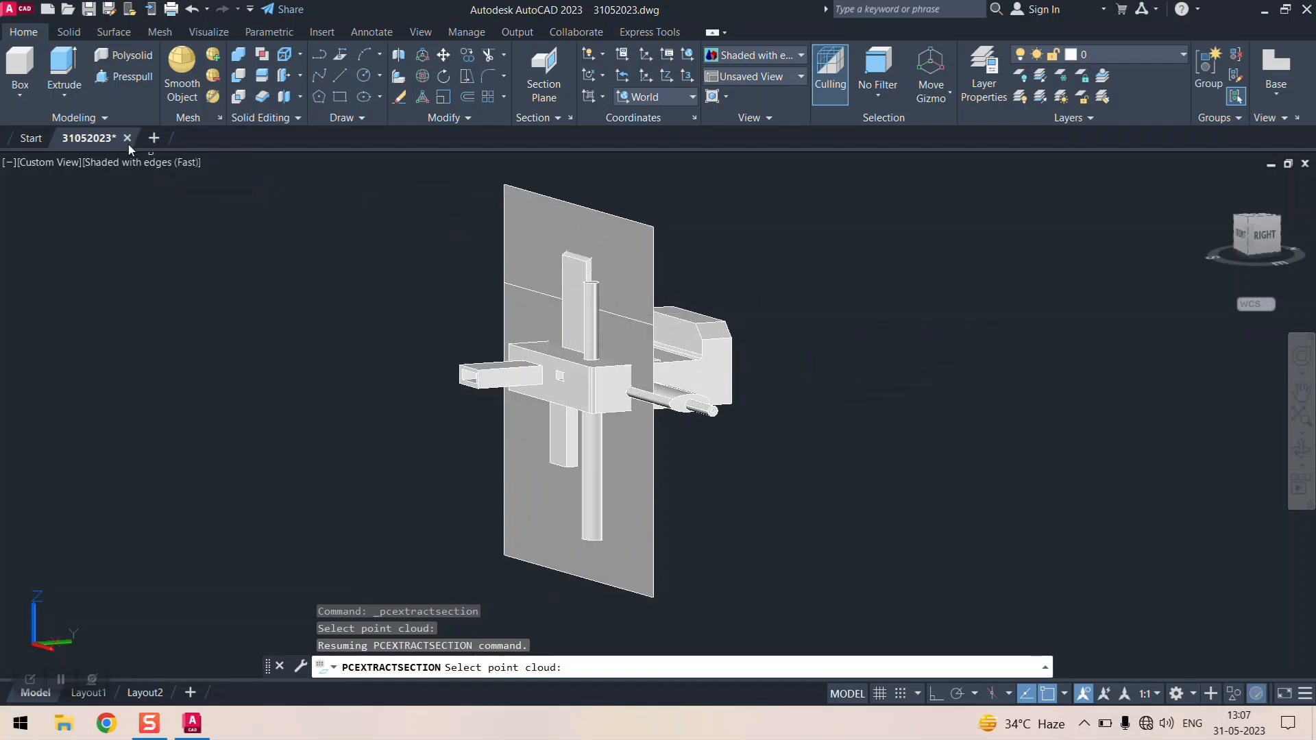
{"action": "mouse_move", "coordinate": [129, 143]}
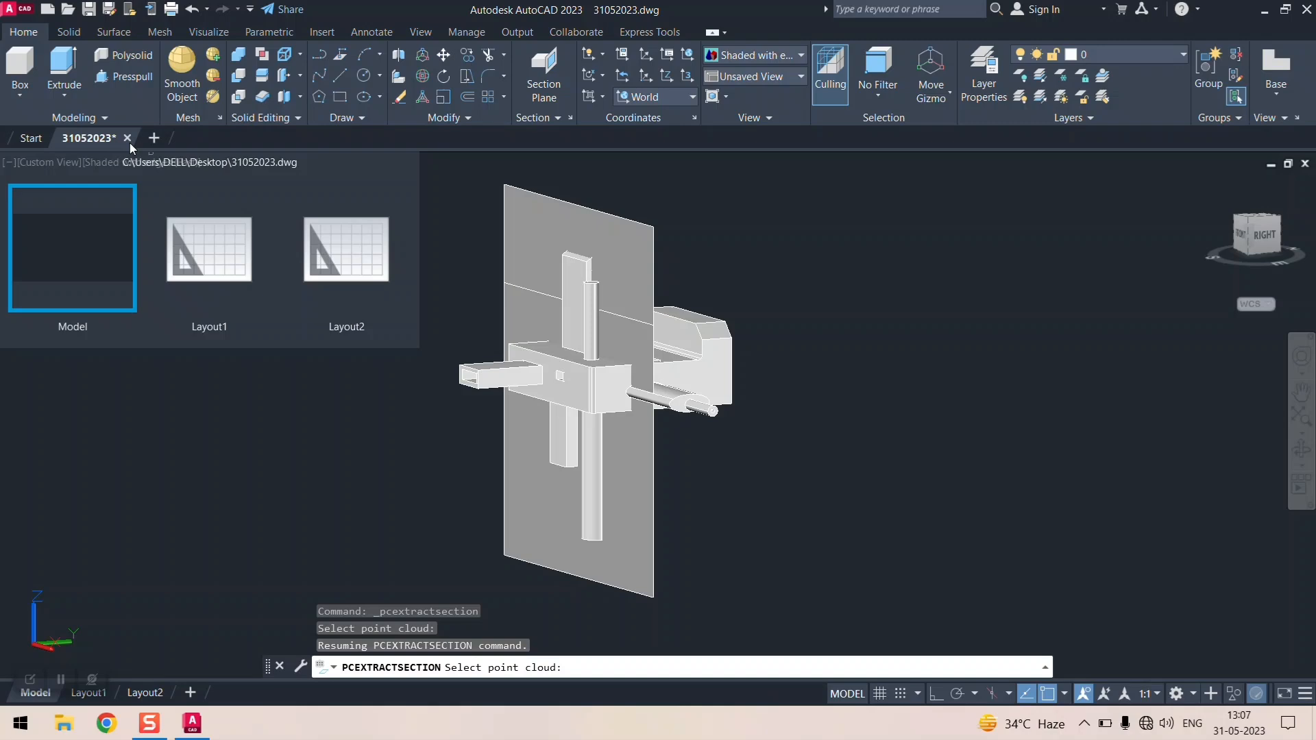